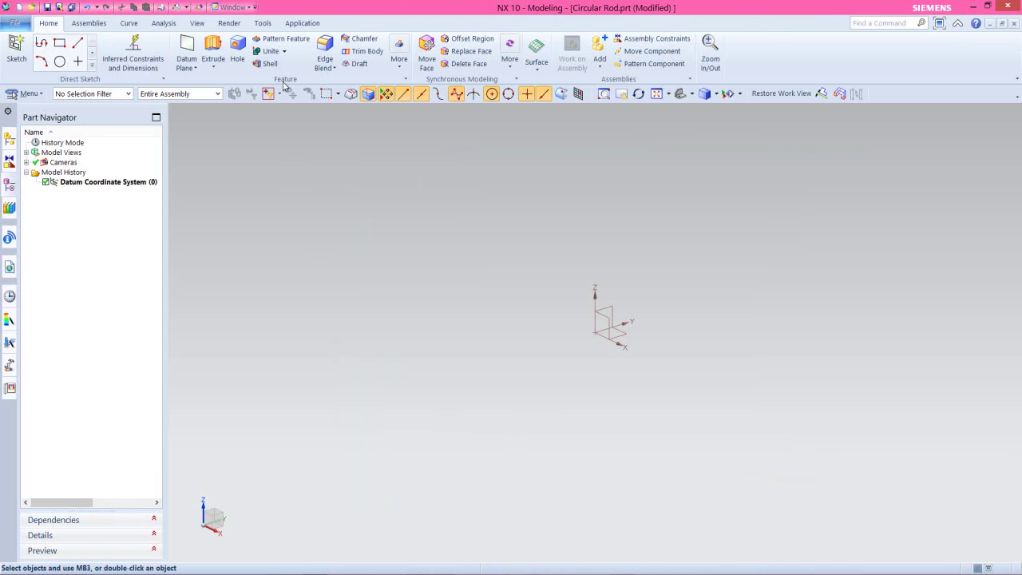
# - Start an extrusion and sketch its section on the XZ plane: a 0.25 in diameter circle centred on the origin; finish the sketch
pyautogui.click(214, 44)
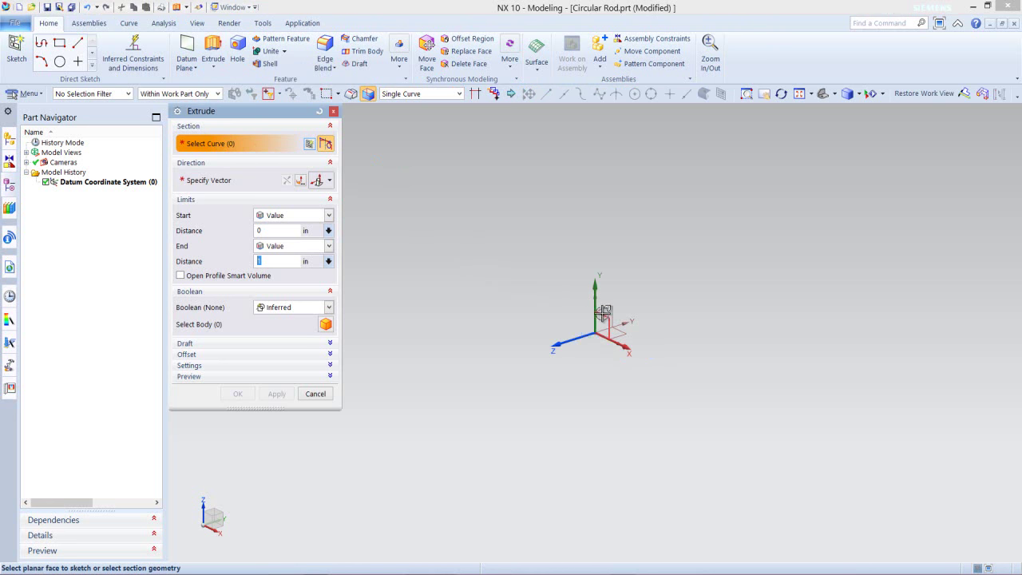
pyautogui.click(606, 311)
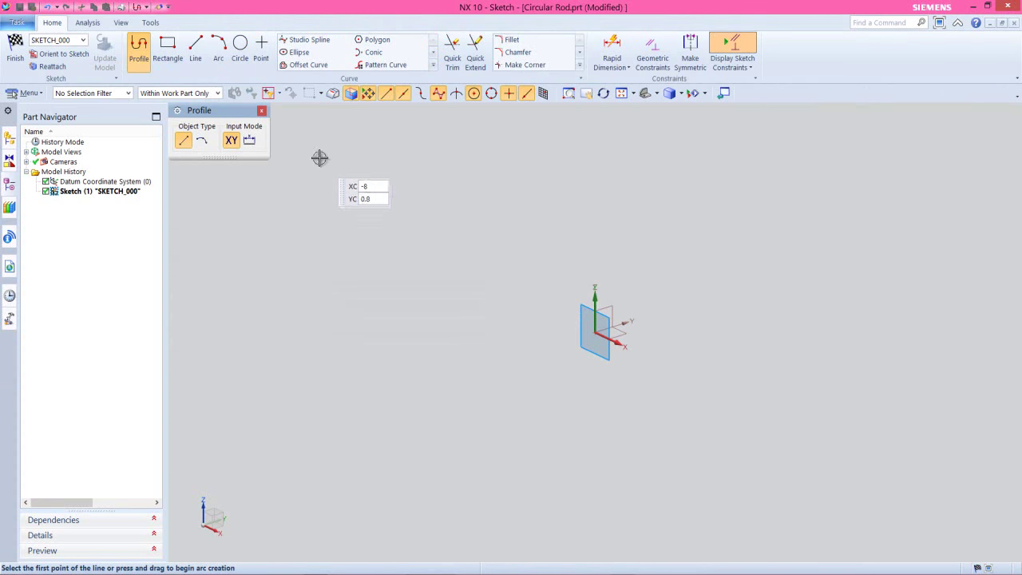
pyautogui.click(240, 48)
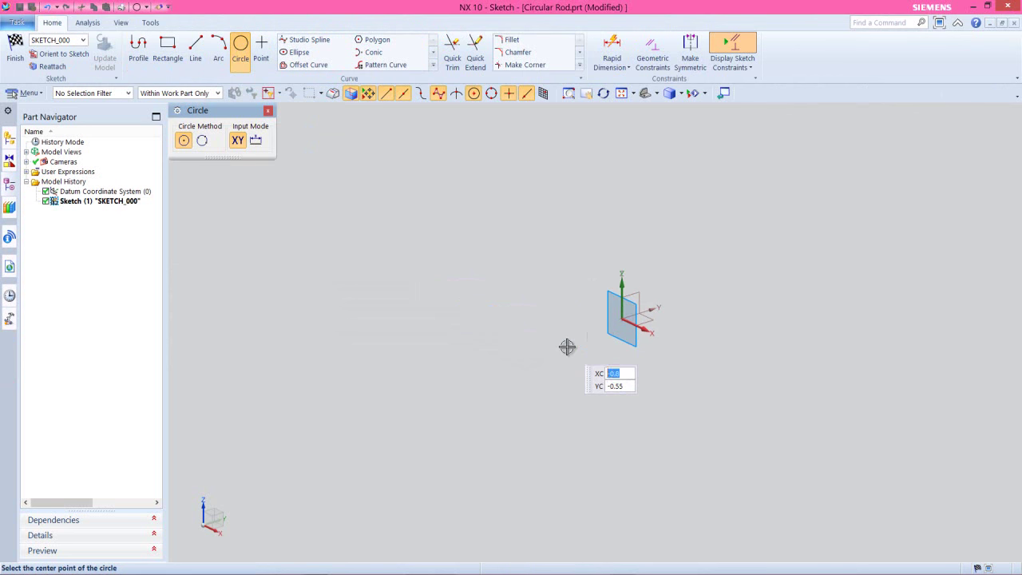
pyautogui.click(622, 319)
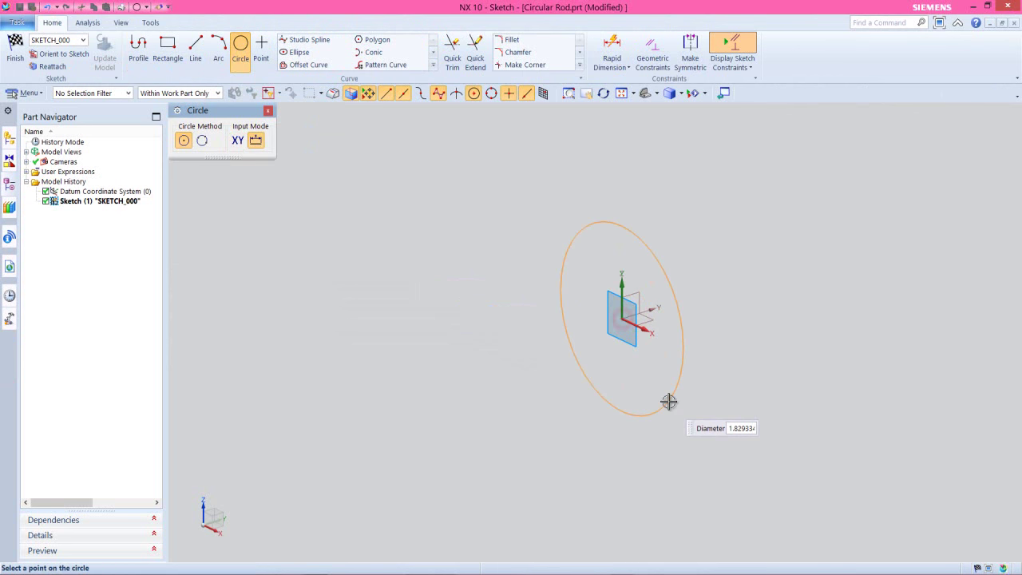
pyautogui.write('.25')
pyautogui.press('Return')
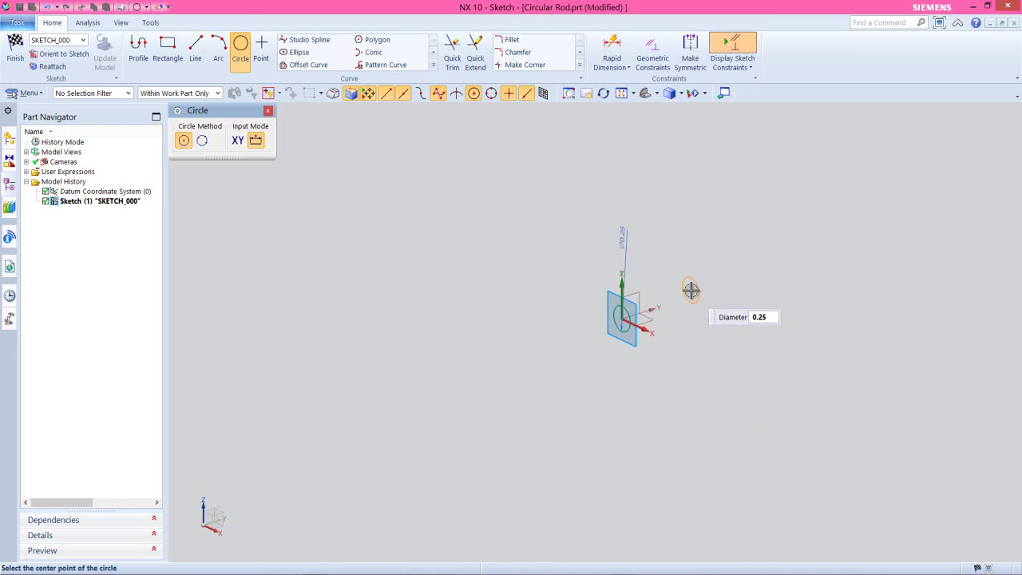
pyautogui.press('Escape')
pyautogui.rightClick(691, 290)
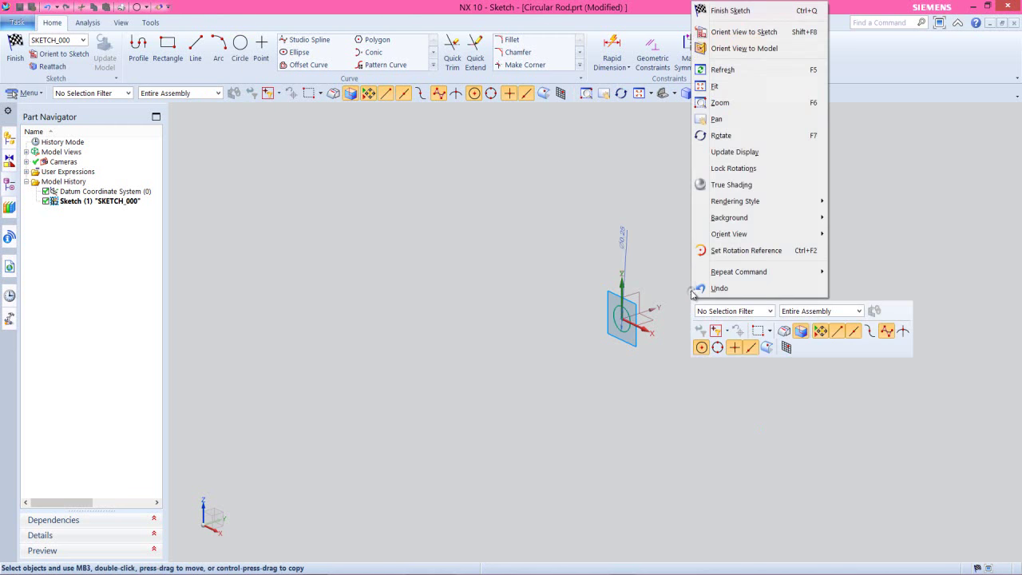
pyautogui.click(714, 11)
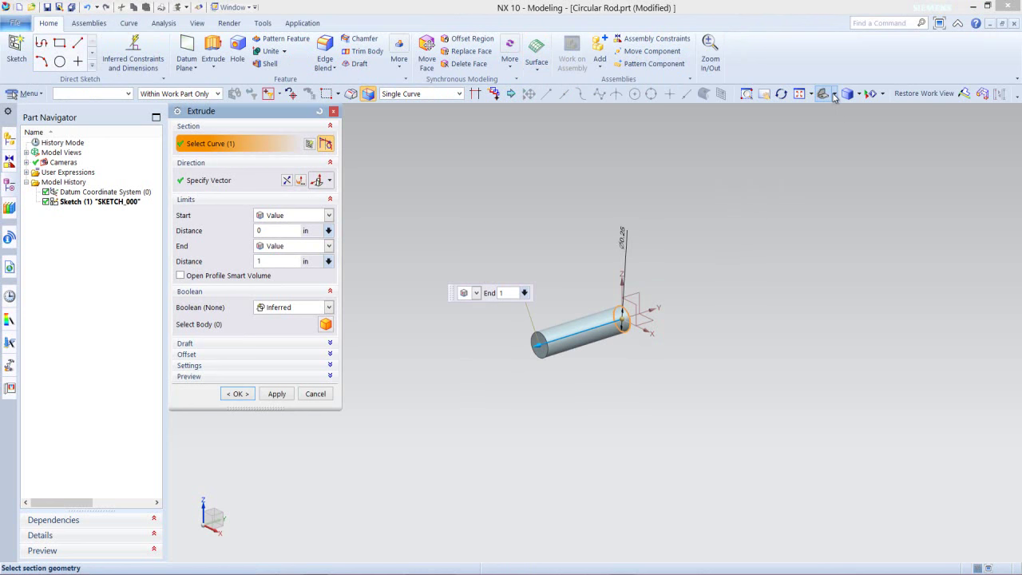
# - Extrude the circle to an end distance of 10 in as a solid rod, and save the part
pyautogui.click(833, 94)
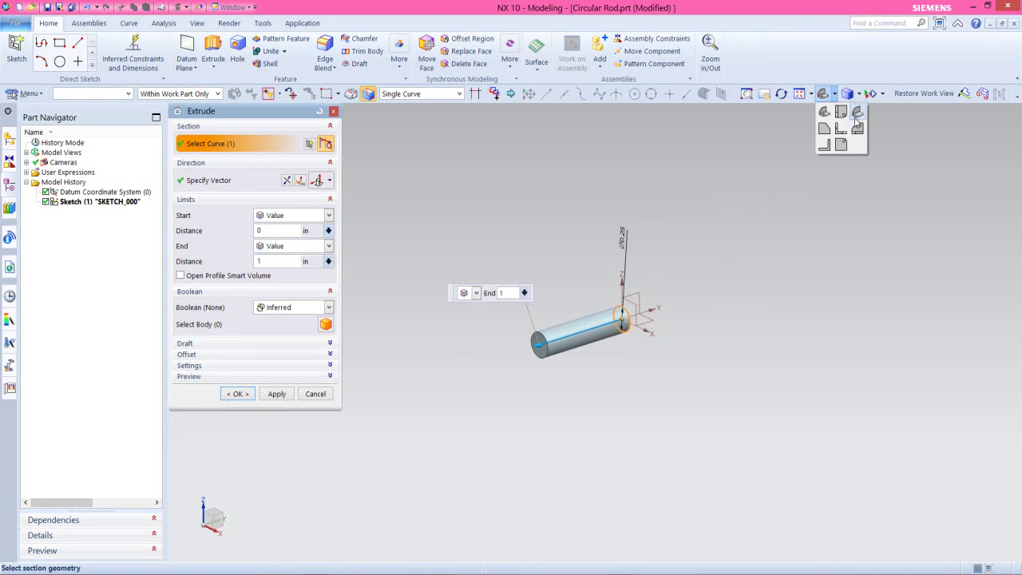
pyautogui.click(855, 117)
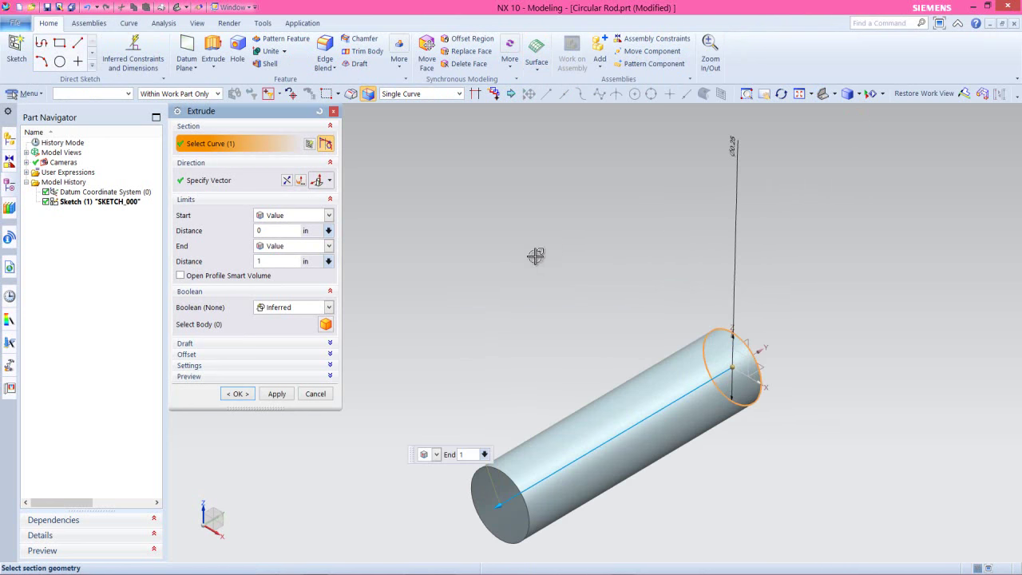
pyautogui.doubleClick(264, 263)
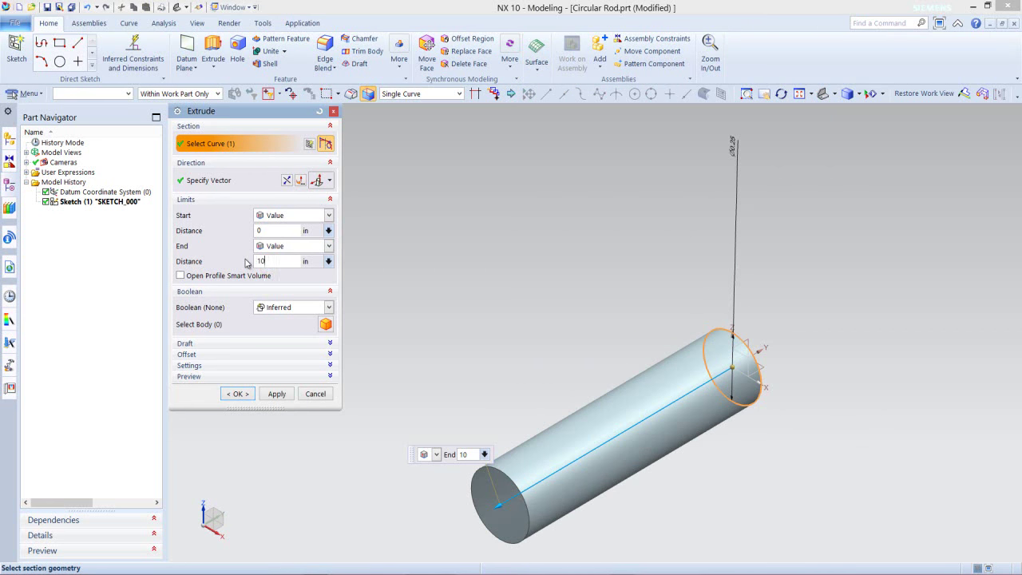
pyautogui.write('10')
pyautogui.press('Return')
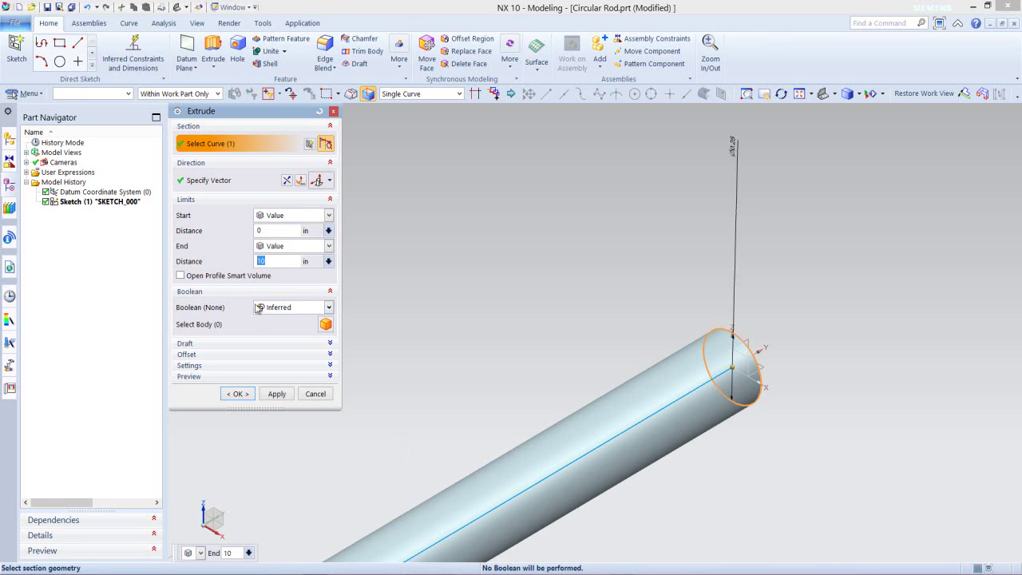
pyautogui.click(237, 393)
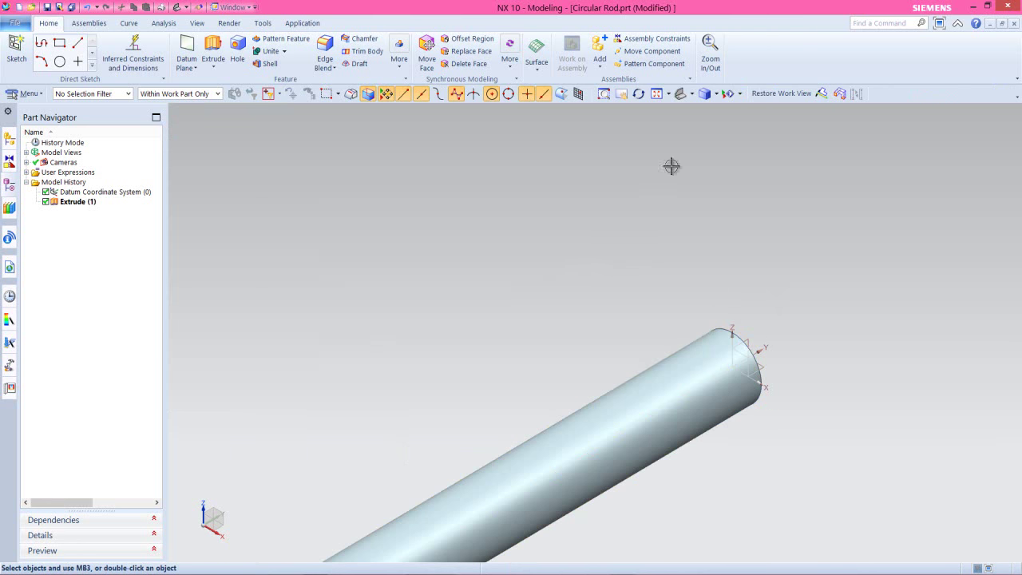
pyautogui.click(656, 94)
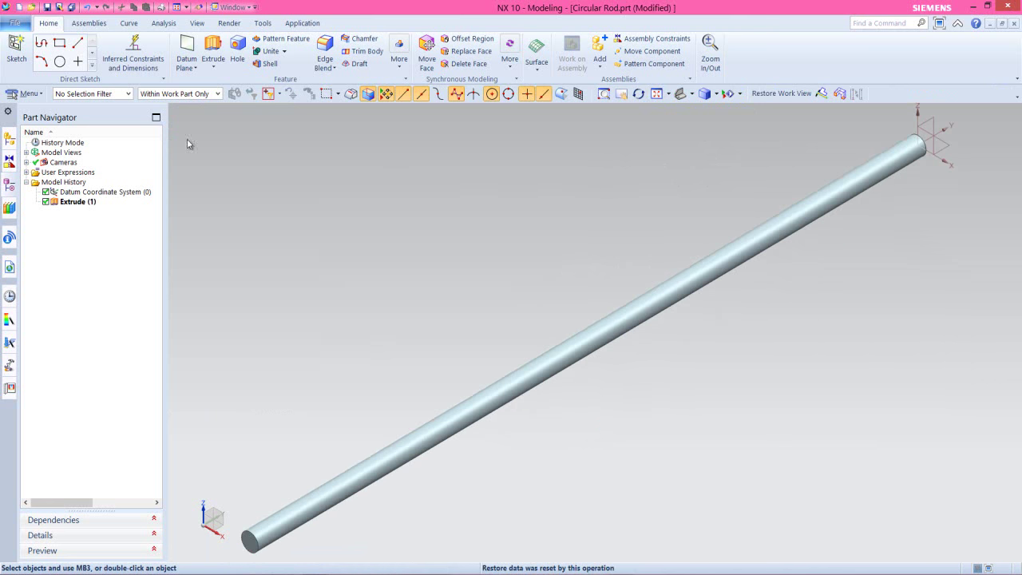
pyautogui.click(46, 9)
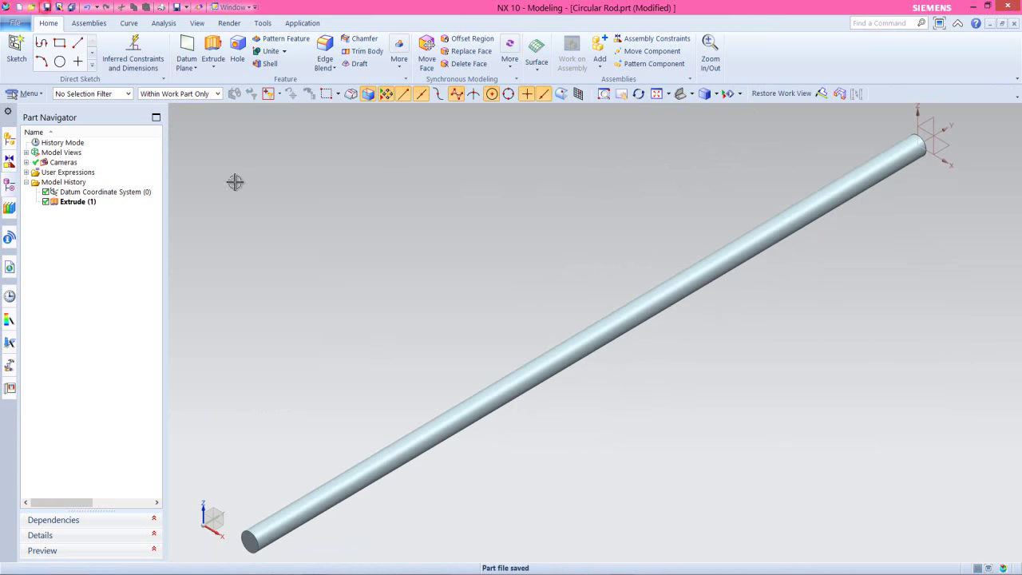
# - Create a sketch on the flat end face of the rod farthest from the datum coordinate system
pyautogui.rightClick(383, 210)
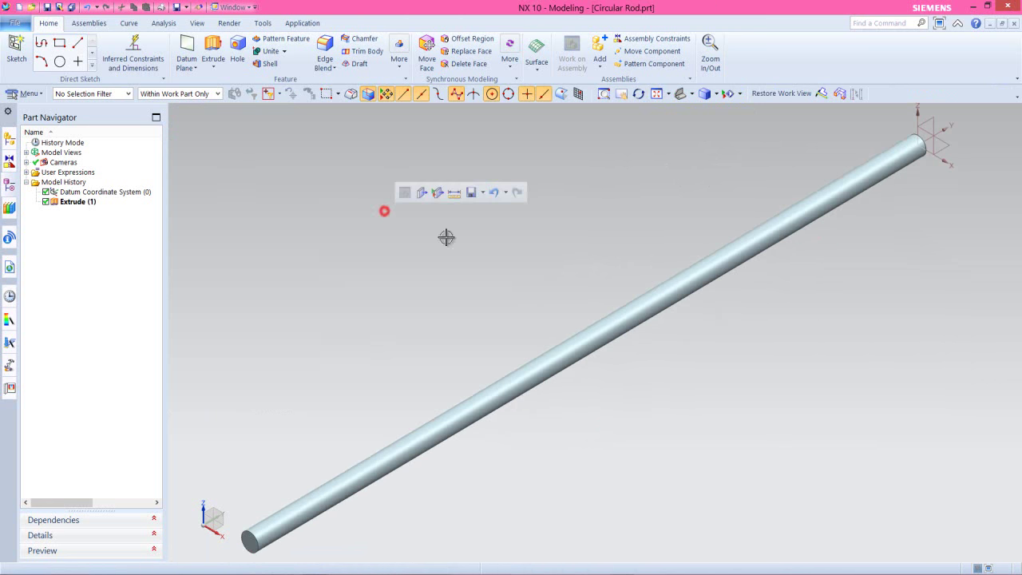
pyautogui.scroll(-2, 479, 239)
pyautogui.scroll(5, 344, 415)
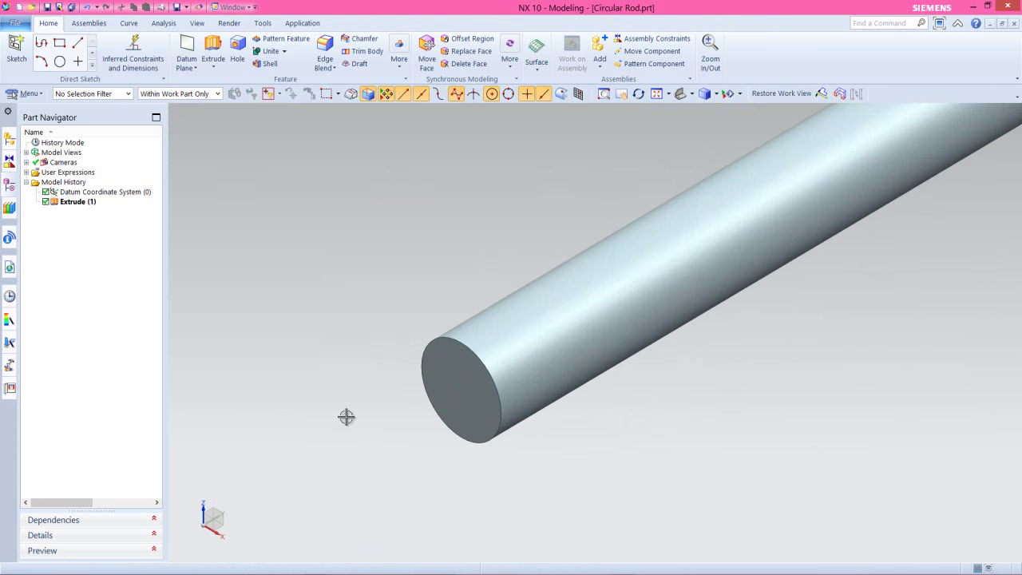
pyautogui.click(16, 56)
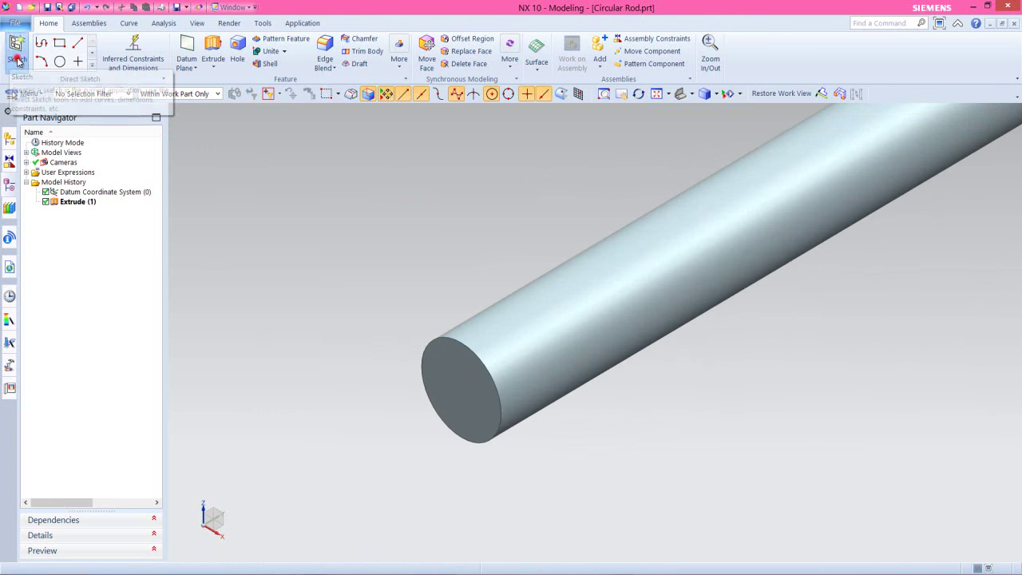
pyautogui.click(449, 379)
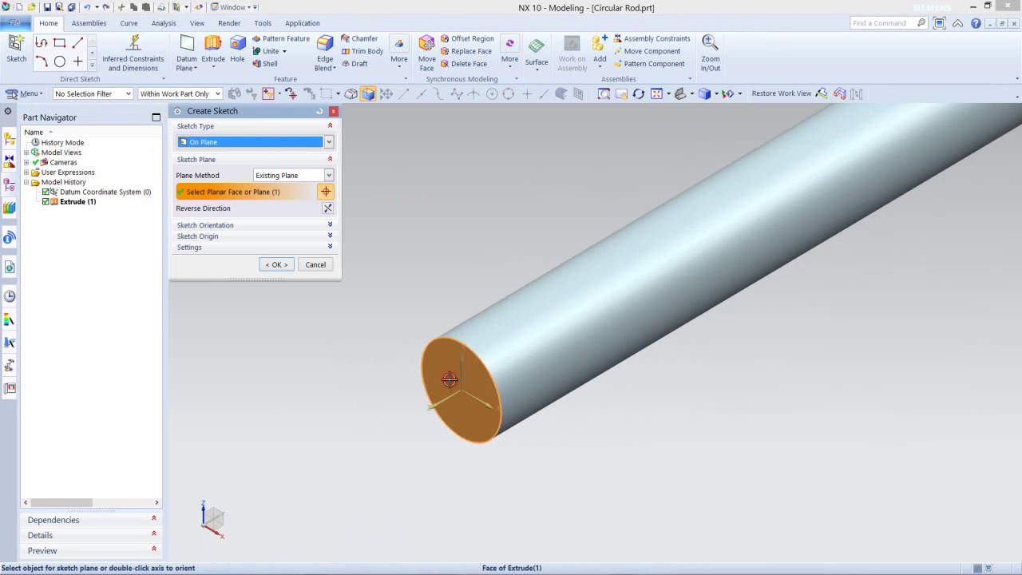
pyautogui.click(287, 266)
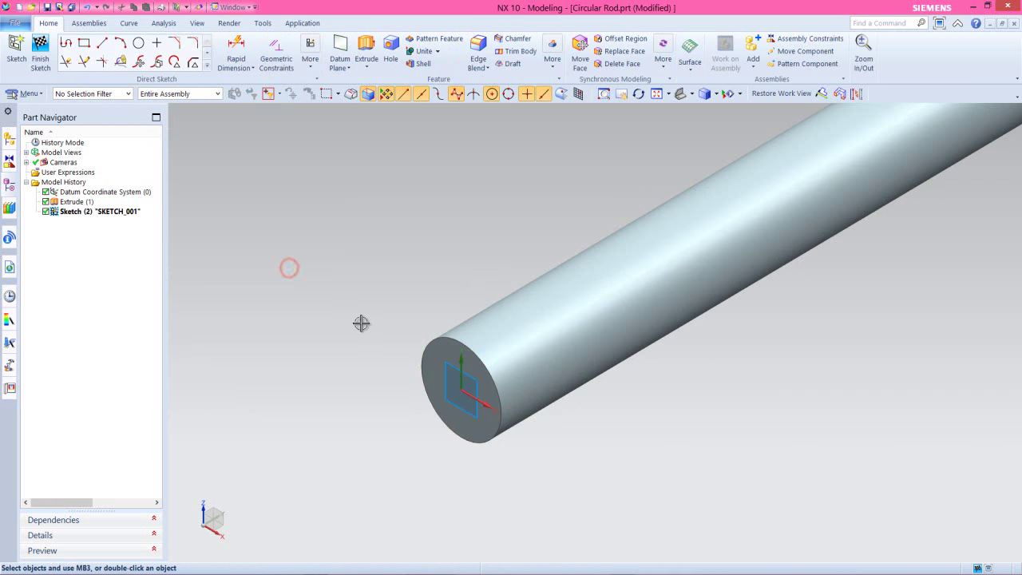
# - Project the circular edge of the rod's end face into the sketch
pyautogui.click(209, 67)
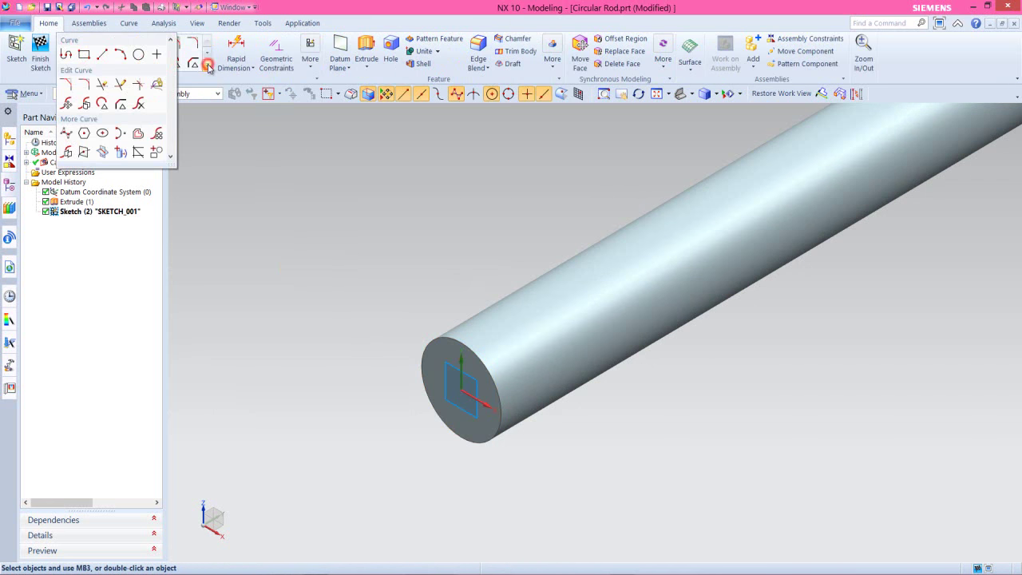
pyautogui.click(120, 152)
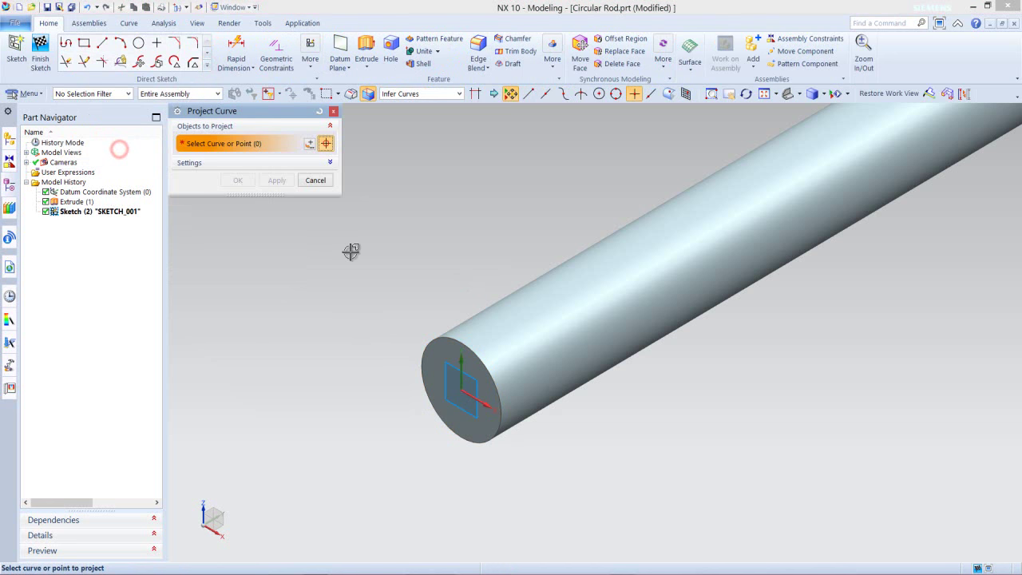
pyautogui.click(438, 334)
pyautogui.click(276, 180)
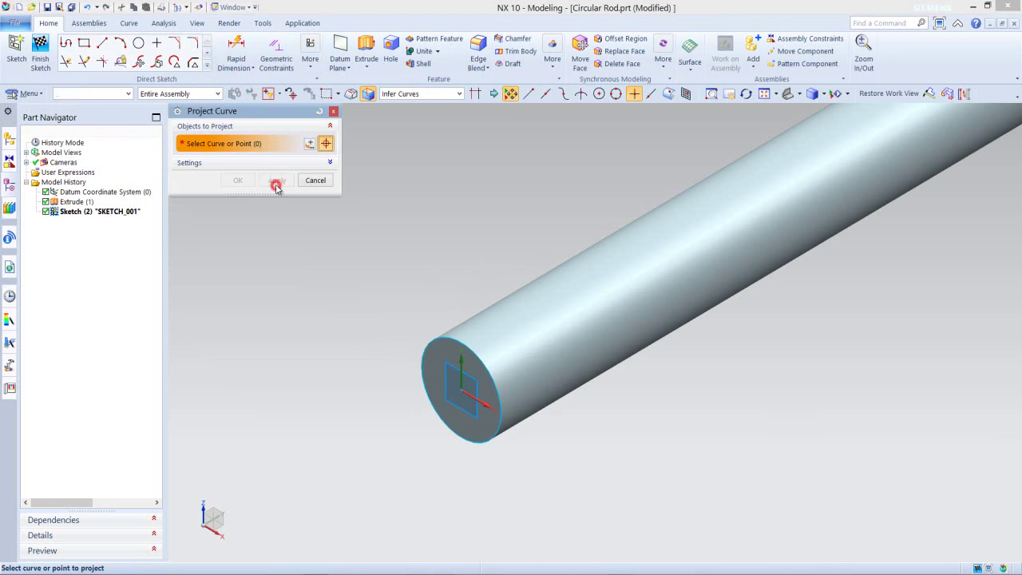
pyautogui.click(316, 181)
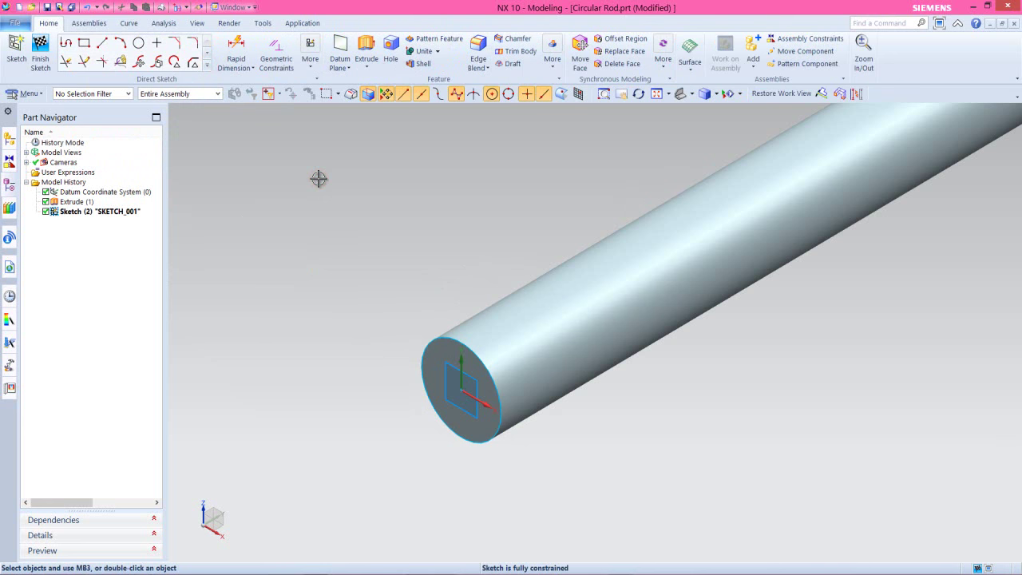
# - Draw a 0.1875 in diameter circle concentric with the projected edge, and finish the sketch
pyautogui.click(139, 43)
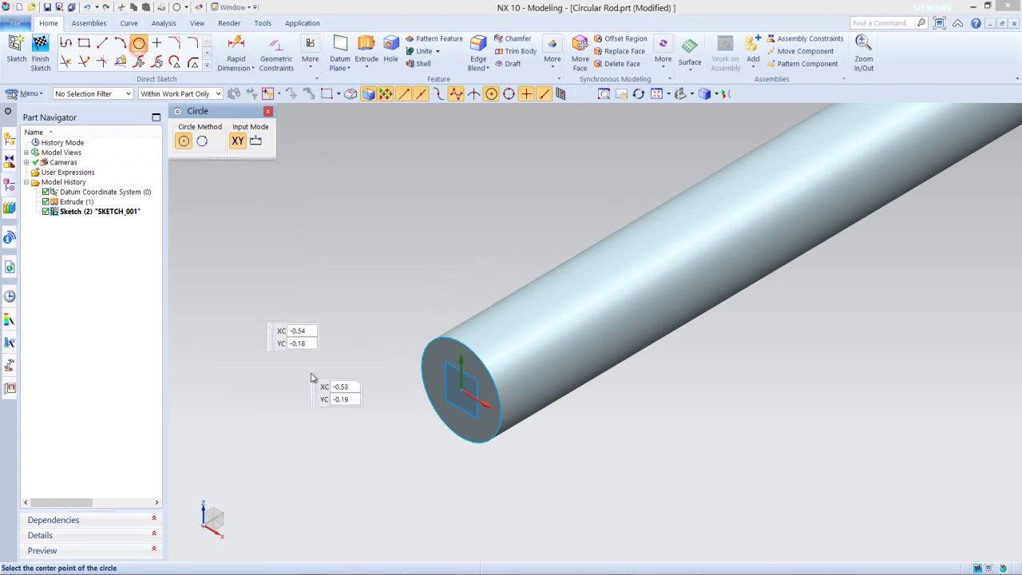
pyautogui.click(461, 390)
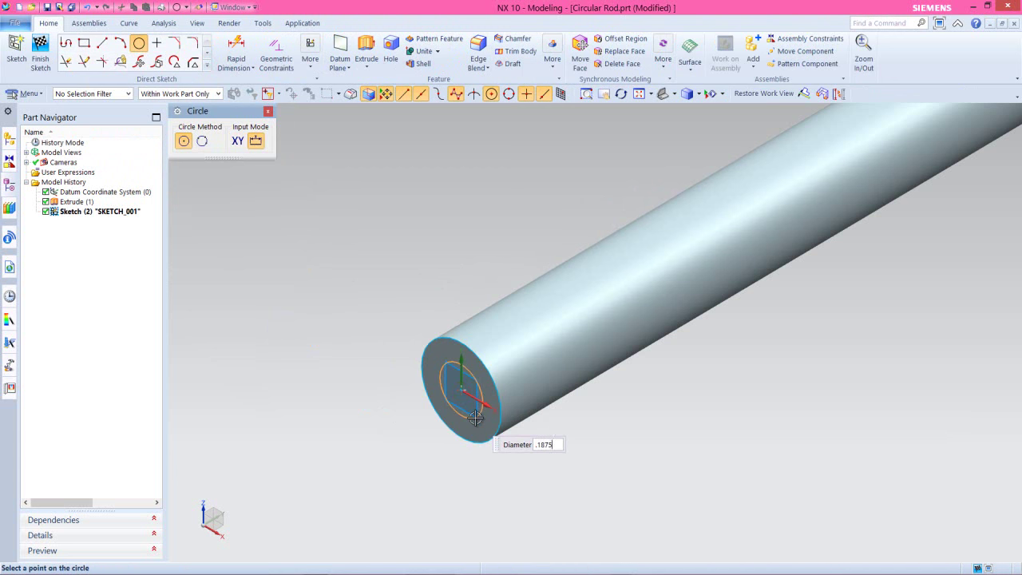
pyautogui.press('Return')
pyautogui.scroll(-3, 411, 343)
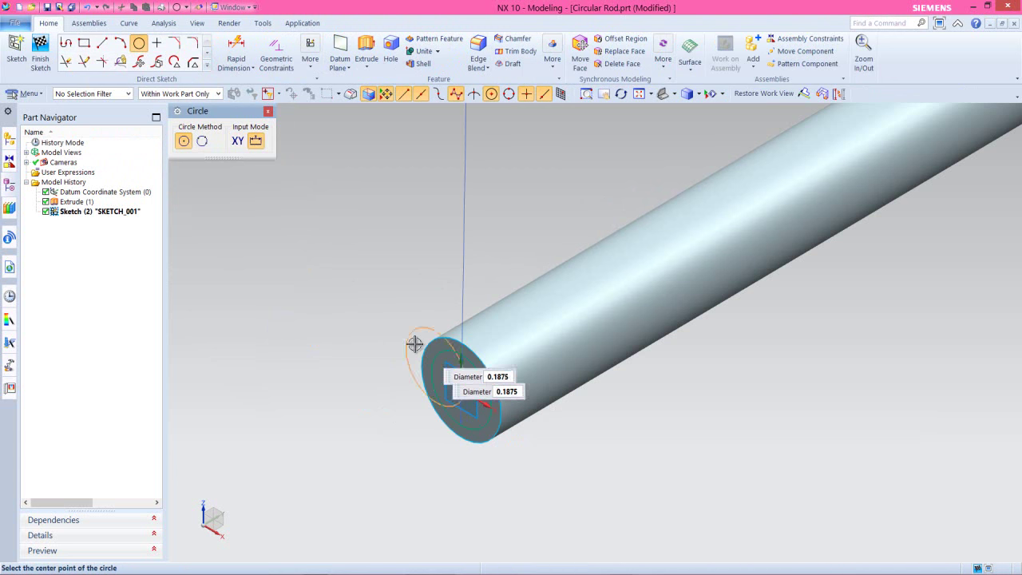
pyautogui.press('Escape')
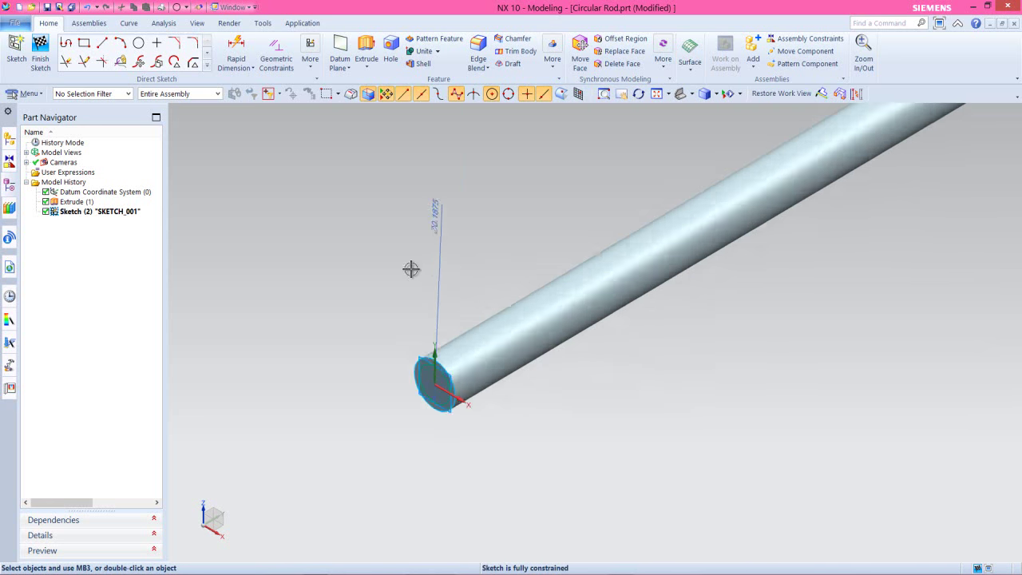
pyautogui.scroll(2, 416, 250)
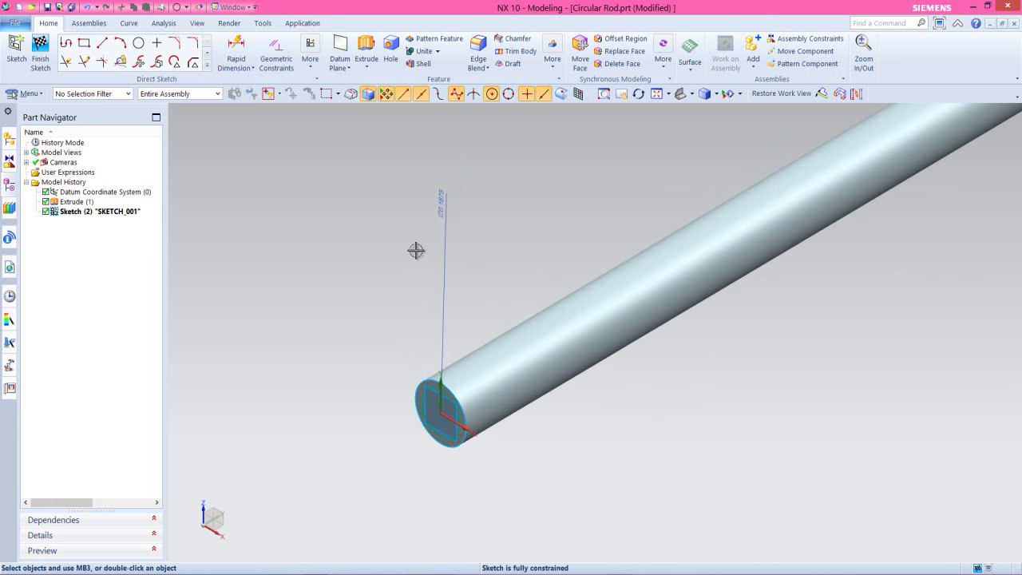
pyautogui.rightClick(416, 250)
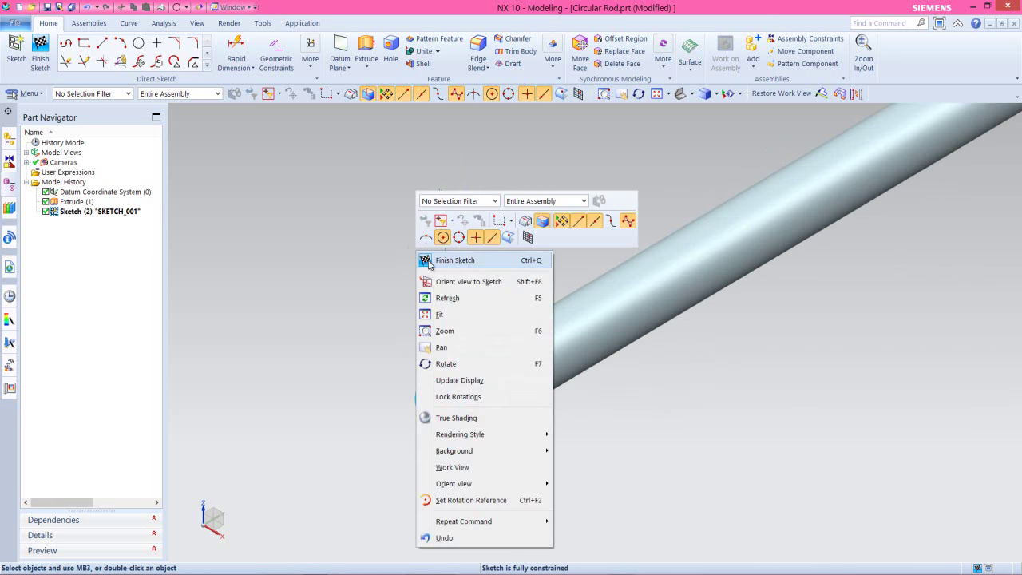
pyautogui.click(427, 261)
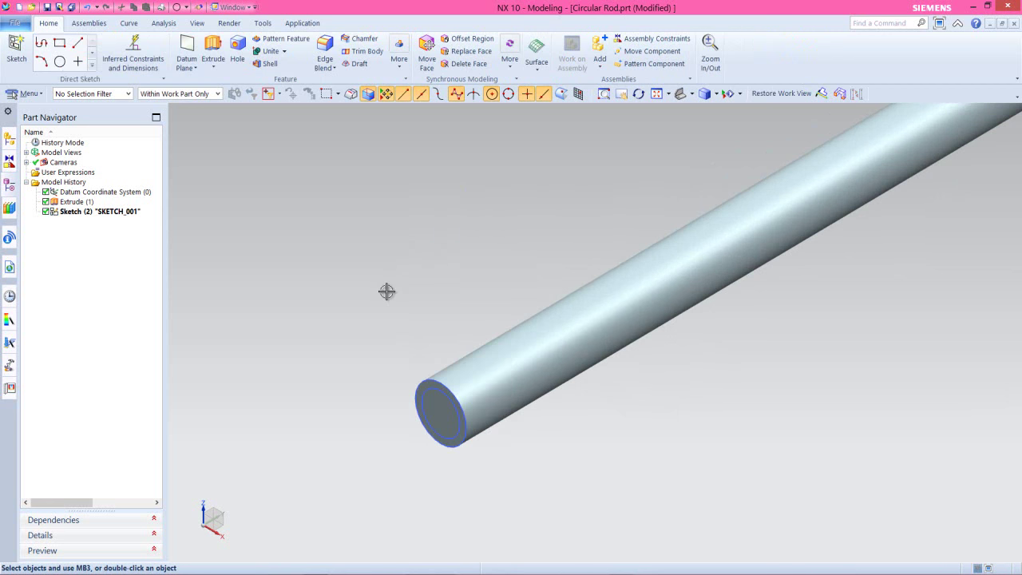
# - Extrude the ring between the two sketch circles 1 in back into the rod, subtracting it from the body
pyautogui.click(213, 48)
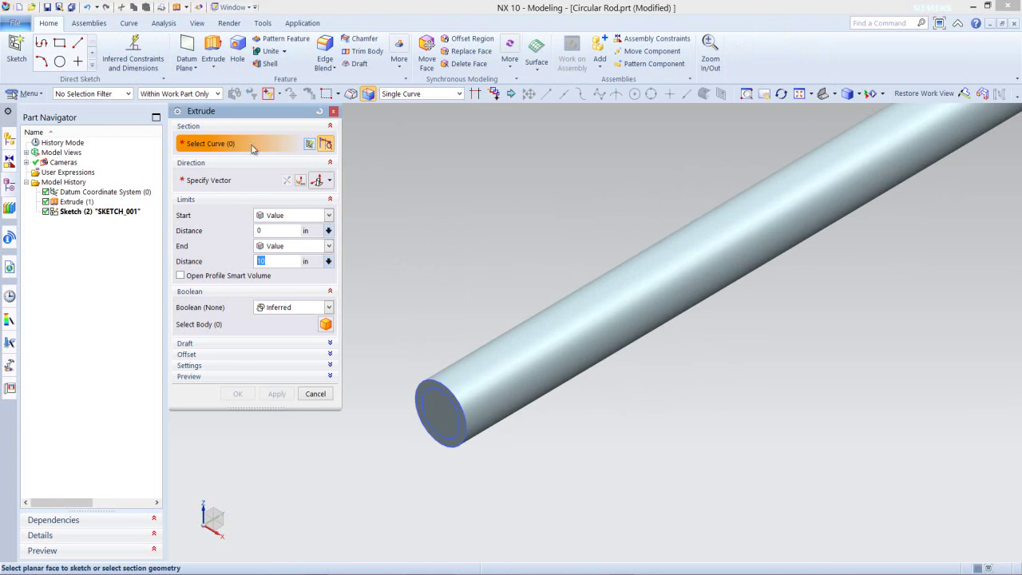
pyautogui.scroll(4, 401, 429)
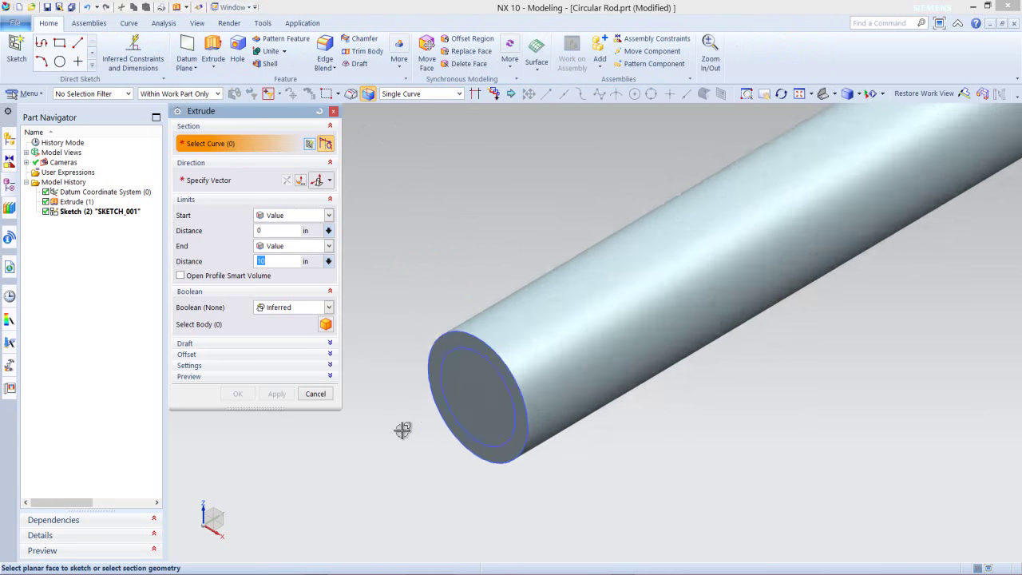
pyautogui.click(455, 282)
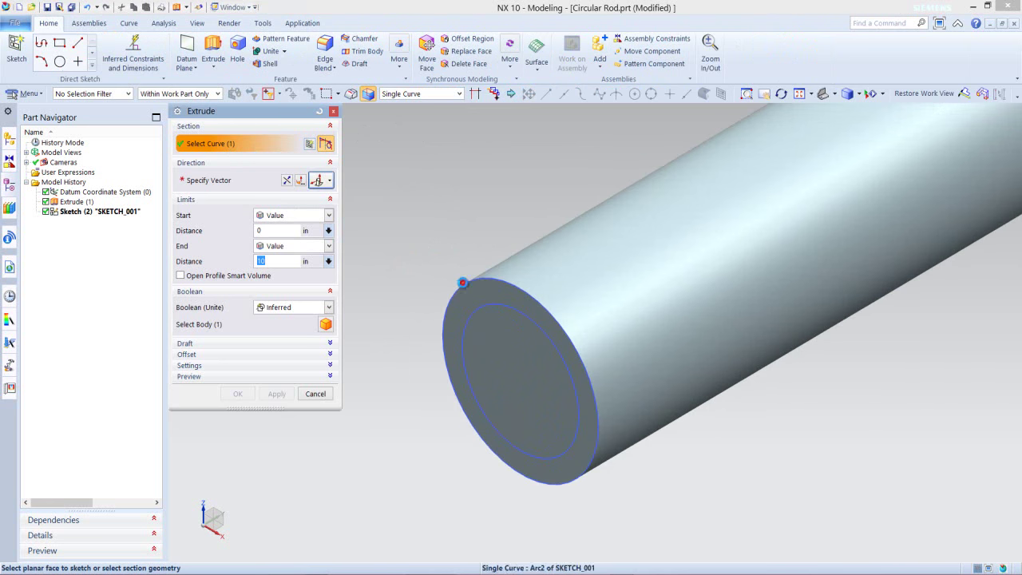
pyautogui.click(467, 314)
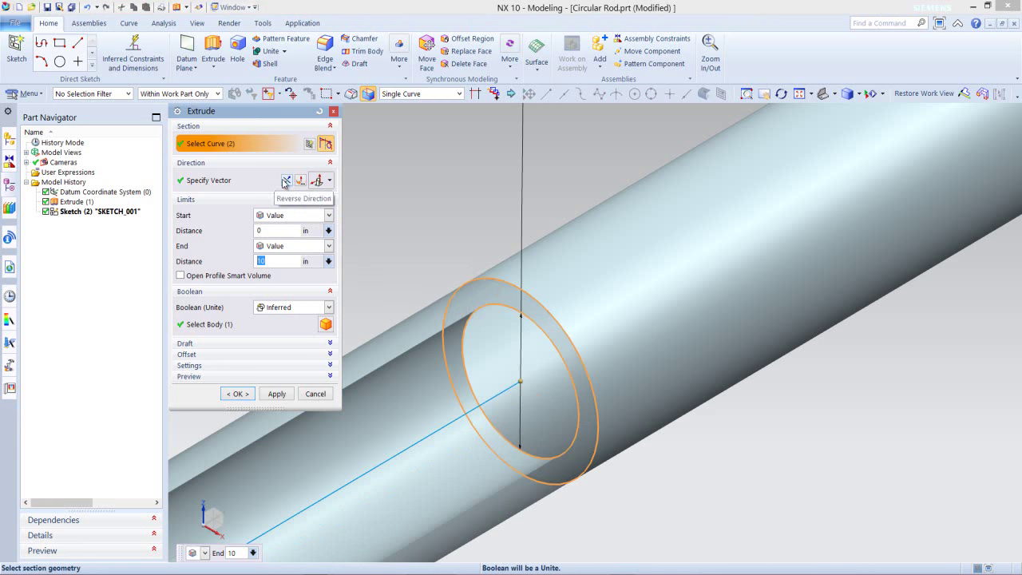
pyautogui.click(285, 181)
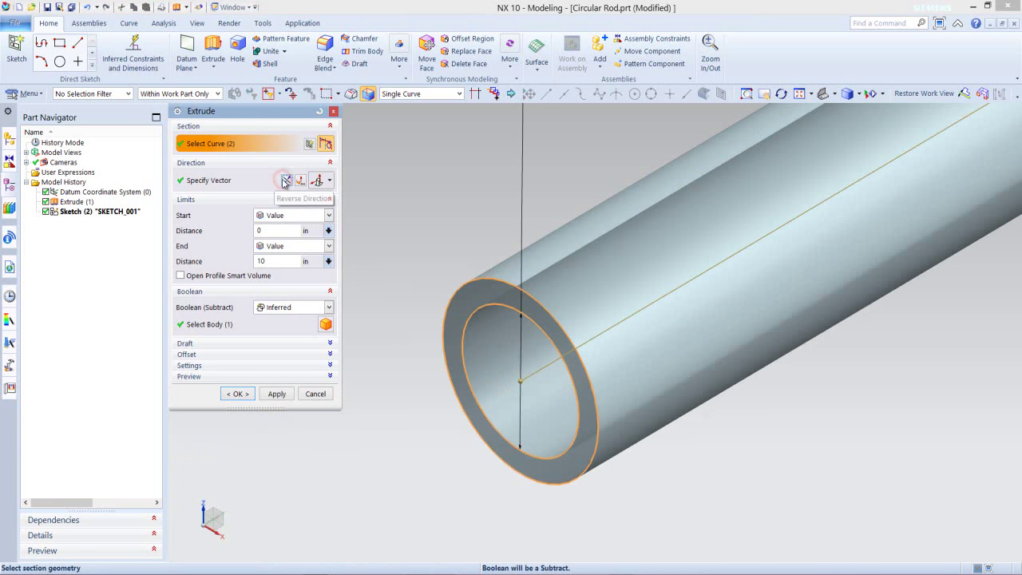
pyautogui.click(268, 261)
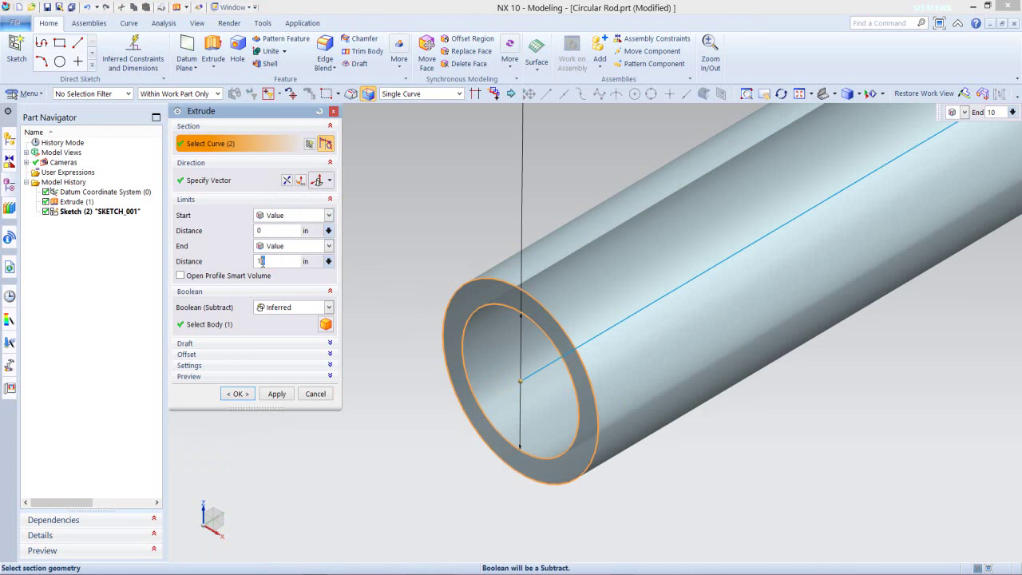
pyautogui.doubleClick(262, 261)
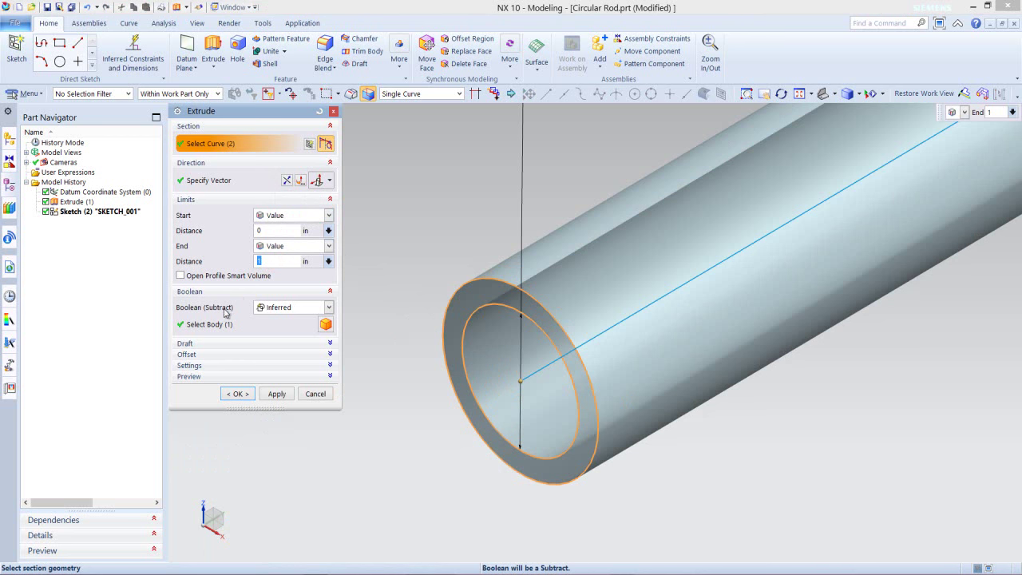
pyautogui.click(304, 309)
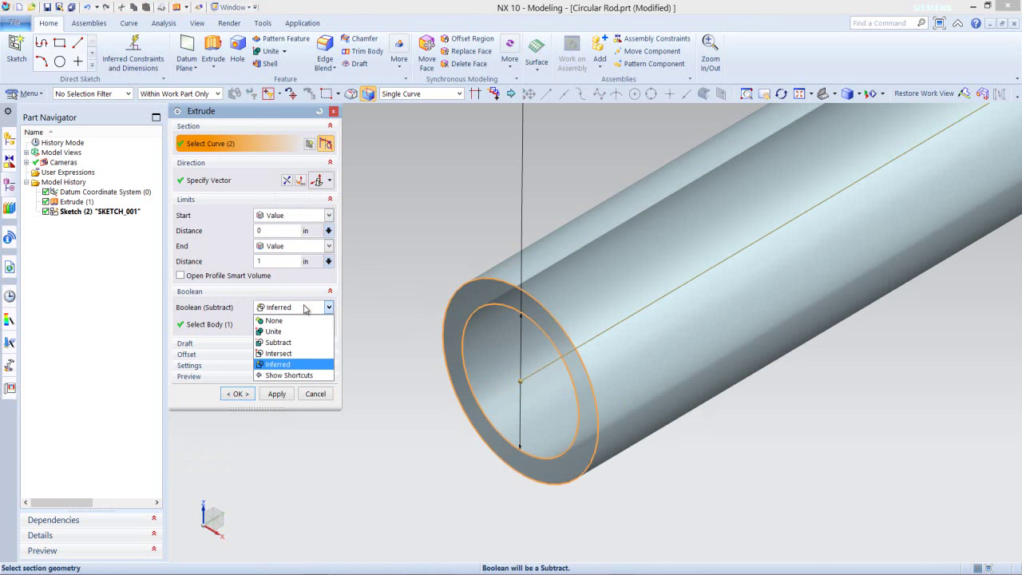
pyautogui.click(295, 342)
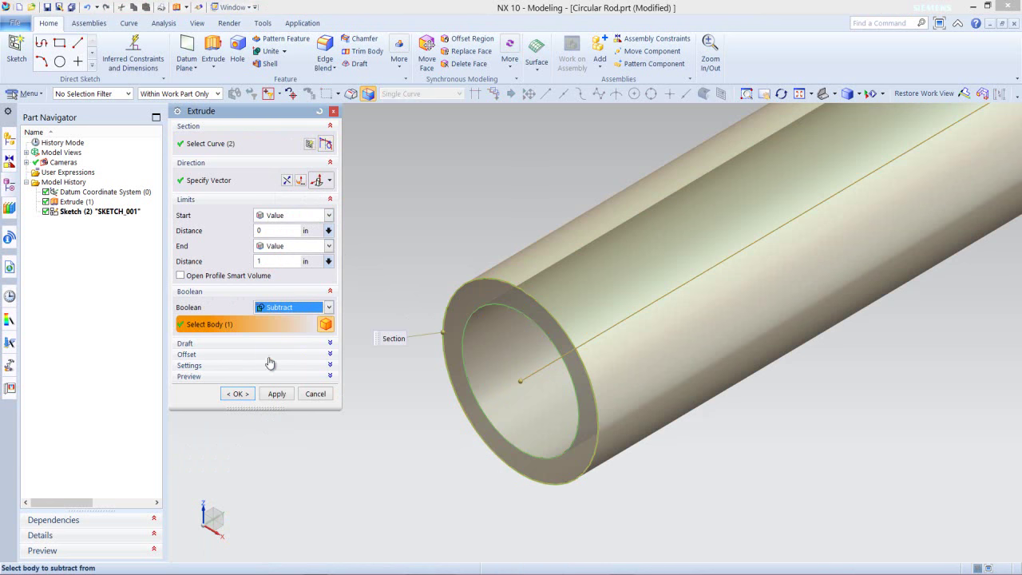
pyautogui.click(244, 393)
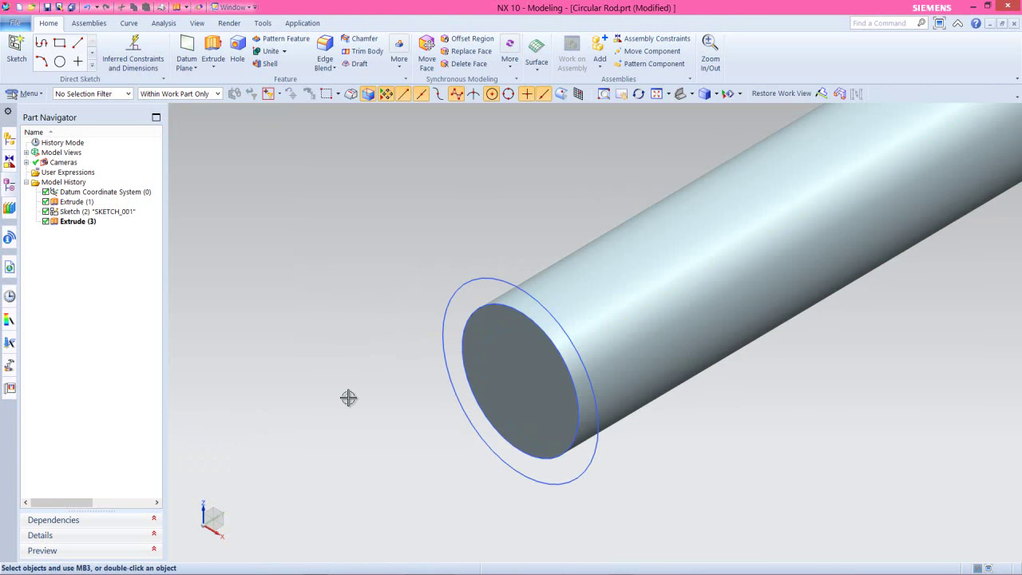
# - Blend the outer circular edge of the shoulder with a 0.03125 in radius
pyautogui.scroll(-2, 351, 401)
pyautogui.scroll(1, 396, 341)
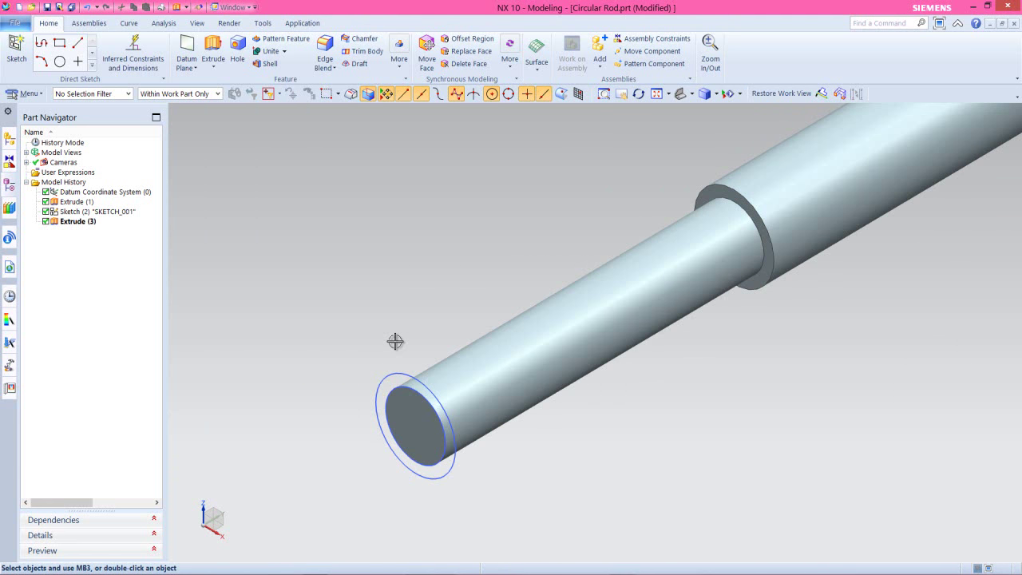
pyautogui.click(326, 51)
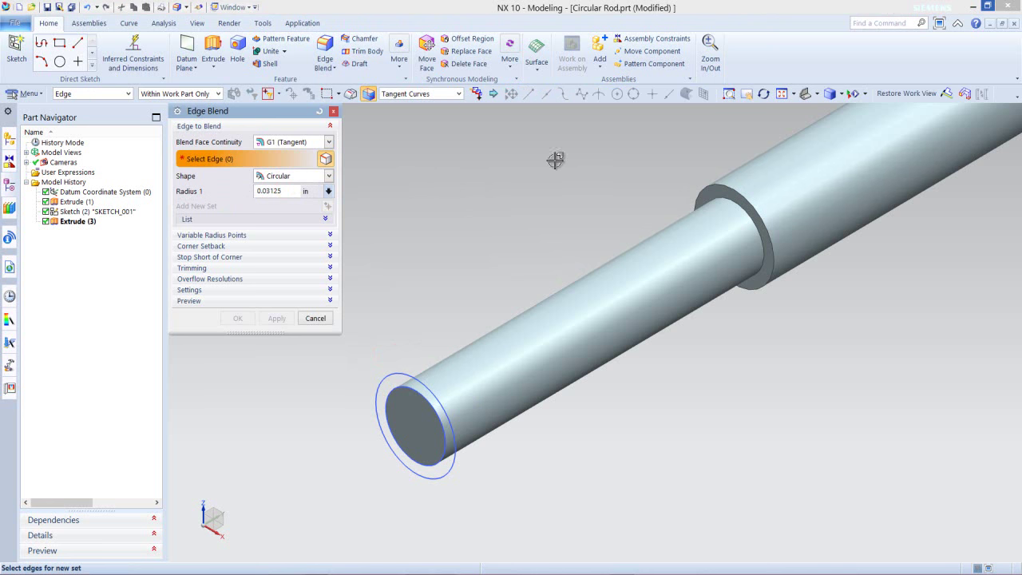
pyautogui.click(708, 182)
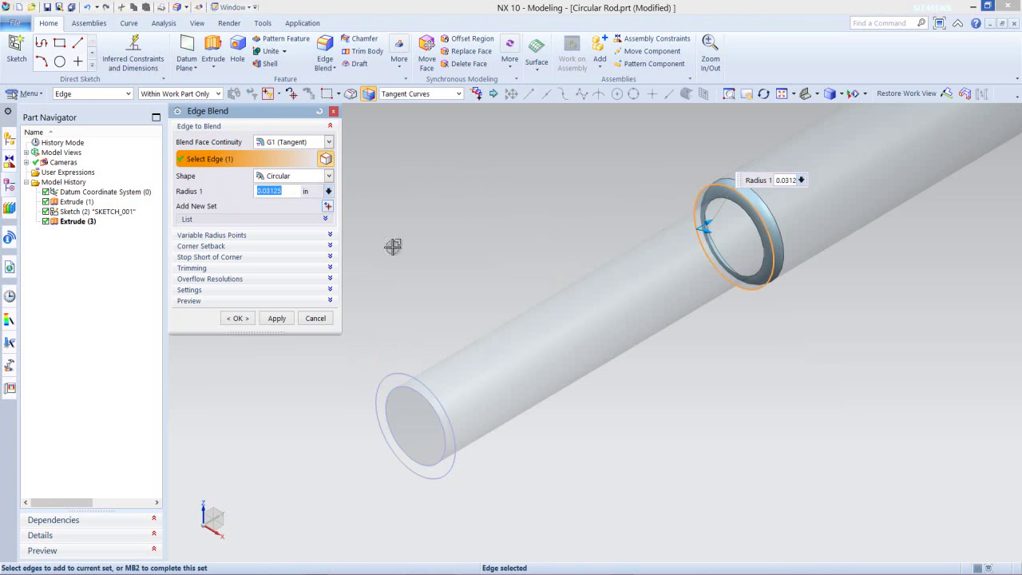
pyautogui.click(242, 319)
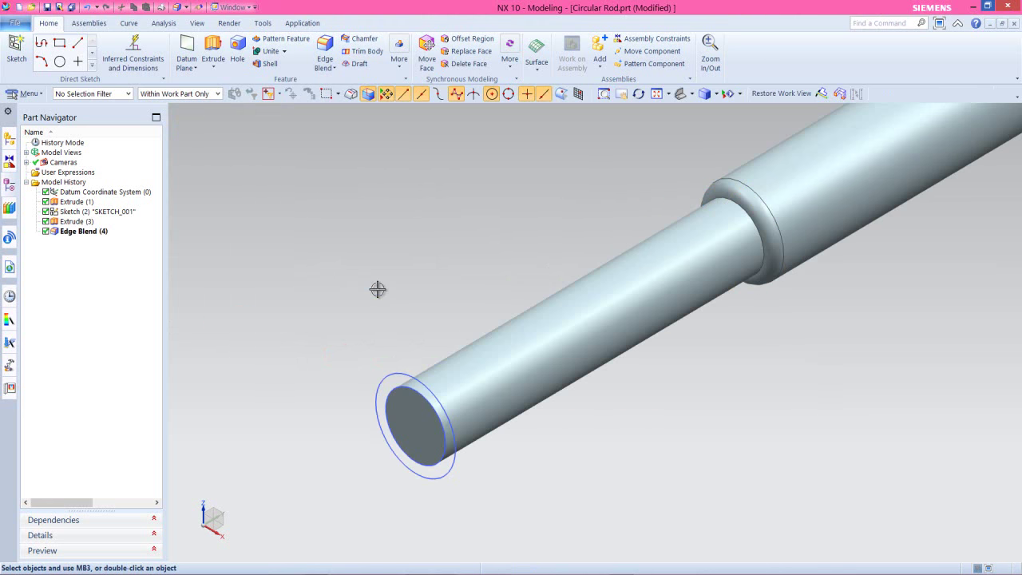
# - Hide all sketches in the model and save the part
pyautogui.click(196, 22)
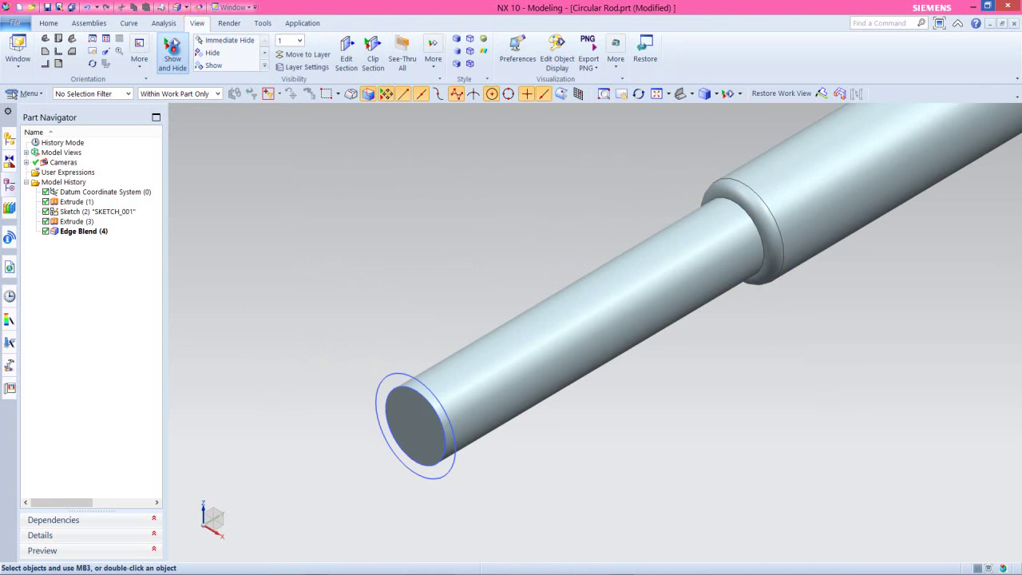
pyautogui.click(171, 48)
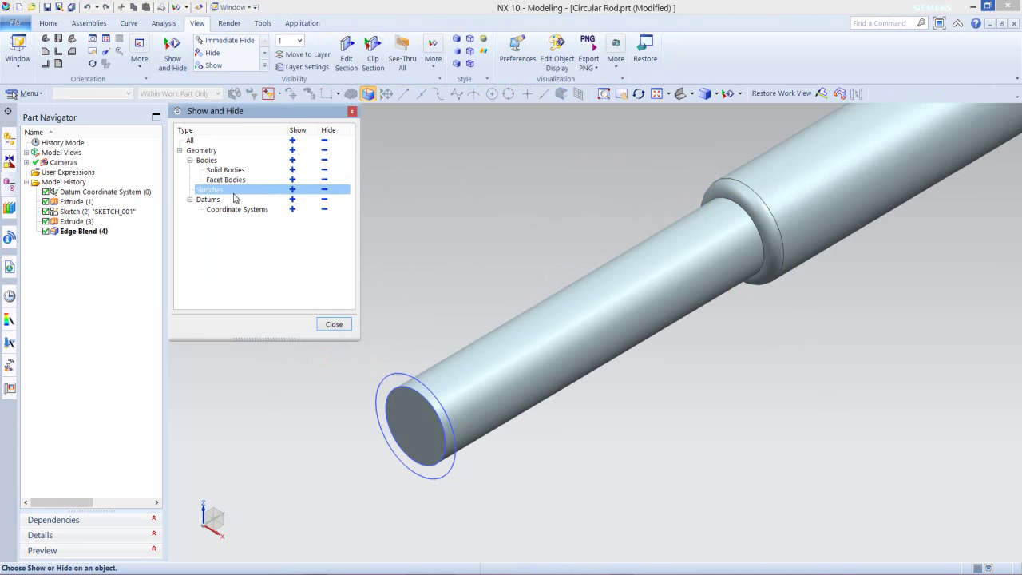
pyautogui.click(324, 189)
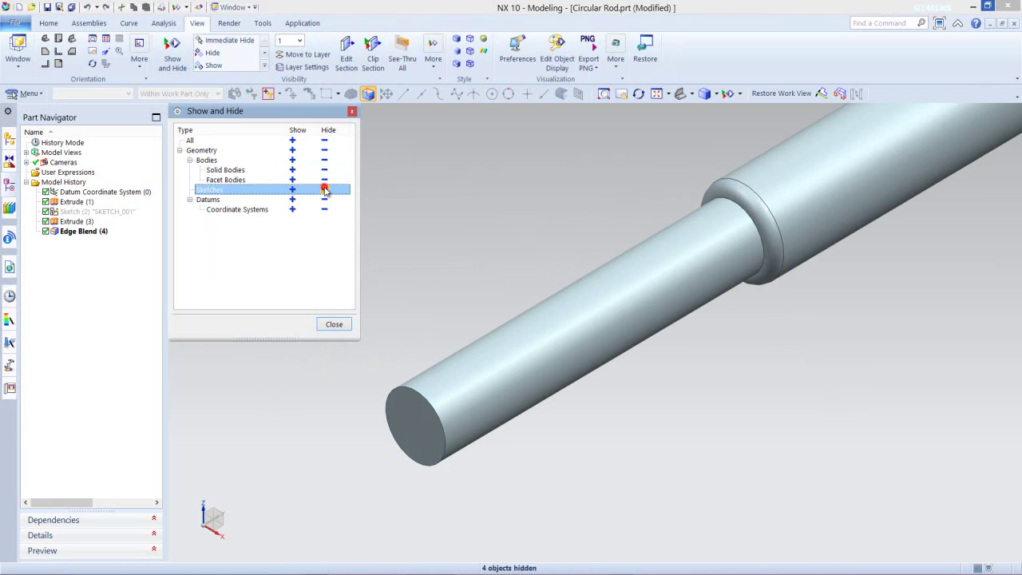
pyautogui.click(333, 325)
pyautogui.click(48, 22)
pyautogui.click(46, 8)
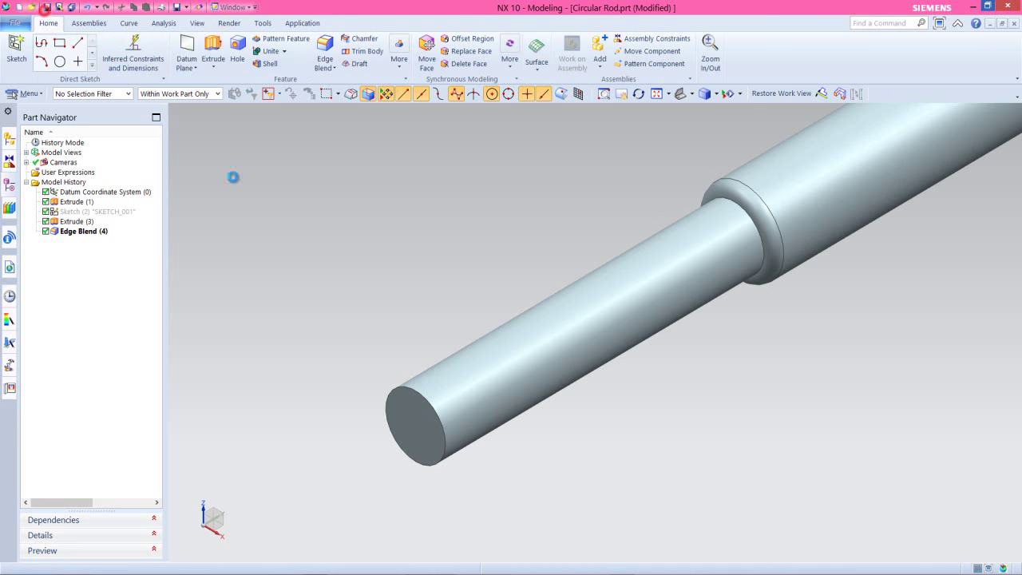
pyautogui.click(320, 223)
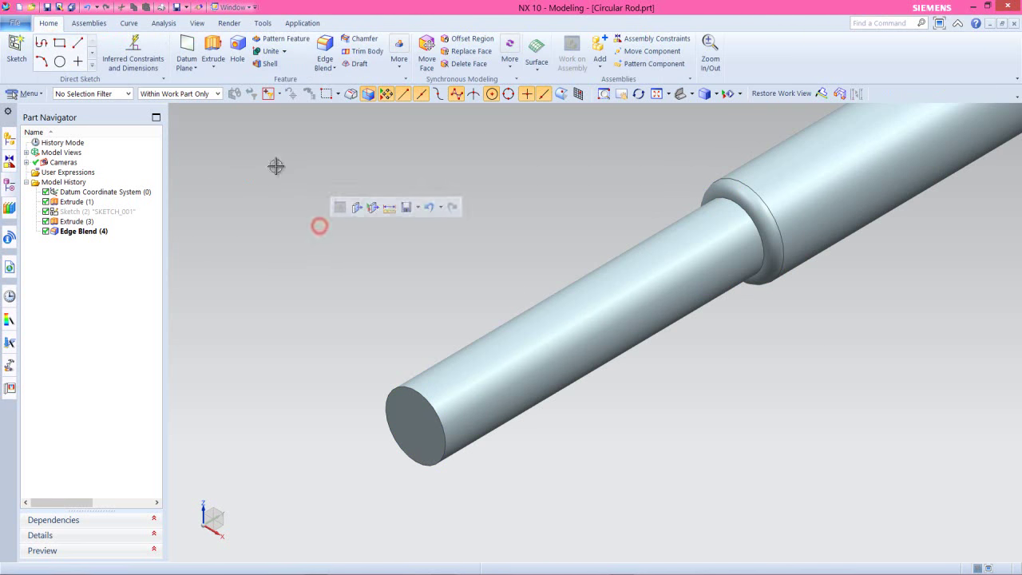
# - Start a Revolve feature and create its section sketch on the YZ plane of the datum coordinate system
pyautogui.click(217, 70)
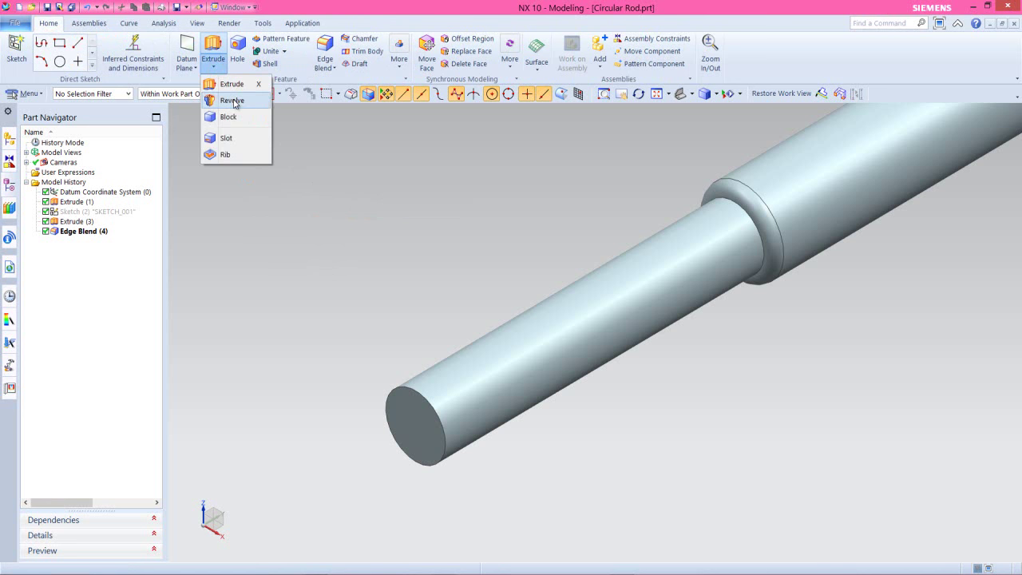
pyautogui.click(231, 100)
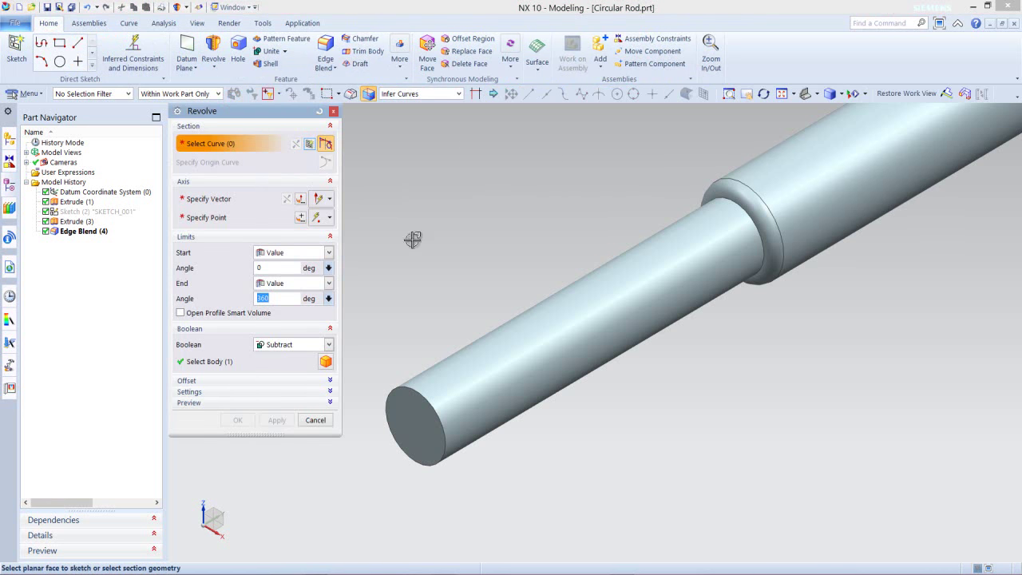
pyautogui.scroll(-8, 408, 335)
pyautogui.scroll(5, 600, 205)
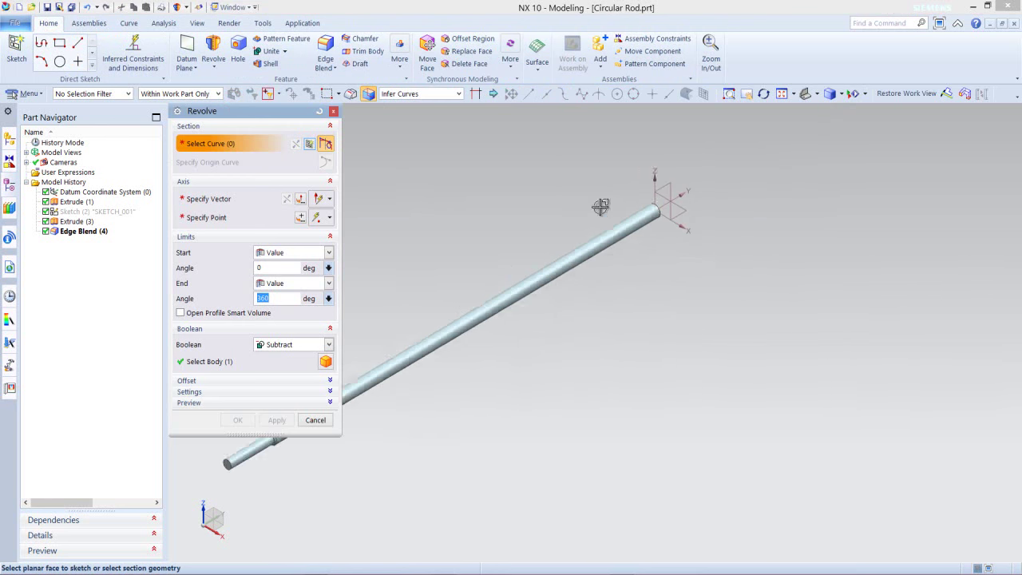
pyautogui.click(681, 184)
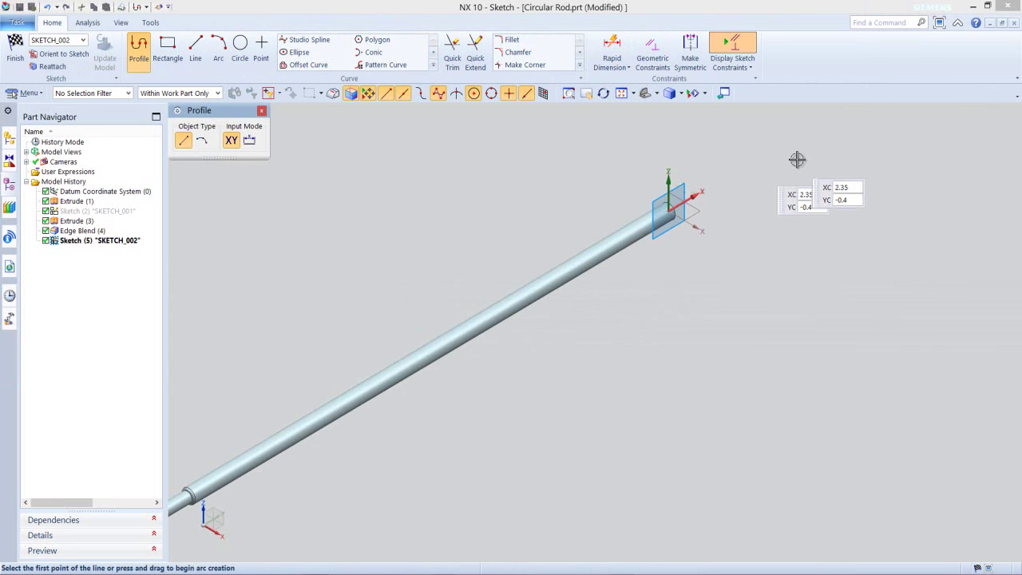
# - Leave the Profile tool and create intersection curves between the sketch plane and all faces of the rod body
pyautogui.scroll(-3, 796, 157)
pyautogui.scroll(4, 394, 373)
pyautogui.scroll(2, 394, 373)
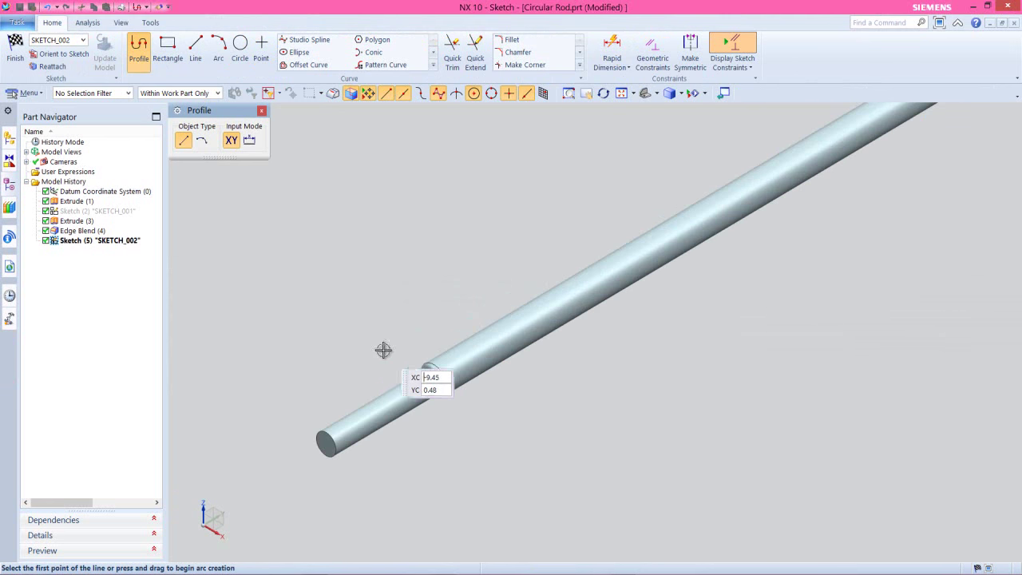
pyautogui.press('Escape')
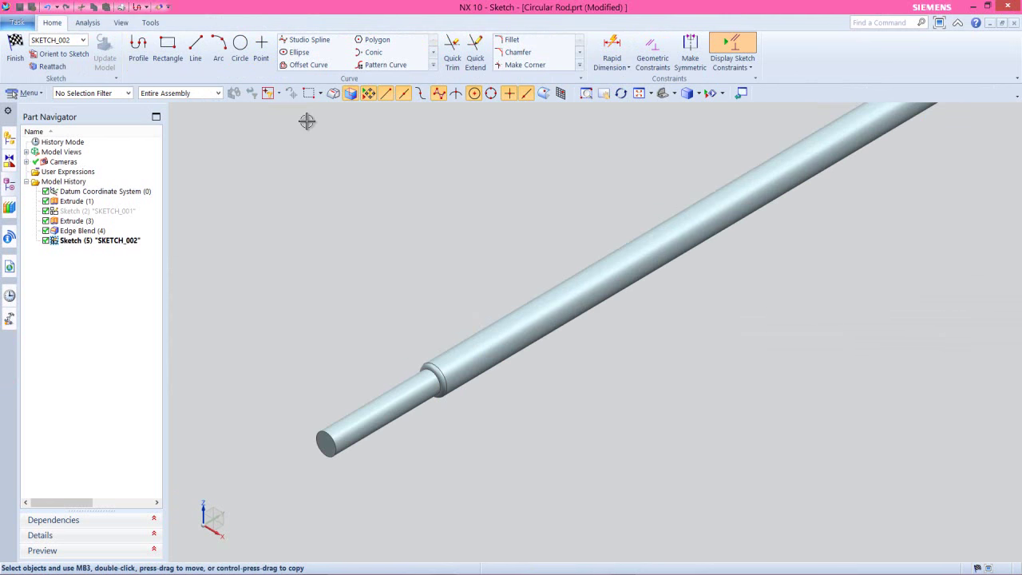
pyautogui.click(432, 65)
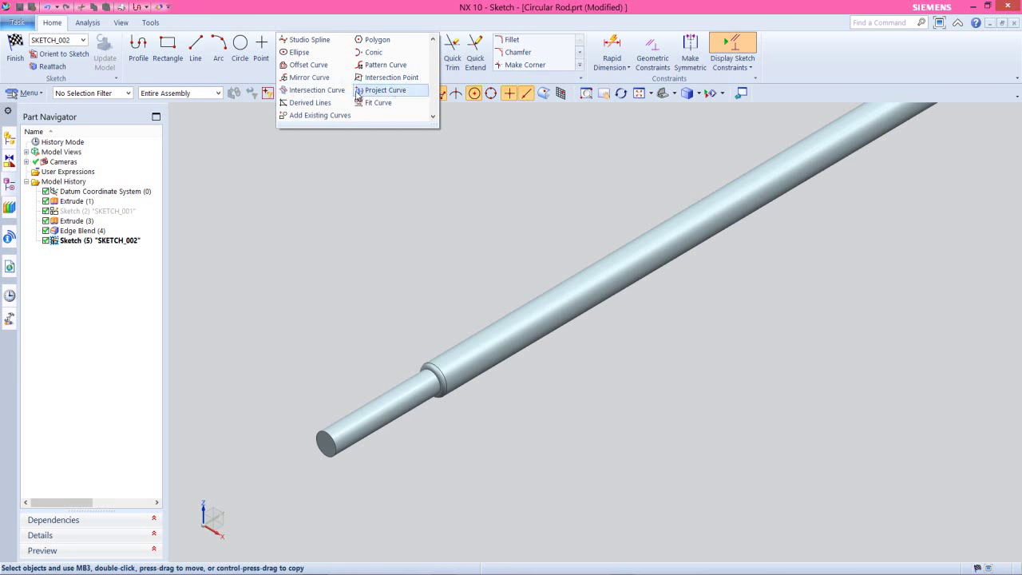
pyautogui.click(327, 90)
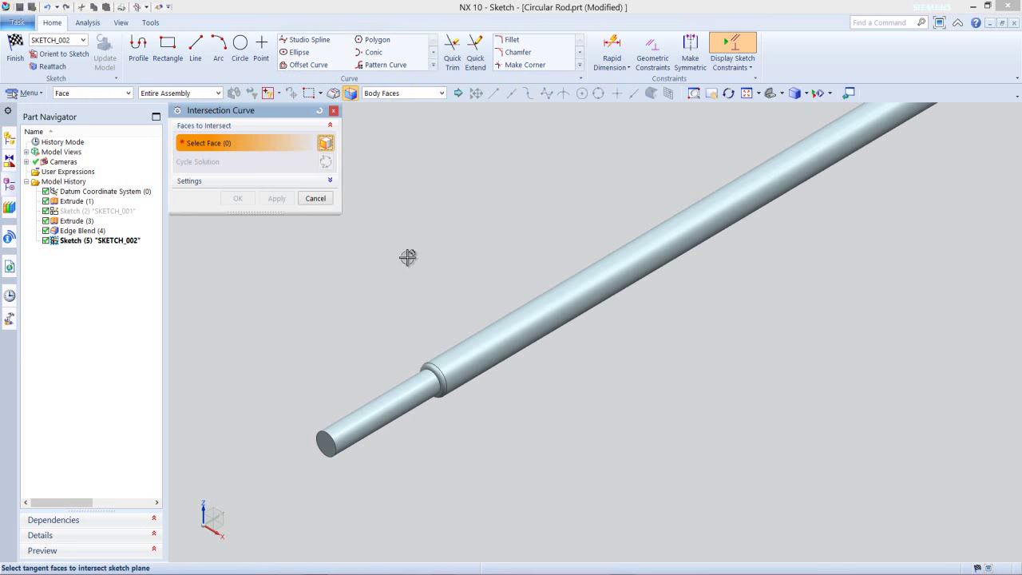
pyautogui.click(462, 361)
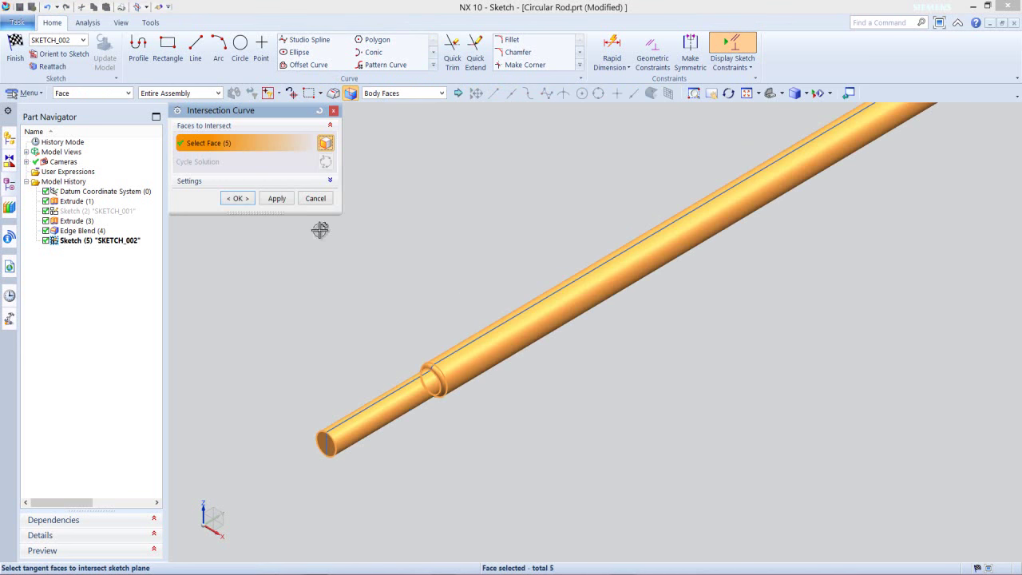
pyautogui.click(250, 199)
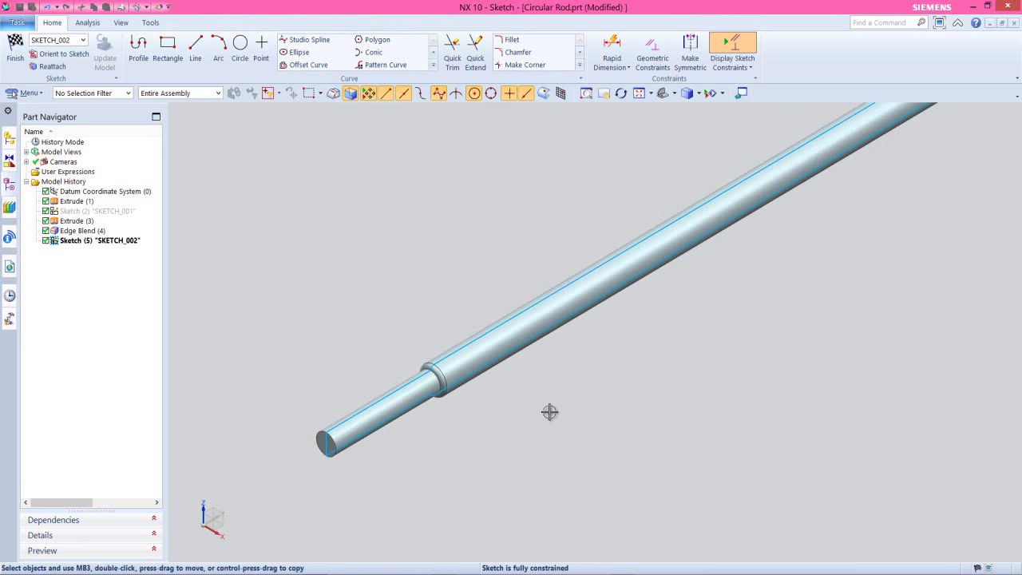
# - Convert all intersection curves of the rod's outline, including both end lines and the shoulder arcs, to reference curves
pyautogui.moveTo(502, 456); pyautogui.dragTo(468, 440, button='middle')
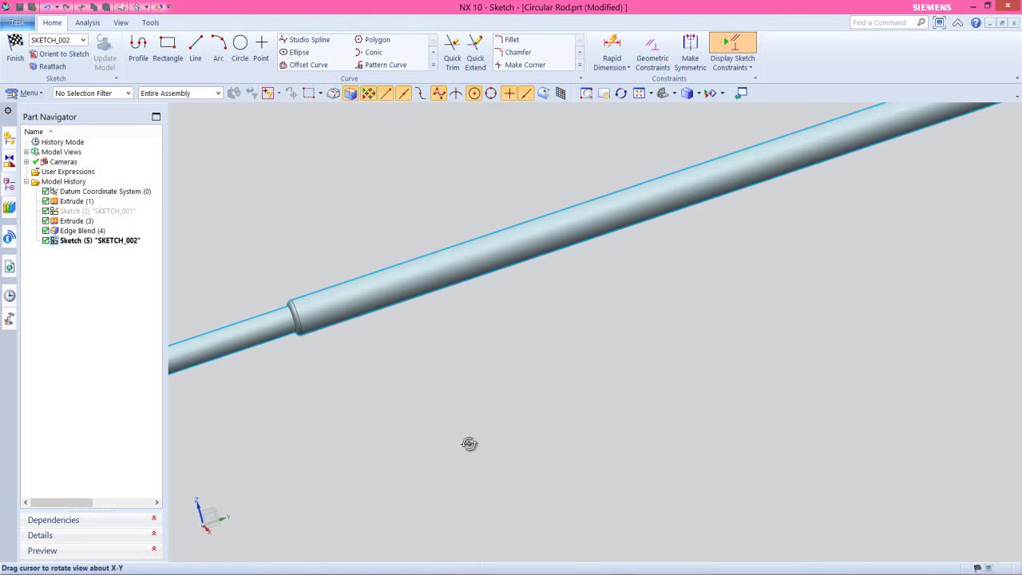
pyautogui.moveTo(503, 323); pyautogui.dragTo(486, 320, button='right')
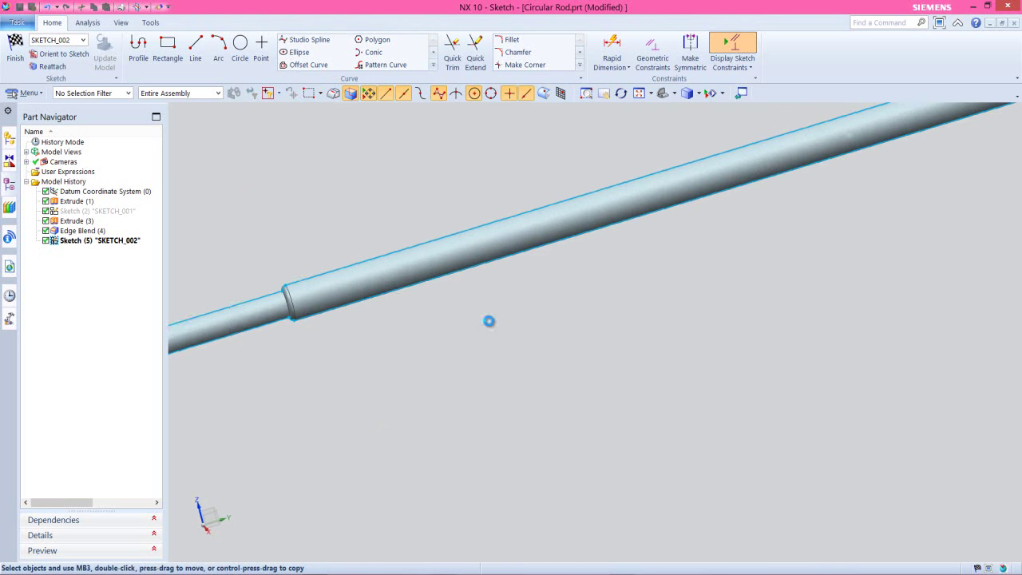
pyautogui.scroll(-3, 488, 320)
pyautogui.scroll(6, 288, 204)
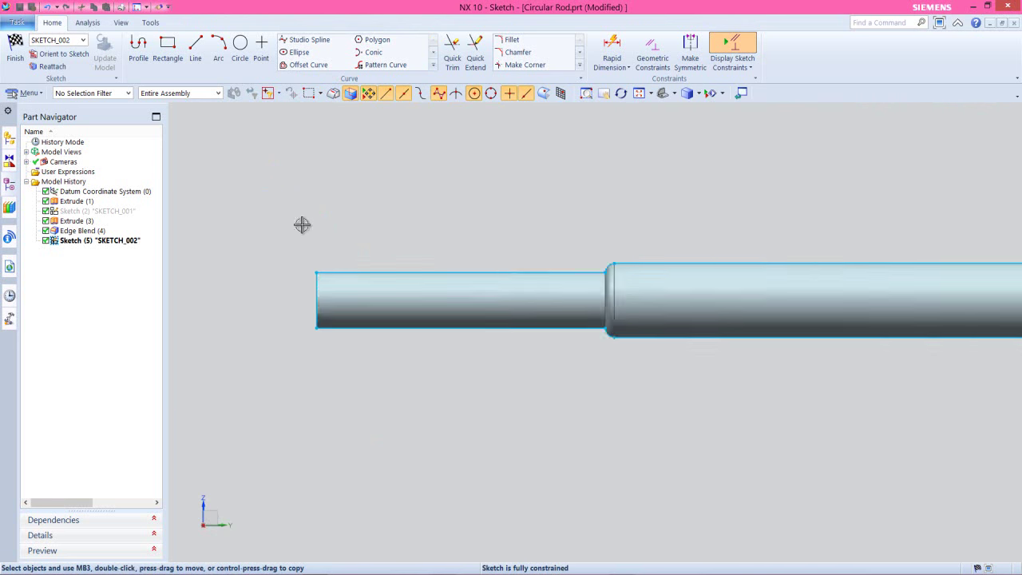
pyautogui.click(324, 310)
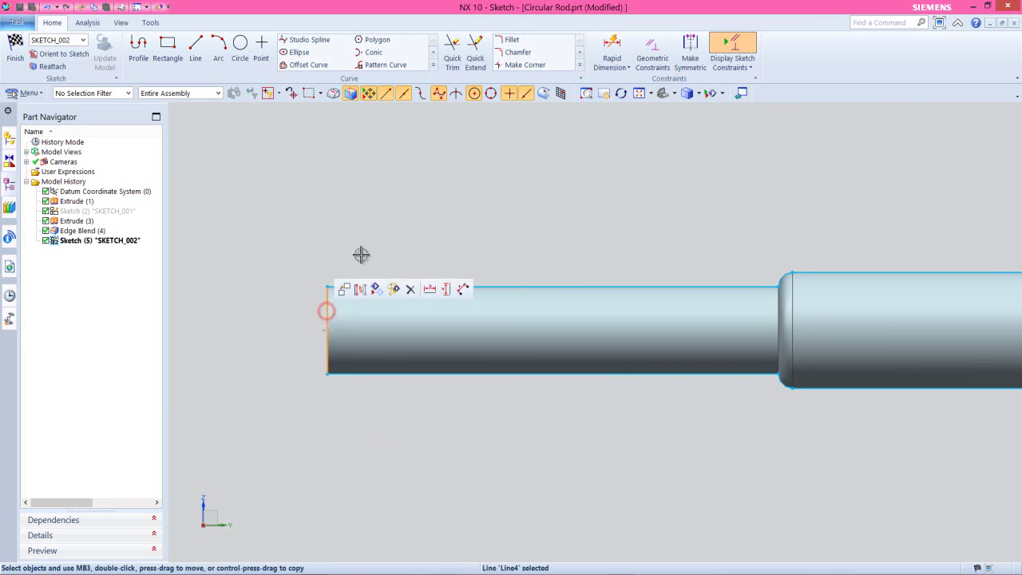
pyautogui.click(501, 285)
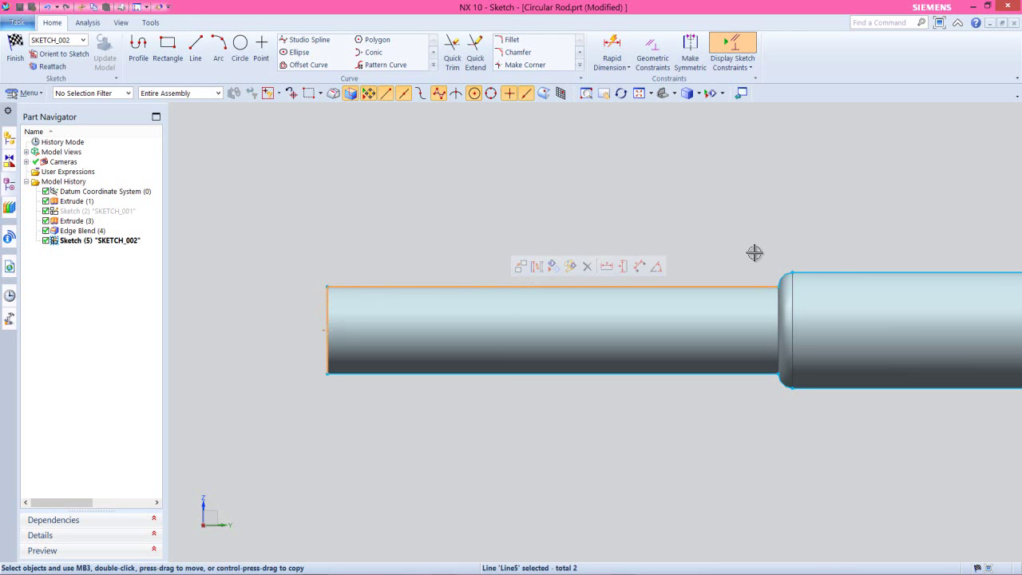
pyautogui.click(783, 275)
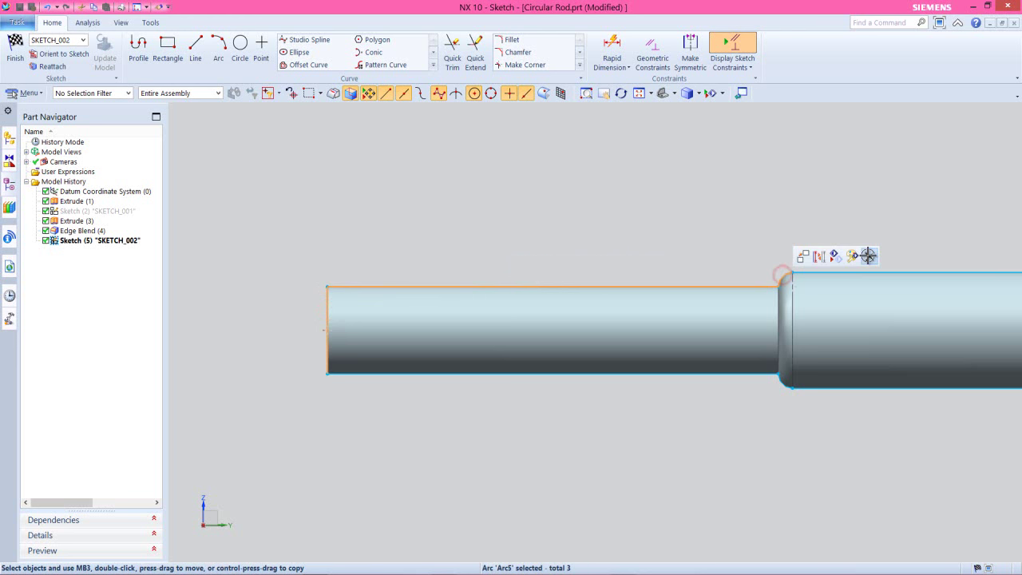
pyautogui.click(908, 271)
pyautogui.click(483, 374)
pyautogui.click(778, 384)
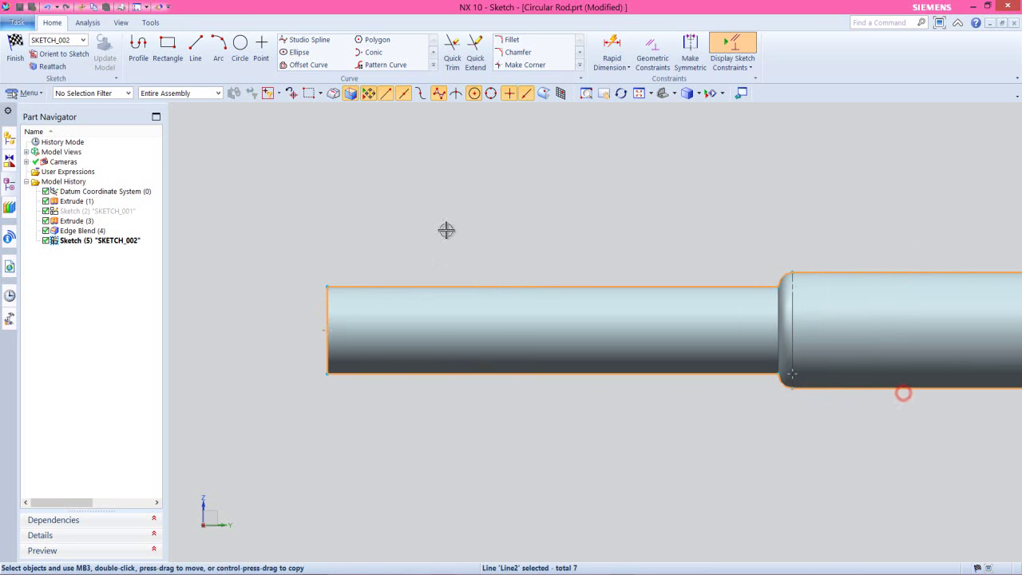
pyautogui.scroll(-5, 447, 228)
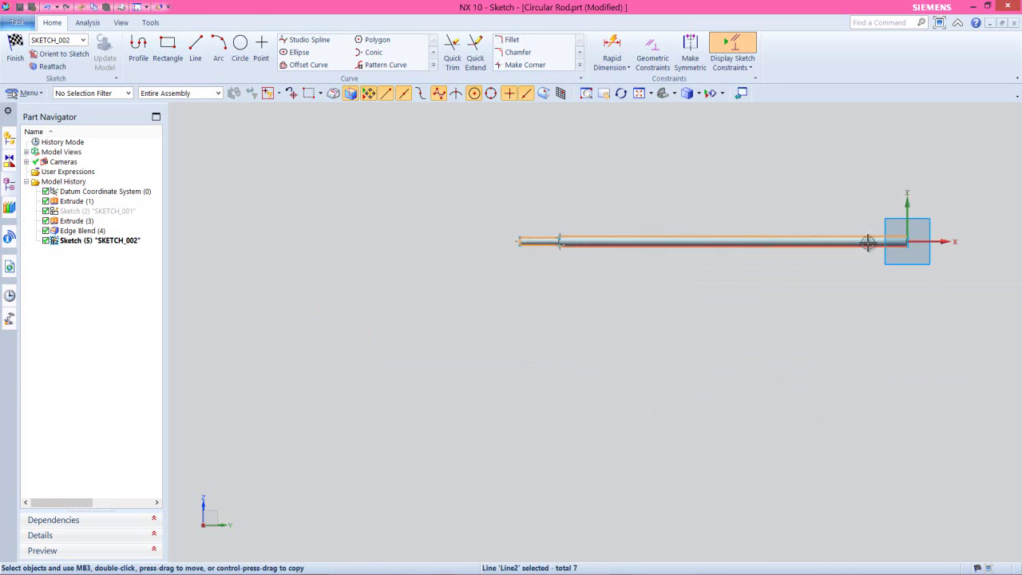
pyautogui.scroll(5, 879, 244)
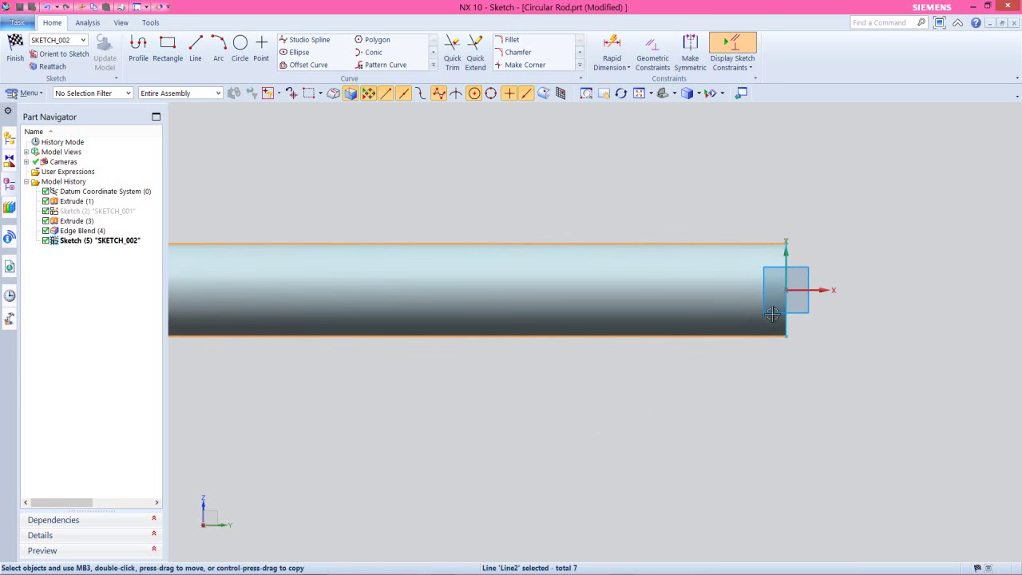
pyautogui.click(788, 319)
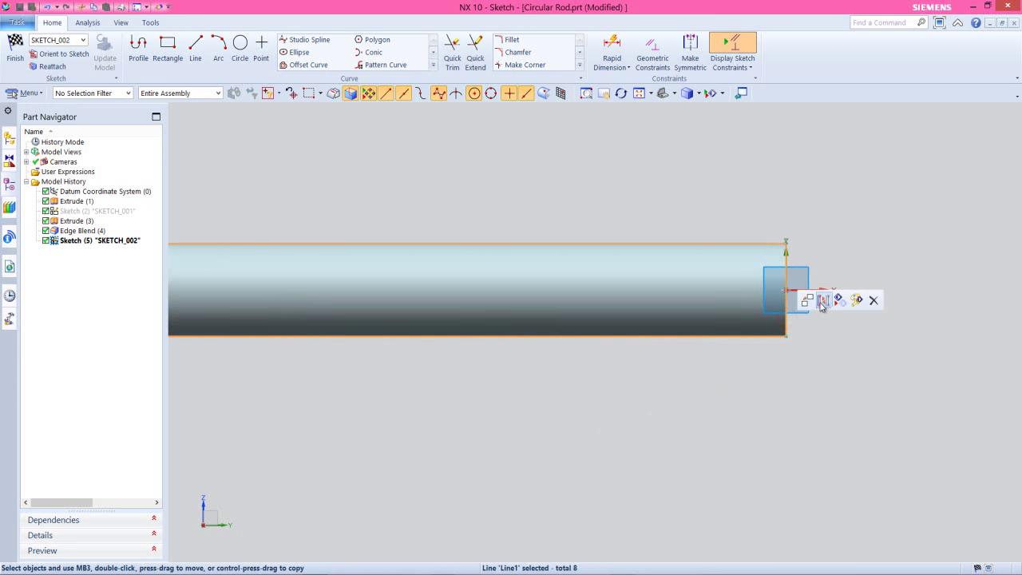
pyautogui.click(823, 304)
# - Sketch a slanted line about 0.108 in long across the upper corner of the reduced end, from the end line to the upper edge line
pyautogui.scroll(-5, 870, 328)
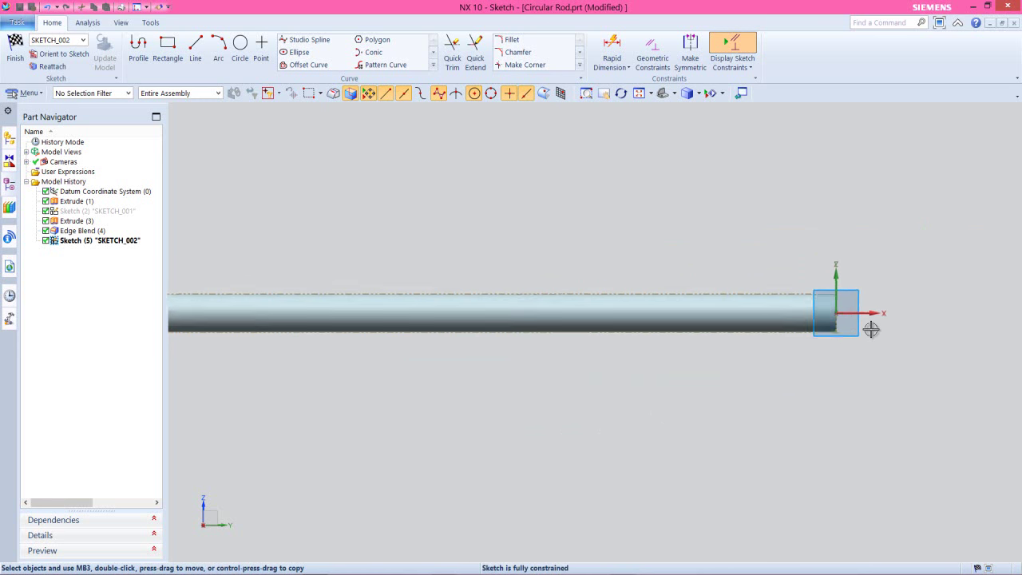
pyautogui.scroll(8, 212, 328)
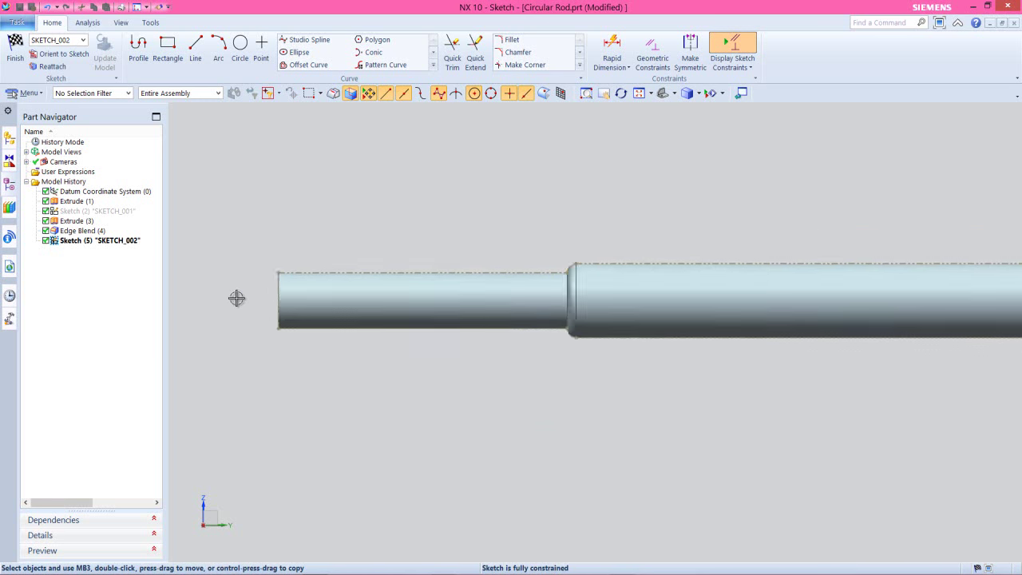
pyautogui.click(195, 48)
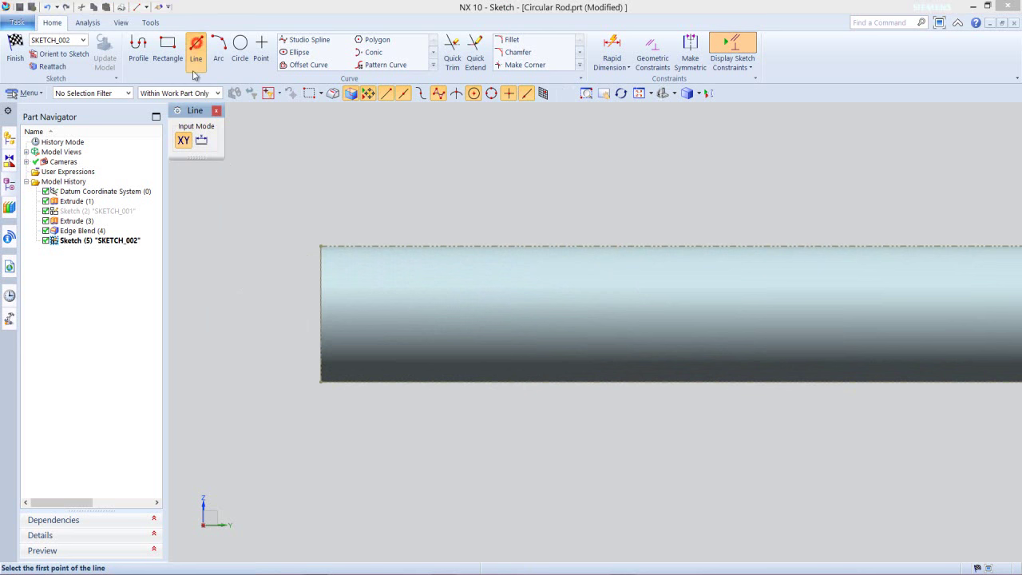
pyautogui.click(319, 279)
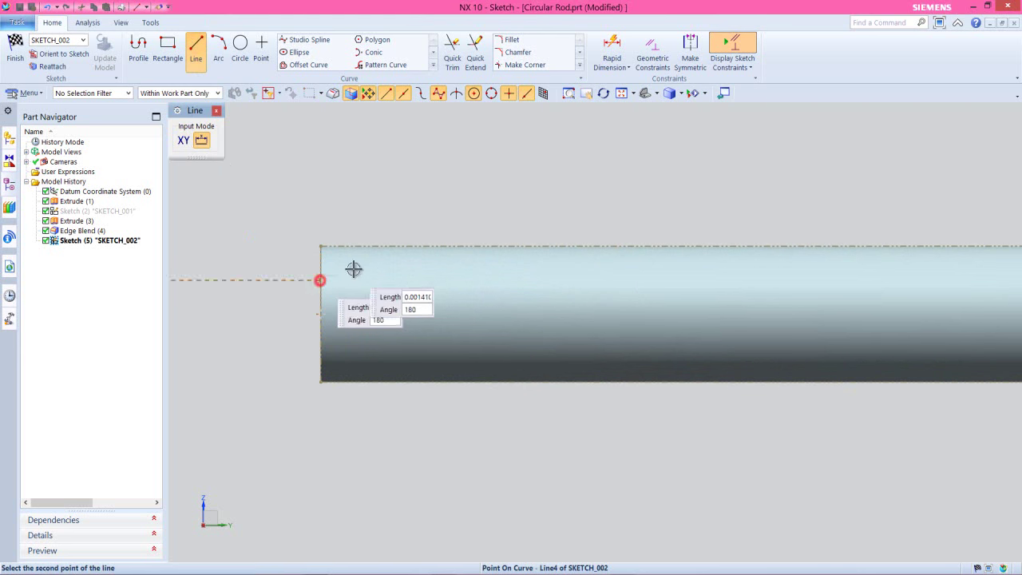
pyautogui.click(389, 249)
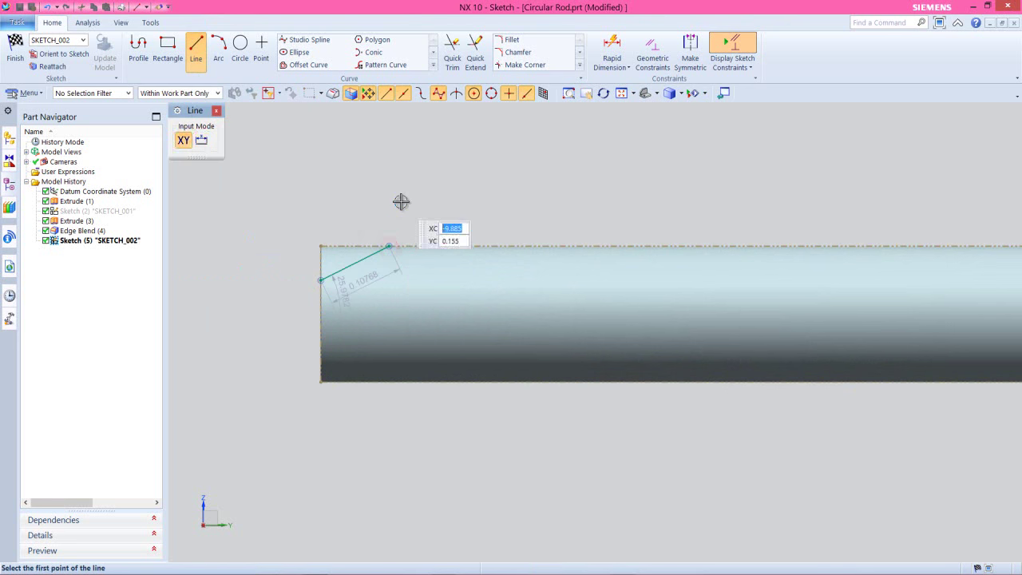
pyautogui.press('Escape')
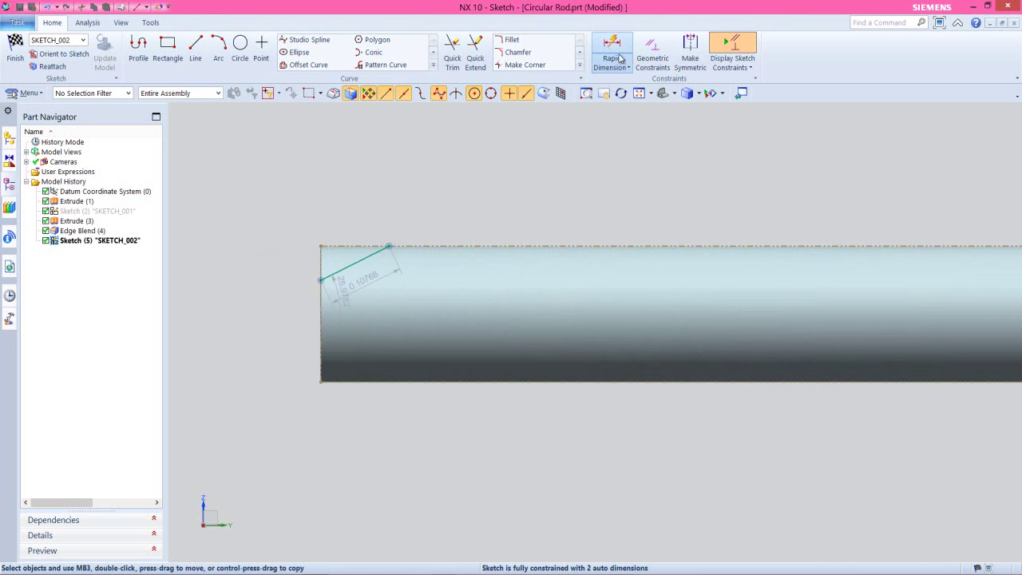
# - Dimension the horizontal distance from the rod's upper end corner to the slanted line's upper endpoint as 0.15625 in
pyautogui.click(613, 50)
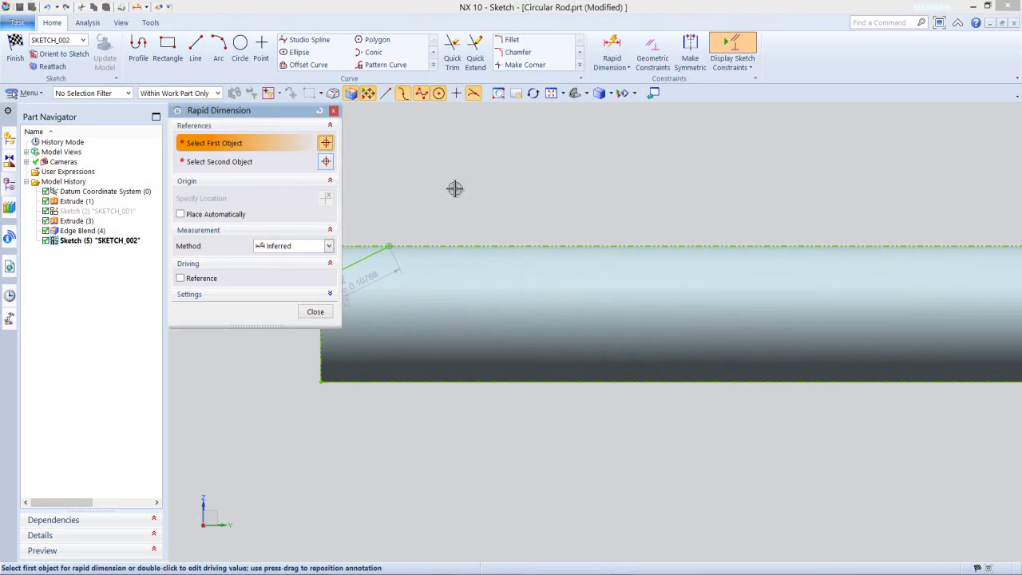
pyautogui.scroll(3, 547, 238)
pyautogui.scroll(-5, 461, 223)
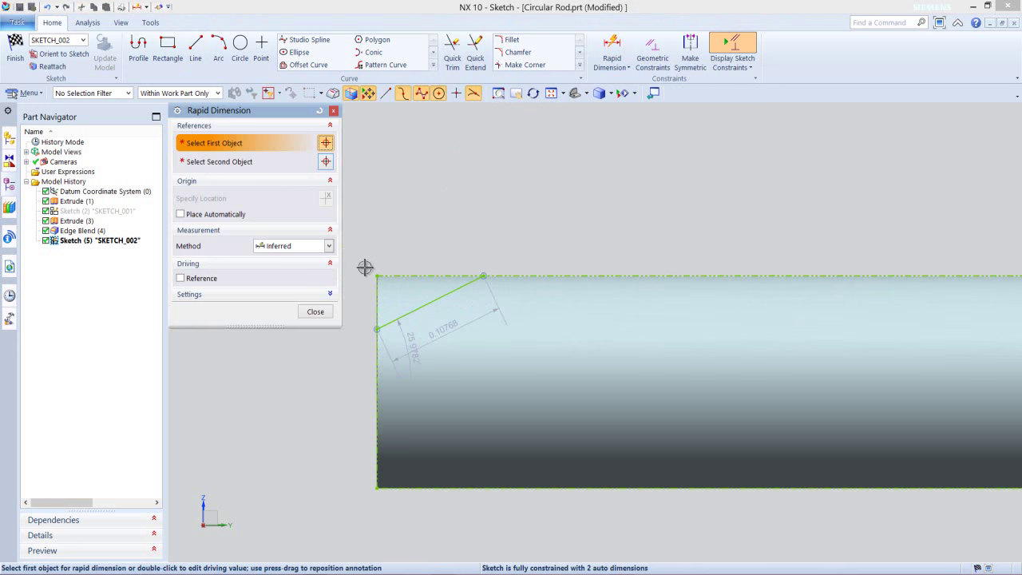
pyautogui.click(374, 276)
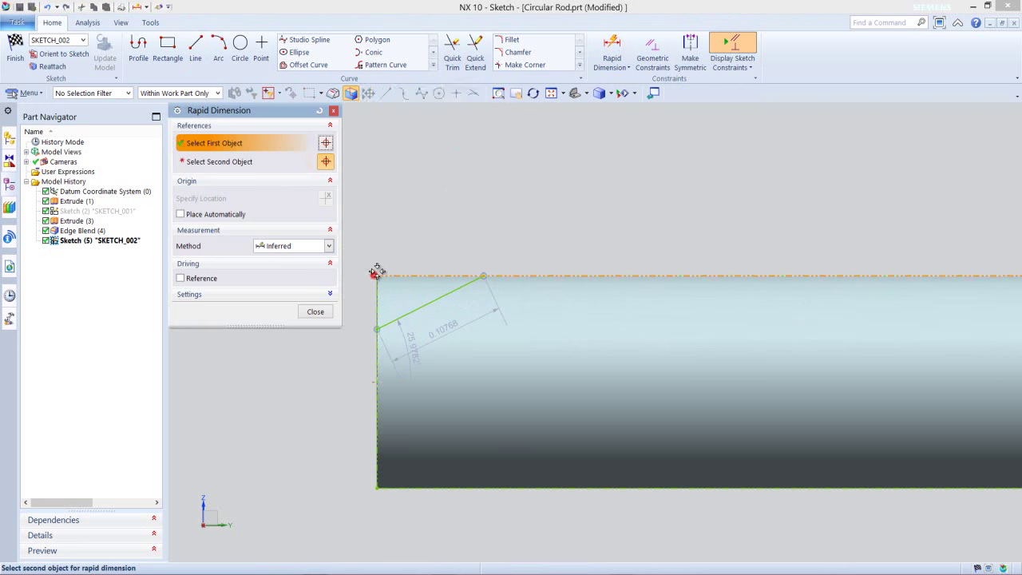
pyautogui.click(484, 274)
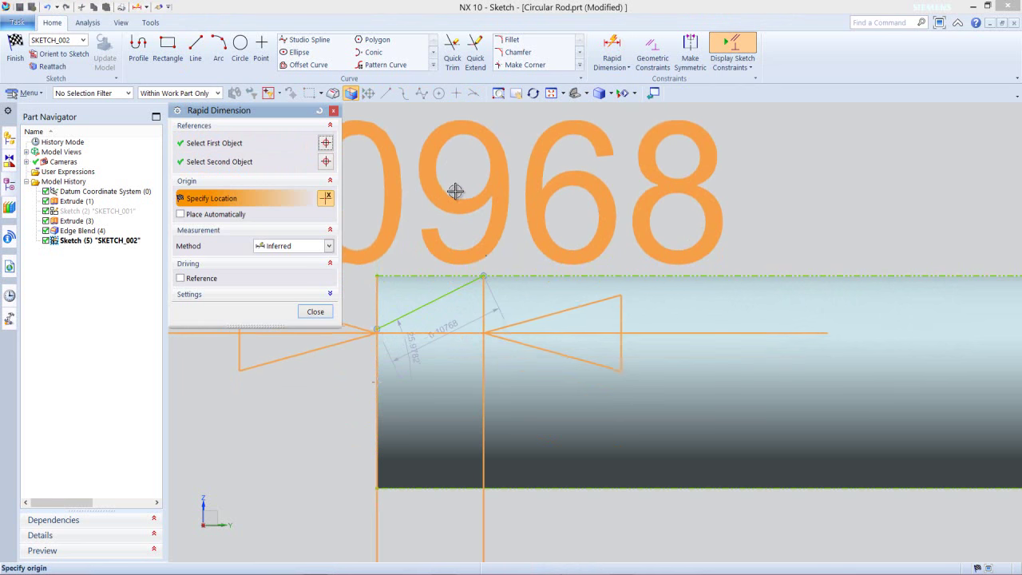
pyautogui.click(455, 191)
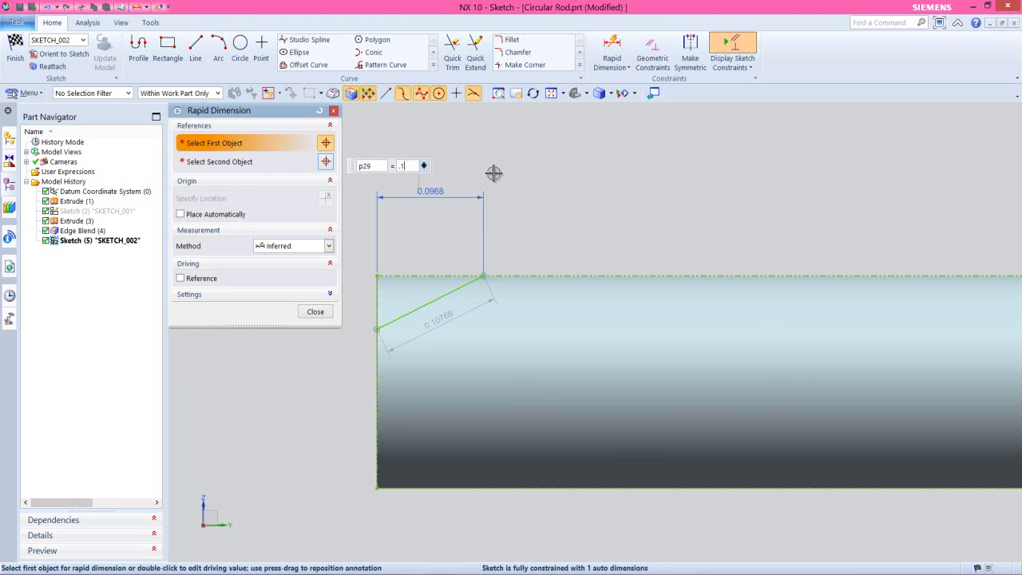
pyautogui.write('0.15625')
pyautogui.press('Return')
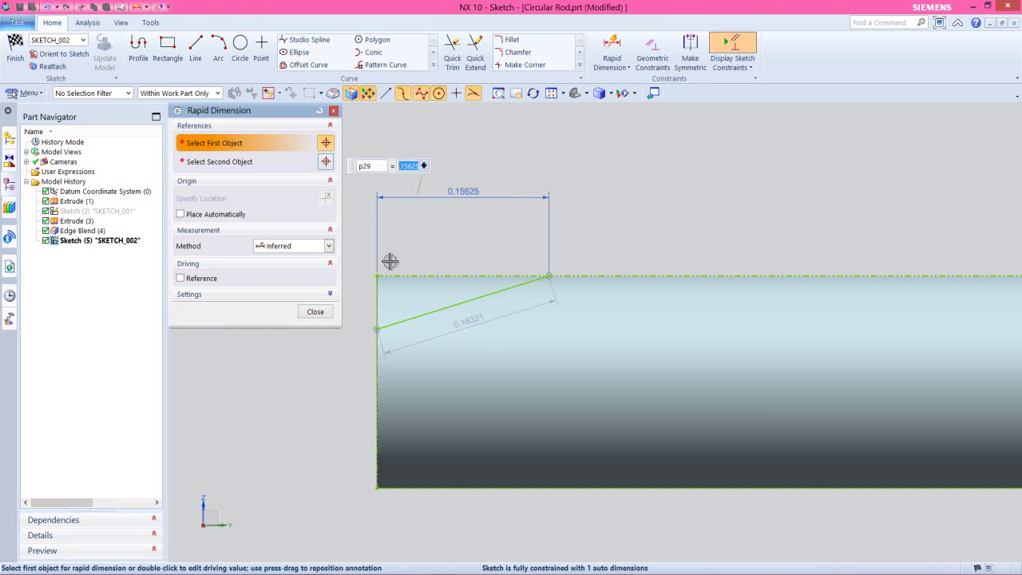
# - Dimension the vertical distance from the upper end corner to the slanted line's lower endpoint as 0.07813 in
pyautogui.click(379, 276)
pyautogui.click(375, 330)
pyautogui.scroll(-3, 424, 303)
pyautogui.click(388, 307)
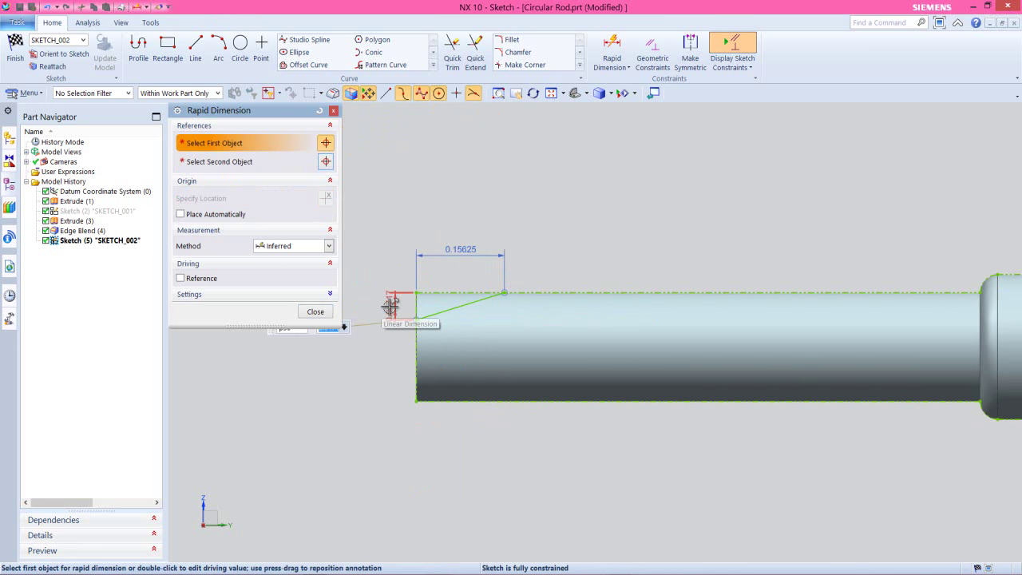
pyautogui.moveTo(289, 111); pyautogui.dragTo(634, 128)
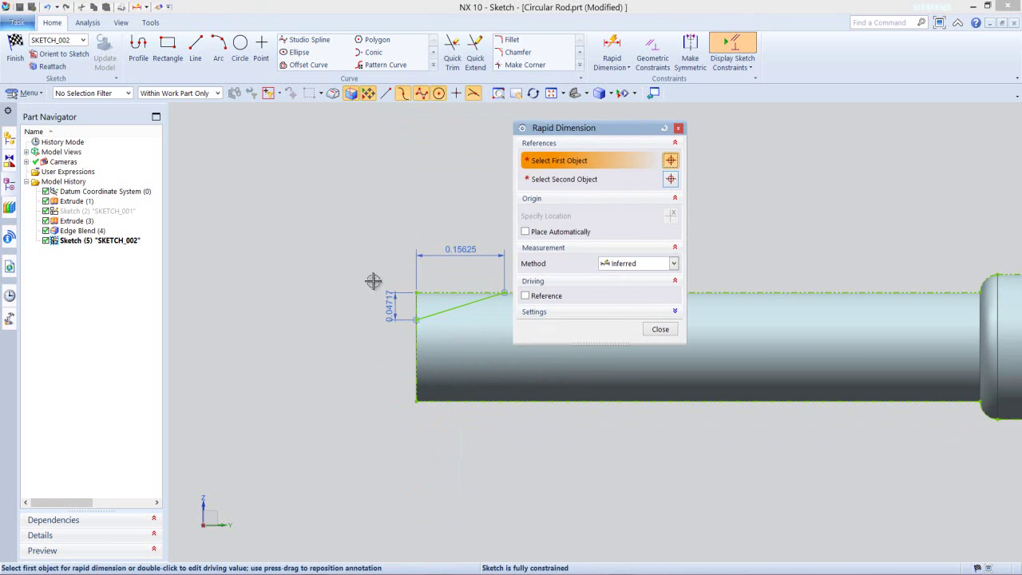
pyautogui.doubleClick(389, 305)
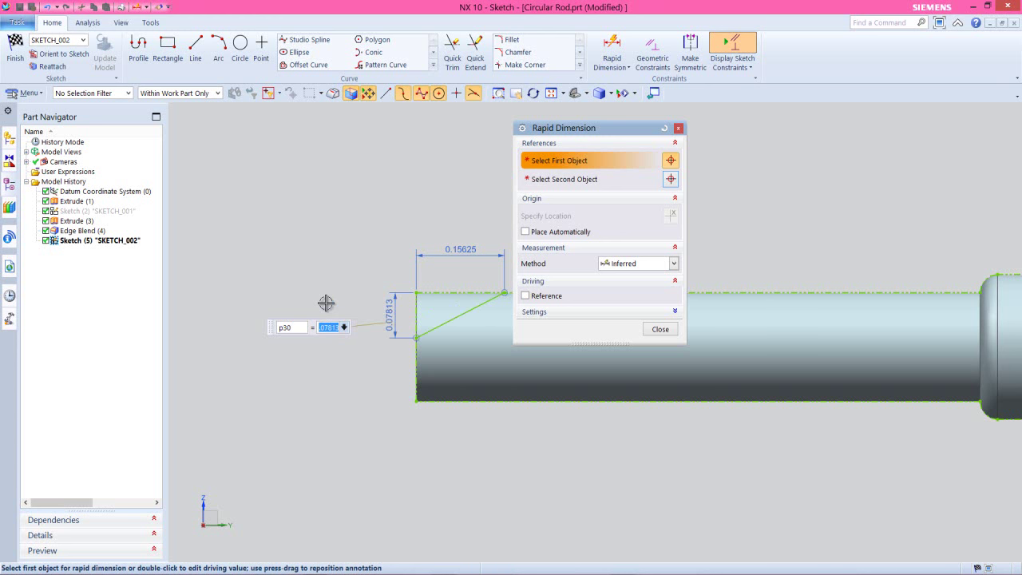
pyautogui.click(667, 329)
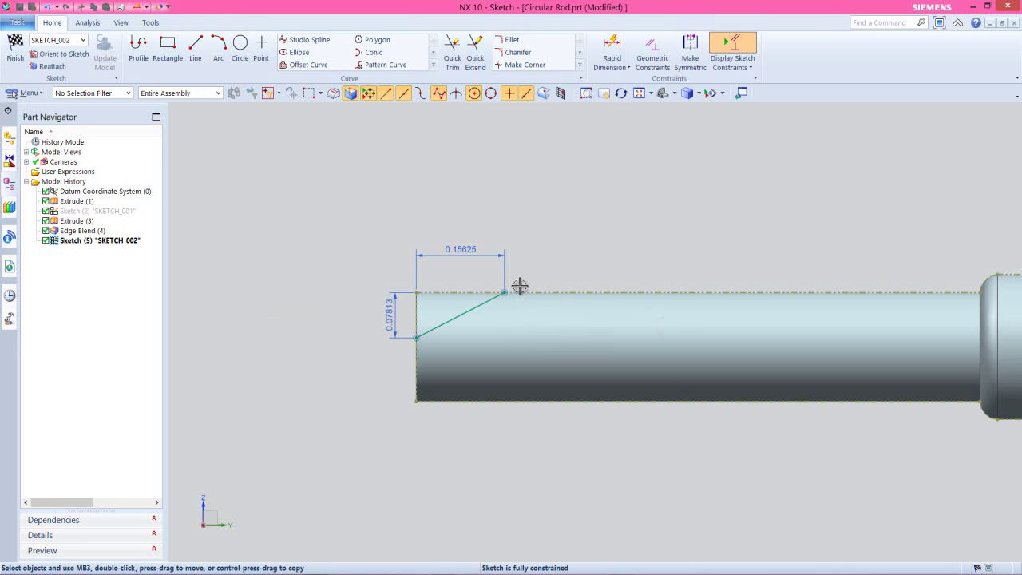
# - Close the triangular profile with a vertical line along the rod's end and a horizontal line along its upper edge
pyautogui.scroll(1, 511, 281)
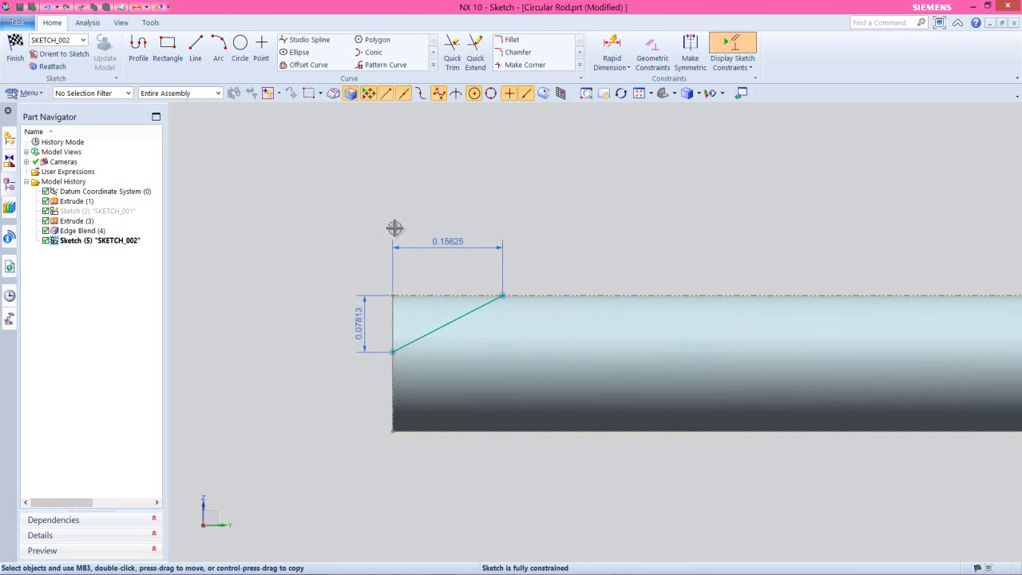
pyautogui.rightClick(344, 189)
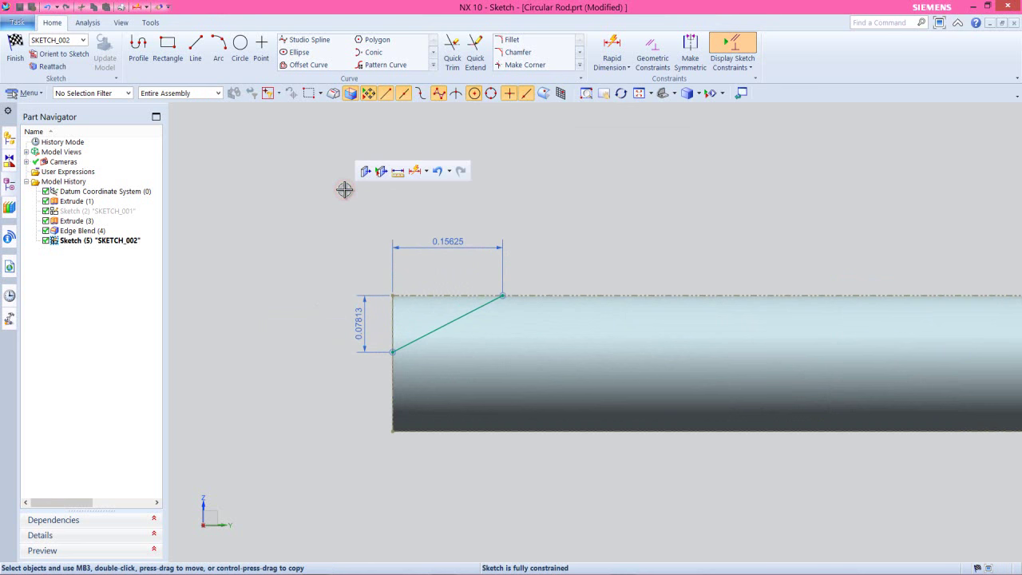
pyautogui.click(427, 172)
pyautogui.click(425, 202)
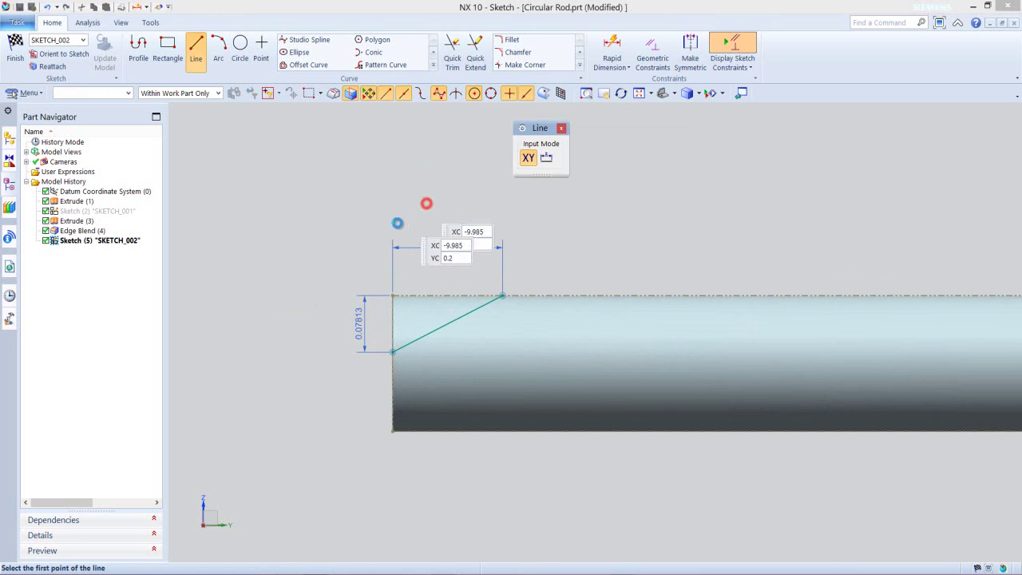
pyautogui.scroll(3, 382, 347)
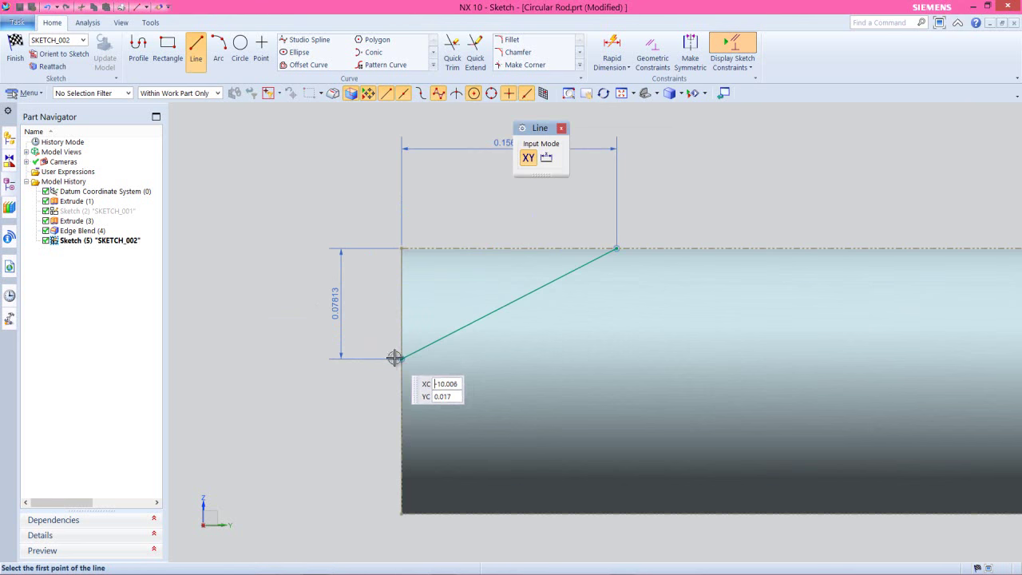
pyautogui.click(400, 360)
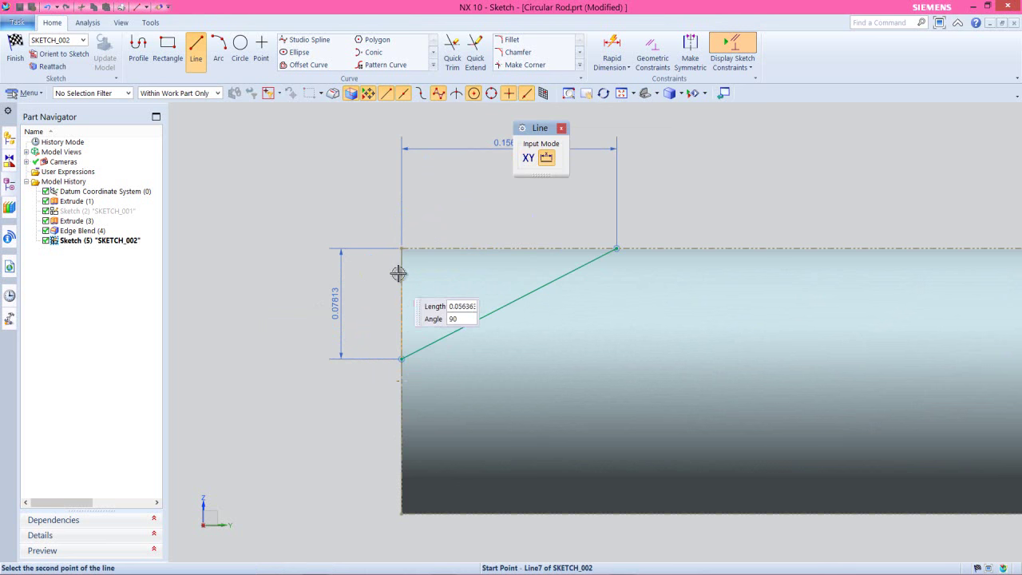
pyautogui.click(401, 250)
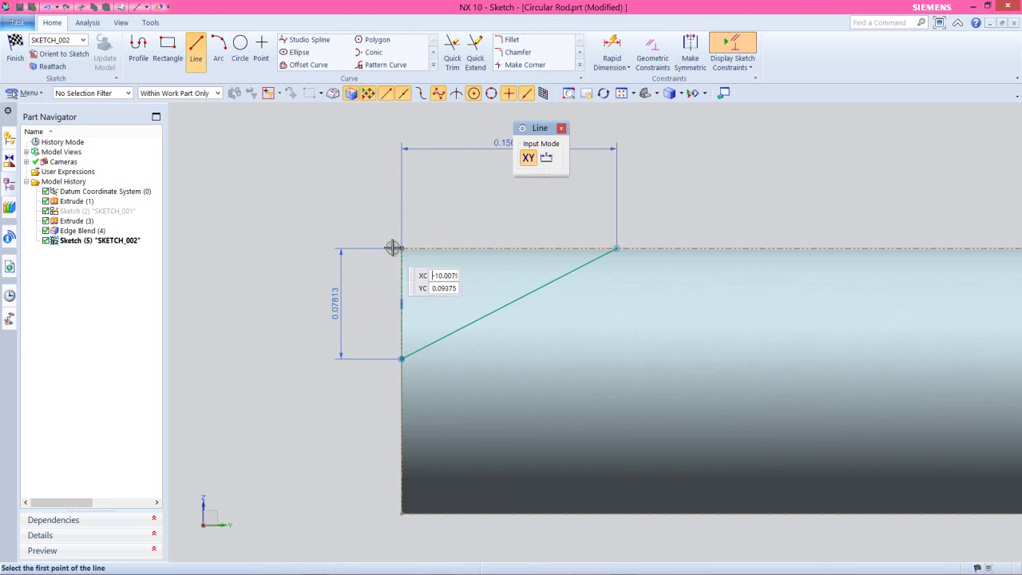
pyautogui.click(399, 248)
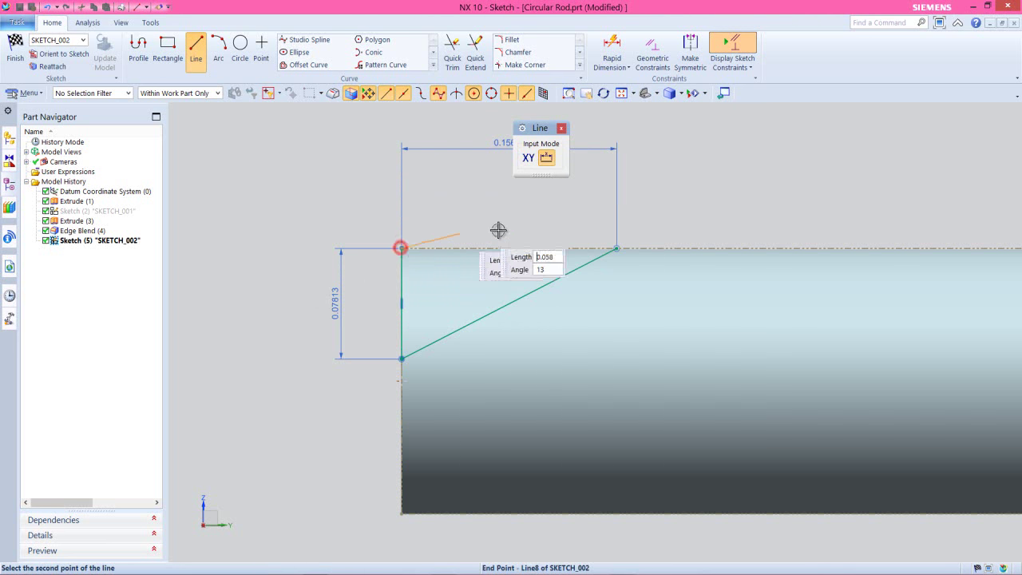
pyautogui.click(616, 247)
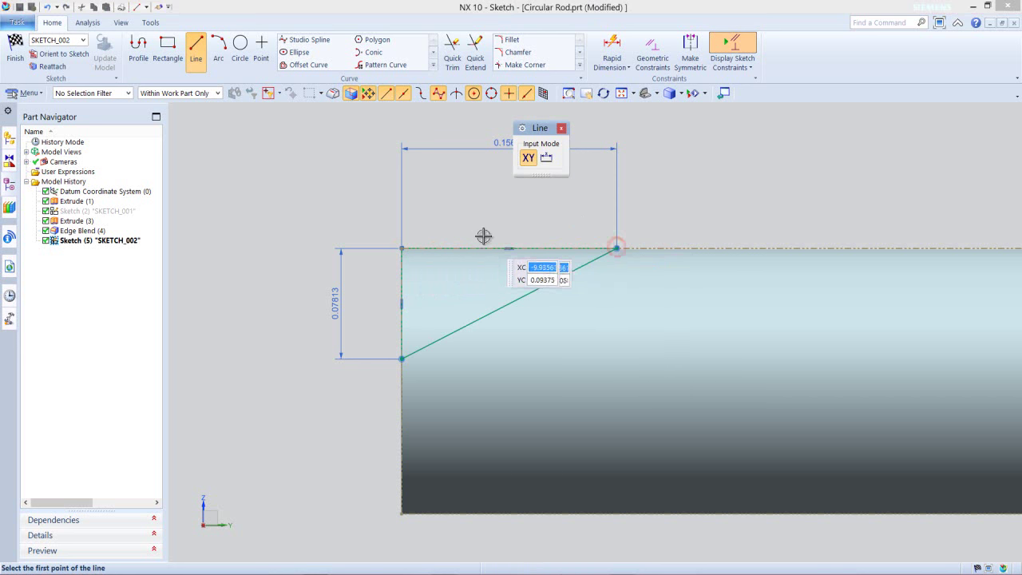
pyautogui.press('Escape')
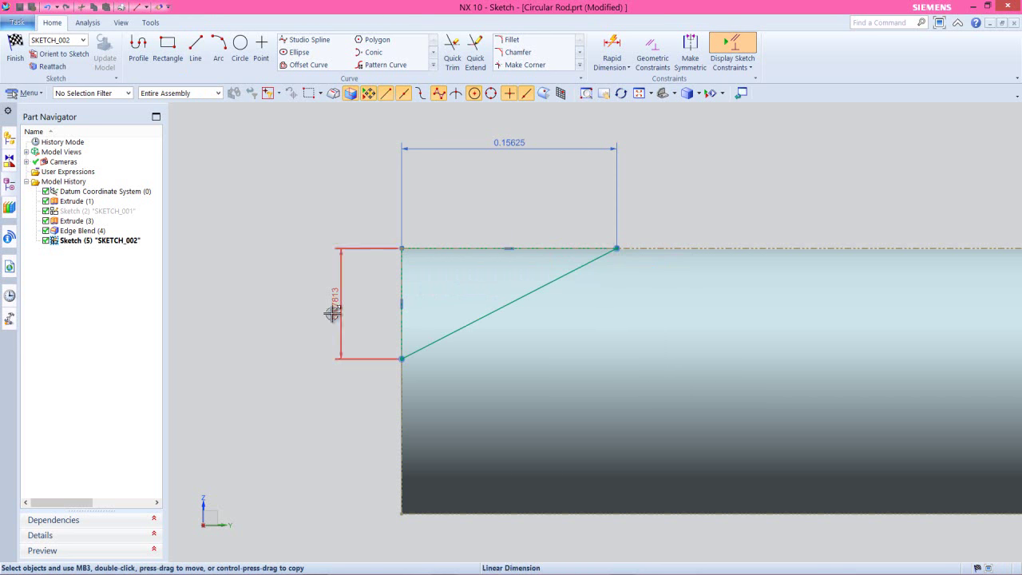
# - Finish the sketch and revolve the triangular profile 360° about the Y axis through the rod's end centre, subtracting it from the body
pyautogui.rightClick(339, 216)
pyautogui.click(375, 223)
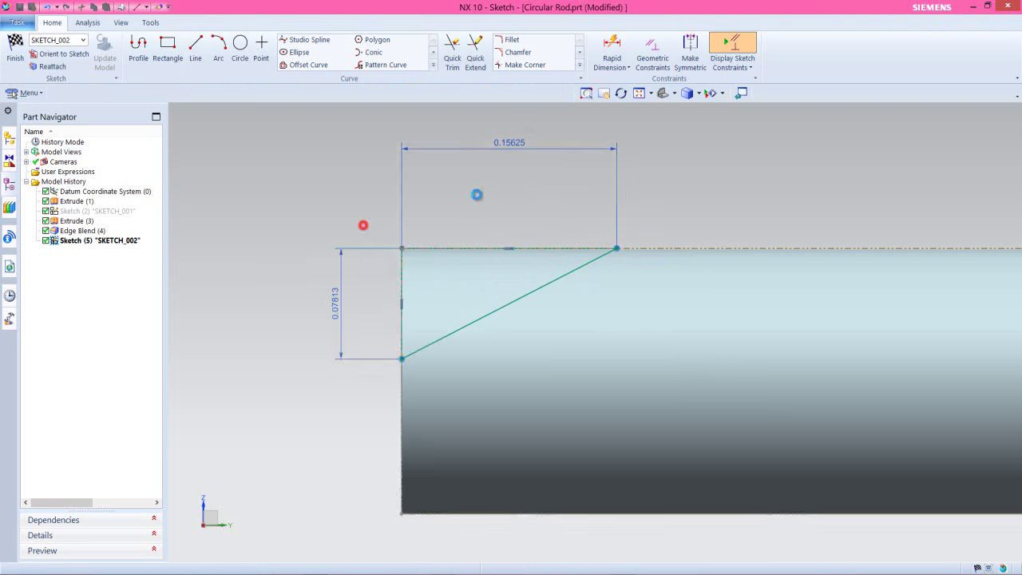
pyautogui.moveTo(617, 136); pyautogui.dragTo(279, 112)
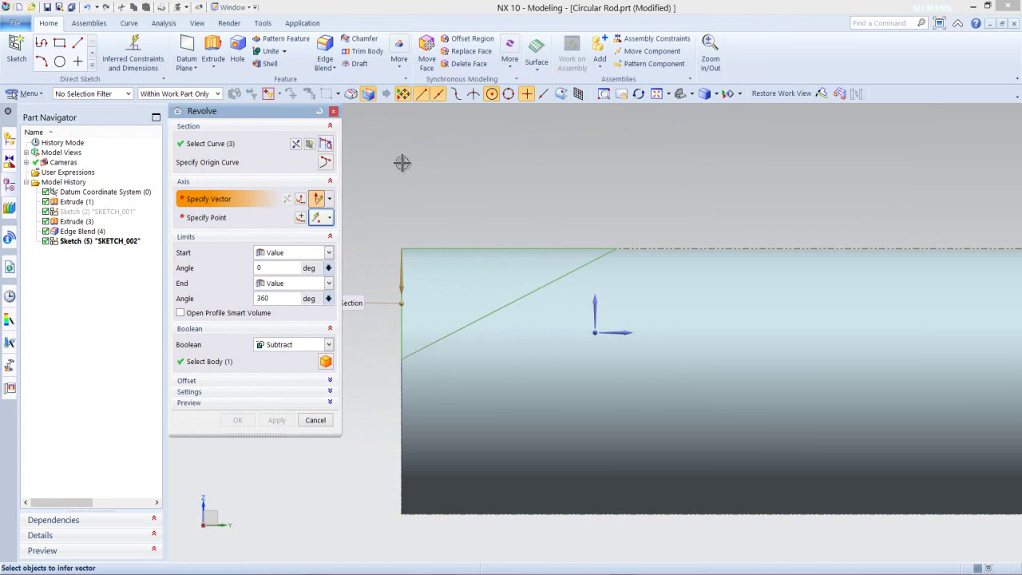
pyautogui.click(624, 330)
pyautogui.scroll(-5, 489, 317)
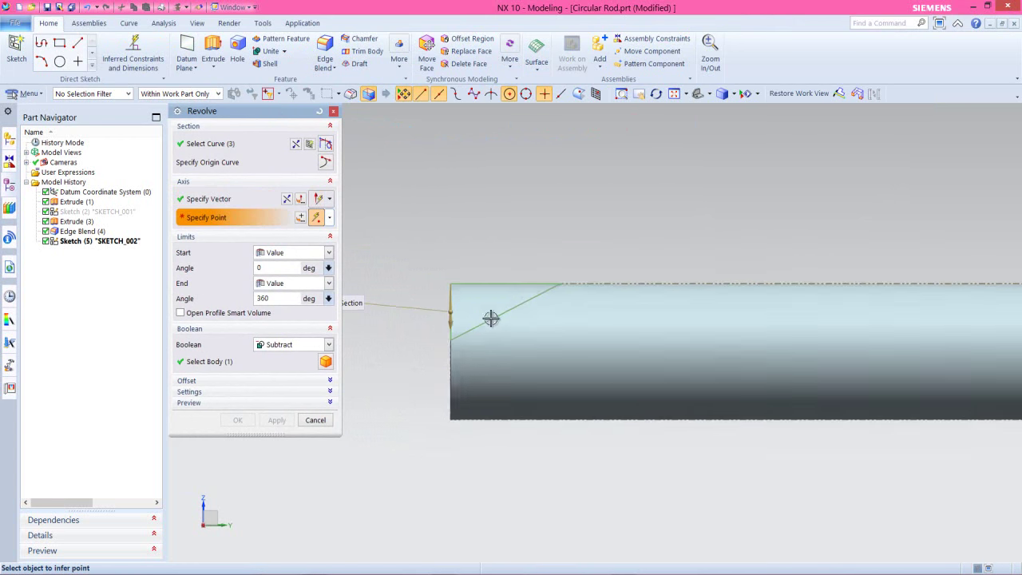
pyautogui.scroll(3, 846, 318)
pyautogui.click(857, 311)
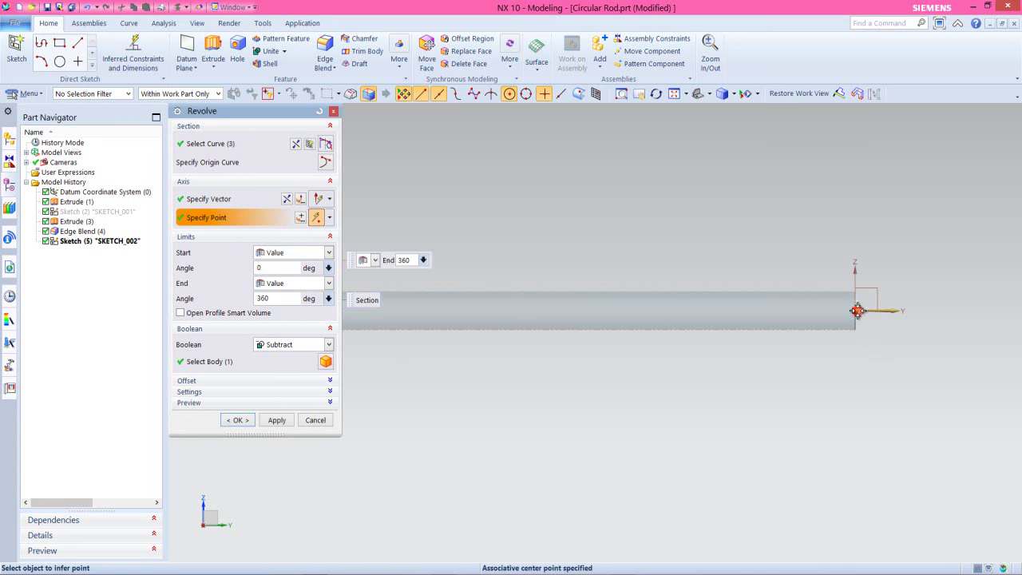
pyautogui.click(710, 94)
pyautogui.click(730, 113)
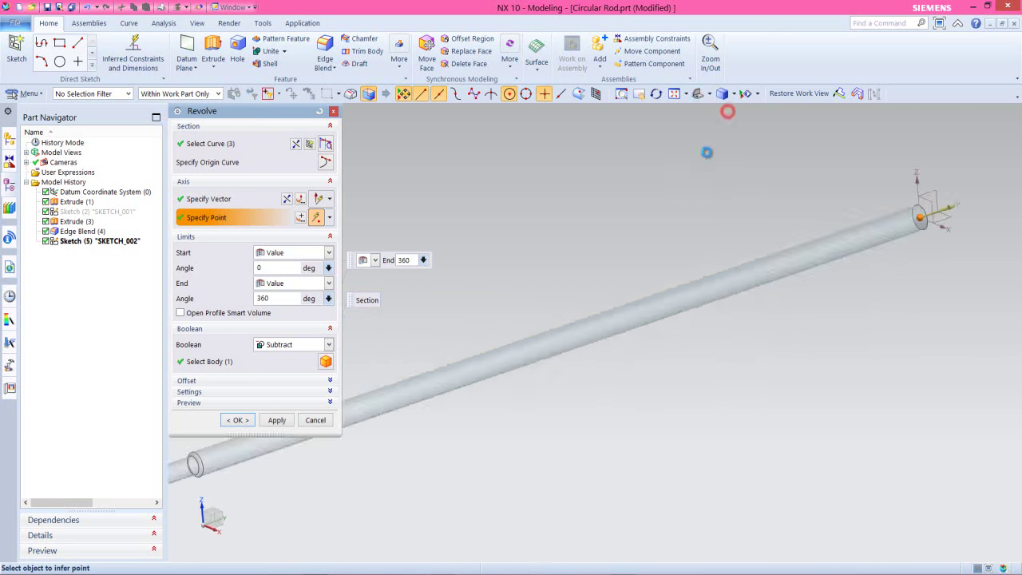
pyautogui.scroll(2, 396, 467)
pyautogui.scroll(4, 433, 411)
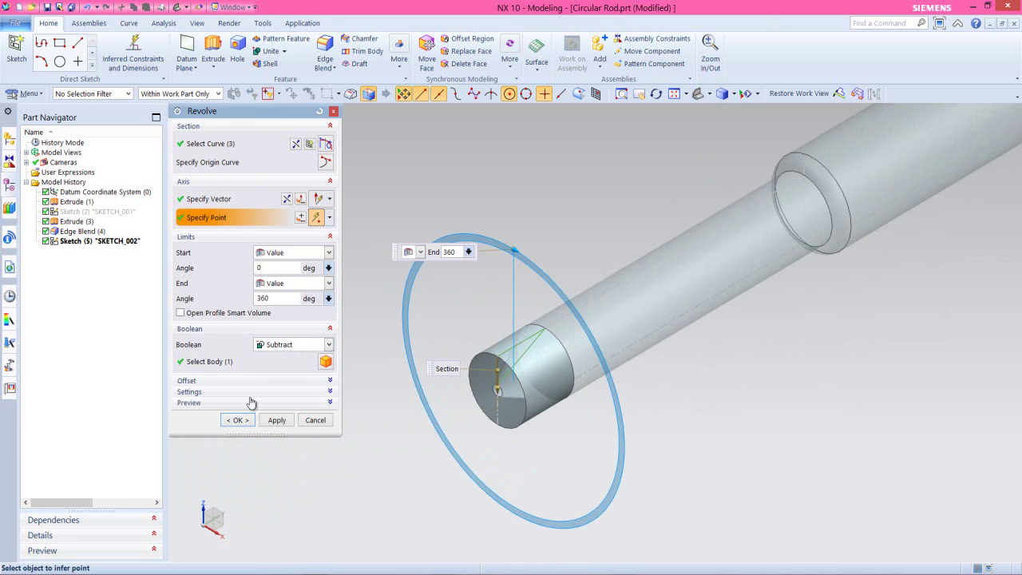
pyautogui.click(237, 420)
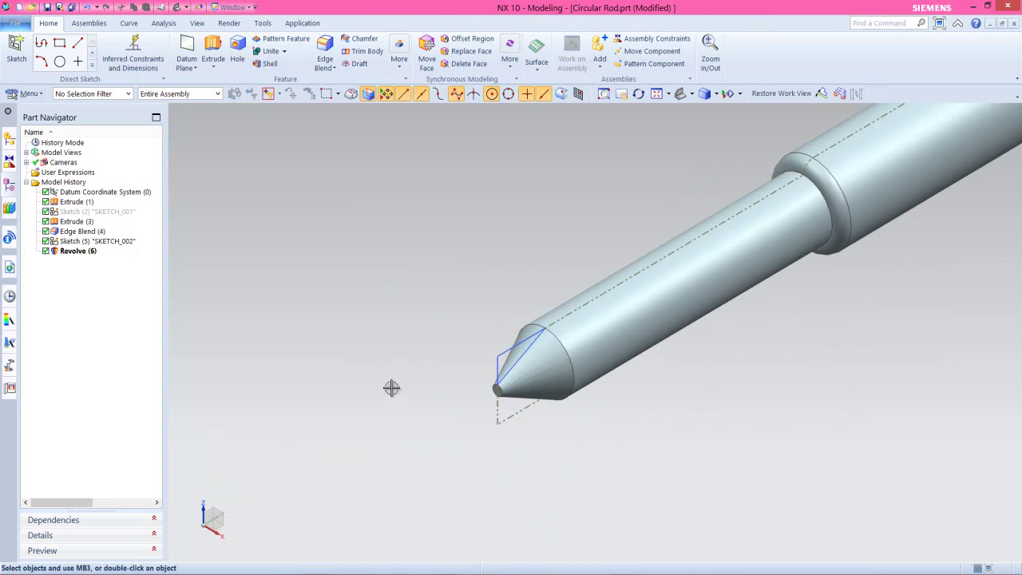
# - Hide all sketches and save the part
pyautogui.click(196, 22)
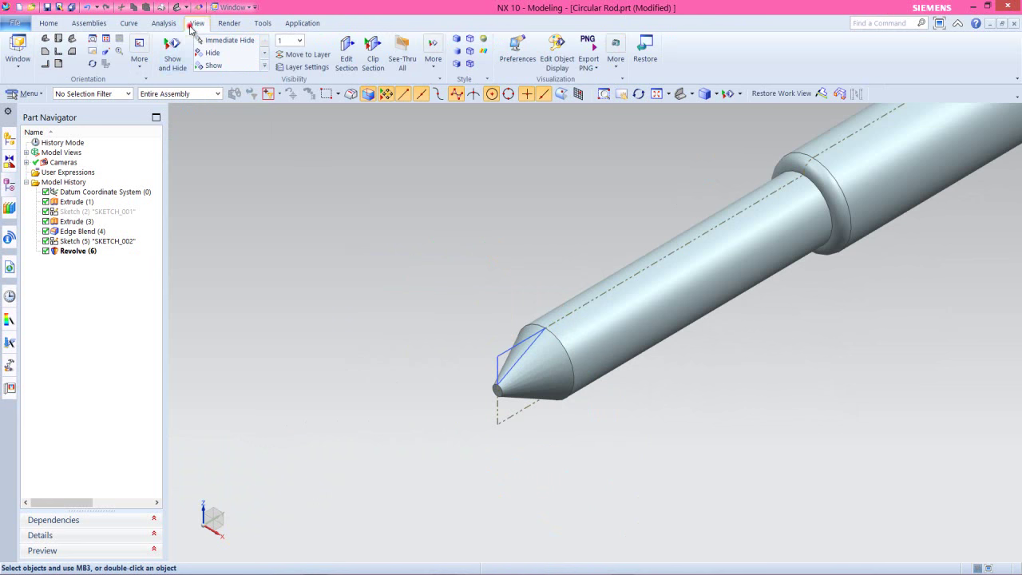
pyautogui.click(172, 54)
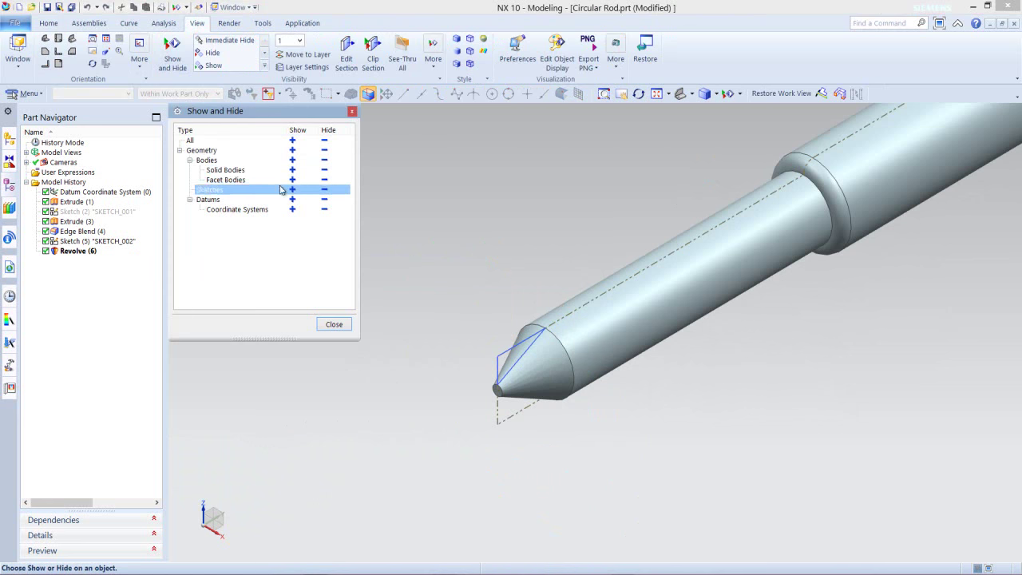
pyautogui.click(323, 190)
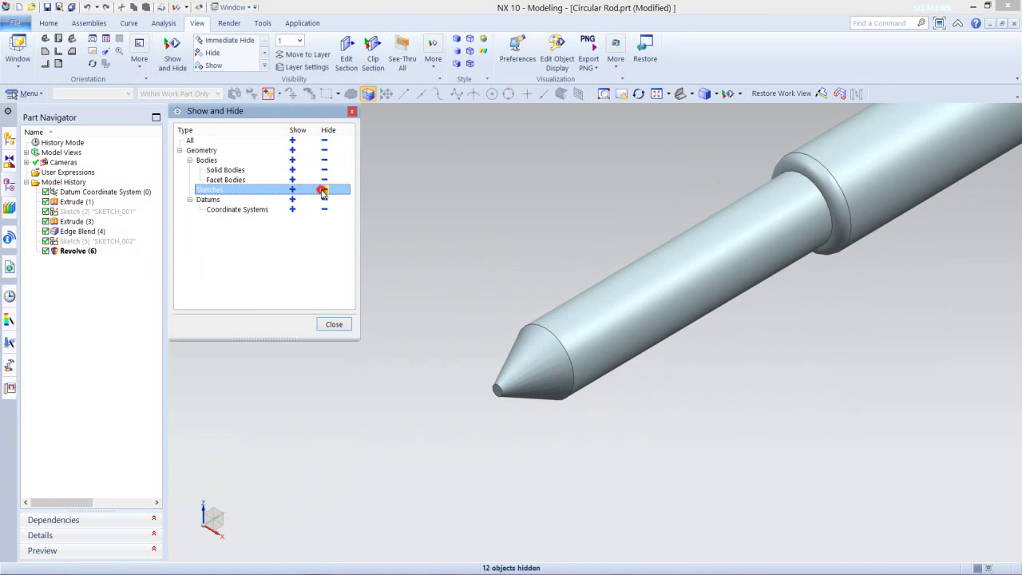
pyautogui.click(334, 325)
pyautogui.scroll(2, 816, 217)
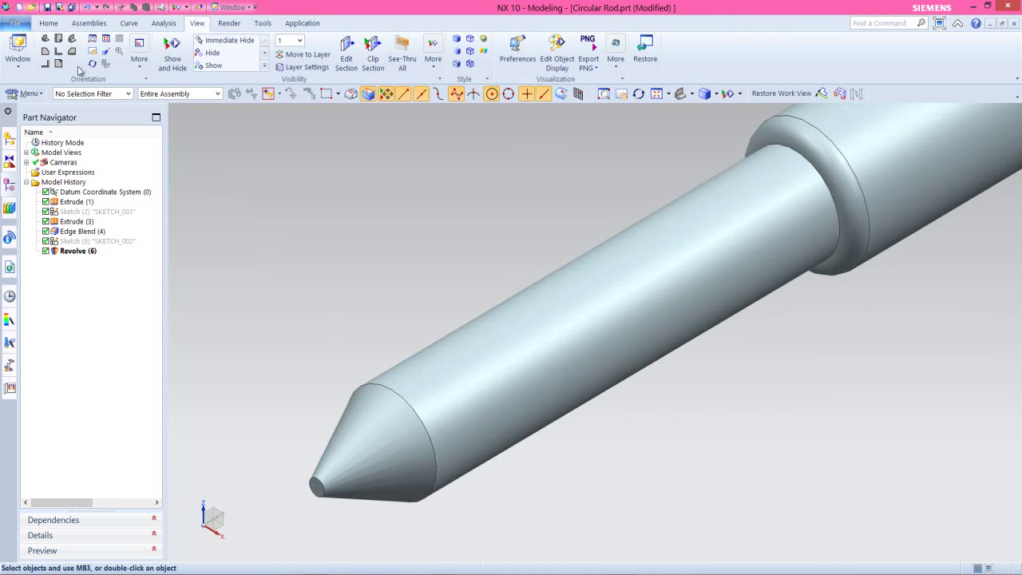
pyautogui.click(48, 23)
pyautogui.click(46, 7)
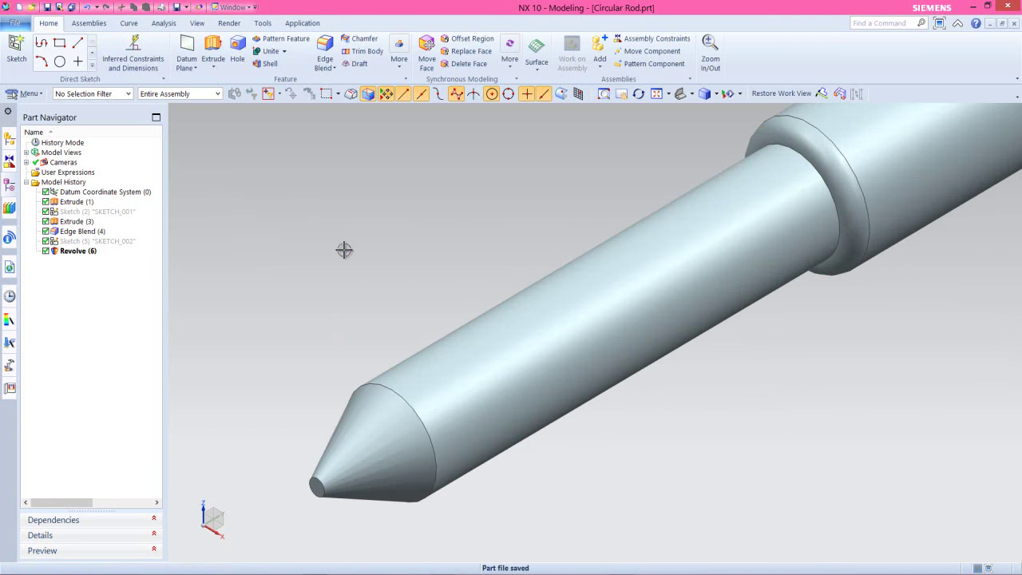
pyautogui.click(421, 243)
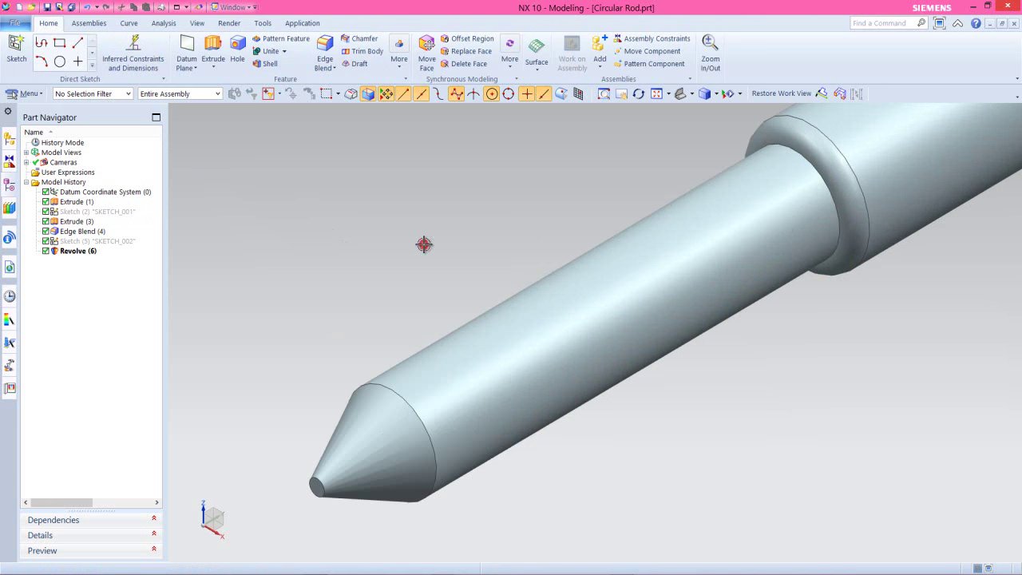
# - Show the tip's profile sketch SKETCH_002 again
pyautogui.rightClick(97, 241)
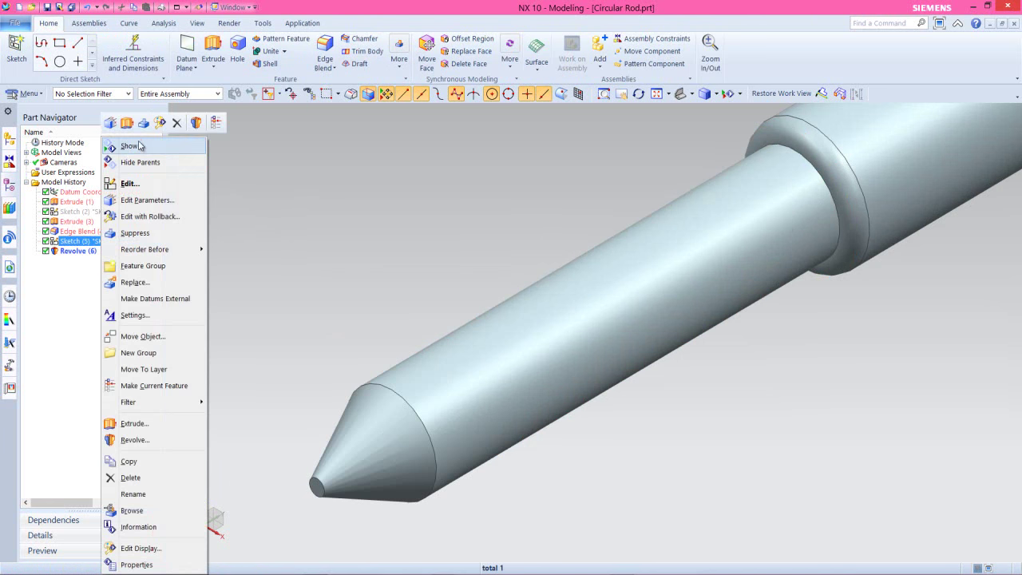
pyautogui.click(139, 146)
pyautogui.scroll(-5, 278, 222)
pyautogui.rightClick(434, 264)
pyautogui.moveTo(545, 285); pyautogui.dragTo(348, 463, button='middle')
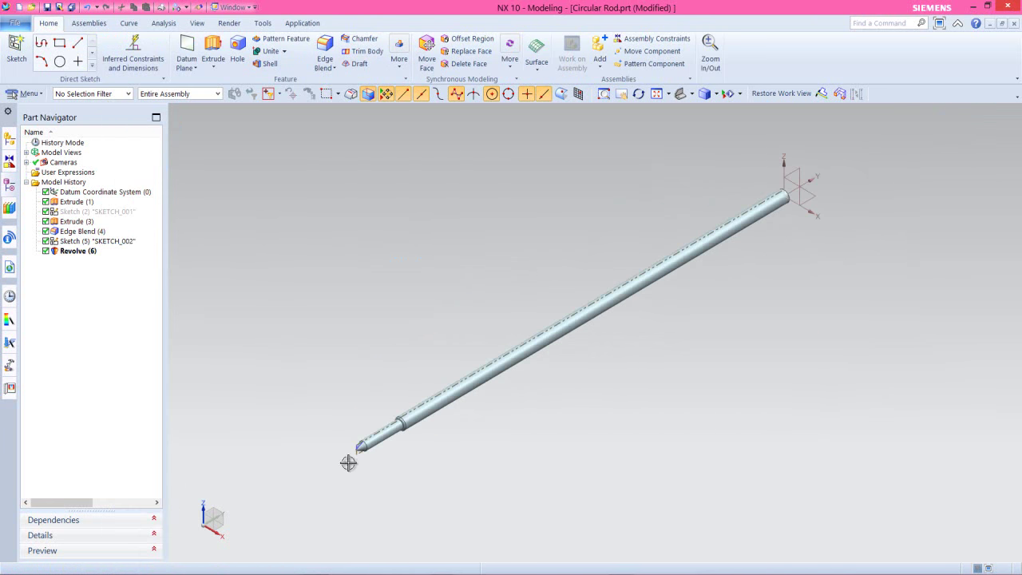
pyautogui.scroll(6, 349, 463)
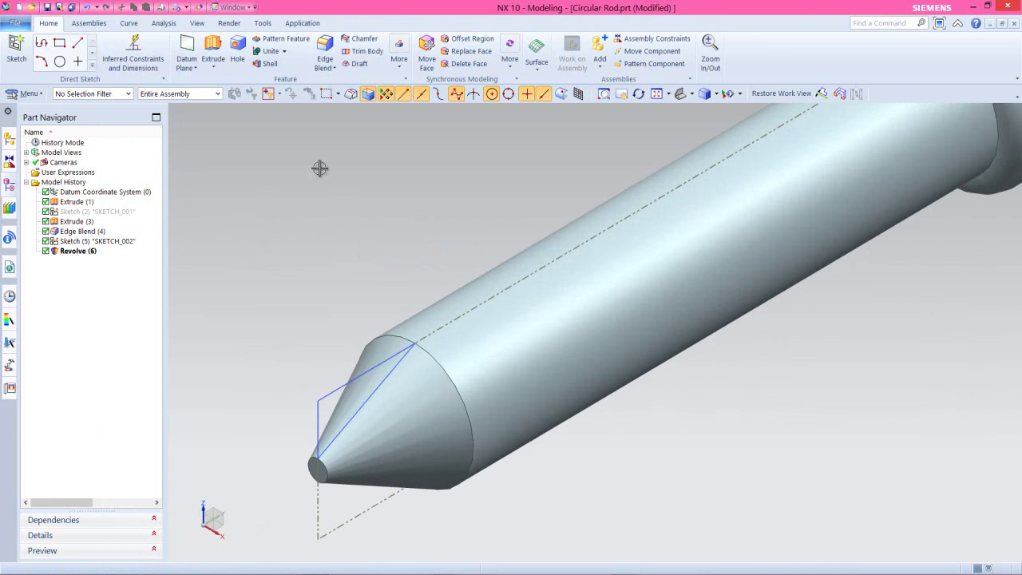
# - Create an inferred datum plane at the upper endpoint of the tip profile's slanted line, perpendicular to the rod, and save the part
pyautogui.click(186, 46)
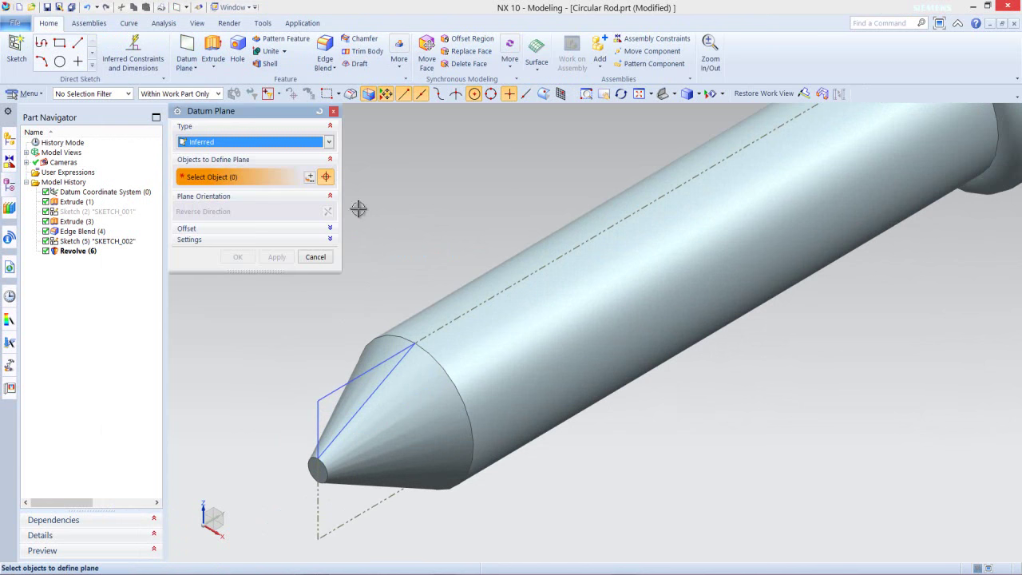
pyautogui.click(414, 344)
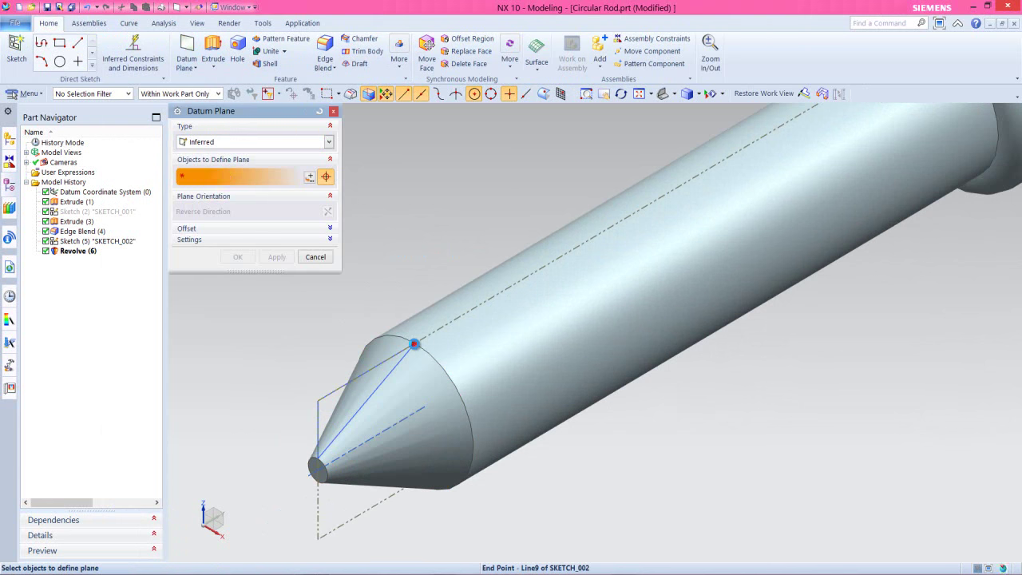
pyautogui.click(237, 256)
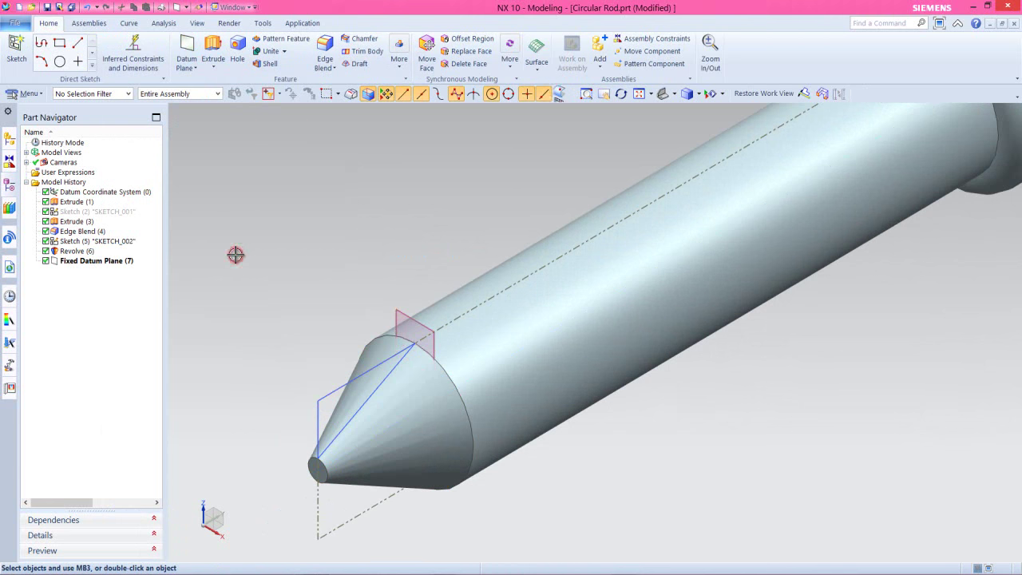
pyautogui.click(290, 287)
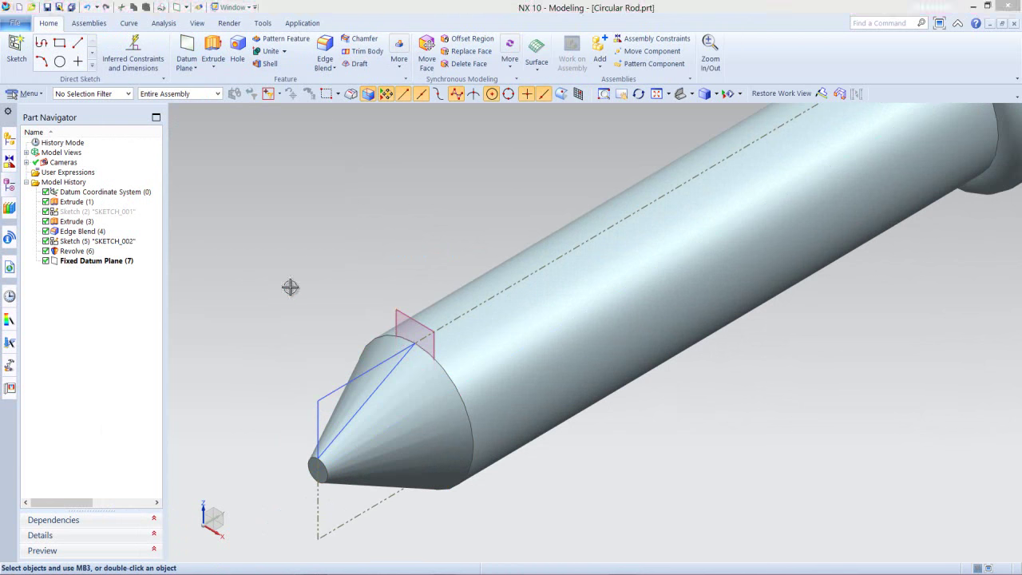
# - Create a second datum plane offset 0.21875 in from the first one, toward the rod's shoulder
pyautogui.click(186, 46)
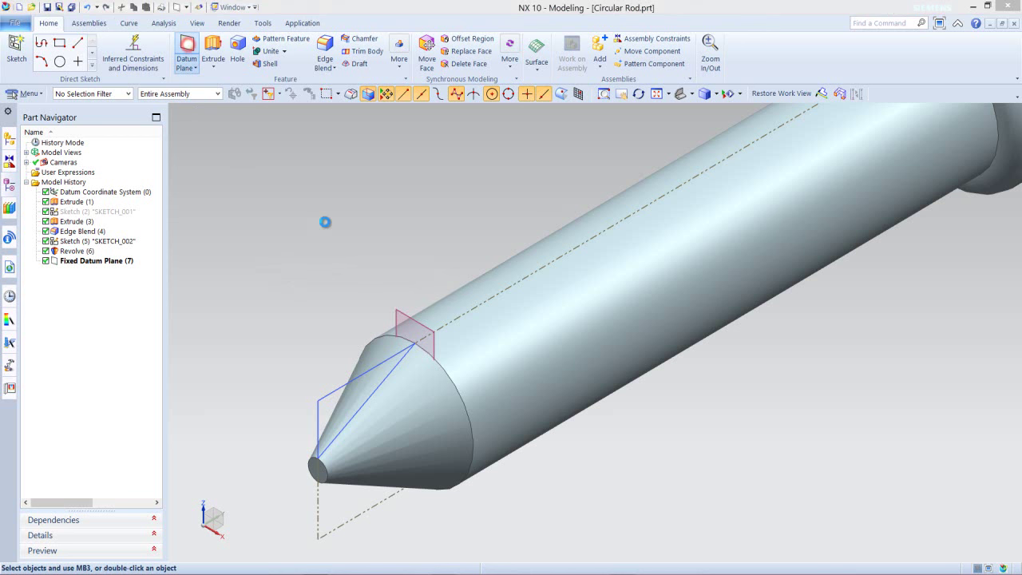
pyautogui.click(399, 313)
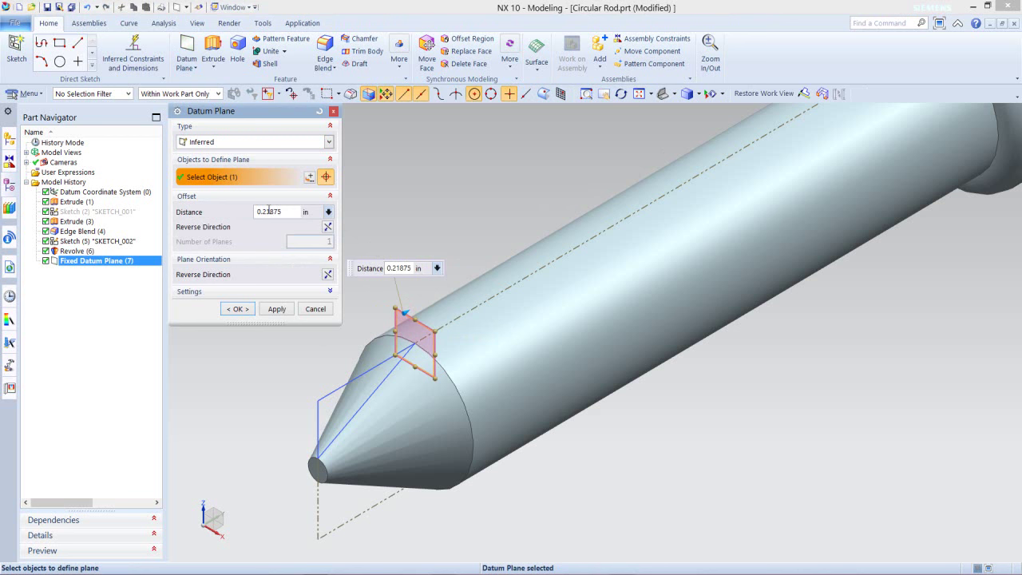
pyautogui.press('Return')
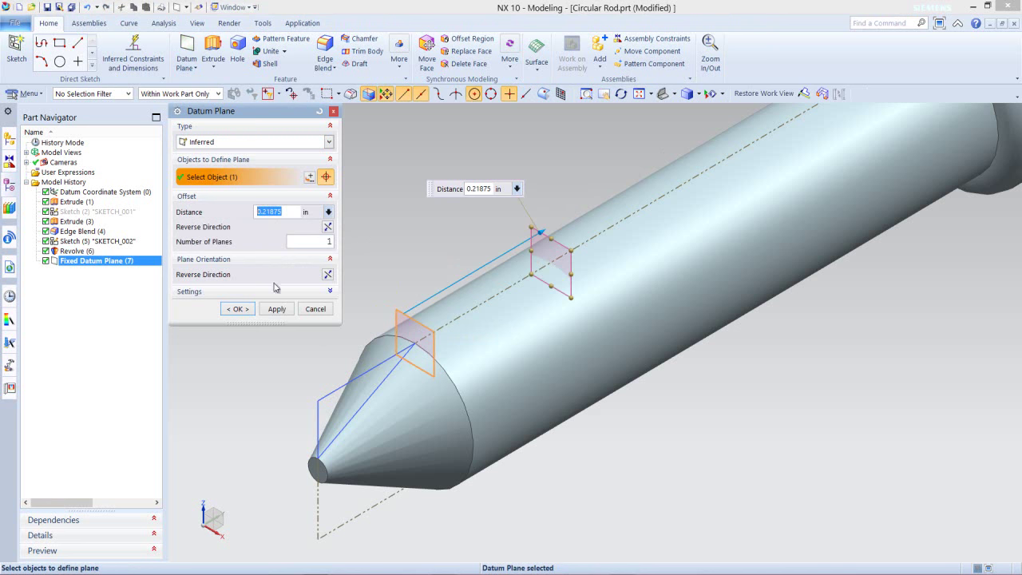
pyautogui.click(240, 309)
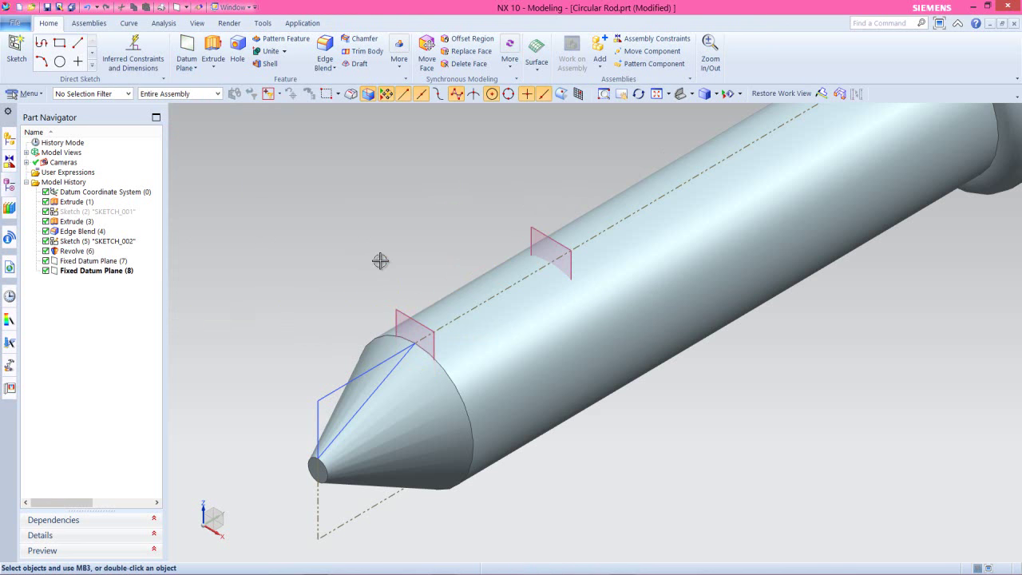
# - Create a sketch on the offset datum plane with its normal direction reversed toward the tip, leaving the Profile tool
pyautogui.click(535, 226)
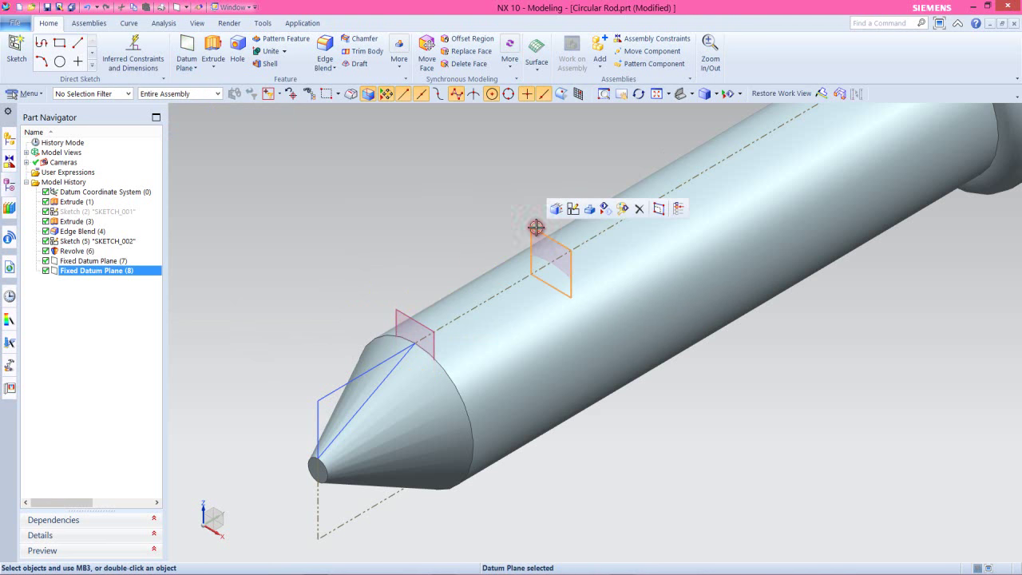
pyautogui.click(574, 209)
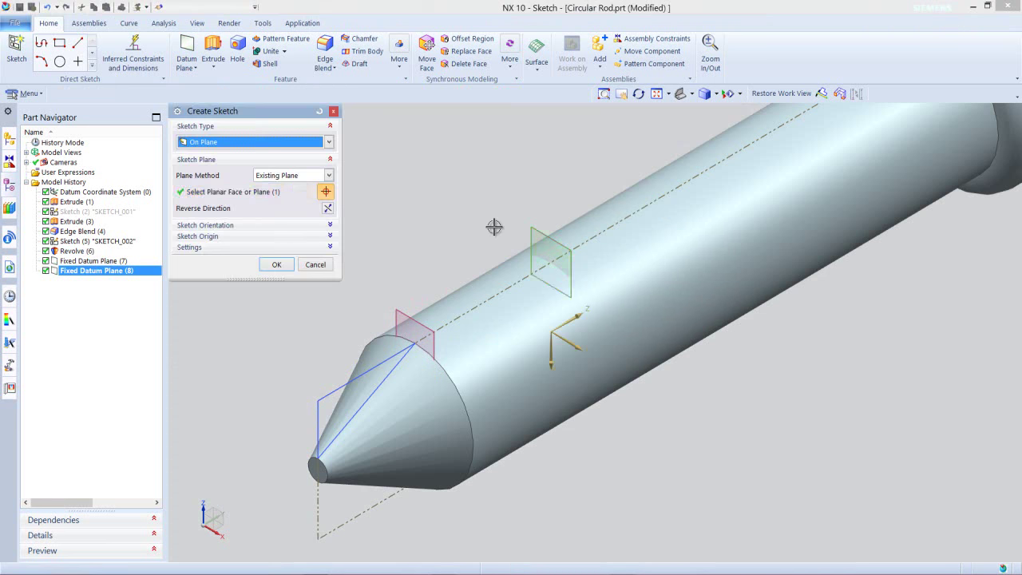
pyautogui.click(329, 207)
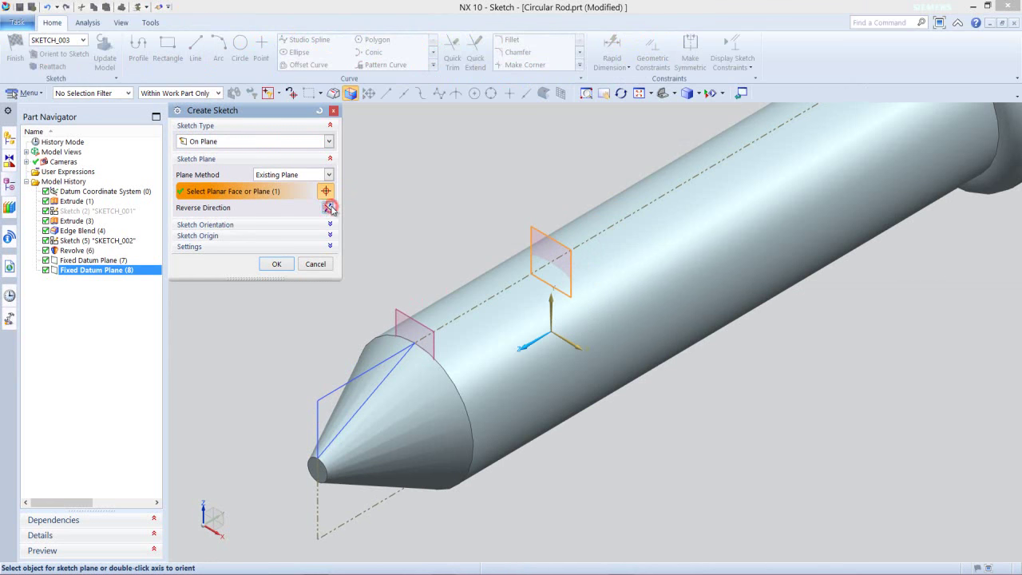
pyautogui.click(277, 264)
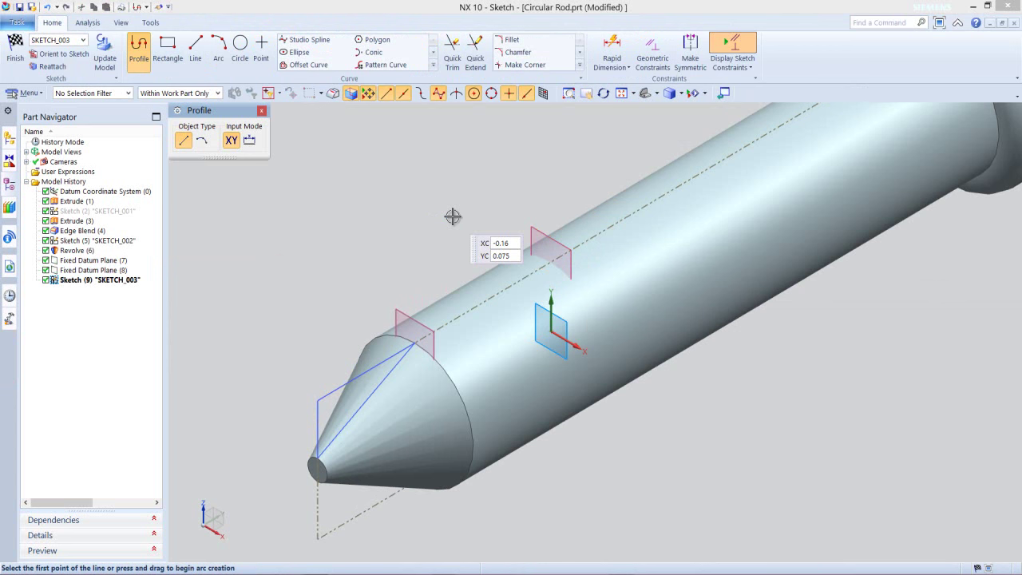
pyautogui.press('Escape')
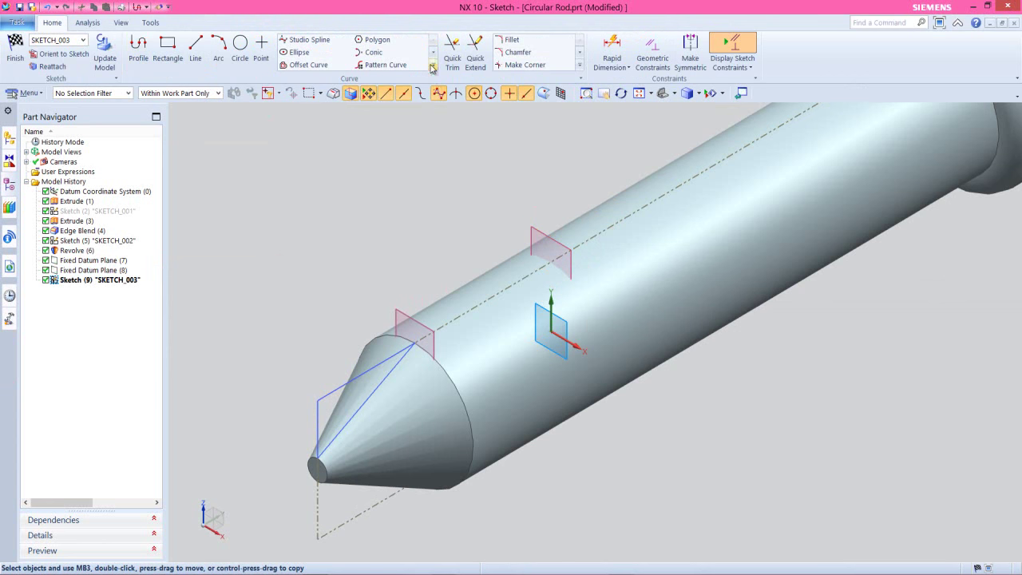
# - Create an intersection curve between the rod's tangent faces and the sketch plane, and convert the circle to a reference curve
pyautogui.click(432, 67)
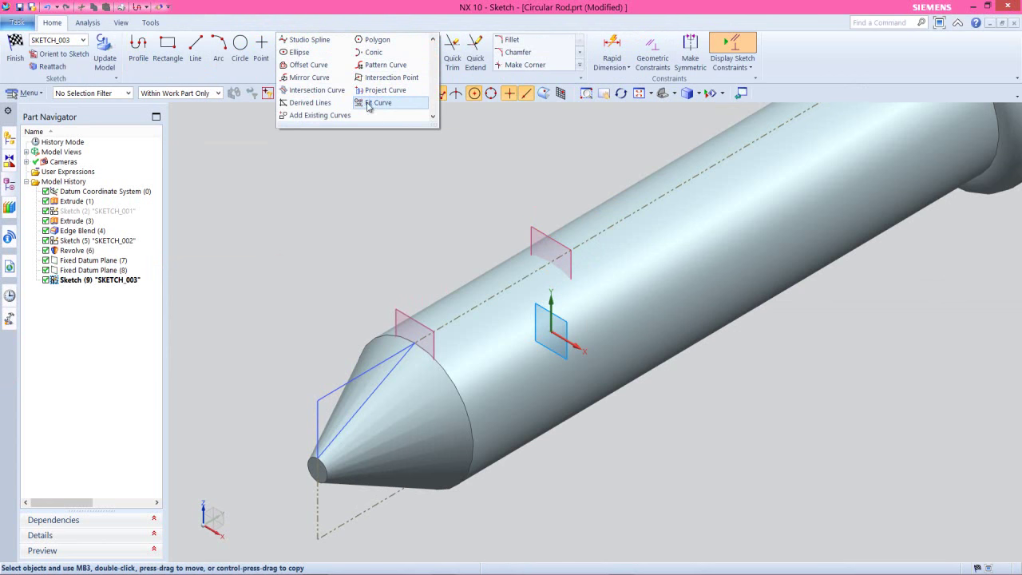
pyautogui.click(316, 90)
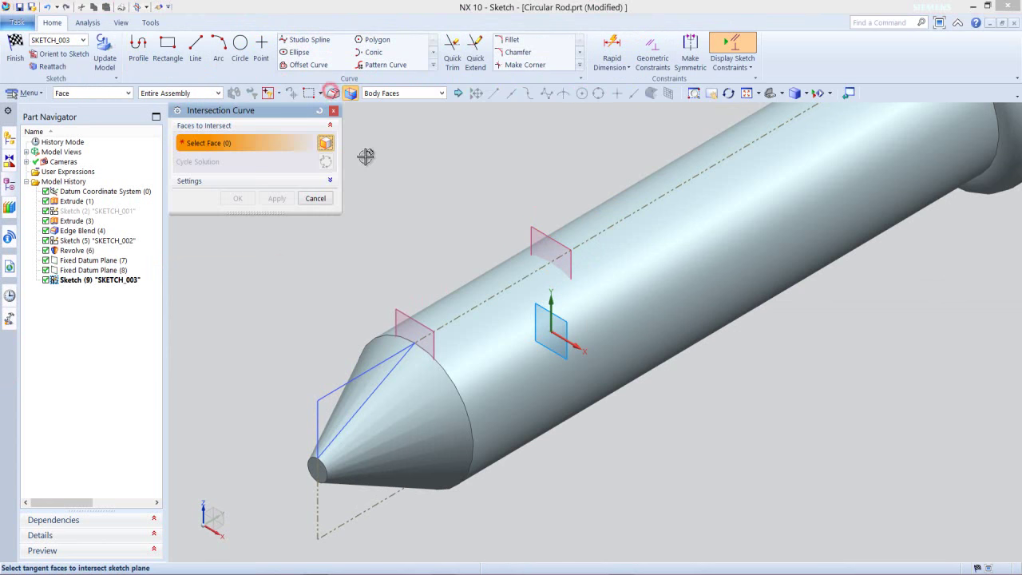
pyautogui.click(451, 307)
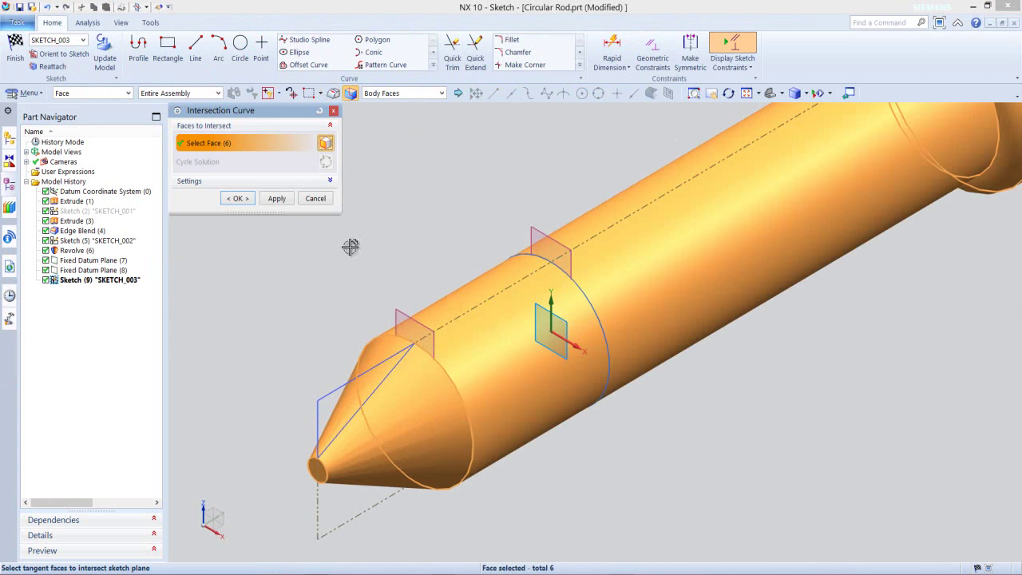
pyautogui.click(238, 199)
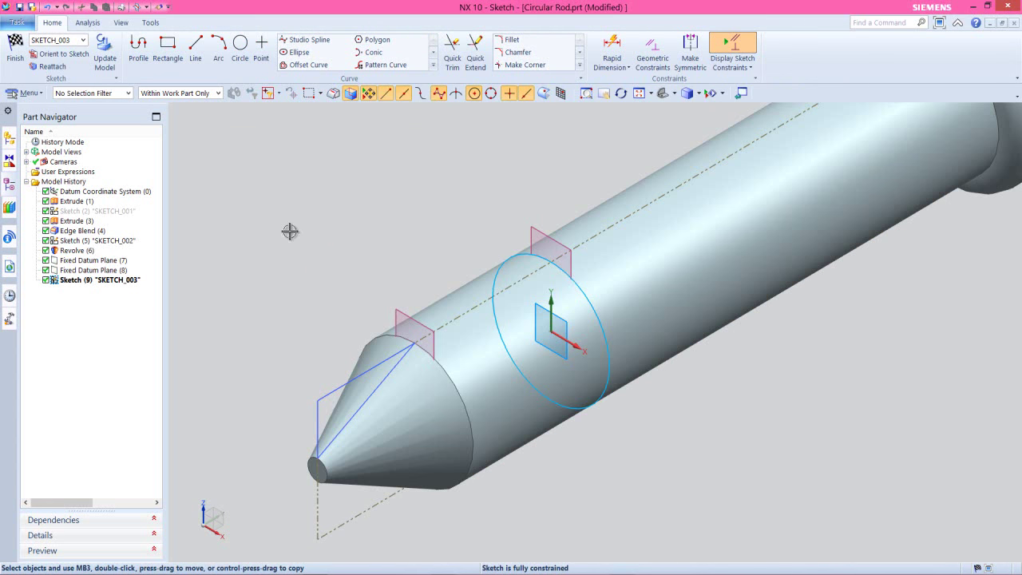
pyautogui.click(495, 276)
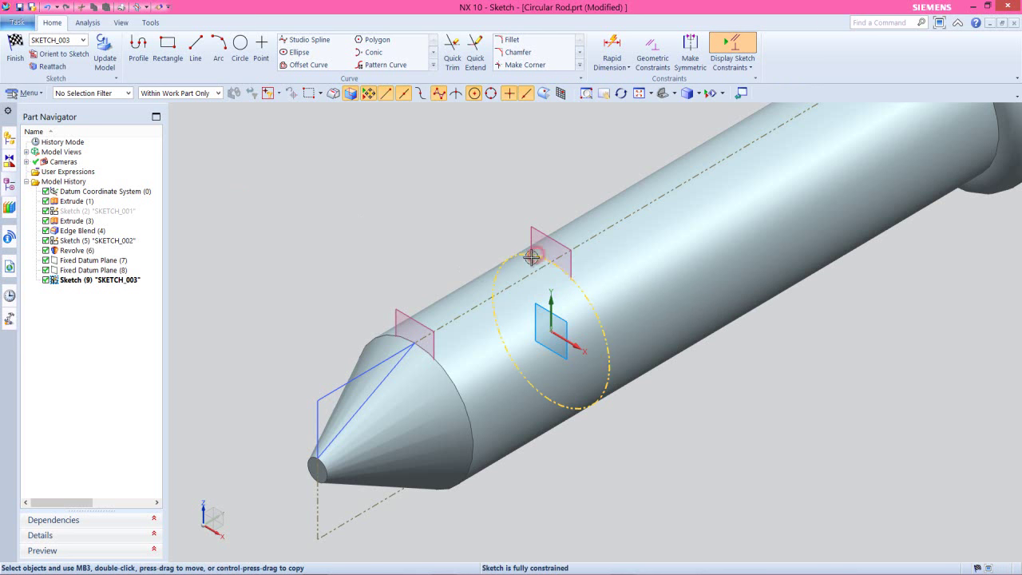
pyautogui.press('Escape')
# - Place a sketch point near the upper end of the reference circle, where the rod's dashed reference line crosses it
pyautogui.click(262, 52)
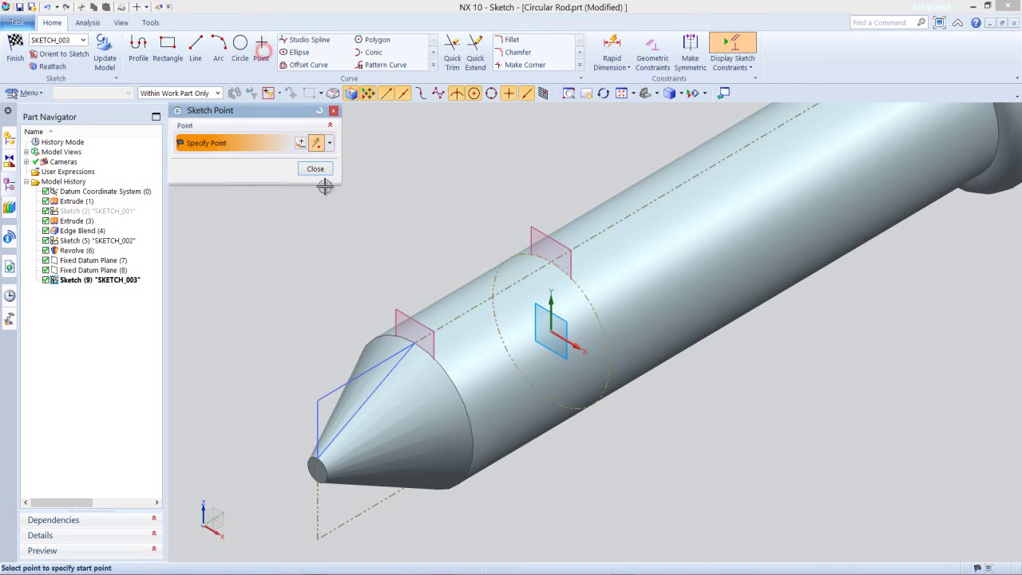
pyautogui.click(552, 261)
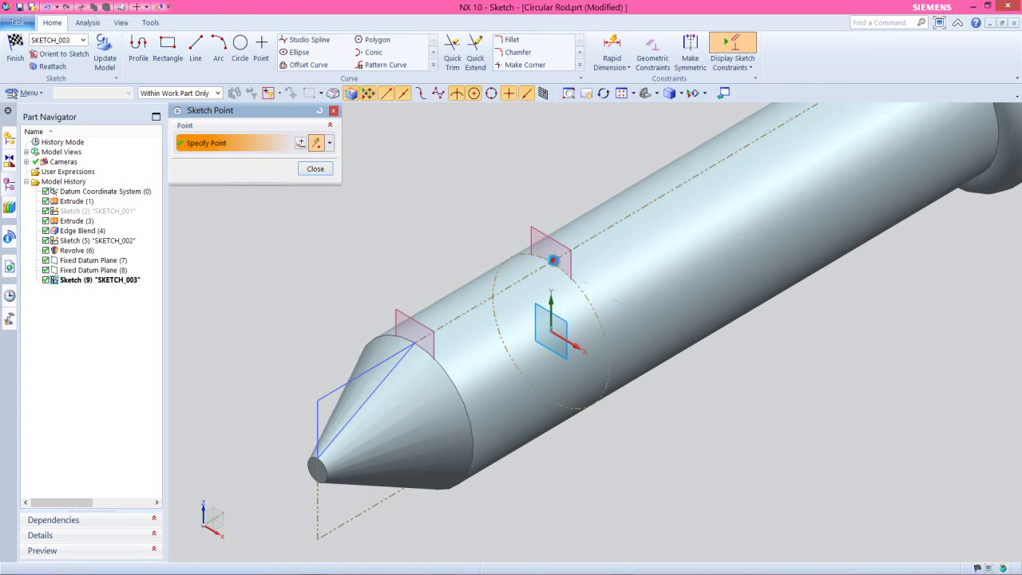
pyautogui.press('Escape')
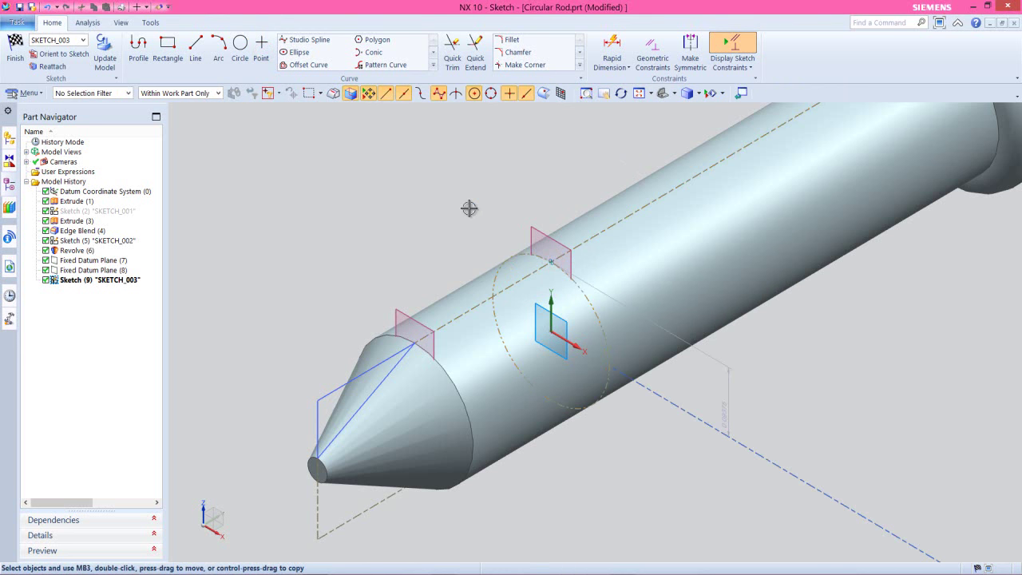
pyautogui.click(482, 209)
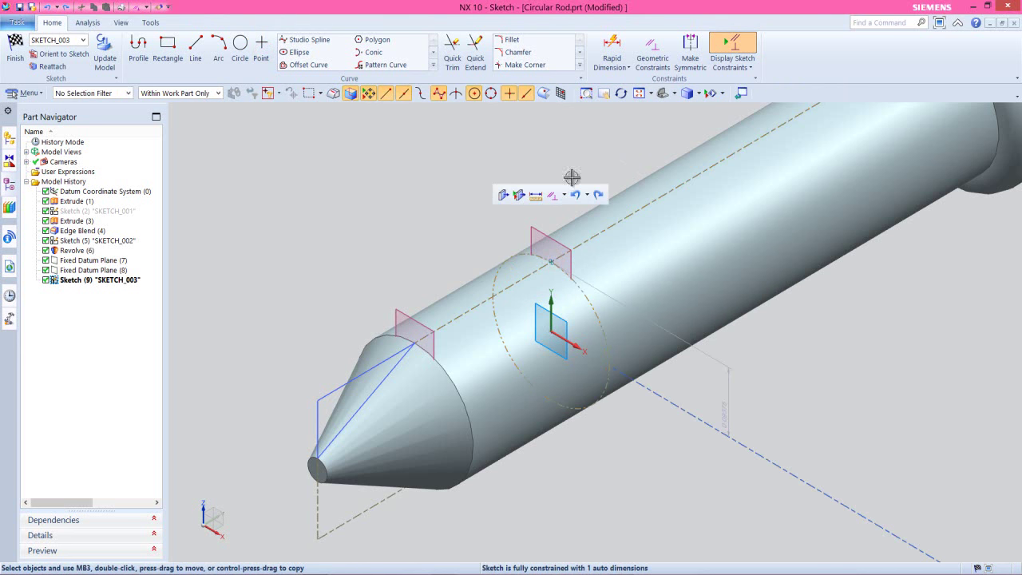
# - Constrain the sketch point onto the sketch's vertical Y axis with a Point on Curve constraint
pyautogui.click(650, 51)
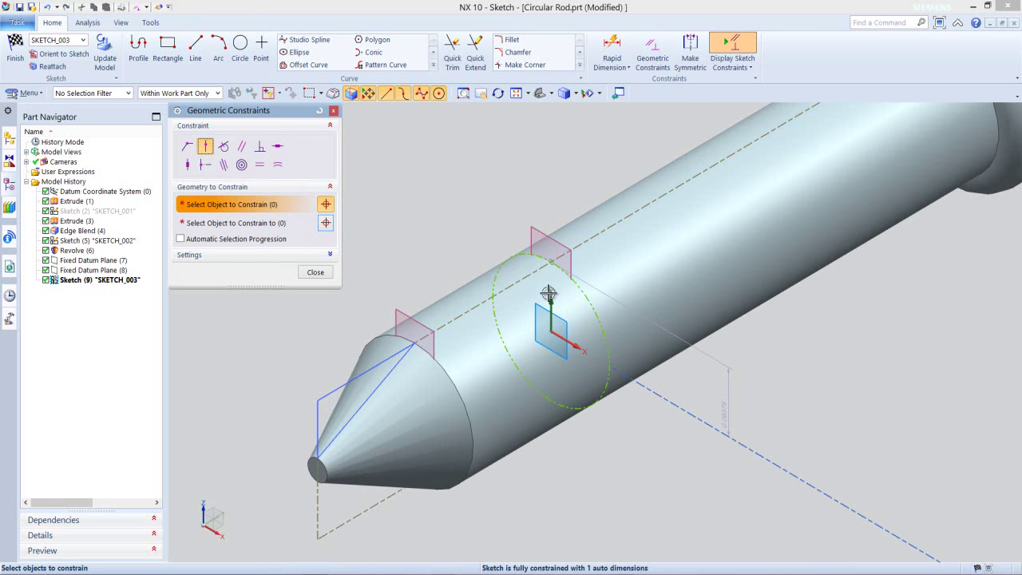
pyautogui.scroll(3, 548, 294)
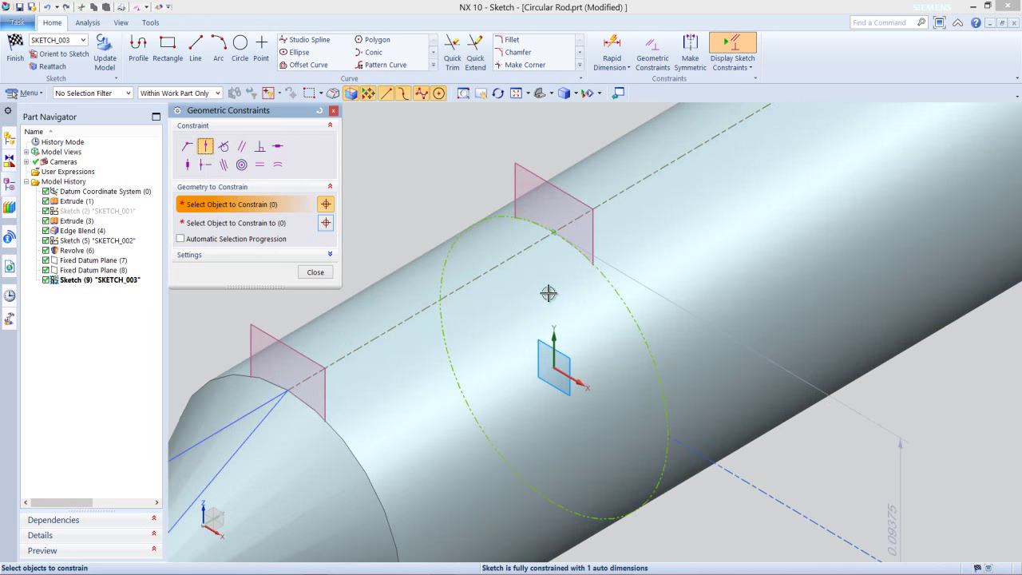
pyautogui.click(554, 232)
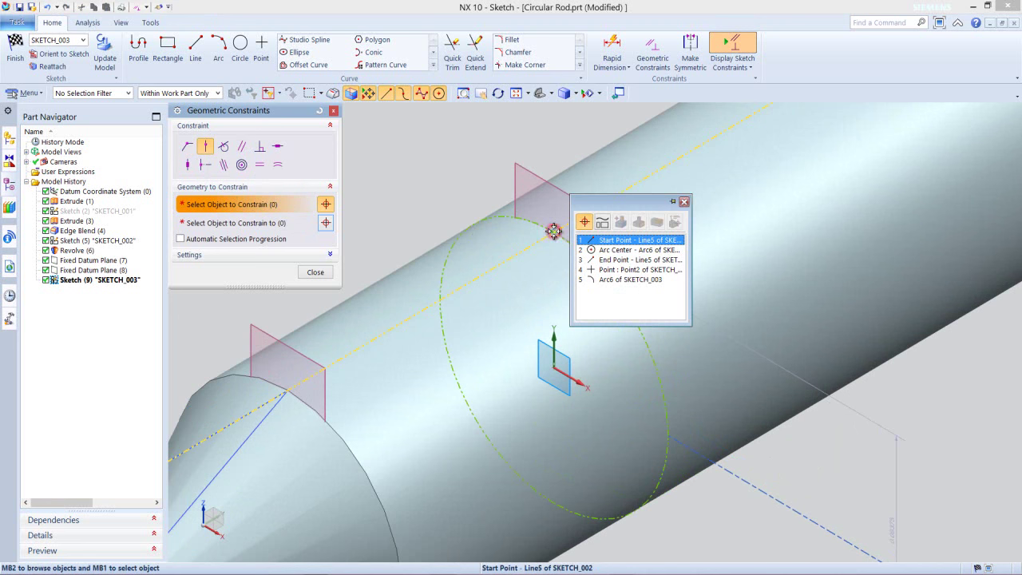
pyautogui.click(594, 270)
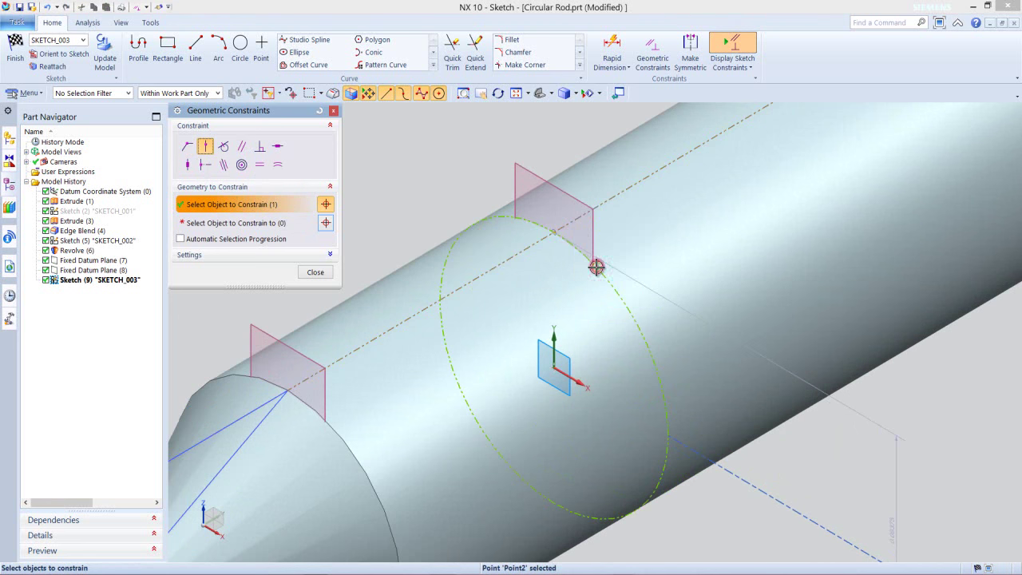
pyautogui.middleClick(449, 176)
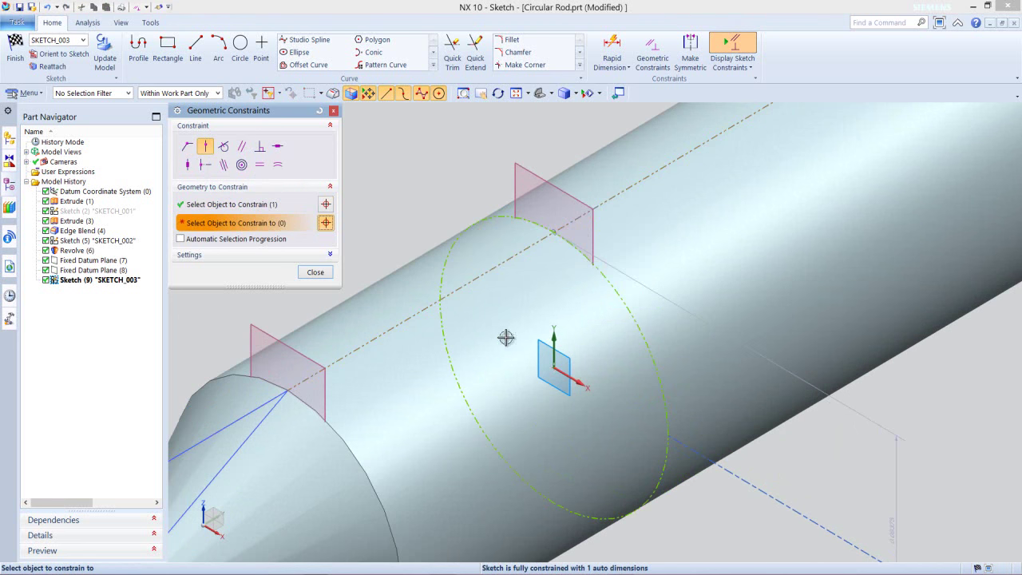
pyautogui.click(555, 341)
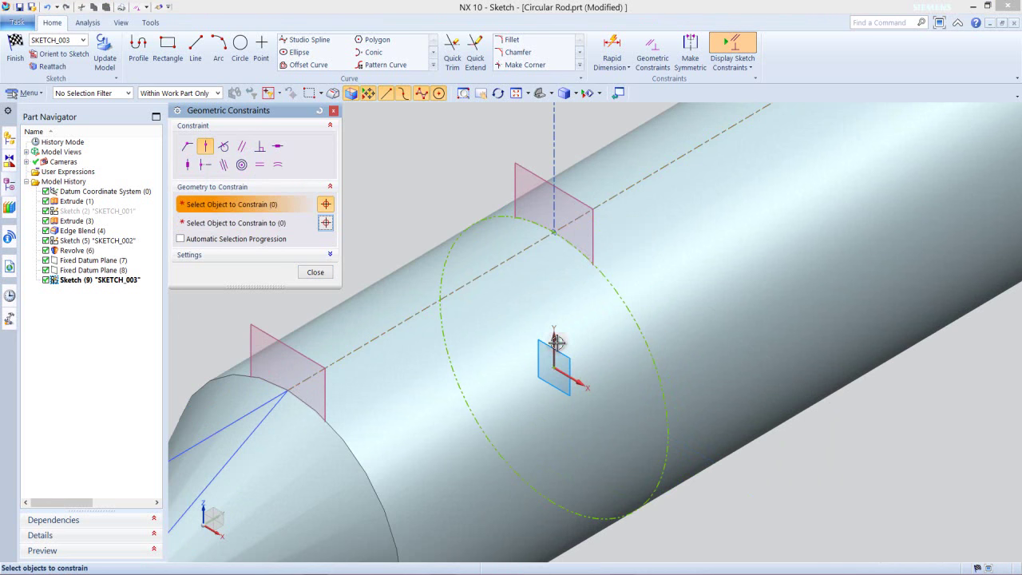
pyautogui.click(315, 273)
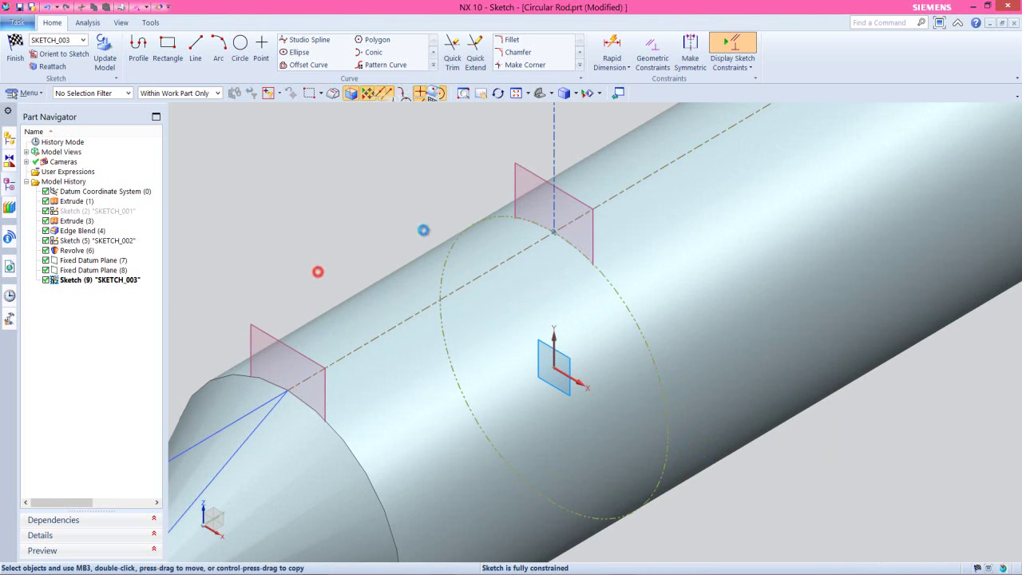
# - Finish the sketch and hide the offset datum plane it lies on
pyautogui.rightClick(424, 230)
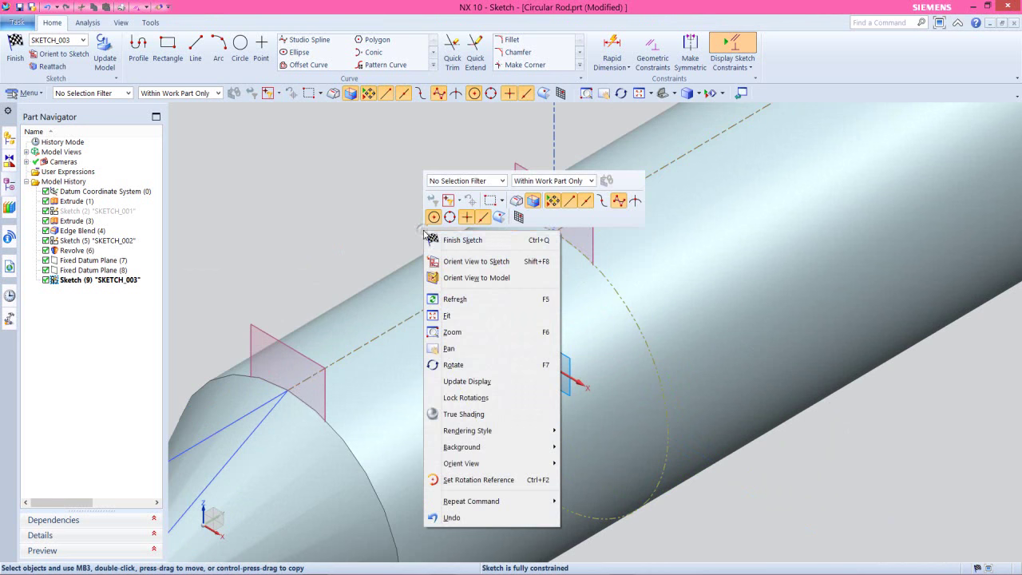
pyautogui.click(435, 237)
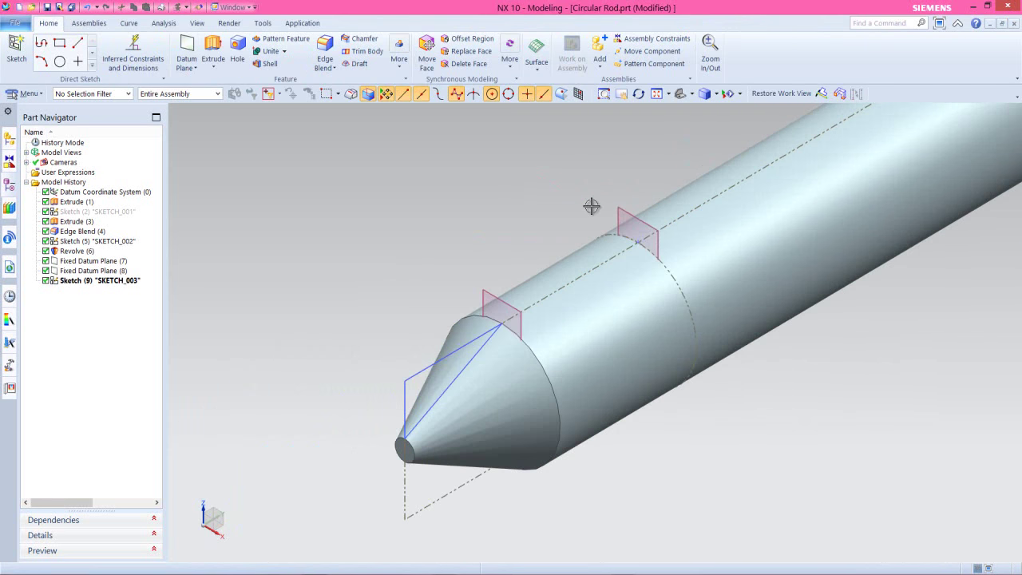
pyautogui.click(620, 212)
pyautogui.click(691, 192)
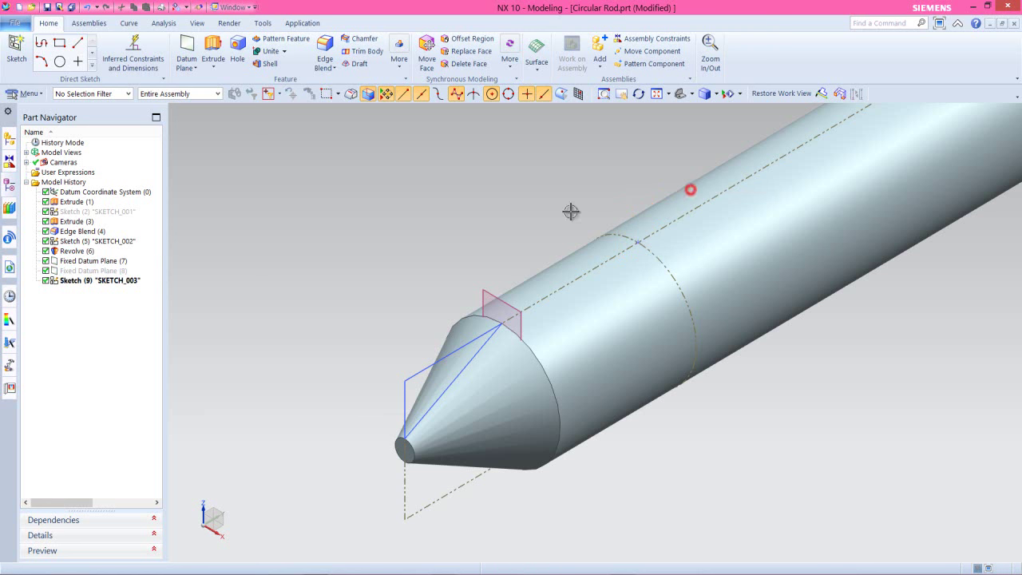
# - Create a sketch on the datum plane at the cone's base with its normal reversed toward the tip, leaving the Profile tool
pyautogui.click(484, 289)
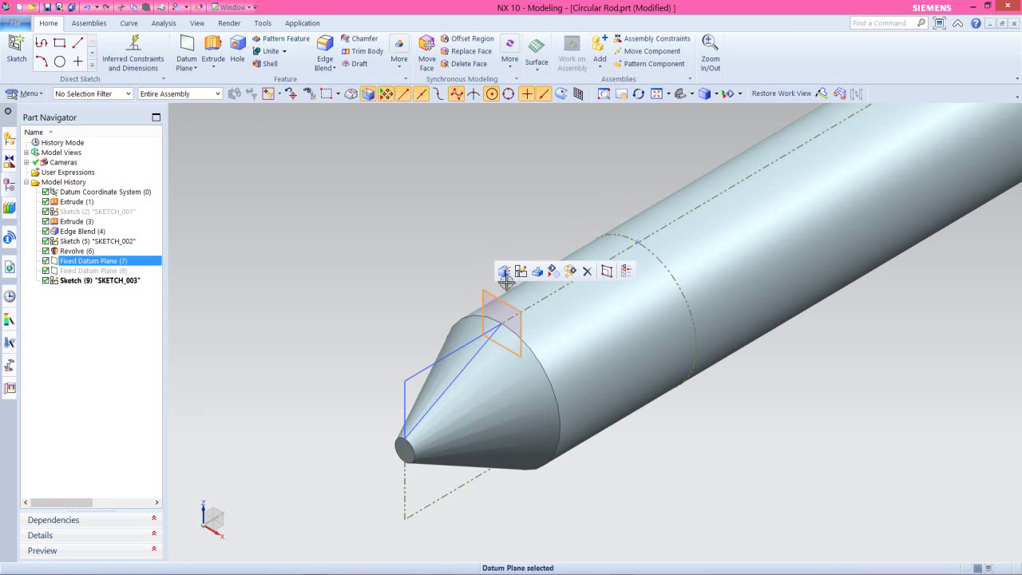
pyautogui.click(526, 267)
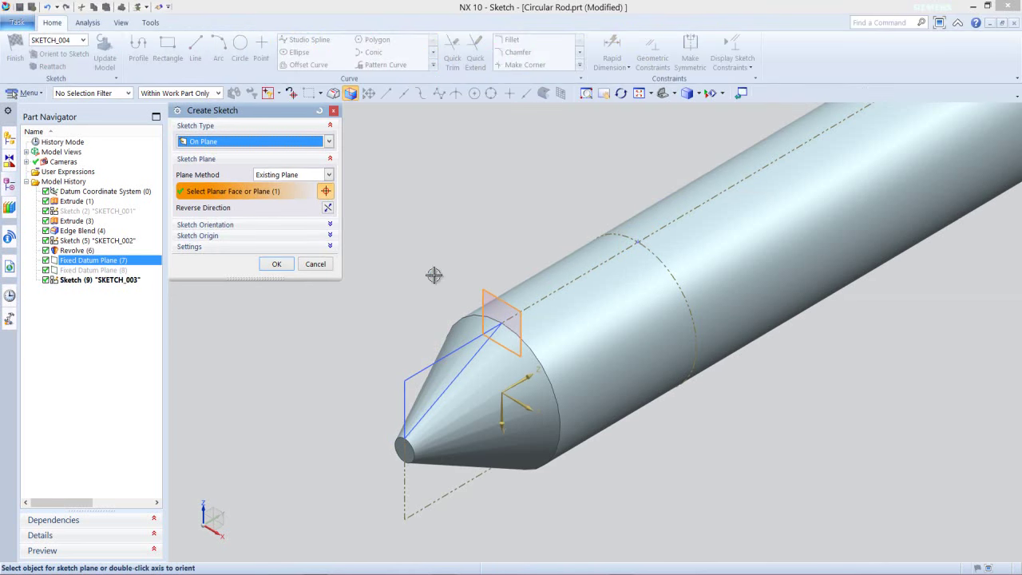
pyautogui.click(327, 209)
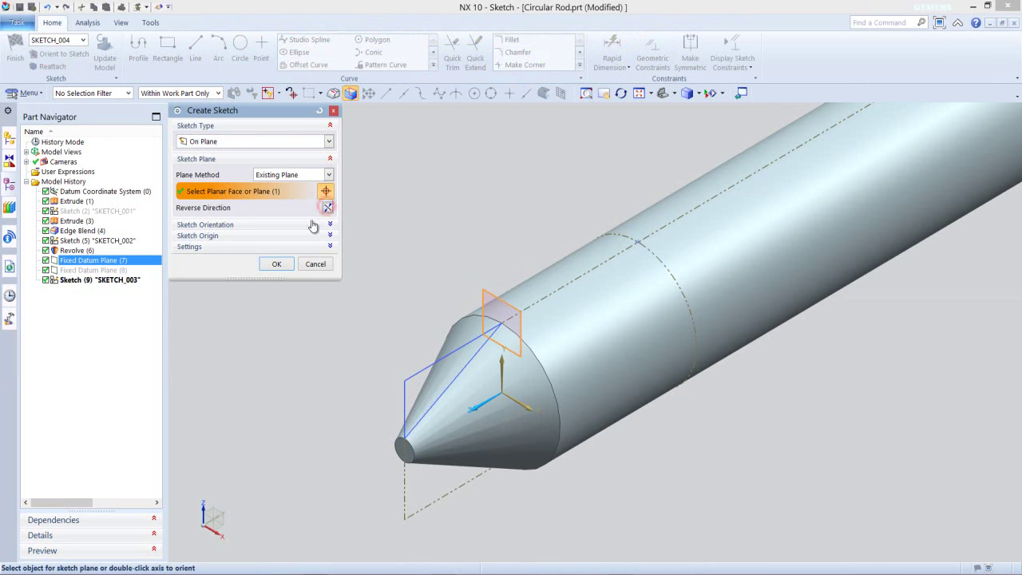
pyautogui.click(276, 265)
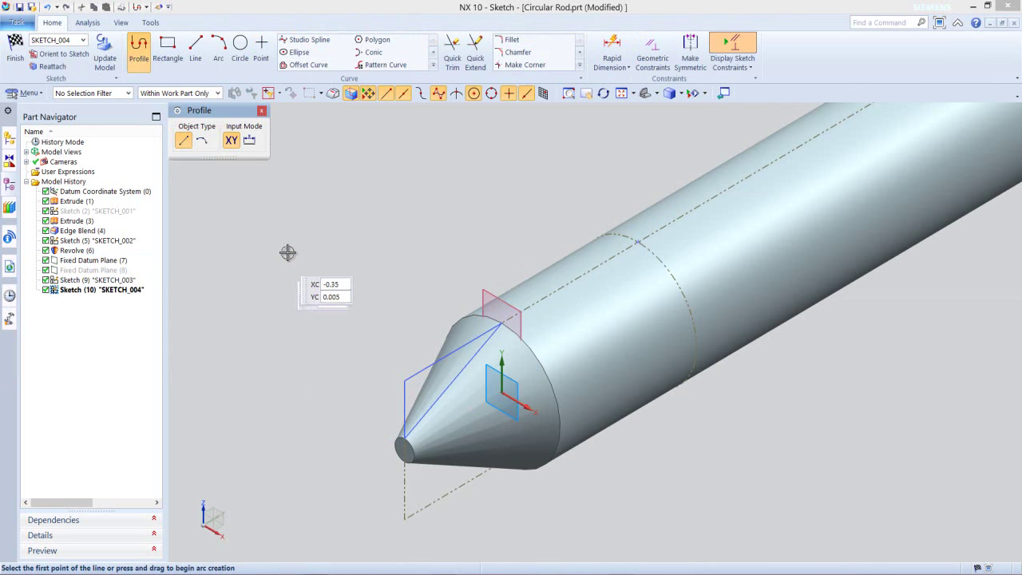
pyautogui.press('Escape')
# - Create an intersection curve between the rod's tangent faces and the sketch plane, and convert the cone-base circle to a reference curve
pyautogui.click(433, 66)
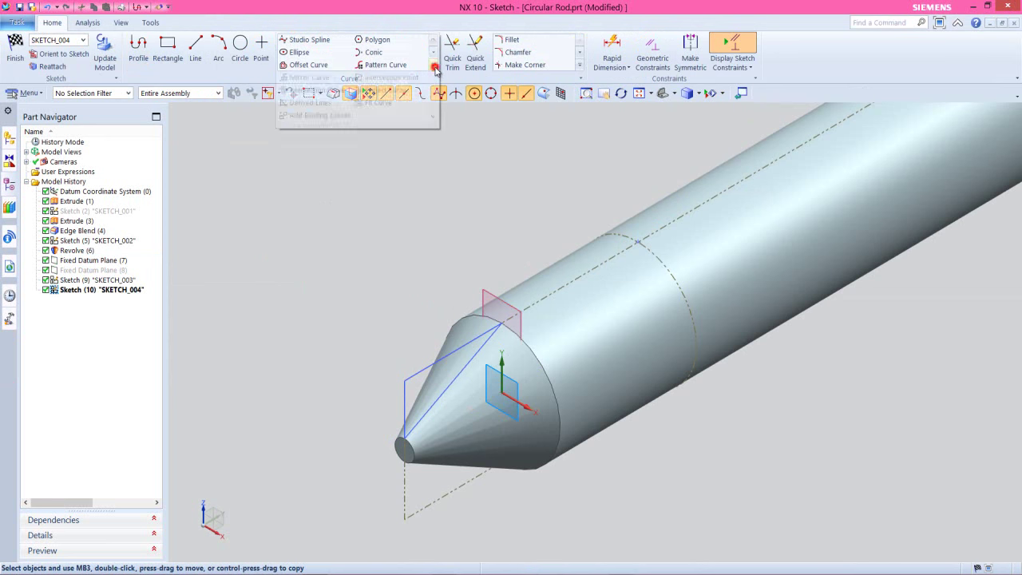
pyautogui.click(337, 90)
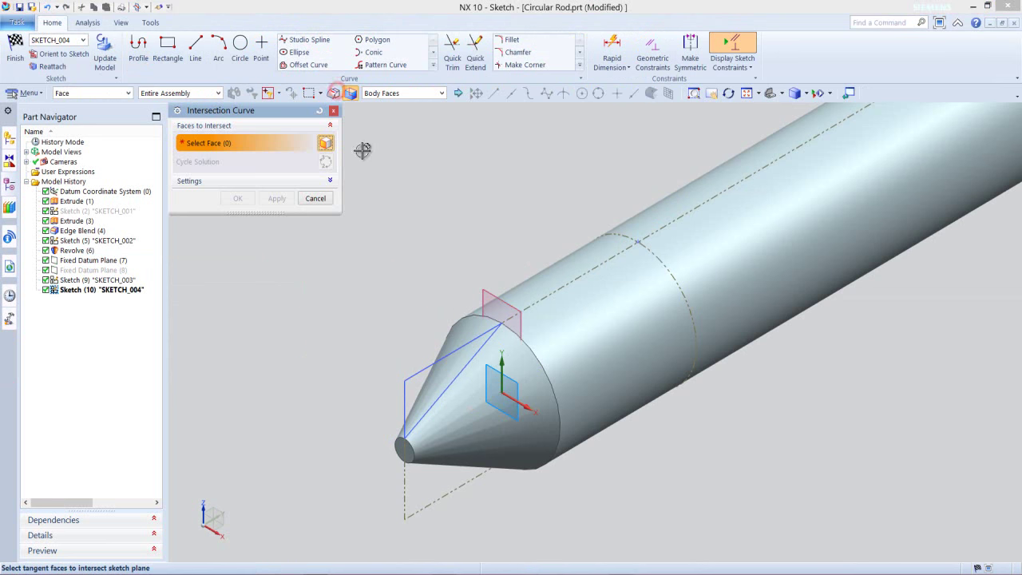
pyautogui.click(525, 289)
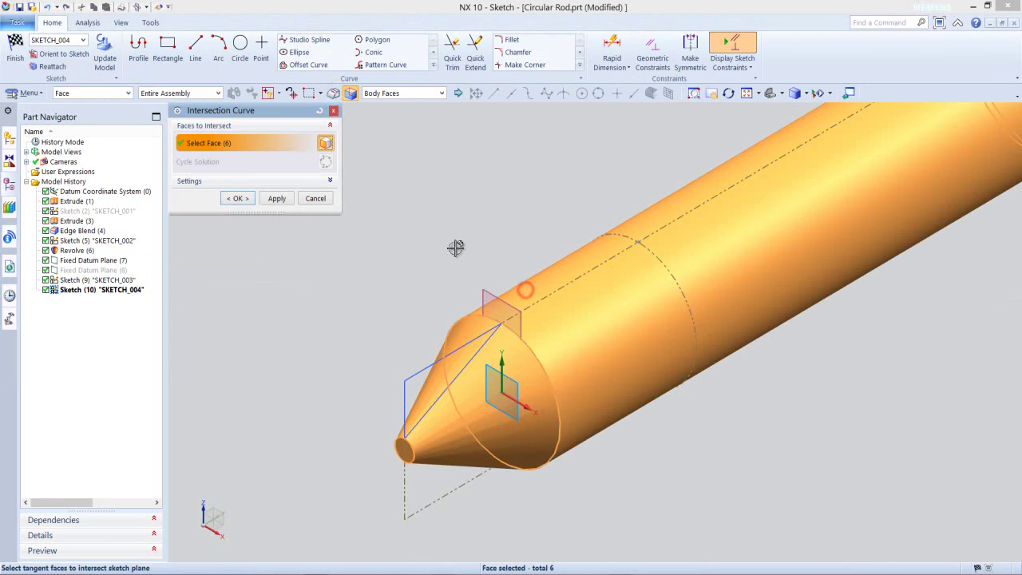
pyautogui.click(237, 199)
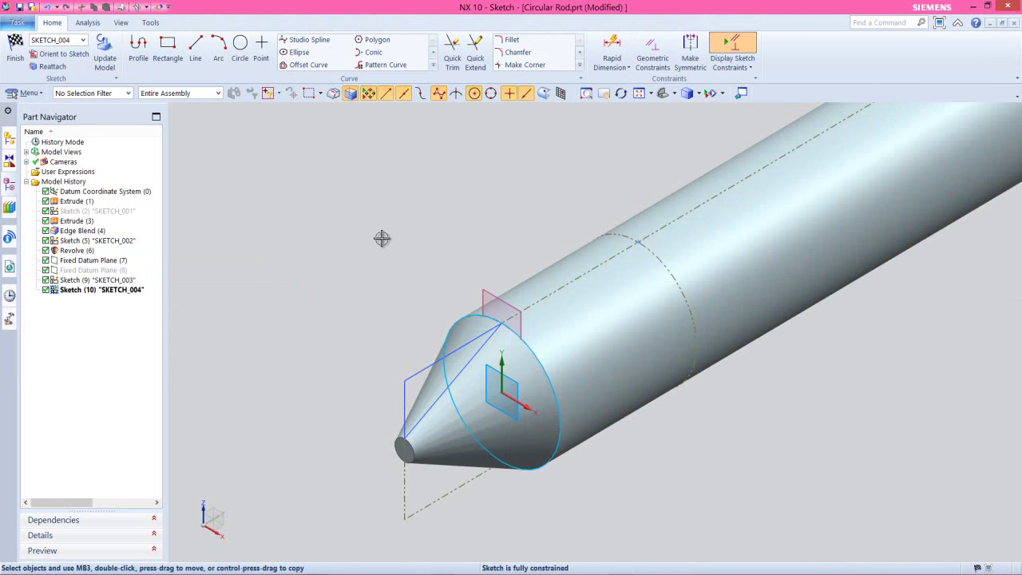
pyautogui.click(467, 312)
pyautogui.click(497, 299)
pyautogui.click(411, 235)
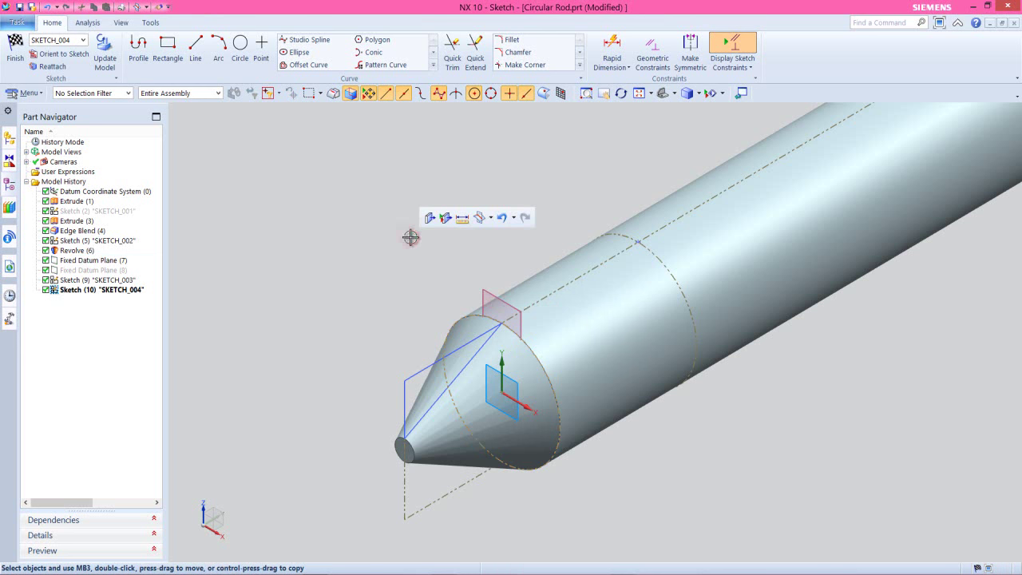
# - Section the view with one plane in Screen orientation, cutting at the datum plane at the cone's base
pyautogui.click(429, 218)
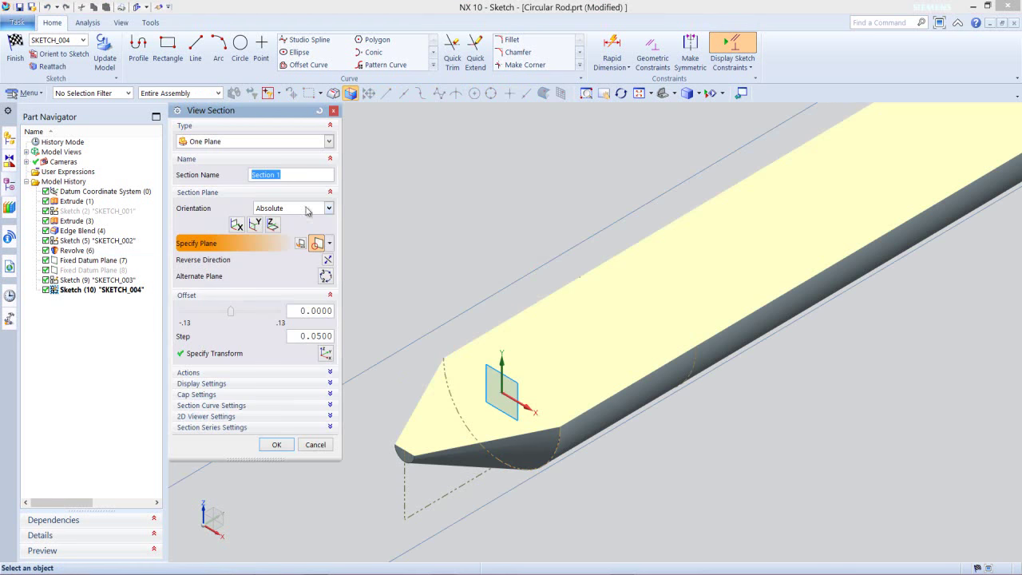
pyautogui.click(306, 209)
pyautogui.click(275, 241)
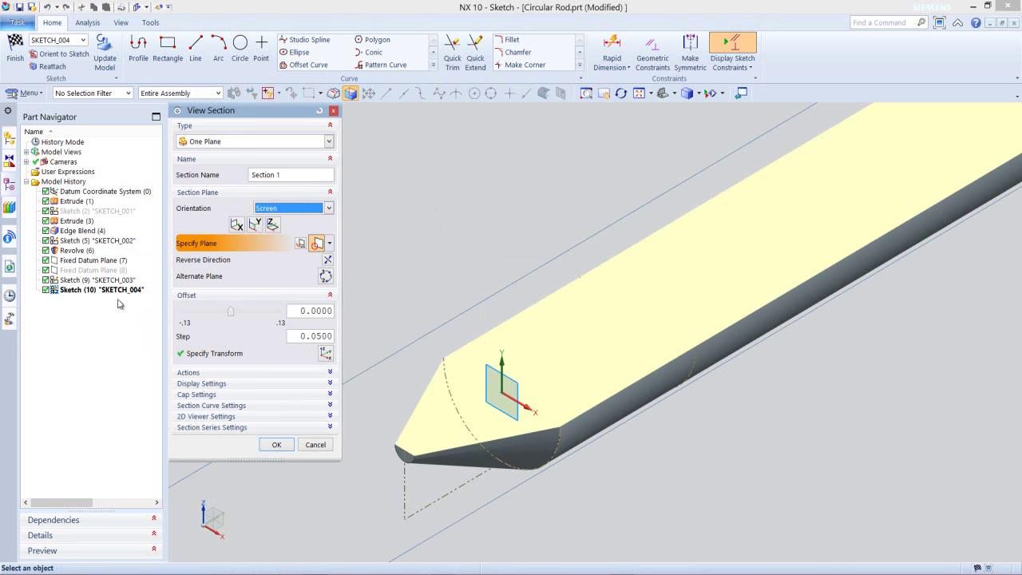
pyautogui.click(88, 270)
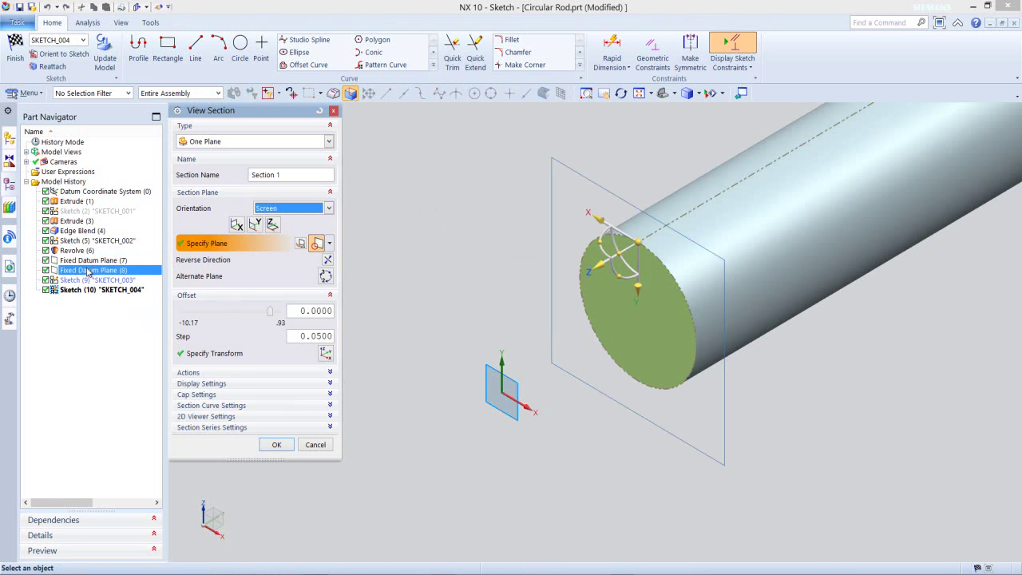
pyautogui.click(93, 261)
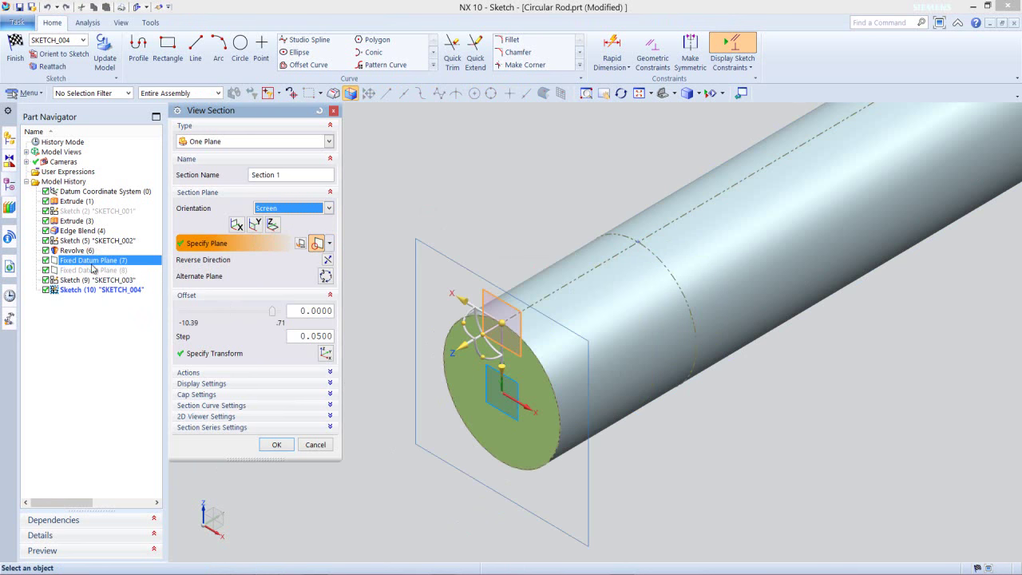
pyautogui.click(280, 444)
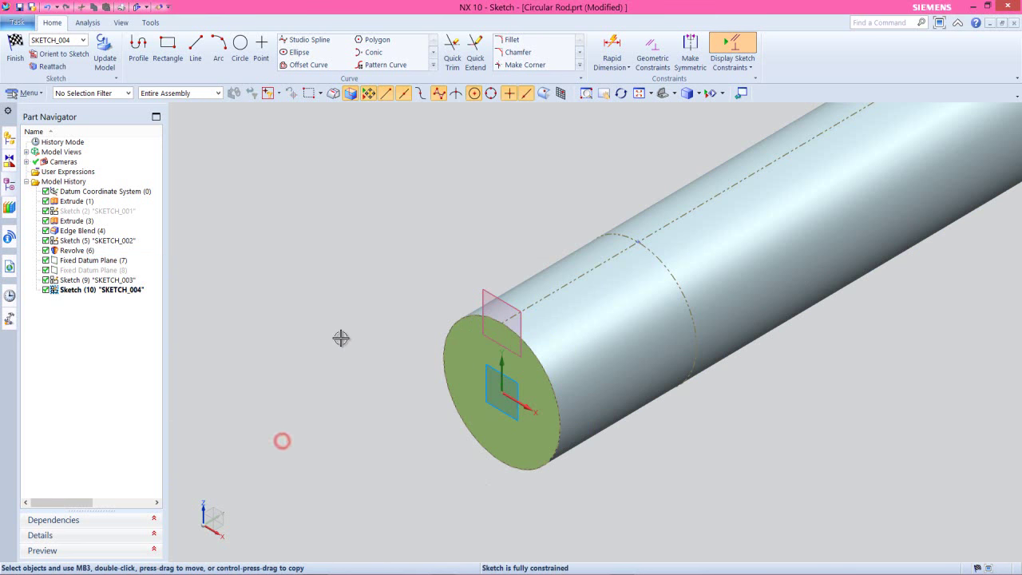
# - Draw a line about 0.136 in long across the upper part of the cone-base circle, with both endpoints on the circle
pyautogui.moveTo(442, 438); pyautogui.dragTo(474, 418, button='middle')
pyautogui.rightClick(472, 256)
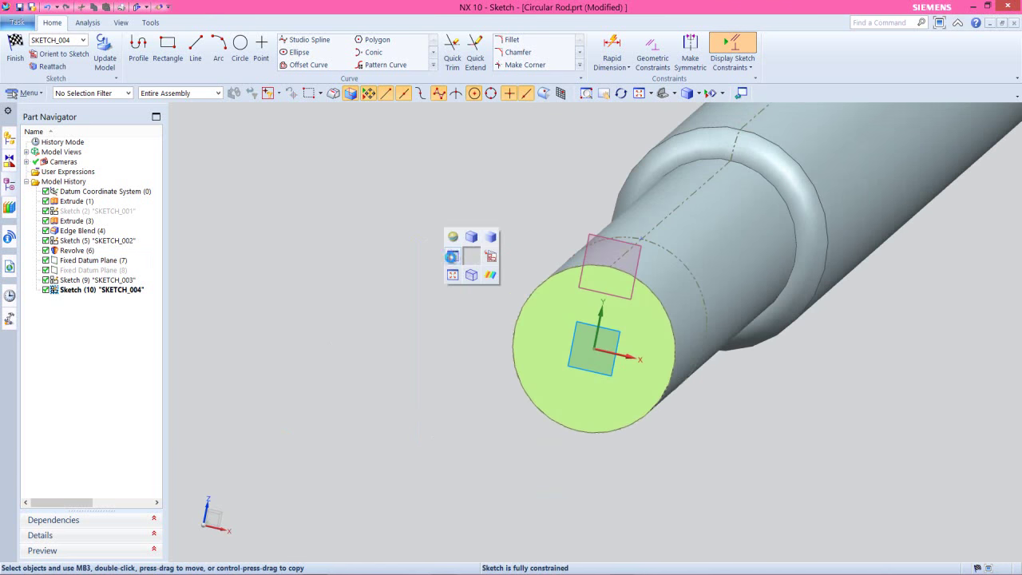
pyautogui.click(450, 258)
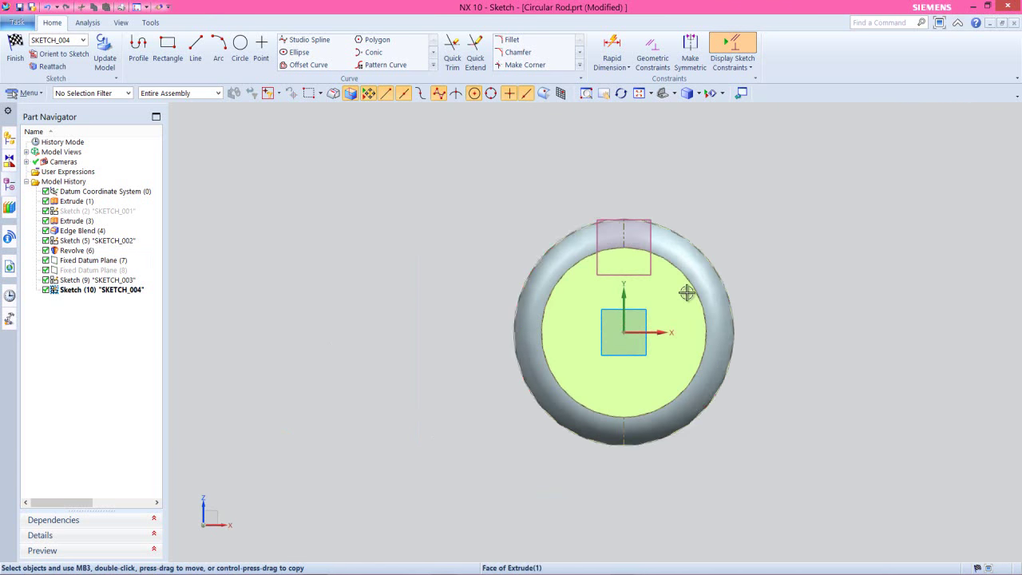
pyautogui.scroll(1, 687, 289)
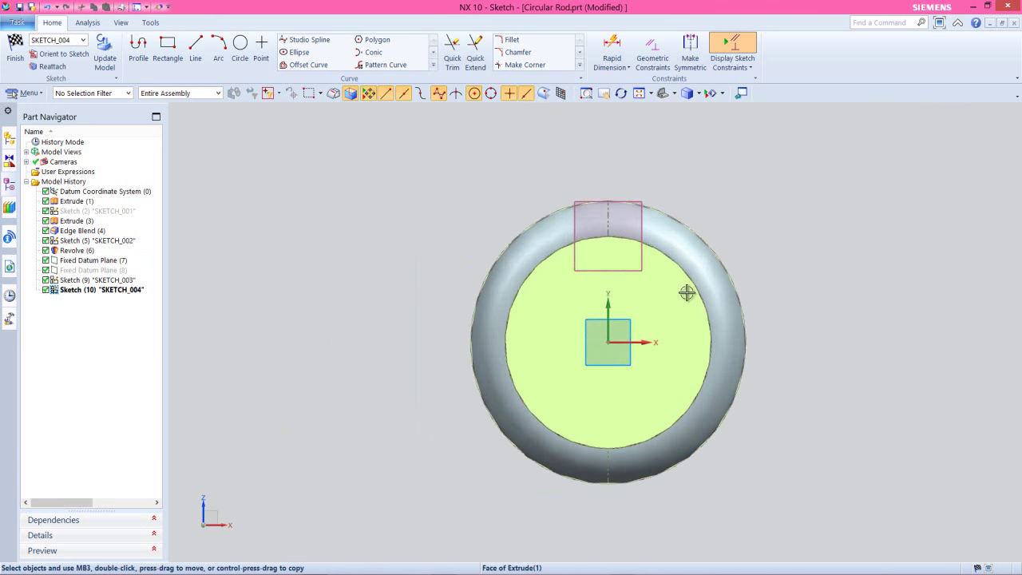
pyautogui.click(450, 196)
pyautogui.click(200, 49)
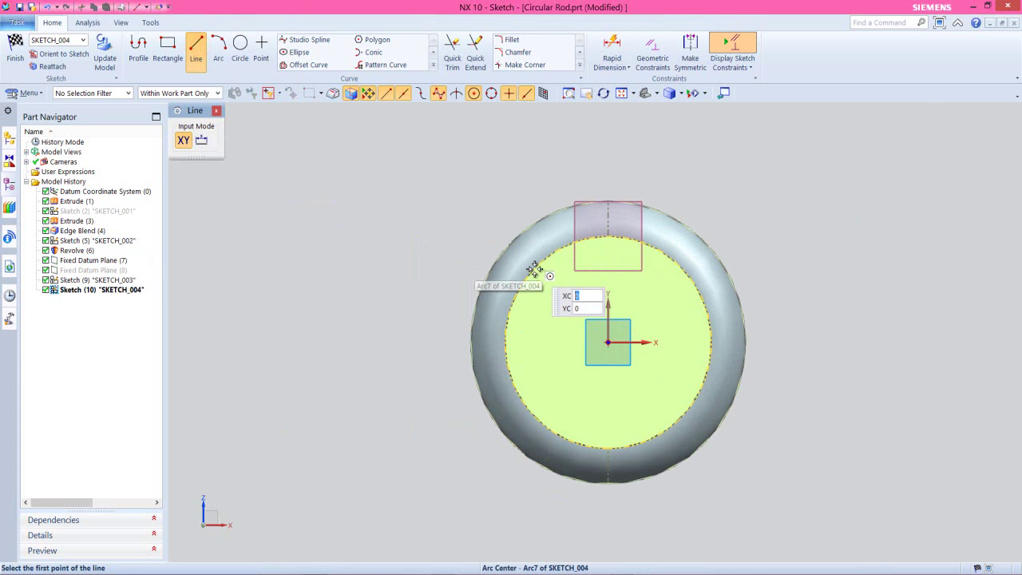
pyautogui.click(534, 267)
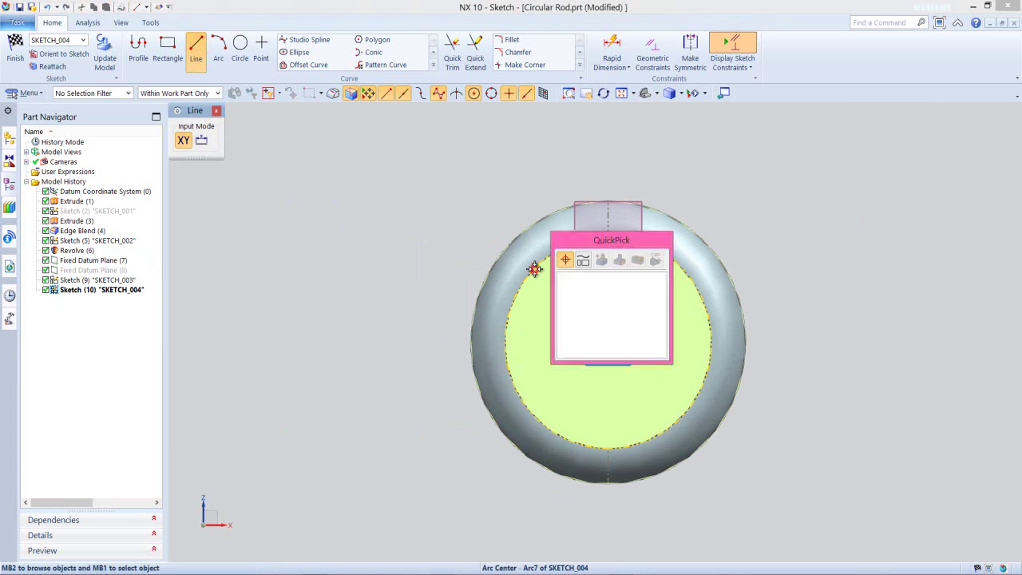
pyautogui.click(580, 288)
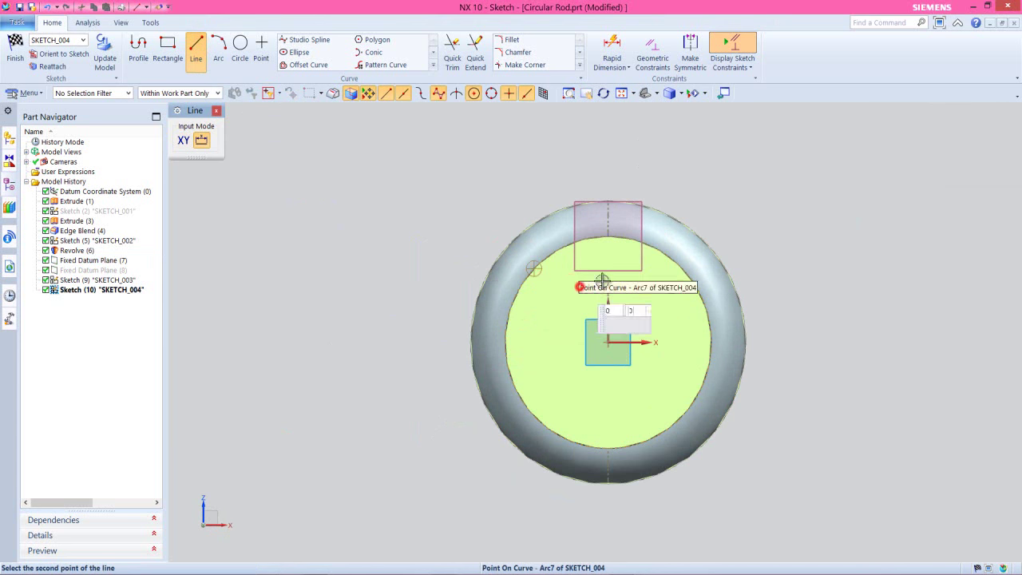
pyautogui.click(684, 270)
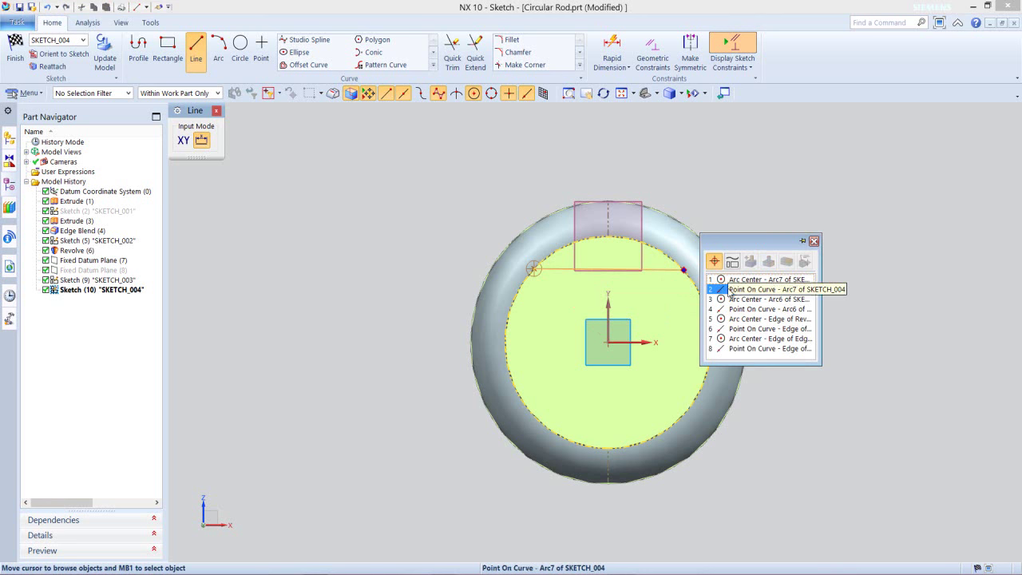
pyautogui.click(730, 289)
pyautogui.press('Escape')
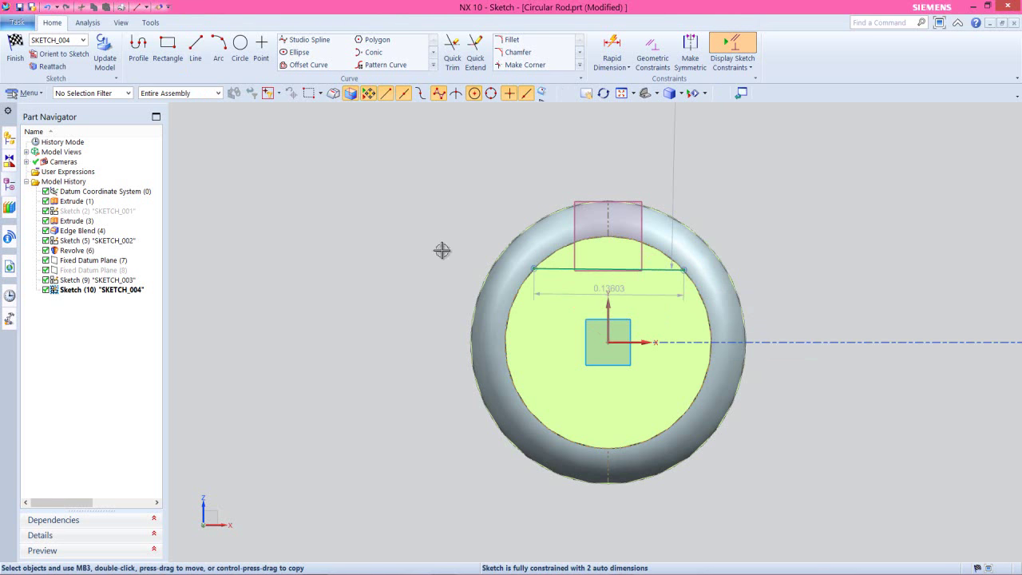
# - Set the length of the line across the cone-base circle to 0.09375 in
pyautogui.doubleClick(598, 291)
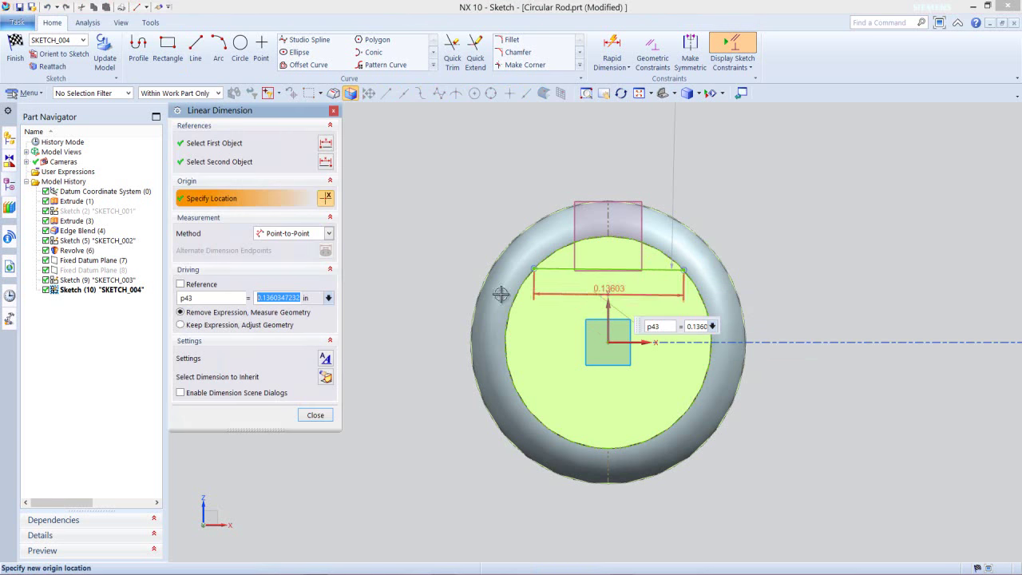
pyautogui.write('.09375')
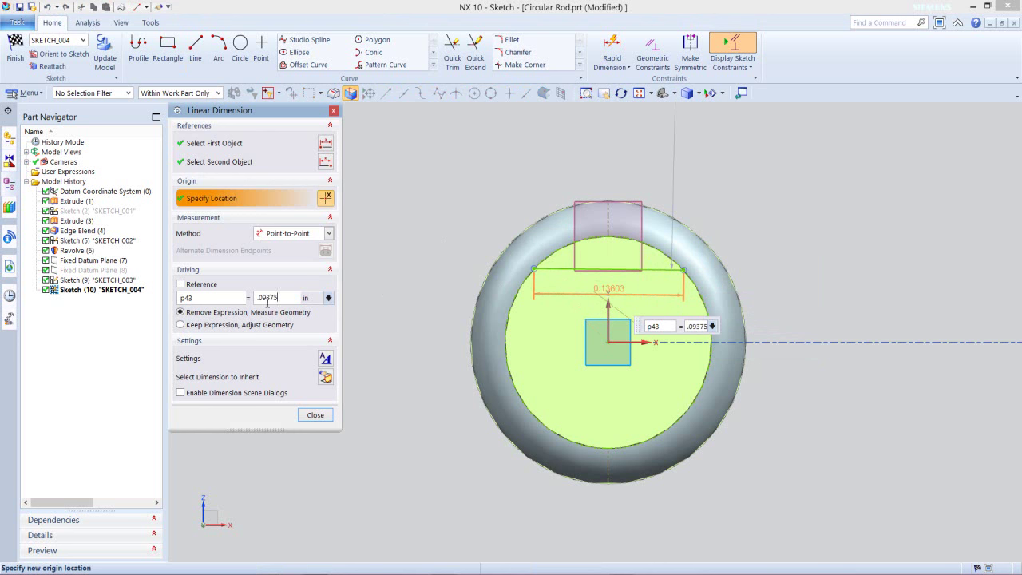
pyautogui.click(316, 415)
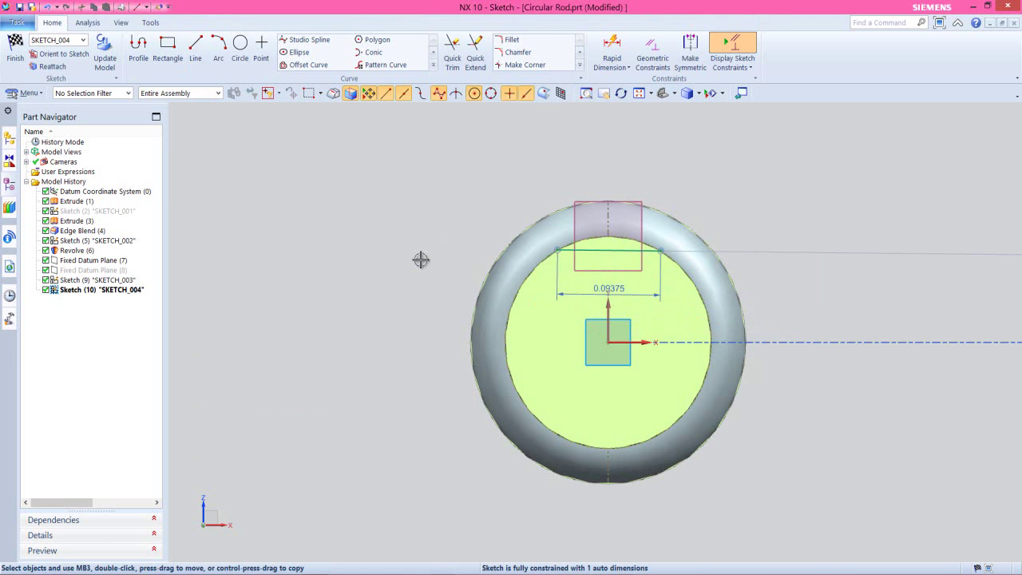
# - Constrain the line across the cone-base circle to horizontal and convert it to a reference line
pyautogui.click(603, 251)
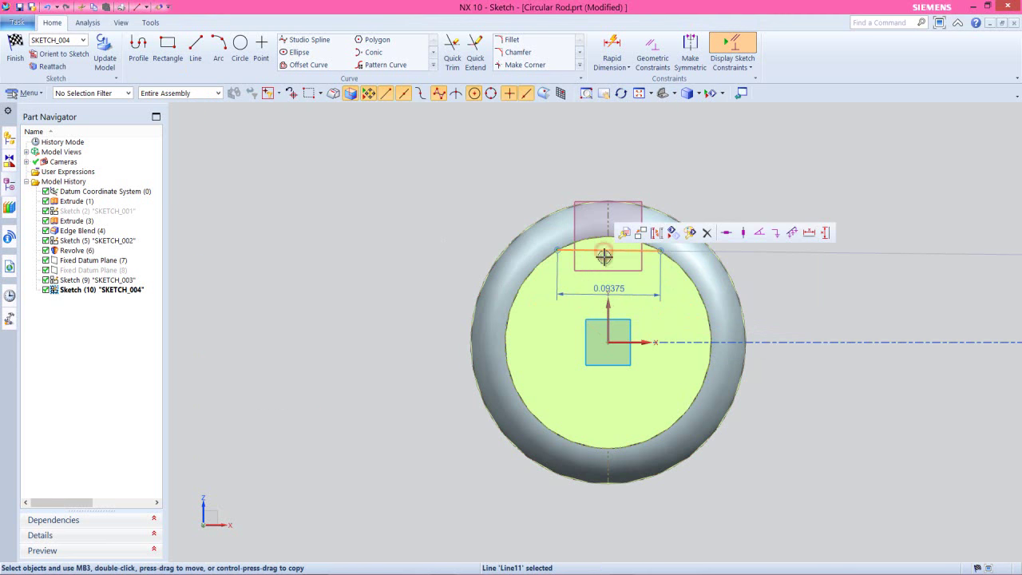
pyautogui.click(726, 233)
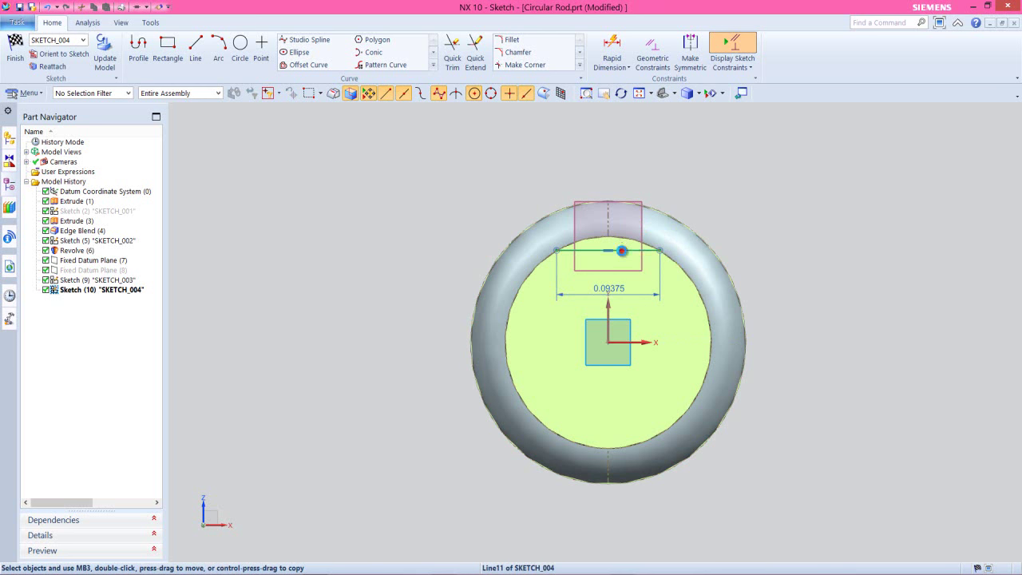
pyautogui.click(621, 250)
pyautogui.click(676, 233)
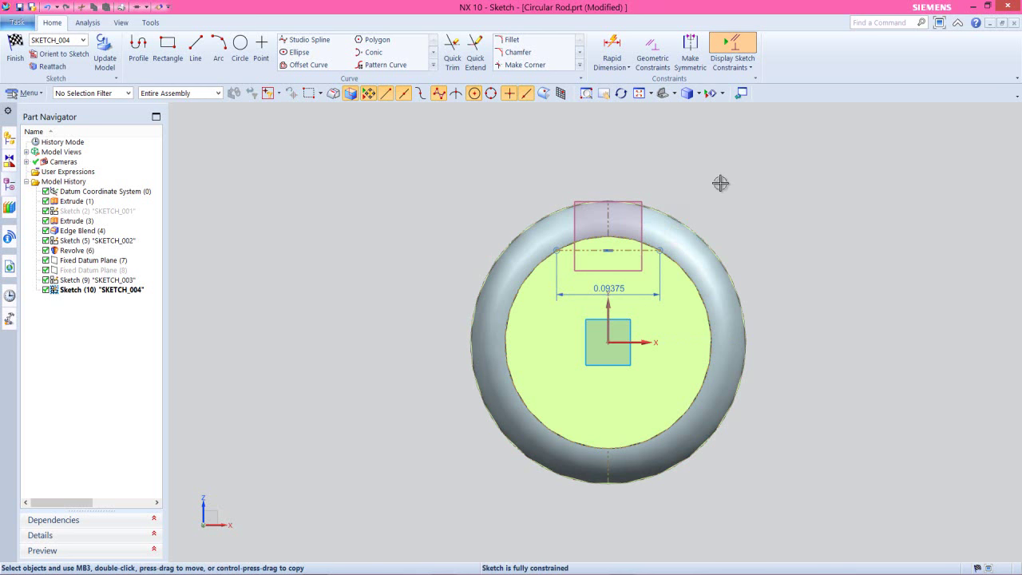
# - Draw an arc by center and endpoints, centered on the cone-base circle and running over the top between the reference line's two endpoints
pyautogui.click(218, 50)
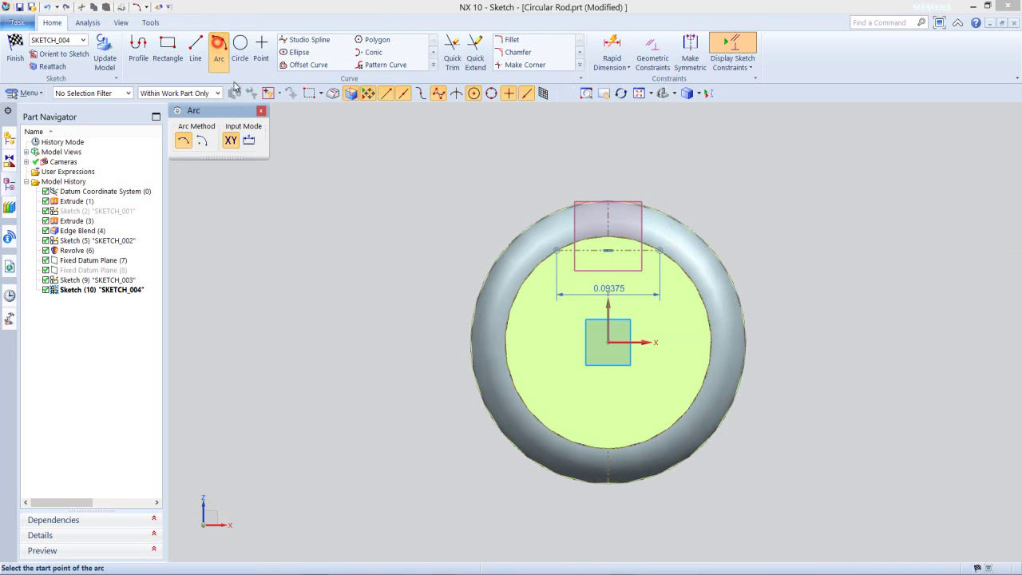
pyautogui.click(202, 141)
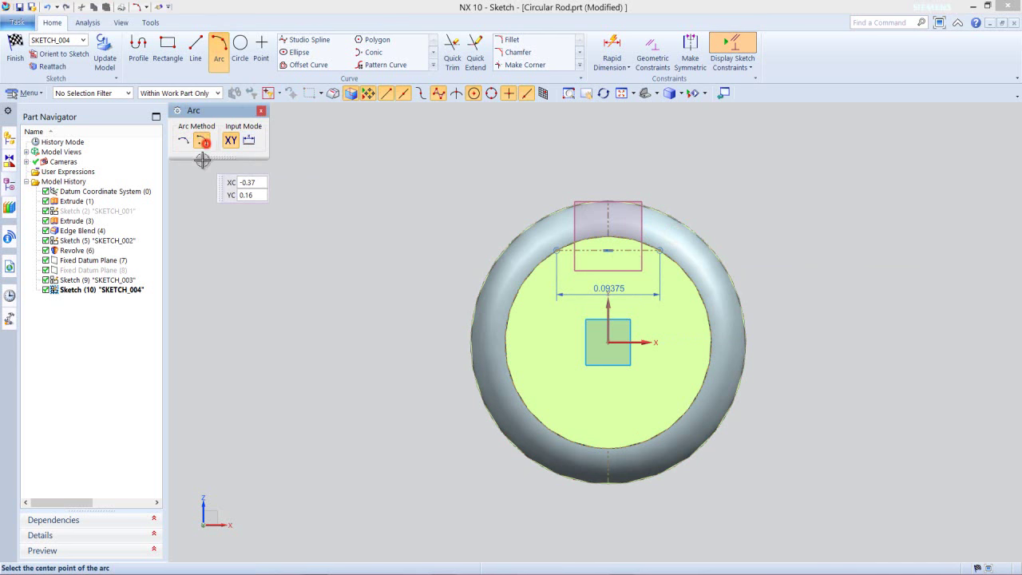
pyautogui.click(608, 343)
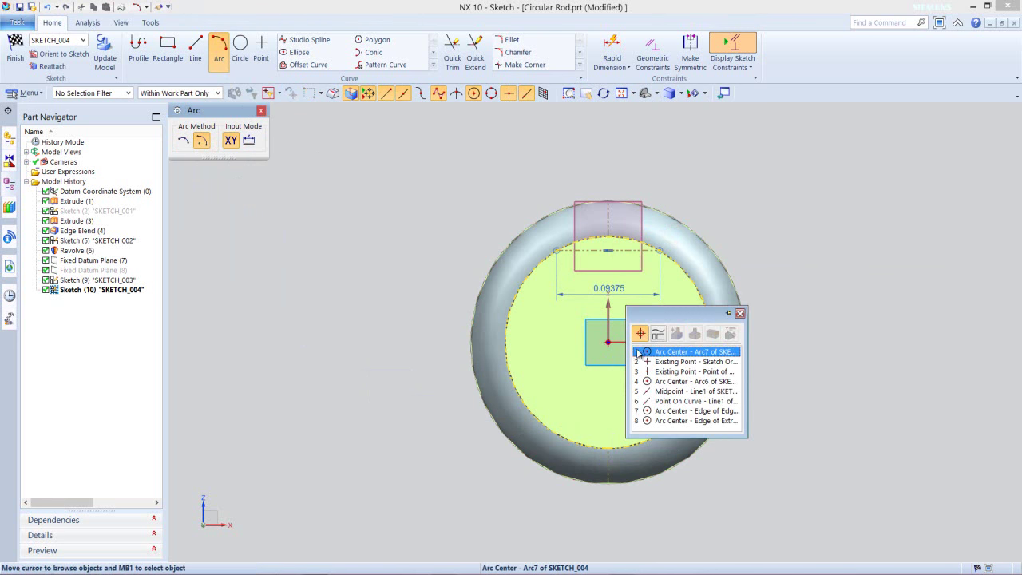
pyautogui.click(651, 355)
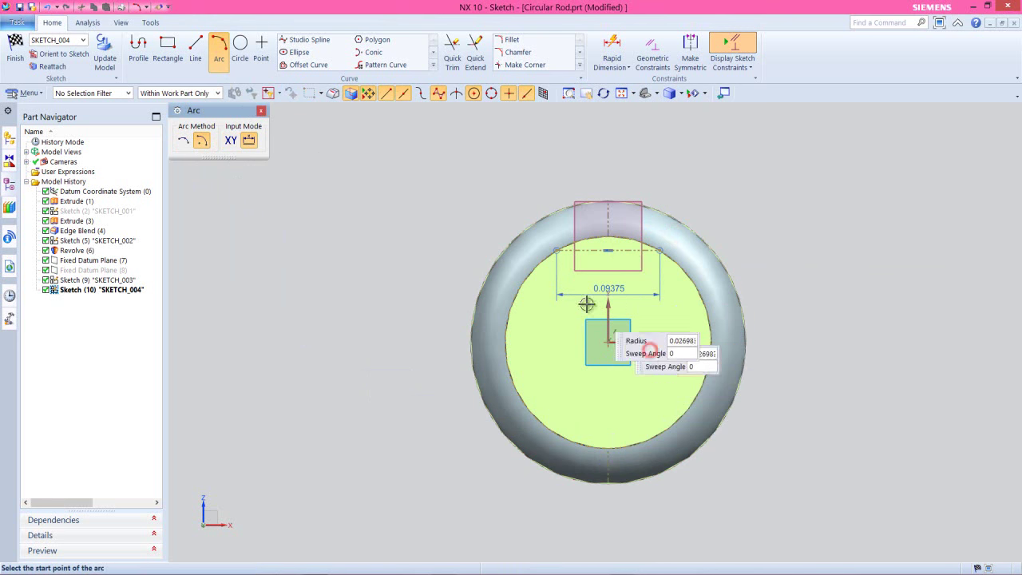
pyautogui.click(556, 250)
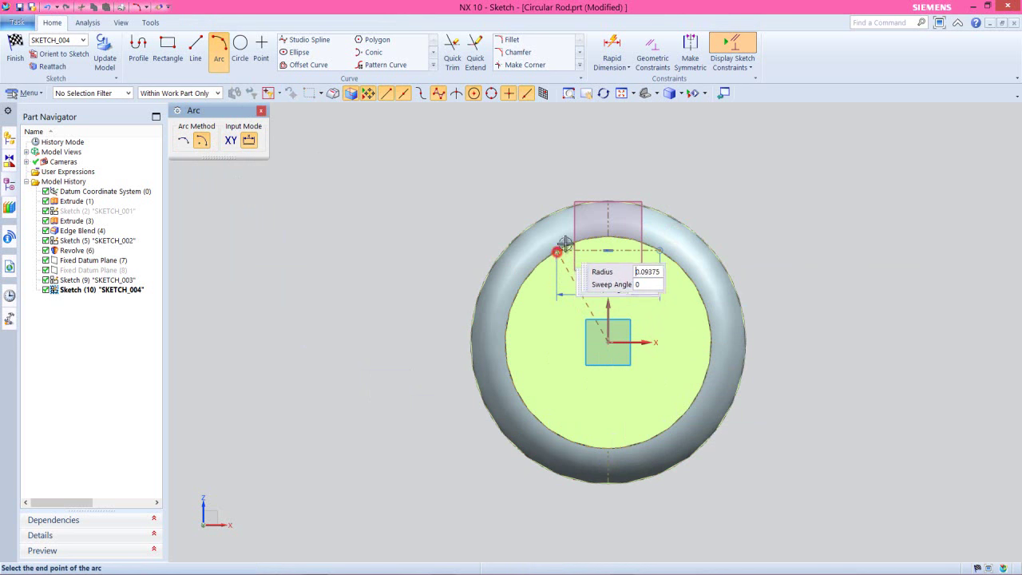
pyautogui.click(659, 250)
pyautogui.press('Escape')
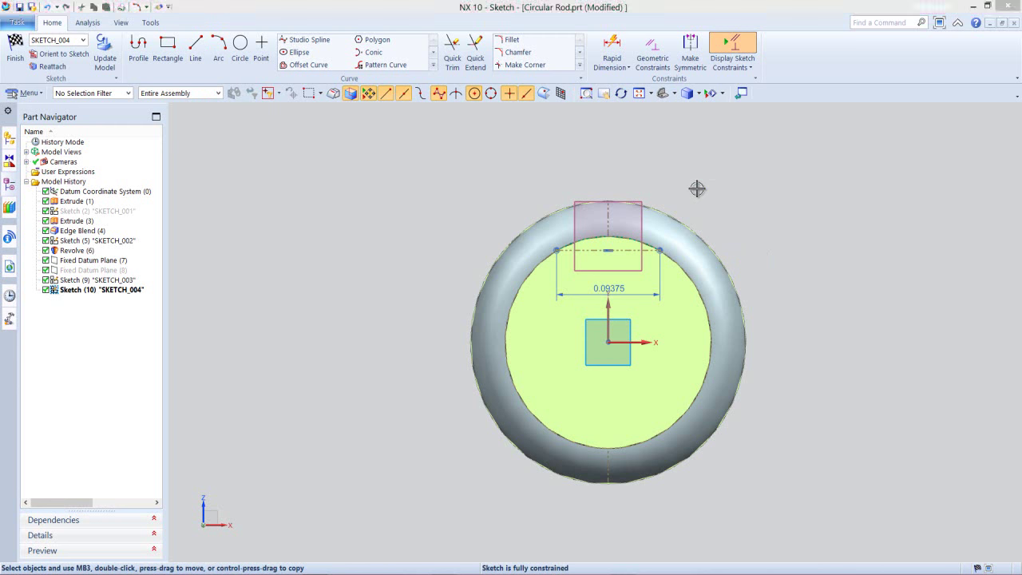
# - Finish the arc sketch and turn off the section clipping of the part
pyautogui.rightClick(697, 188)
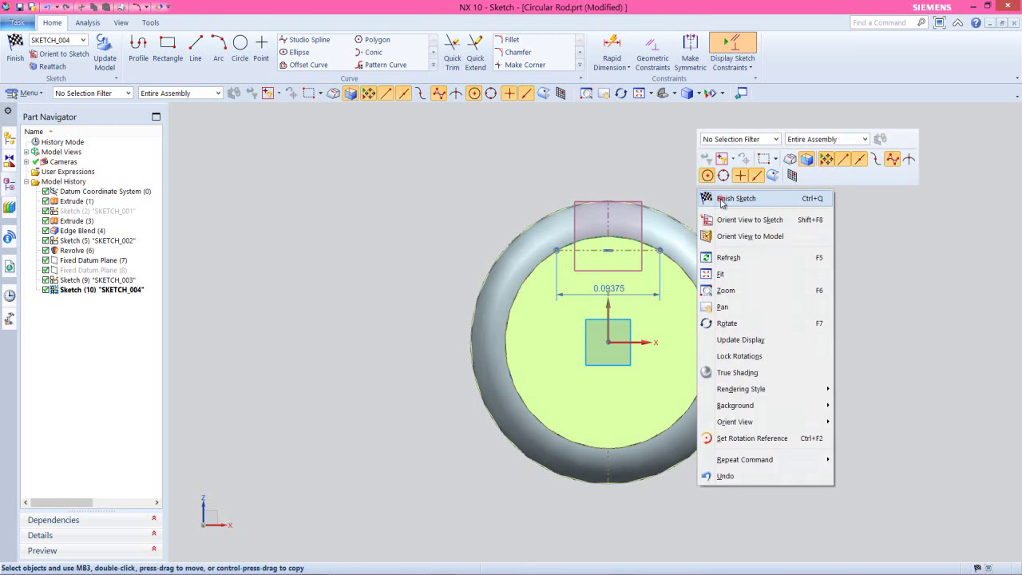
pyautogui.click(721, 199)
pyautogui.rightClick(720, 169)
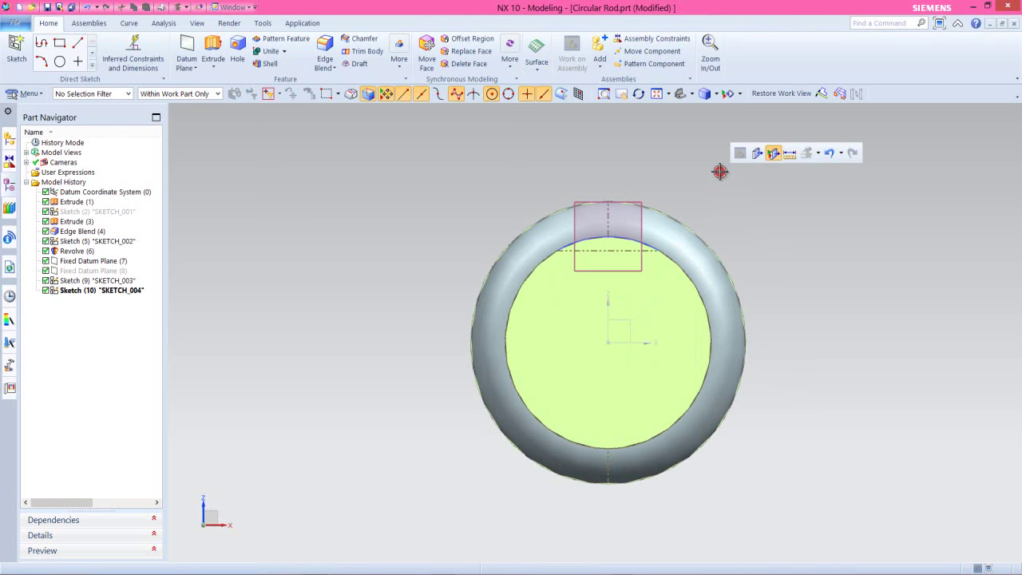
pyautogui.click(773, 157)
# - Create an Inferred datum plane through three points: the profile corner at the cone tip, the arc's left end, and the top point of the rod's offset circle
pyautogui.rightClick(619, 147)
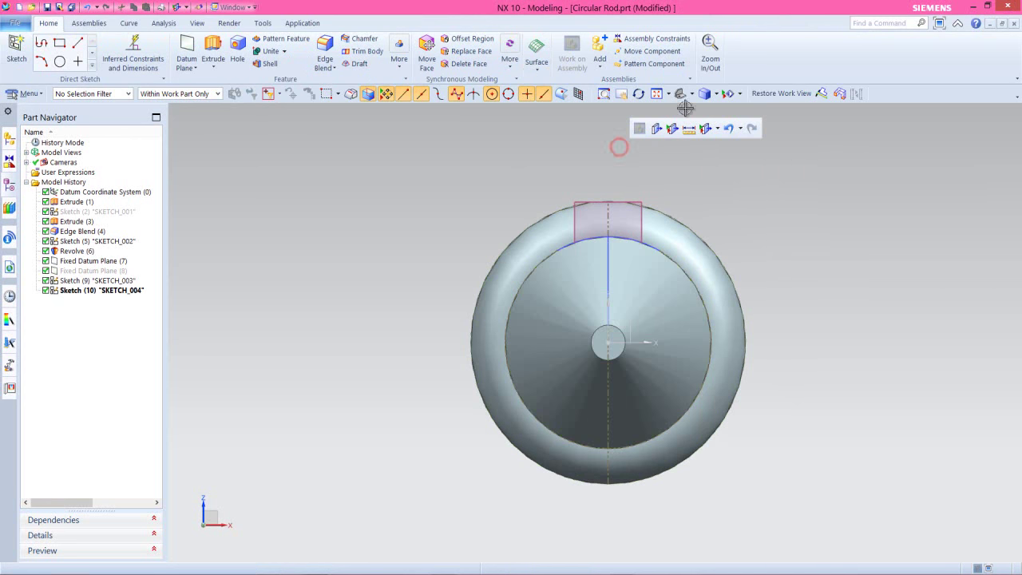
pyautogui.click(684, 124)
pyautogui.click(711, 111)
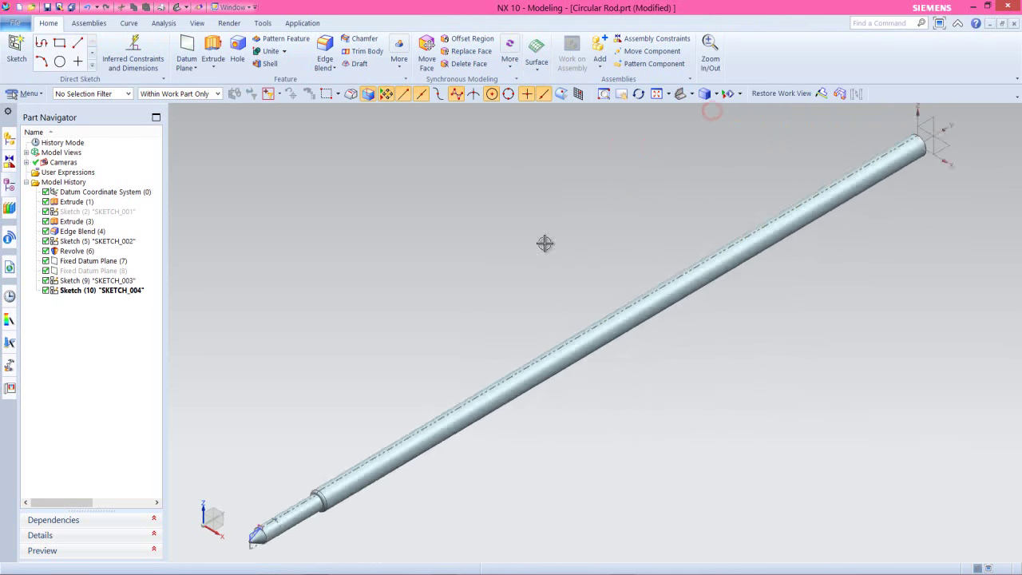
pyautogui.scroll(4, 413, 423)
pyautogui.scroll(5, 443, 403)
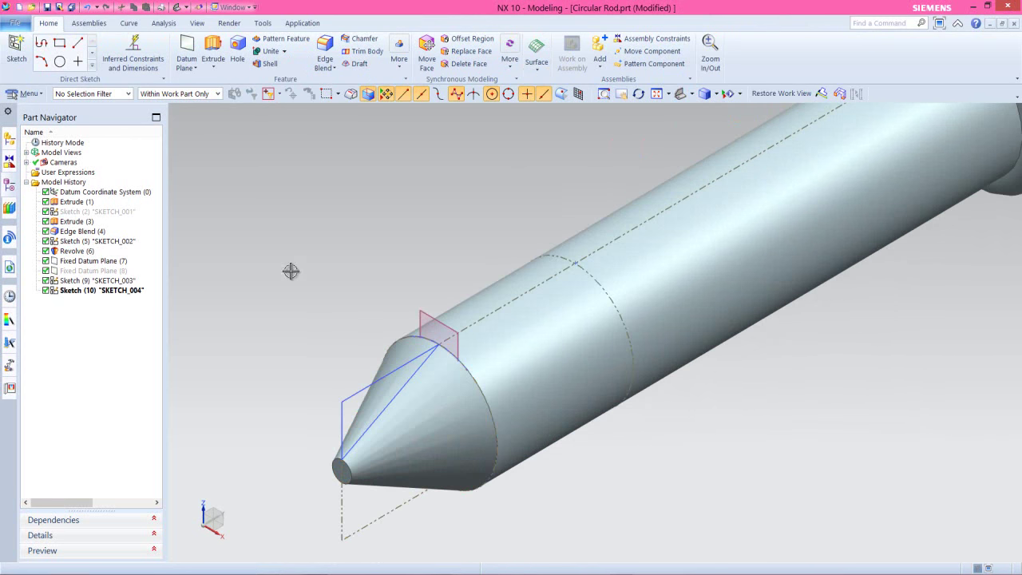
pyautogui.click(186, 47)
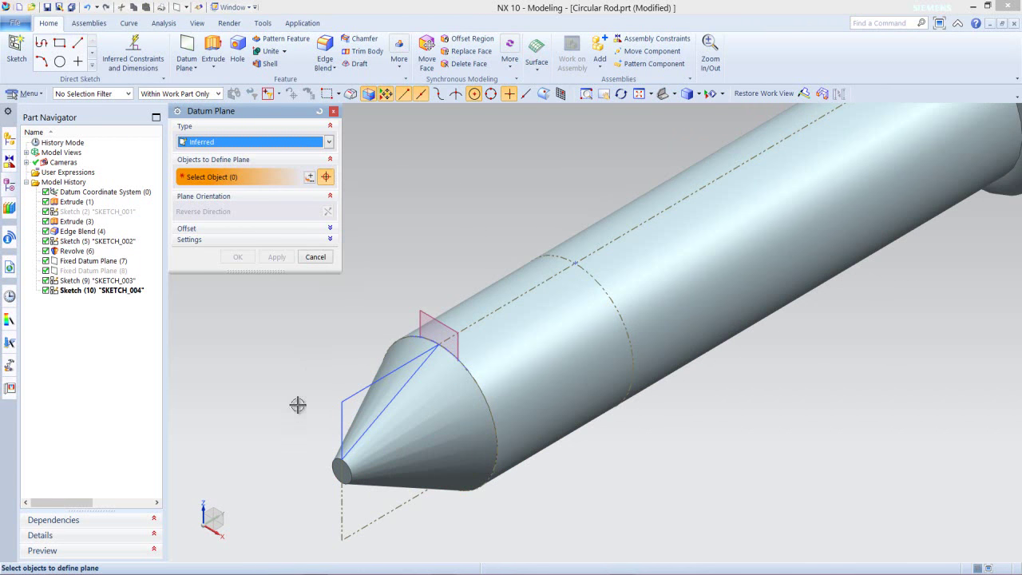
pyautogui.scroll(5, 299, 439)
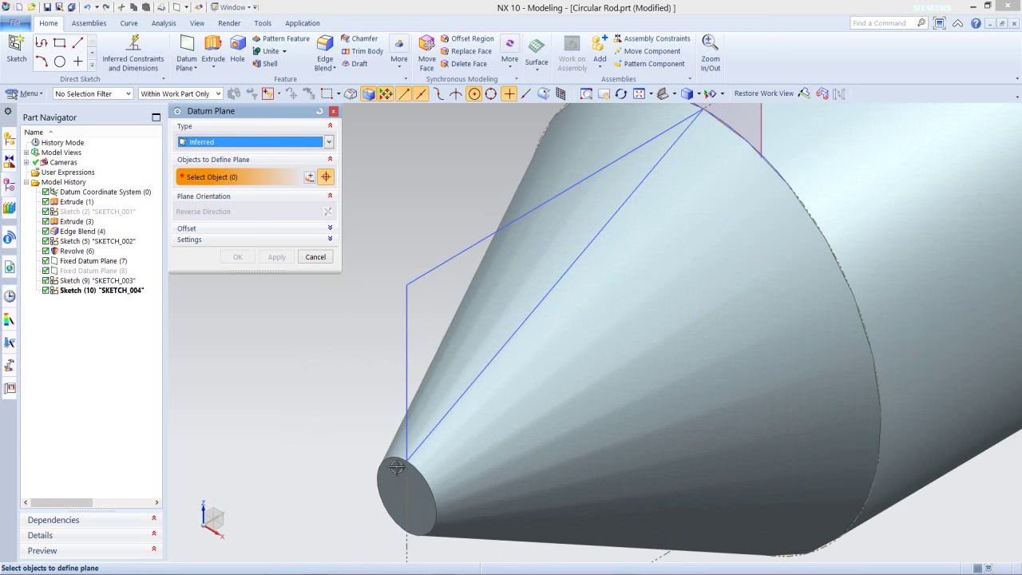
pyautogui.click(396, 467)
pyautogui.scroll(-3, 372, 423)
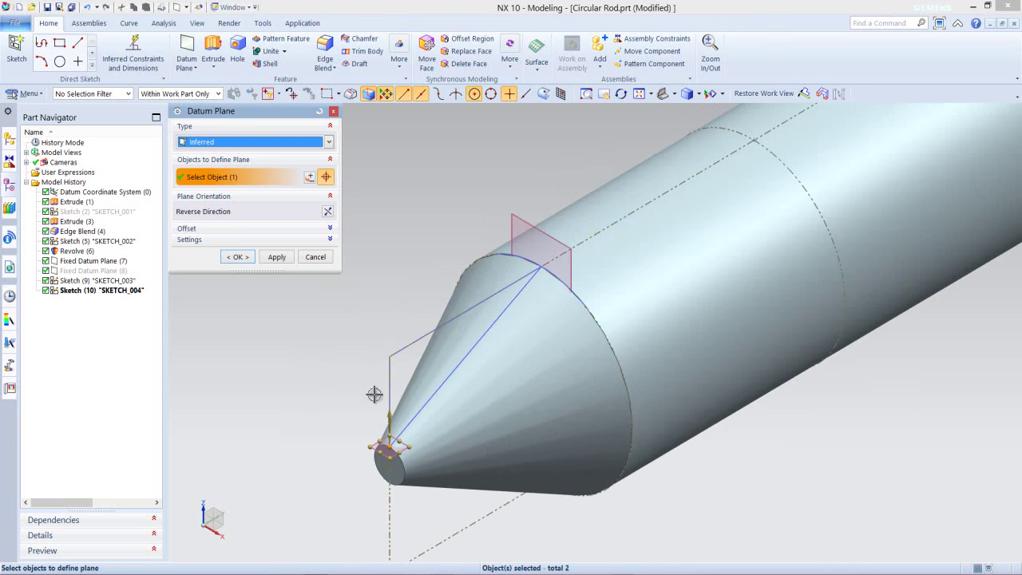
pyautogui.scroll(2, 479, 240)
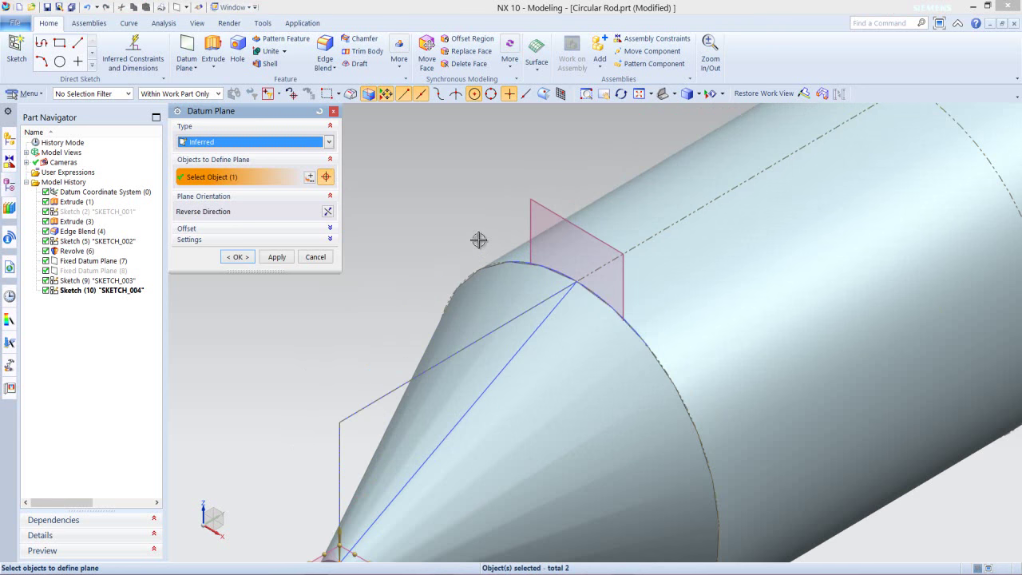
pyautogui.click(515, 263)
pyautogui.scroll(-2, 432, 289)
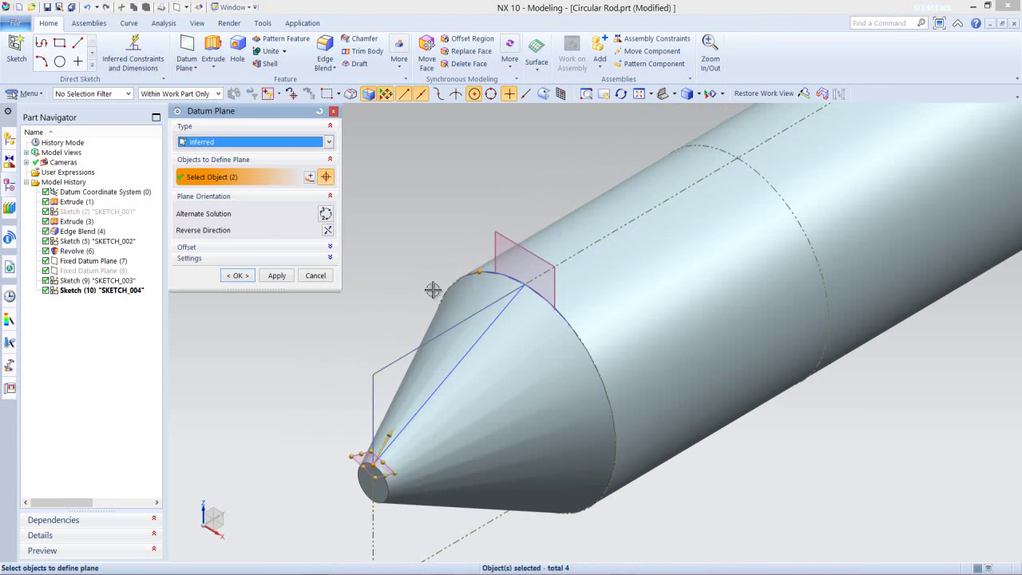
pyautogui.click(735, 155)
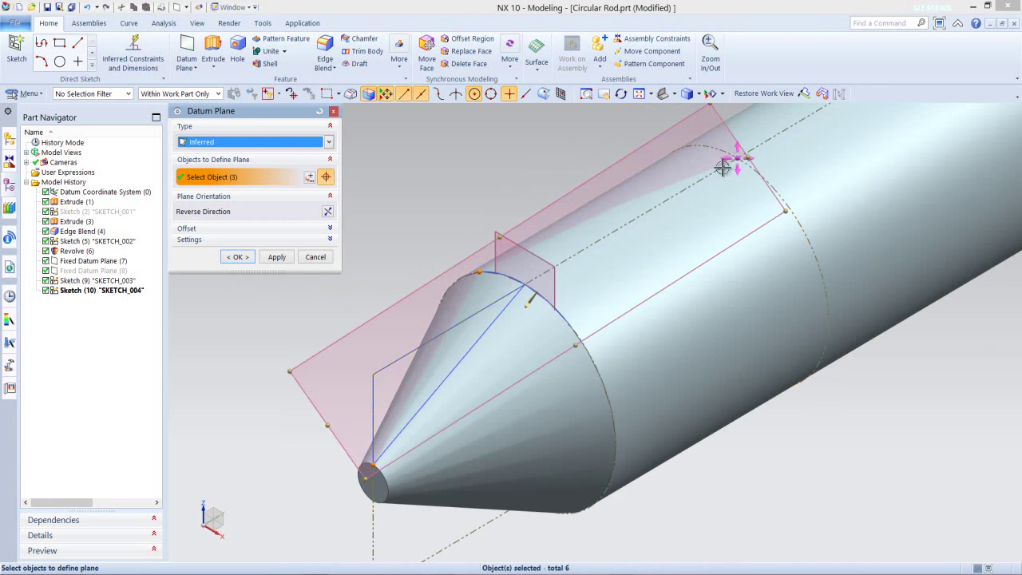
pyautogui.click(237, 257)
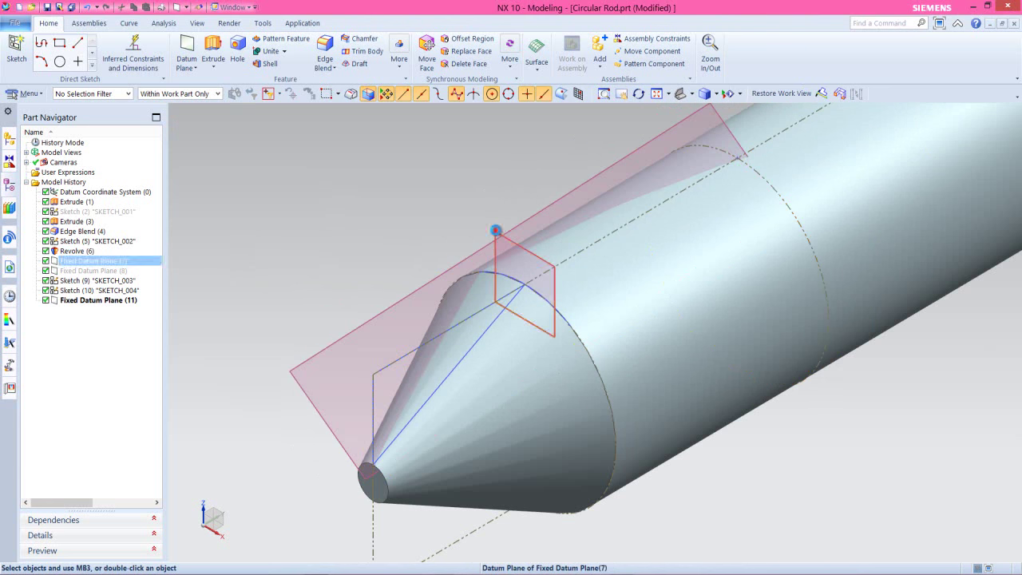
# - Hide the small datum plane at the cone base and reopen the cone profile sketch SKETCH_002 for editing
pyautogui.click(496, 229)
pyautogui.click(550, 212)
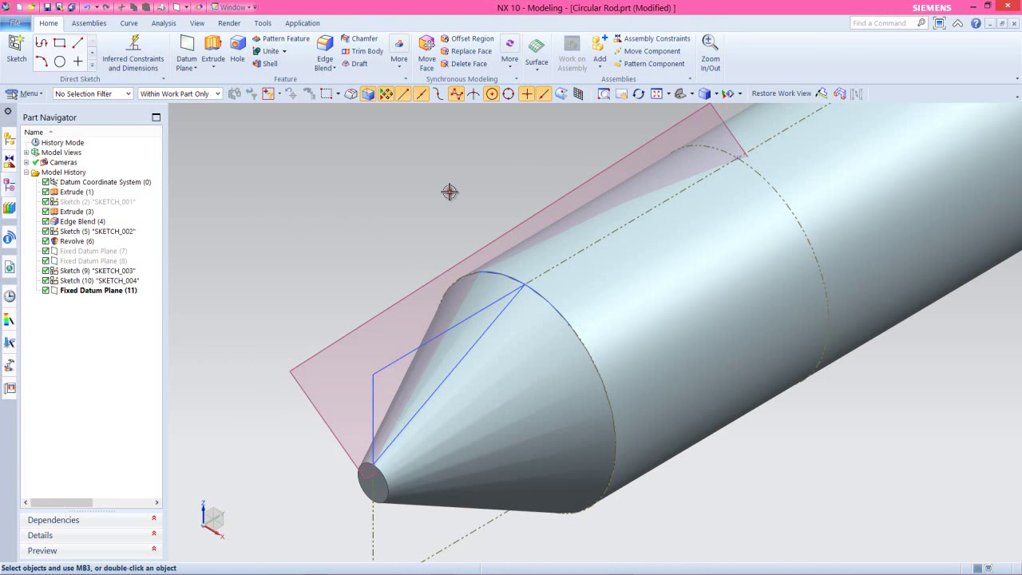
pyautogui.click(400, 360)
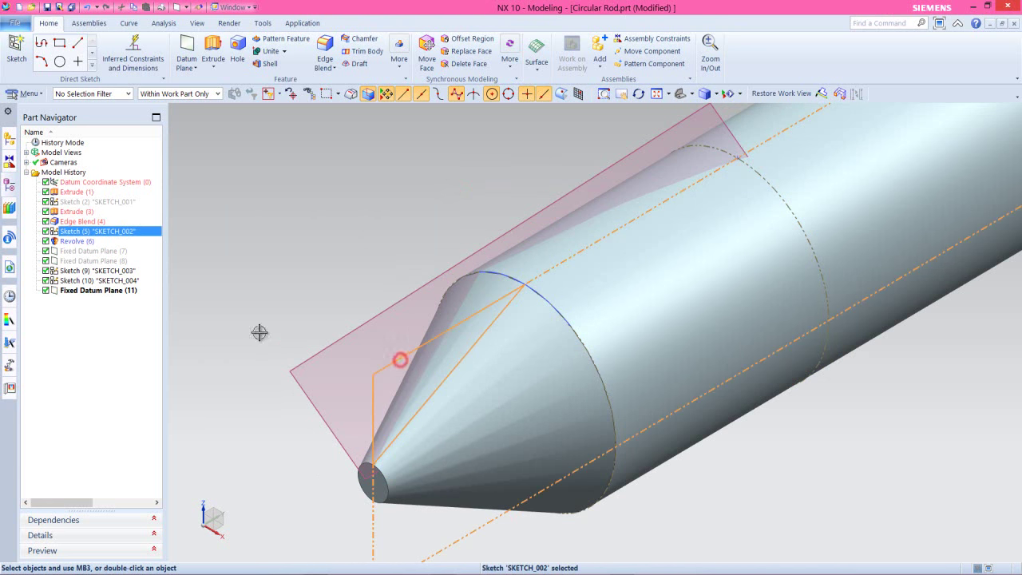
pyautogui.rightClick(58, 232)
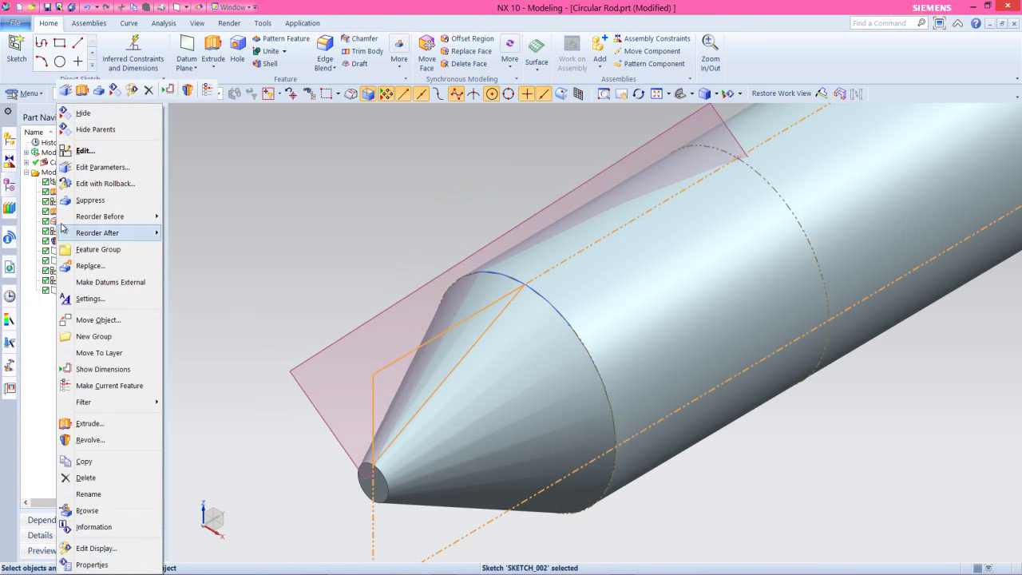
pyautogui.click(79, 151)
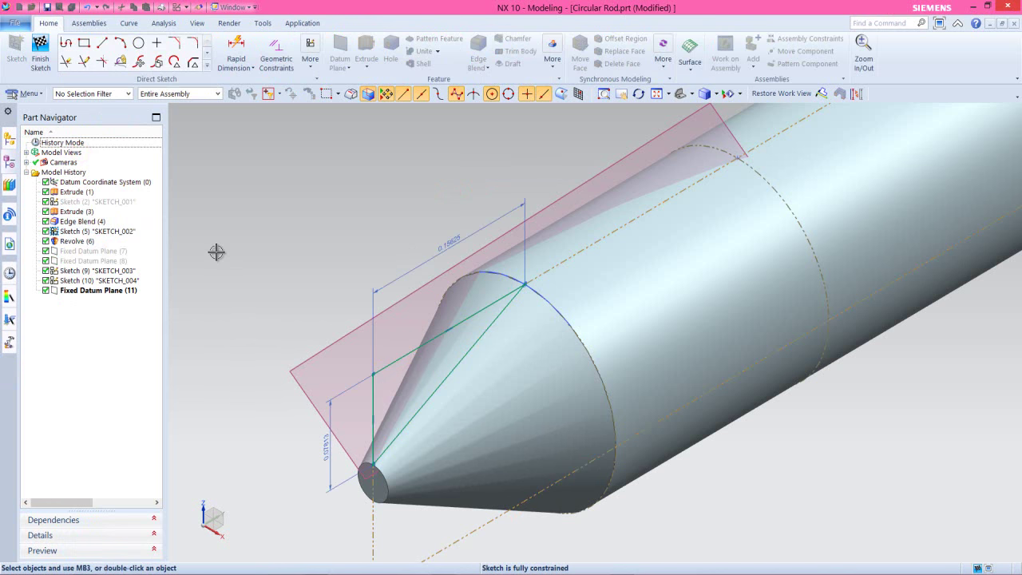
# - Add a sketch point at the profile's corner on the cone tip and finish the sketch
pyautogui.click(156, 46)
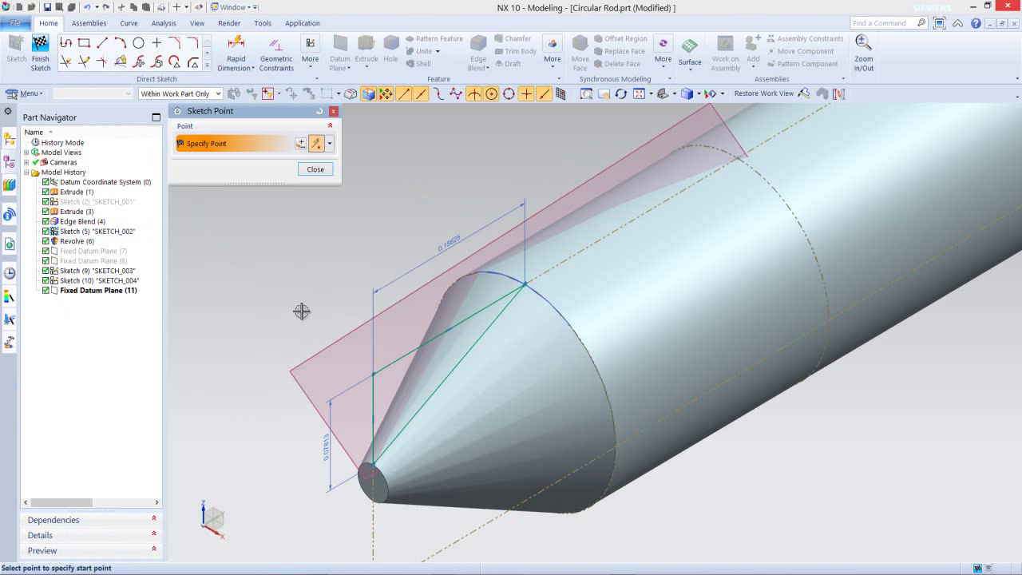
pyautogui.click(372, 465)
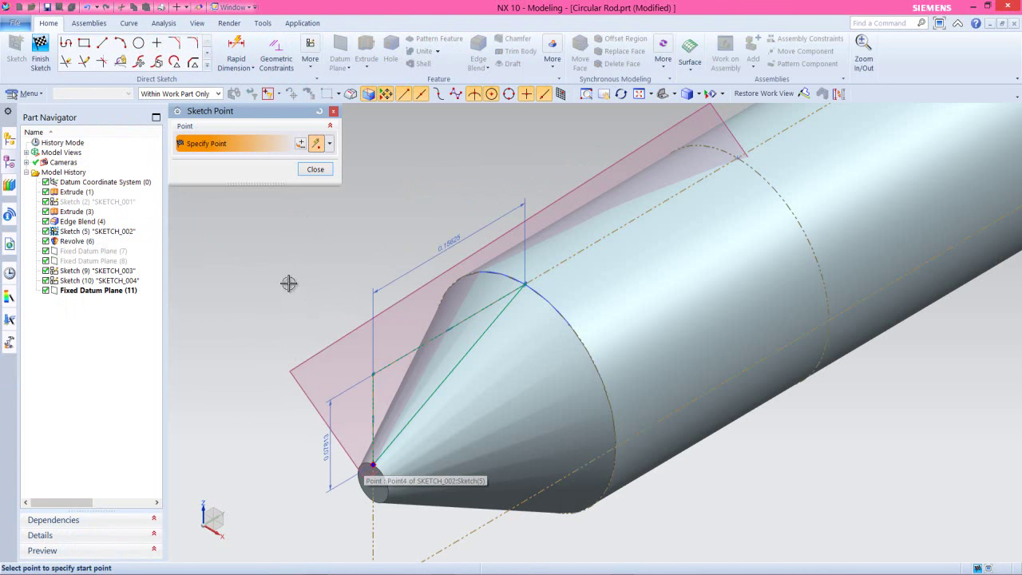
pyautogui.press('Escape')
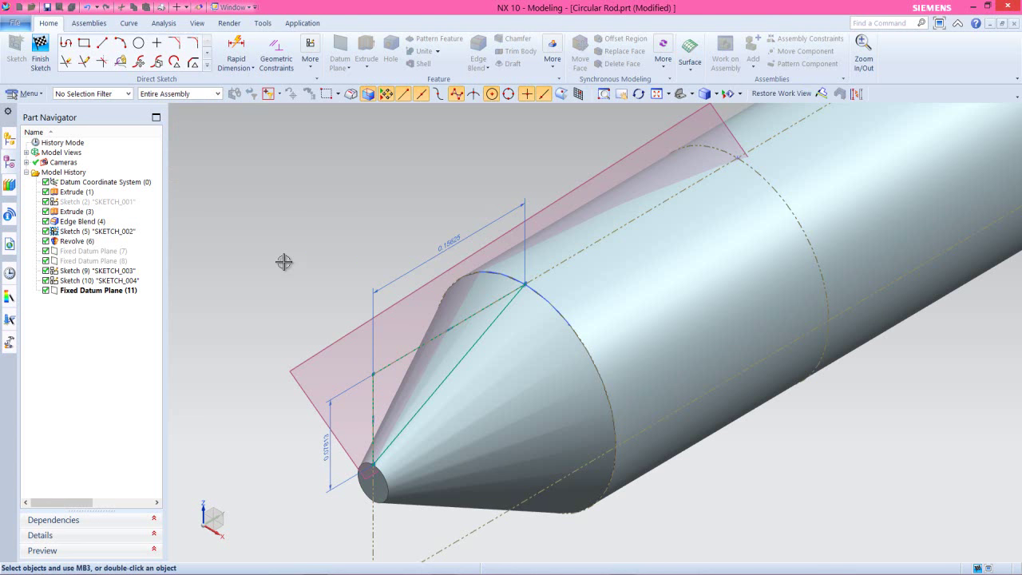
pyautogui.rightClick(339, 222)
pyautogui.click(359, 231)
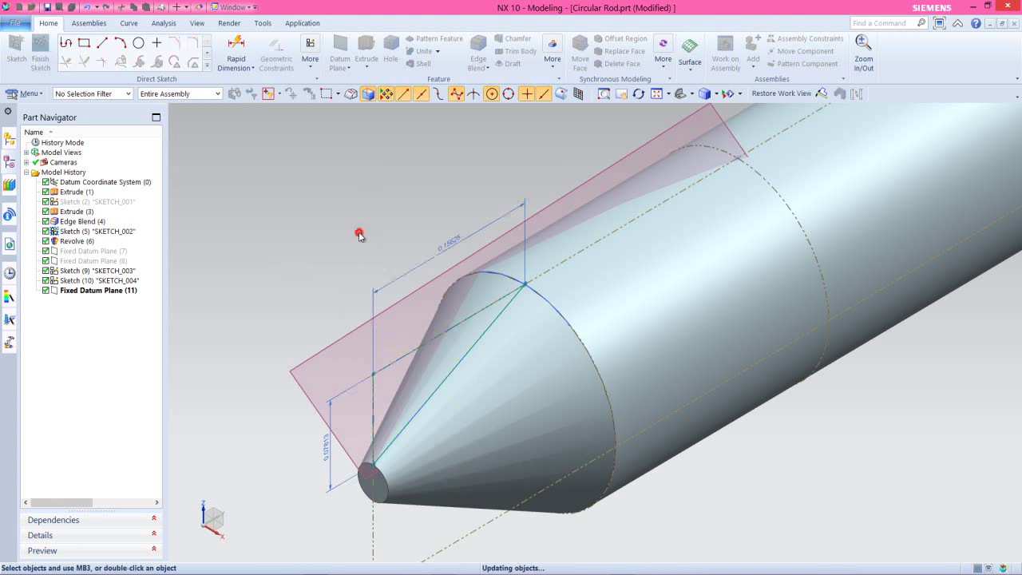
# - Edit the arc sketch SKETCH_004, add a sketch point at each end of the arc, and finish the sketch
pyautogui.click(483, 268)
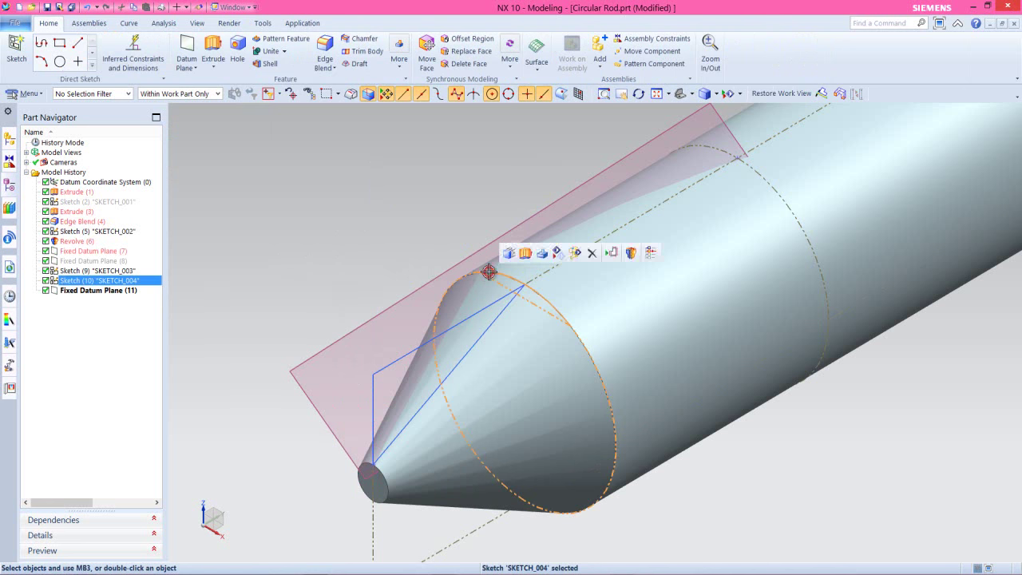
pyautogui.rightClick(63, 283)
pyautogui.click(93, 150)
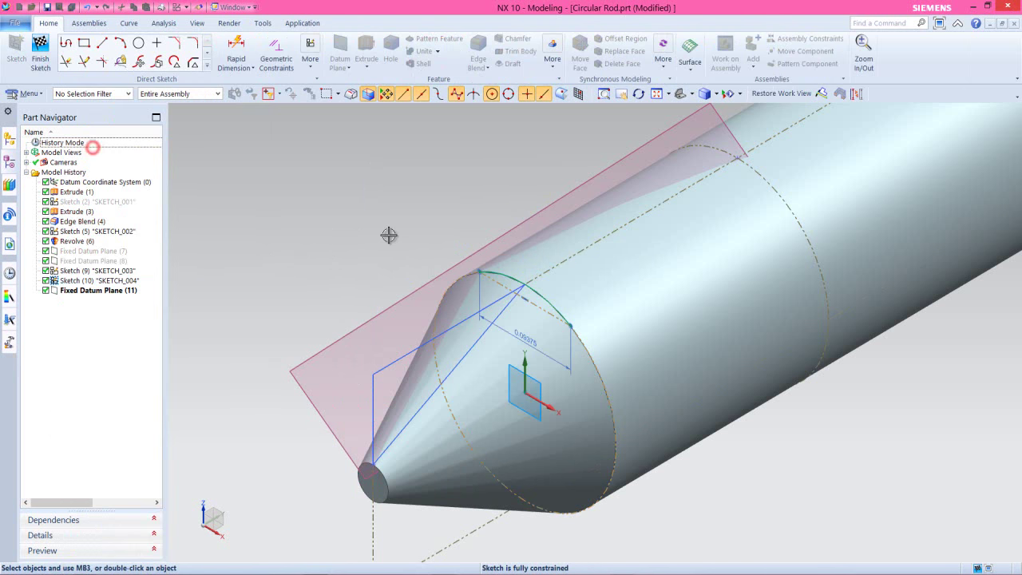
pyautogui.click(157, 46)
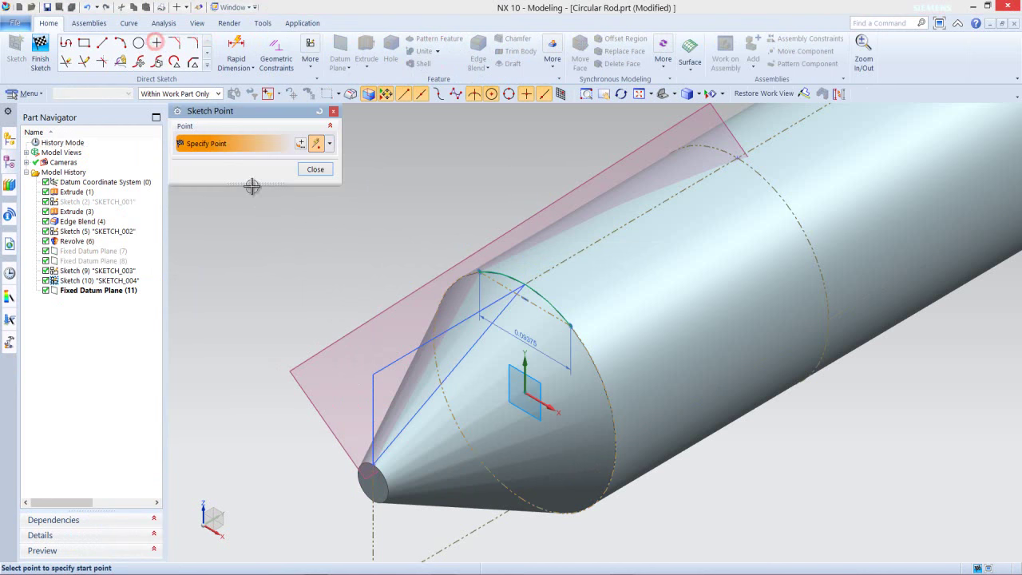
pyautogui.click(478, 273)
pyautogui.click(571, 326)
pyautogui.middleClick(346, 246)
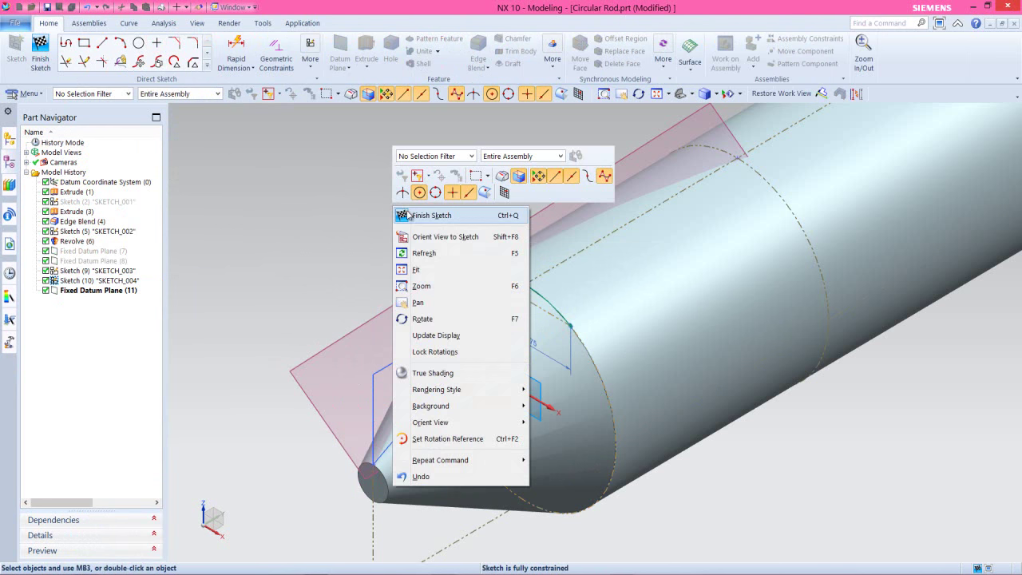
pyautogui.click(407, 214)
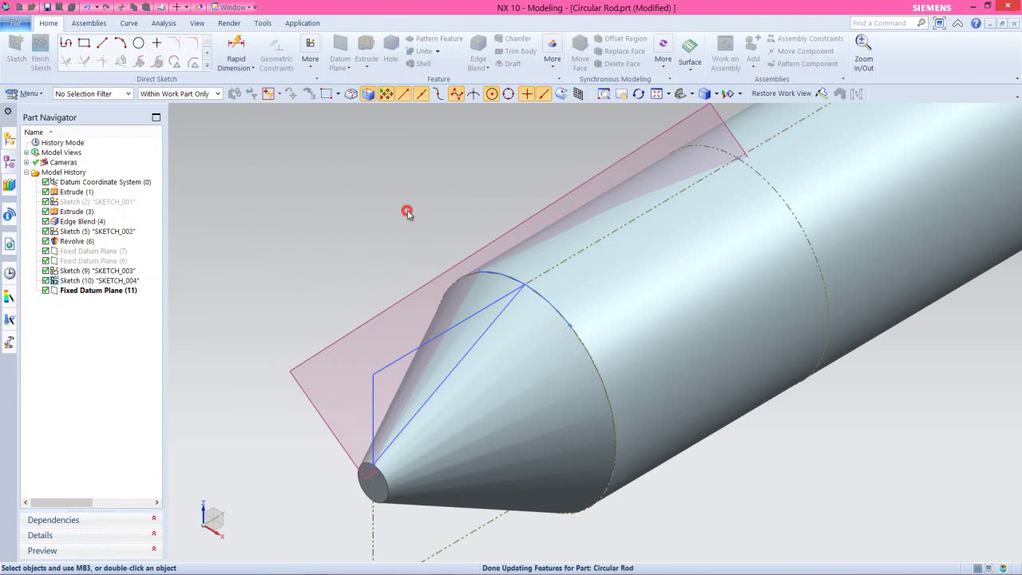
# - Create a sketch on the three-point datum plane and leave the Profile tool without drawing
pyautogui.click(361, 333)
pyautogui.click(360, 333)
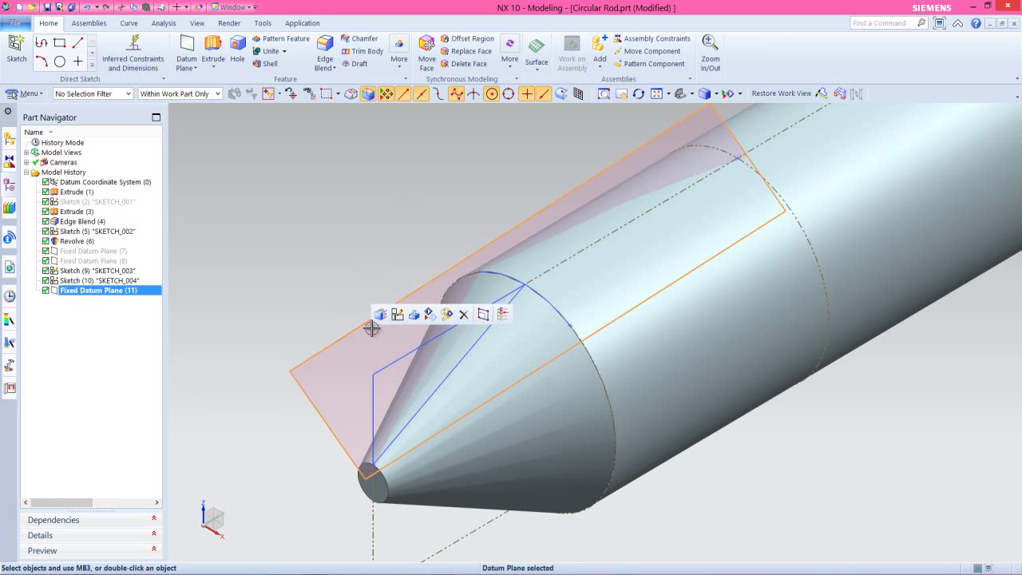
pyautogui.click(396, 316)
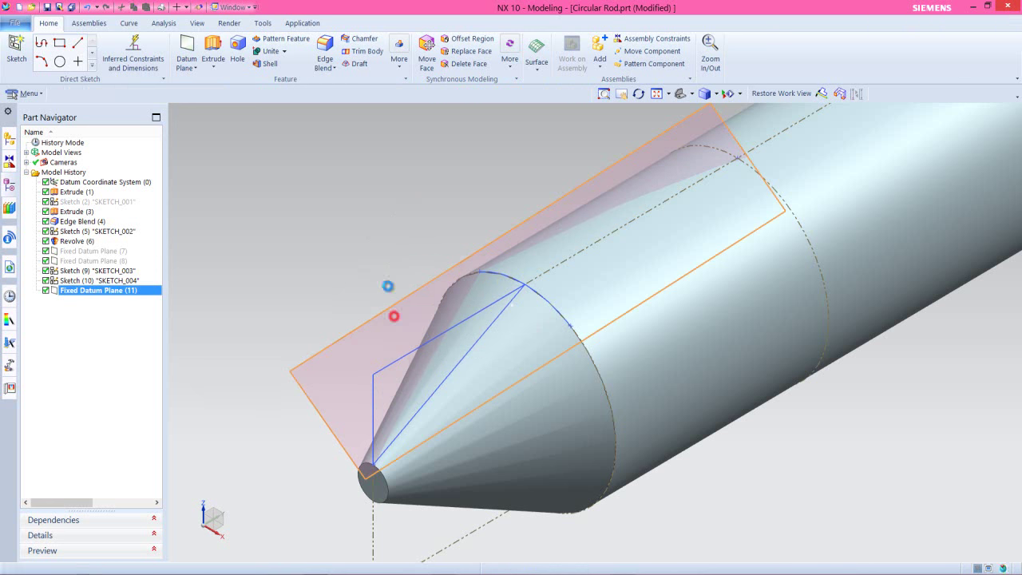
pyautogui.click(280, 264)
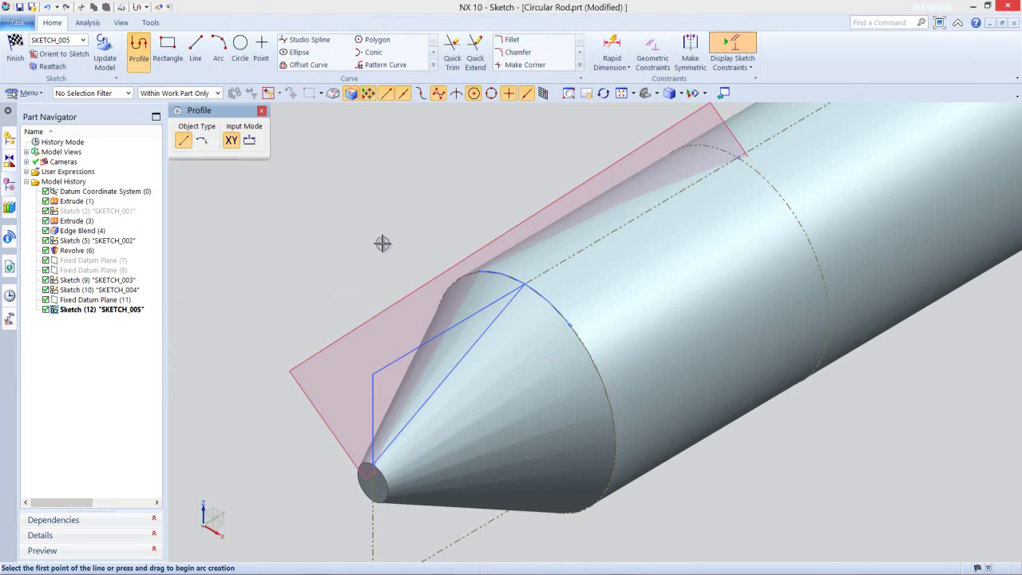
pyautogui.press('Escape')
# - Project the cone-tip corner point, the arc's left end point and the top point of the rod's offset circle into the sketch
pyautogui.click(432, 64)
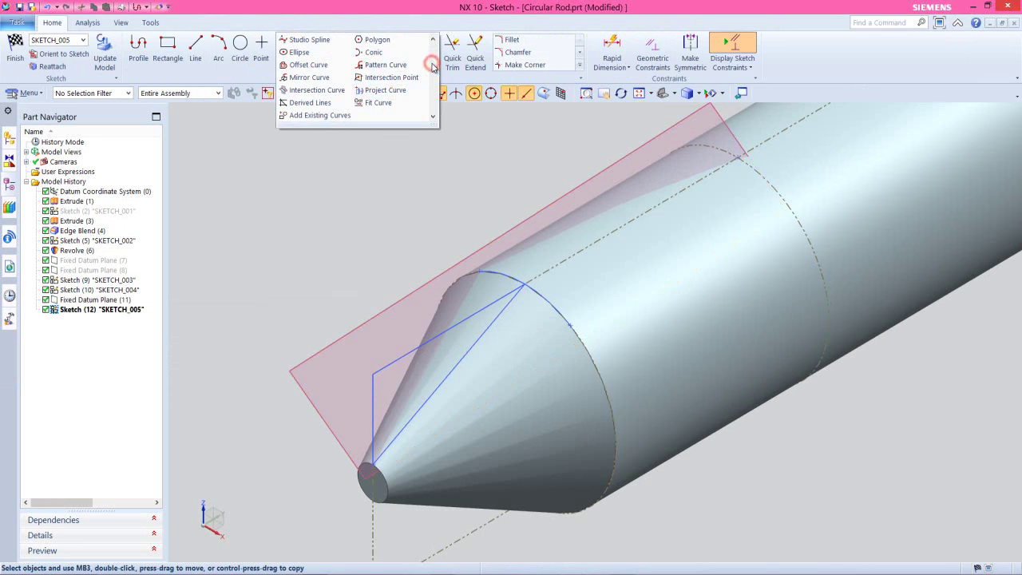
pyautogui.click(390, 91)
pyautogui.click(325, 320)
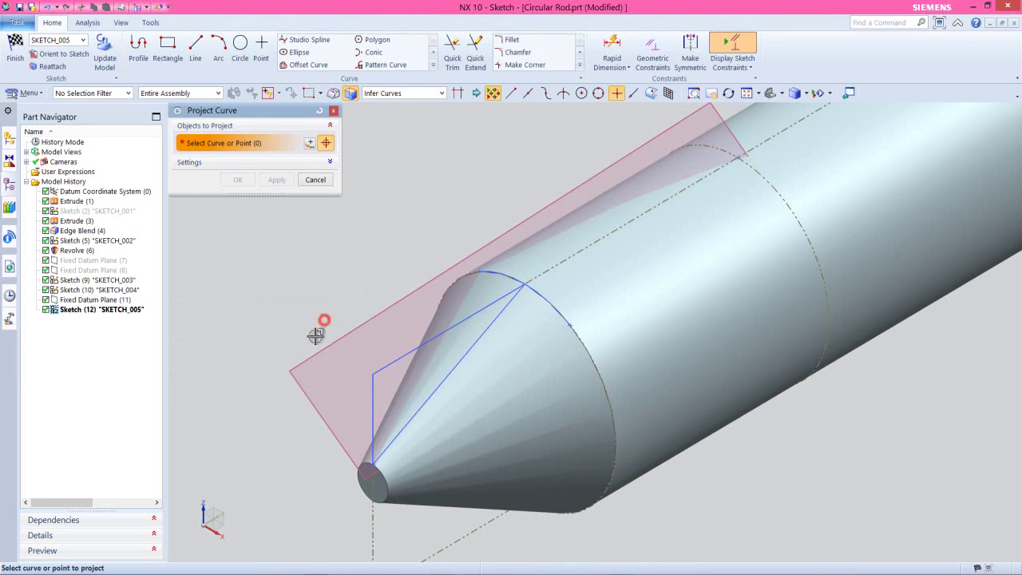
pyautogui.click(371, 463)
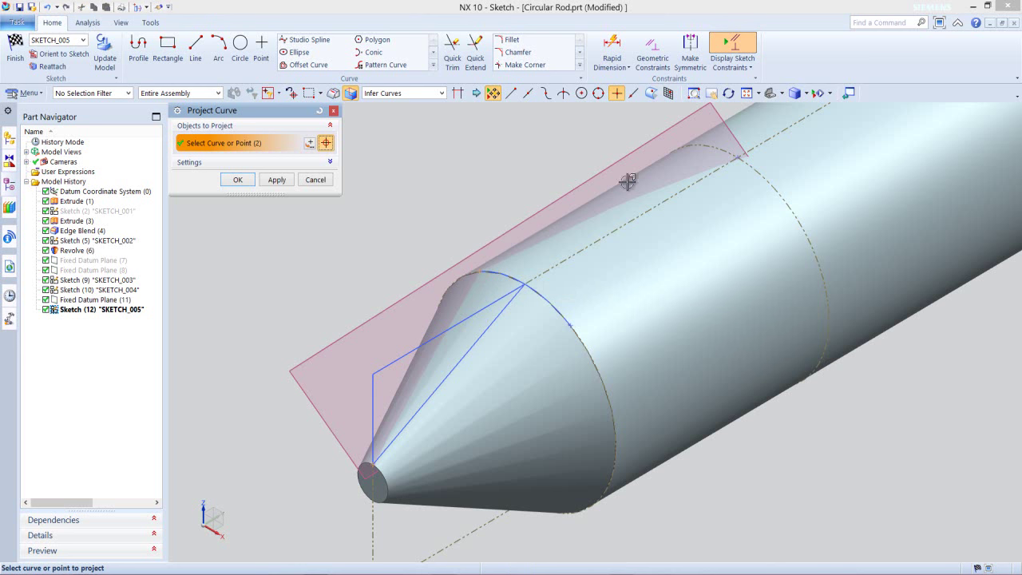
pyautogui.click(739, 156)
pyautogui.click(239, 180)
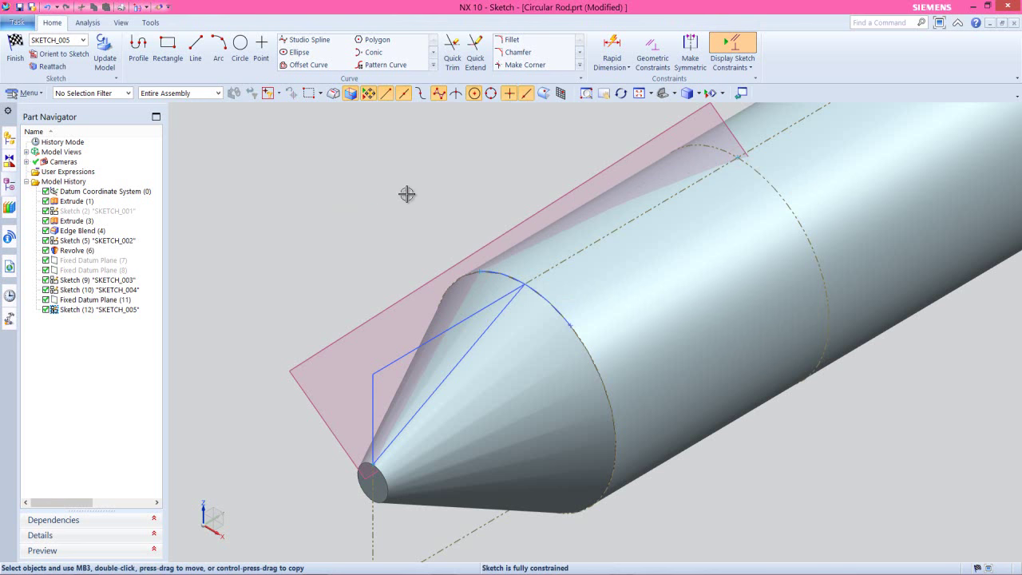
# - Draw a line from the projected cone-tip point to the projected point at the arc's left end
pyautogui.click(199, 48)
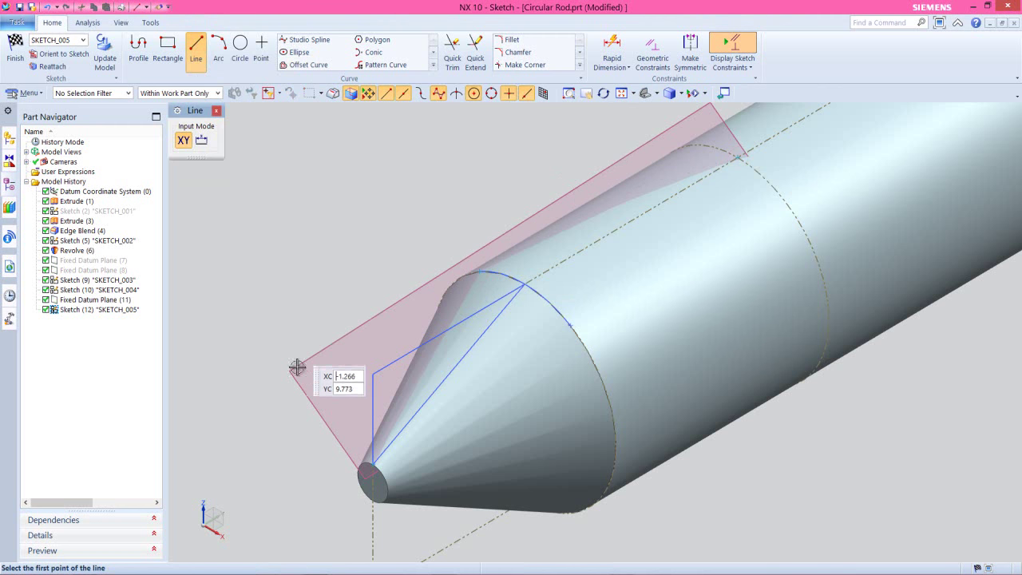
pyautogui.scroll(3, 385, 478)
pyautogui.scroll(2, 385, 477)
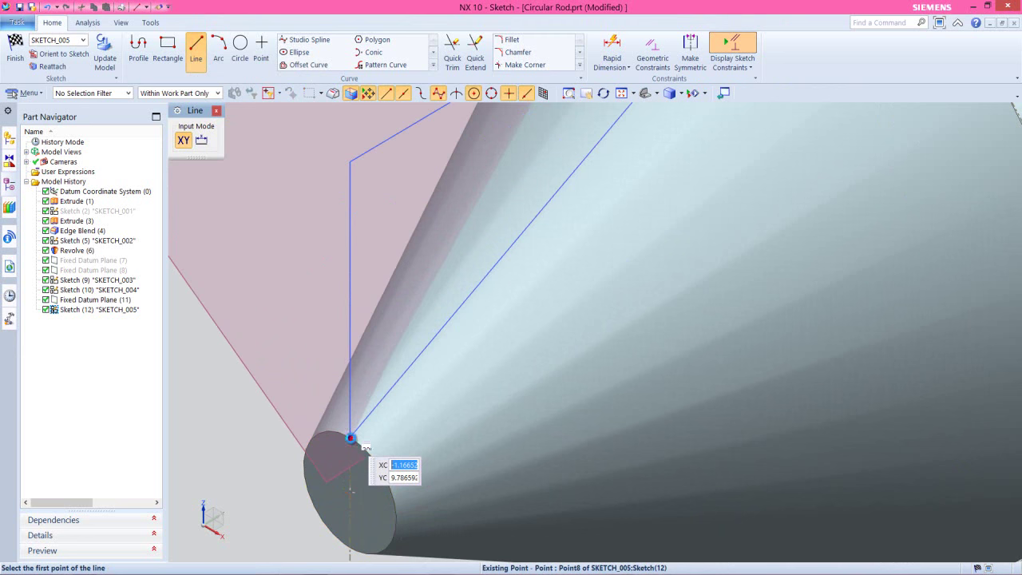
pyautogui.click(351, 438)
pyautogui.scroll(-3, 351, 441)
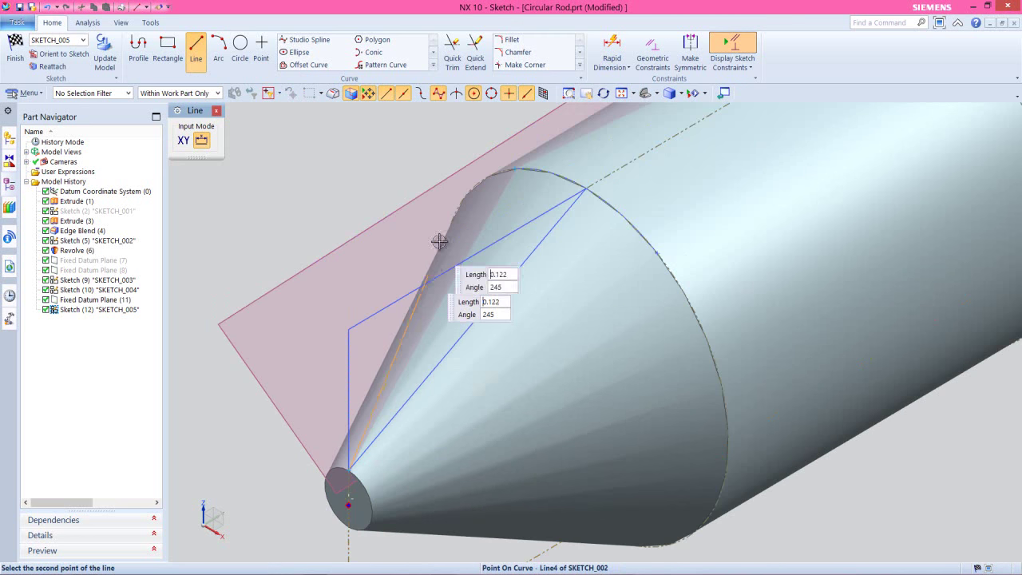
pyautogui.scroll(2, 493, 162)
pyautogui.scroll(2, 500, 160)
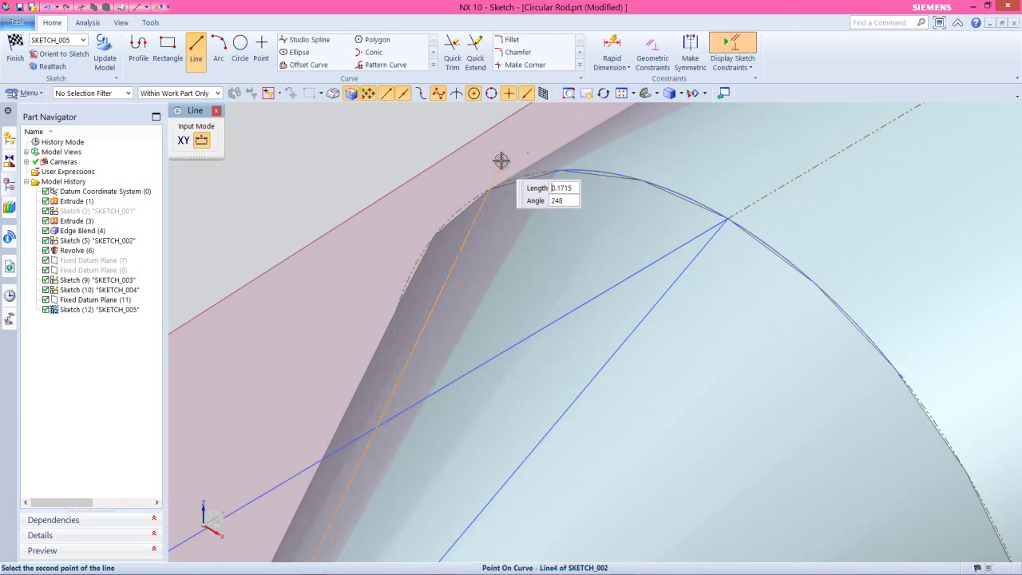
pyautogui.click(554, 168)
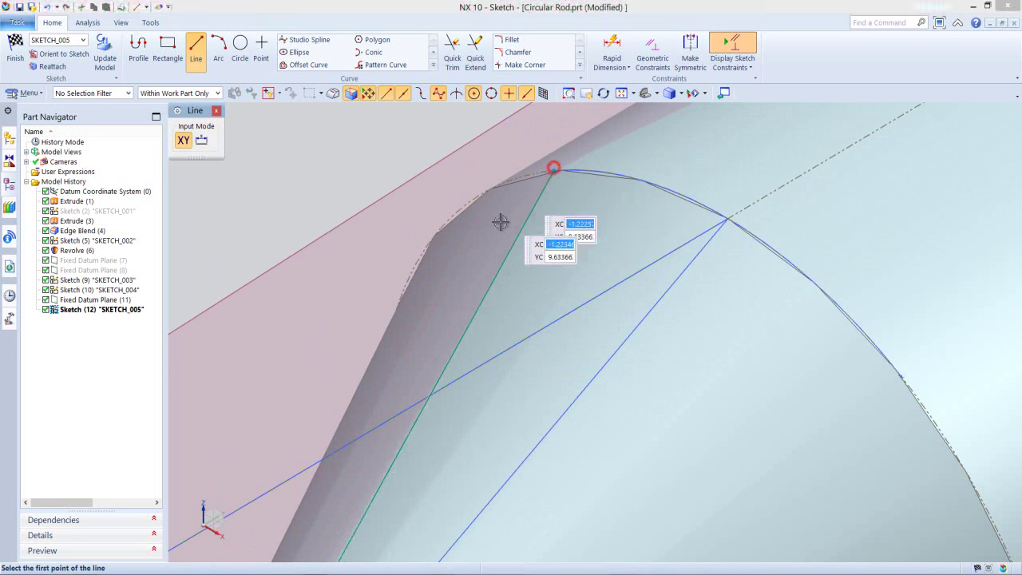
# - Draw a line from the arc's left end to the projected top point of the rod's offset circle
pyautogui.scroll(-3, 468, 239)
pyautogui.scroll(3, 503, 212)
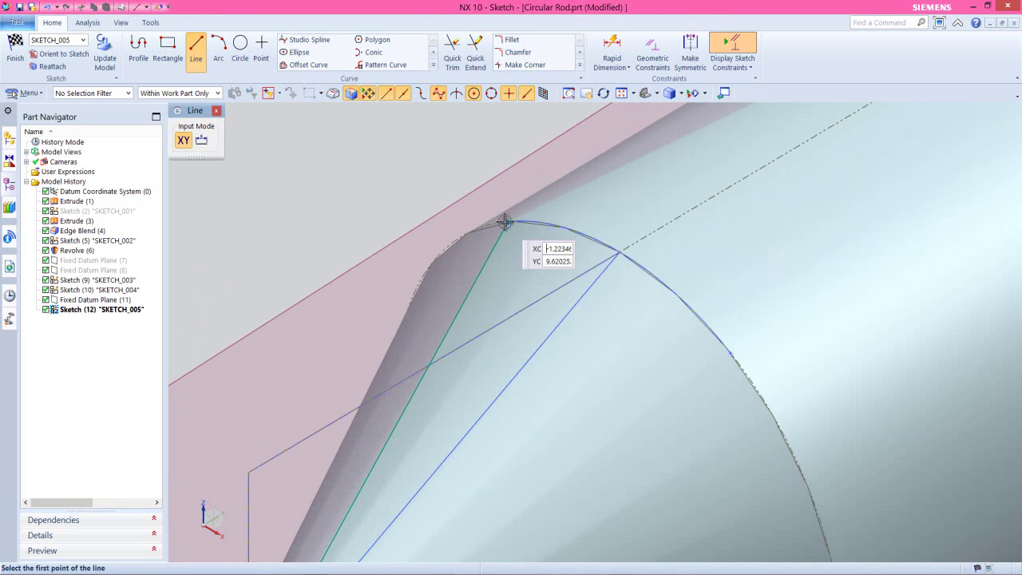
pyautogui.click(506, 221)
pyautogui.scroll(-4, 481, 278)
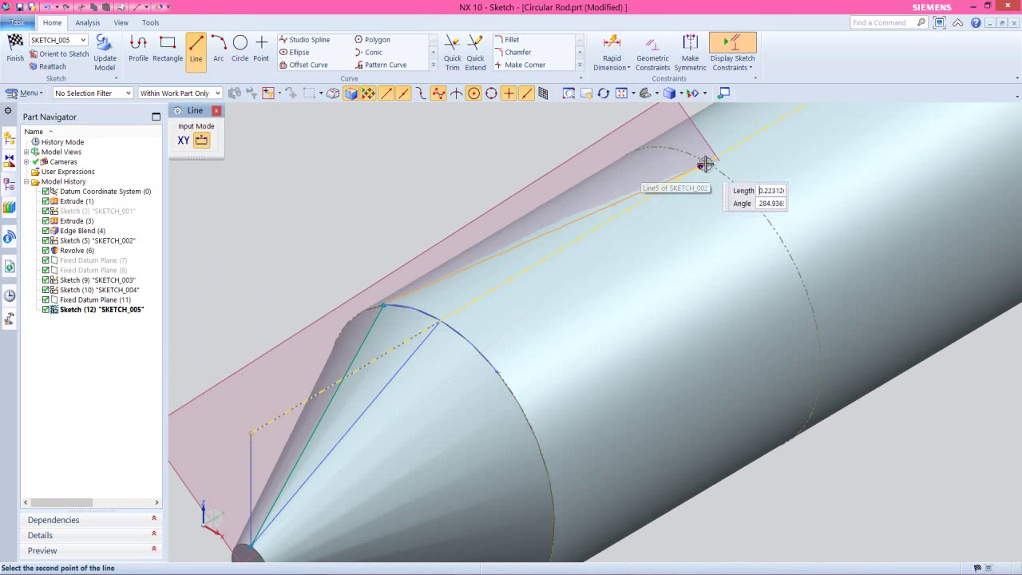
pyautogui.scroll(3, 711, 168)
pyautogui.scroll(1, 710, 168)
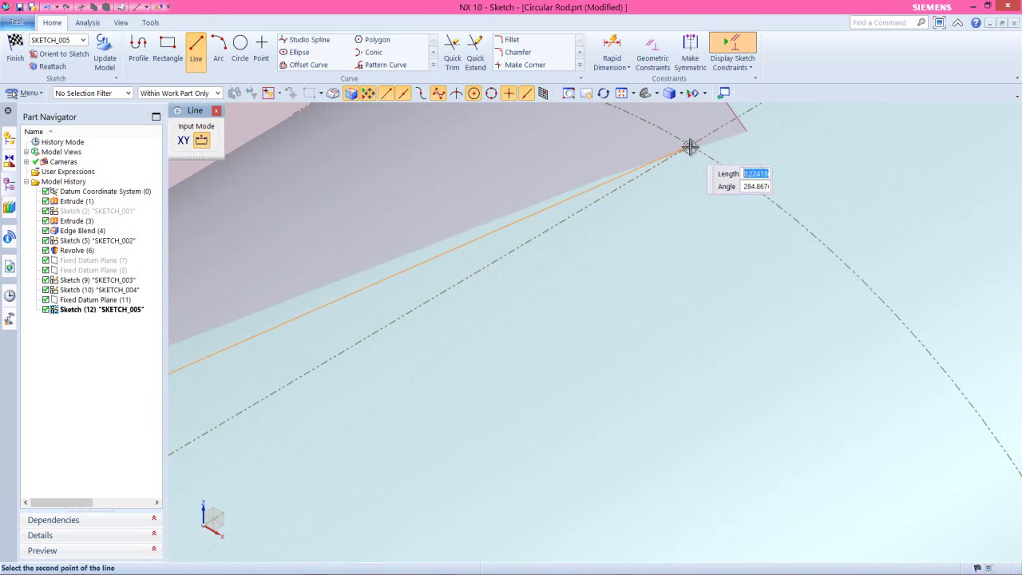
pyautogui.click(691, 146)
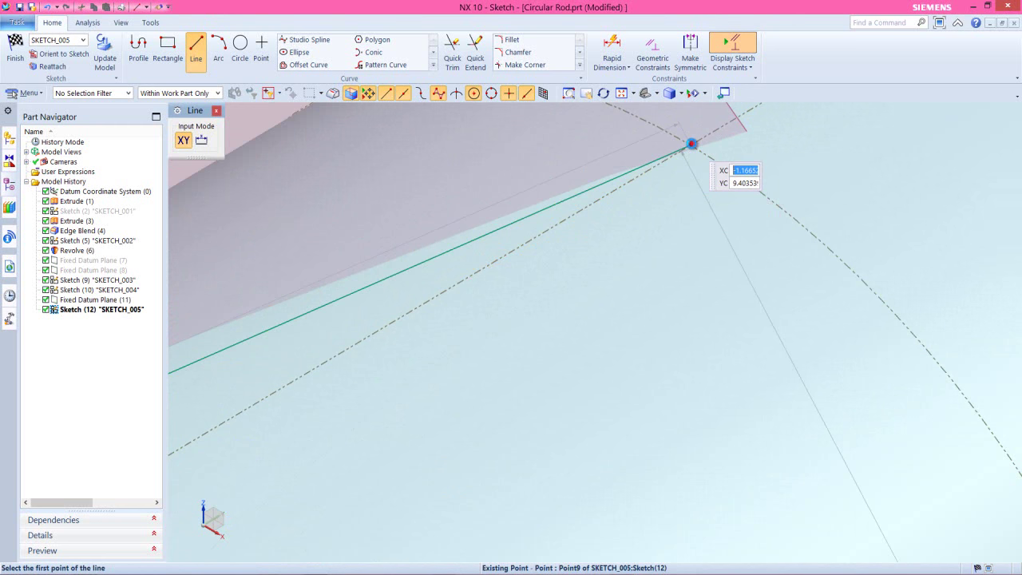
# - Close the triangle with a line from the offset circle's top point back to the cone-tip point
pyautogui.click(692, 145)
pyautogui.scroll(-4, 694, 178)
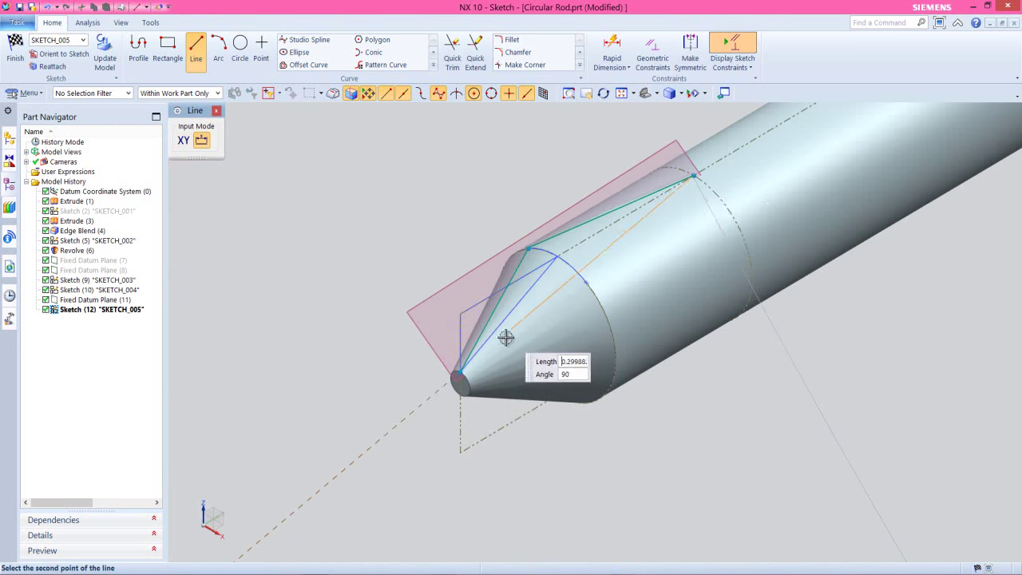
pyautogui.scroll(4, 466, 365)
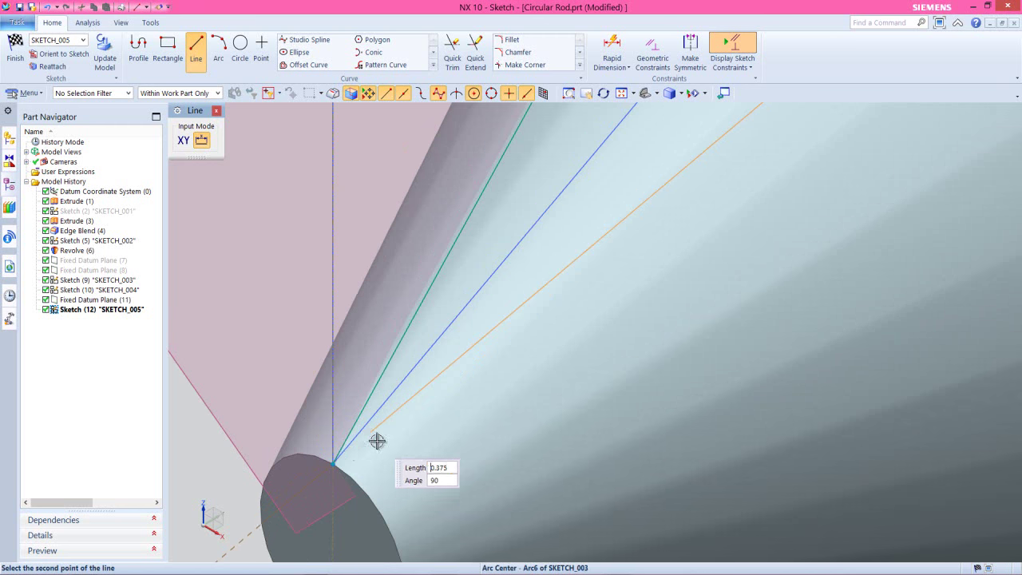
pyautogui.click(332, 460)
pyautogui.press('Escape')
# - Make the triangle line's stray endpoint coincident with the projected point at the arc's left end
pyautogui.scroll(-3, 403, 423)
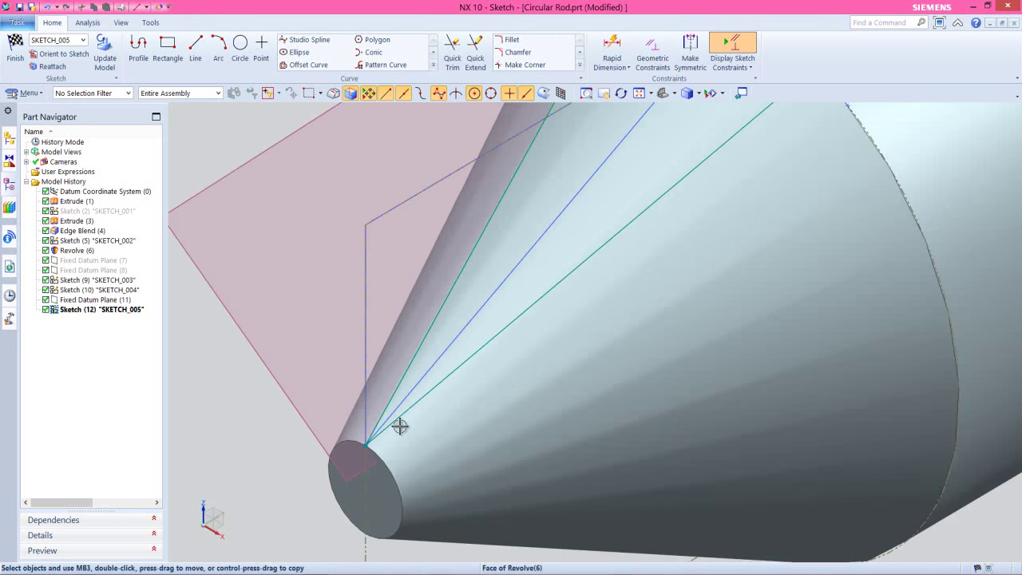
pyautogui.scroll(-3, 400, 426)
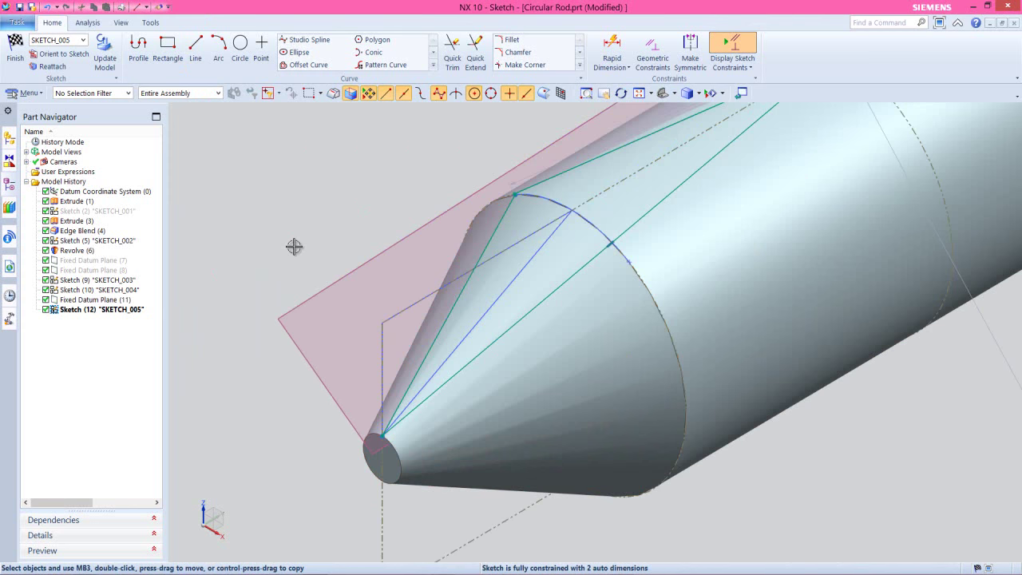
pyautogui.scroll(-2, 294, 247)
pyautogui.scroll(6, 424, 200)
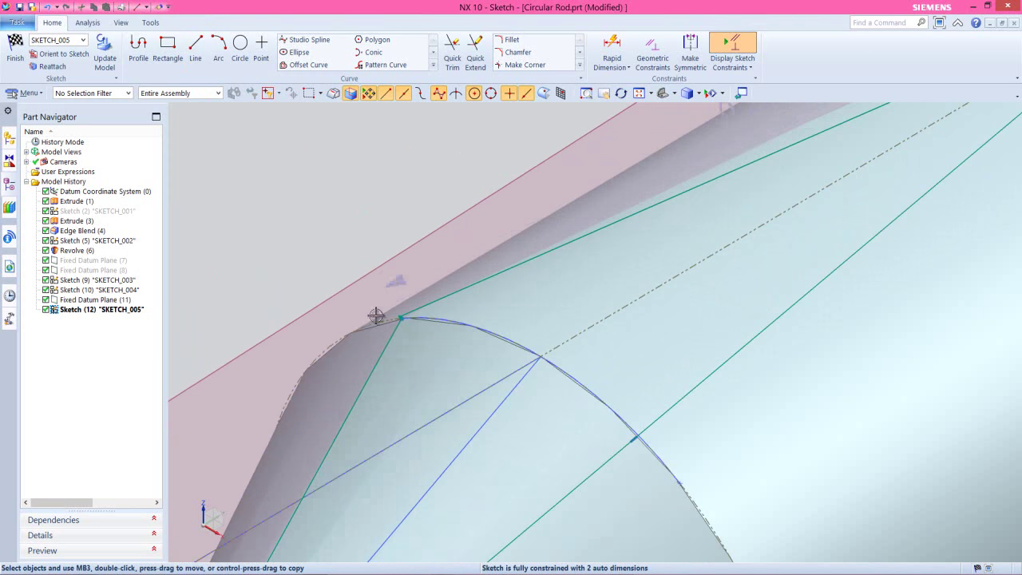
pyautogui.scroll(4, 376, 338)
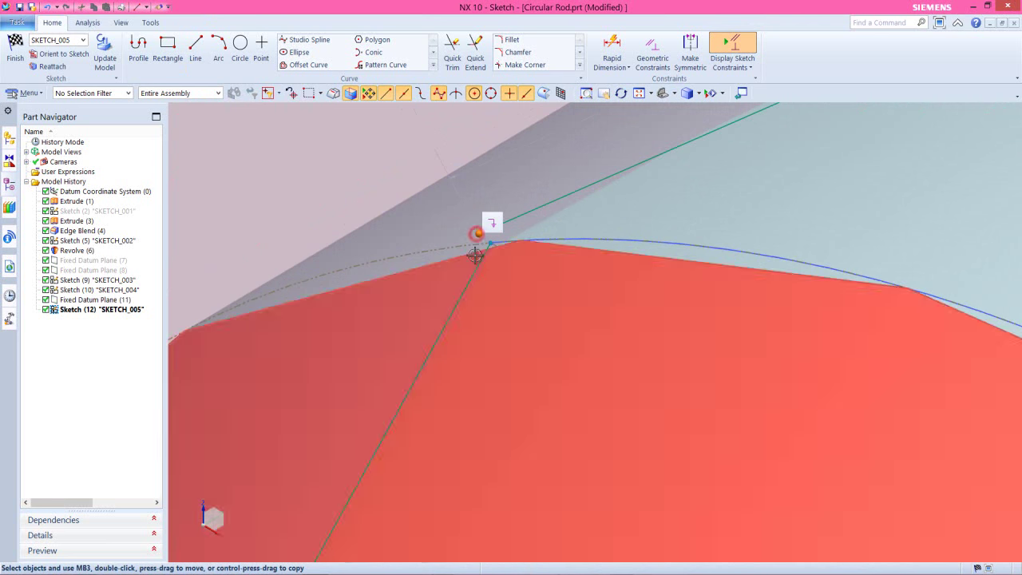
pyautogui.click(478, 233)
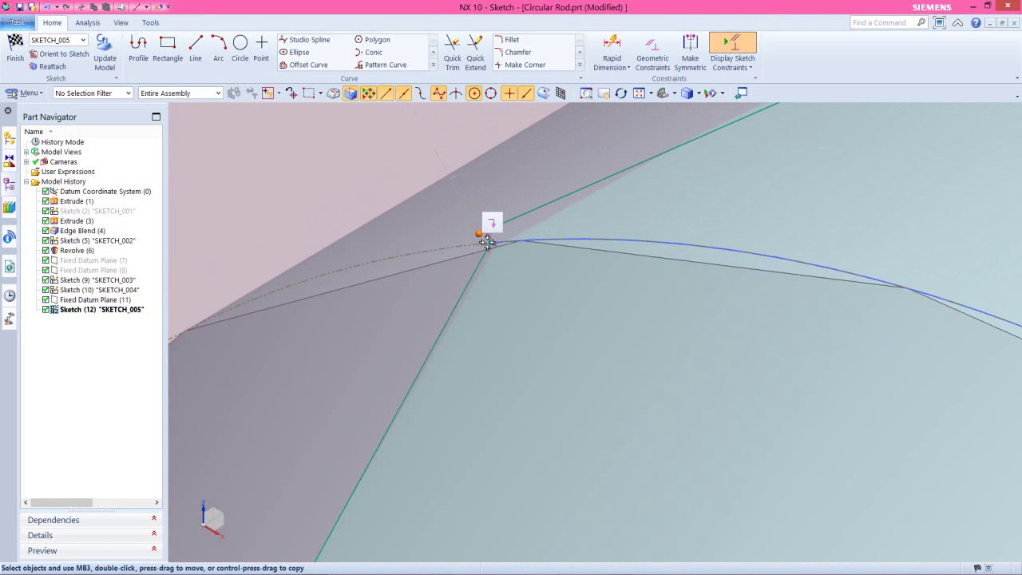
pyautogui.click(490, 241)
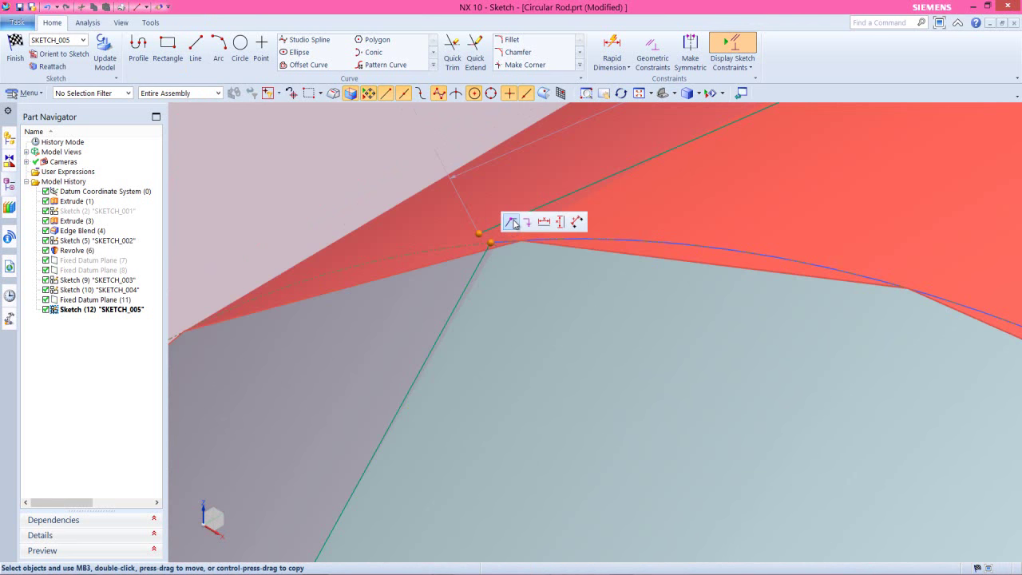
pyautogui.click(511, 222)
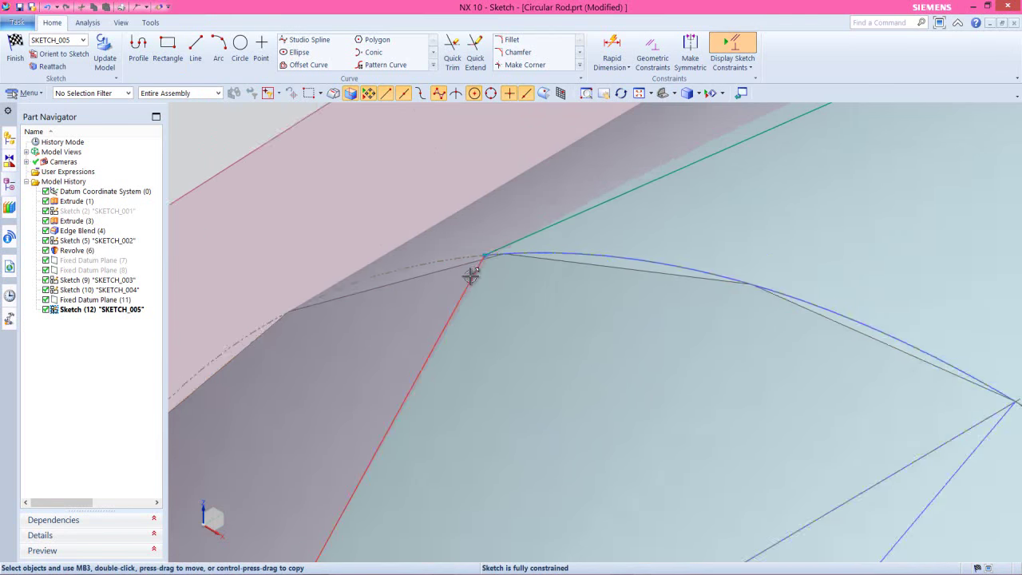
pyautogui.scroll(-5, 471, 275)
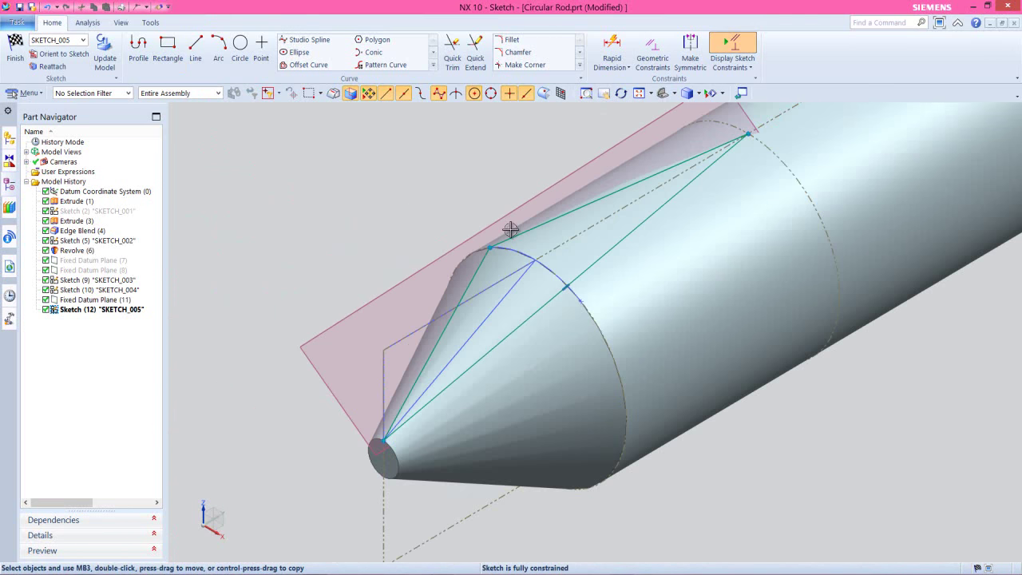
# - Finish the triangle sketch and hide the datum plane it lies on
pyautogui.rightClick(363, 212)
pyautogui.click(389, 220)
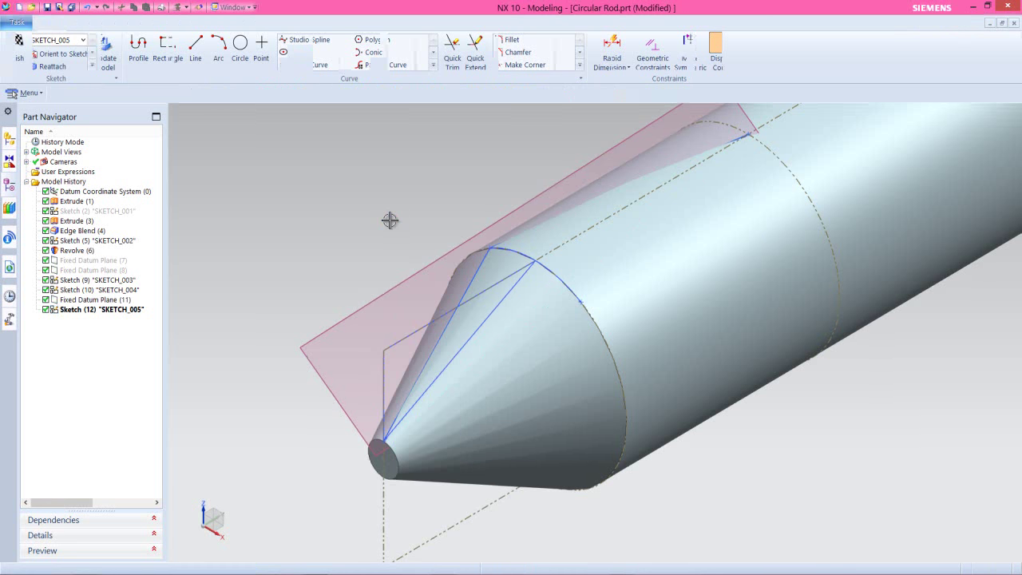
pyautogui.click(399, 283)
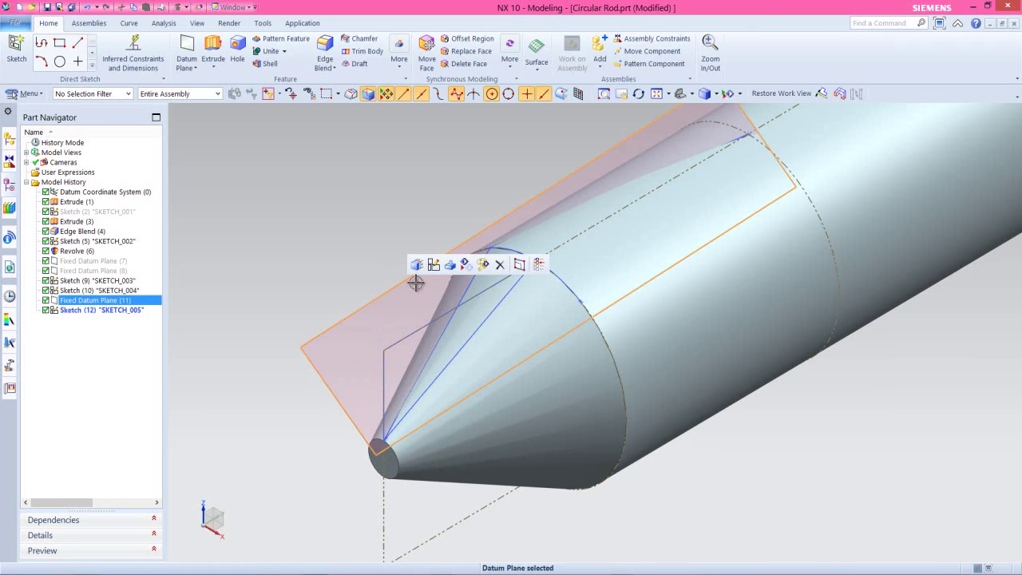
pyautogui.click(468, 266)
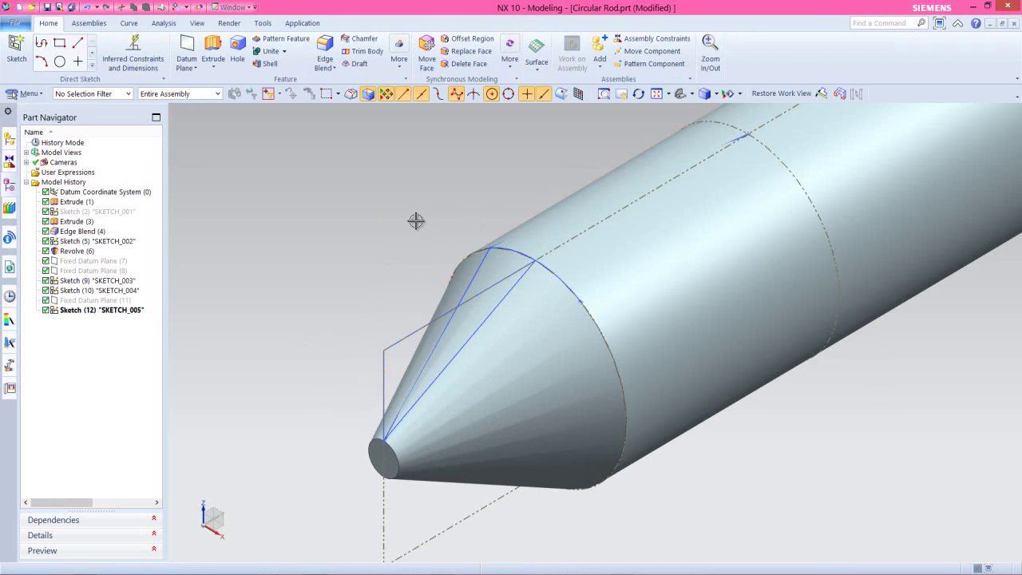
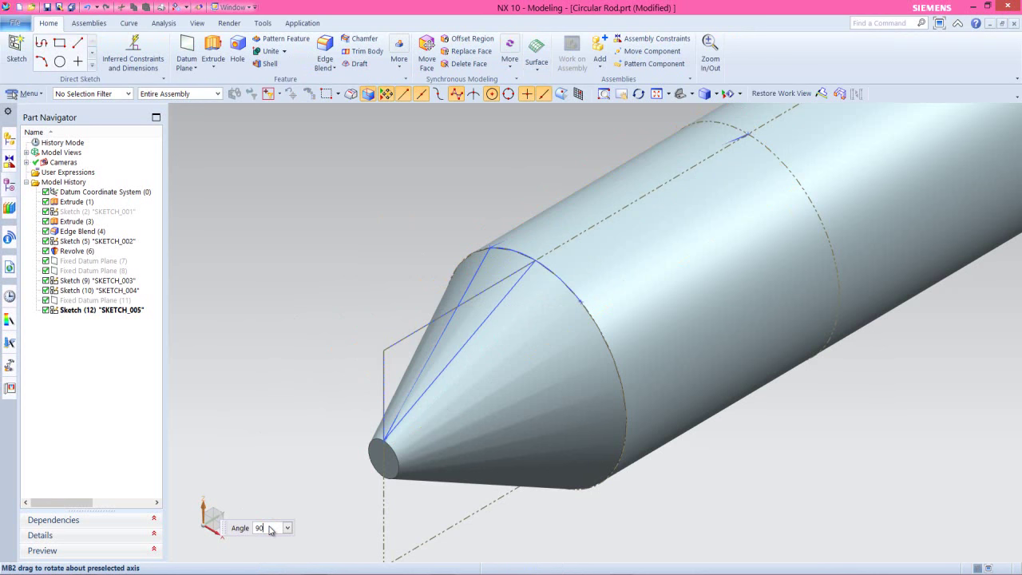
# - Create an inferred datum plane through the top point of the rod's offset circle, the arc's right end and the cone-tip corner point
pyautogui.press('Return')
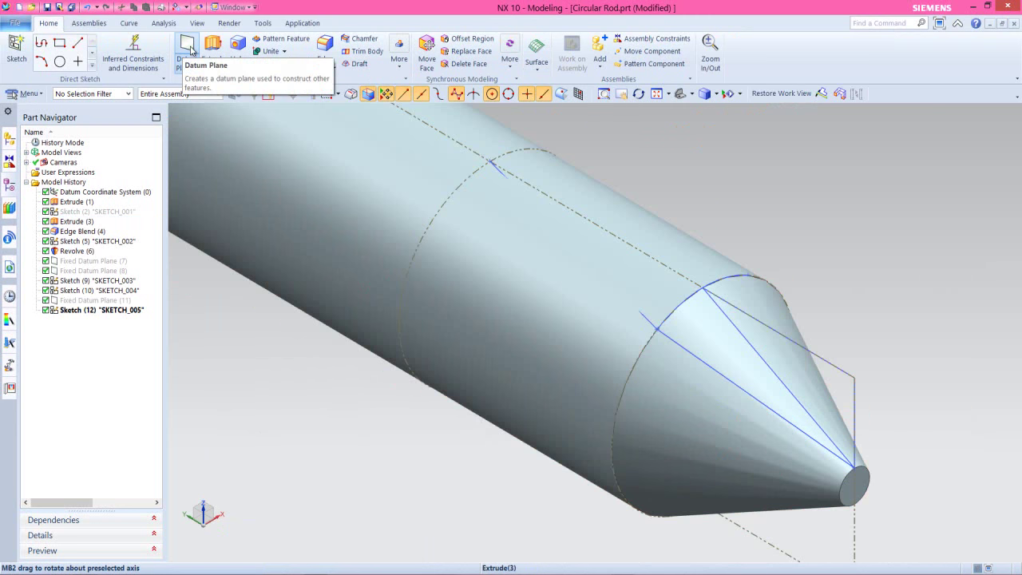
pyautogui.click(186, 56)
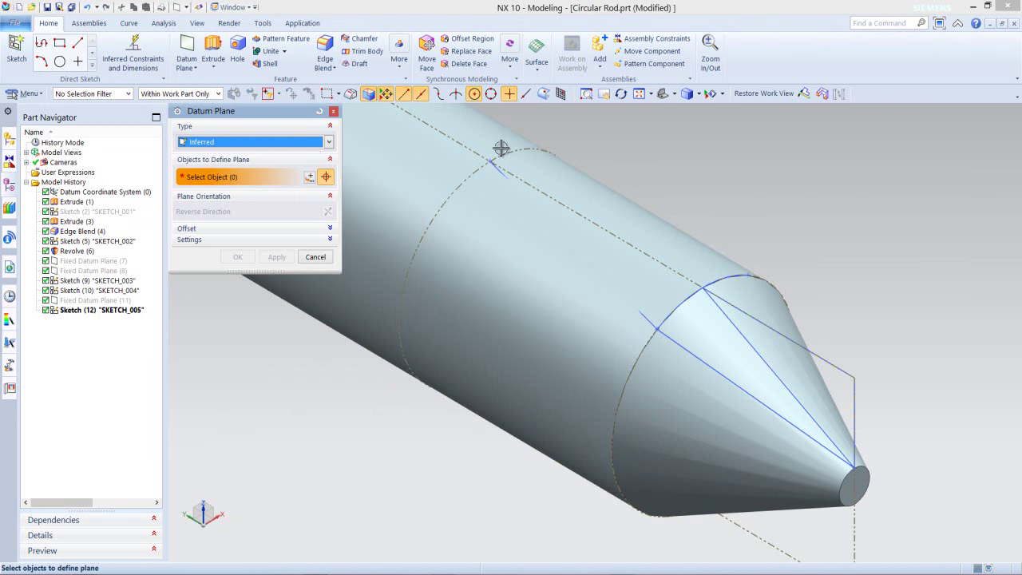
pyautogui.scroll(-5, 501, 148)
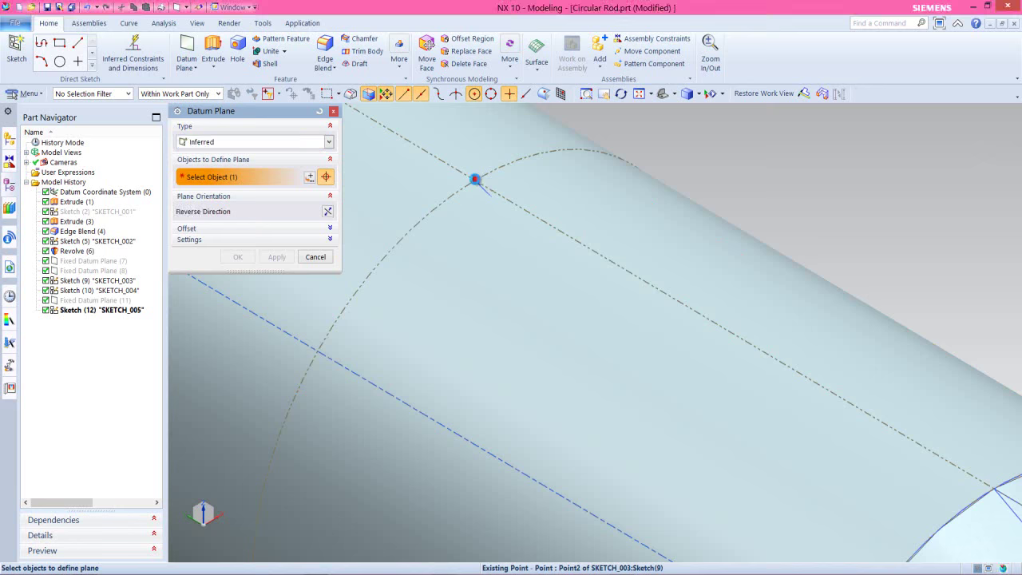
pyautogui.click(475, 177)
pyautogui.scroll(5, 479, 188)
pyautogui.scroll(-3, 744, 295)
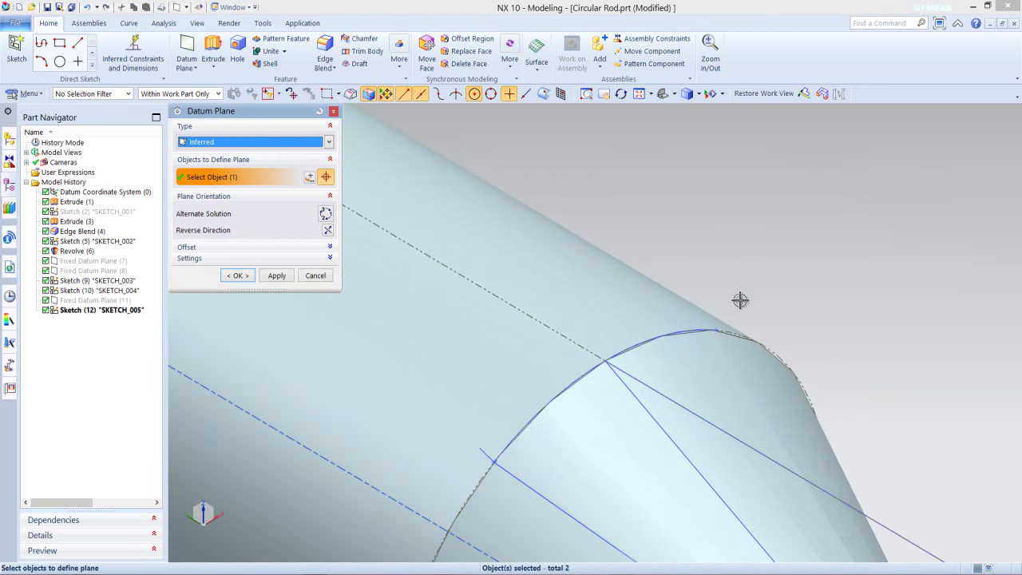
pyautogui.click(719, 330)
pyautogui.scroll(4, 743, 268)
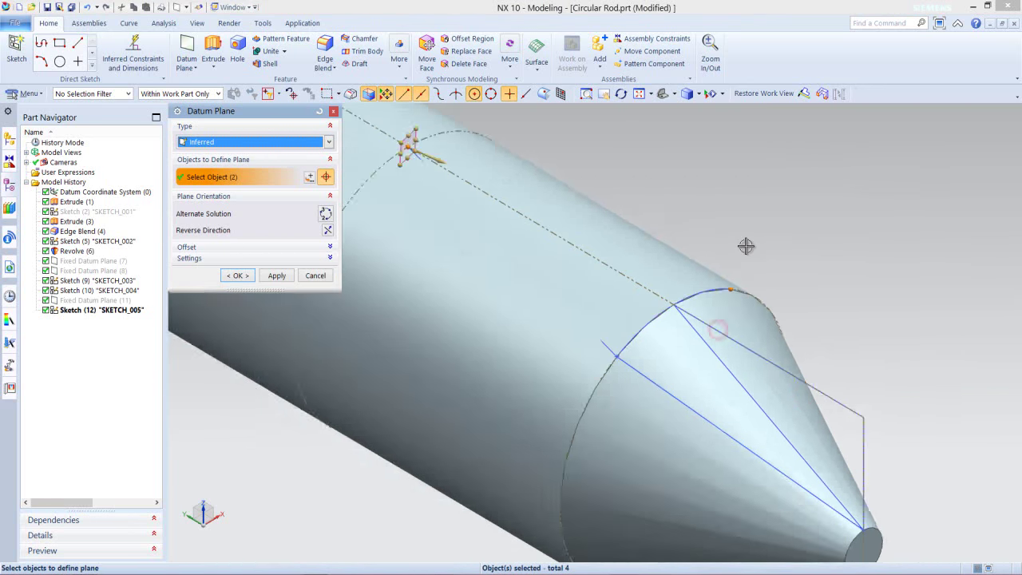
pyautogui.scroll(-2, 858, 394)
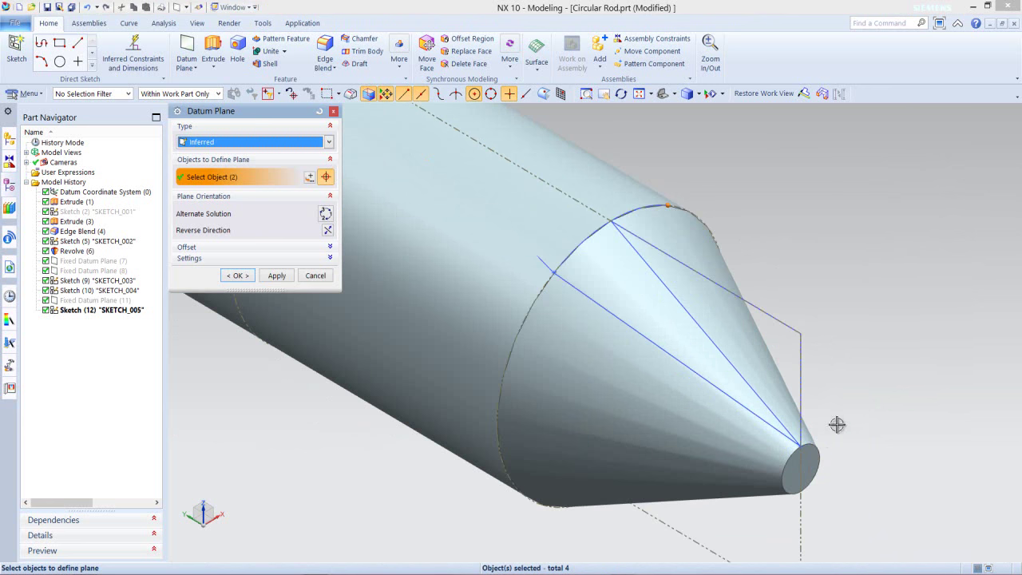
pyautogui.click(802, 446)
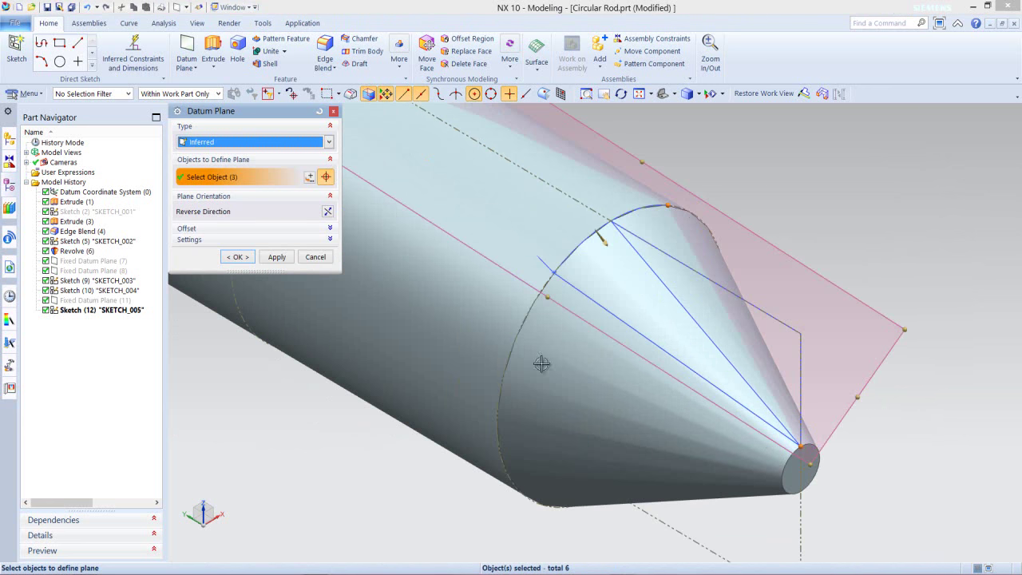
pyautogui.click(240, 257)
# - Start a new sketch on the datum plane through the arc's right end
pyautogui.moveTo(703, 336); pyautogui.dragTo(685, 319, button='middle')
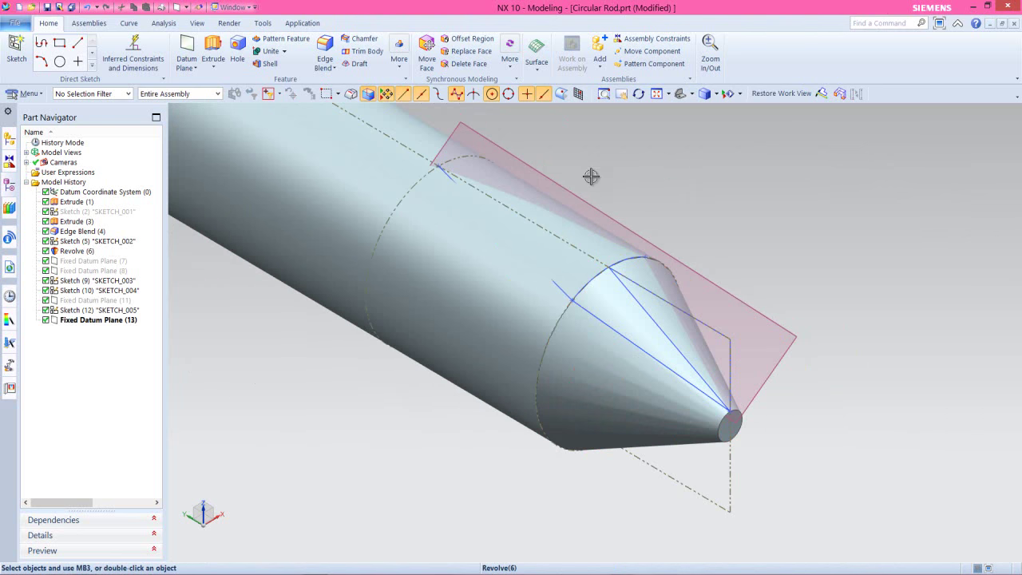
pyautogui.click(572, 196)
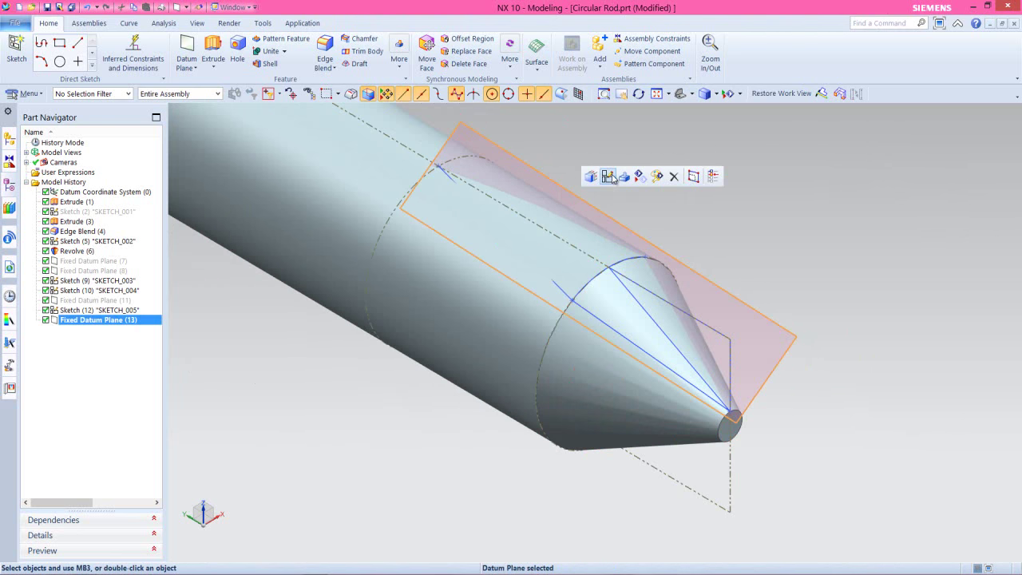
pyautogui.click(609, 177)
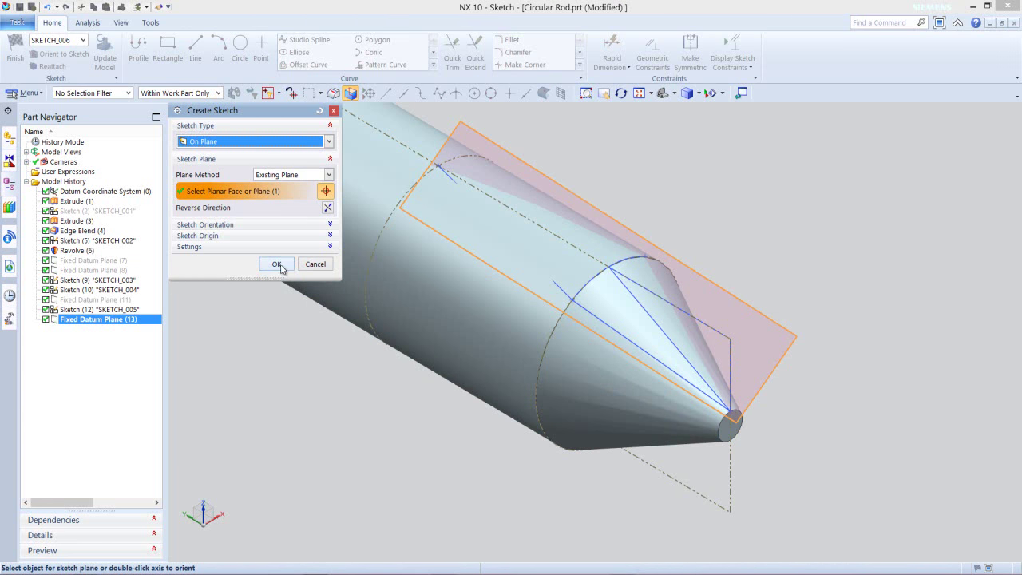
pyautogui.click(277, 264)
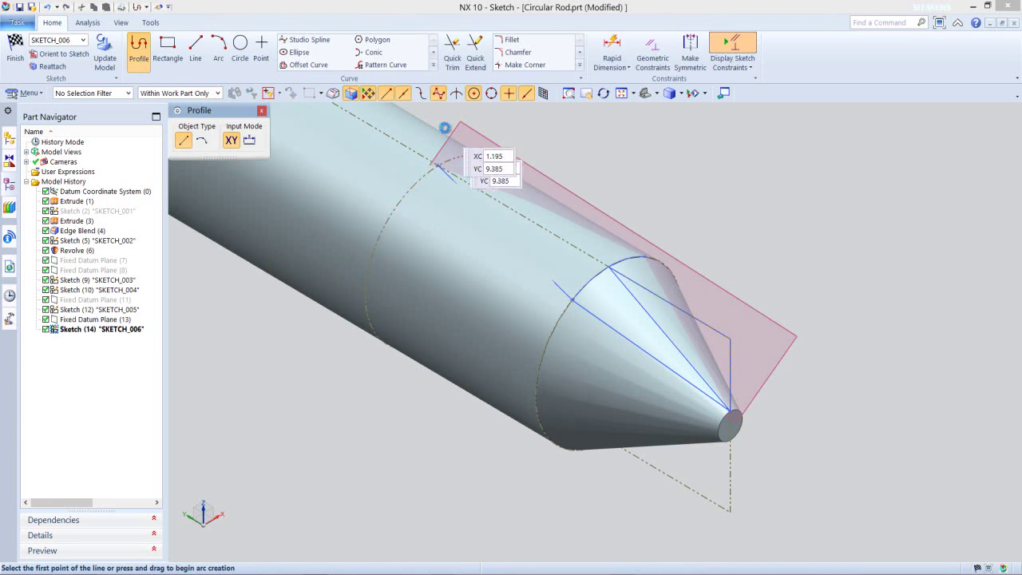
# - Project the cone-tip corner point, the arc's right end point and the offset circle's top point into the new sketch
pyautogui.click(433, 67)
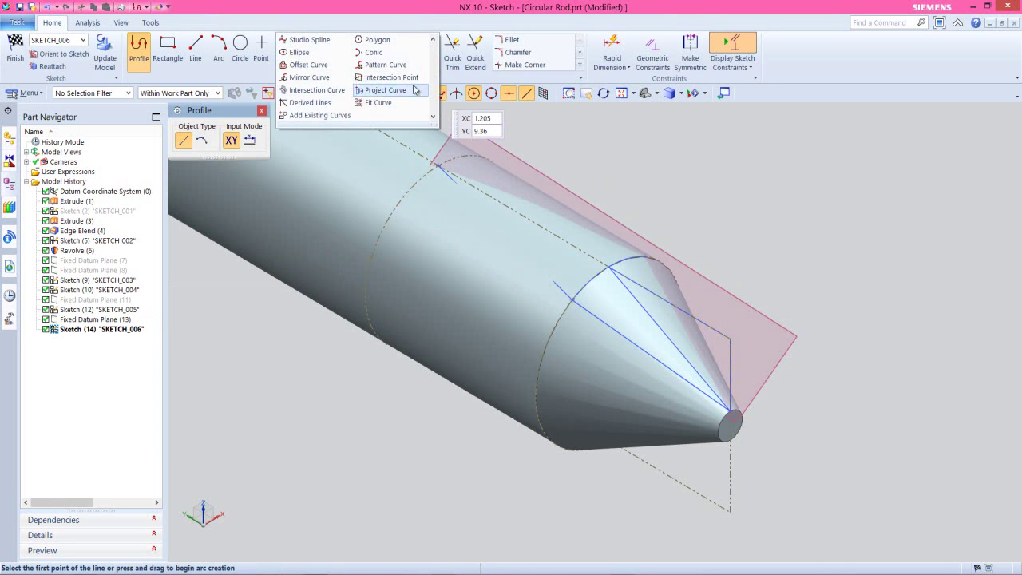
pyautogui.click(385, 89)
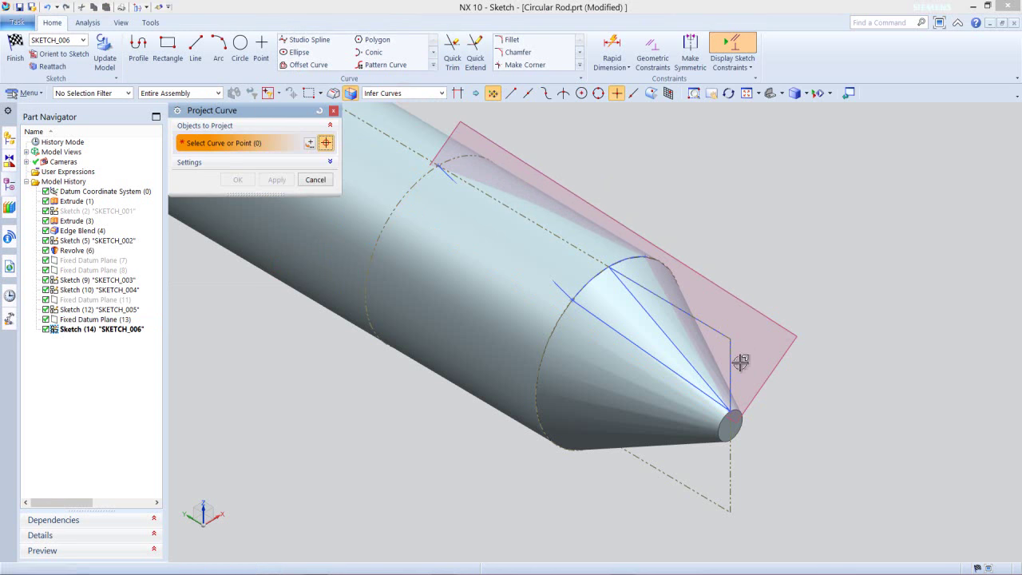
pyautogui.scroll(3, 736, 384)
pyautogui.click(725, 434)
pyautogui.scroll(3, 615, 179)
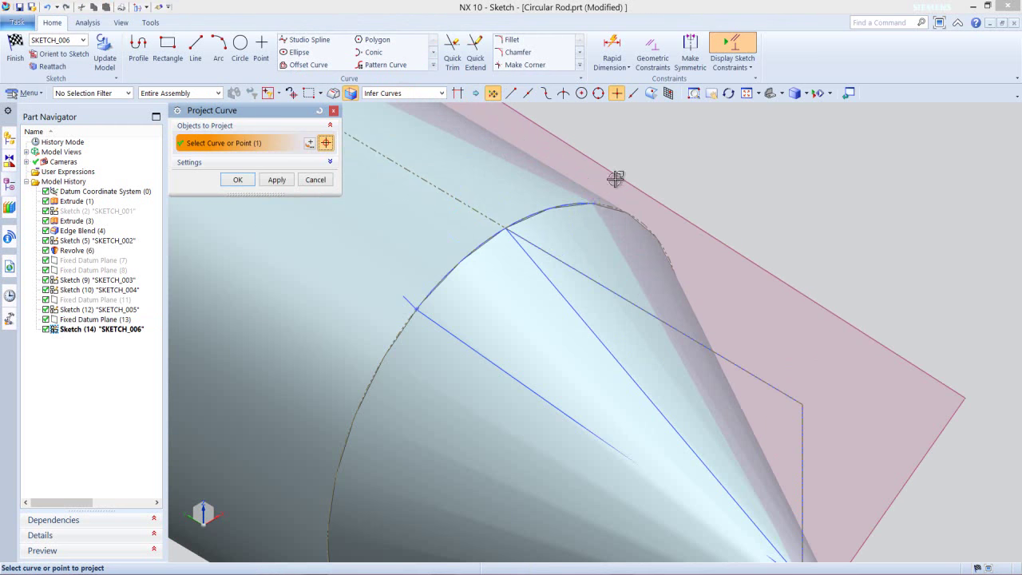
pyautogui.click(596, 203)
pyautogui.scroll(-5, 651, 256)
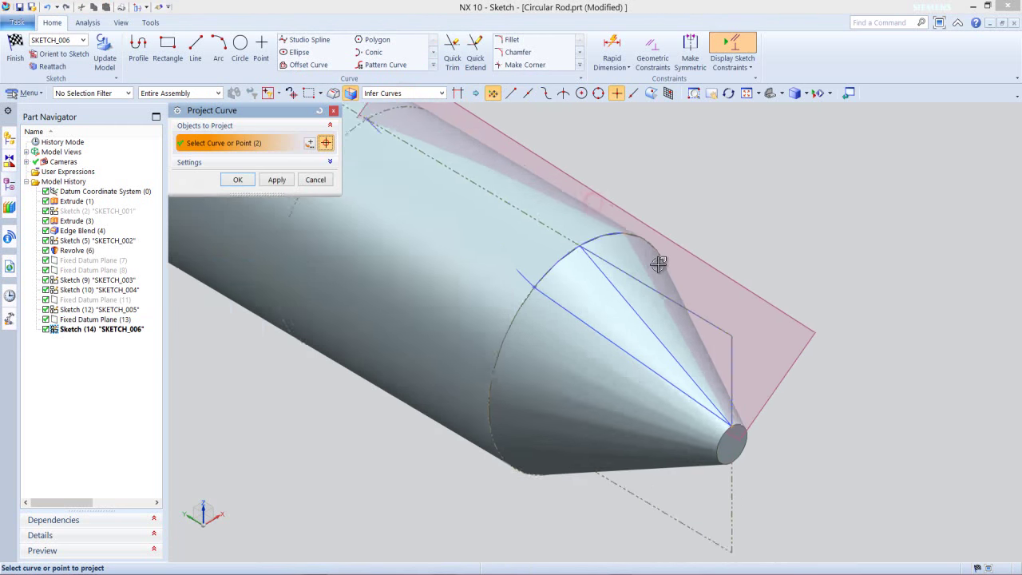
pyautogui.scroll(5, 476, 168)
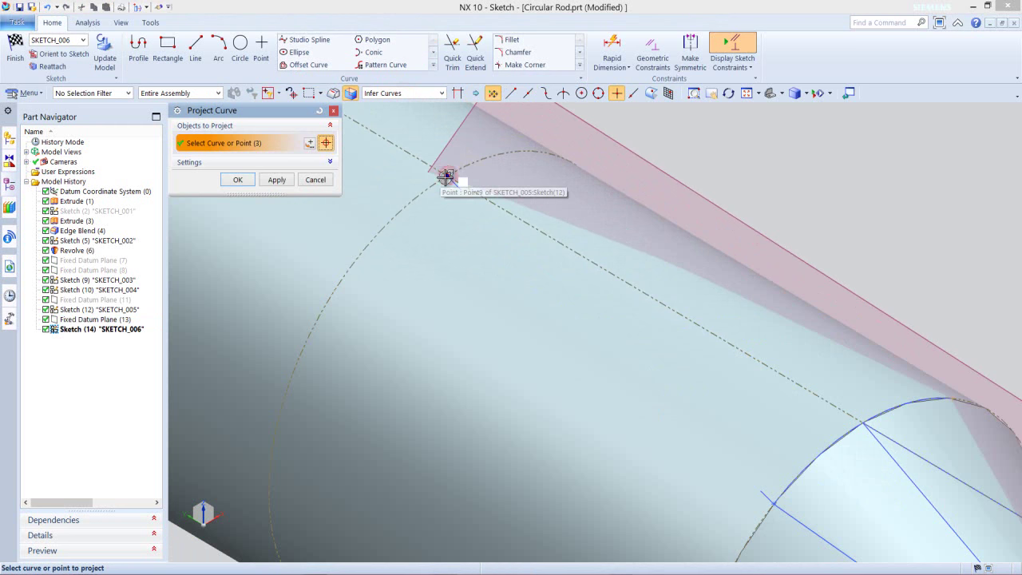
pyautogui.click(240, 181)
pyautogui.scroll(-3, 531, 236)
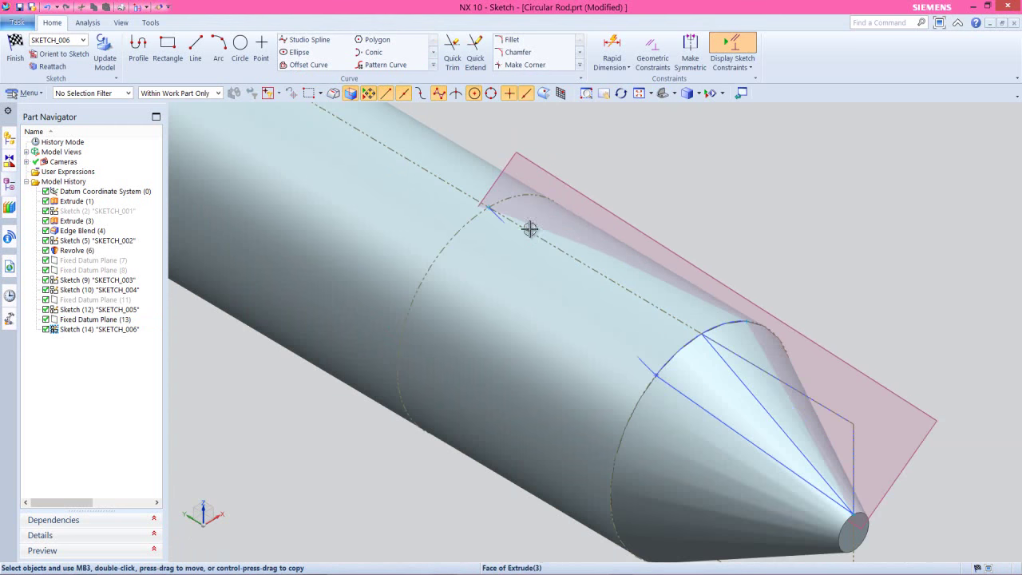
# - Draw a line from the projected top point of the rod's offset circle to the projected point at the arc's right end
pyautogui.click(196, 47)
pyautogui.scroll(4, 524, 201)
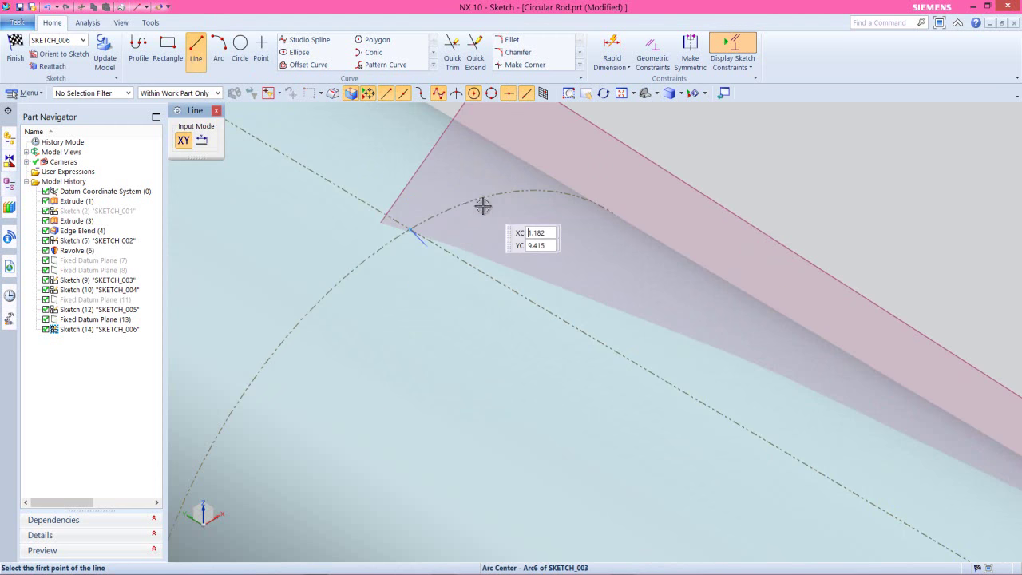
pyautogui.click(410, 225)
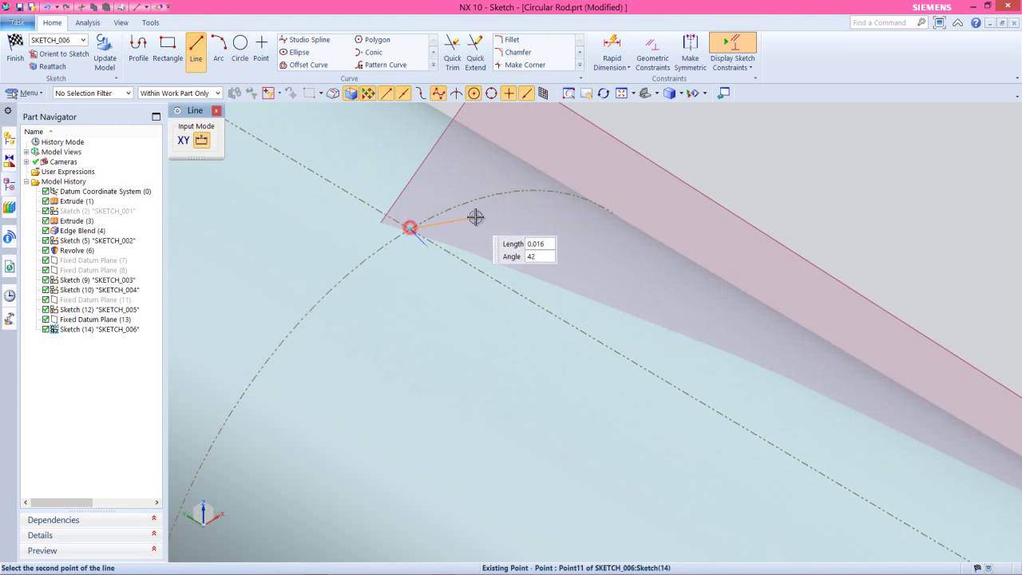
pyautogui.scroll(-3, 479, 221)
pyautogui.scroll(3, 770, 337)
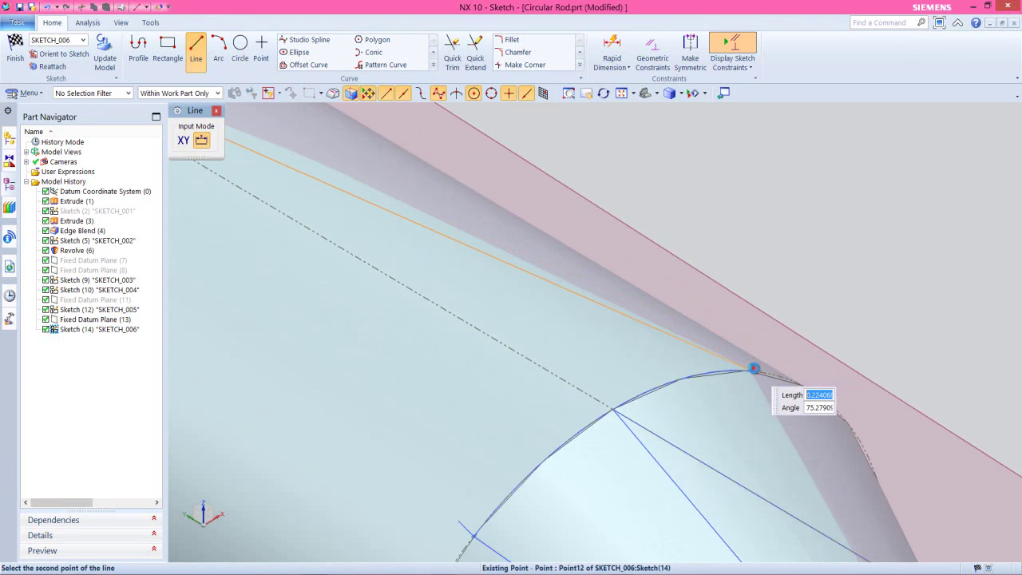
pyautogui.click(753, 368)
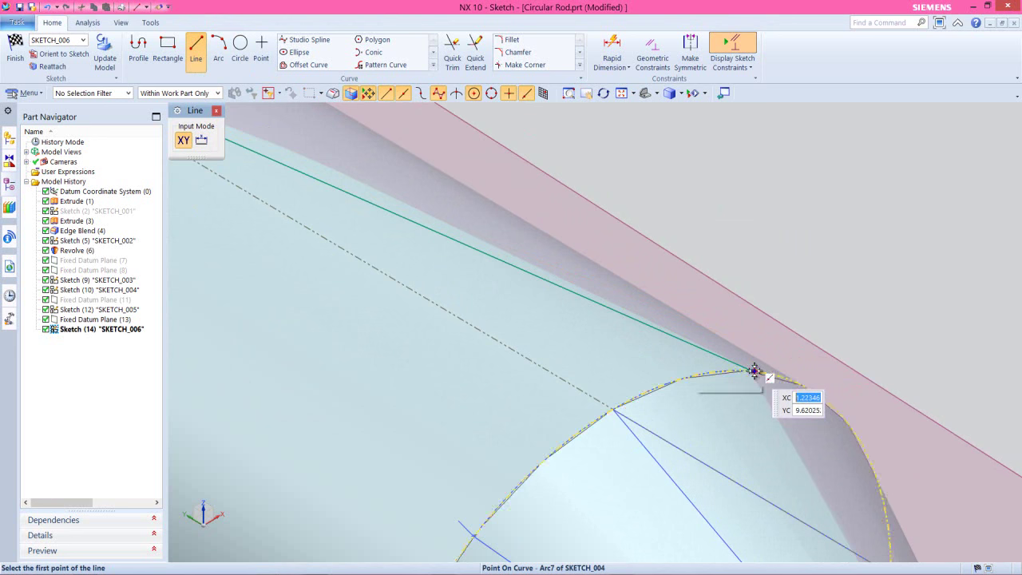
# - Draw a line from the arc's right end to the projected cone-tip corner point
pyautogui.click(754, 369)
pyautogui.scroll(-5, 798, 330)
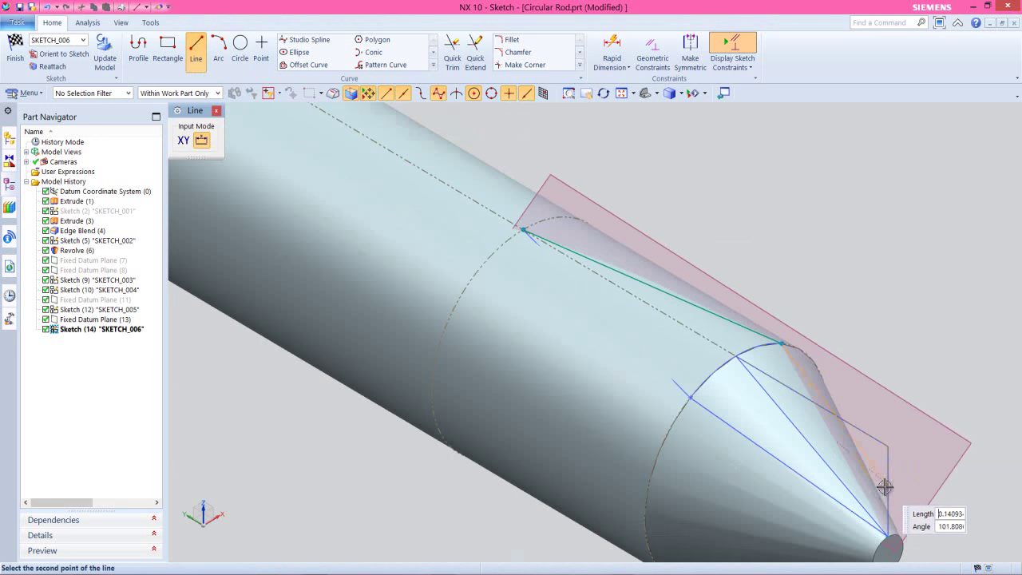
pyautogui.scroll(3, 884, 486)
pyautogui.scroll(-3, 894, 507)
pyautogui.scroll(8, 904, 538)
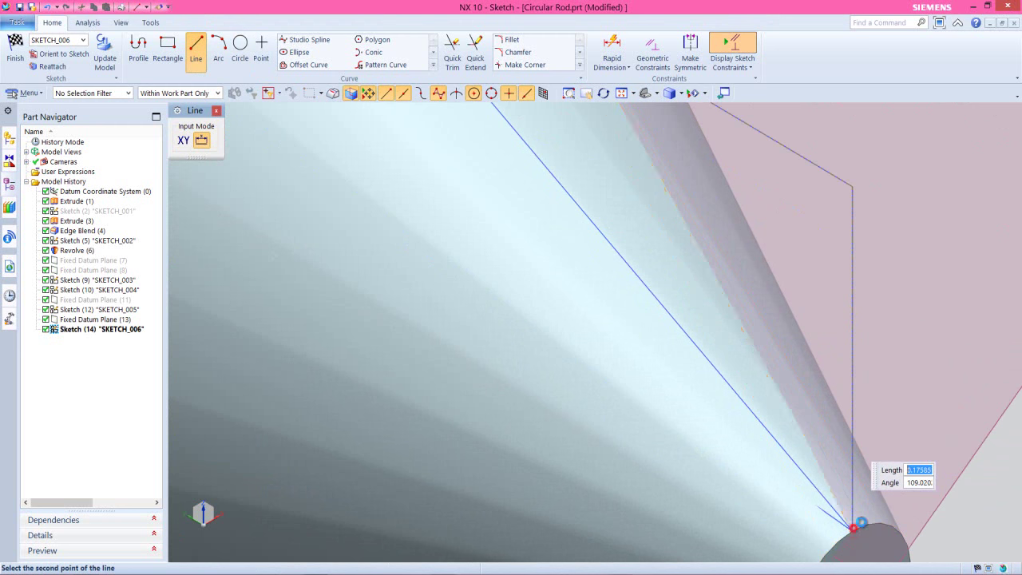
pyautogui.click(854, 528)
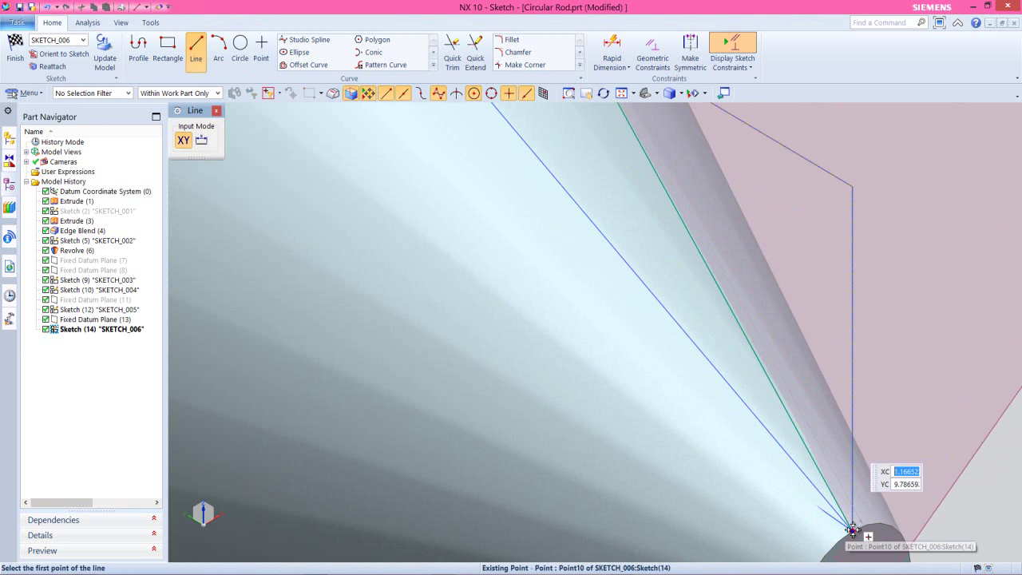
# - Close the triangle with a line from the projected cone-tip point back to the offset circle's top point
pyautogui.click(858, 531)
pyautogui.scroll(-4, 882, 521)
pyautogui.scroll(-2, 892, 515)
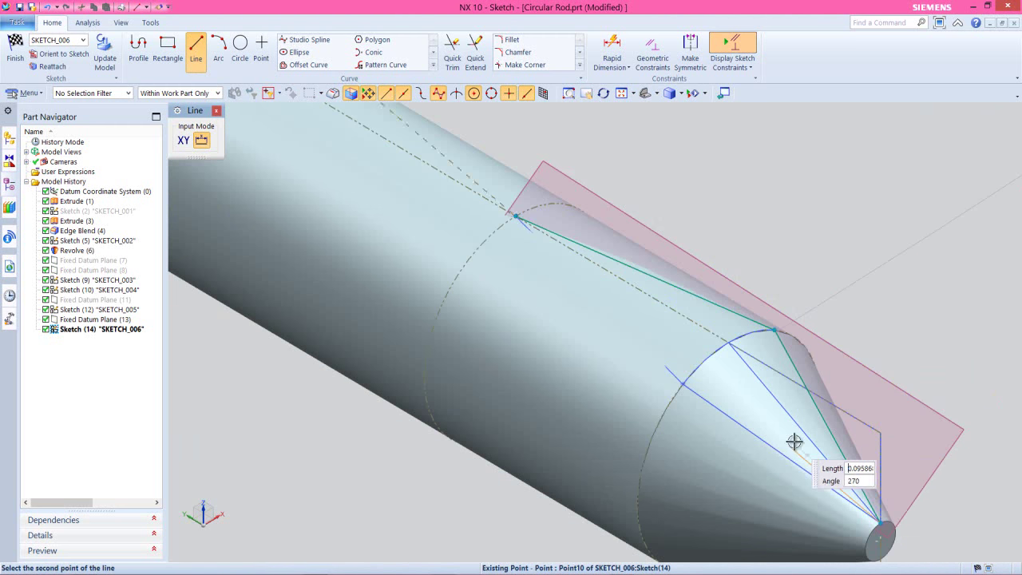
pyautogui.scroll(4, 550, 237)
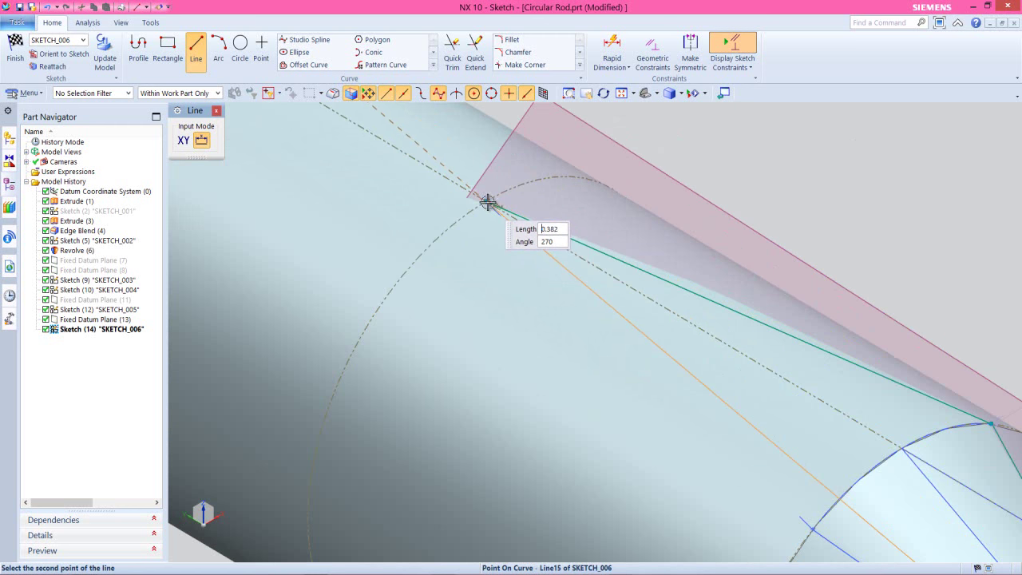
pyautogui.click(488, 201)
pyautogui.scroll(-4, 487, 201)
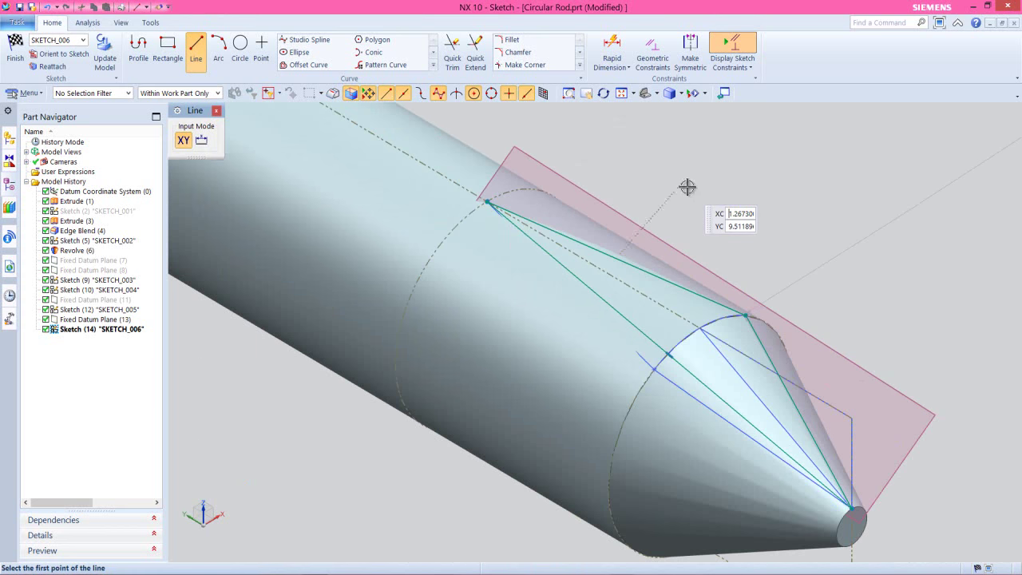
pyautogui.press('Escape')
# - Make the line corner near the arc's right end coincident with the projected point and finish the sketch
pyautogui.scroll(-2, 688, 187)
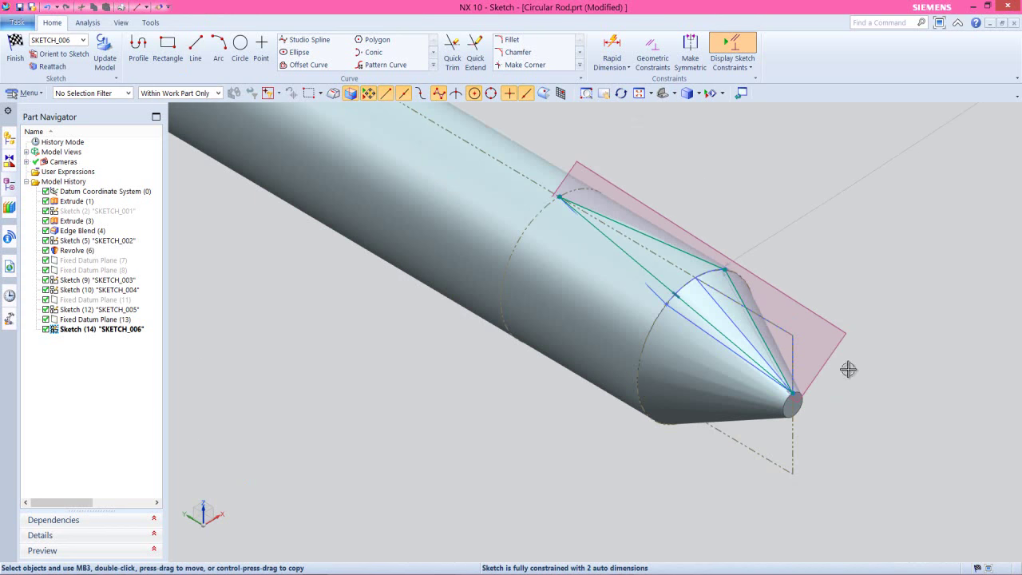
pyautogui.scroll(3, 764, 275)
pyautogui.scroll(3, 627, 264)
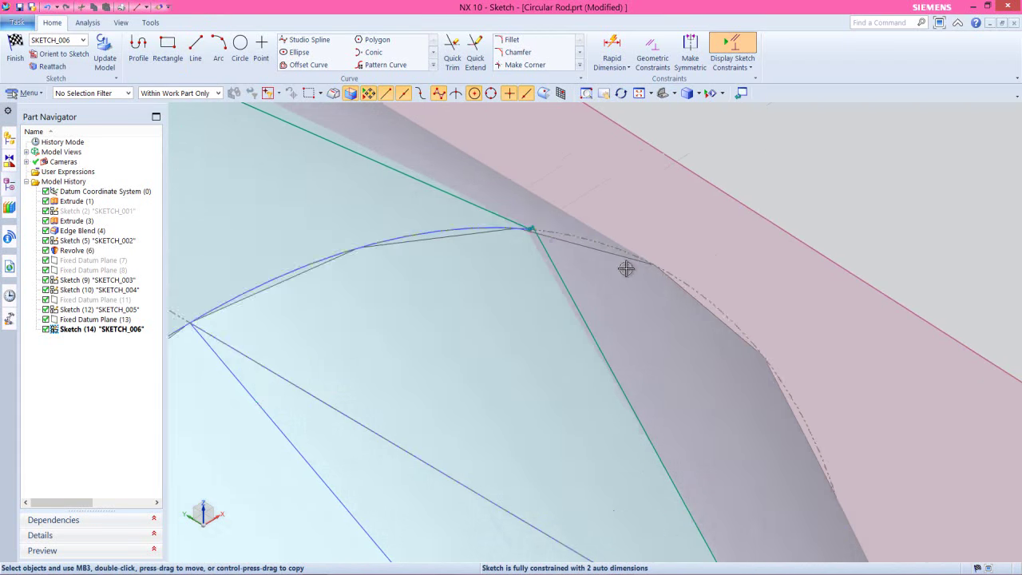
pyautogui.scroll(2, 570, 220)
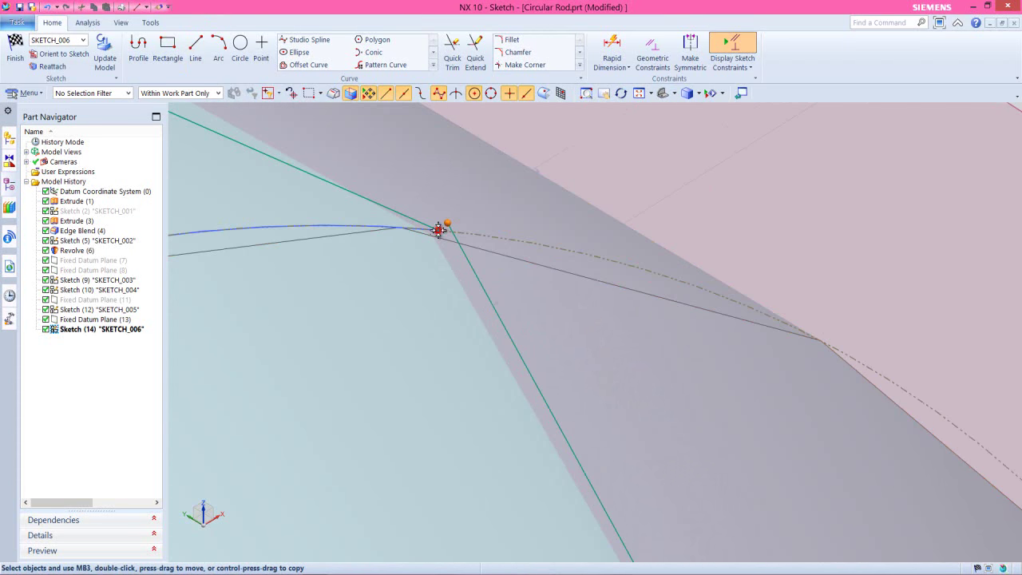
pyautogui.click(438, 230)
pyautogui.click(458, 214)
pyautogui.scroll(-2, 670, 249)
pyautogui.scroll(-5, 673, 255)
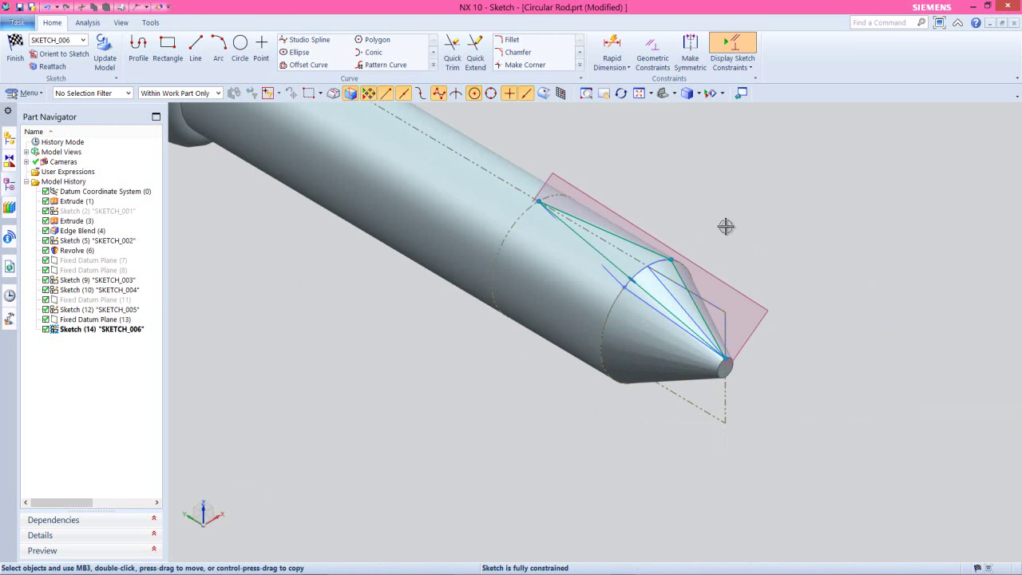
pyautogui.rightClick(725, 227)
pyautogui.click(736, 233)
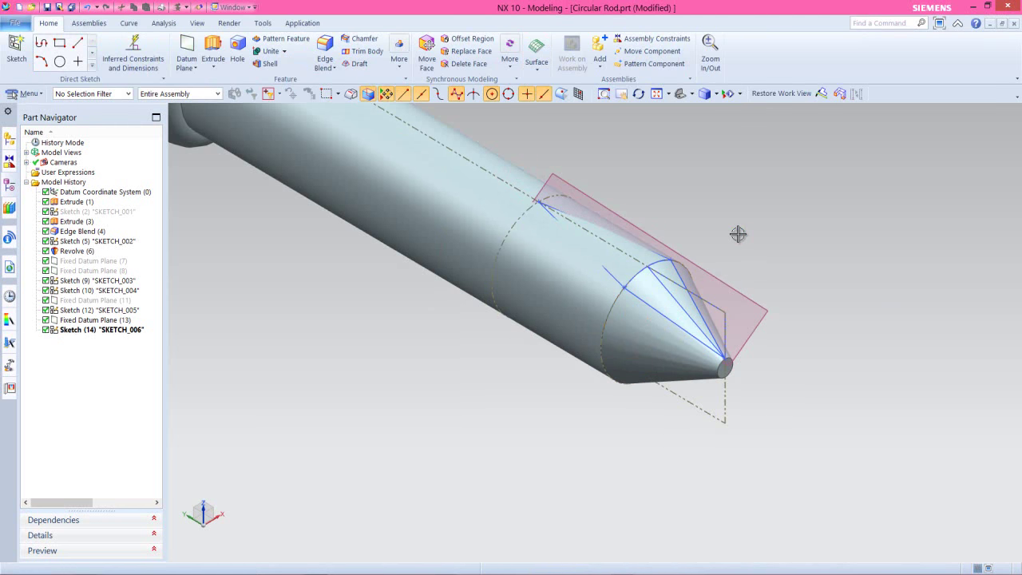
# - Hide the datum plane of the finished triangle sketch and the cone's revolve profile sketch
pyautogui.press('Home')
pyautogui.scroll(2, 445, 423)
pyautogui.scroll(6, 445, 423)
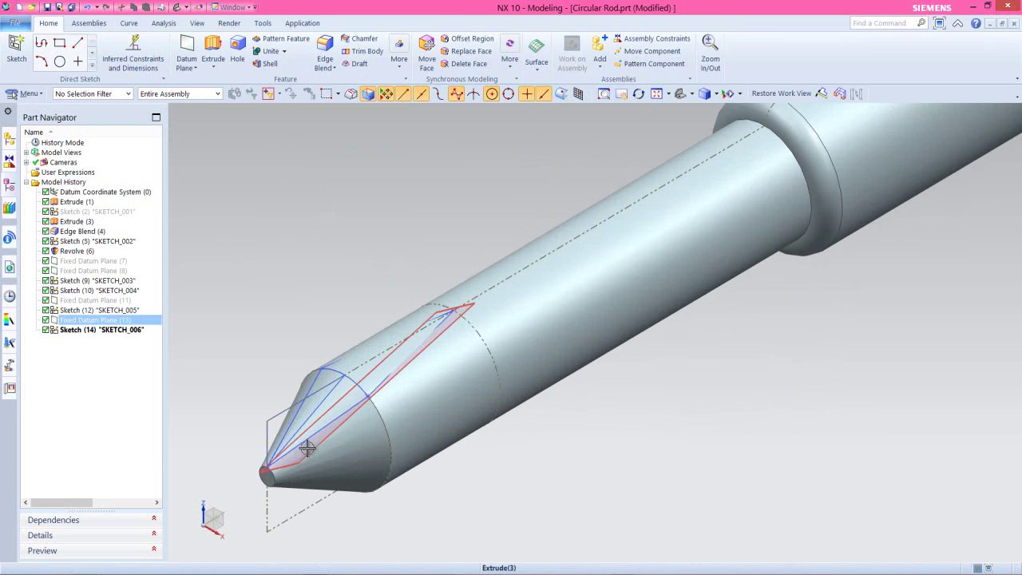
pyautogui.click(308, 449)
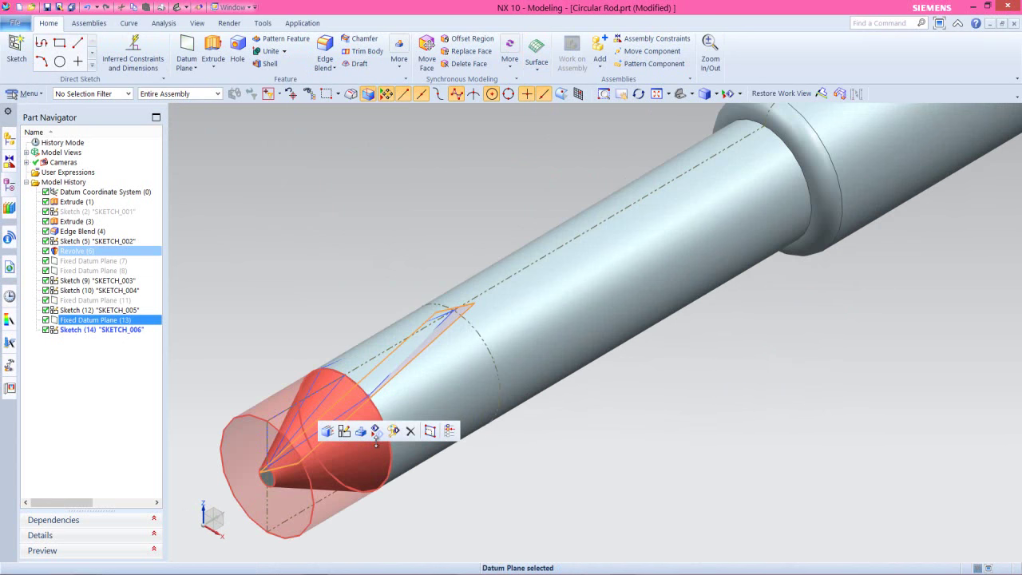
pyautogui.click(377, 432)
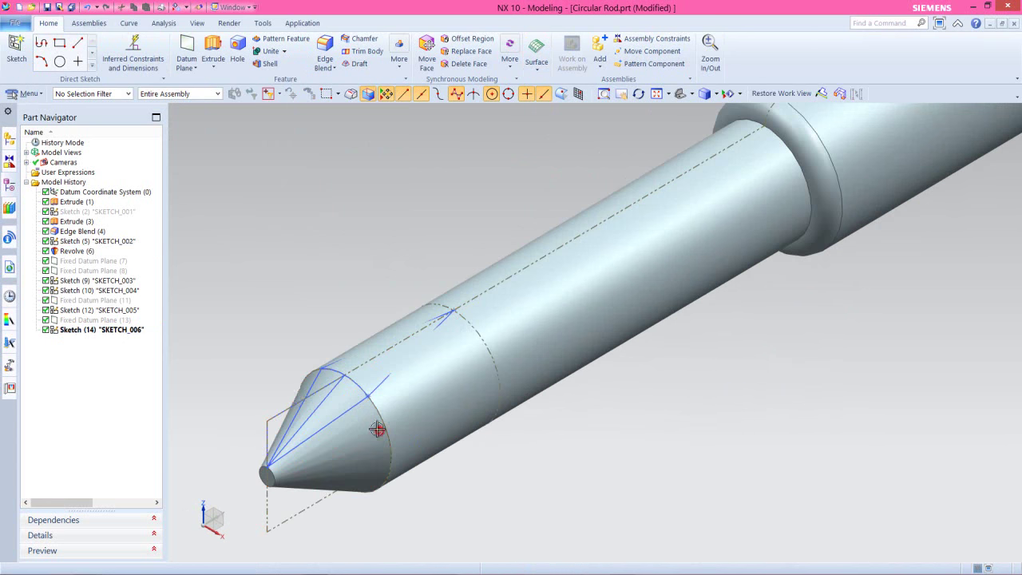
pyautogui.click(277, 416)
pyautogui.click(348, 398)
pyautogui.scroll(2, 303, 419)
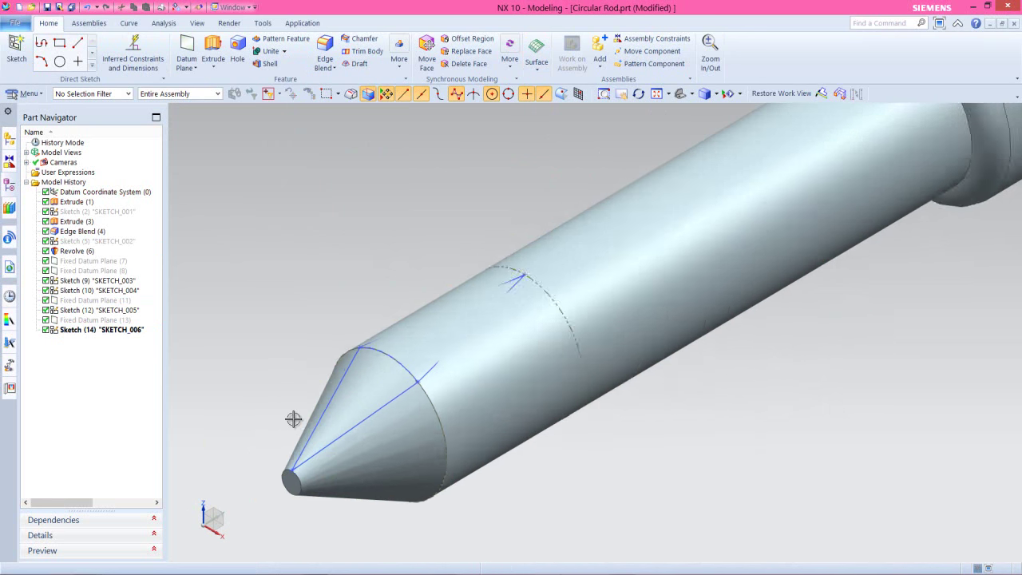
pyautogui.scroll(1, 294, 419)
# - Save the part and hide the sketch containing the circle and arc at the cone's base
pyautogui.click(45, 7)
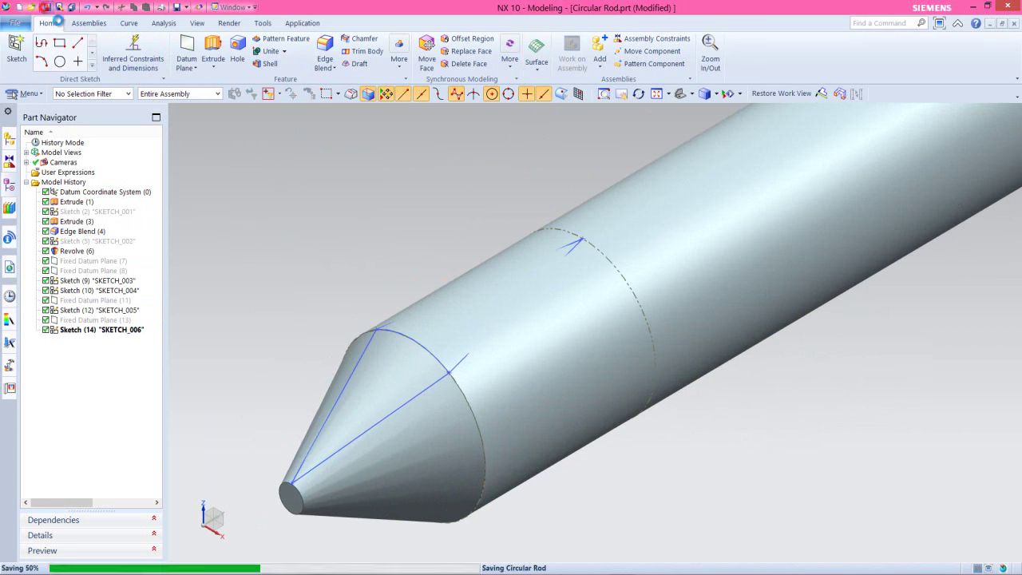
pyautogui.click(305, 249)
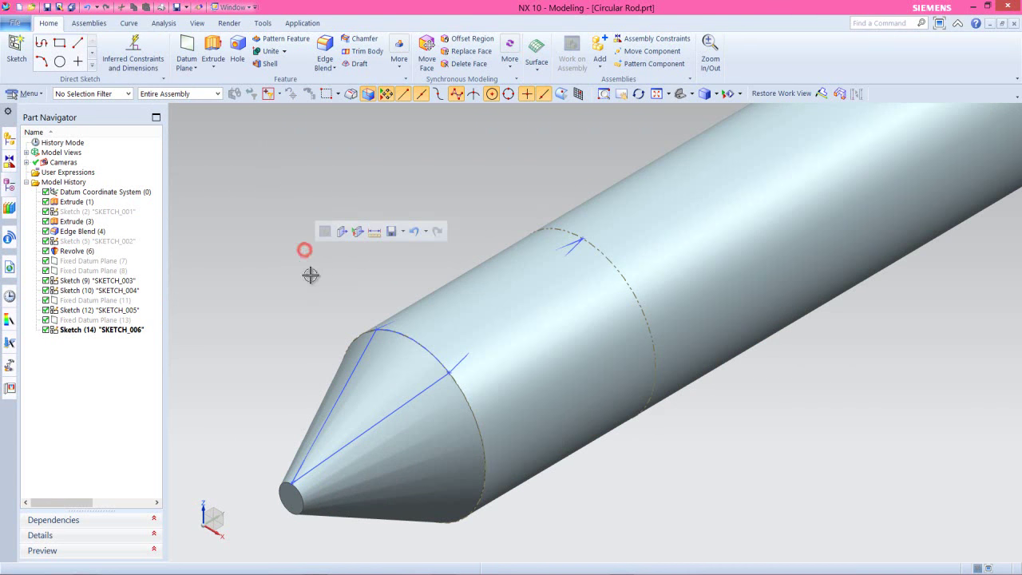
pyautogui.click(403, 337)
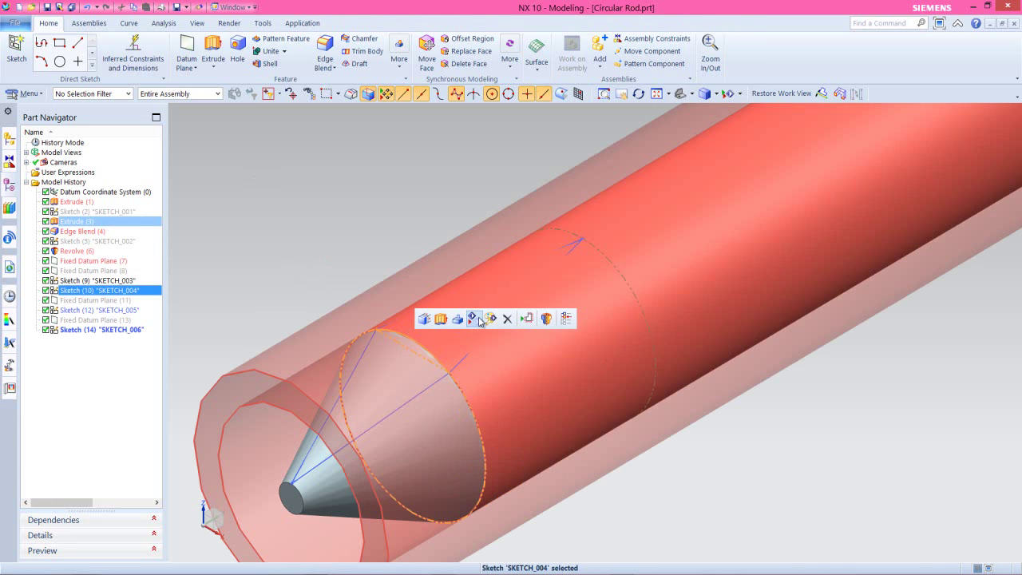
pyautogui.click(475, 320)
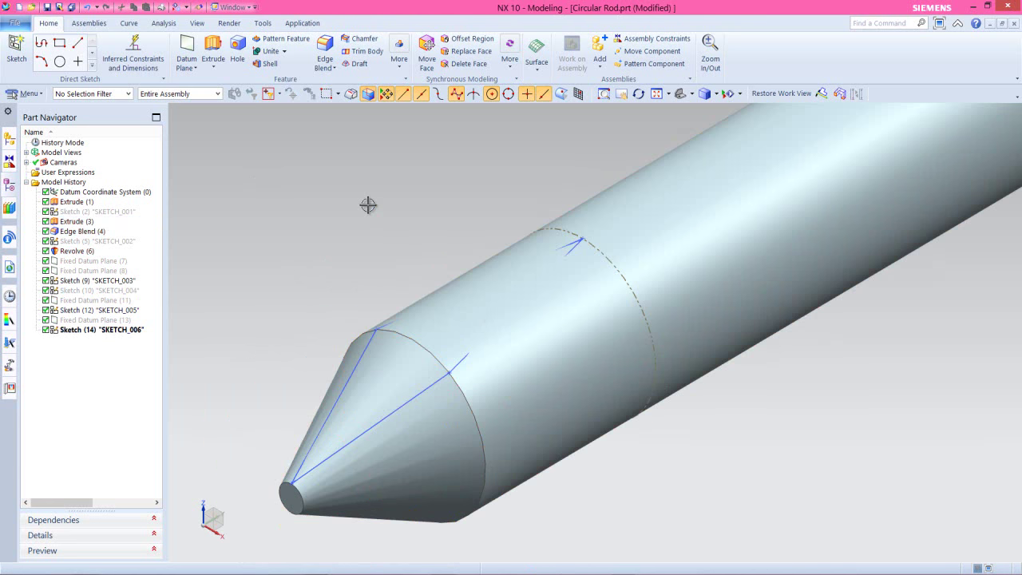
# - Hide all solid bodies so only the tip sketches are displayed
pyautogui.click(197, 23)
pyautogui.click(174, 56)
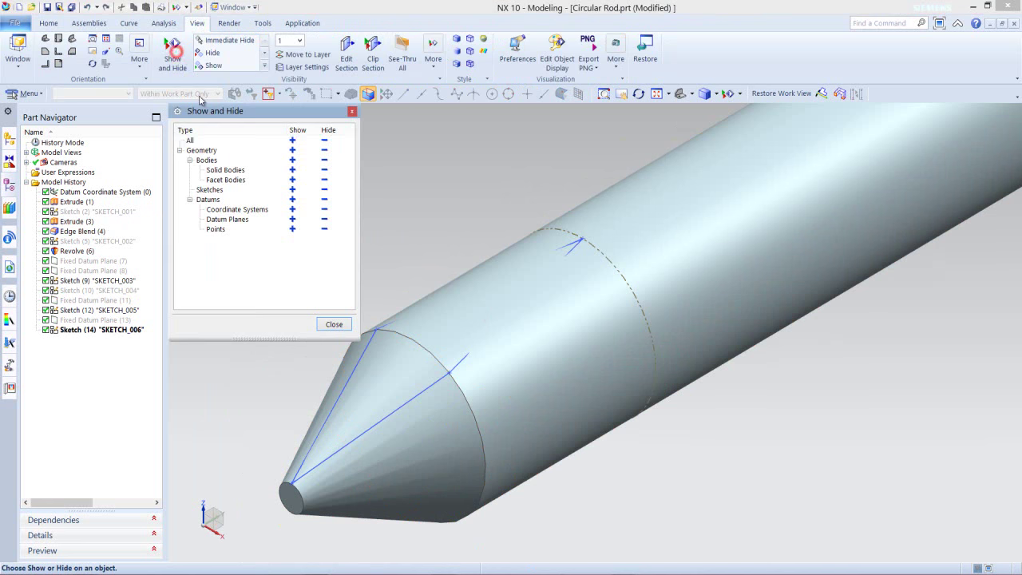
pyautogui.click(326, 171)
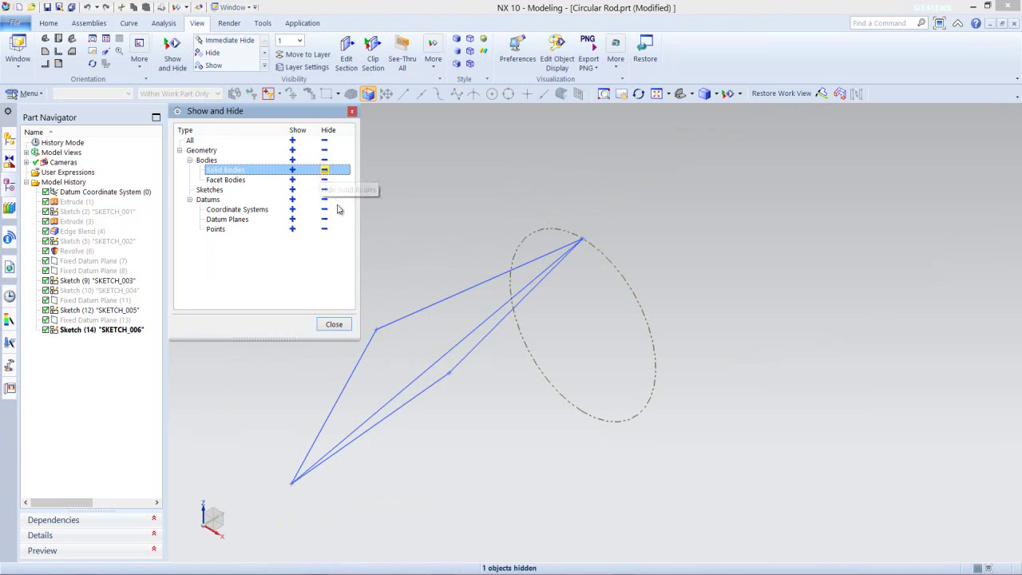
pyautogui.click(335, 325)
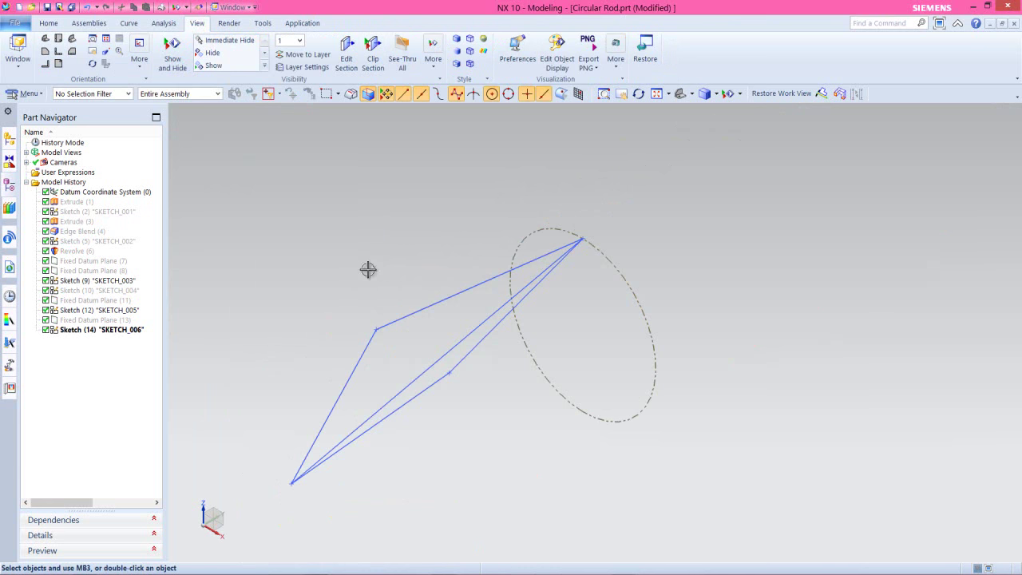
# - Create a Fill Surface bounded by the three lines of the upper tip triangle, including the shared long diagonal
pyautogui.click(49, 24)
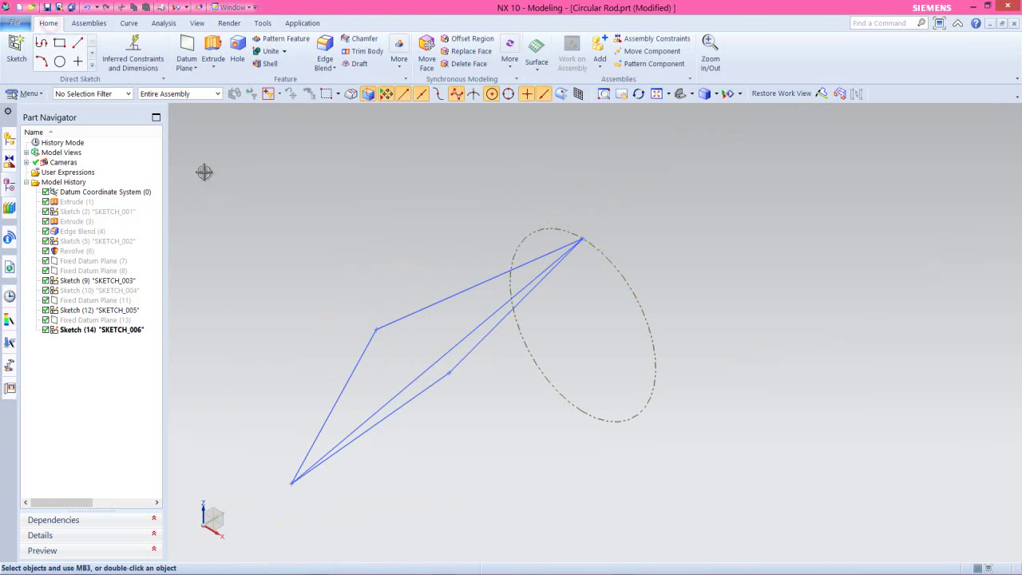
pyautogui.click(537, 72)
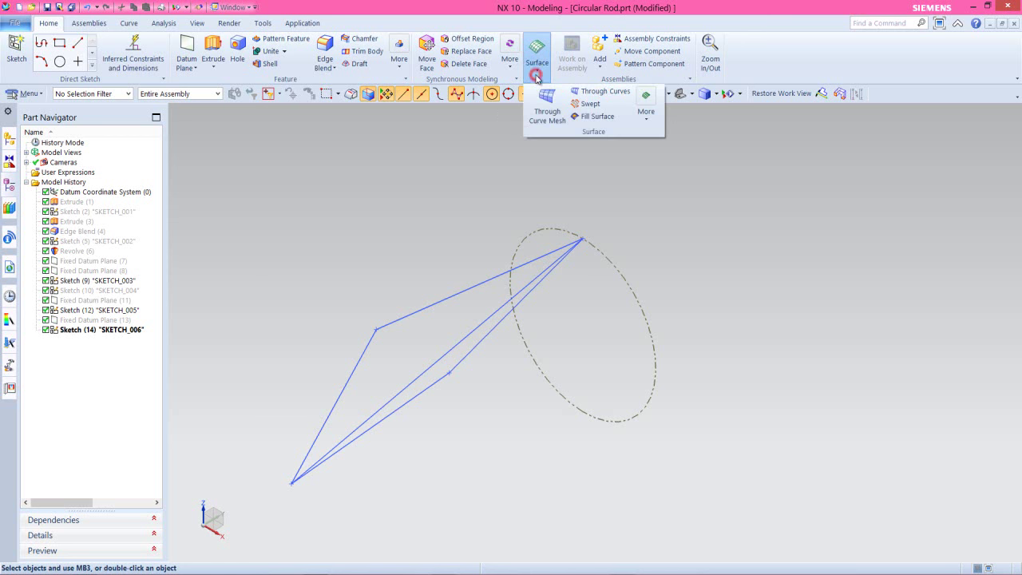
pyautogui.click(589, 117)
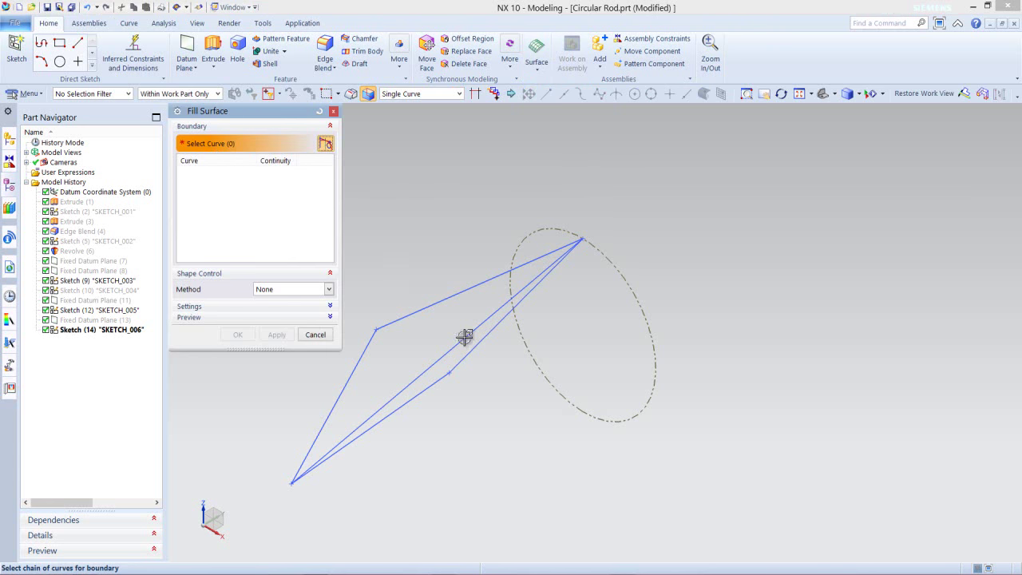
pyautogui.moveTo(464, 337); pyautogui.dragTo(518, 384, button='middle')
pyautogui.moveTo(315, 376); pyautogui.dragTo(319, 386, button='middle')
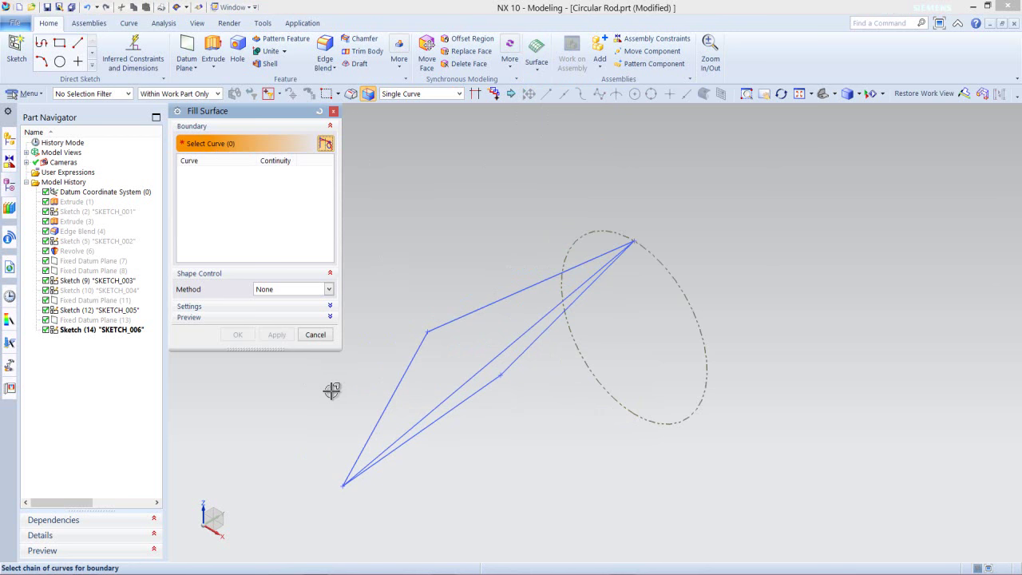
pyautogui.click(396, 377)
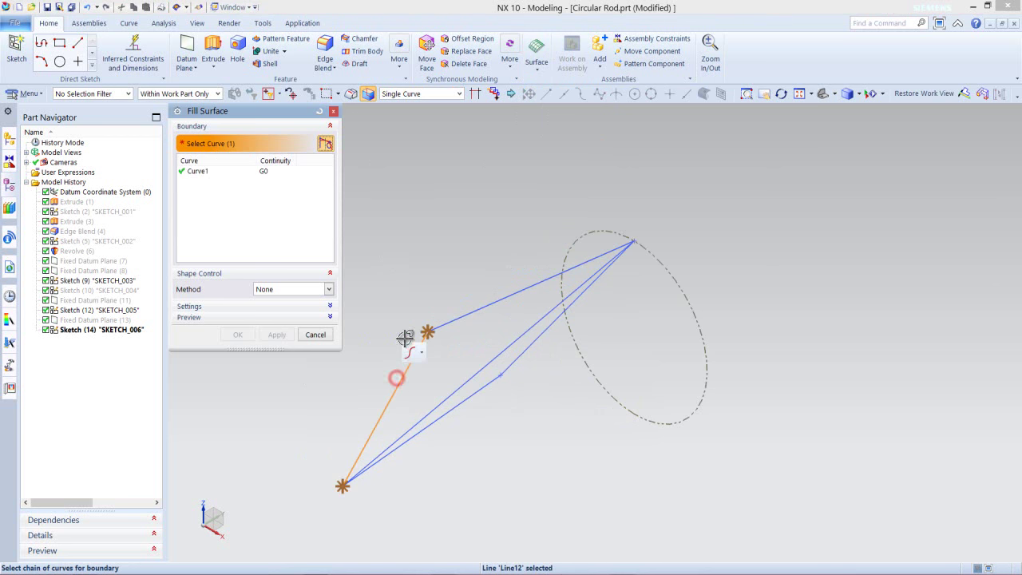
pyautogui.click(477, 310)
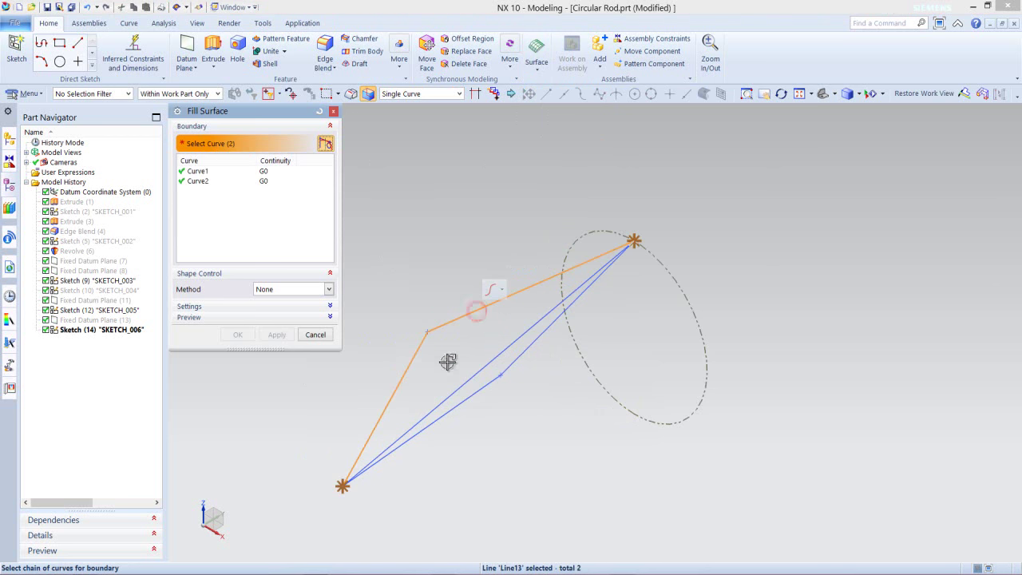
pyautogui.click(449, 393)
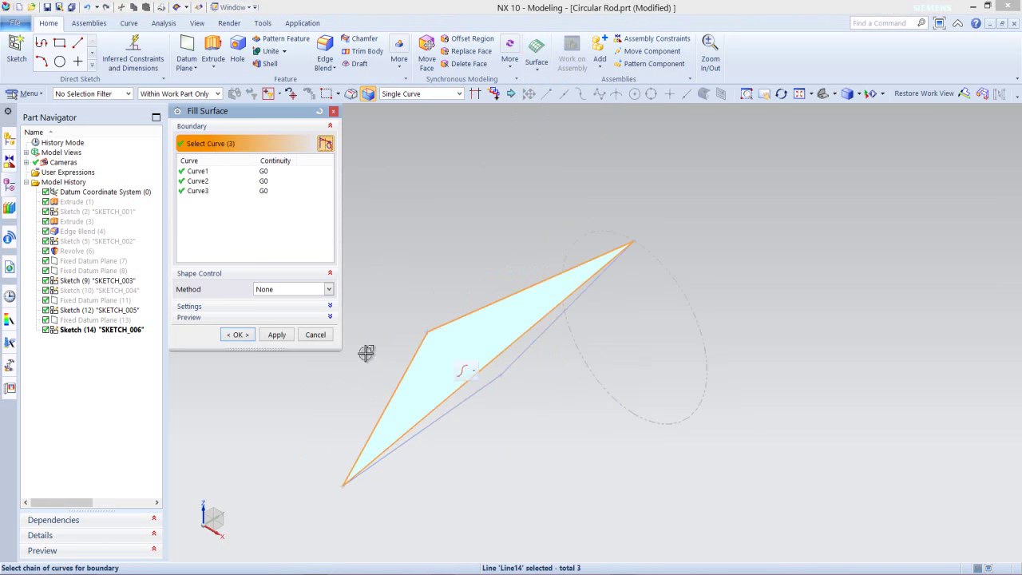
pyautogui.click(276, 335)
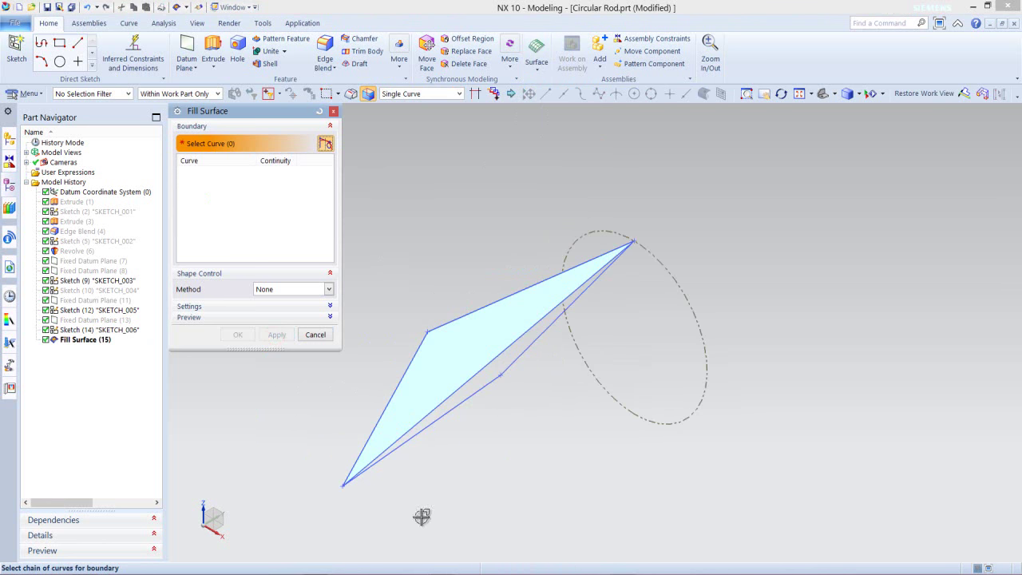
# - Create a second Fill Surface from the two lower triangle lines and the shared long diagonal
pyautogui.click(461, 403)
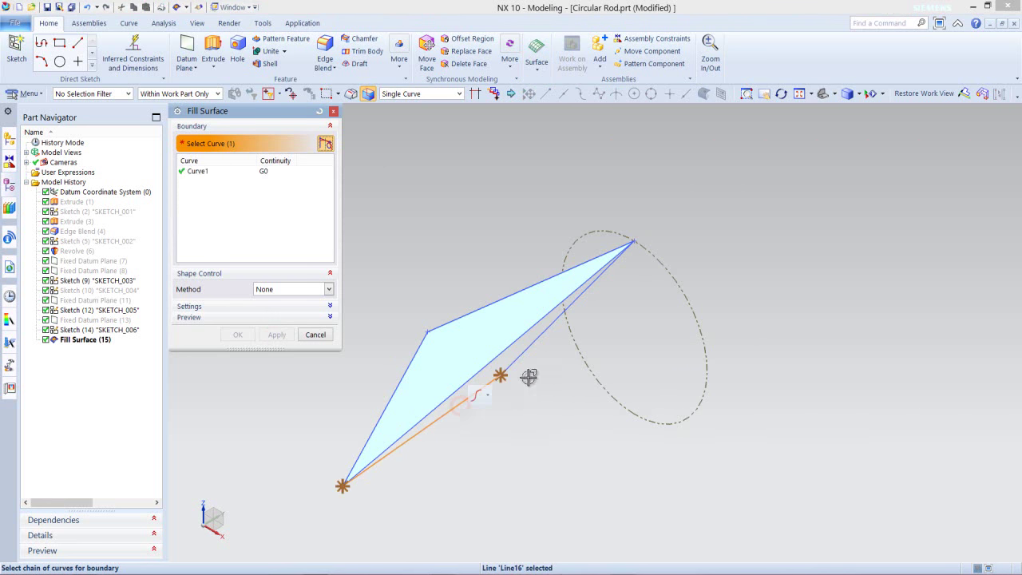
pyautogui.click(518, 345)
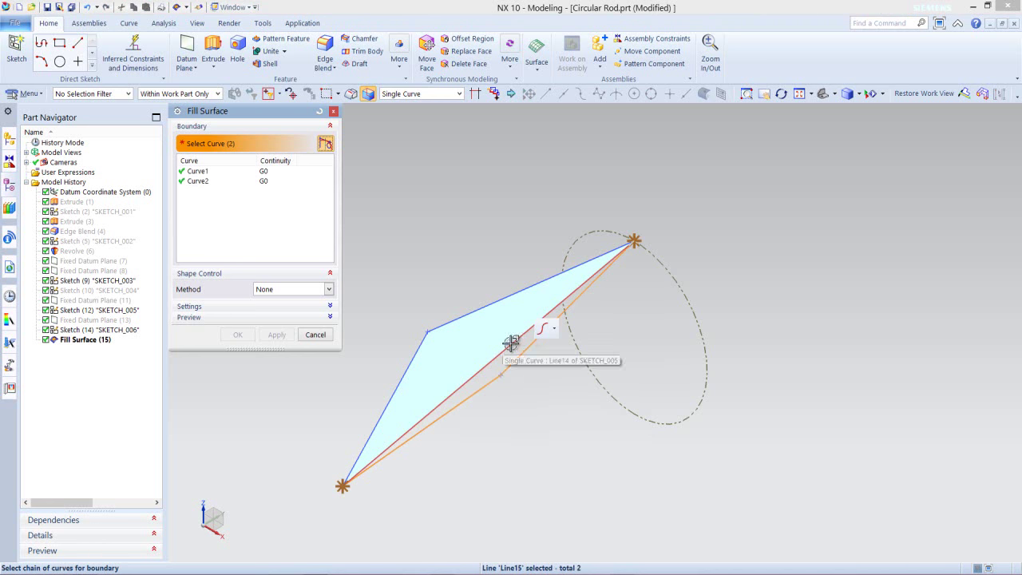
pyautogui.click(511, 343)
pyautogui.click(240, 337)
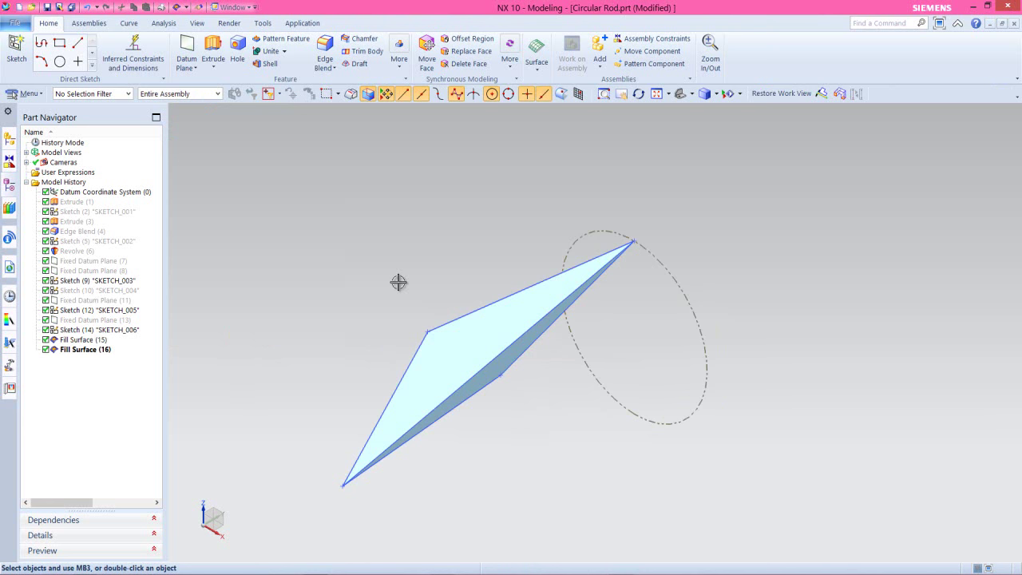
# - Hide all sketches so only the two filled triangular surfaces are displayed
pyautogui.click(198, 24)
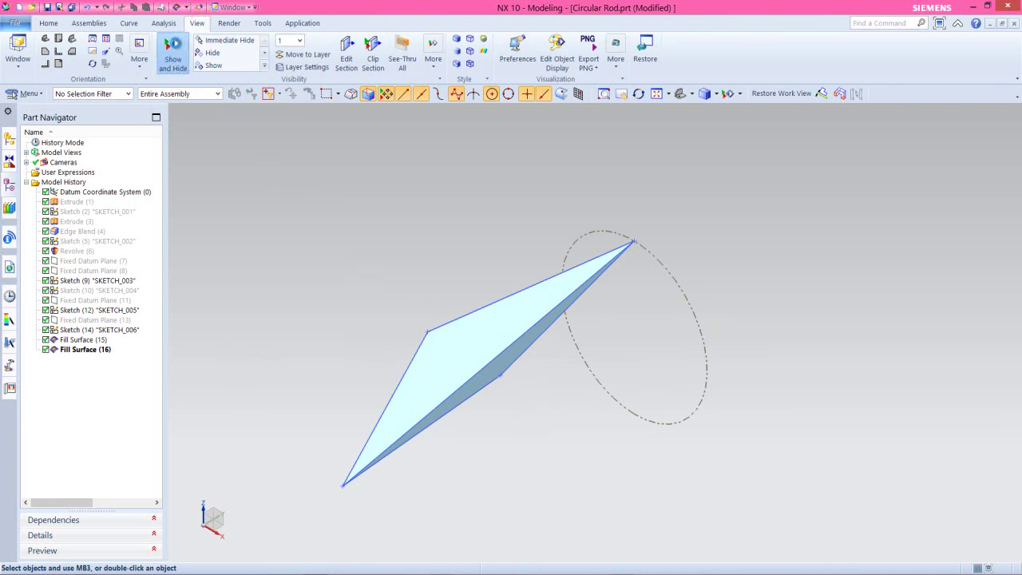
pyautogui.click(173, 53)
pyautogui.click(326, 203)
pyautogui.click(333, 324)
# - Save the part with the two filled triangular surfaces
pyautogui.moveTo(457, 458); pyautogui.dragTo(518, 416, button='middle')
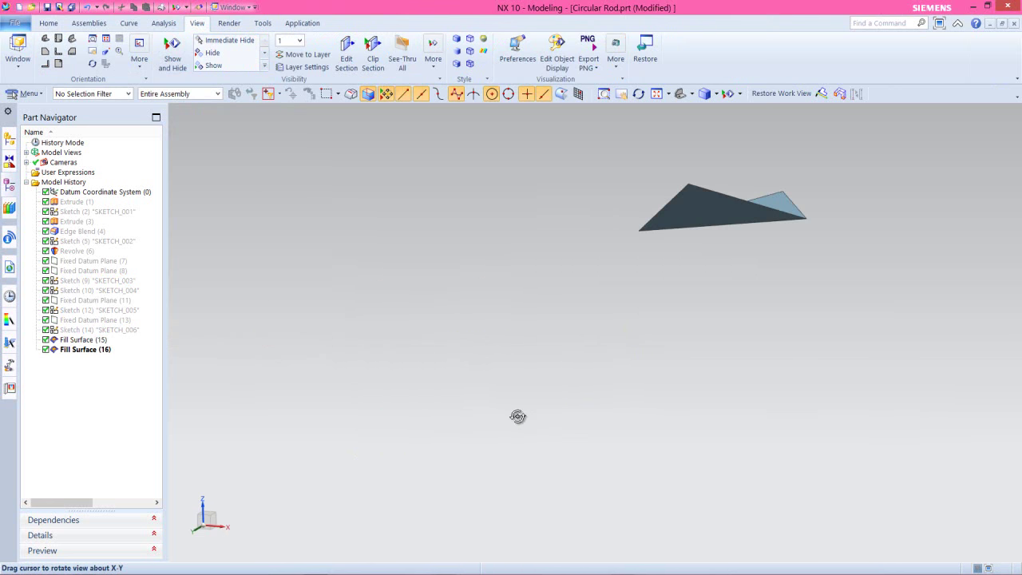
pyautogui.click(768, 94)
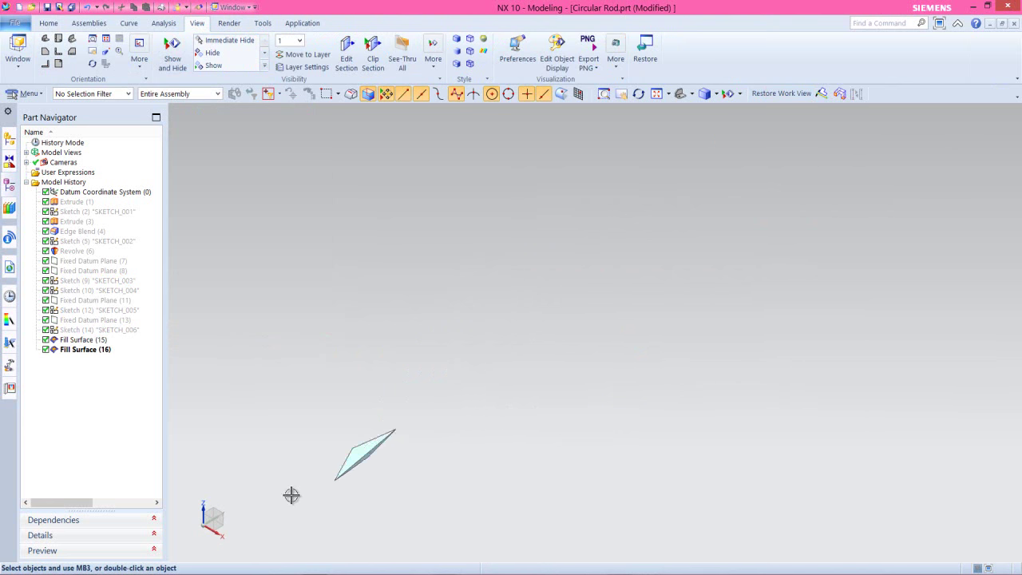
pyautogui.scroll(4, 292, 495)
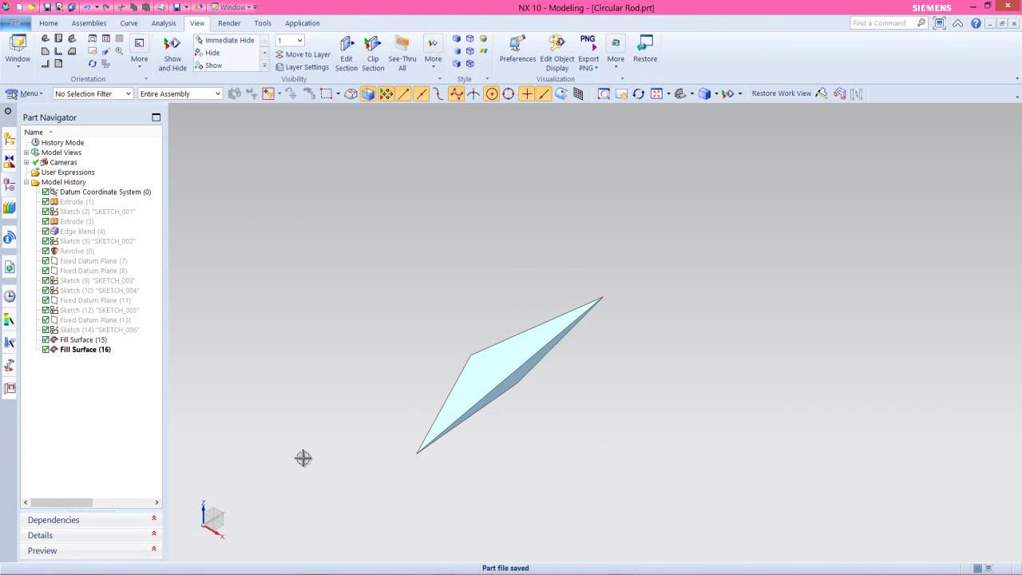
pyautogui.click(378, 404)
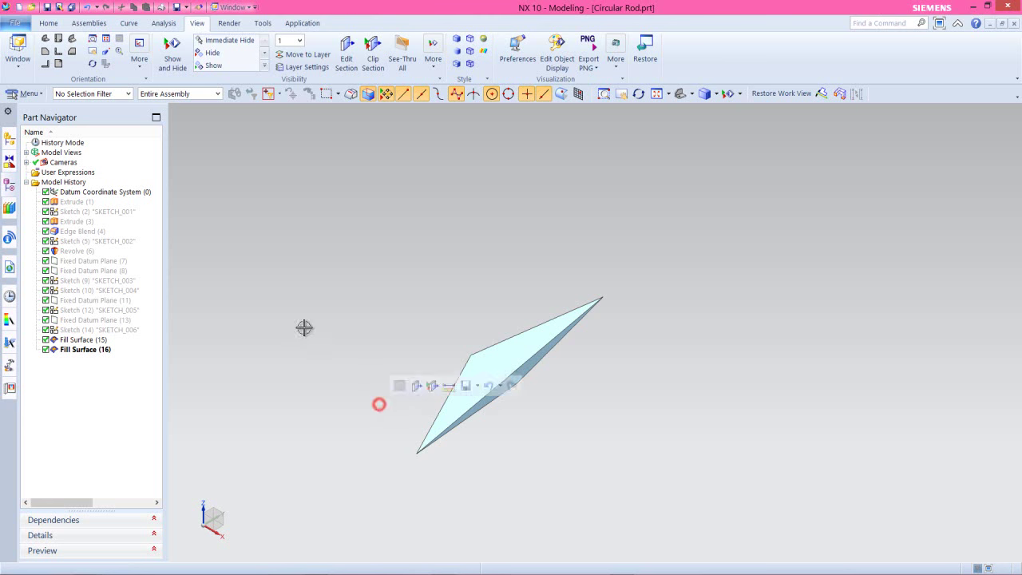
# - Begin a Combine operation for the two filled triangular surfaces
pyautogui.click(32, 93)
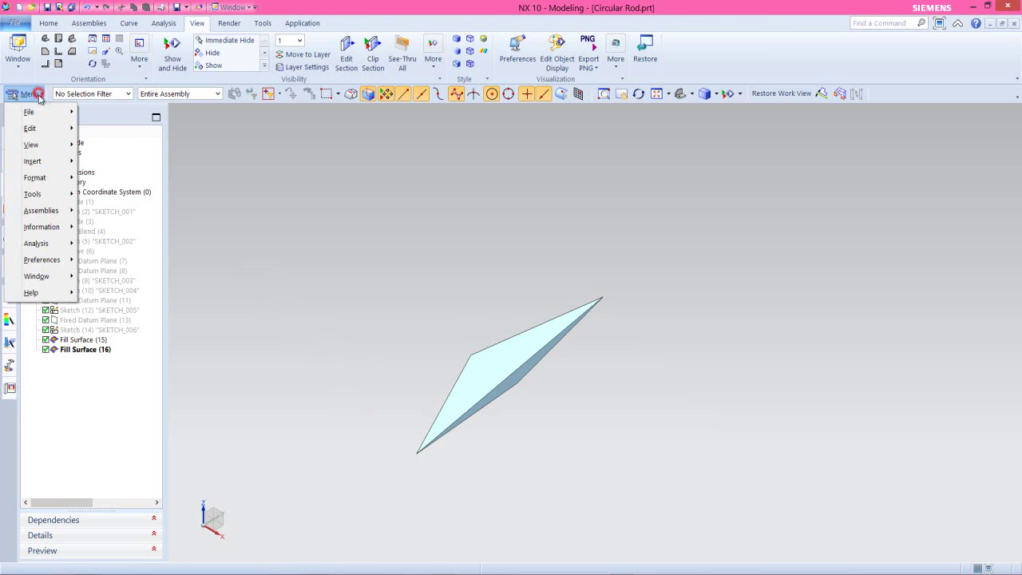
pyautogui.moveTo(52, 163)
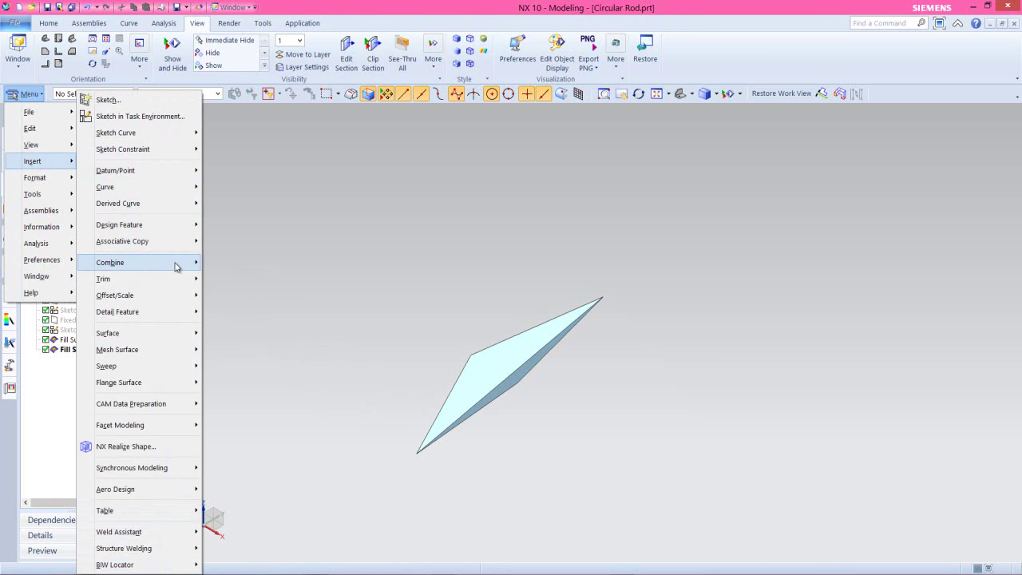
# - Sew the two triangular fill surfaces into one sheet body, using the larger upper one as target, and save the part
pyautogui.moveTo(176, 266)
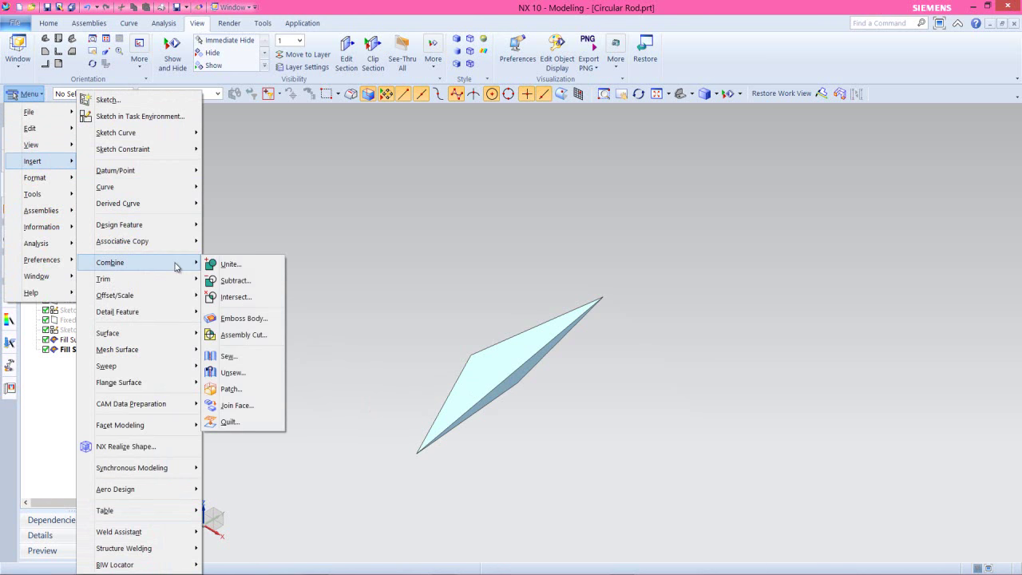
pyautogui.click(249, 355)
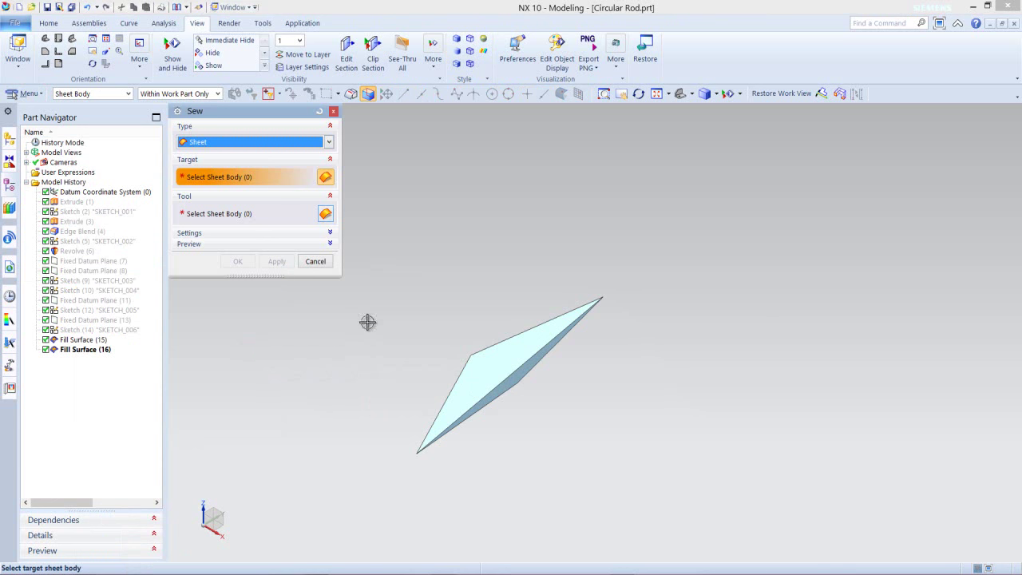
pyautogui.click(476, 368)
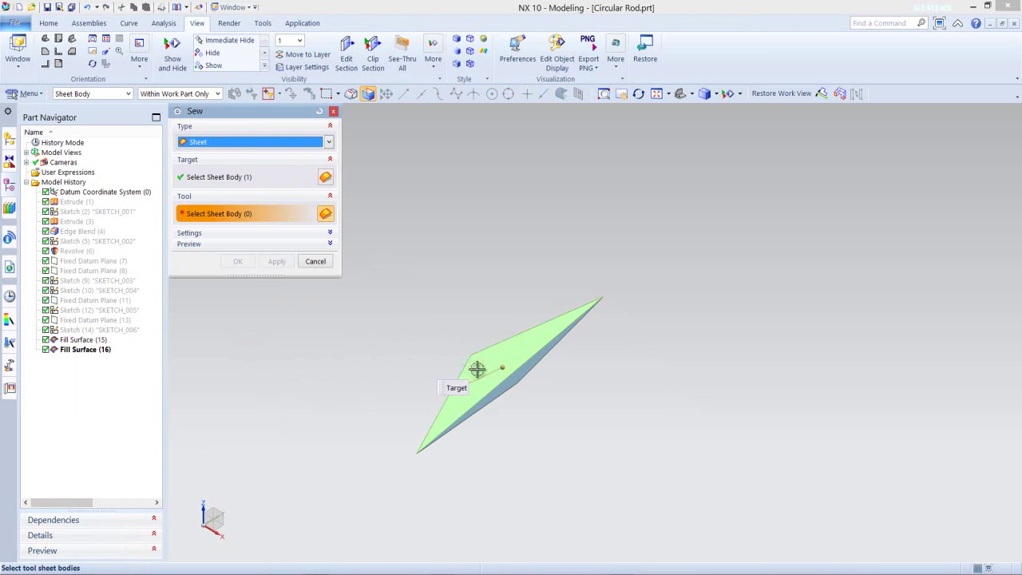
pyautogui.click(503, 384)
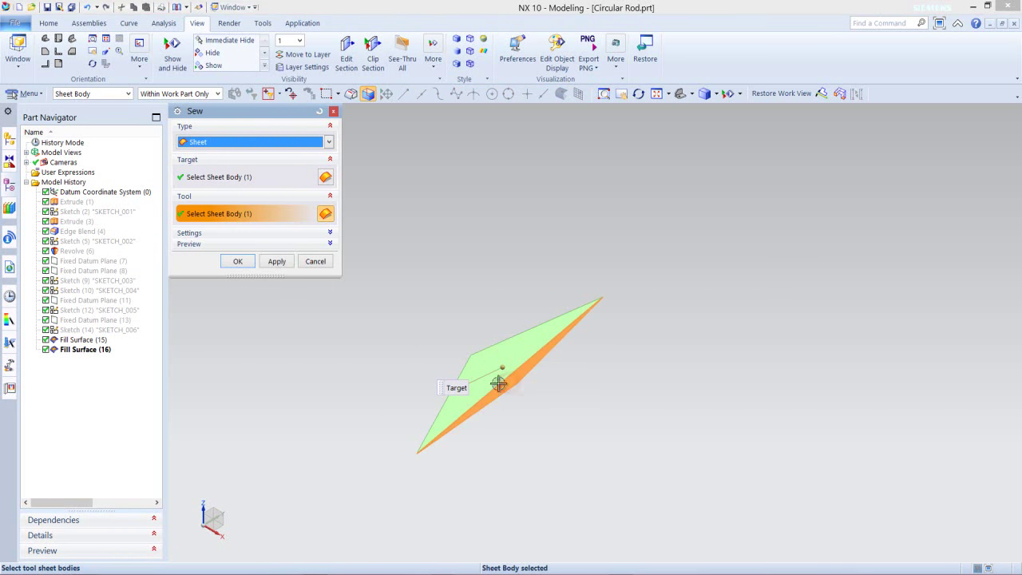
pyautogui.click(238, 261)
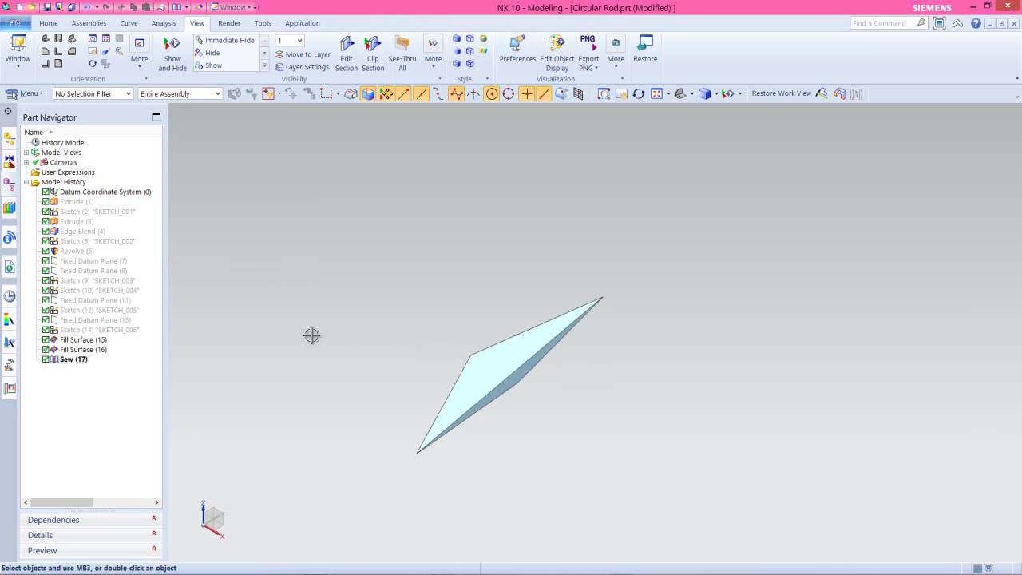
pyautogui.click(71, 359)
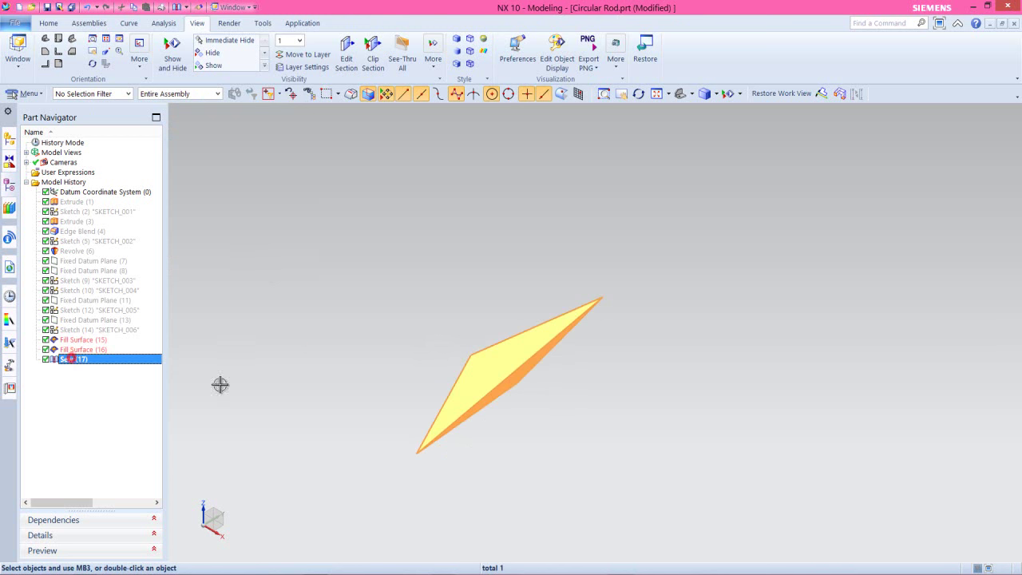
pyautogui.press('Escape')
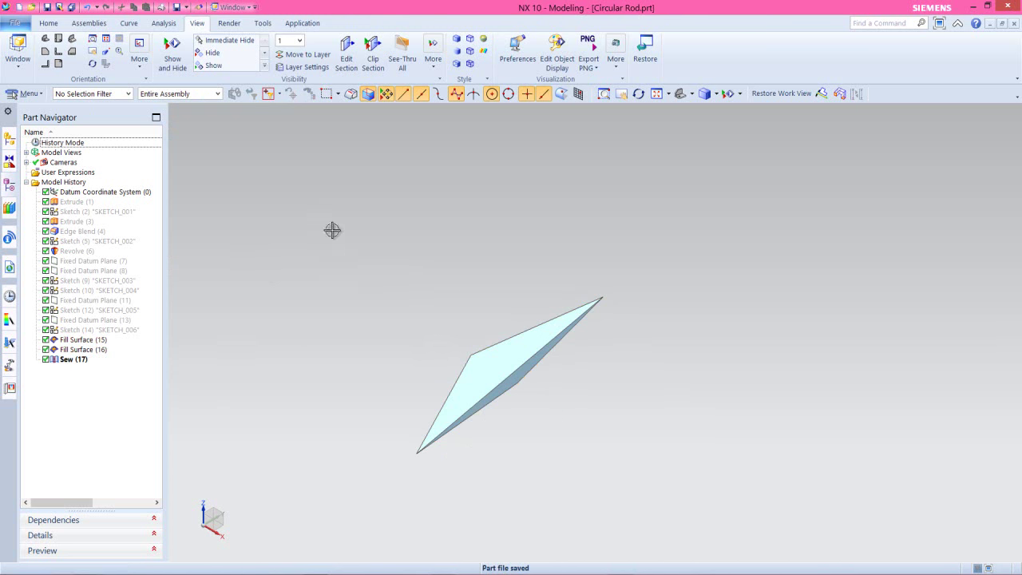
# - Show all solid bodies so the rod is displayed together with the sewn sheet
pyautogui.click(172, 57)
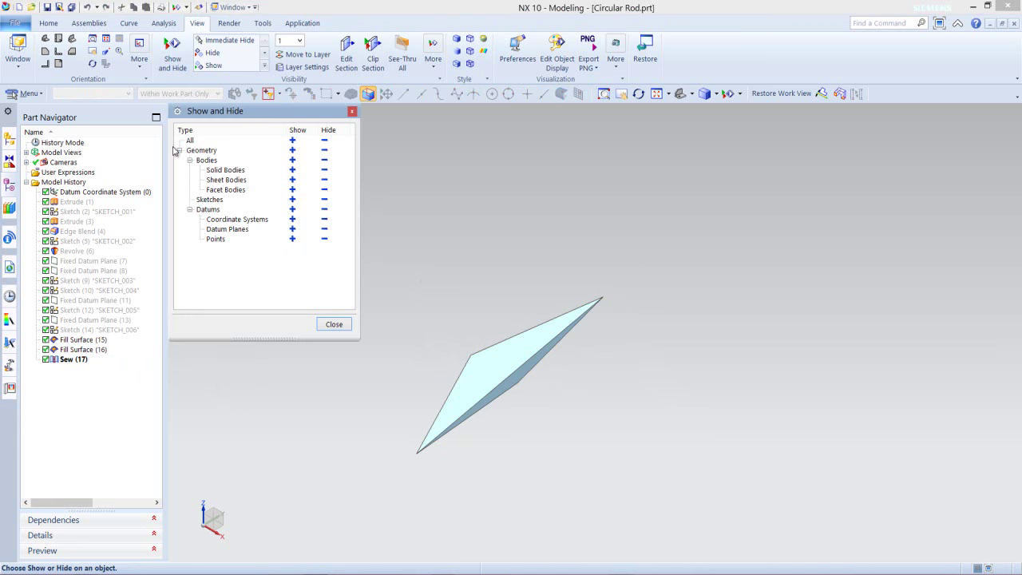
pyautogui.click(293, 171)
pyautogui.click(293, 170)
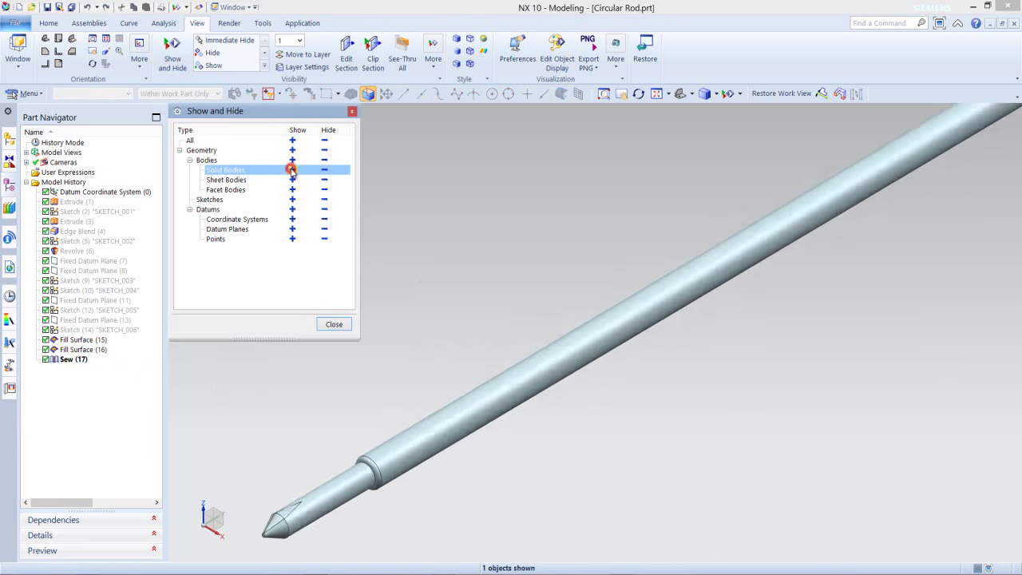
pyautogui.click(334, 324)
pyautogui.scroll(4, 331, 447)
pyautogui.scroll(5, 387, 427)
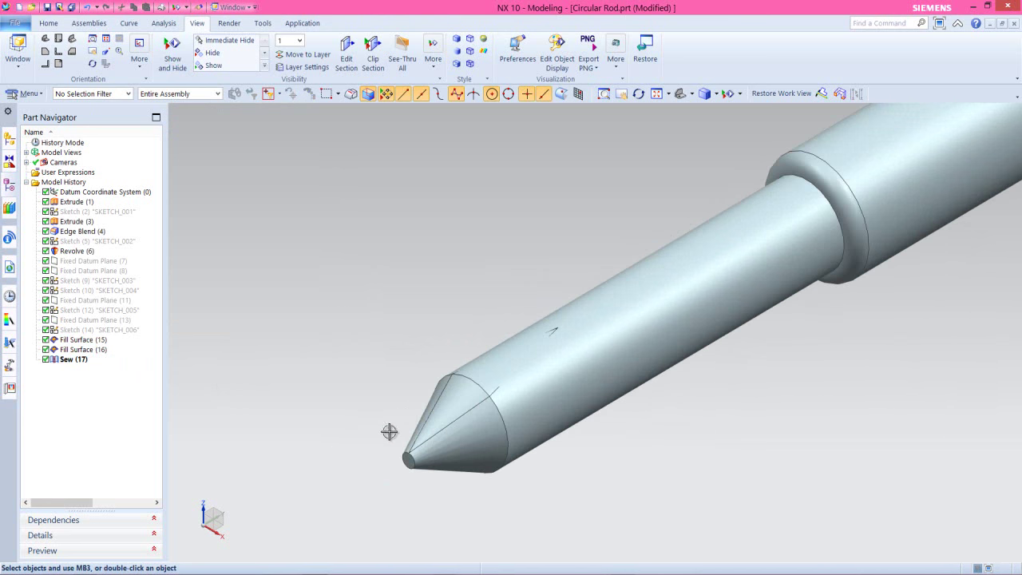
pyautogui.click(388, 336)
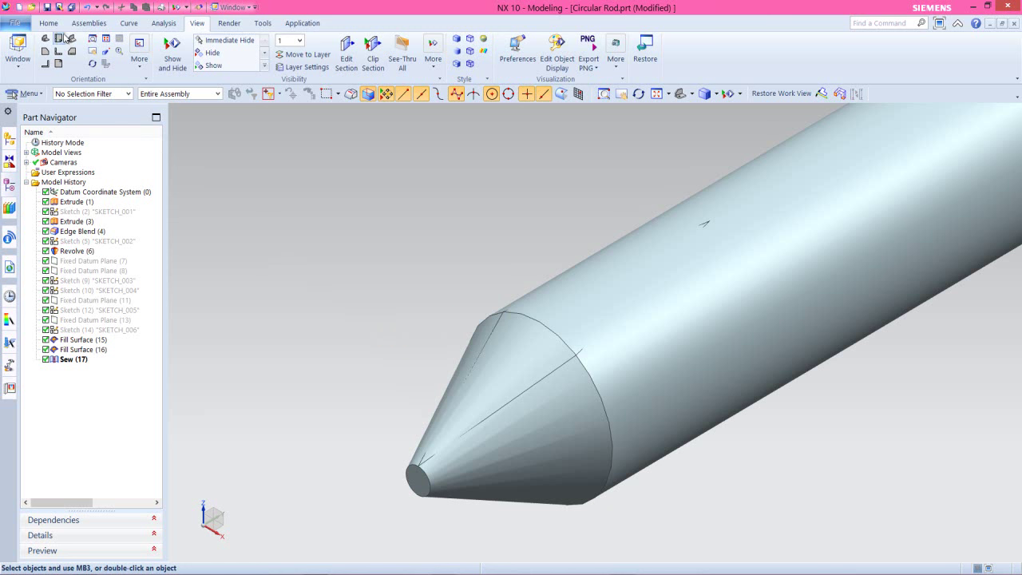
# - Extend the sewn sheet's four outer boundary edges with Extend Sheet, using an offset limit of .001 in
pyautogui.click(49, 22)
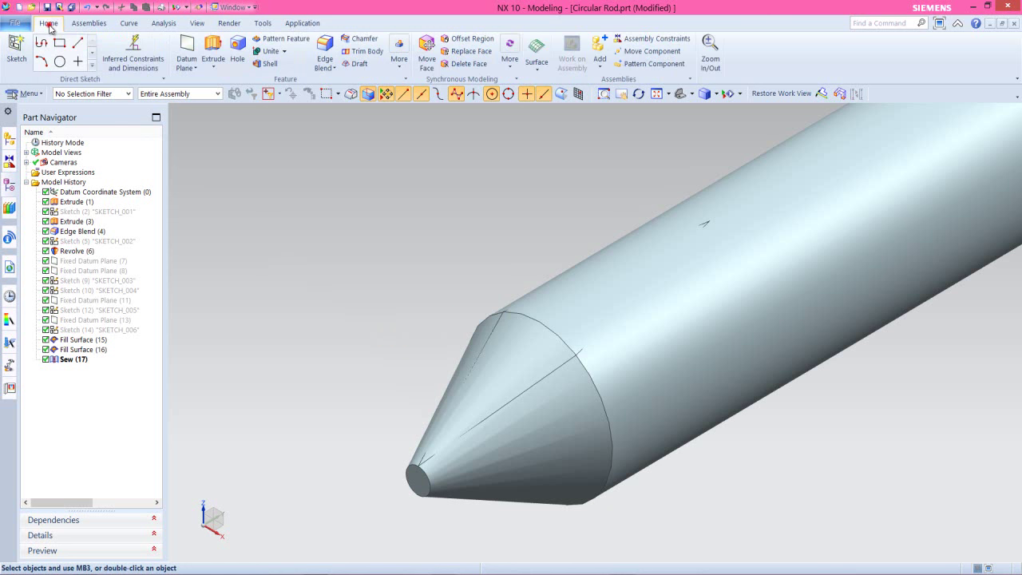
pyautogui.click(535, 71)
pyautogui.click(649, 116)
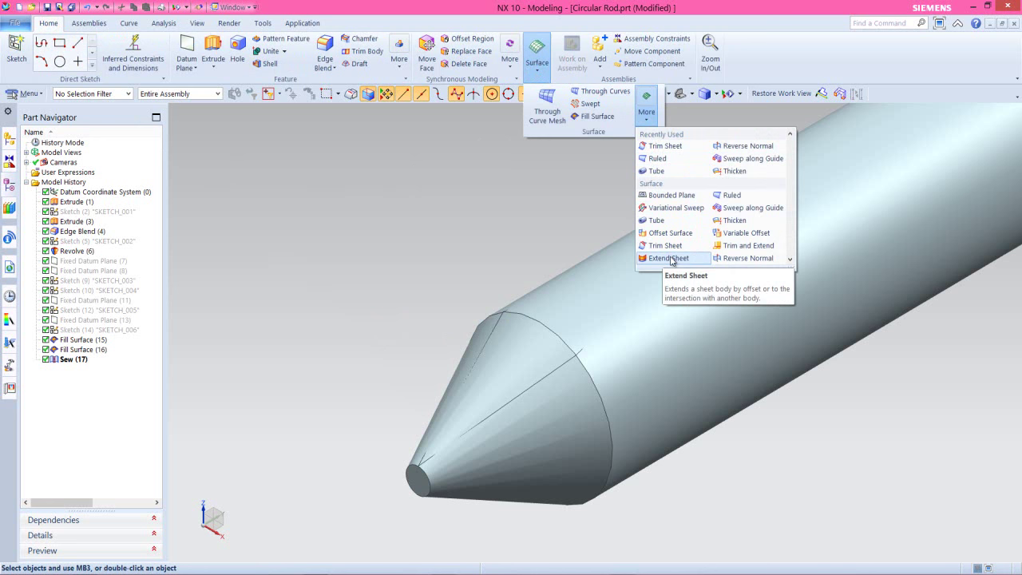
pyautogui.click(669, 258)
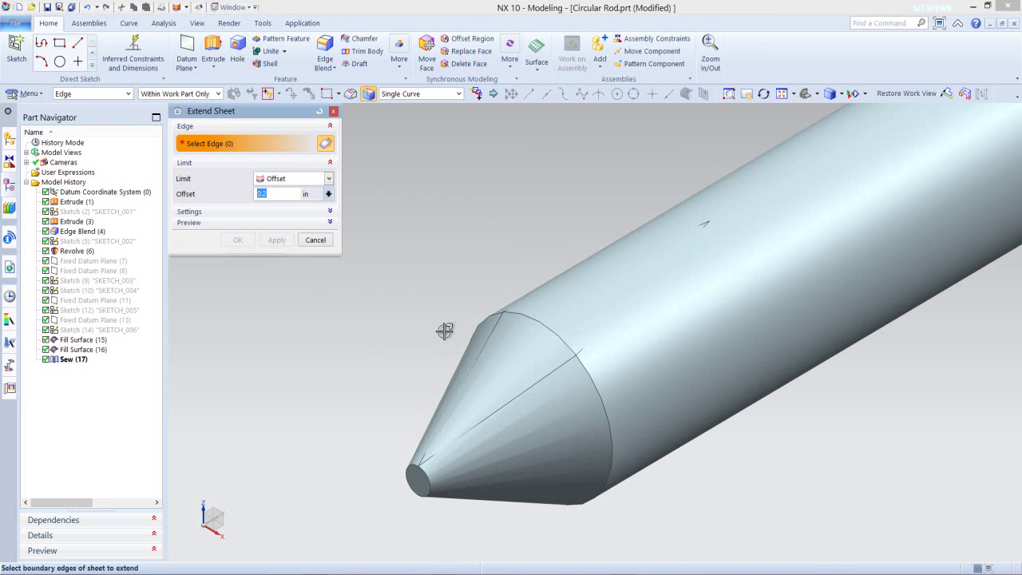
pyautogui.click(492, 320)
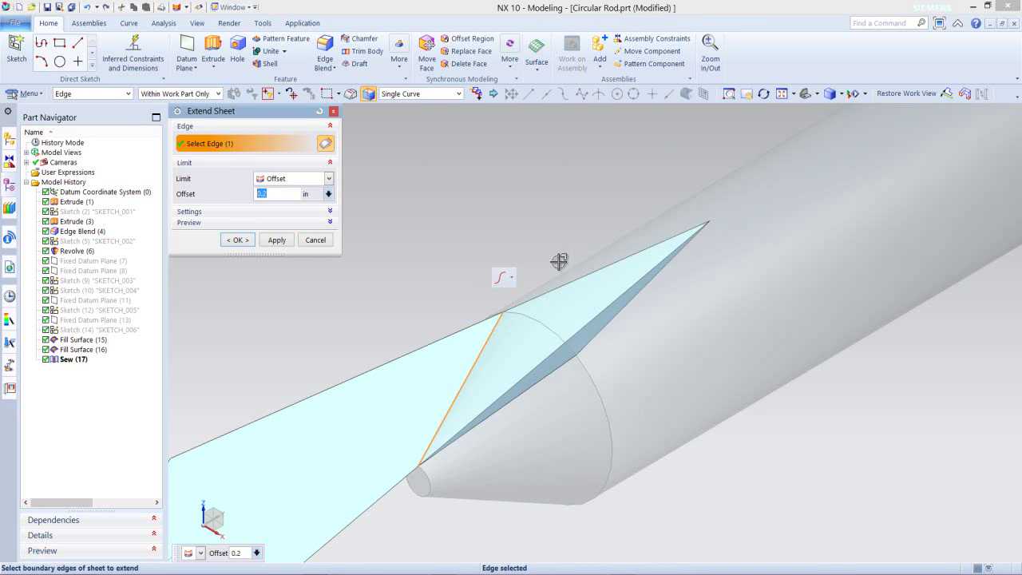
pyautogui.click(619, 258)
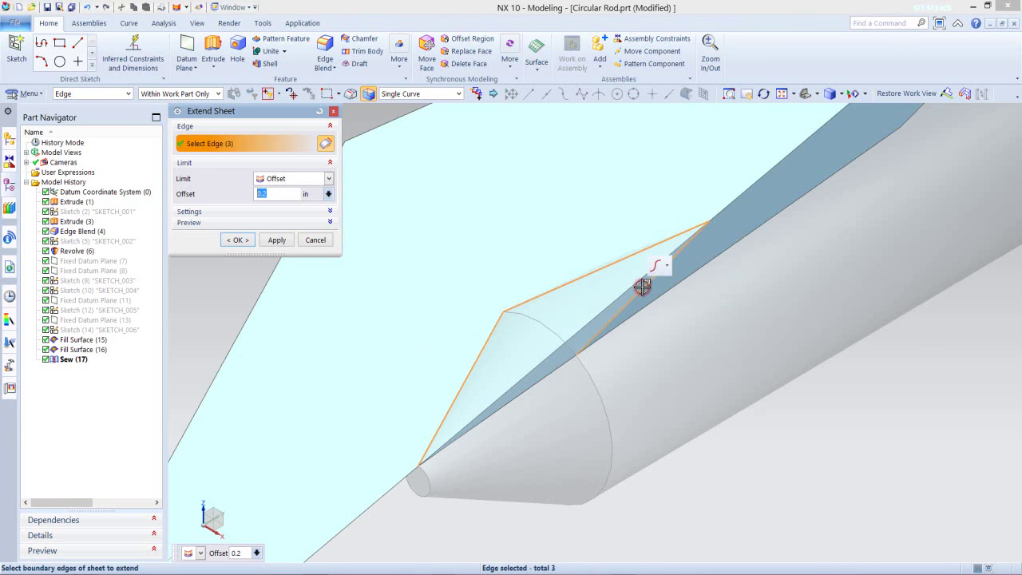
pyautogui.click(566, 362)
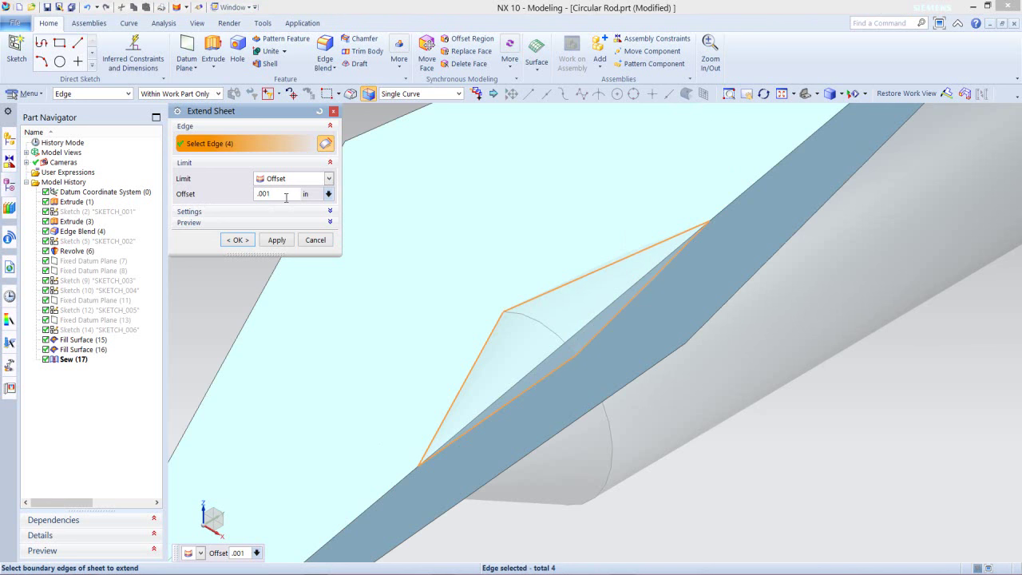
pyautogui.doubleClick(286, 197)
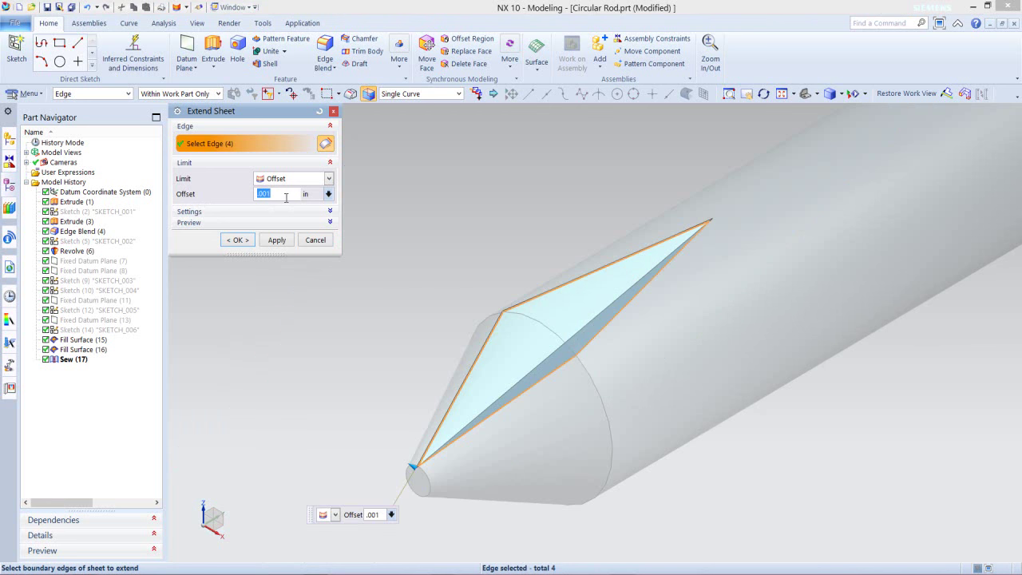
pyautogui.click(238, 240)
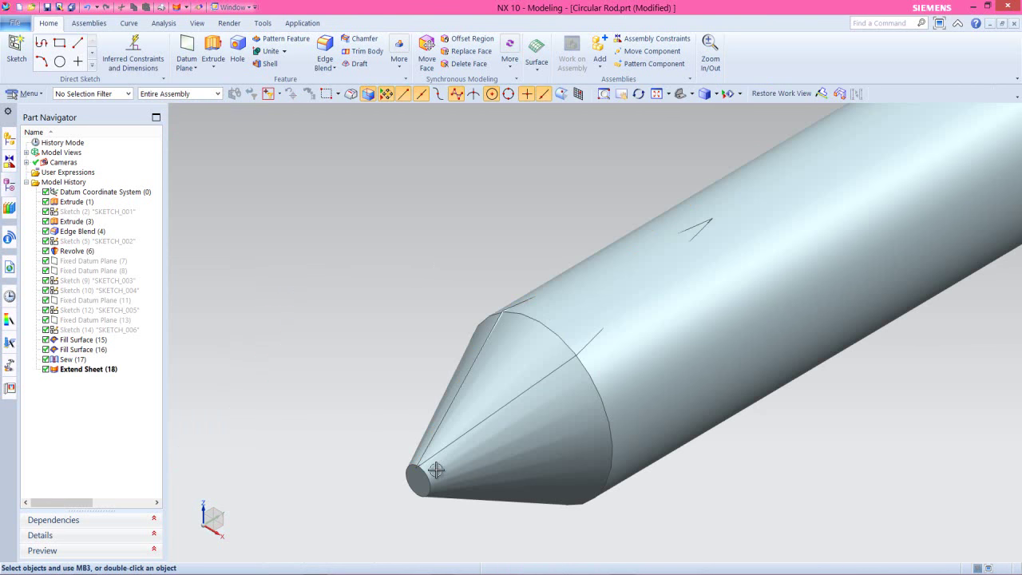
# - Inspect the extended sheet's edges and corners around the rod's conical tip, and save the part
pyautogui.scroll(6, 436, 470)
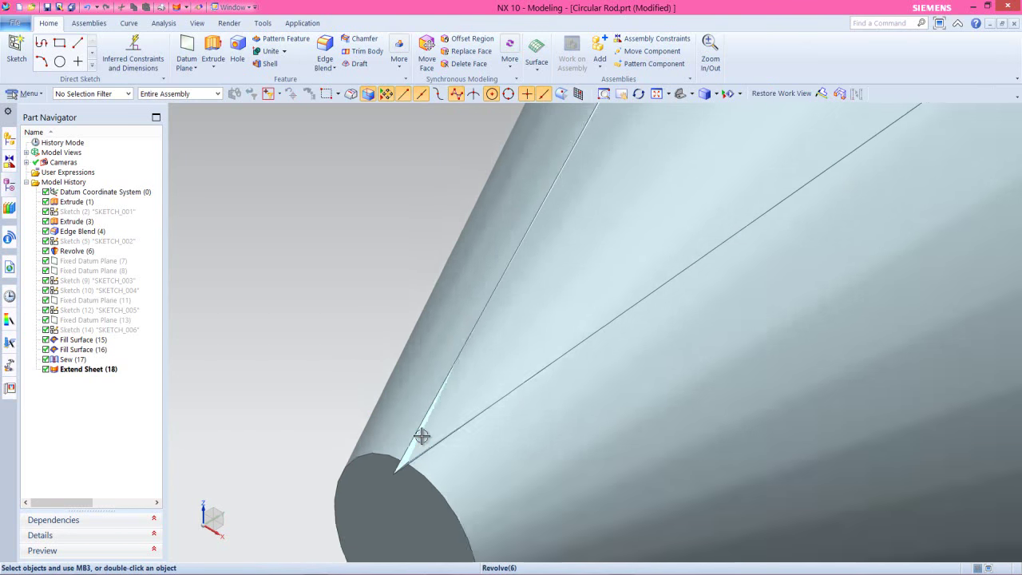
pyautogui.scroll(-5, 422, 436)
pyautogui.scroll(4, 488, 311)
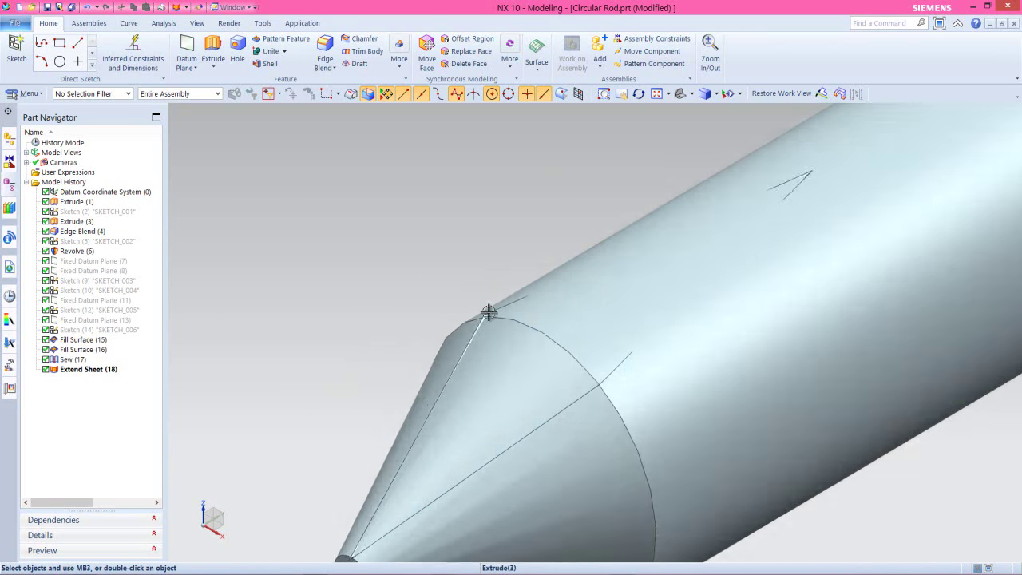
pyautogui.scroll(3, 487, 310)
pyautogui.scroll(-4, 586, 299)
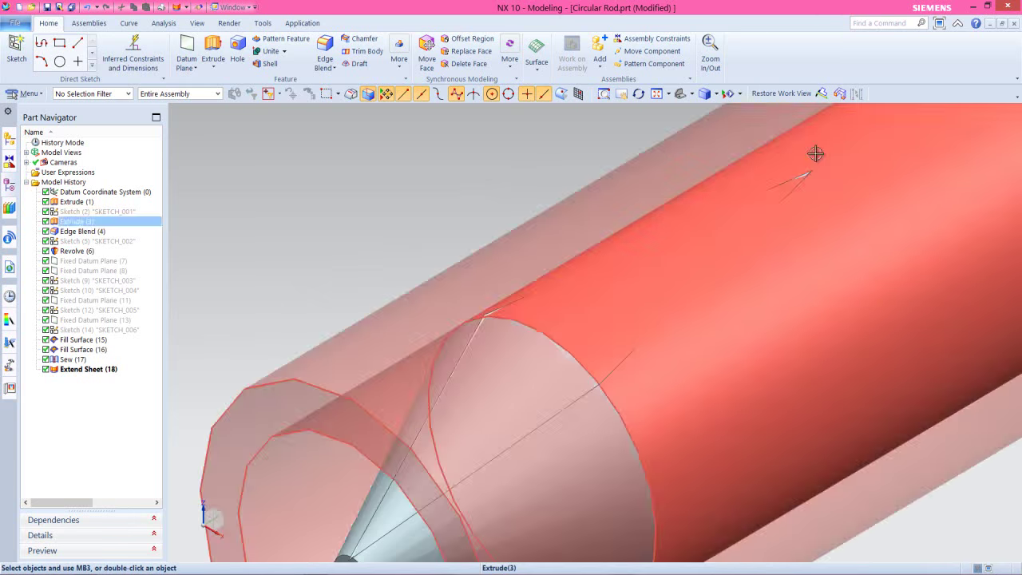
pyautogui.scroll(6, 806, 144)
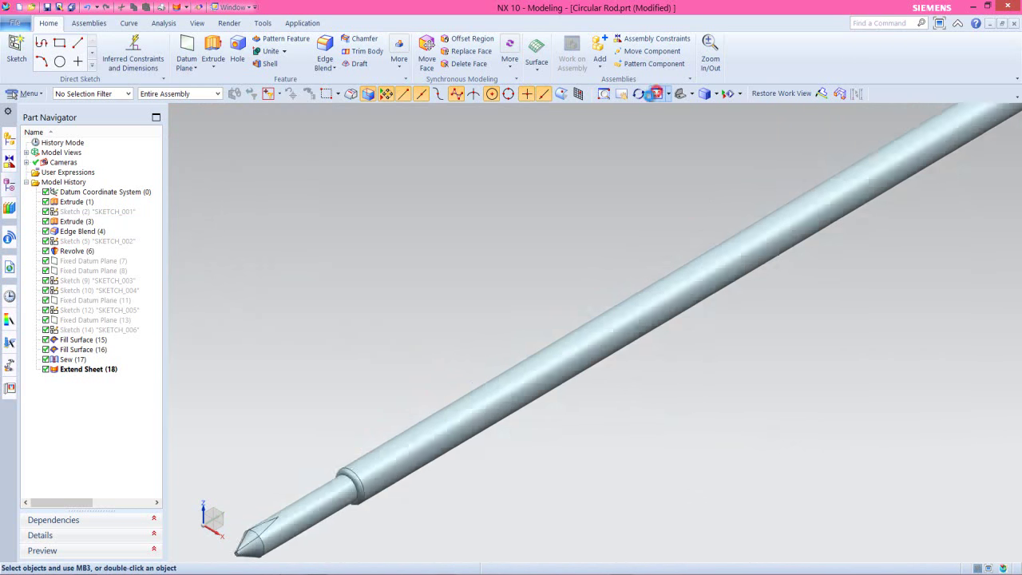
pyautogui.click(656, 94)
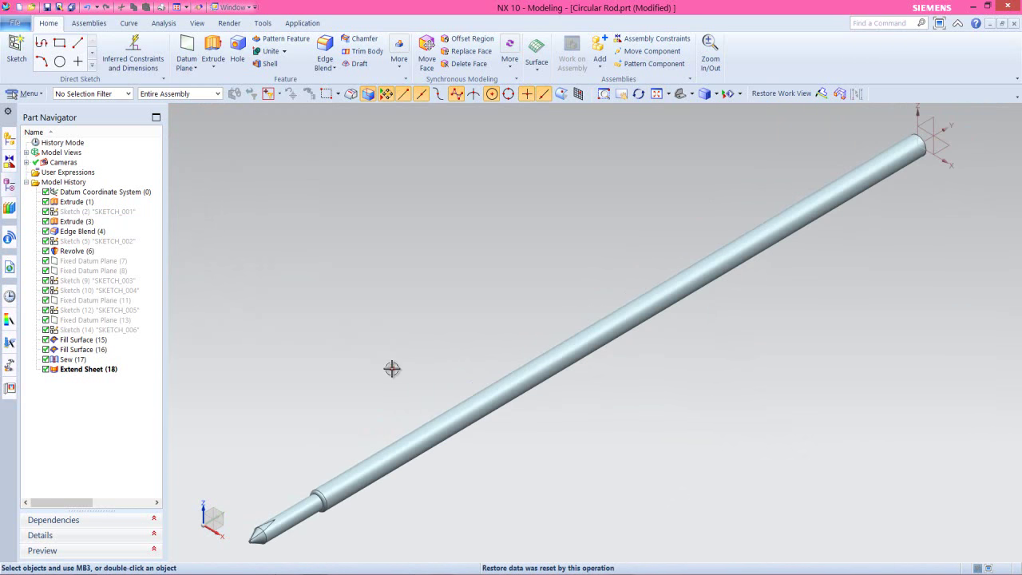
pyautogui.hotkey('ctrl', 's')
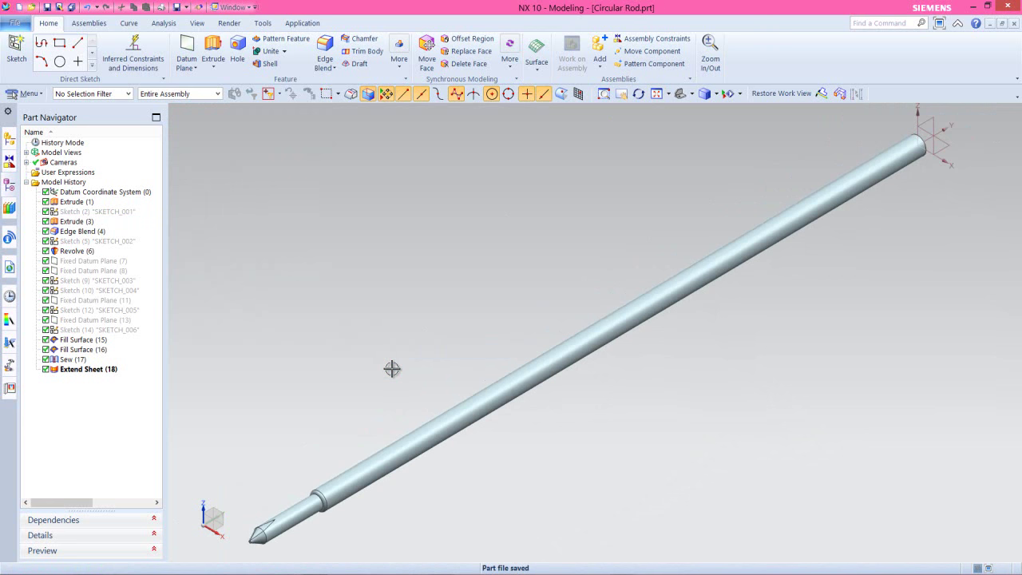
# - Trim the rod's solid body at the conical tip with Trim Body, using the extended sheet's two faces as the tool
pyautogui.rightClick(359, 402)
pyautogui.moveTo(579, 319); pyautogui.dragTo(318, 516, button='middle')
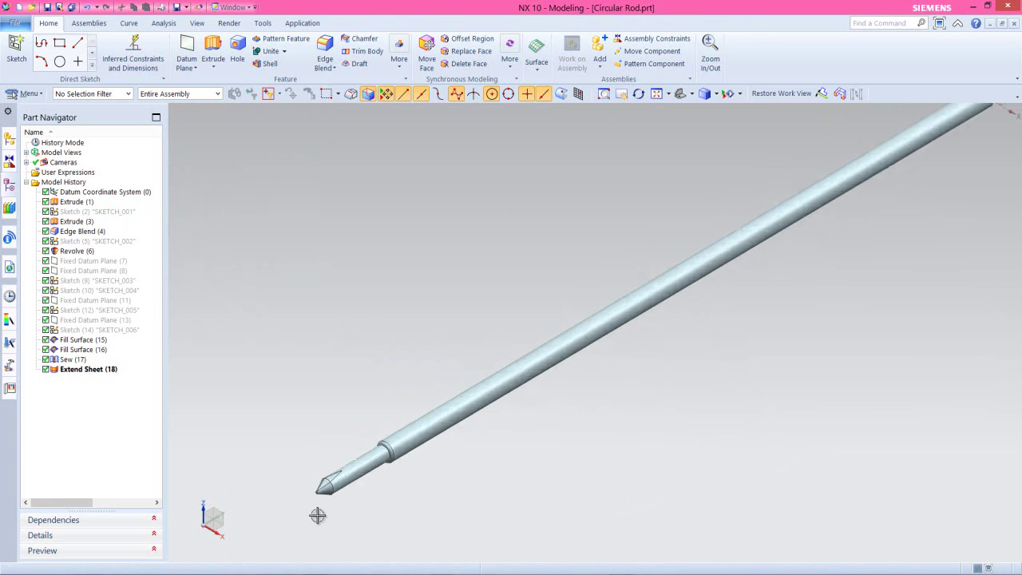
pyautogui.scroll(-8, 318, 516)
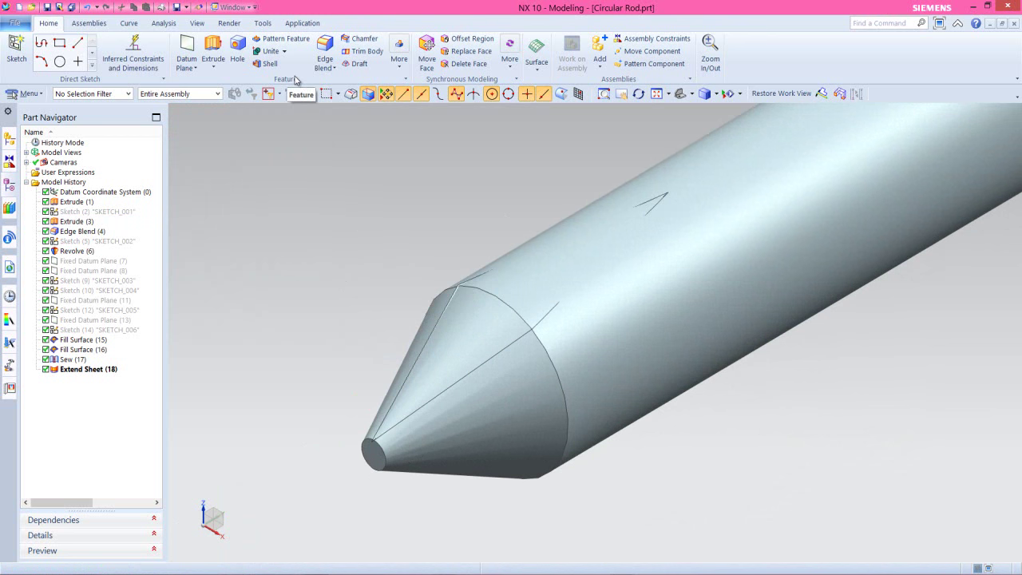
pyautogui.click(357, 53)
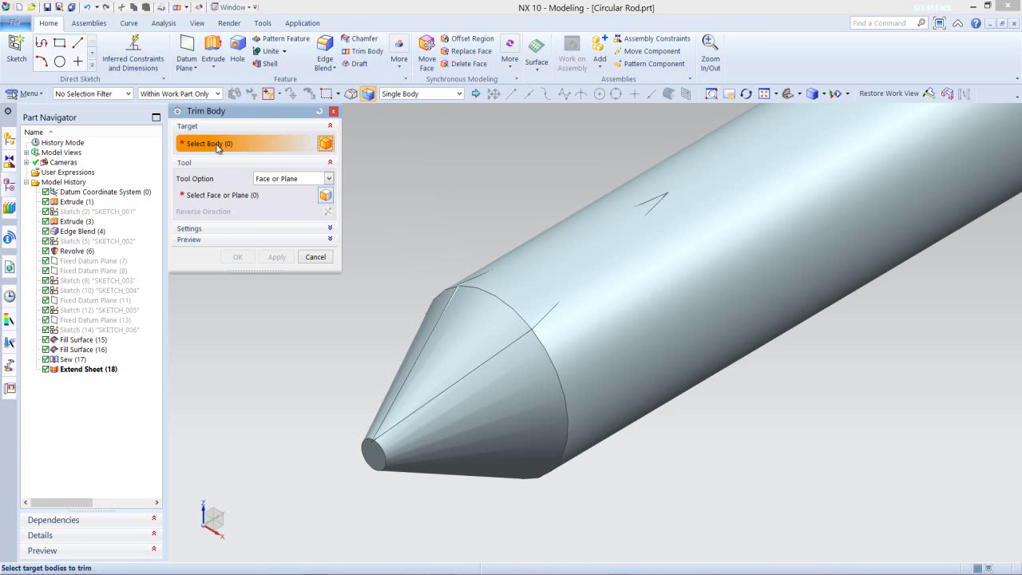
pyautogui.click(761, 199)
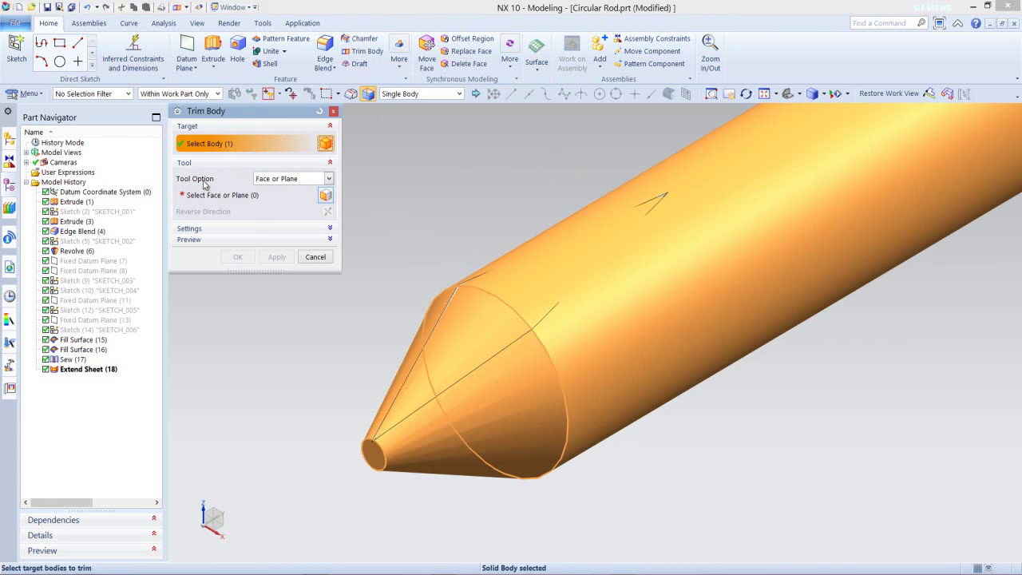
pyautogui.click(231, 196)
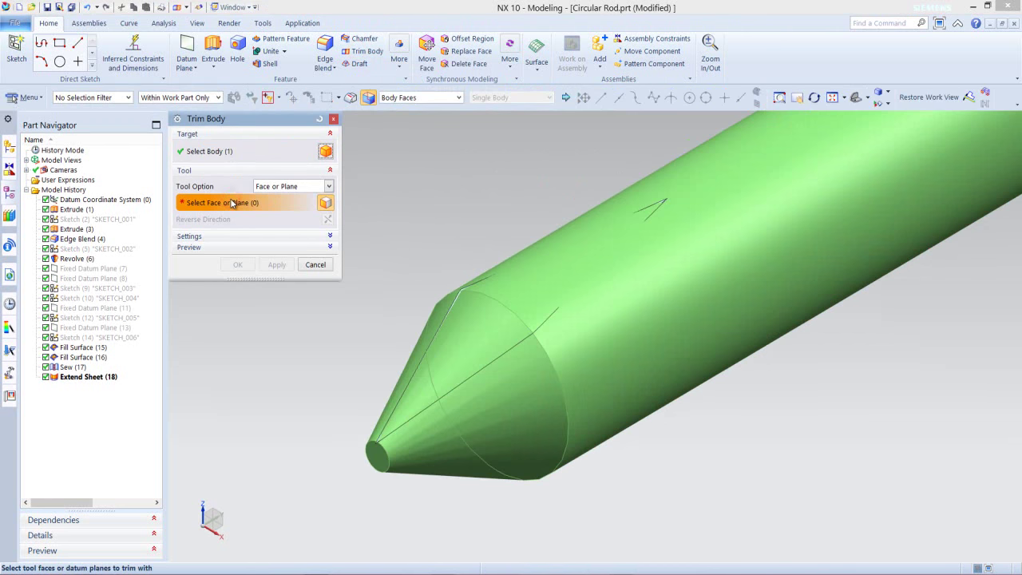
pyautogui.click(487, 330)
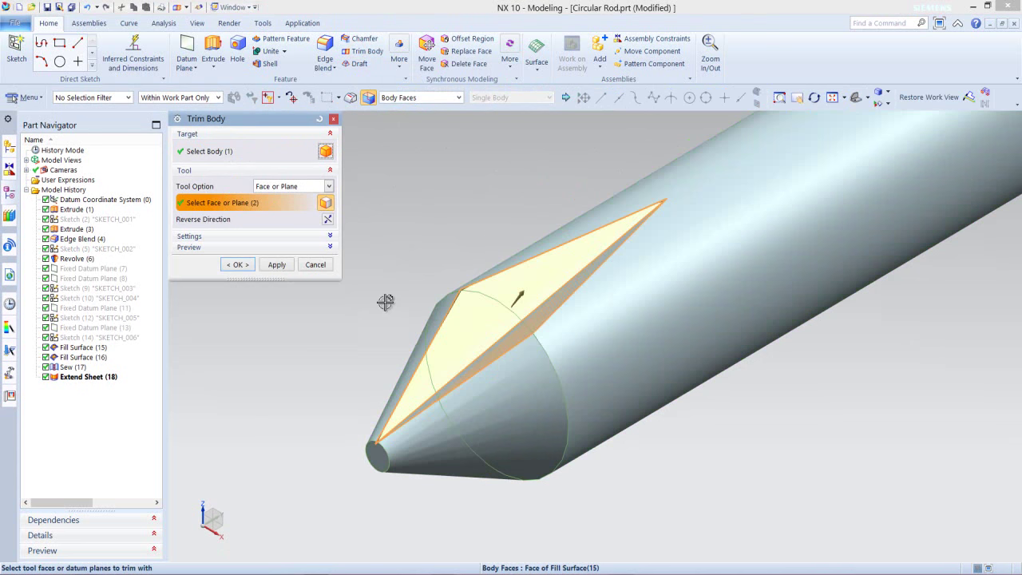
pyautogui.click(242, 271)
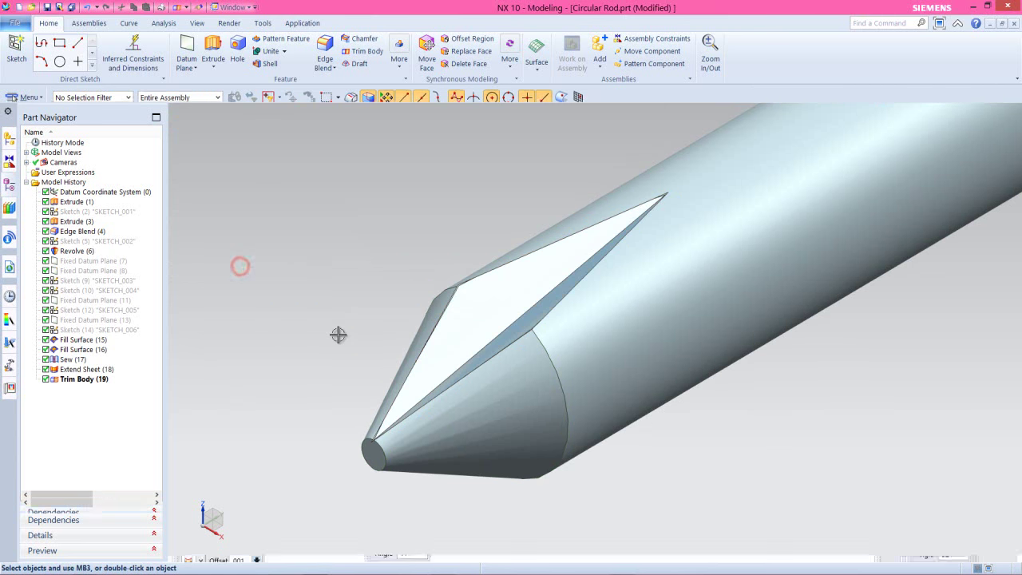
# - Hide all sheet bodies so only the trimmed rod is displayed
pyautogui.click(199, 23)
pyautogui.click(172, 50)
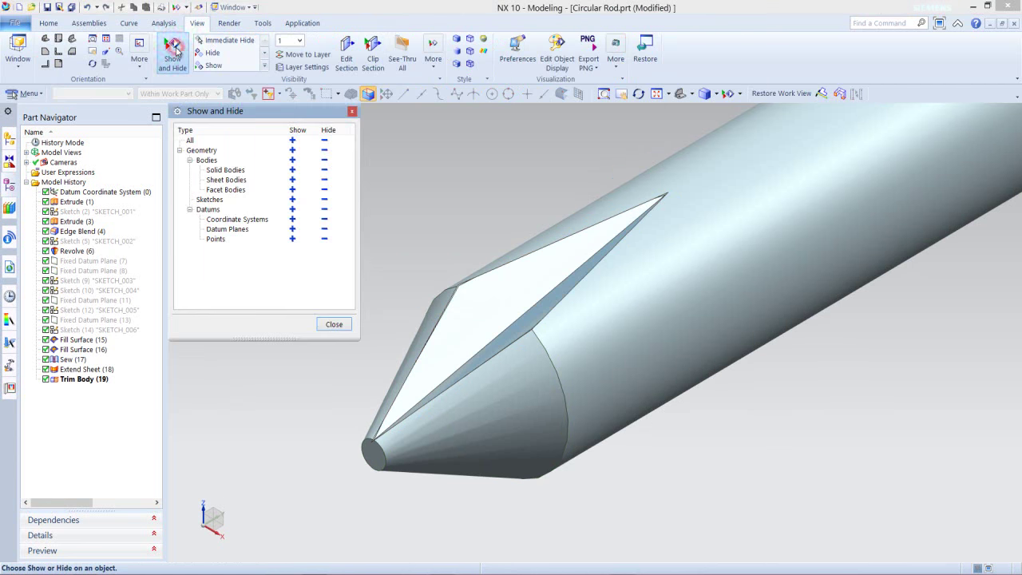
pyautogui.click(325, 181)
pyautogui.click(342, 324)
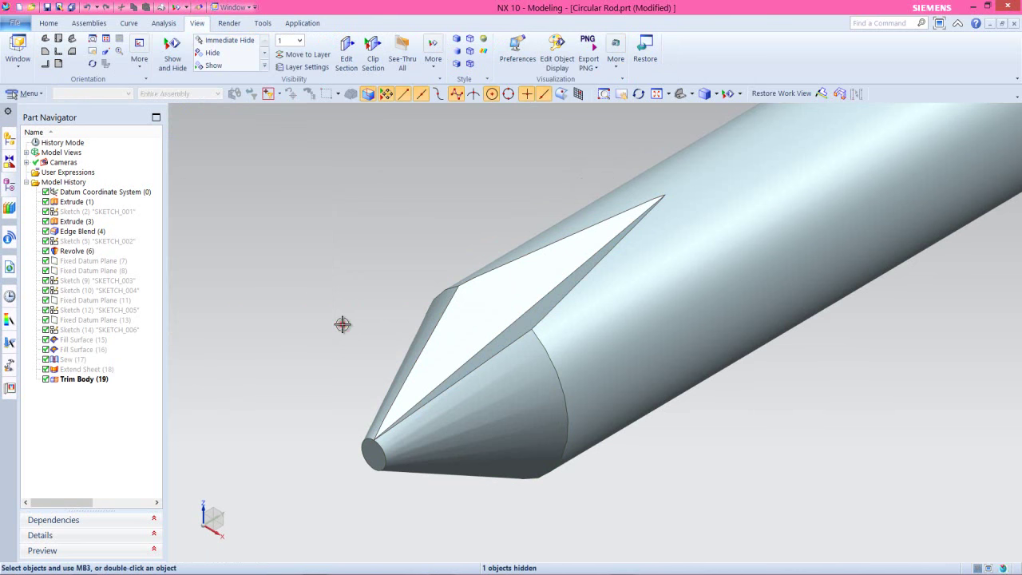
pyautogui.scroll(3, 459, 354)
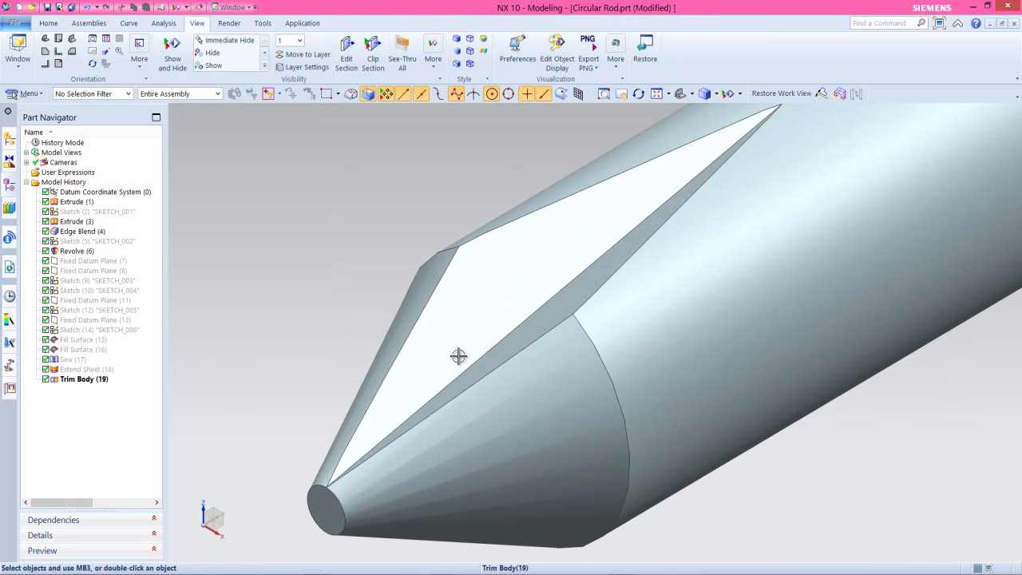
# - Inspect the trimmed notch at the rod's conical tip from the front and in an isometric view
pyautogui.click(458, 356)
pyautogui.moveTo(458, 357); pyautogui.dragTo(492, 341, button='middle')
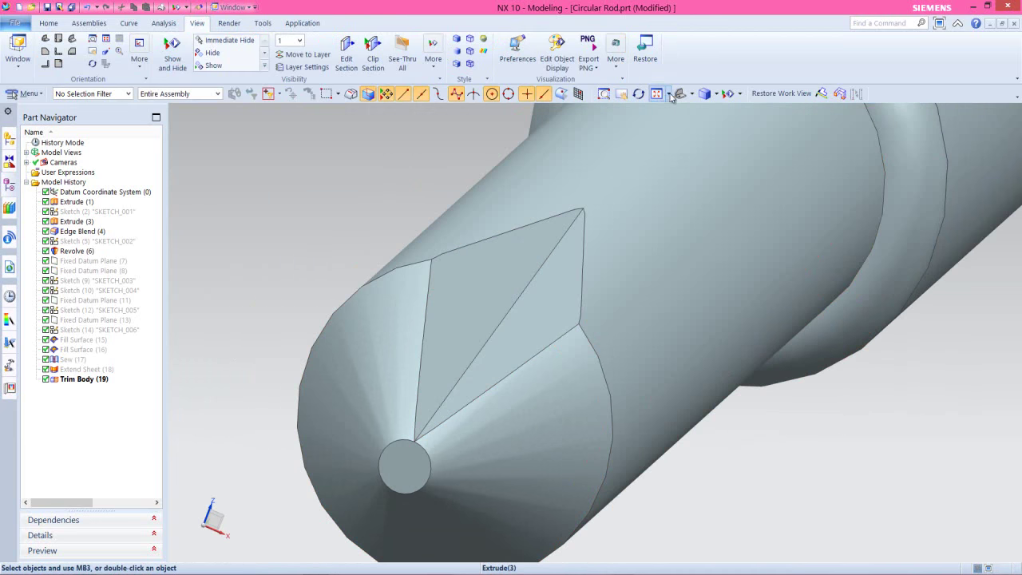
pyautogui.click(694, 96)
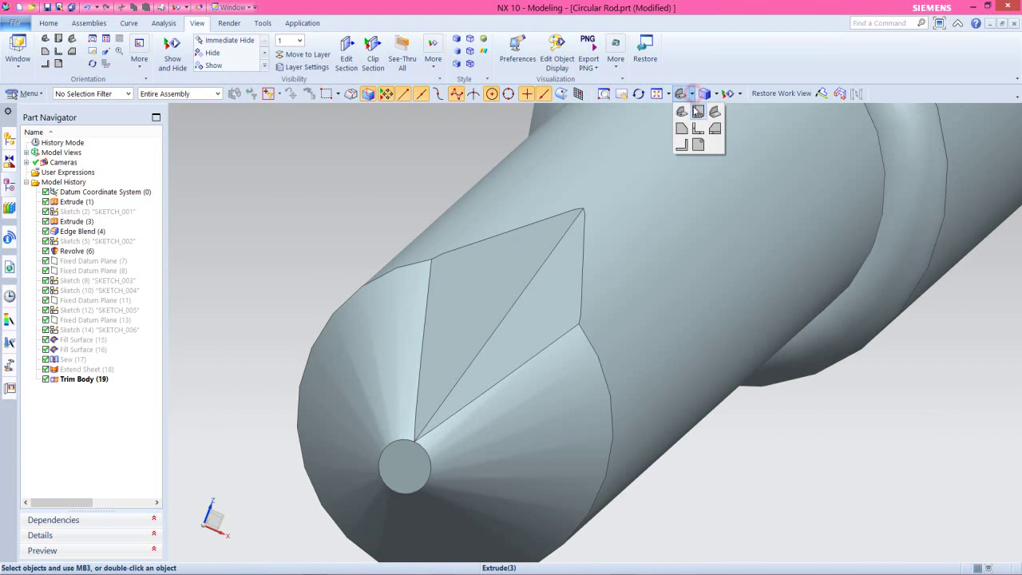
pyautogui.click(711, 112)
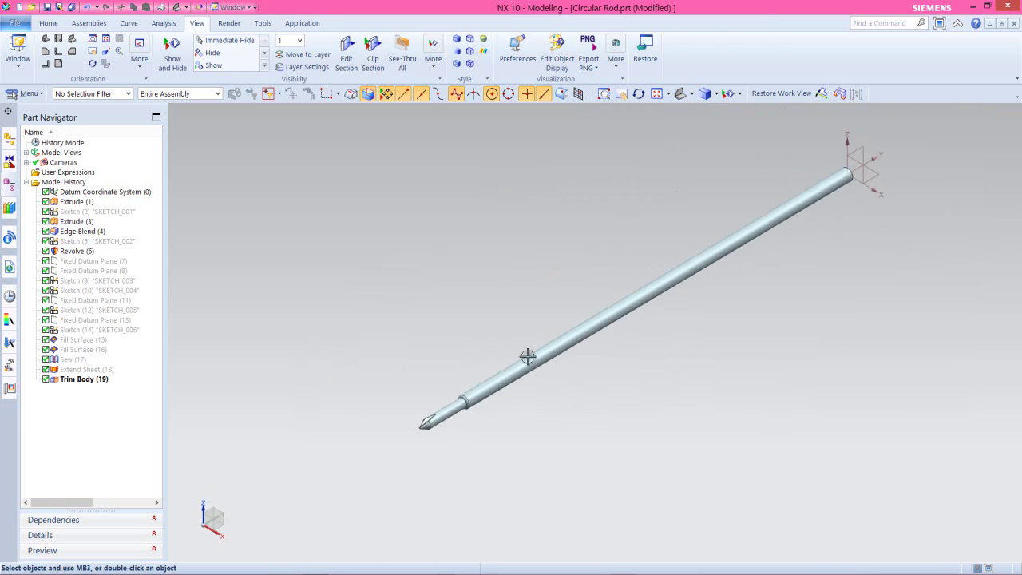
pyautogui.scroll(3, 449, 403)
pyautogui.scroll(5, 448, 416)
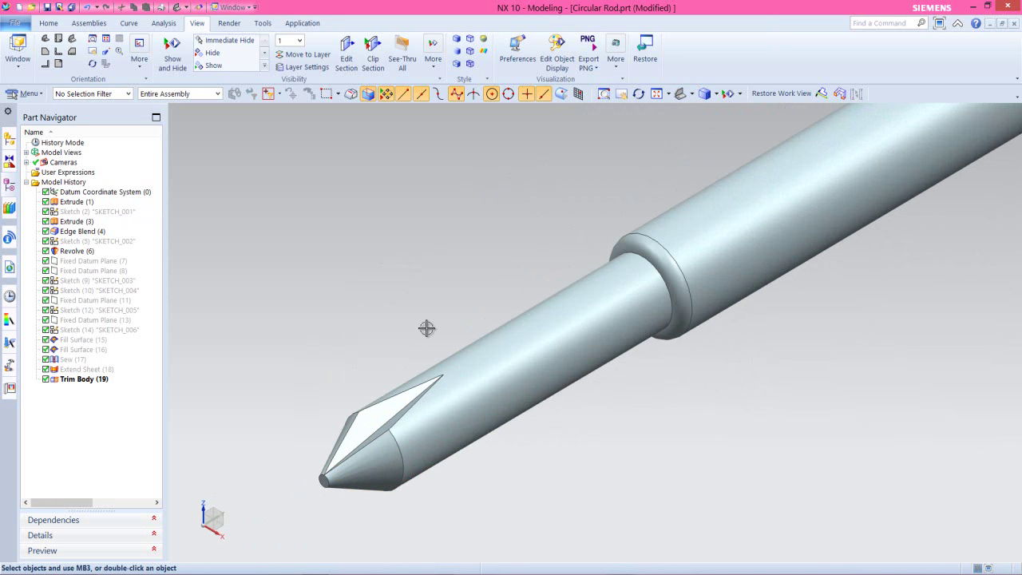
pyautogui.click(404, 346)
# - Start a Pattern Feature of the notch's Trim Body at the conical tip, using the Circular layout
pyautogui.click(49, 23)
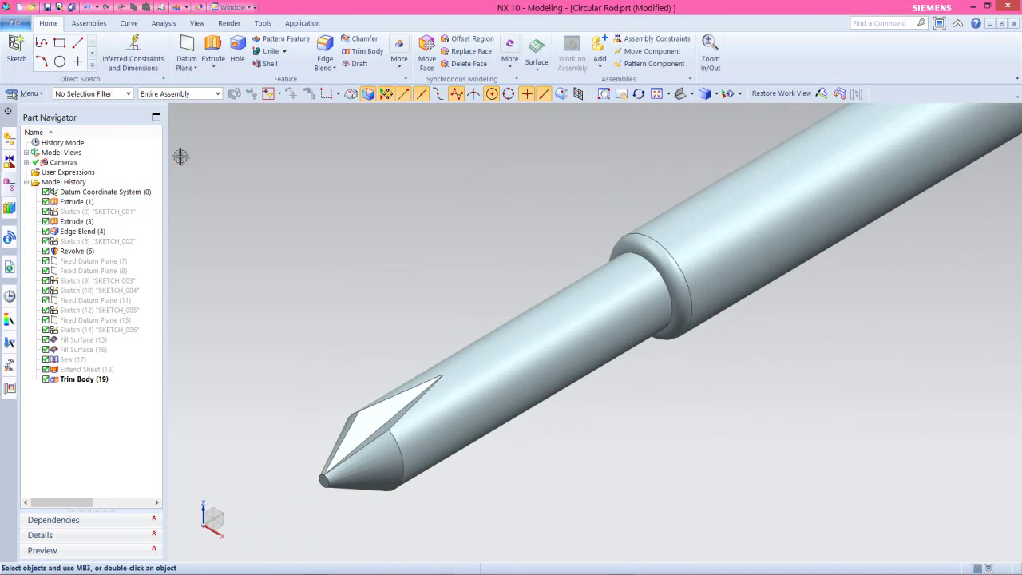
pyautogui.click(287, 39)
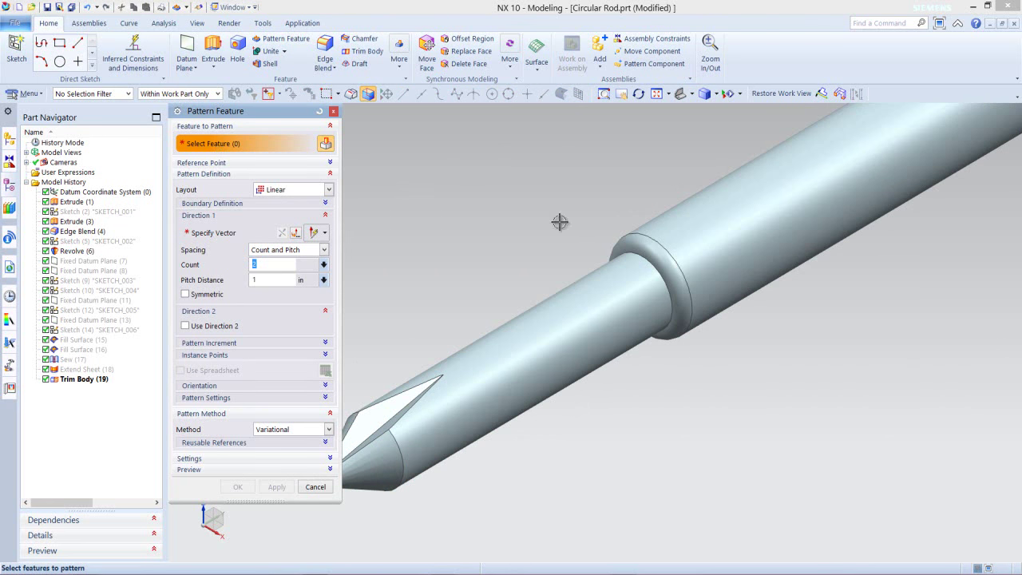
pyautogui.scroll(-1, 583, 223)
pyautogui.scroll(2, 369, 393)
pyautogui.click(451, 381)
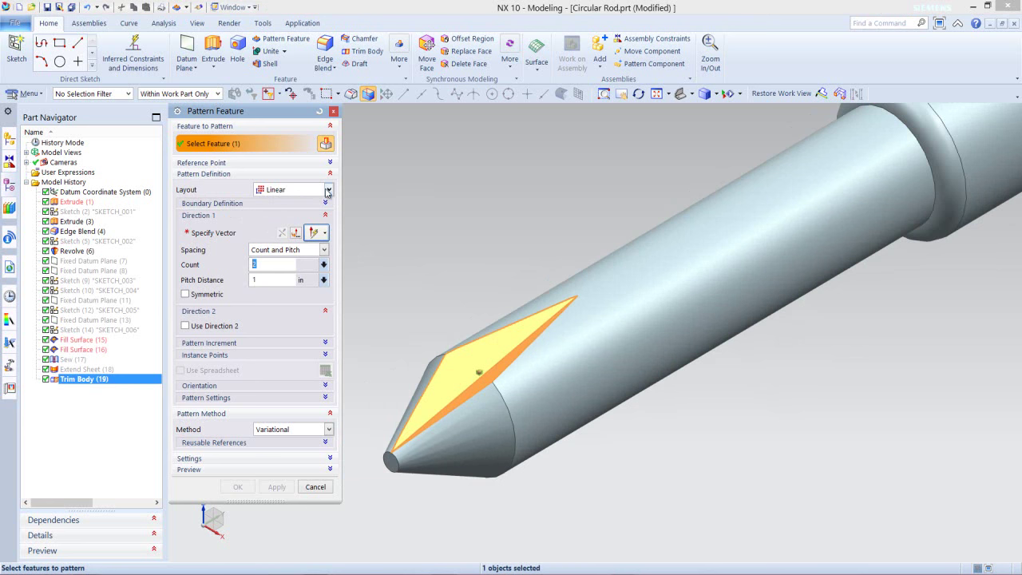
pyautogui.click(327, 190)
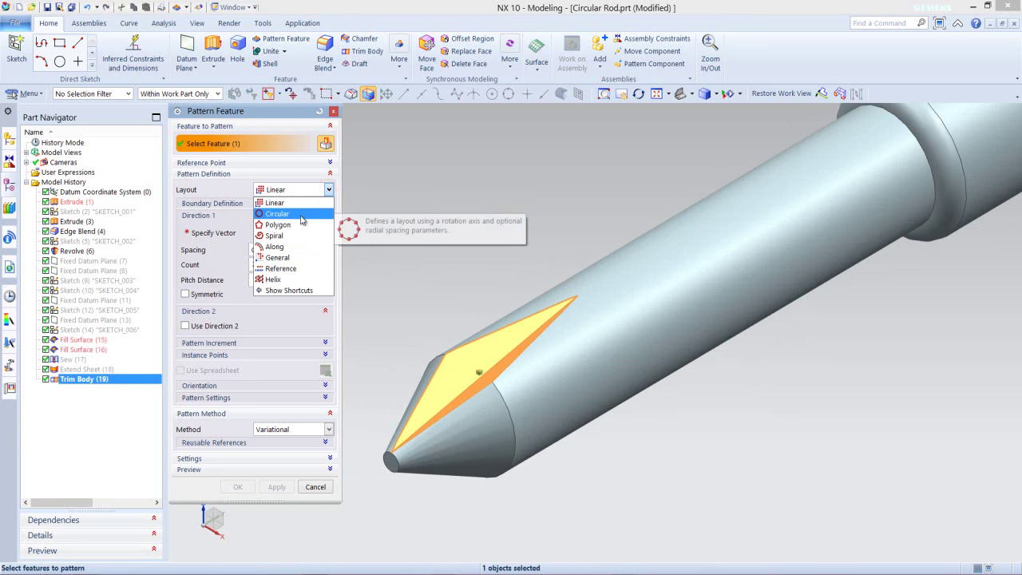
pyautogui.click(301, 214)
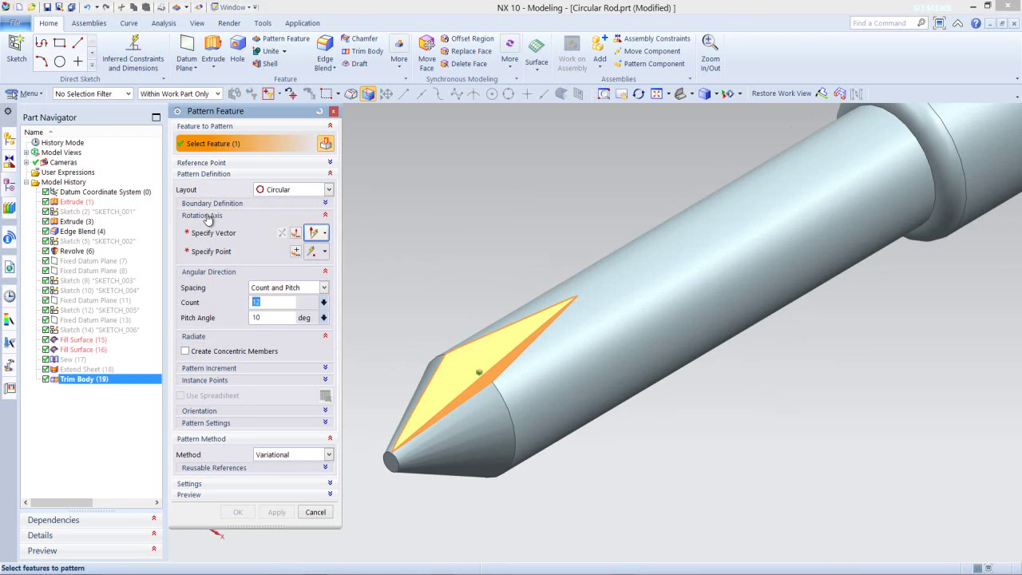
# - Define the pattern's rotation axis along the Y direction through the center point of the rod's plain end
pyautogui.click(222, 234)
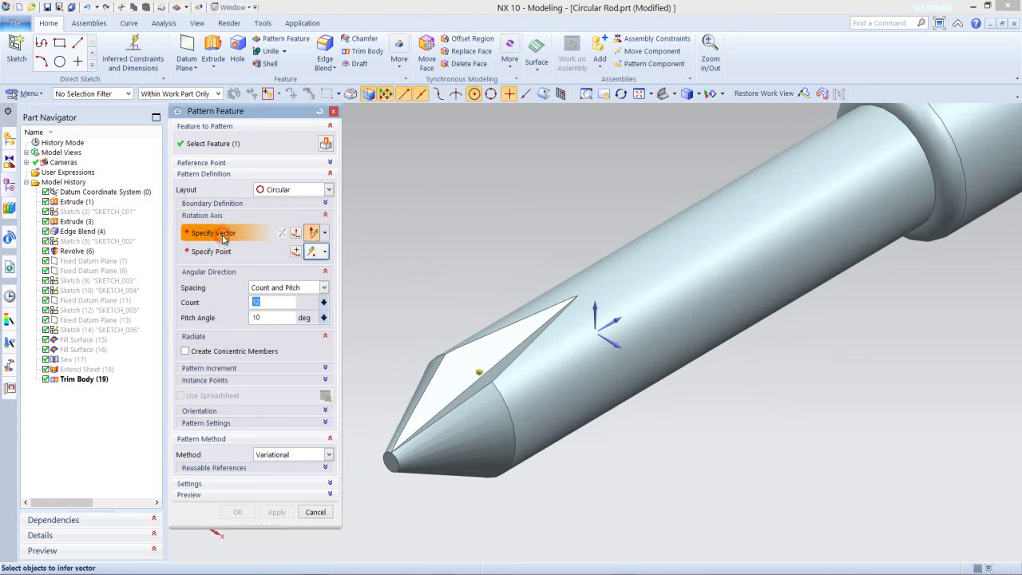
pyautogui.click(618, 323)
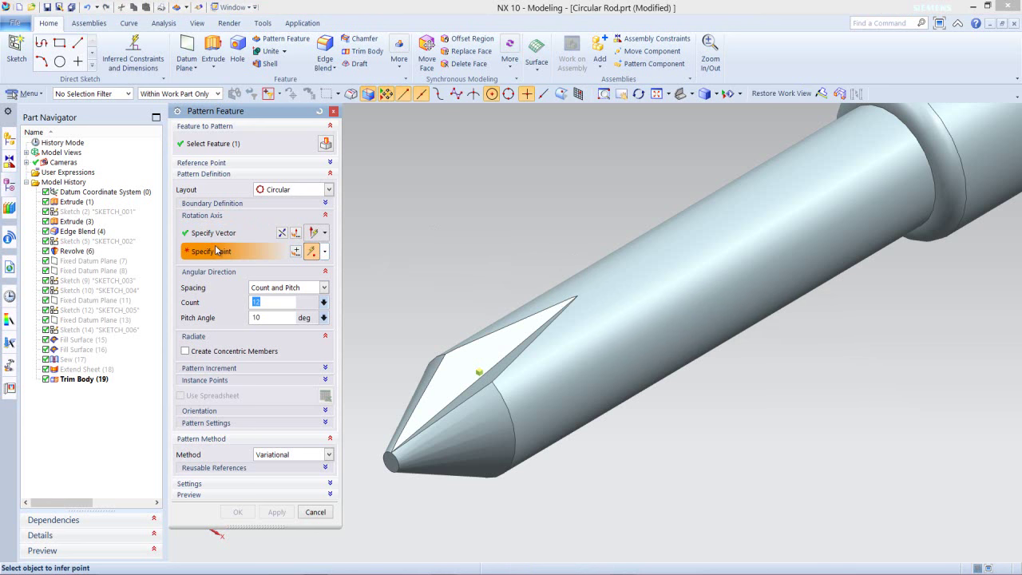
pyautogui.scroll(10, 423, 444)
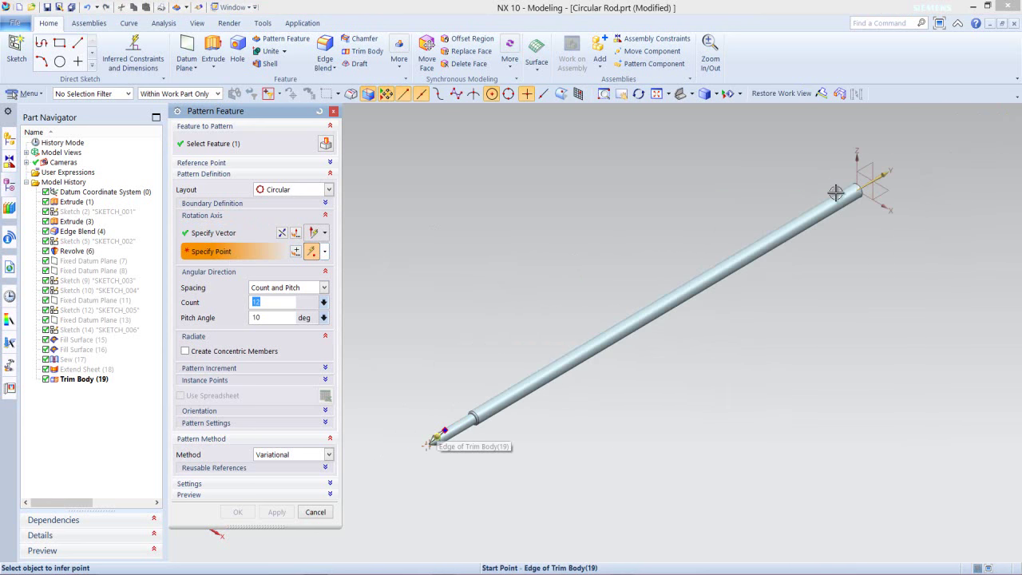
pyautogui.click(856, 189)
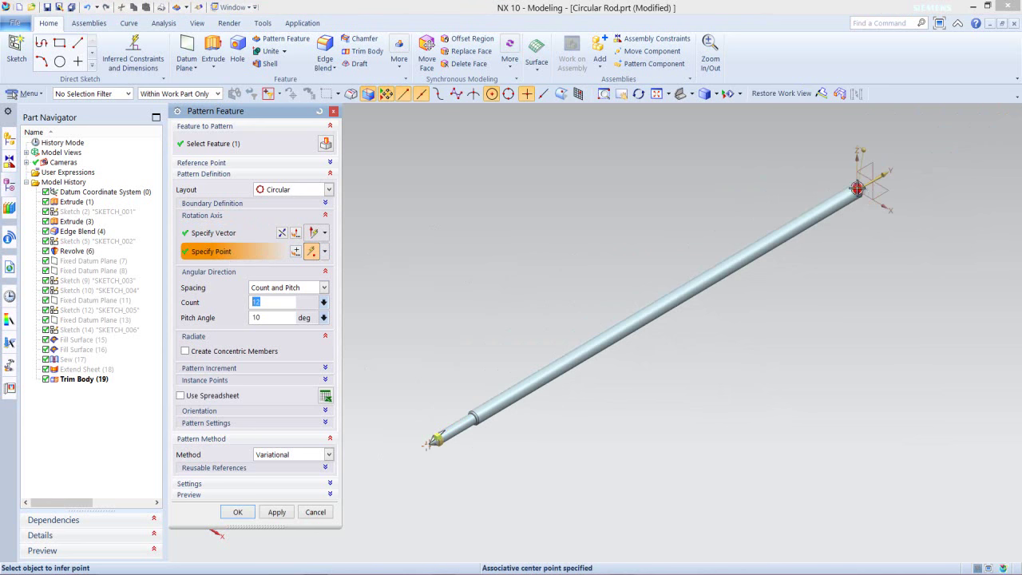
pyautogui.scroll(8, 407, 443)
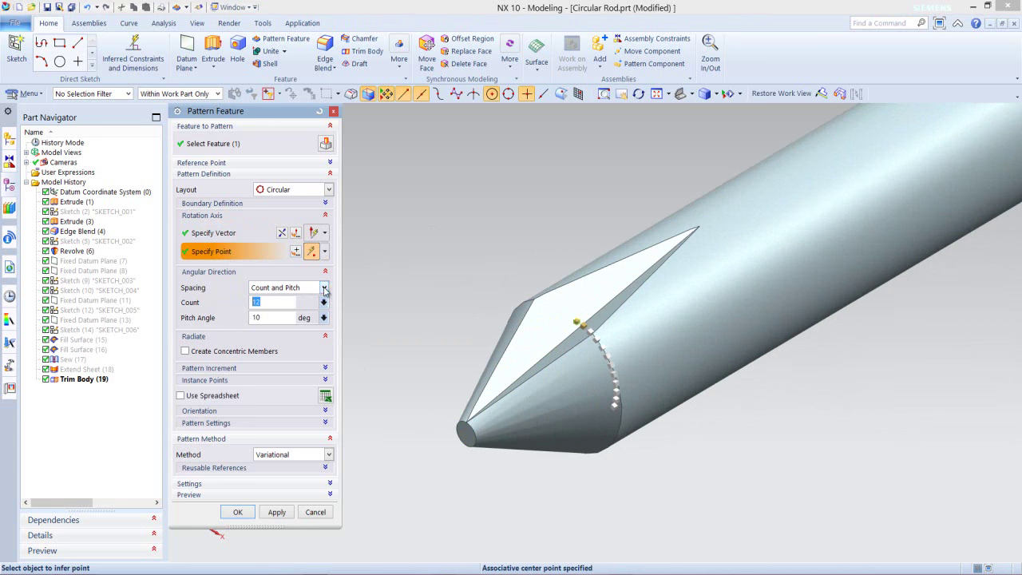
# - Set the pattern spacing to Count and Span with a count of 4 and a 360° span angle, and create the pattern
pyautogui.click(324, 288)
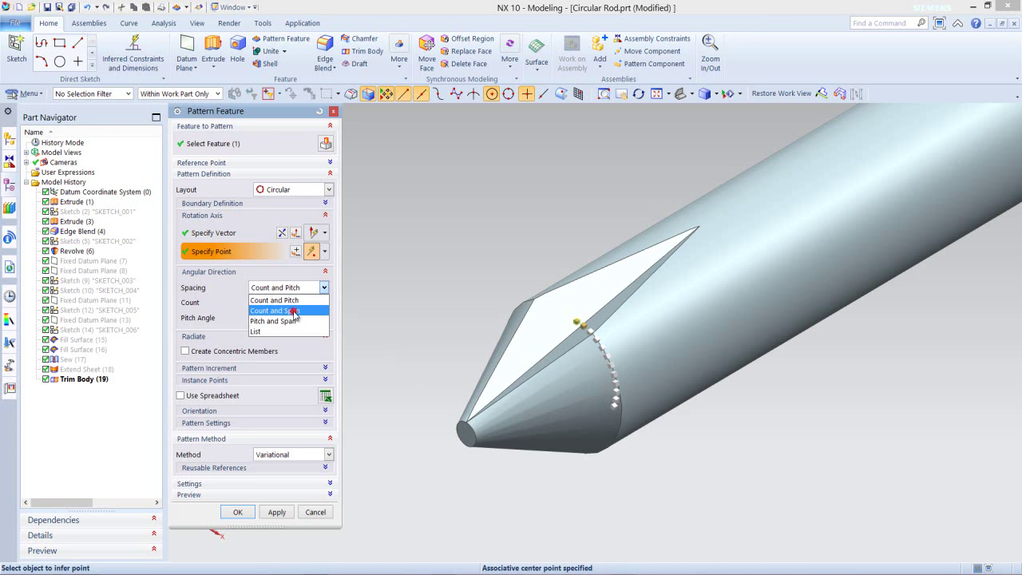
pyautogui.click(295, 311)
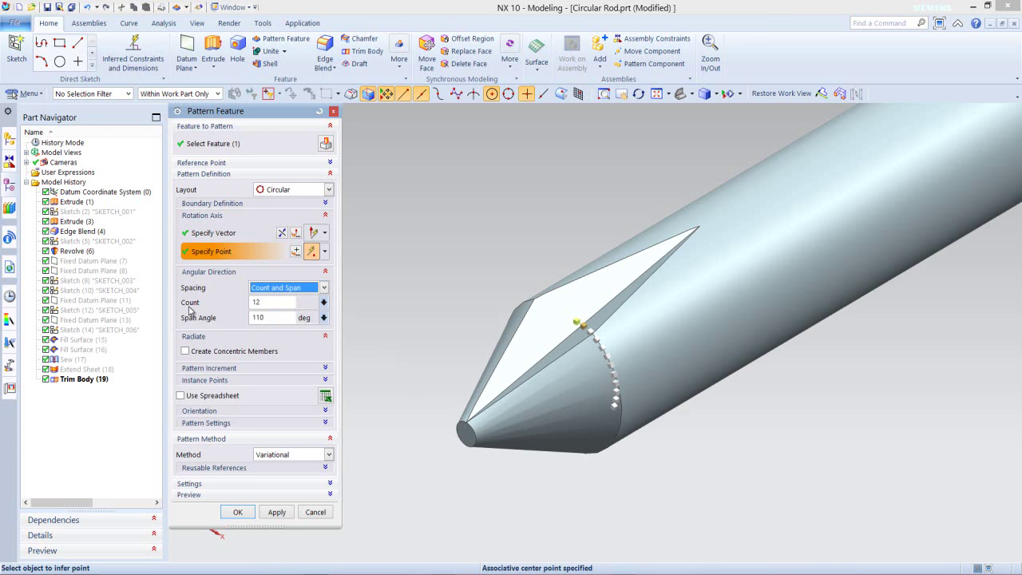
pyautogui.doubleClick(272, 301)
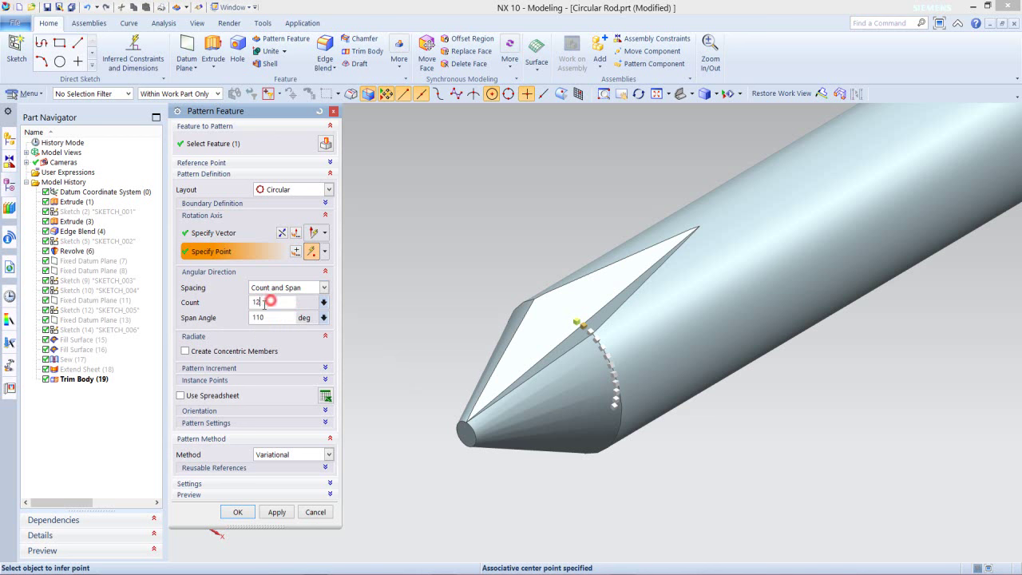
pyautogui.press('Return')
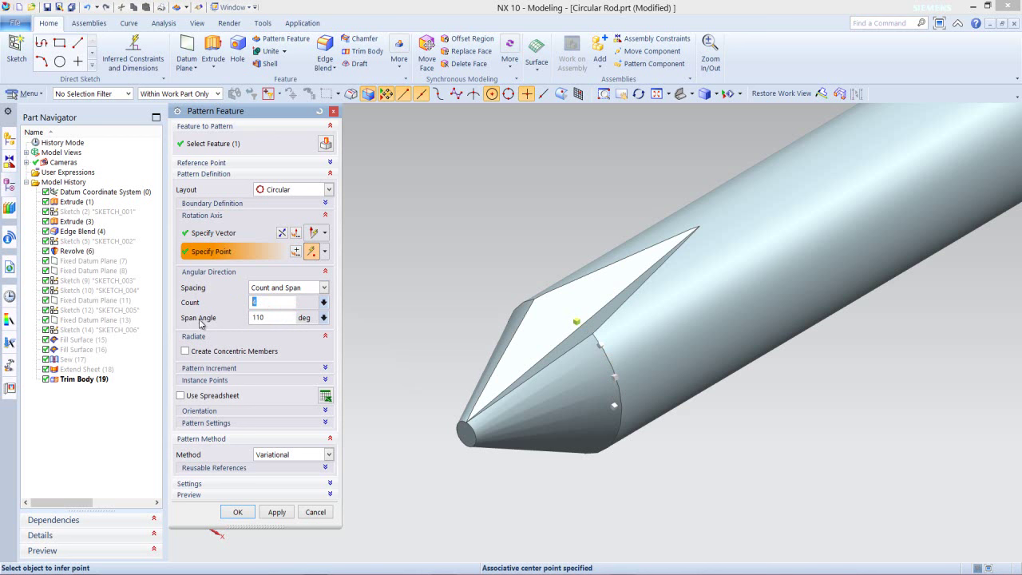
pyautogui.click(277, 318)
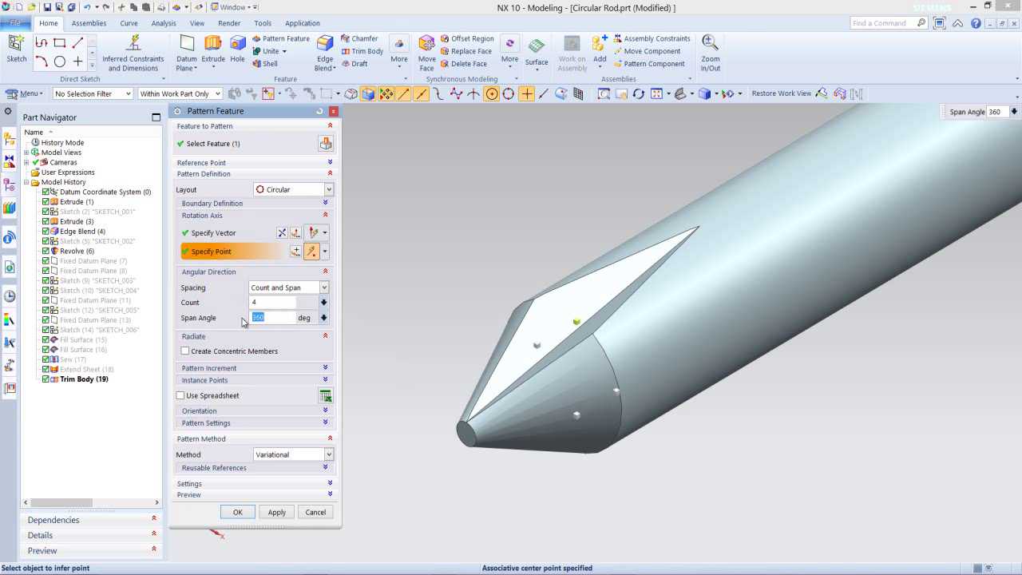
pyautogui.click(238, 511)
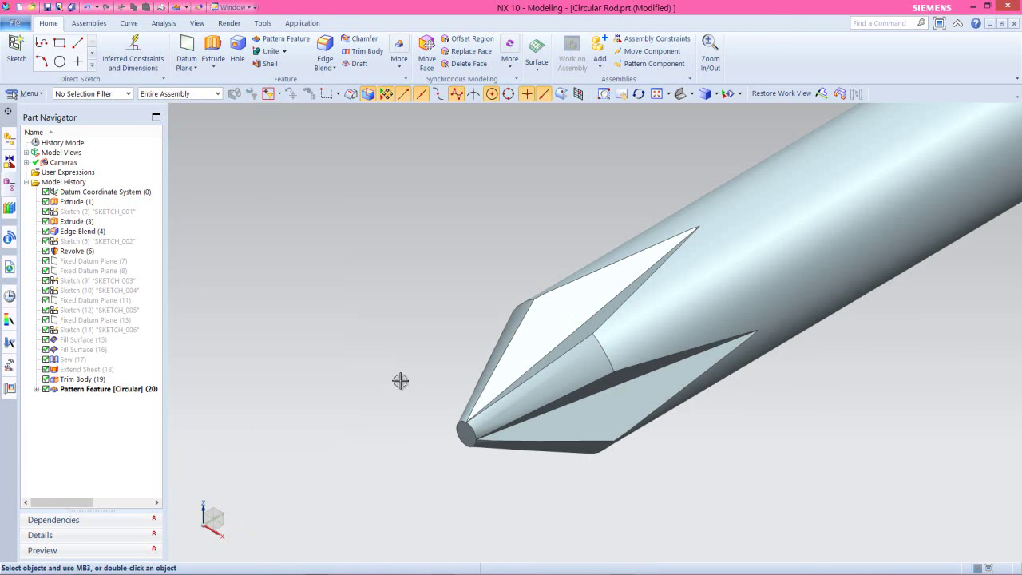
# - Inspect the patterned notches around the rod's tip, restore the isometric view and save the part
pyautogui.moveTo(524, 371); pyautogui.dragTo(661, 338, button='middle')
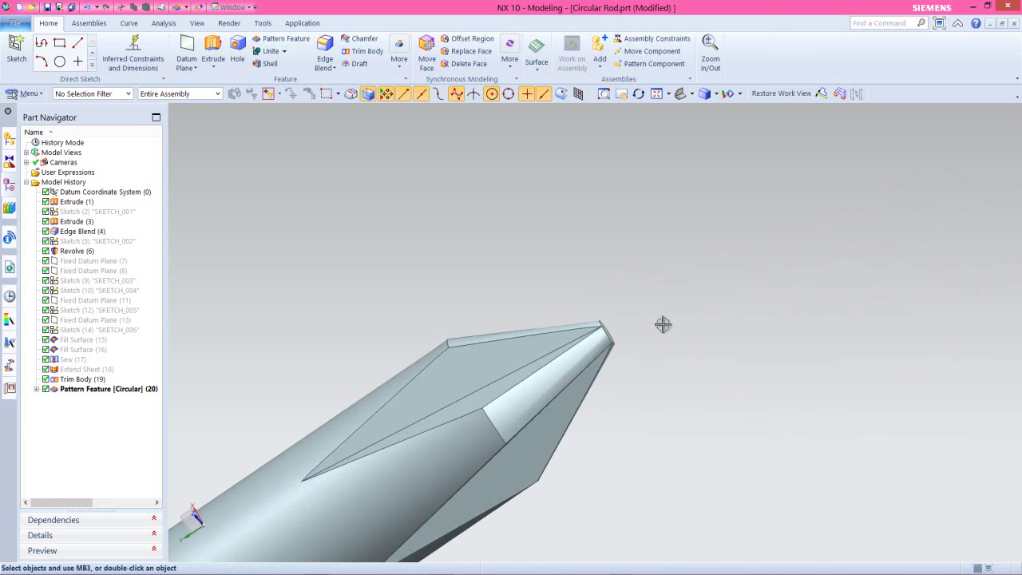
pyautogui.click(692, 95)
pyautogui.click(712, 110)
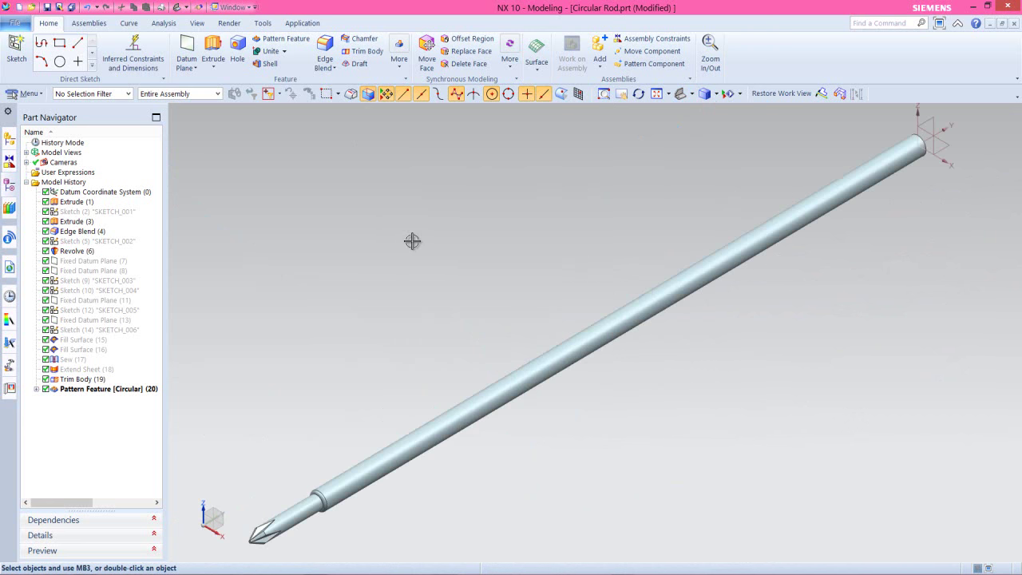
pyautogui.hotkey('ctrl', 's')
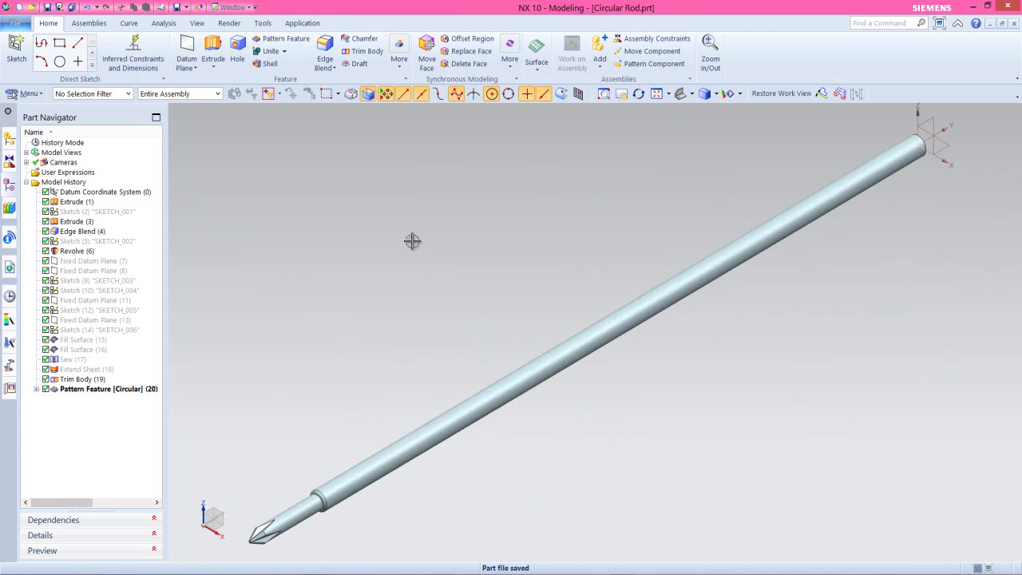
# - Start a Revolve and open its section sketch on the YZ datum plane at the rod's plain end, leaving the Profile tool
pyautogui.click(201, 500)
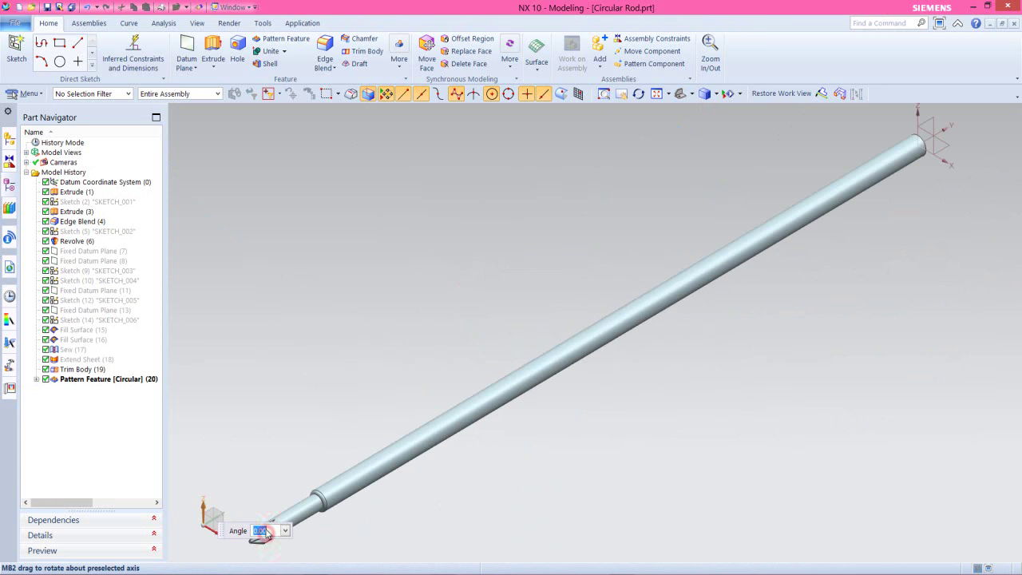
pyautogui.press('Return')
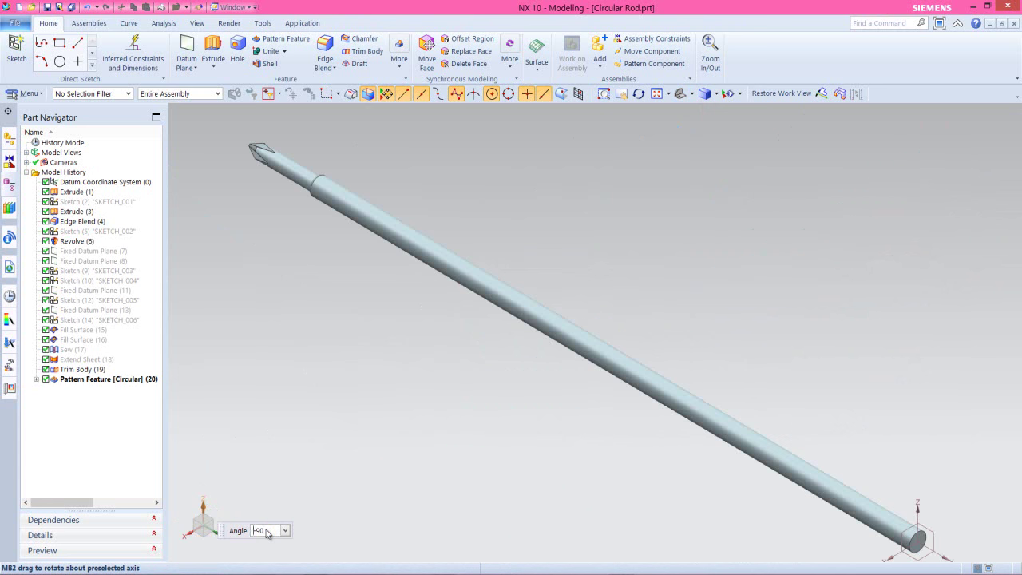
pyautogui.scroll(-3, 319, 424)
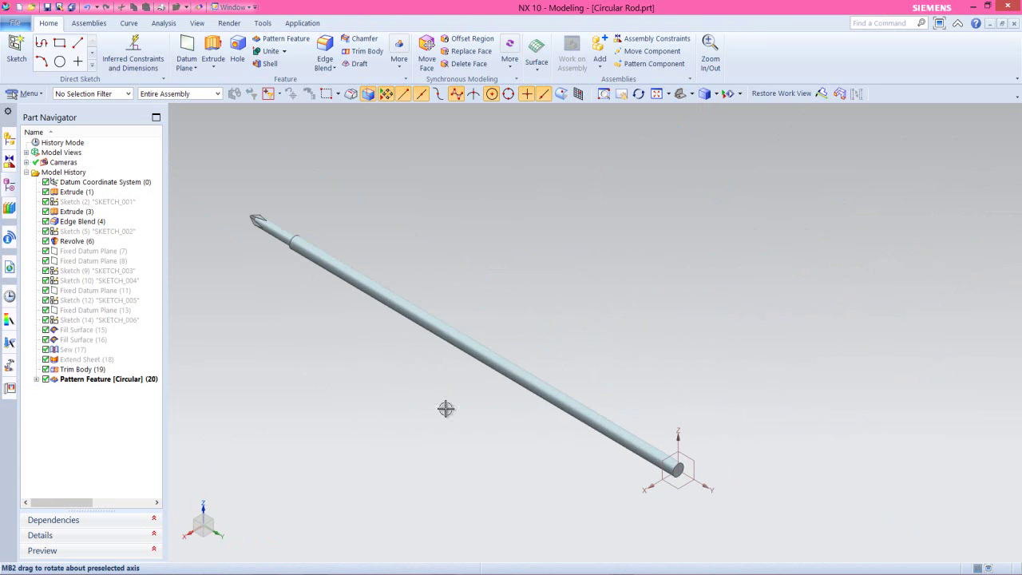
pyautogui.click(216, 69)
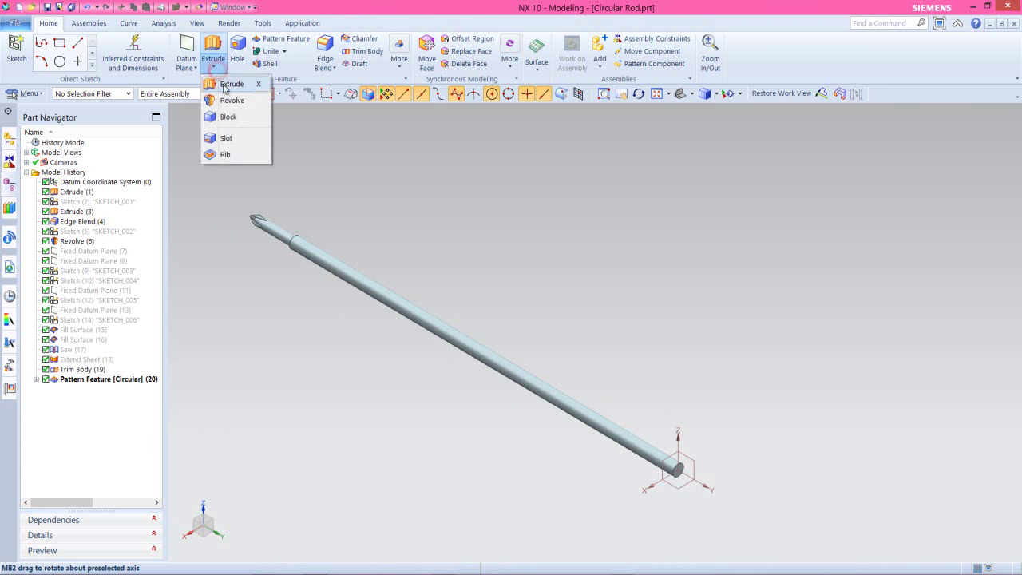
pyautogui.click(233, 100)
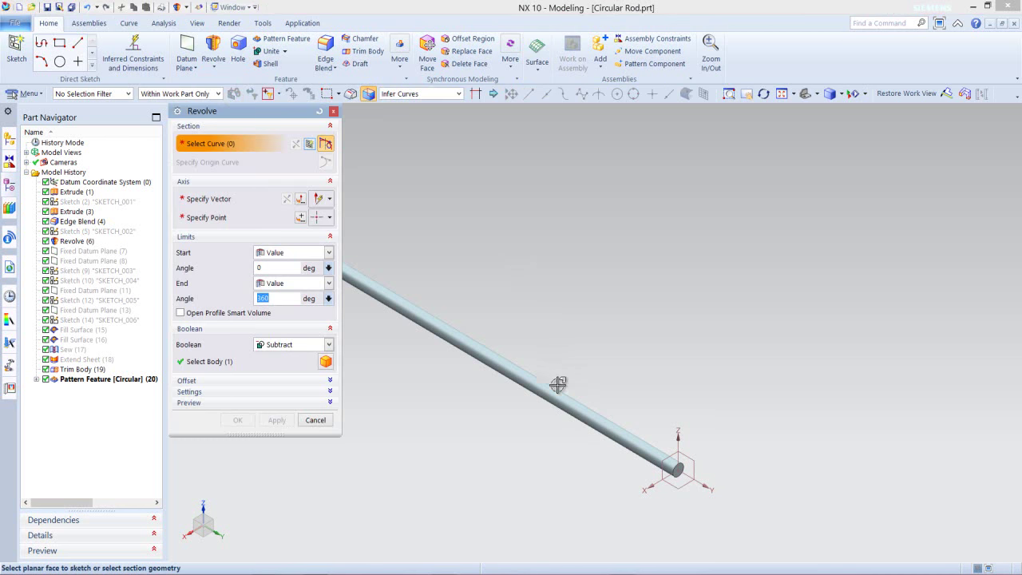
pyautogui.click(686, 455)
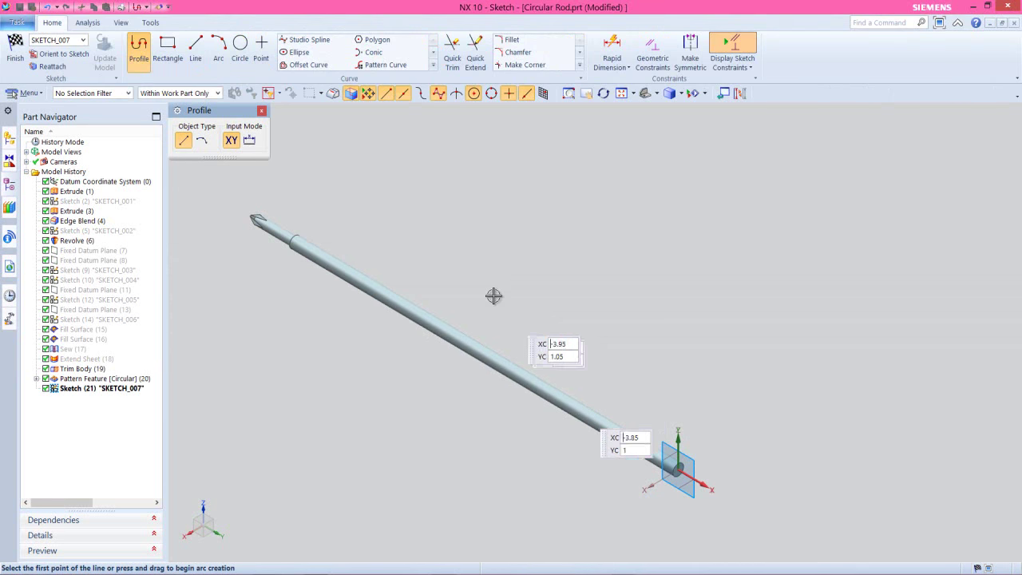
pyautogui.press('Escape')
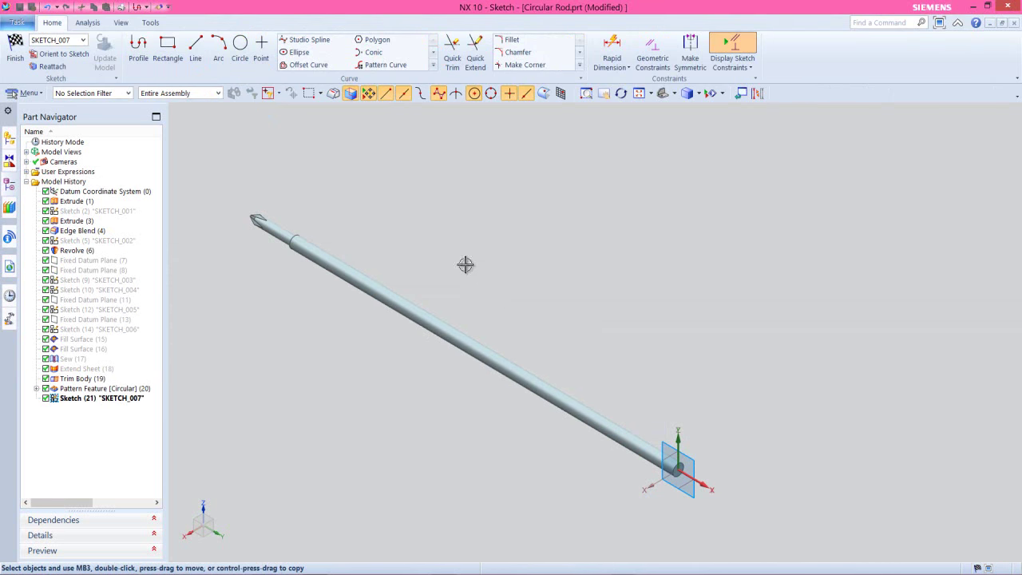
# - Create an Intersection Curve in the sketch from the rod's body faces and the sketch plane
pyautogui.click(432, 69)
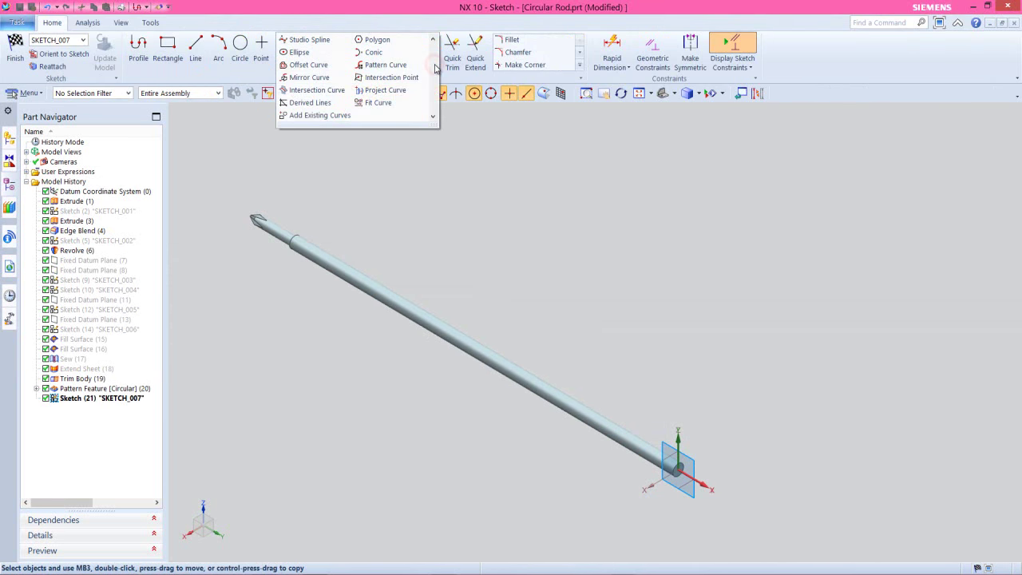
pyautogui.click(327, 90)
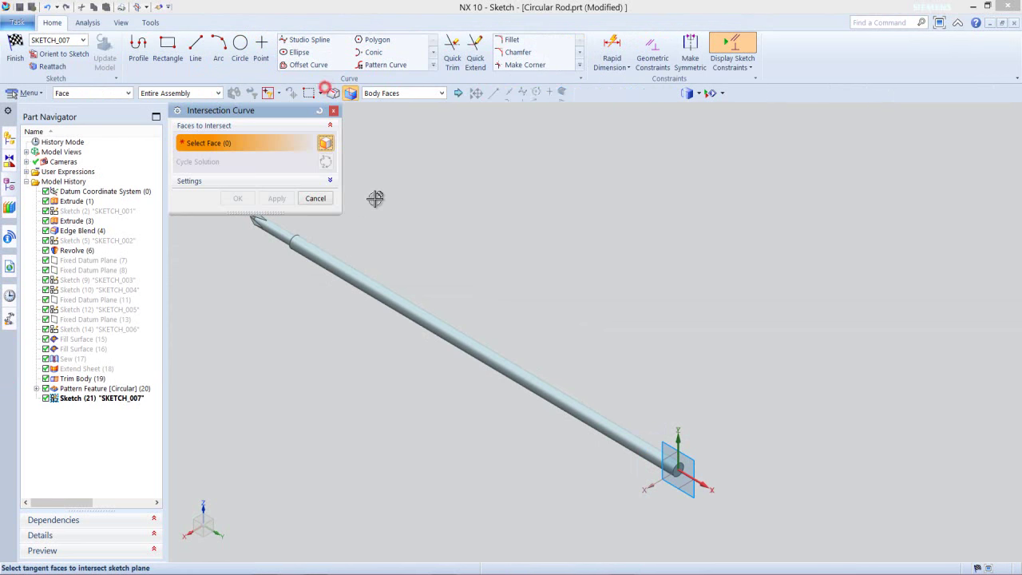
pyautogui.click(357, 278)
pyautogui.click(238, 198)
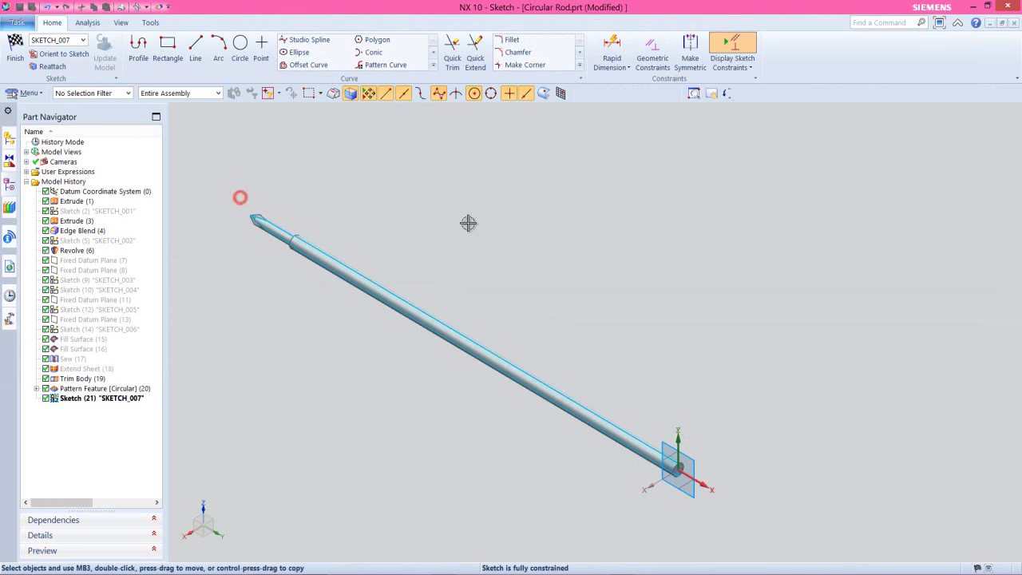
pyautogui.keyDown('shift'); pyautogui.moveTo(468, 223); pyautogui.dragTo(493, 217, button='middle'); pyautogui.keyUp('shift')
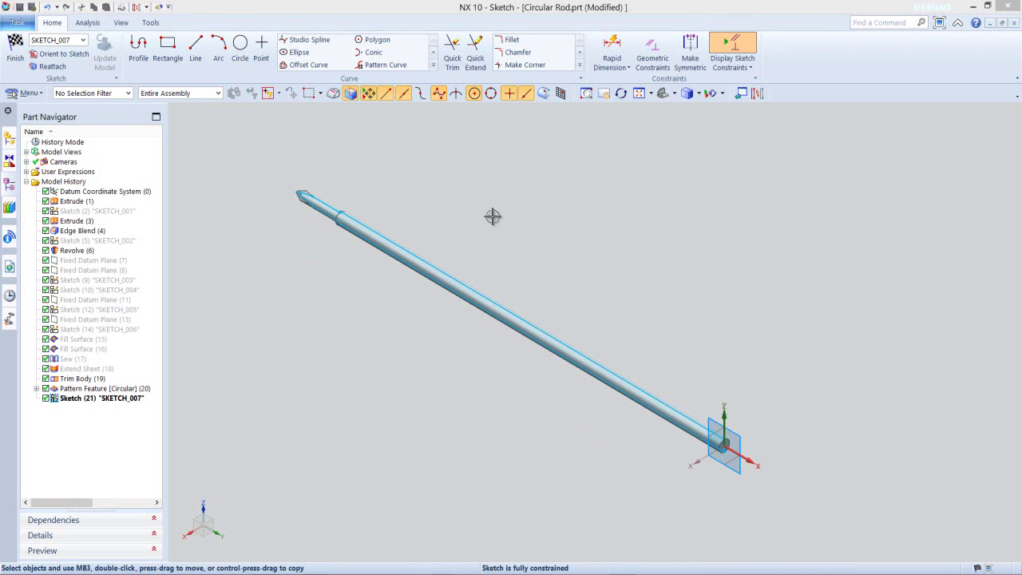
pyautogui.click(491, 216)
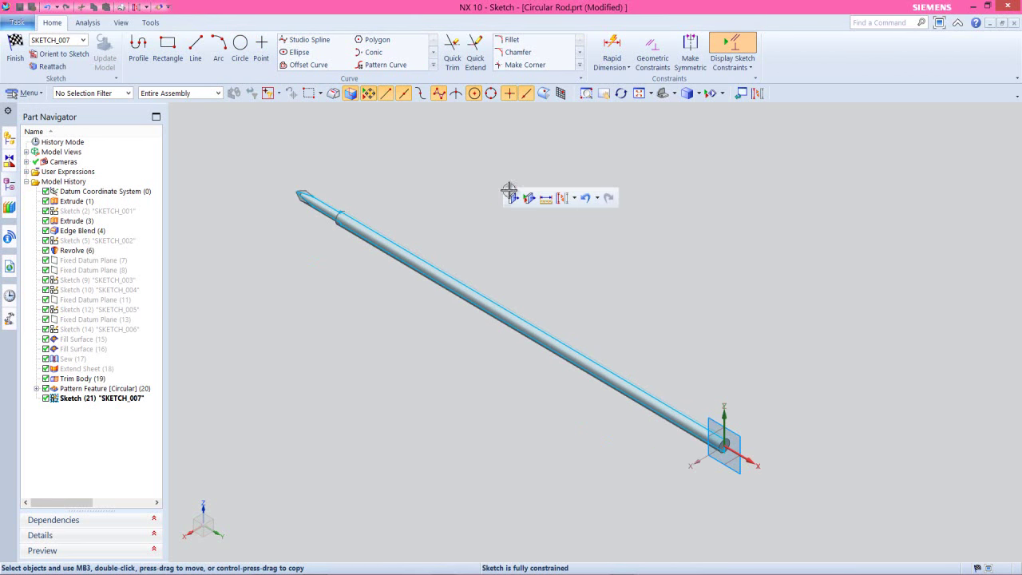
# - Convert all the intersection curves in the sketch to reference curves, using the Curve selection filter
pyautogui.click(759, 94)
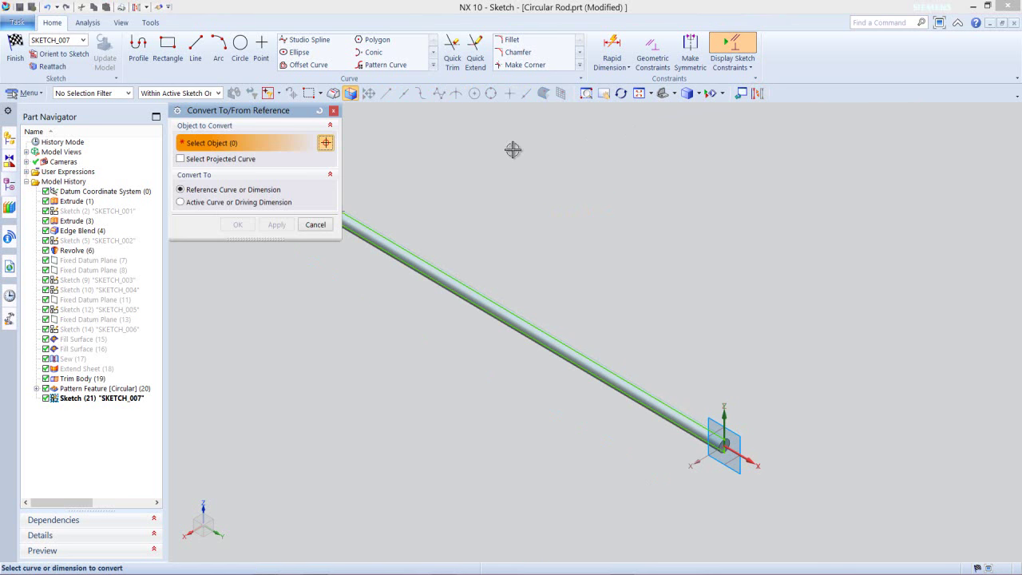
pyautogui.click(125, 93)
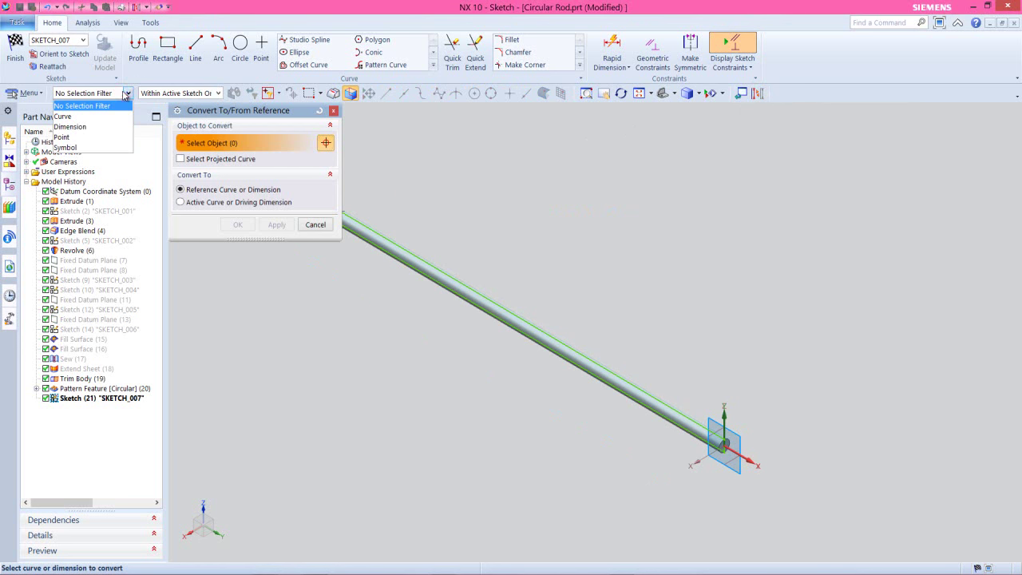
pyautogui.click(80, 117)
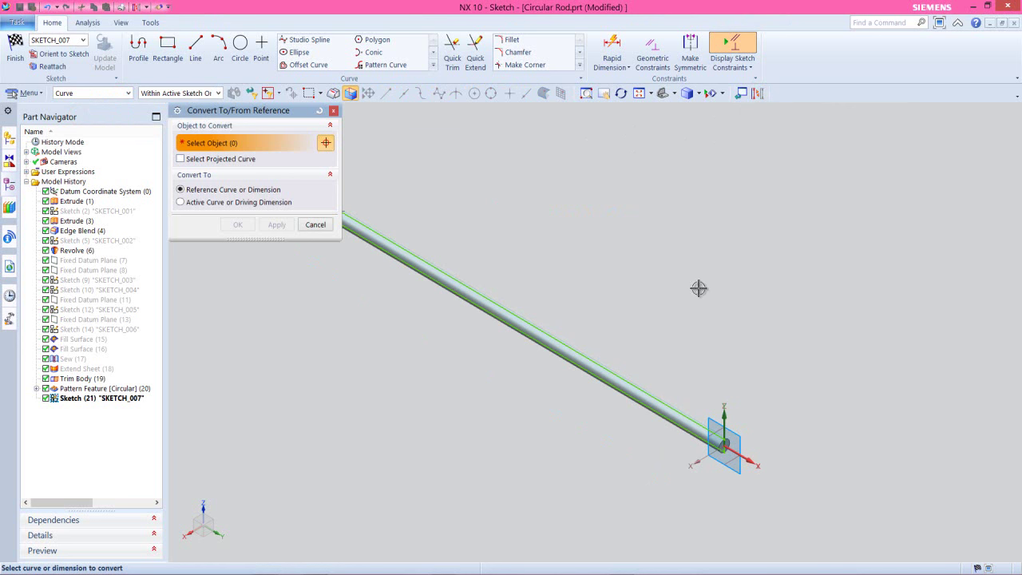
pyautogui.scroll(2, 698, 288)
pyautogui.moveTo(404, 201); pyautogui.dragTo(768, 476)
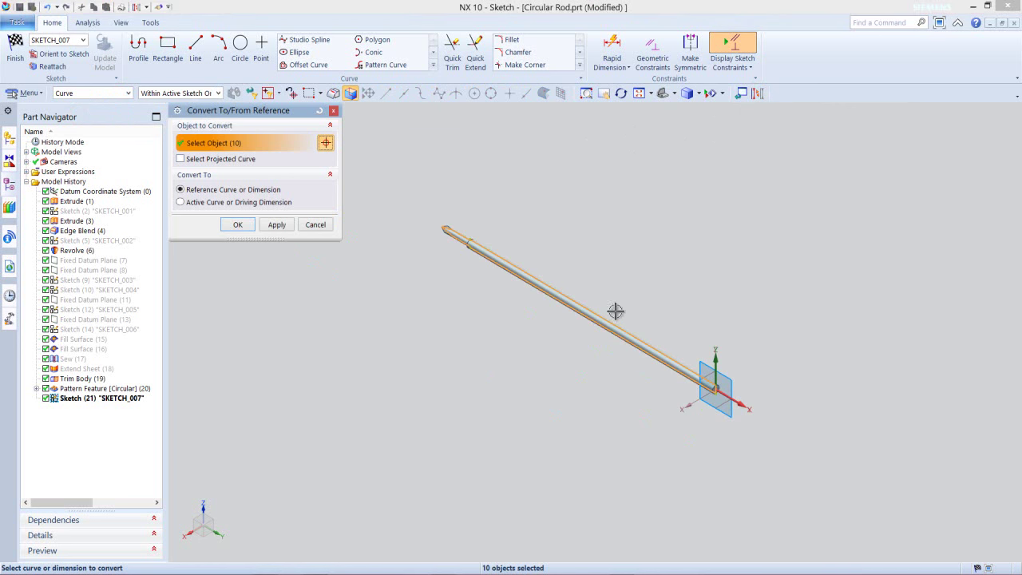
pyautogui.scroll(-1, 539, 293)
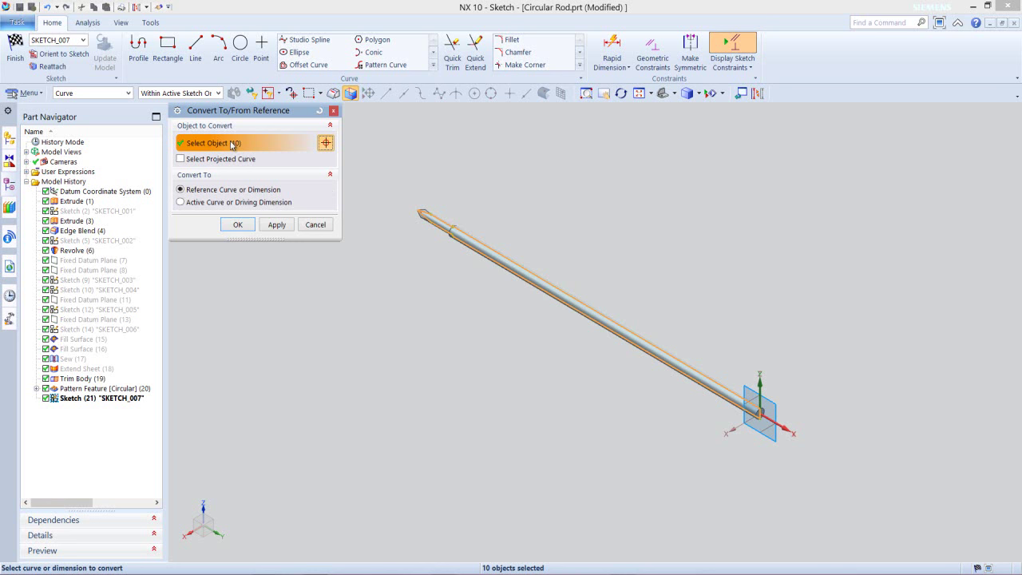
pyautogui.click(238, 226)
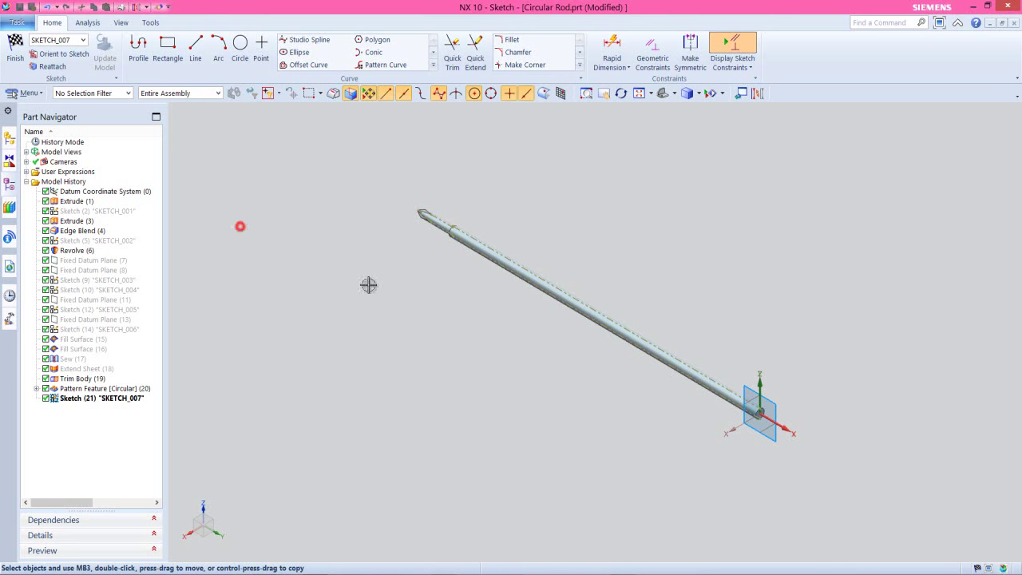
# - Sketch a closed triangular profile, about 0.16 in long and 0.03 in high, at the upper corner of the rod's plain end
pyautogui.rightClick(766, 255)
pyautogui.click(798, 289)
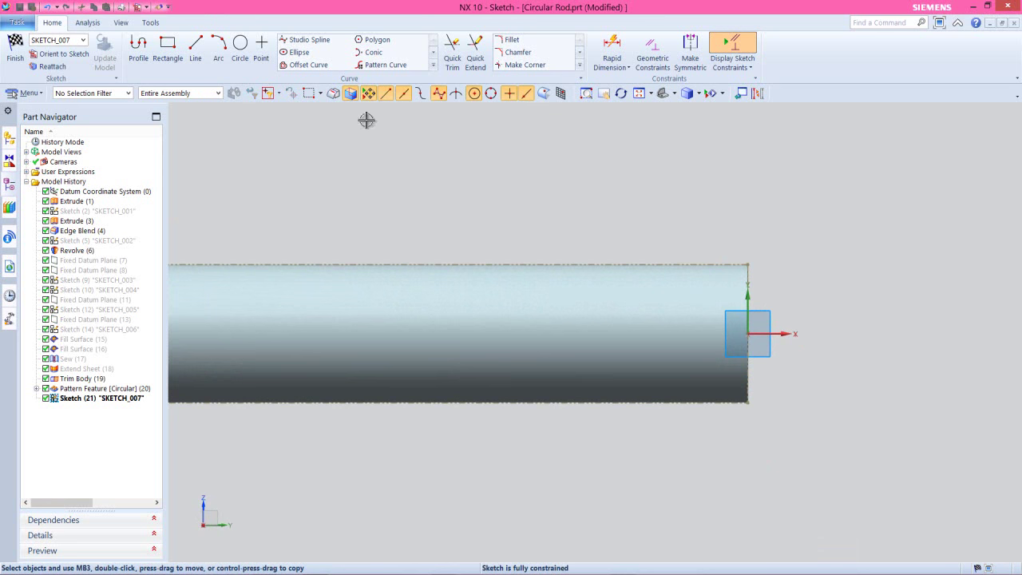
pyautogui.click(138, 46)
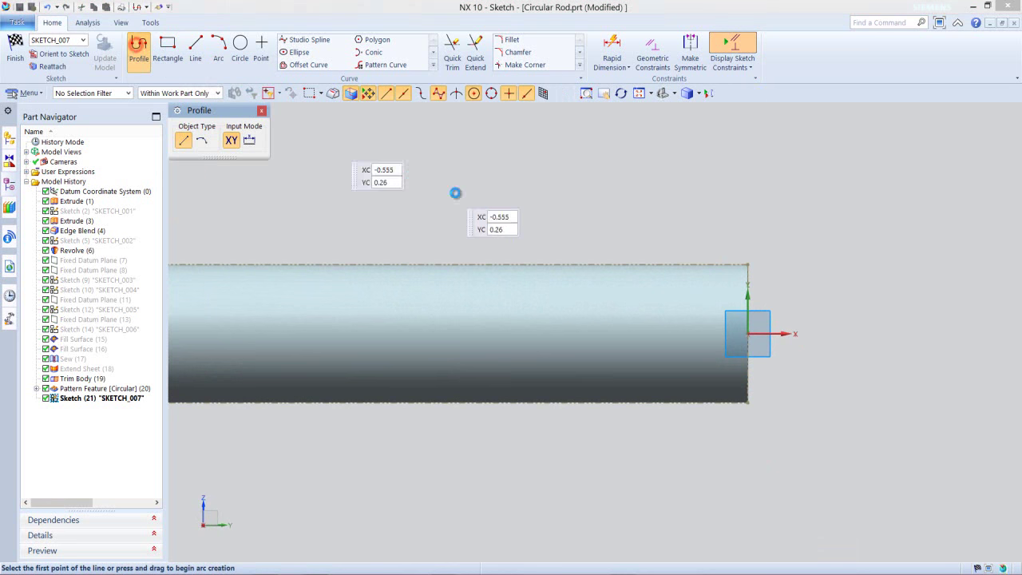
pyautogui.click(660, 263)
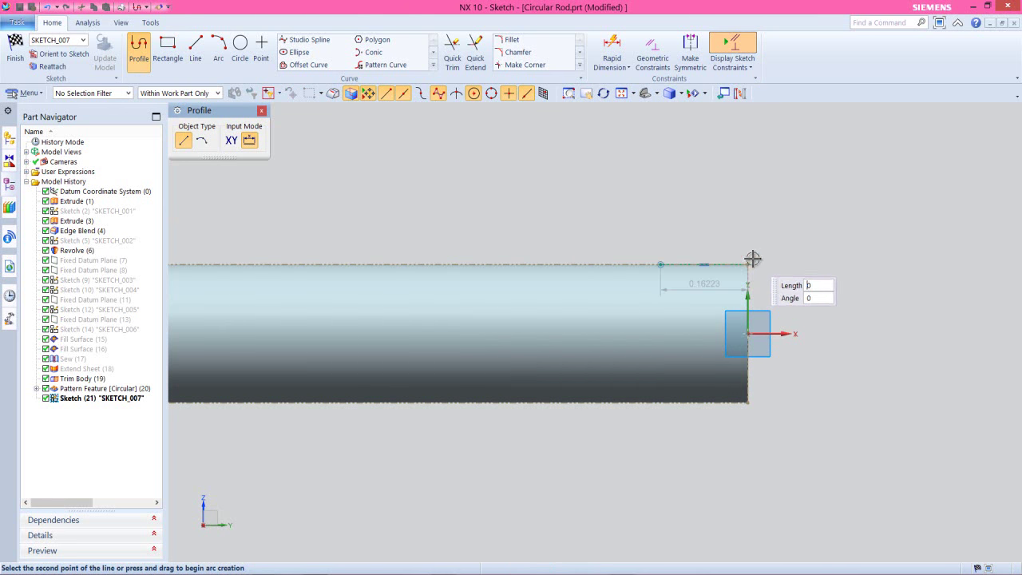
pyautogui.click(749, 260)
pyautogui.scroll(1, 755, 258)
pyautogui.scroll(1, 755, 258)
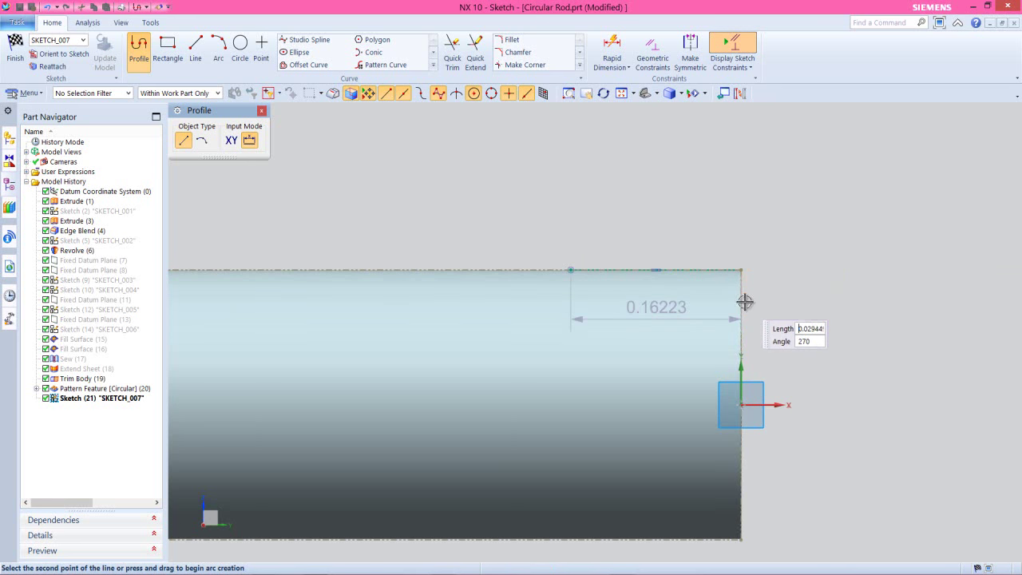
pyautogui.click(744, 302)
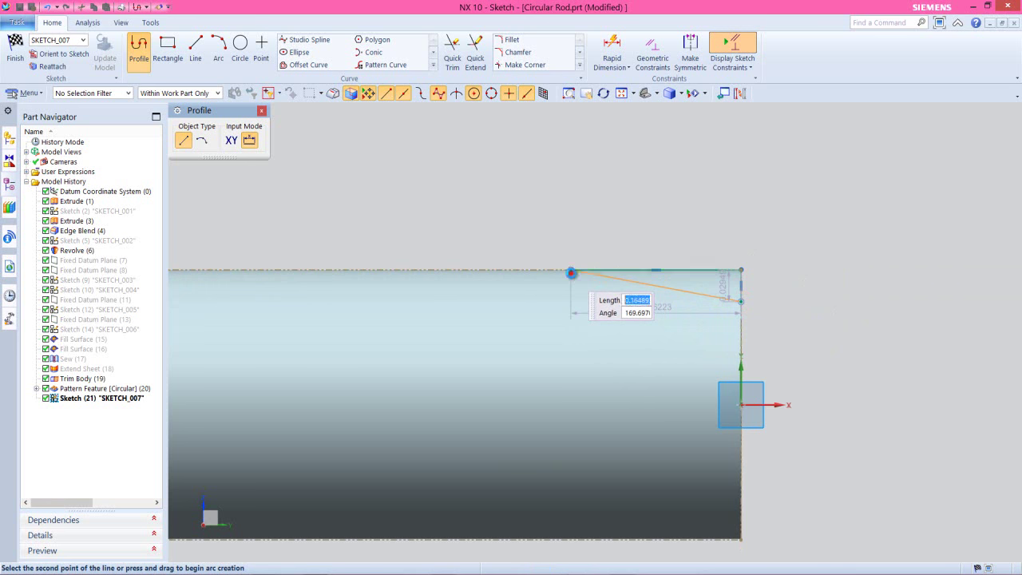
pyautogui.click(571, 270)
pyautogui.middleClick(612, 229)
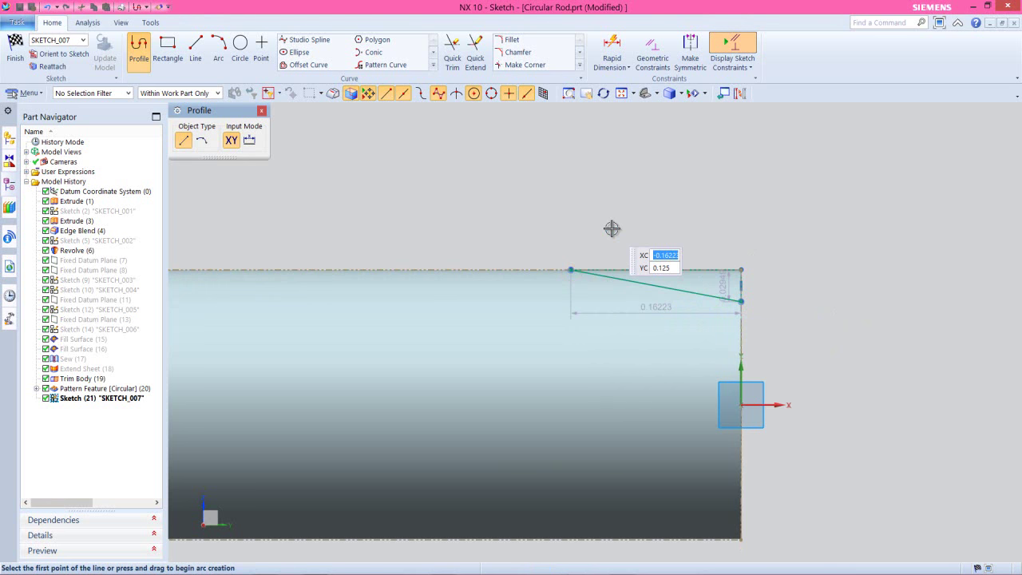
pyautogui.middleClick(611, 229)
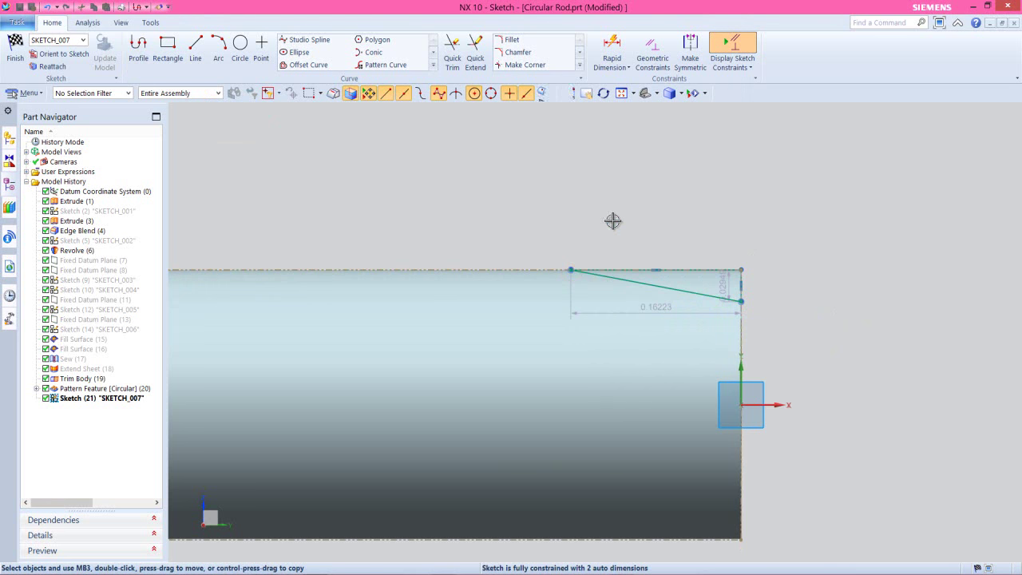
# - Dimension the triangle's horizontal side along the rod's outer edge to 0.1875 in
pyautogui.click(612, 46)
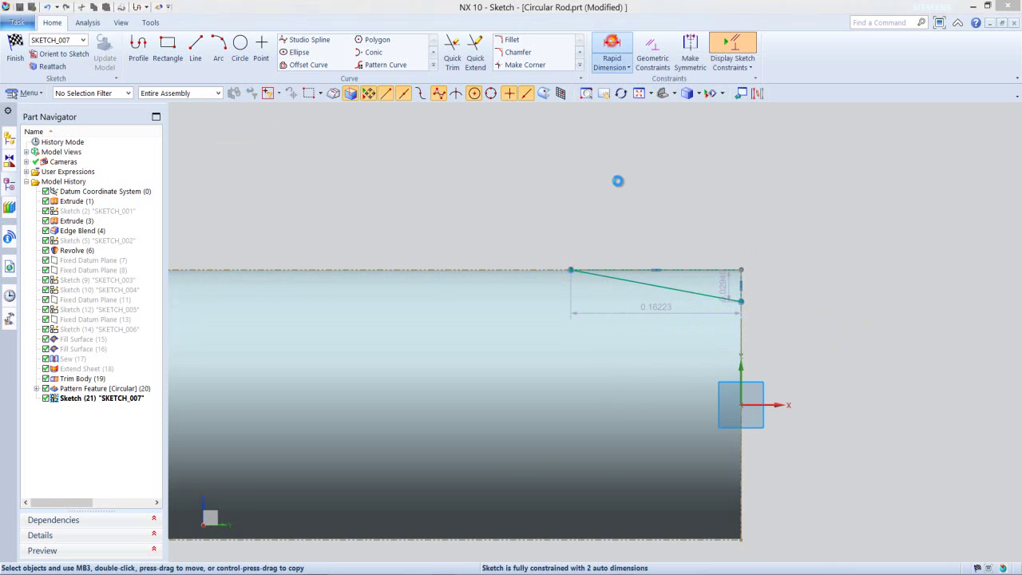
pyautogui.click(573, 265)
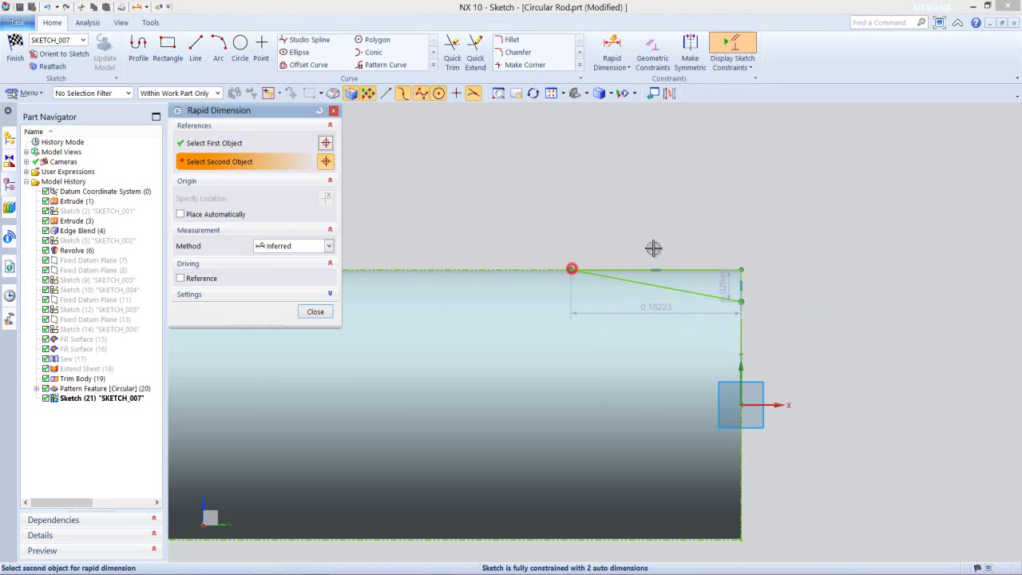
pyautogui.click(742, 268)
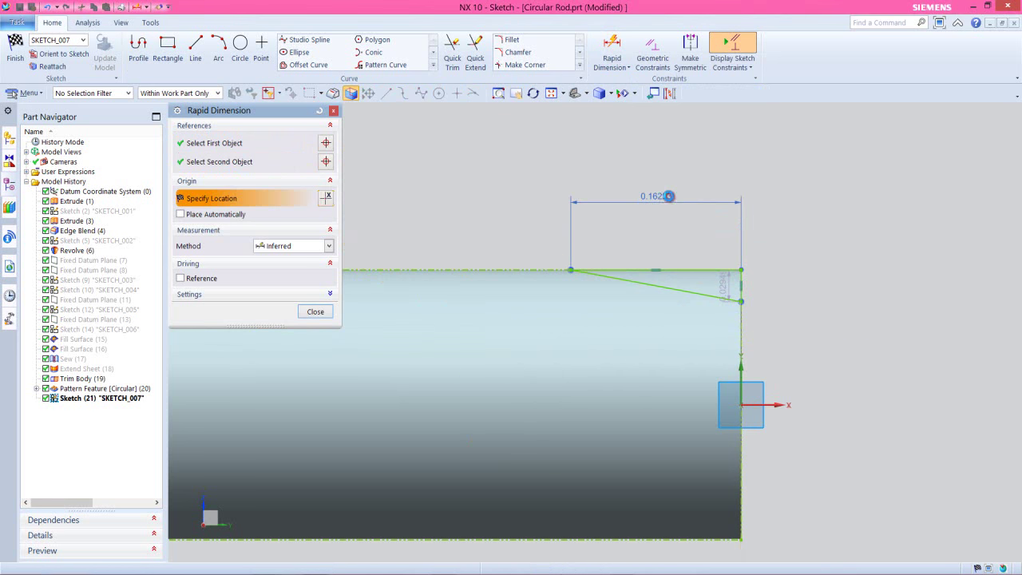
pyautogui.click(668, 196)
pyautogui.write('.1875')
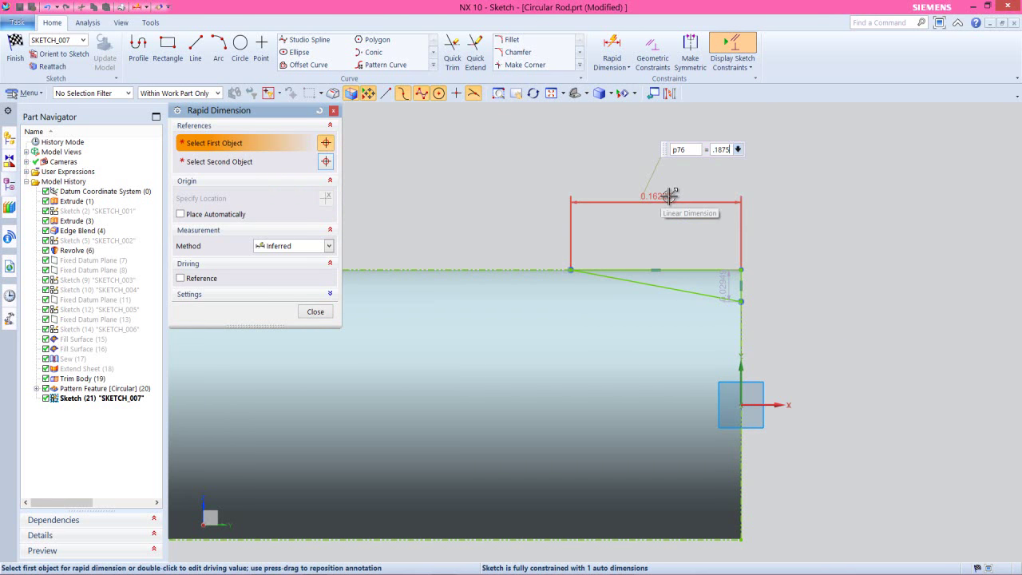
pyautogui.press('Return')
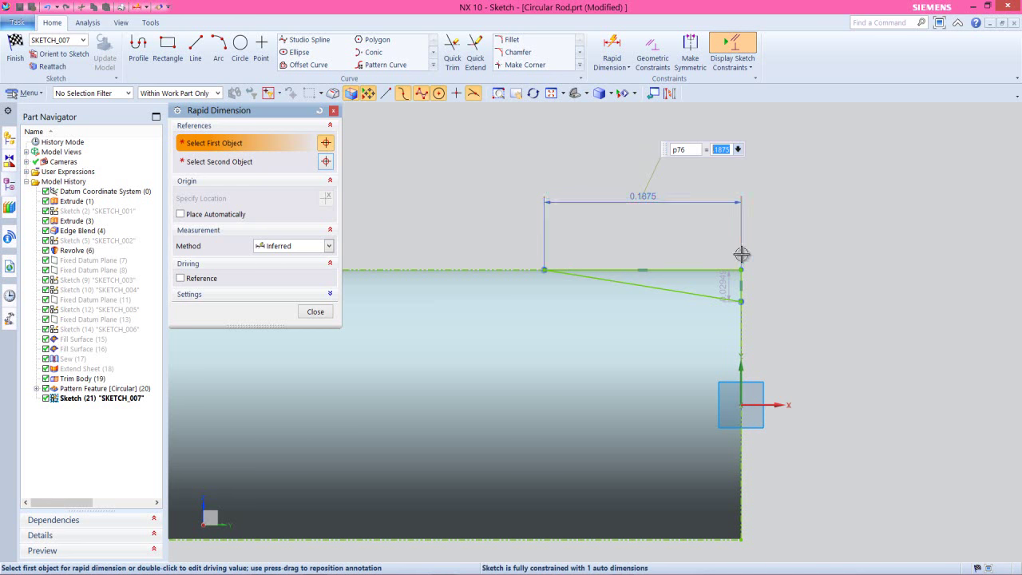
# - Dimension the triangle's vertical side on the rod's end face to 0.09375 in
pyautogui.click(742, 273)
pyautogui.click(742, 299)
pyautogui.click(783, 292)
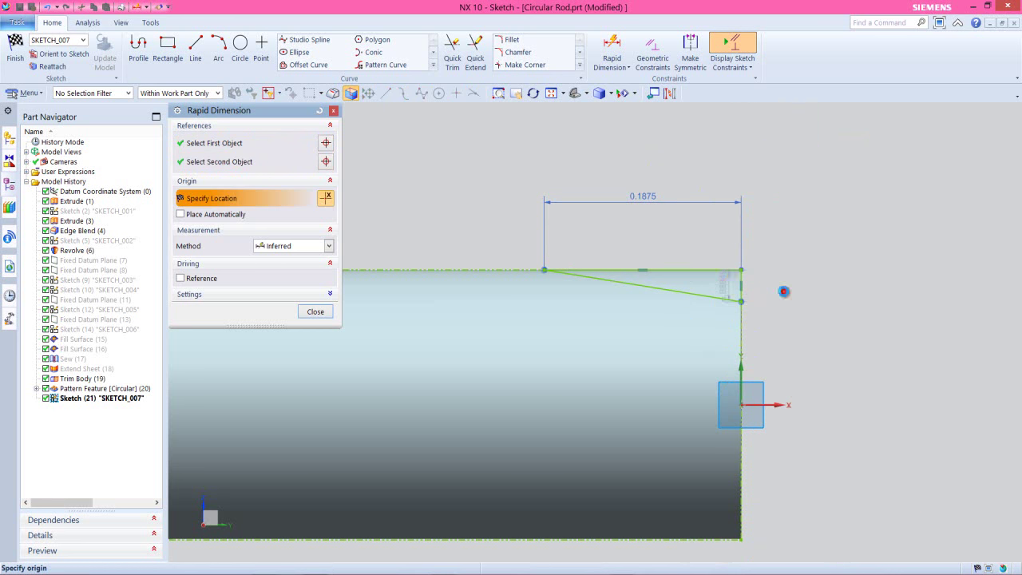
pyautogui.write('.093')
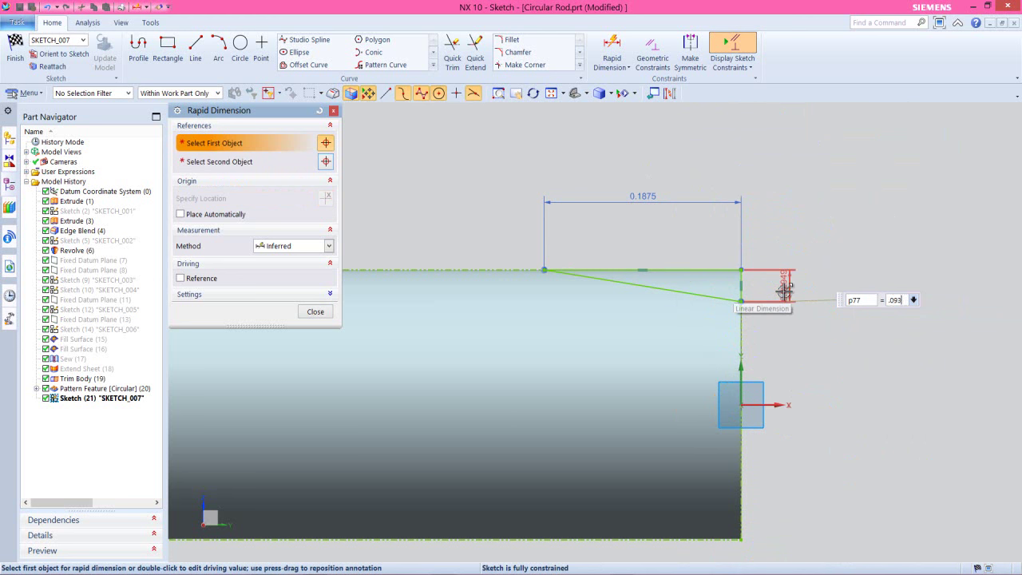
pyautogui.press('Return')
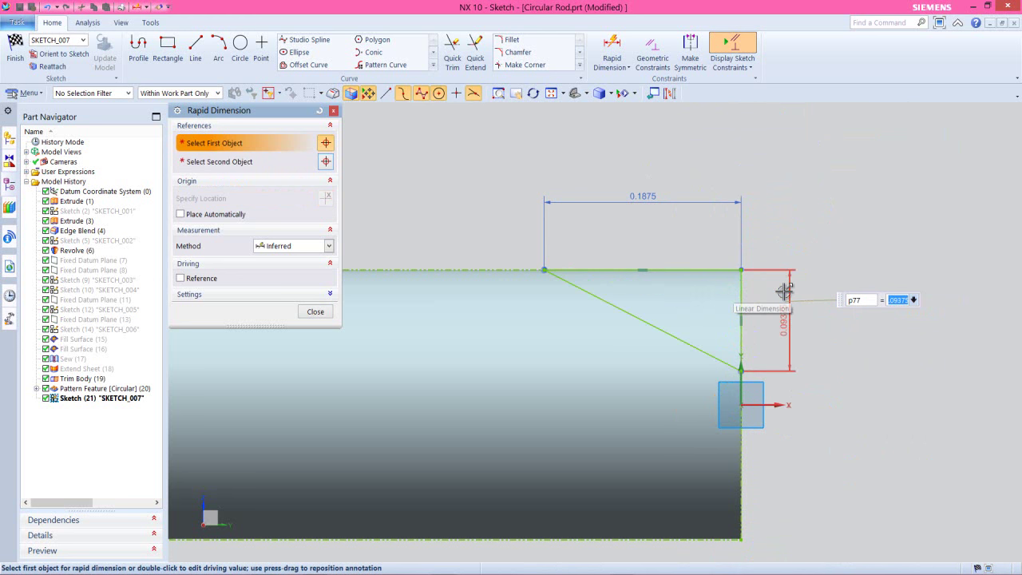
pyautogui.click(424, 217)
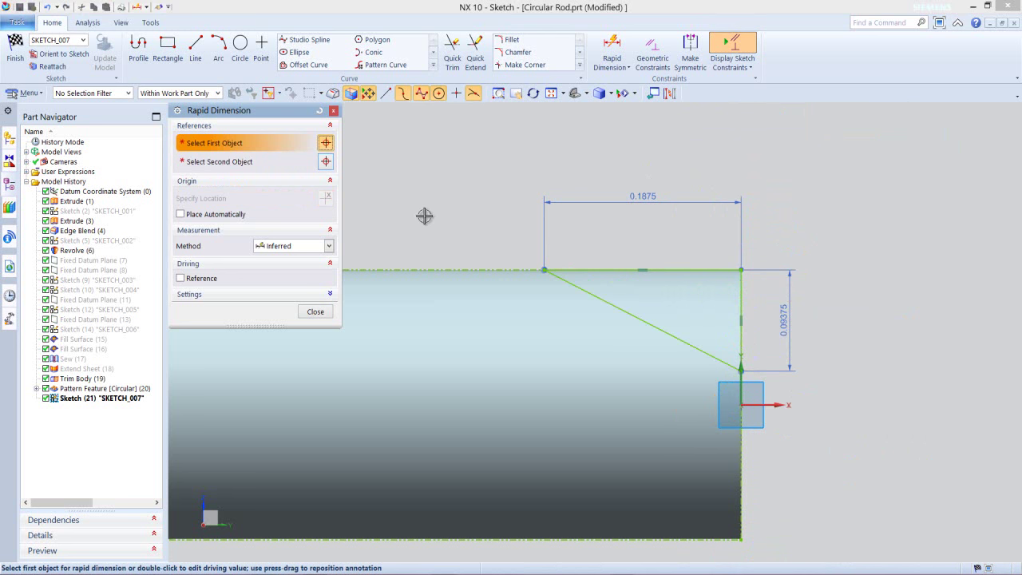
pyautogui.click(315, 312)
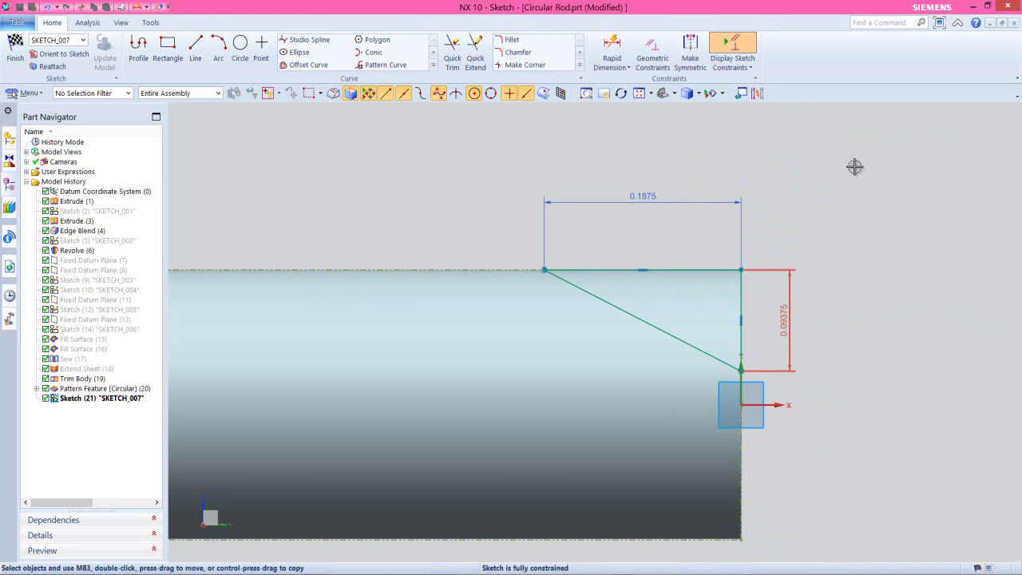
# - Finish the sketch and revolve the triangle 360° about the Y-axis through the origin, subtracting it from the rod
pyautogui.rightClick(855, 164)
pyautogui.click(872, 174)
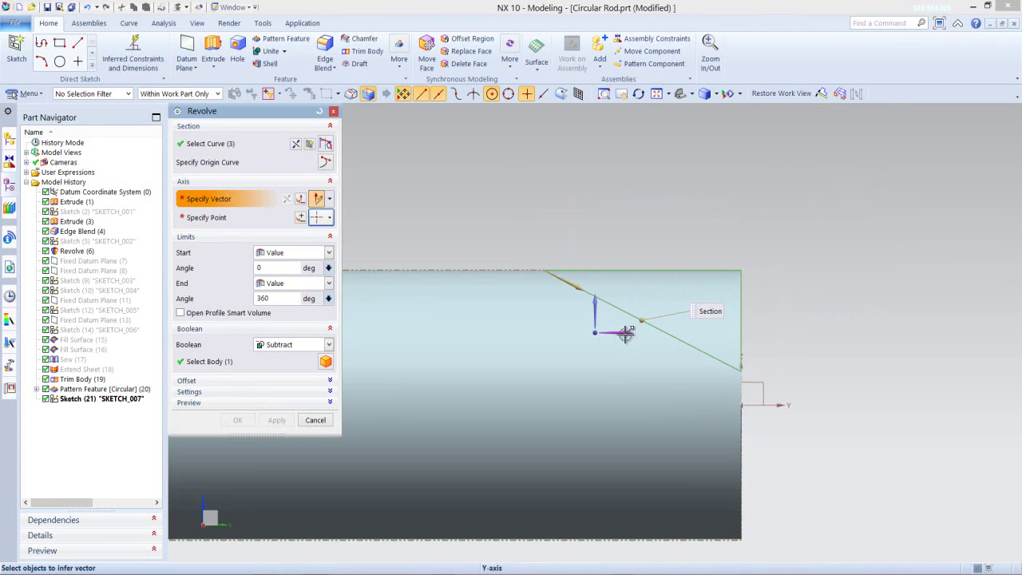
pyautogui.click(625, 334)
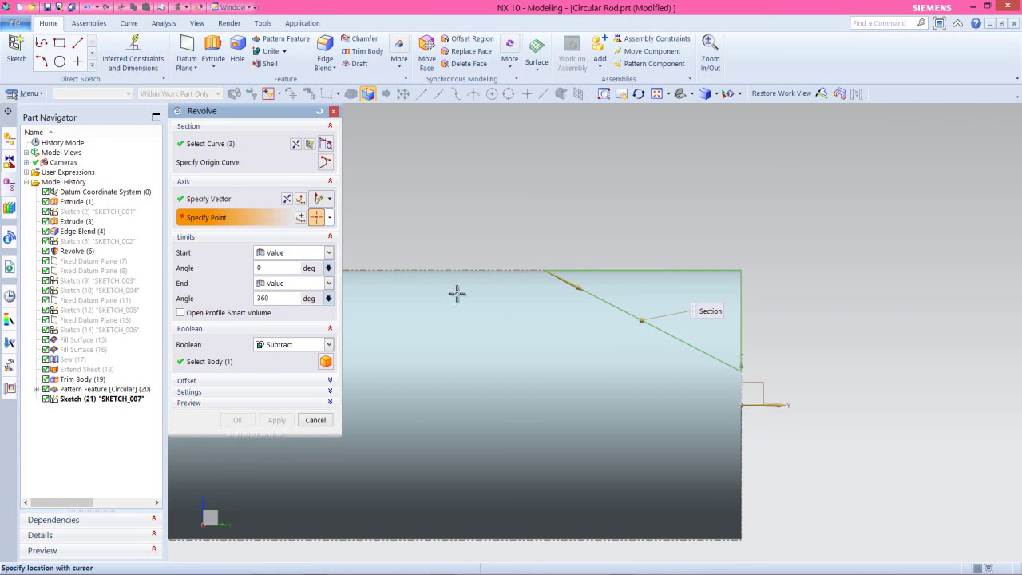
pyautogui.click(301, 218)
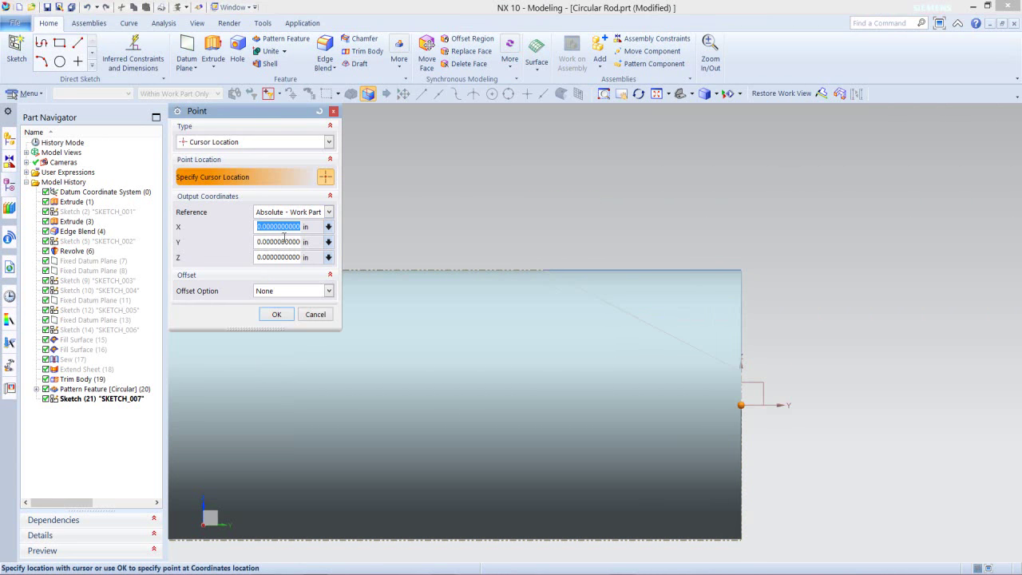
pyautogui.click(275, 315)
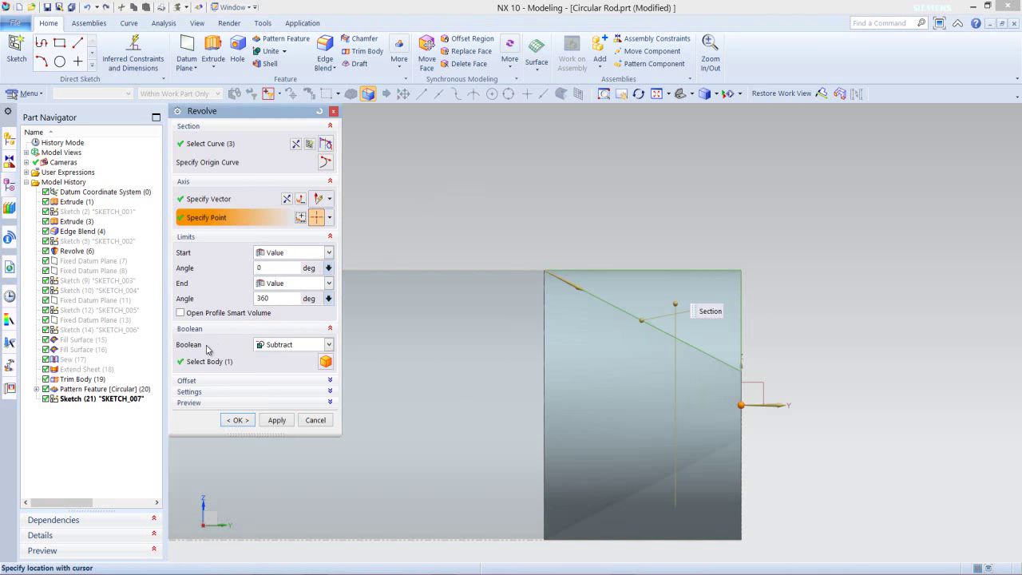
pyautogui.click(239, 420)
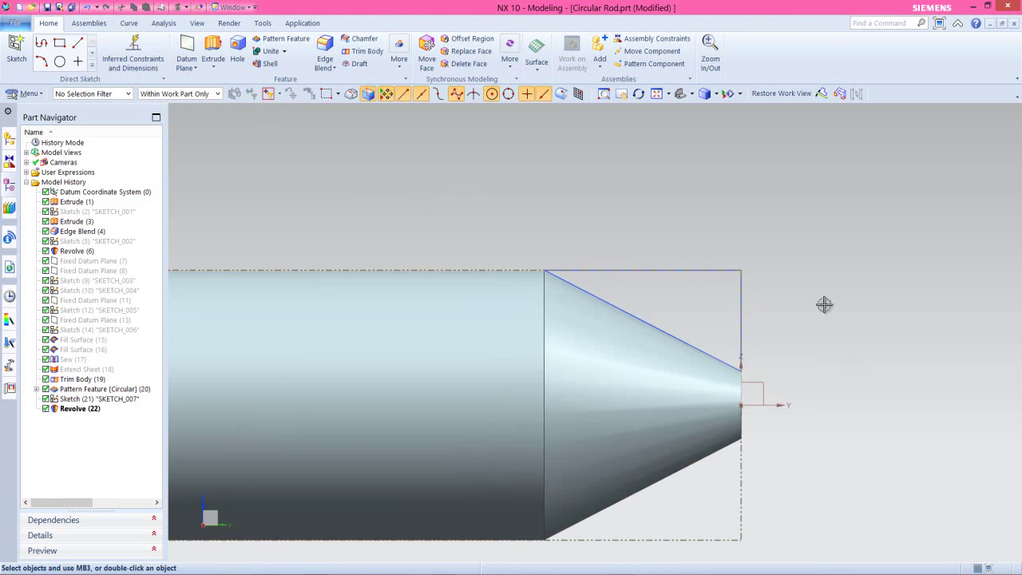
# - Create a datum plane perpendicular to the rod's axis through the sketch corner on the large edge of the conical end
pyautogui.click(779, 93)
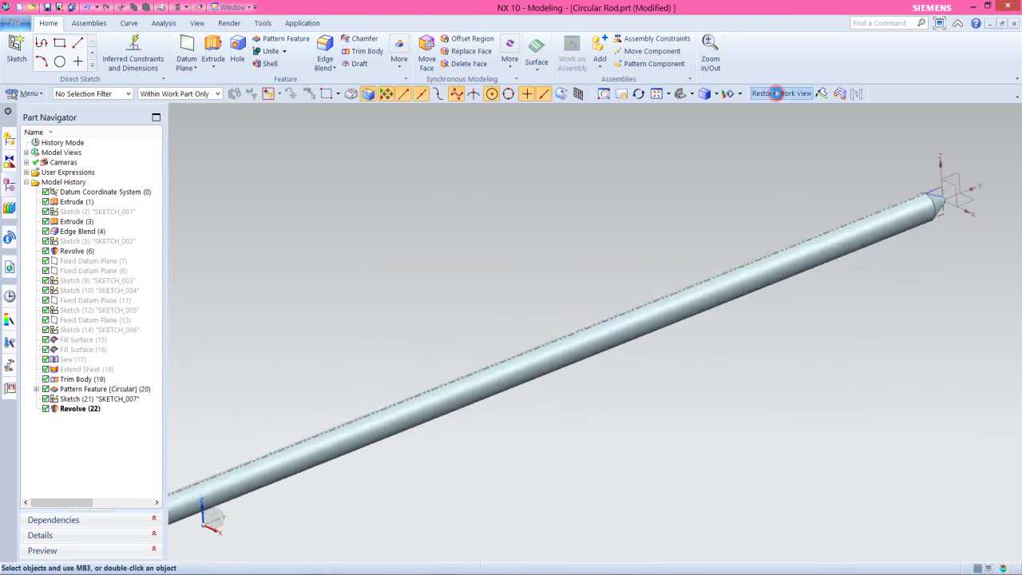
pyautogui.doubleClick(203, 495)
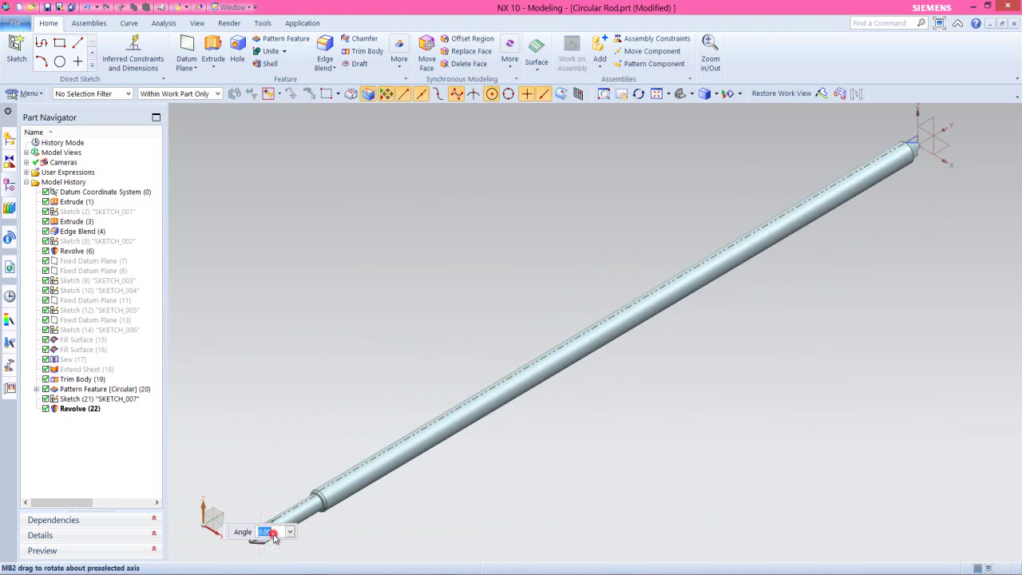
pyautogui.write('-90')
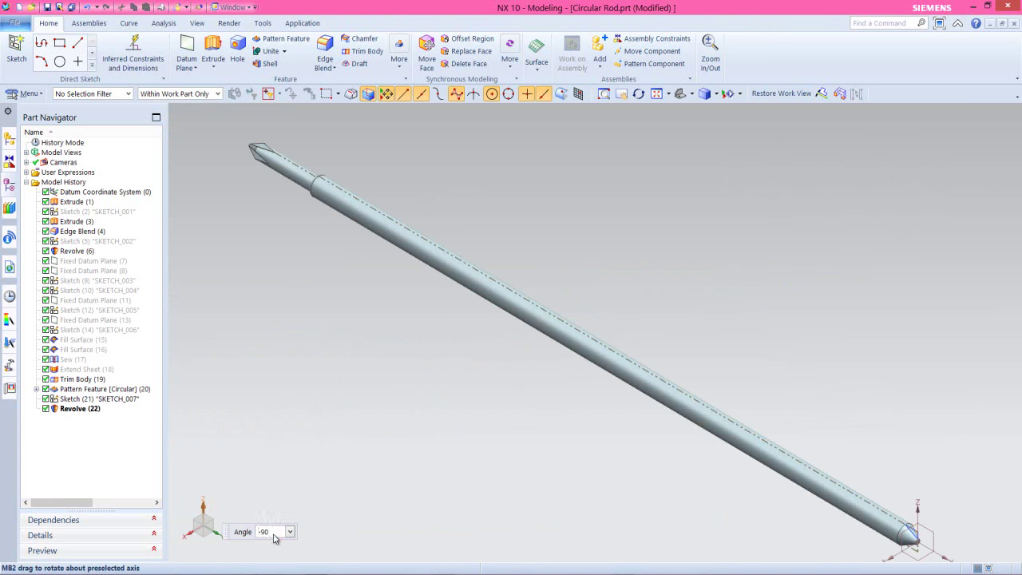
pyautogui.scroll(-2, 423, 474)
pyautogui.scroll(5, 588, 498)
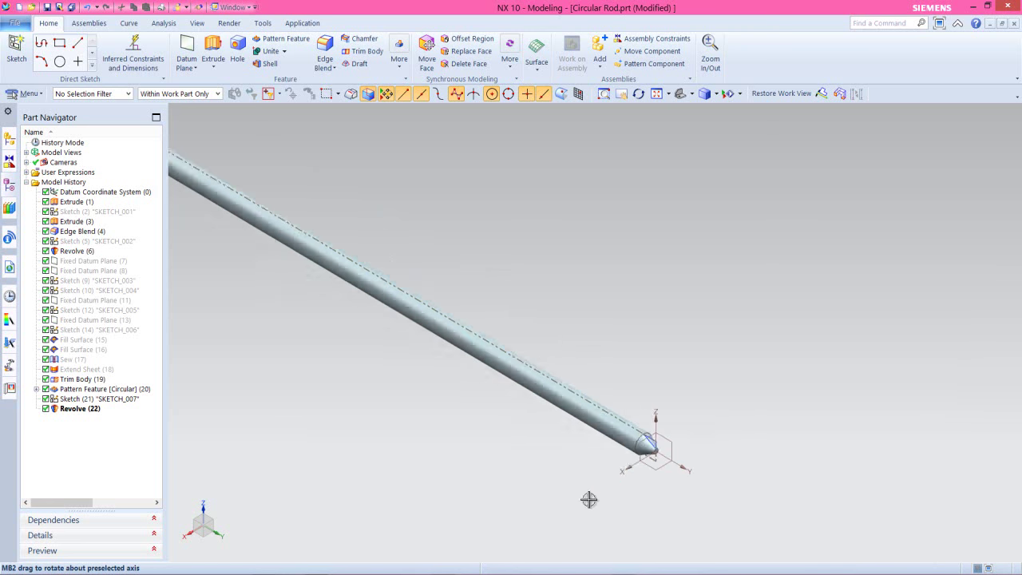
pyautogui.scroll(2, 668, 451)
pyautogui.scroll(1, 632, 397)
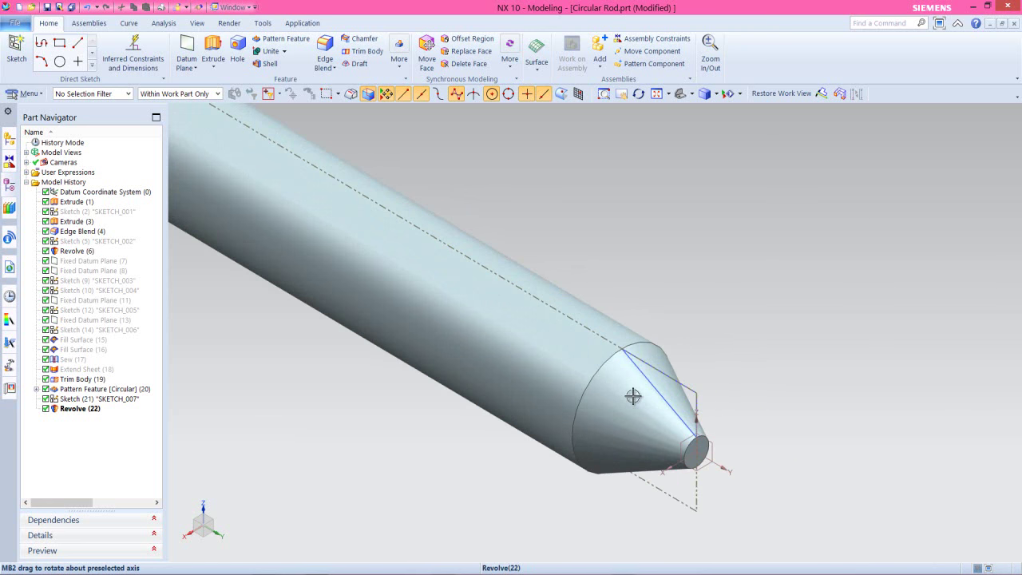
pyautogui.click(187, 49)
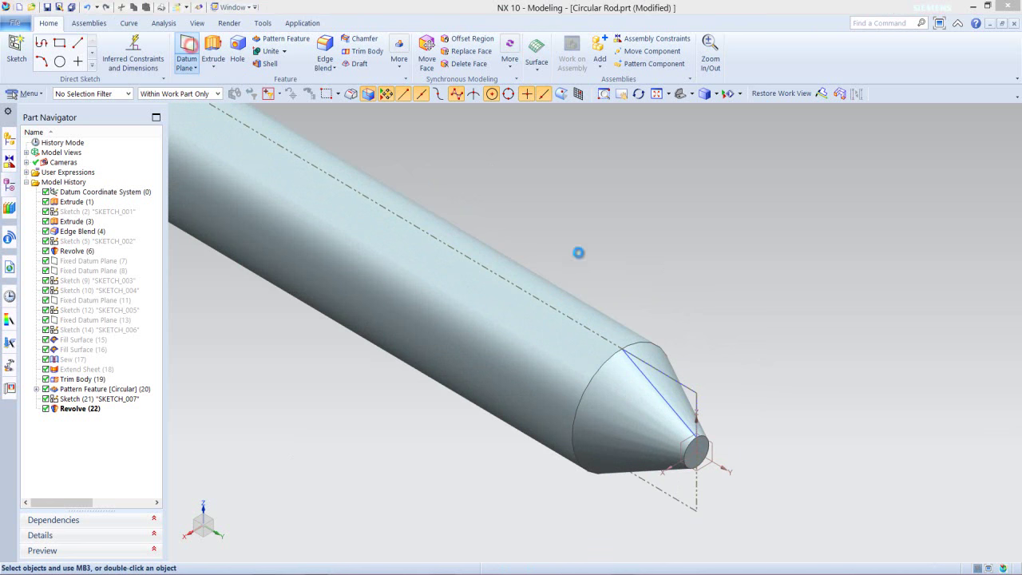
pyautogui.click(625, 349)
pyautogui.click(237, 257)
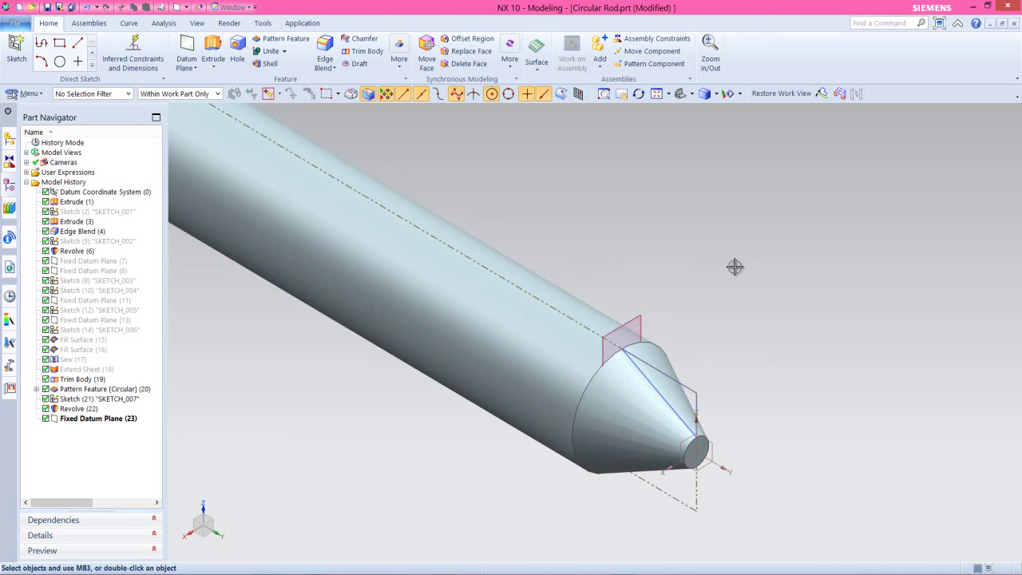
# - Create a datum plane offset 0.25 in from the plane at the cone's large edge, reversed toward the rod's shaft
pyautogui.click(671, 297)
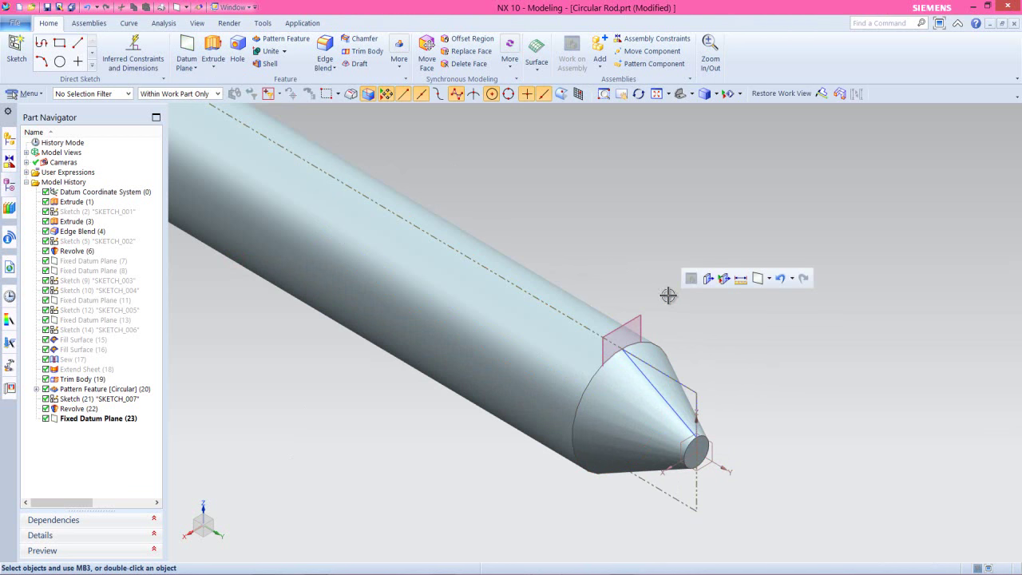
pyautogui.click(186, 50)
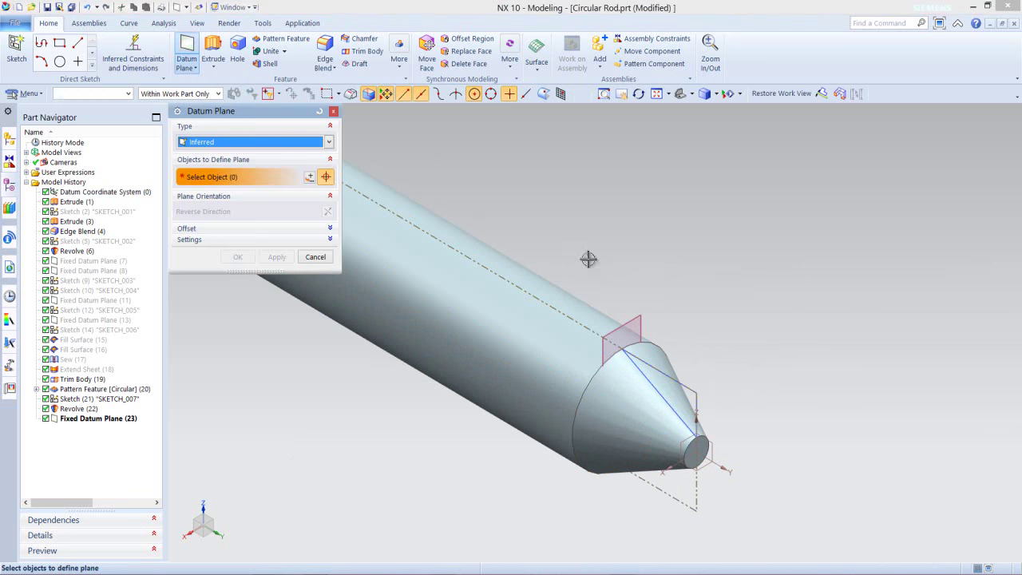
pyautogui.click(640, 320)
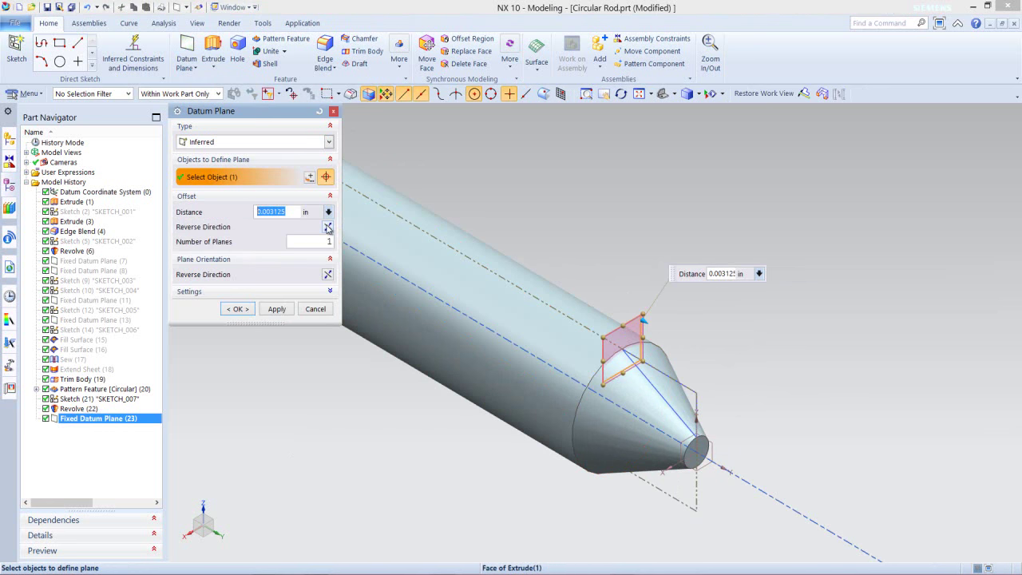
pyautogui.click(327, 228)
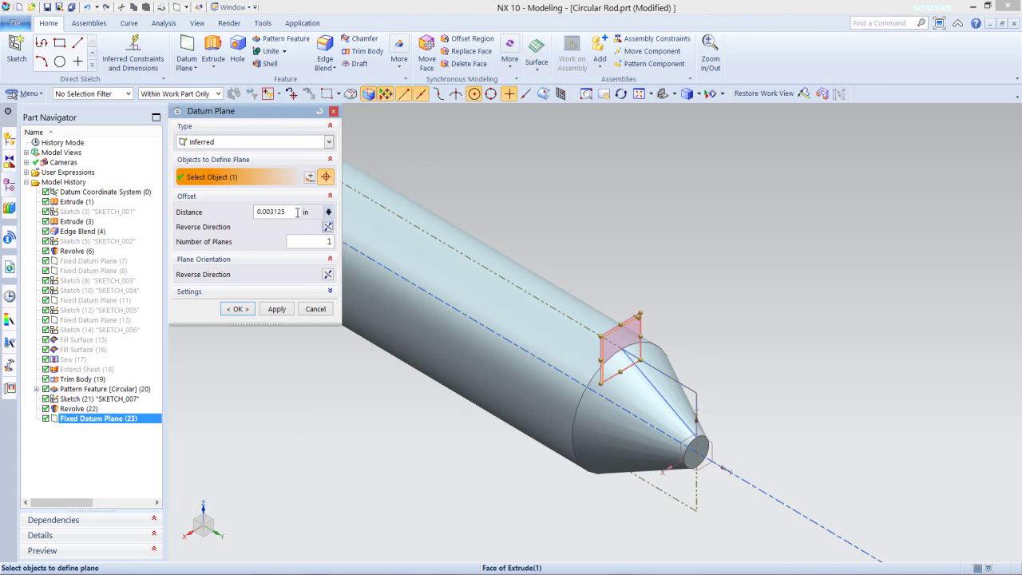
pyautogui.click(295, 212)
pyautogui.write('.')
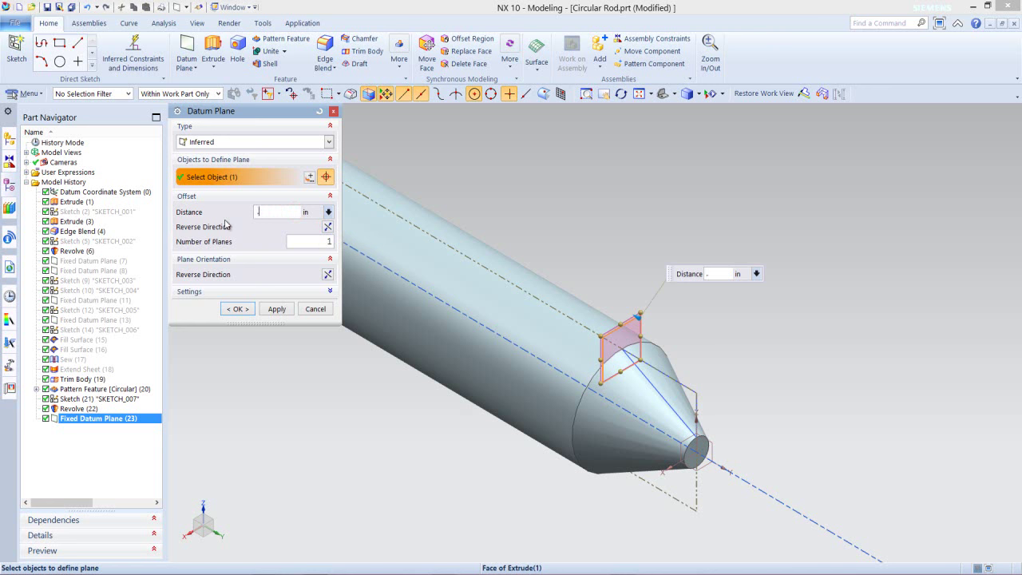
pyautogui.press('Return')
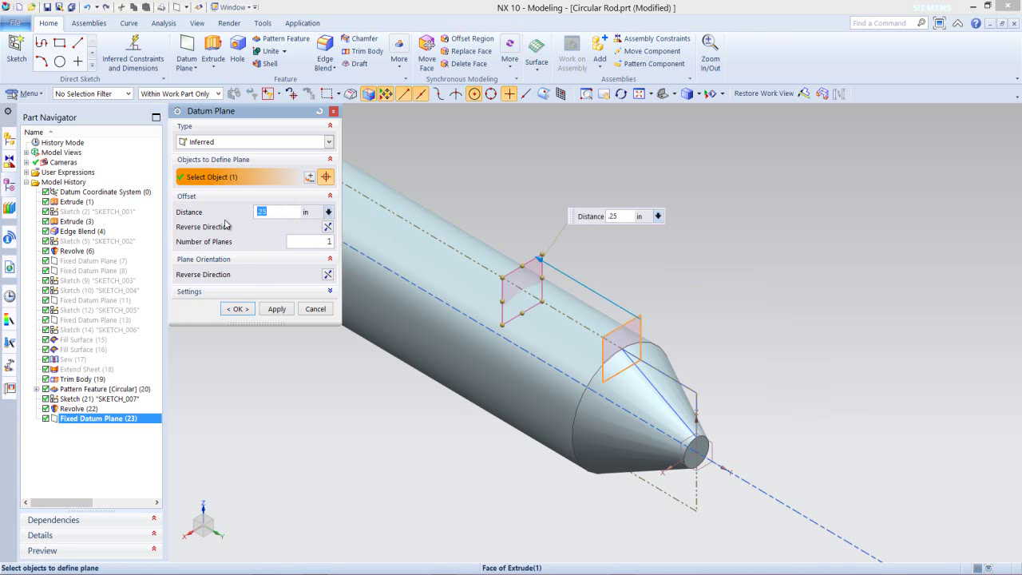
pyautogui.click(236, 309)
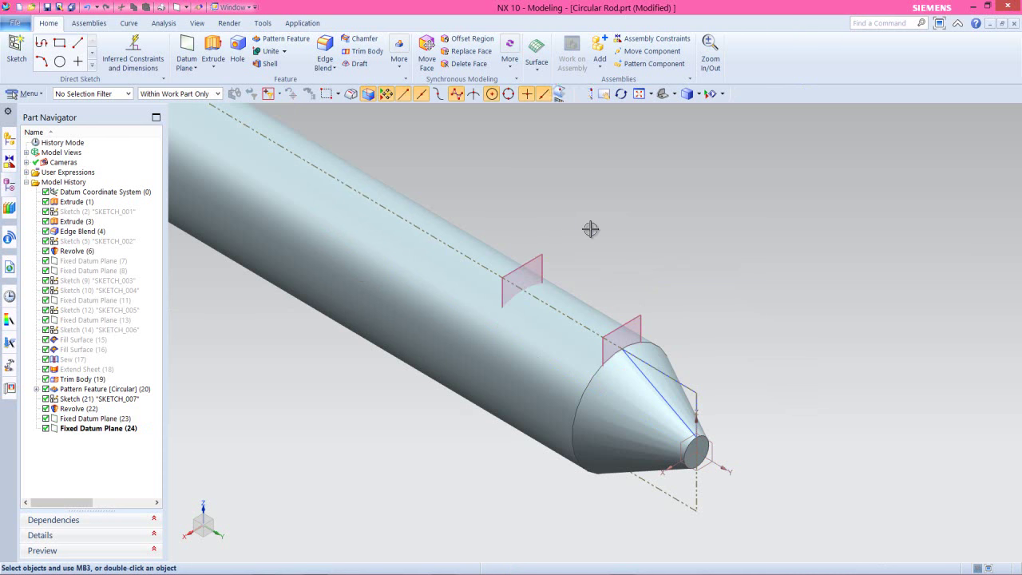
# - Start a sketch on the 0.25 in offset datum plane with its direction reversed toward the conical tip
pyautogui.click(540, 257)
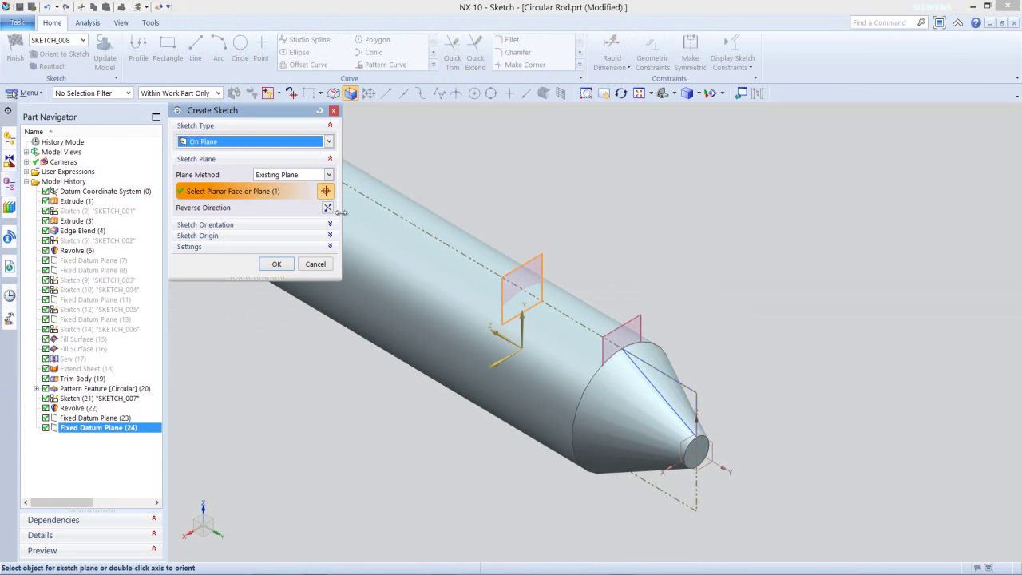
pyautogui.click(327, 207)
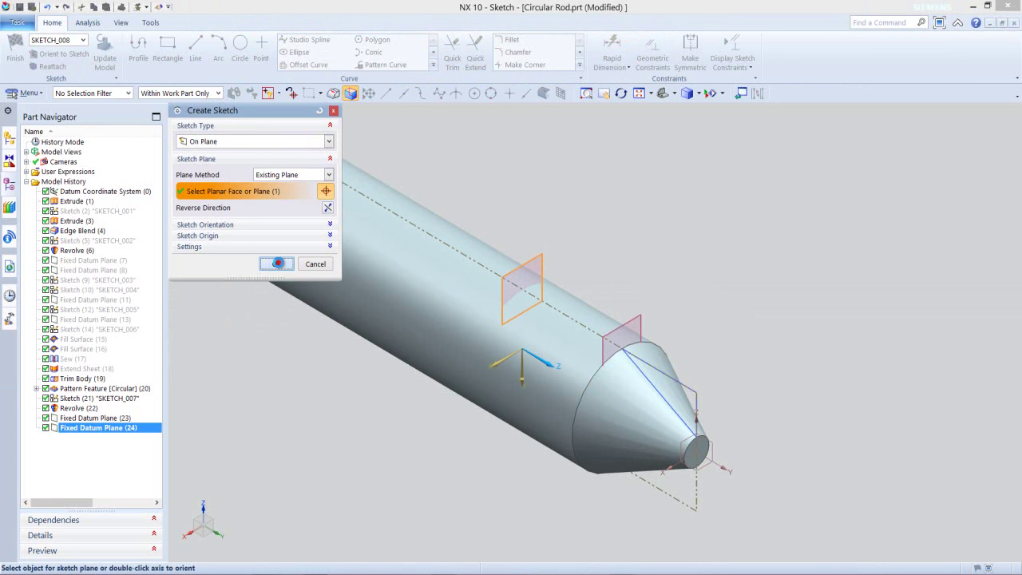
pyautogui.click(277, 264)
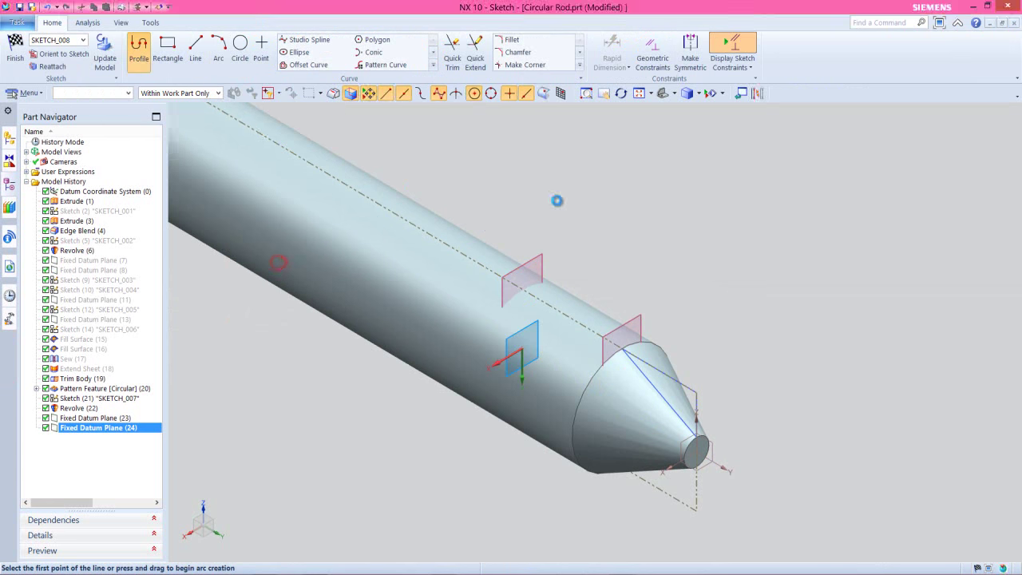
# - Create the intersection curve of the rod's body faces with the sketch plane and convert the resulting circle to reference
pyautogui.click(430, 65)
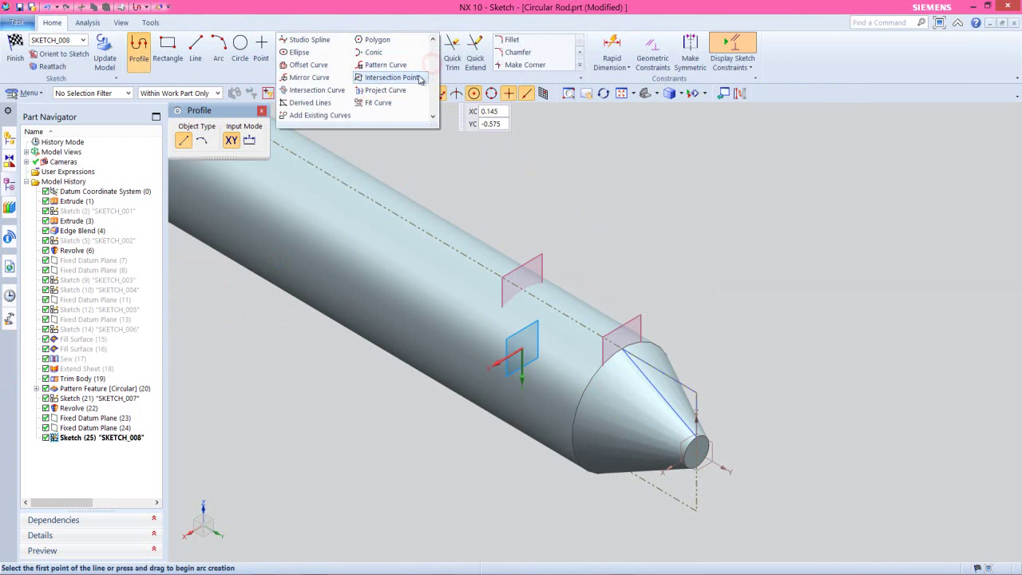
pyautogui.click(330, 94)
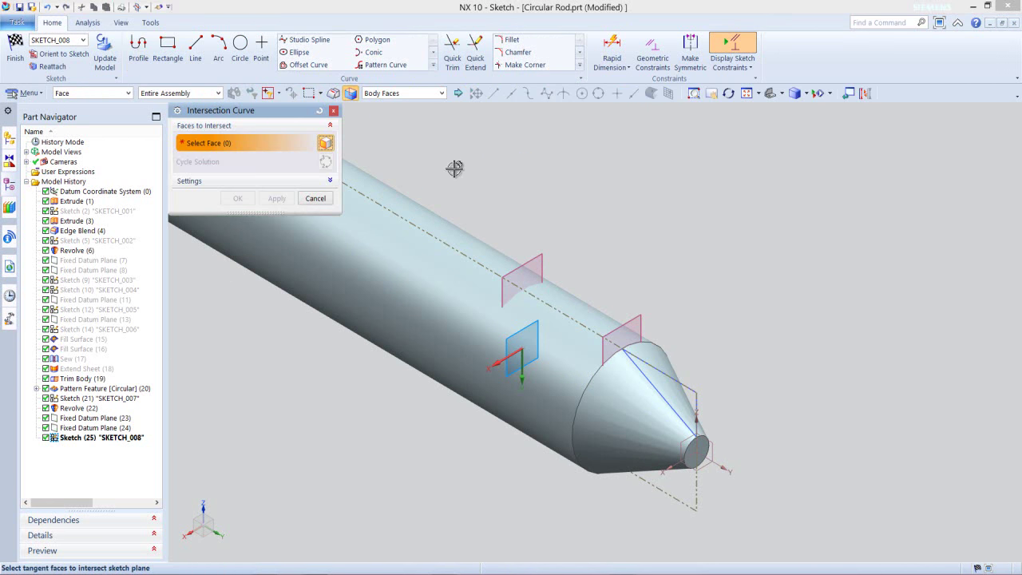
pyautogui.click(436, 223)
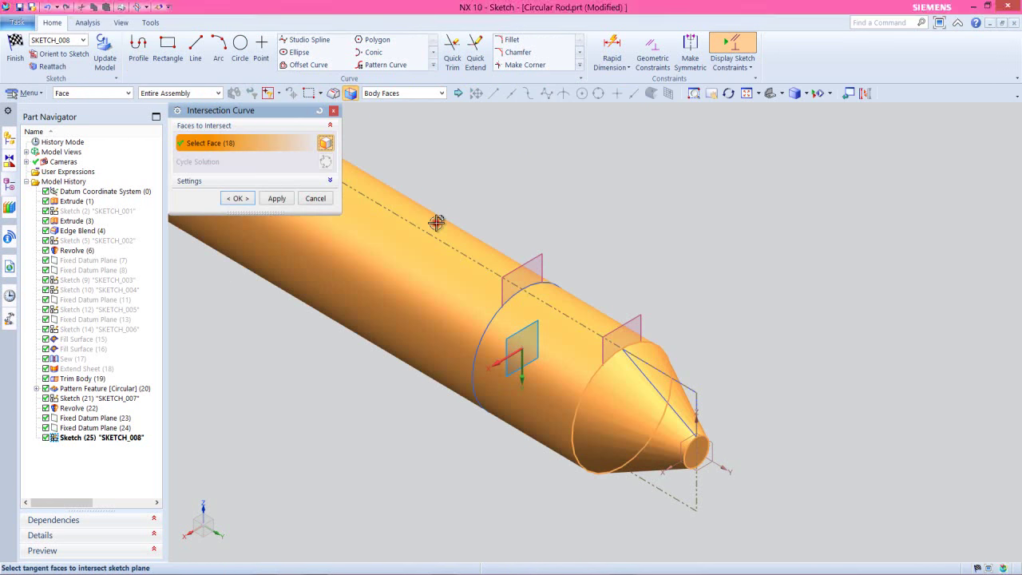
pyautogui.click(239, 198)
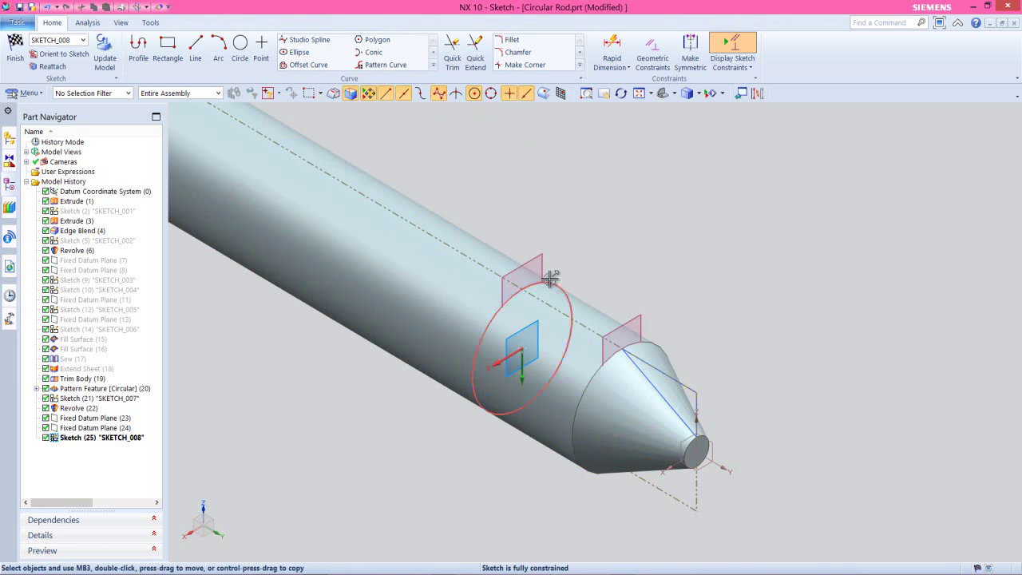
pyautogui.click(551, 278)
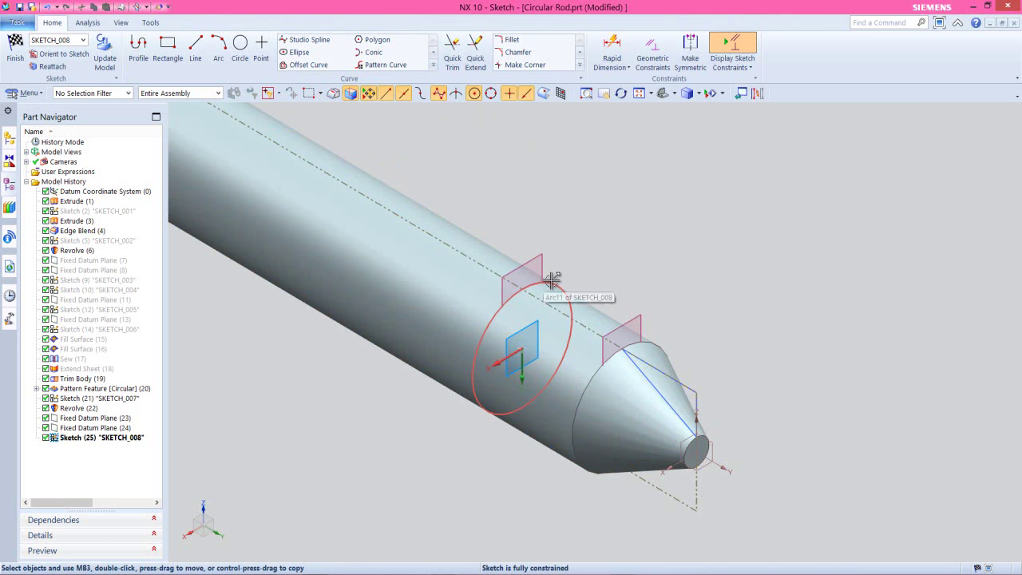
pyautogui.click(589, 258)
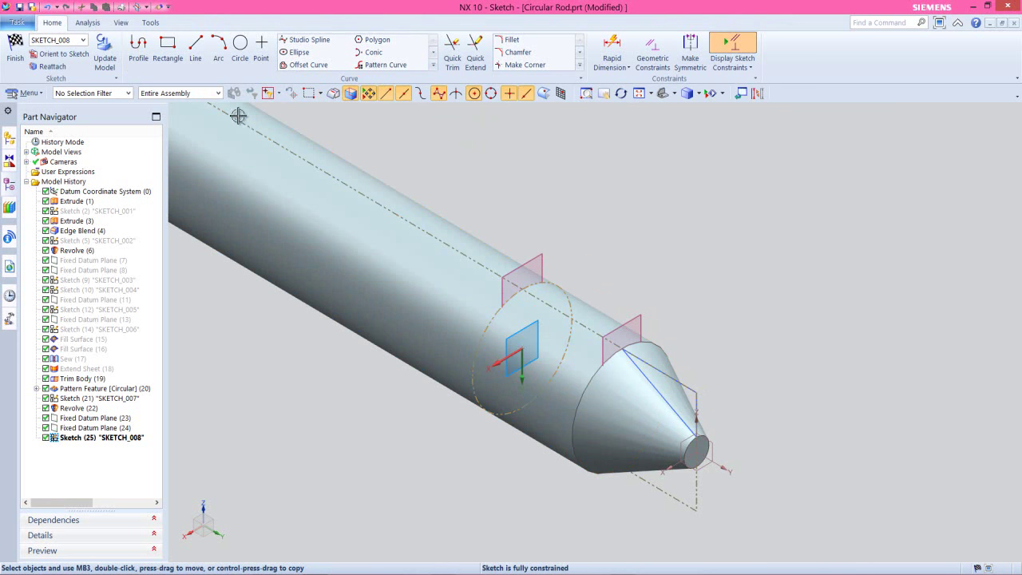
# - Place a sketch point on the reference circle where the rod's upper dash-dot line crosses it
pyautogui.click(261, 44)
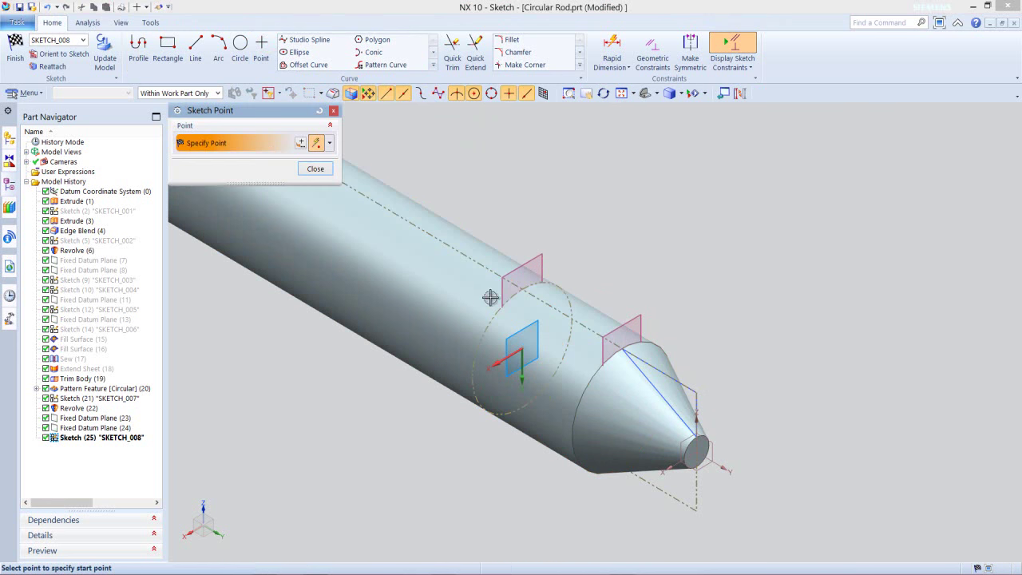
pyautogui.click(522, 289)
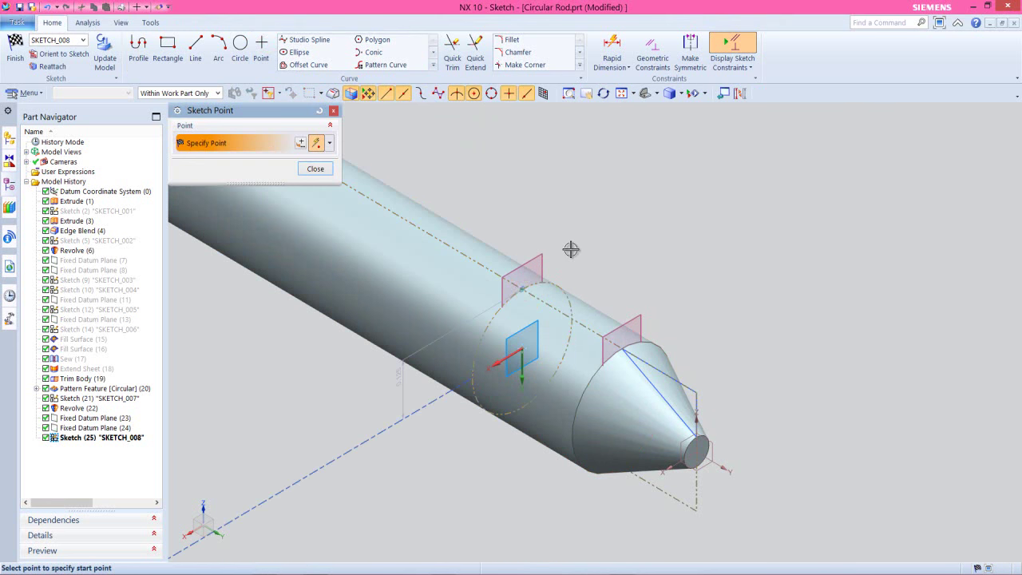
pyautogui.middleClick(571, 249)
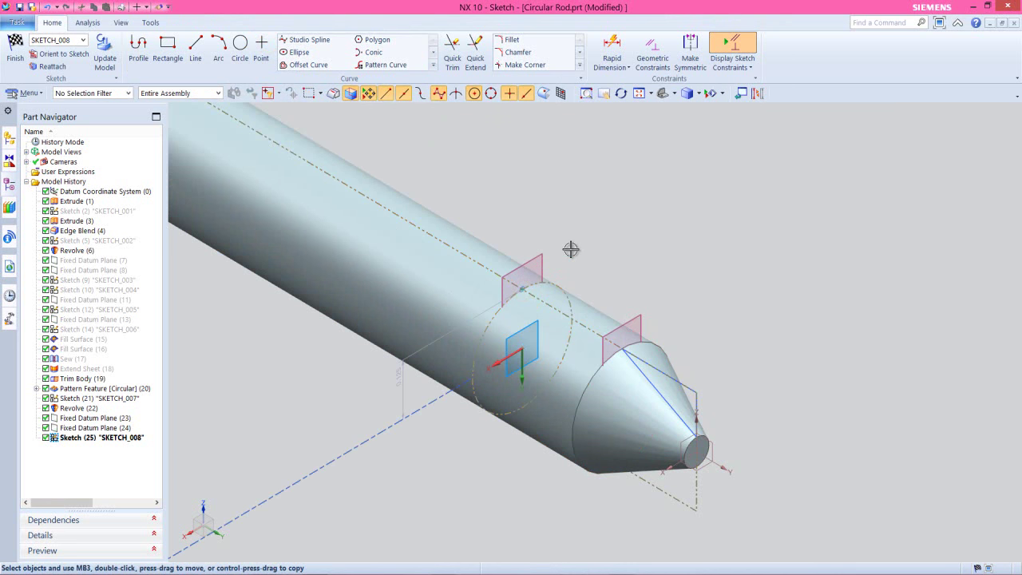
# - Constrain the sketch point to lie on the sketch's vertical axis and finish the sketch
pyautogui.scroll(2, 570, 244)
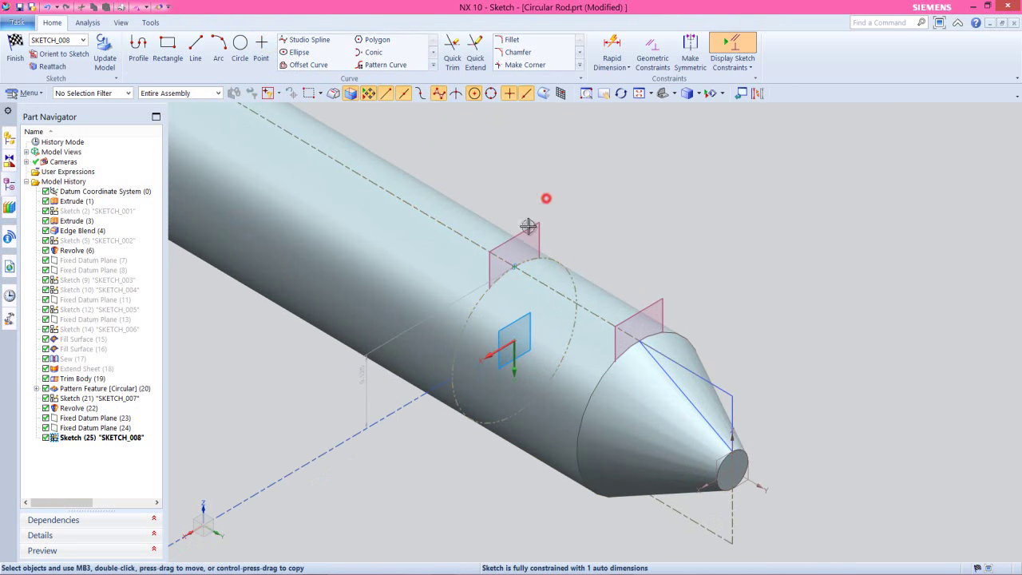
pyautogui.click(514, 267)
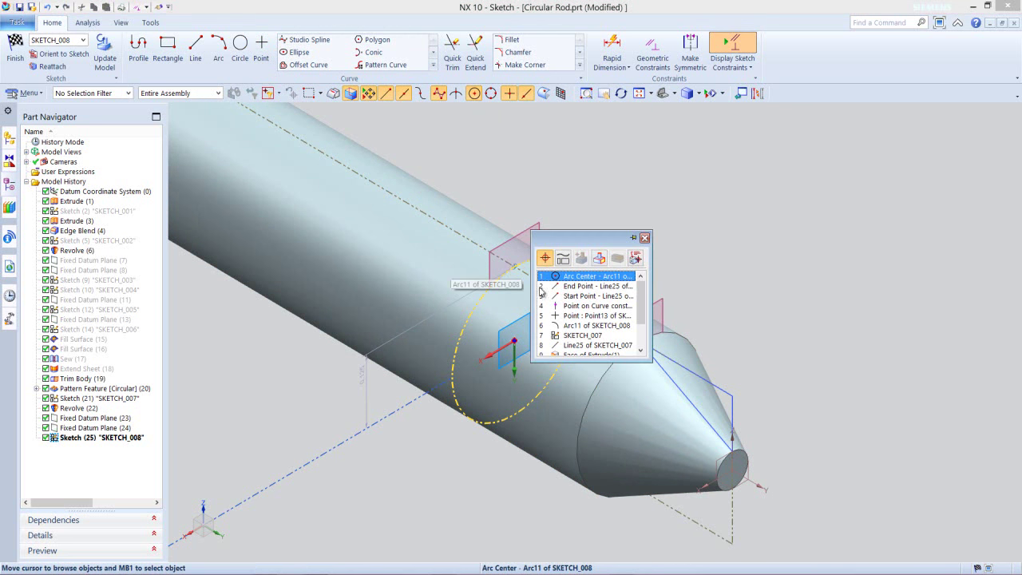
pyautogui.click(568, 316)
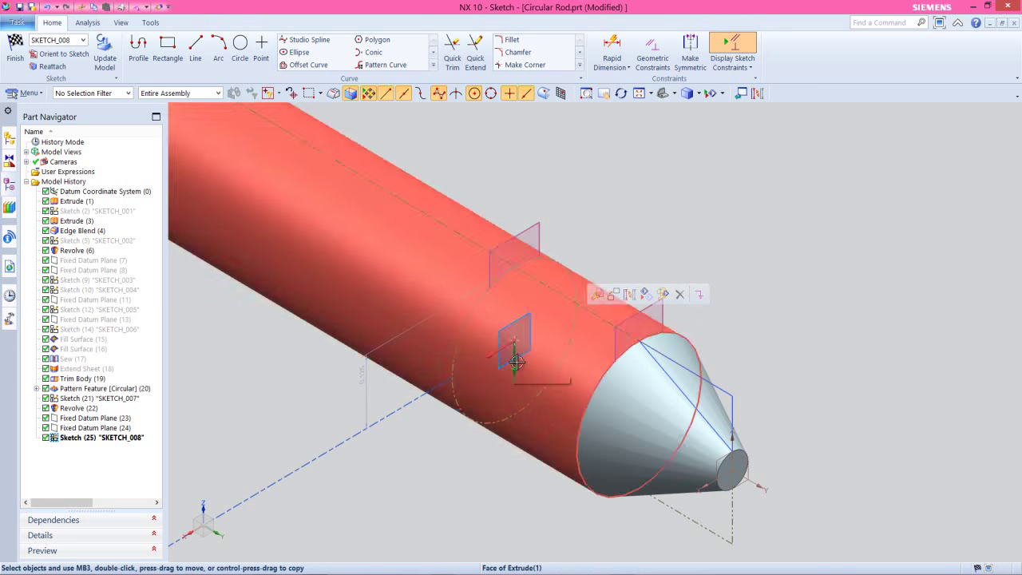
pyautogui.click(513, 361)
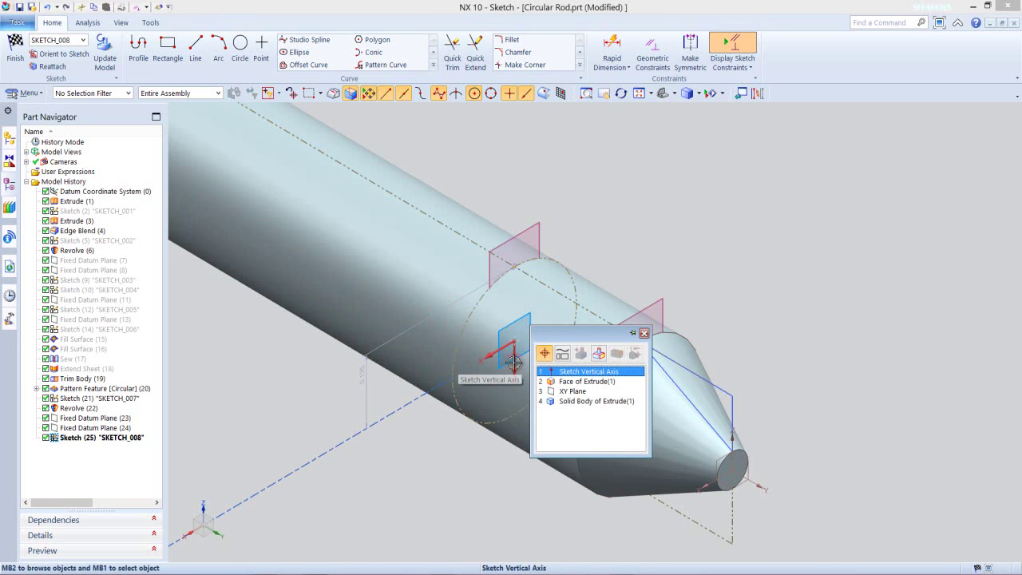
pyautogui.click(550, 372)
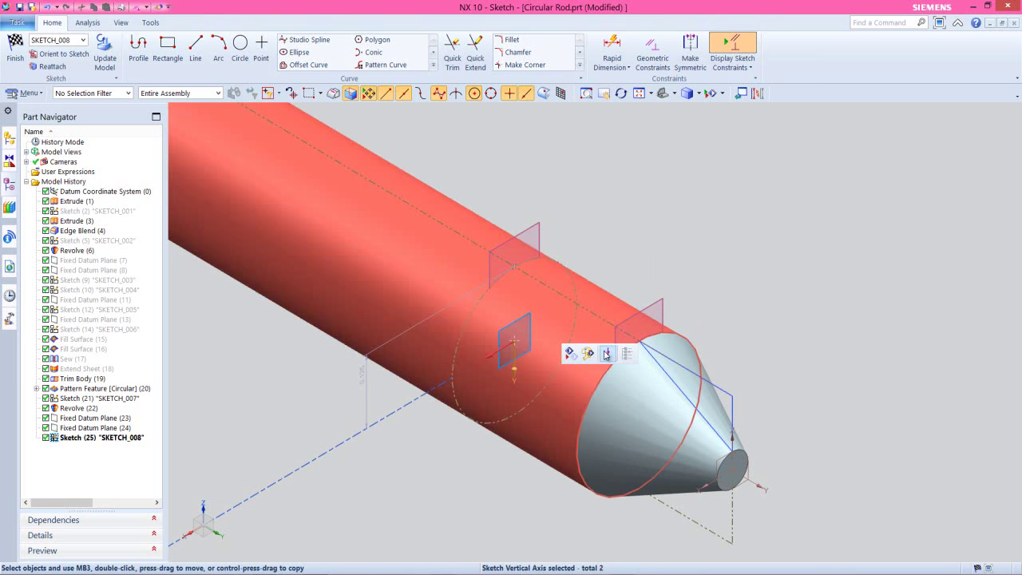
pyautogui.click(609, 353)
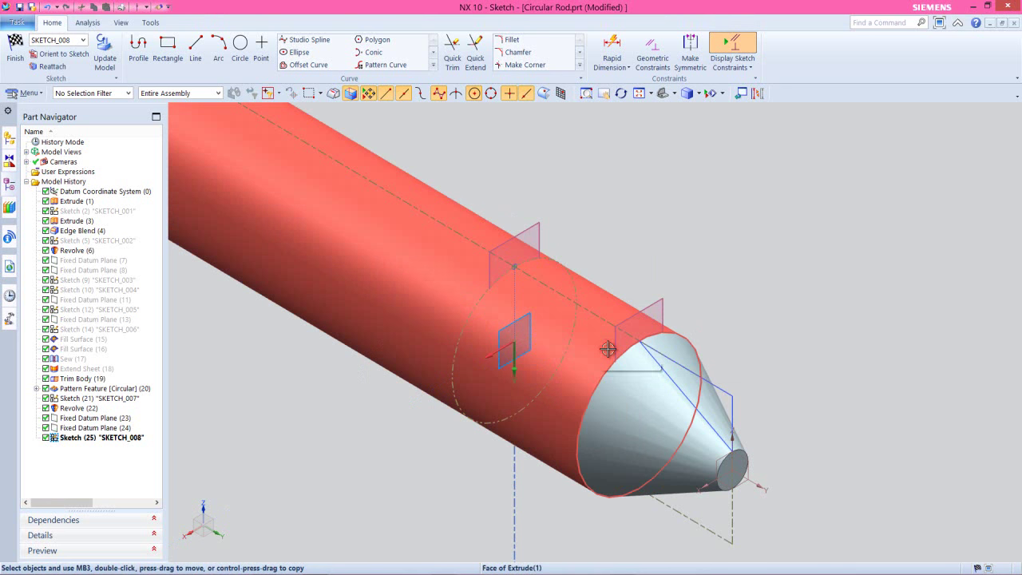
pyautogui.rightClick(621, 242)
pyautogui.click(634, 251)
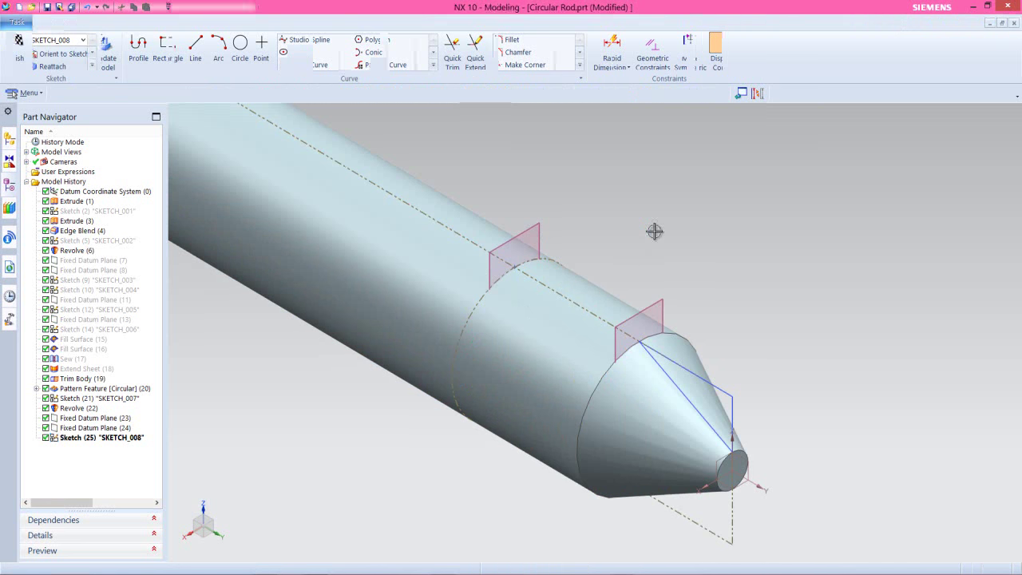
# - Start a sketch on the datum plane at the large edge of the conical end, keeping its default orientation
pyautogui.click(659, 298)
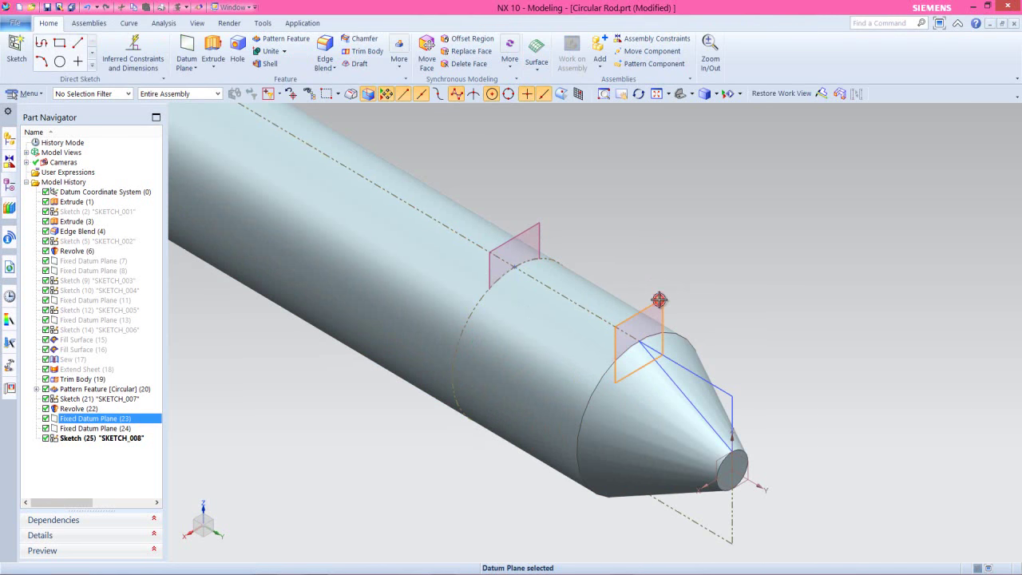
pyautogui.click(696, 281)
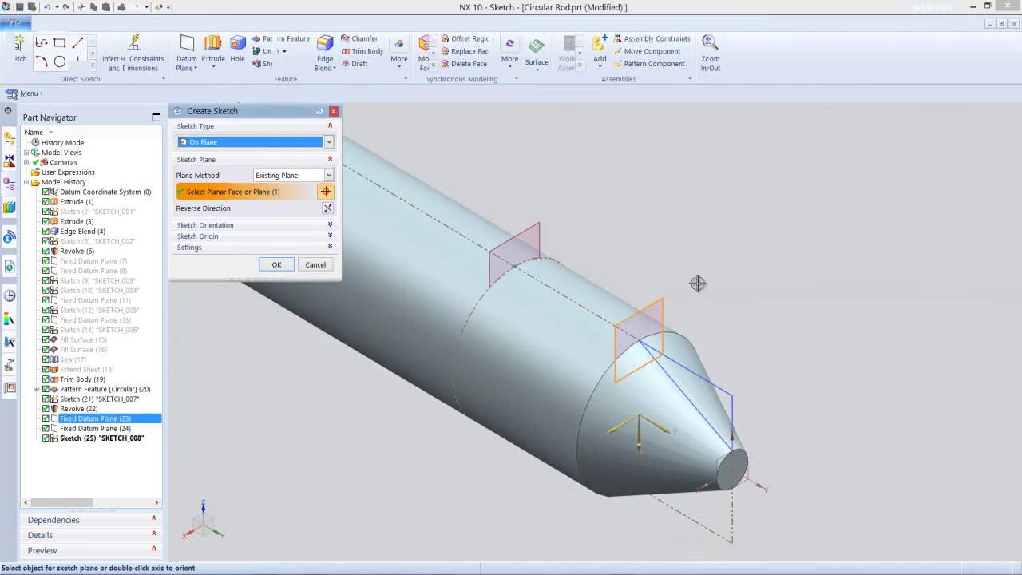
pyautogui.click(275, 264)
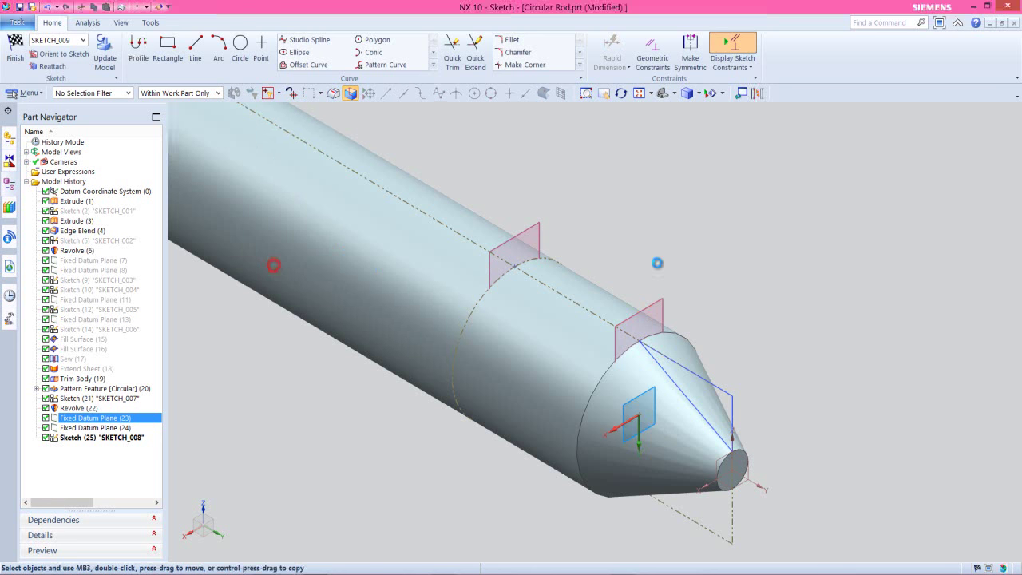
pyautogui.press('Escape')
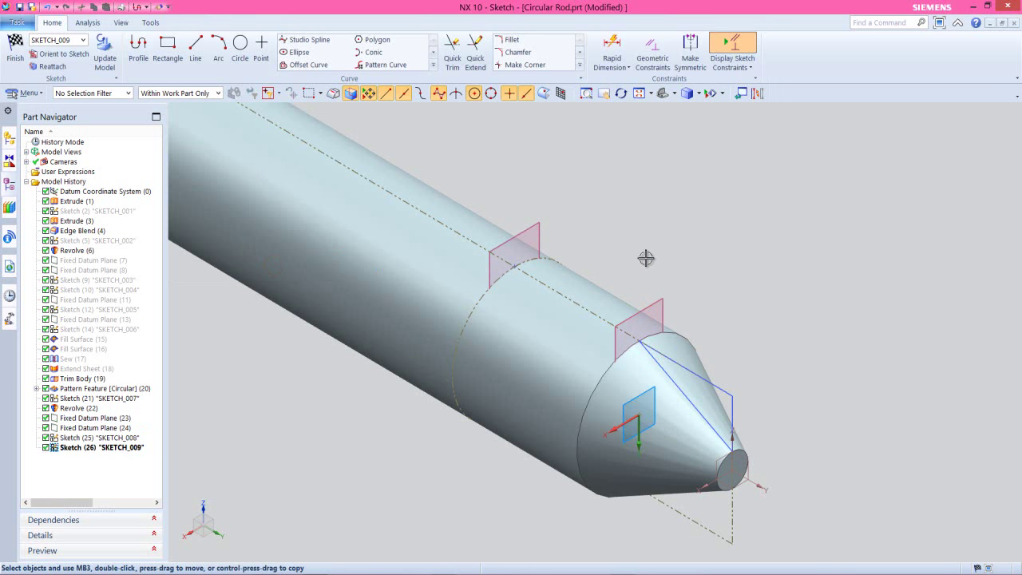
# - Project the cone's large circular edge into the sketch and convert the projected circle to reference
pyautogui.click(433, 67)
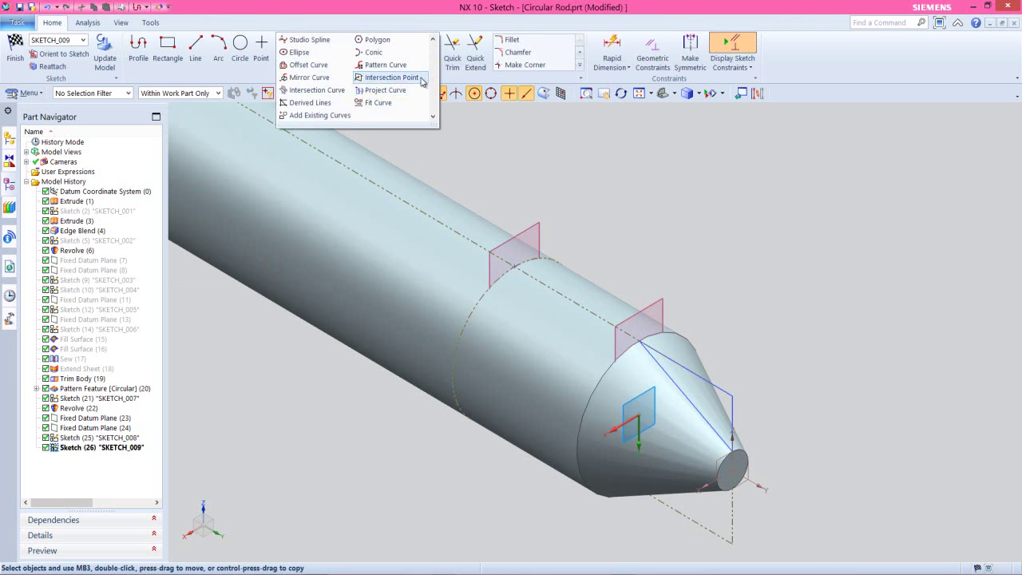
pyautogui.click(389, 90)
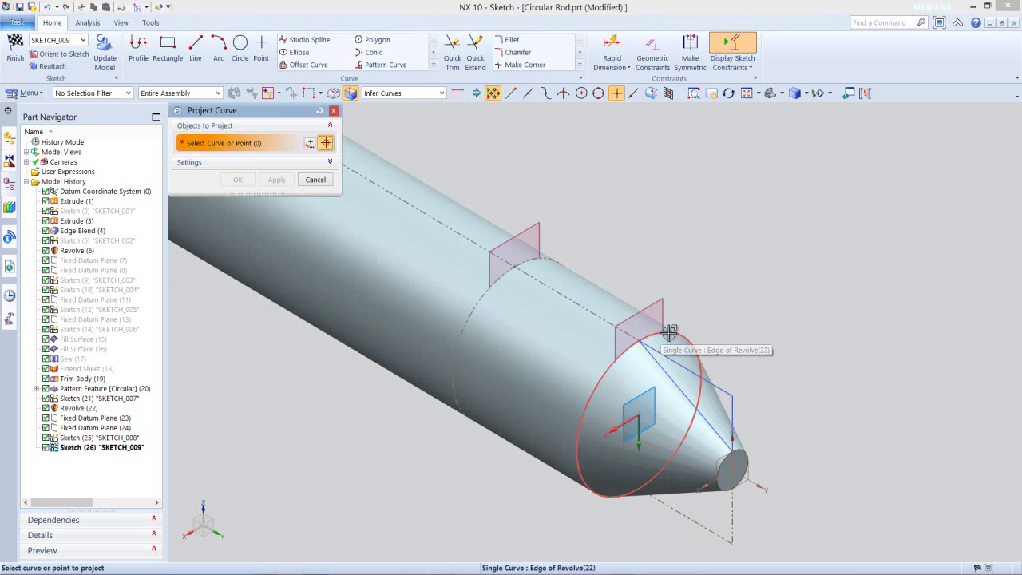
pyautogui.click(670, 329)
pyautogui.click(237, 180)
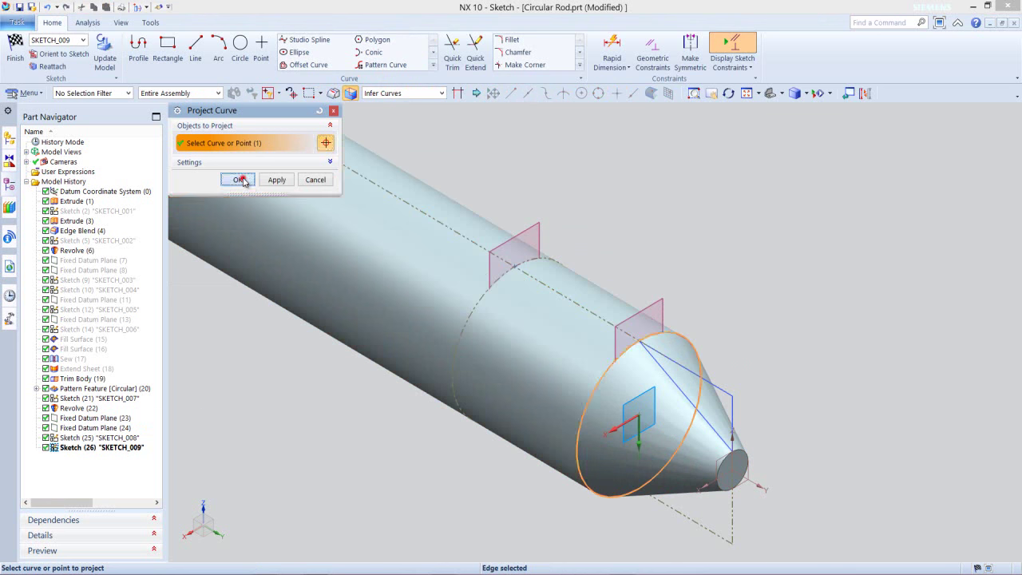
pyautogui.click(671, 330)
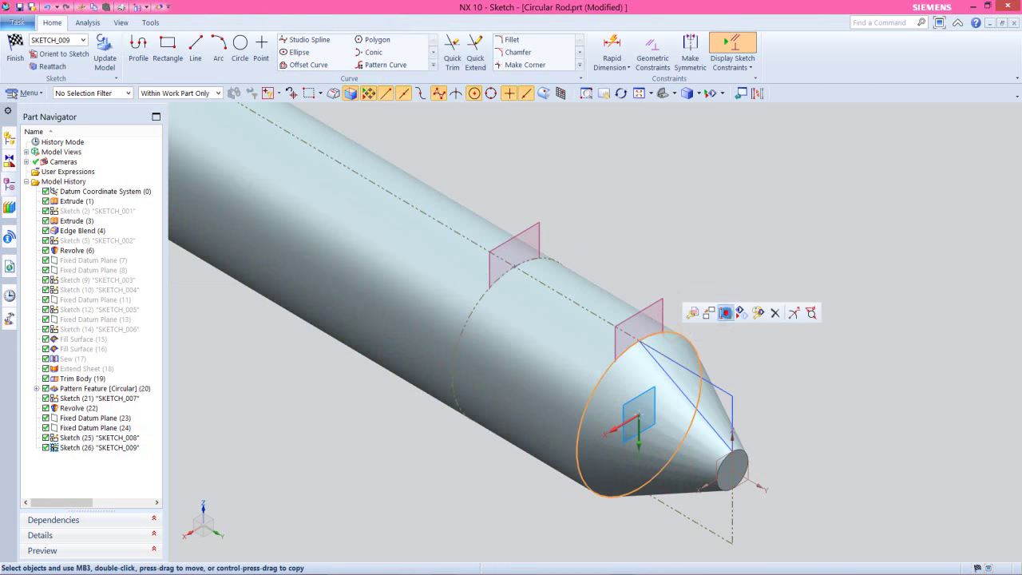
pyautogui.click(725, 312)
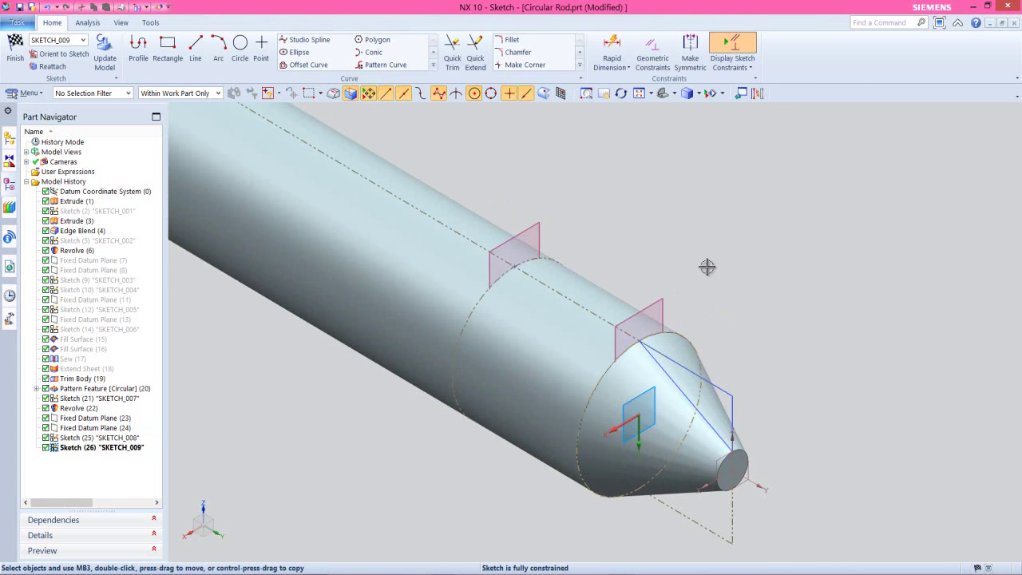
# - Sketch a near-horizontal line about 0.18 in long across the upper part of the reference circle, with both endpoints on the circle
pyautogui.moveTo(674, 449); pyautogui.dragTo(628, 418, button='middle')
pyautogui.rightClick(617, 236)
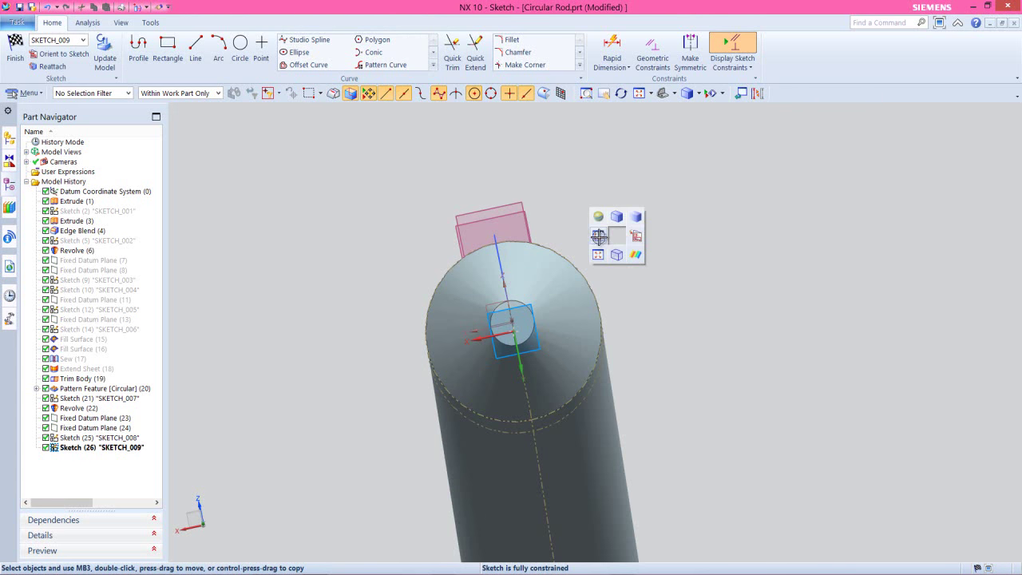
pyautogui.click(598, 237)
pyautogui.scroll(3, 496, 330)
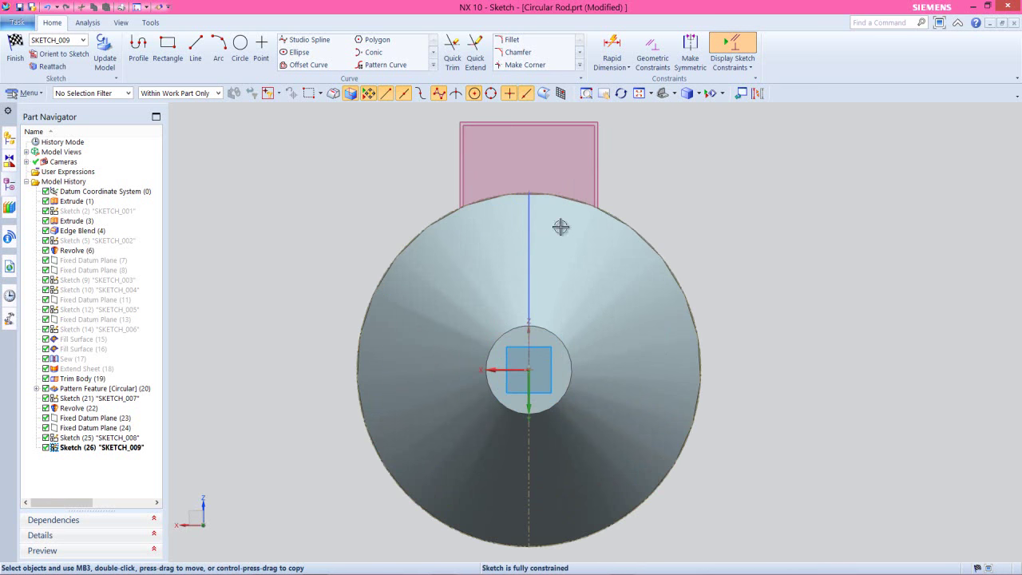
pyautogui.click(196, 48)
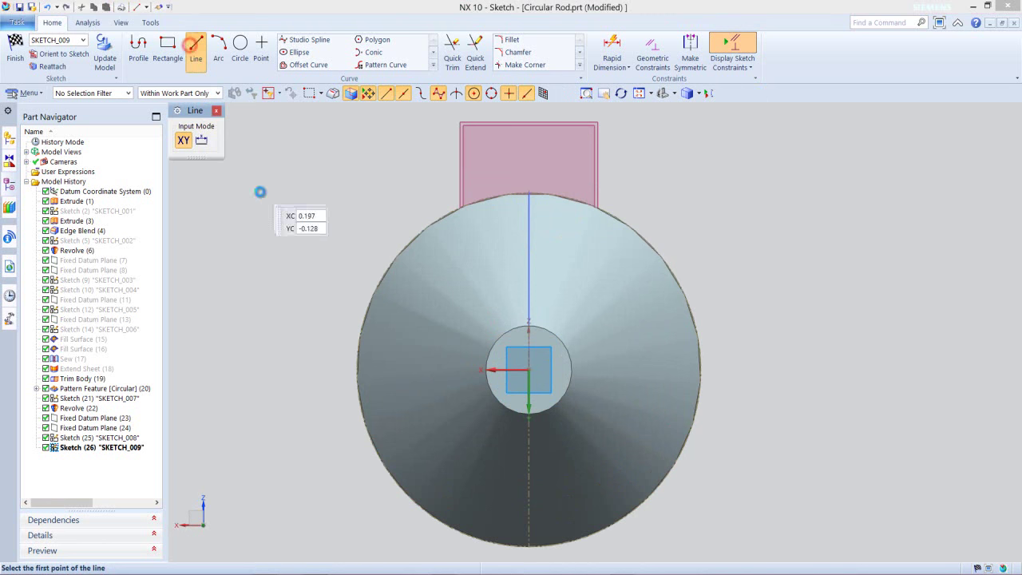
pyautogui.click(403, 246)
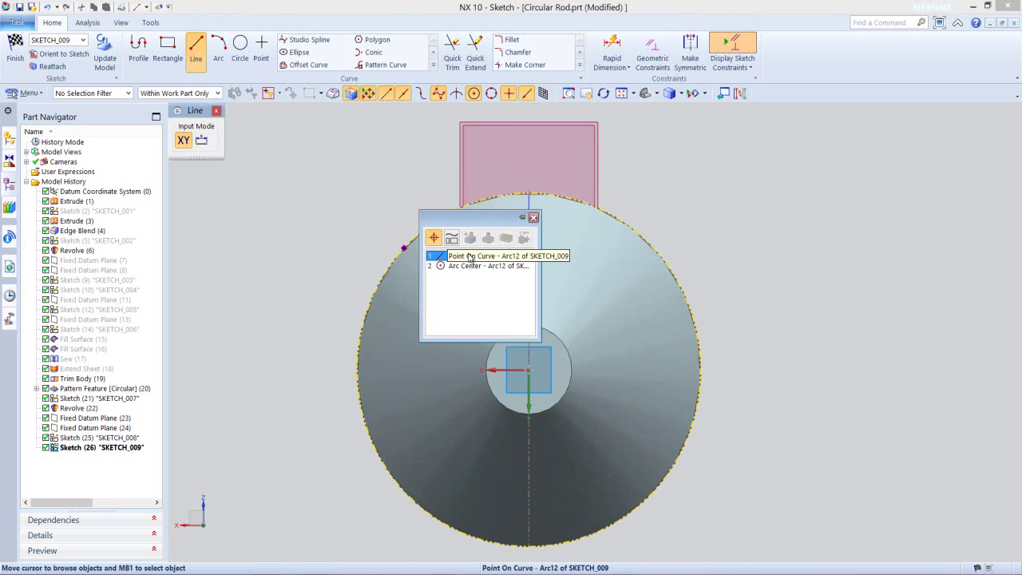
pyautogui.click(469, 256)
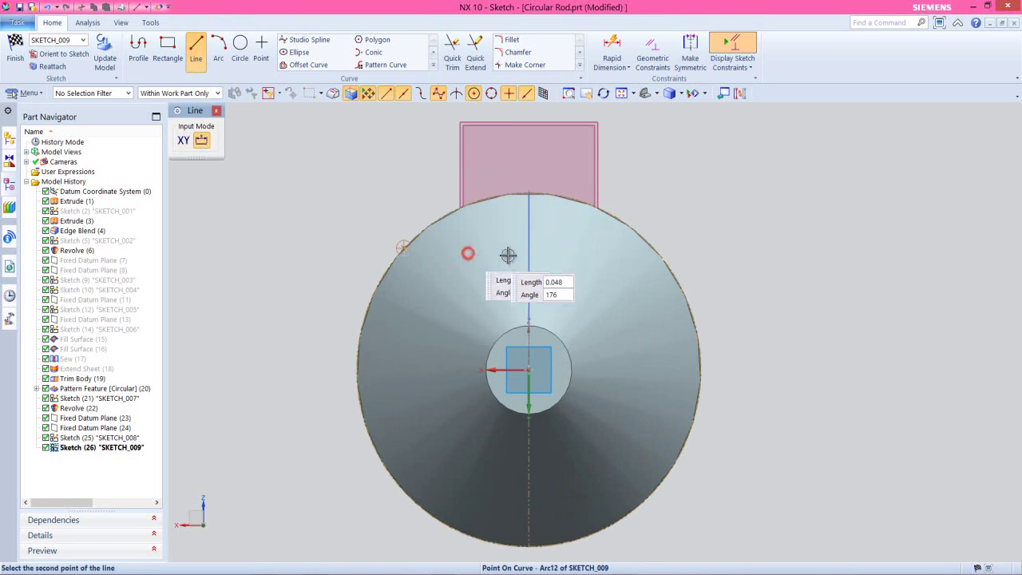
pyautogui.click(653, 252)
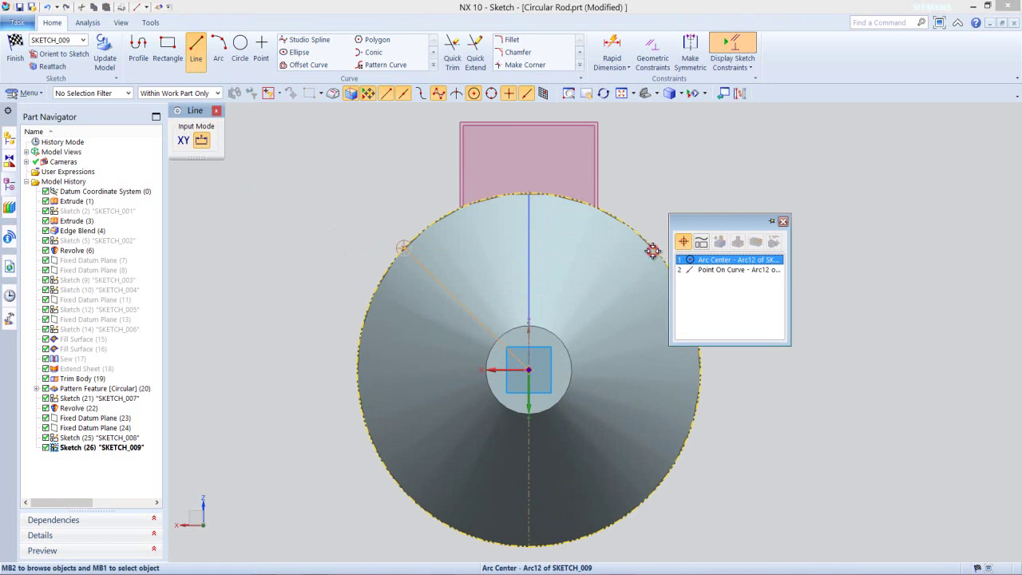
pyautogui.click(693, 268)
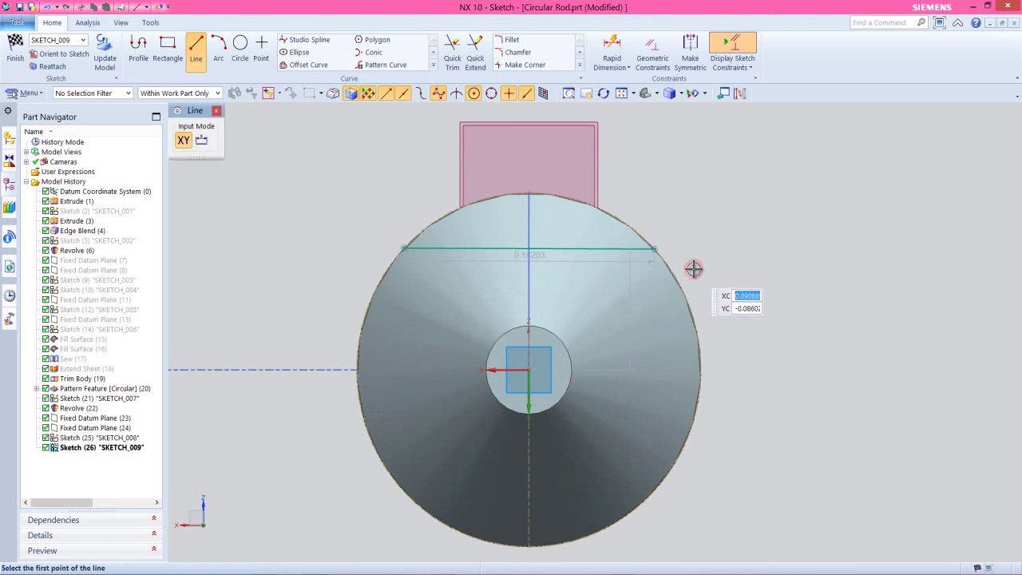
pyautogui.press('Escape')
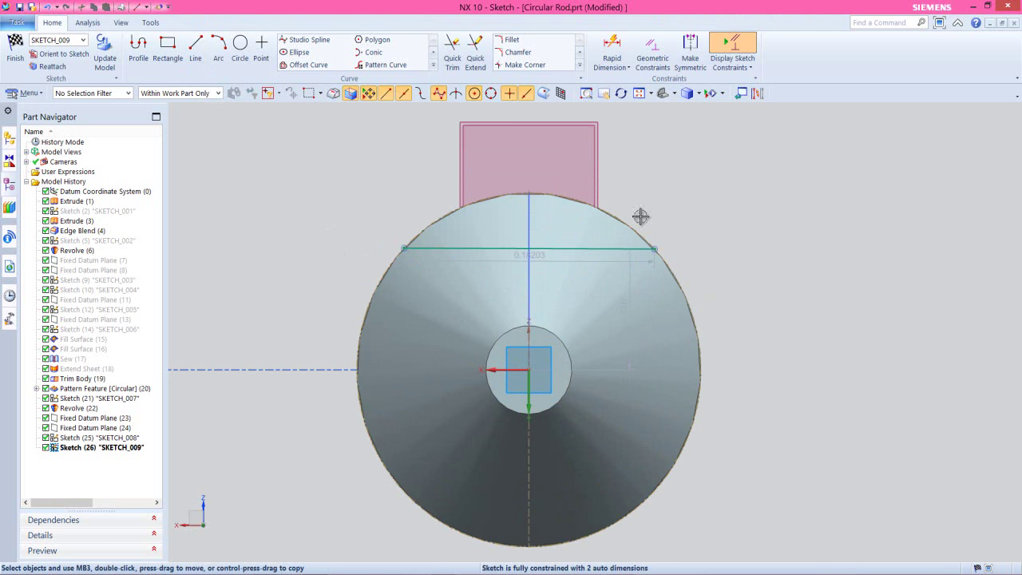
# - Constrain the line across the circle to be horizontal and set its length to 1/8 in
pyautogui.click(571, 248)
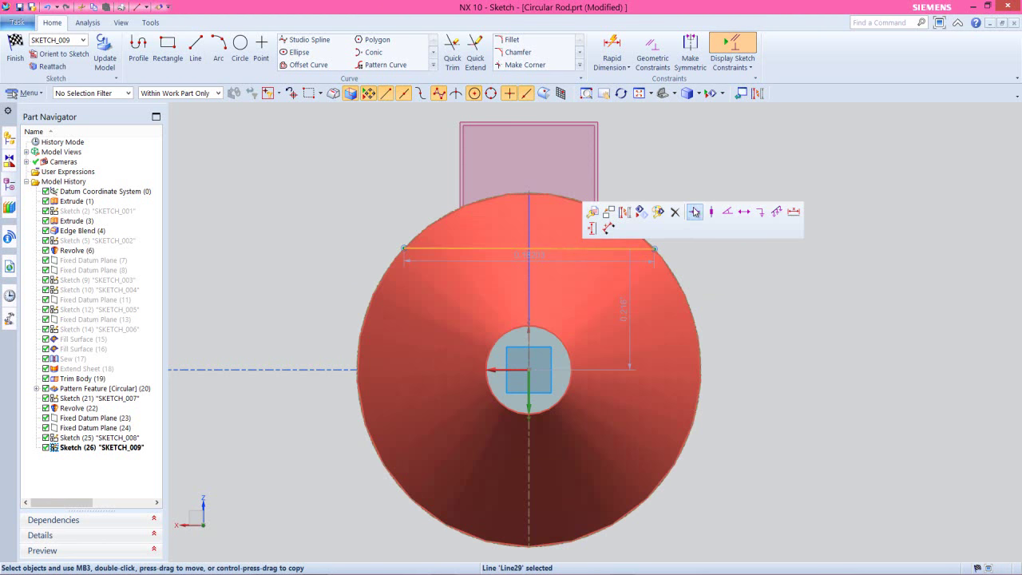
pyautogui.click(694, 211)
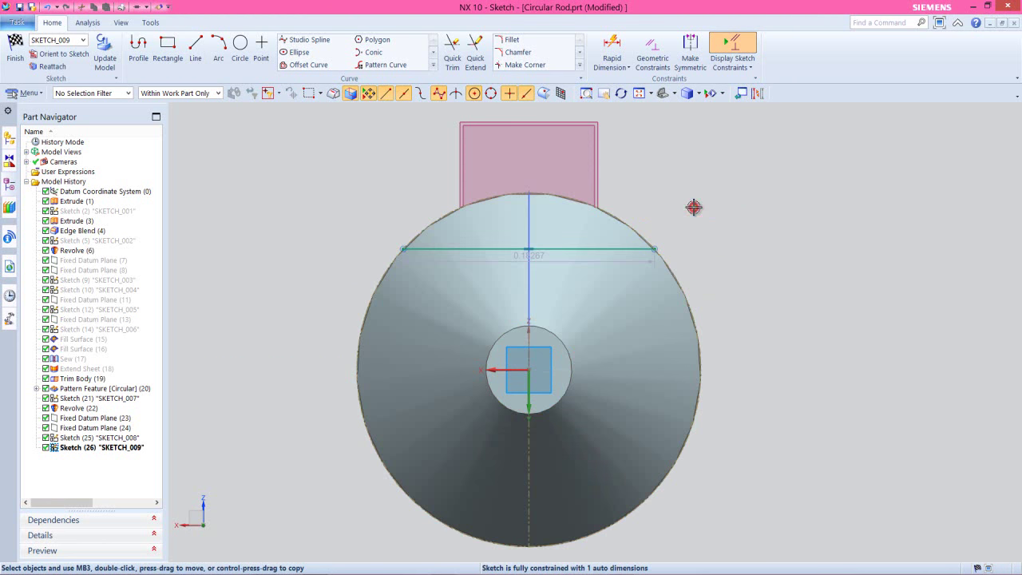
pyautogui.doubleClick(539, 255)
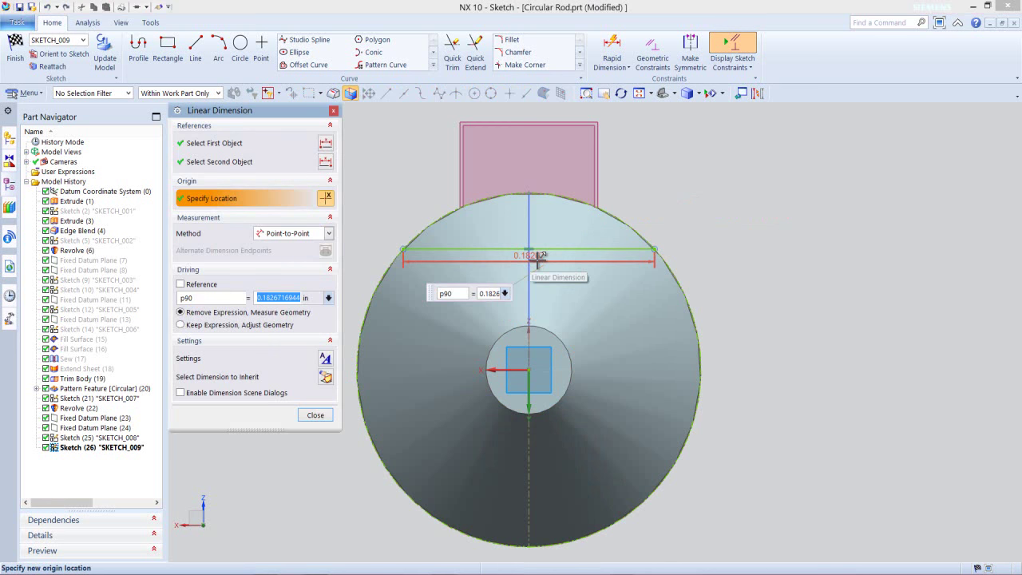
pyautogui.write('1/8')
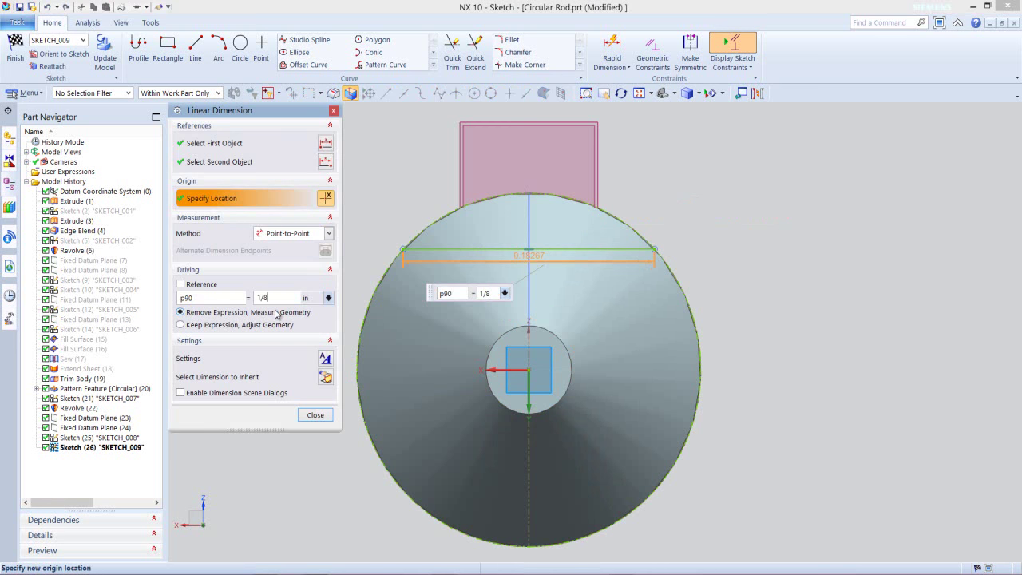
pyautogui.press('Return')
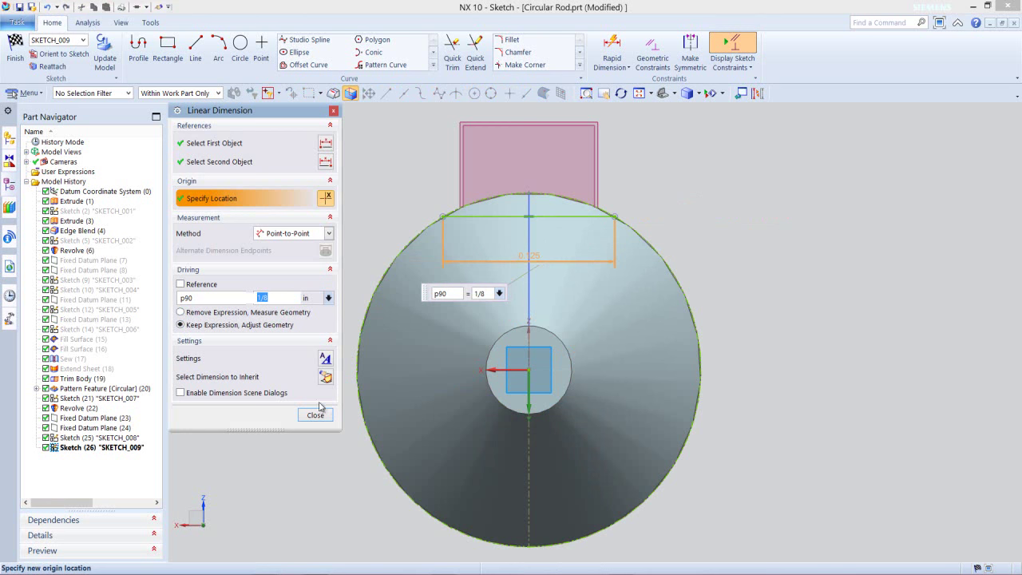
pyautogui.click(318, 418)
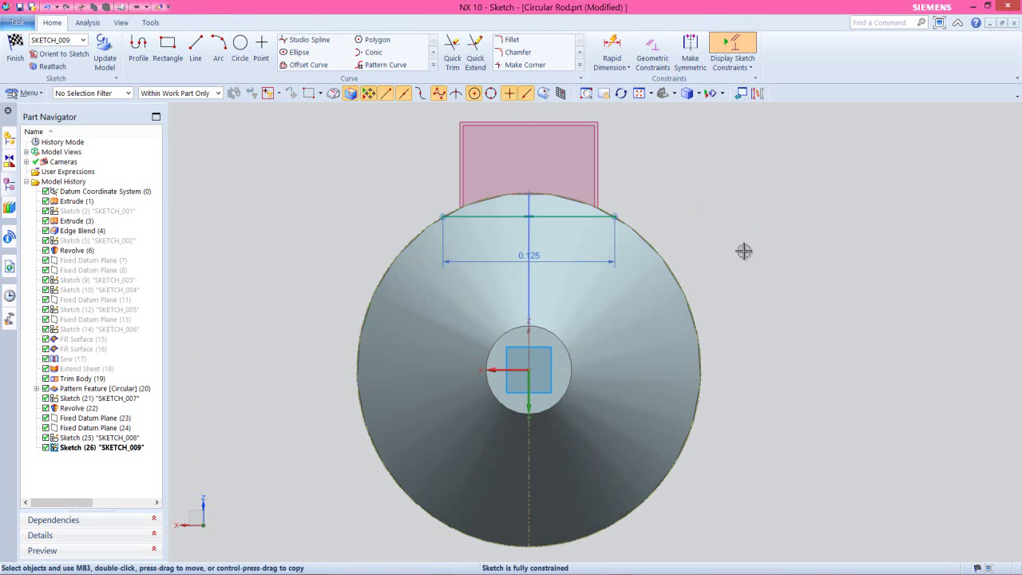
# - Place sketch points at both endpoints of the horizontal line
pyautogui.click(261, 48)
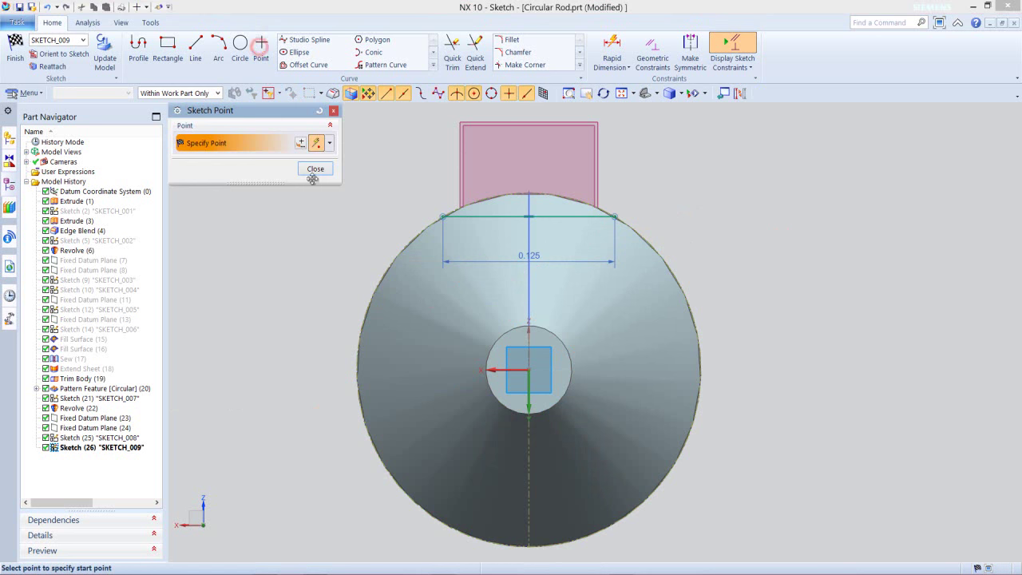
pyautogui.click(442, 215)
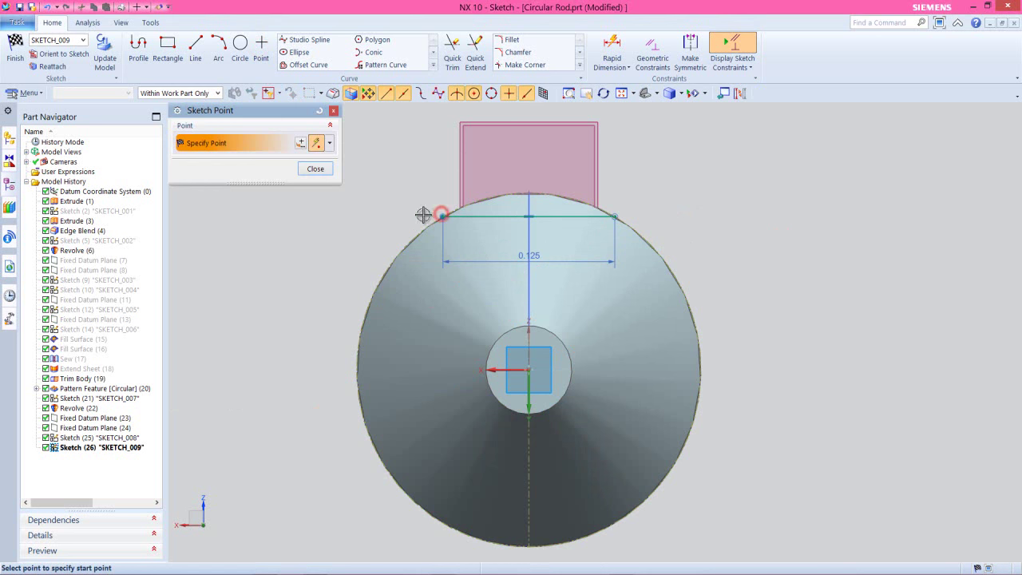
pyautogui.click(614, 216)
pyautogui.click(316, 169)
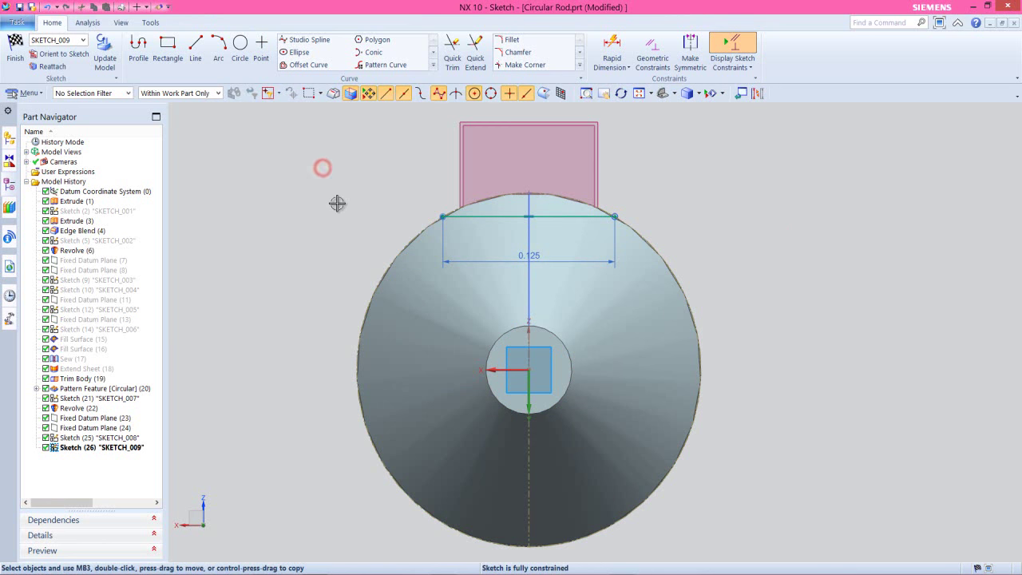
# - Convert the horizontal line to reference and finish the sketch
pyautogui.click(486, 216)
pyautogui.click(542, 198)
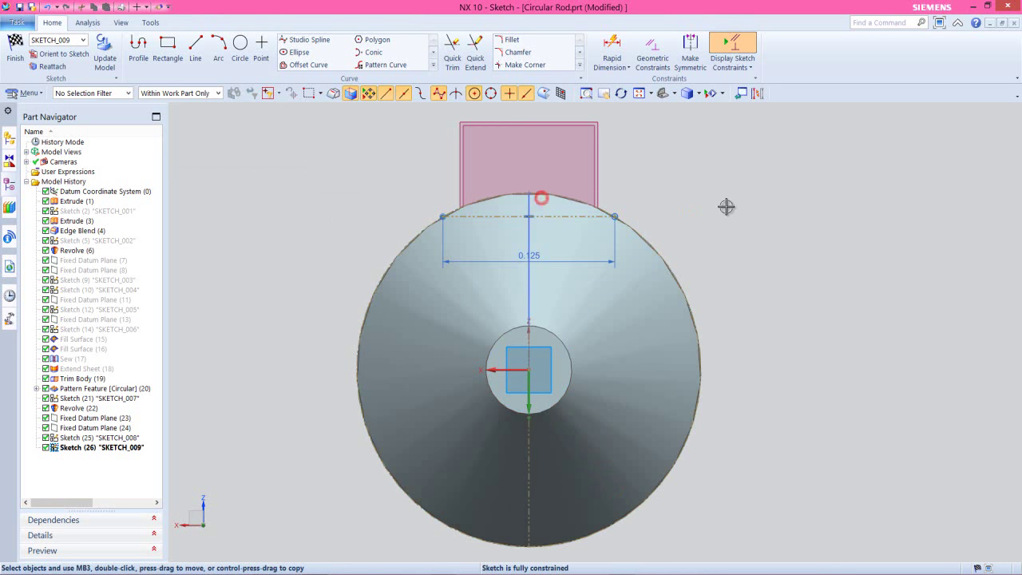
pyautogui.rightClick(726, 207)
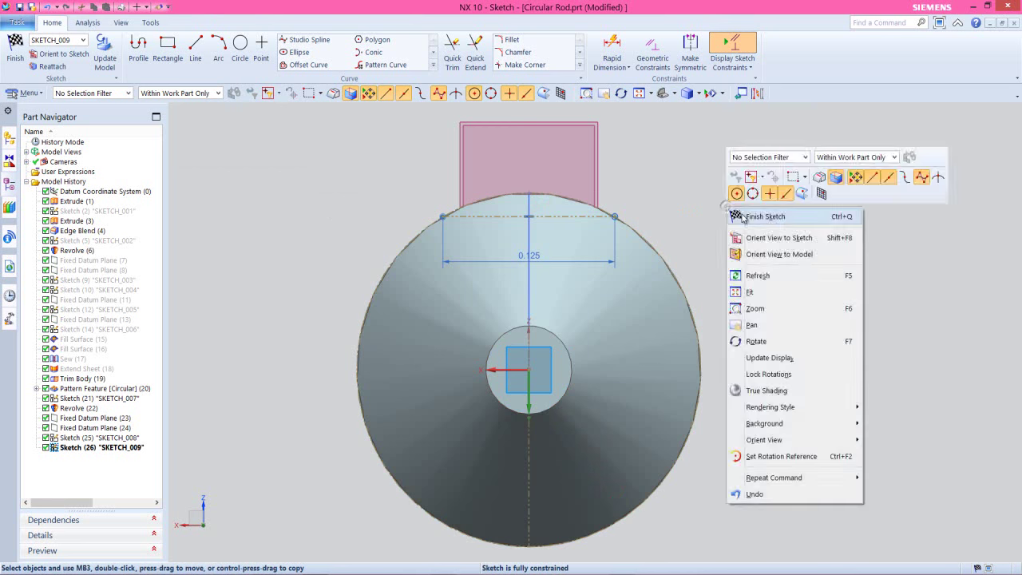
pyautogui.click(742, 217)
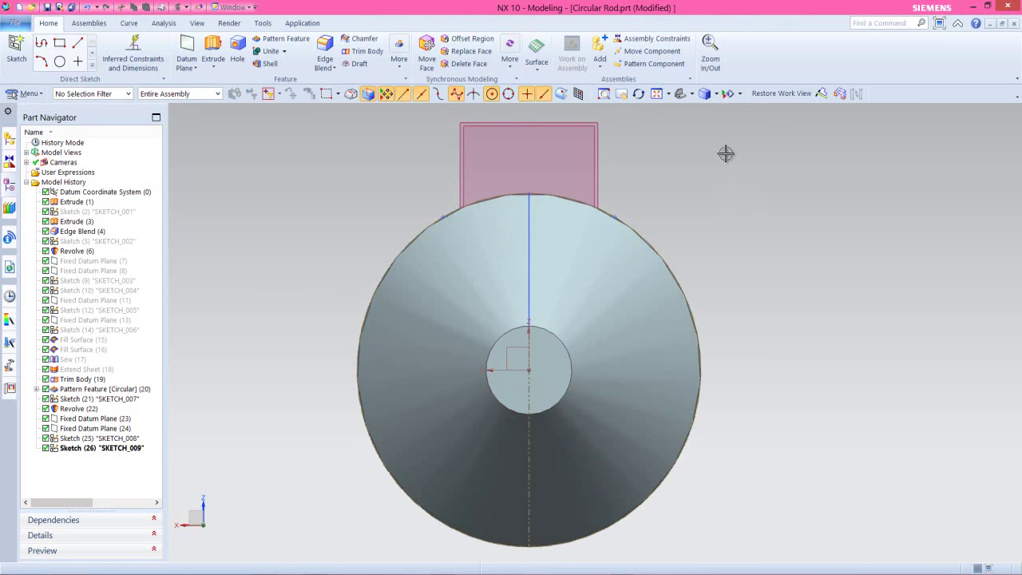
# - Create a datum plane through the profile line's endpoint on the cone's small edge, the -X-side front point on its large edge, and the rear circle's point
pyautogui.click(771, 94)
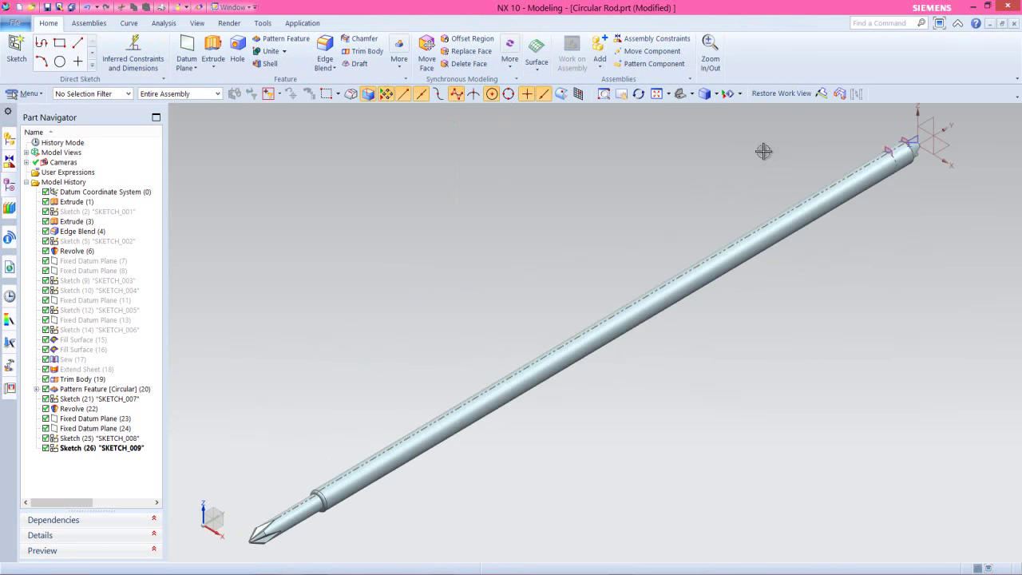
pyautogui.click(204, 507)
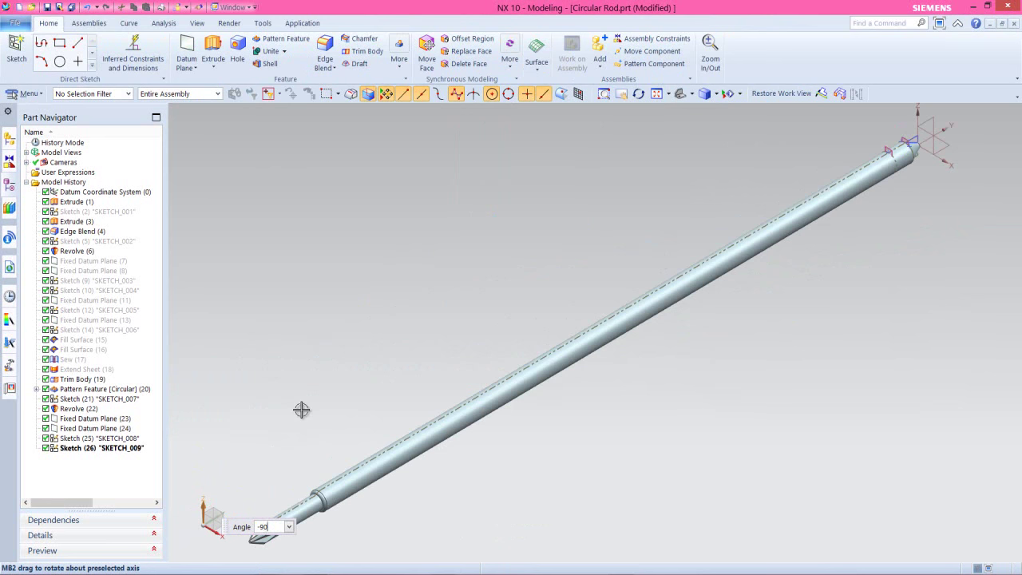
pyautogui.press('Home')
pyautogui.press('Delete')
pyautogui.press('Return')
pyautogui.scroll(-2, 372, 372)
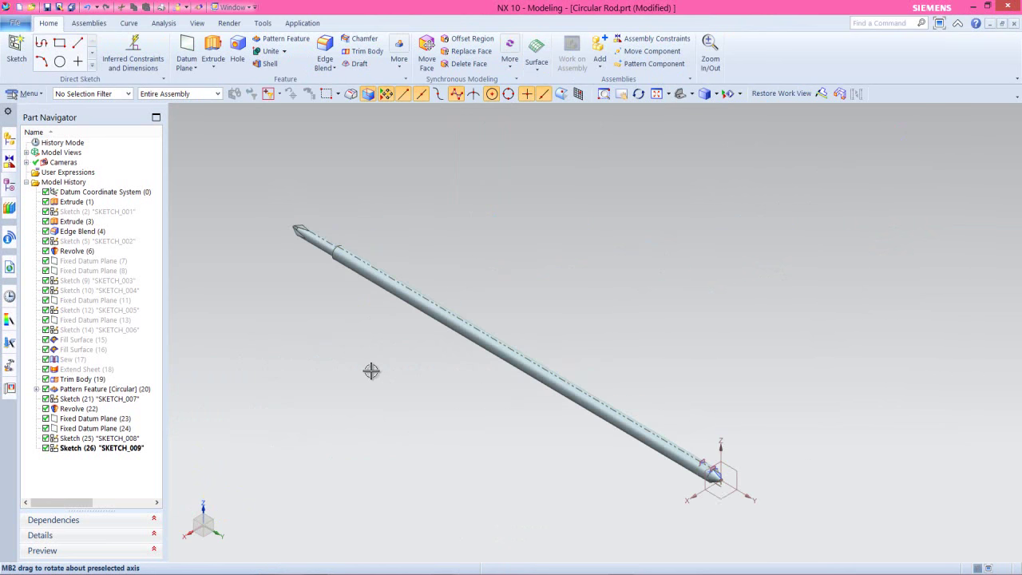
pyautogui.scroll(4, 715, 503)
pyautogui.scroll(5, 713, 480)
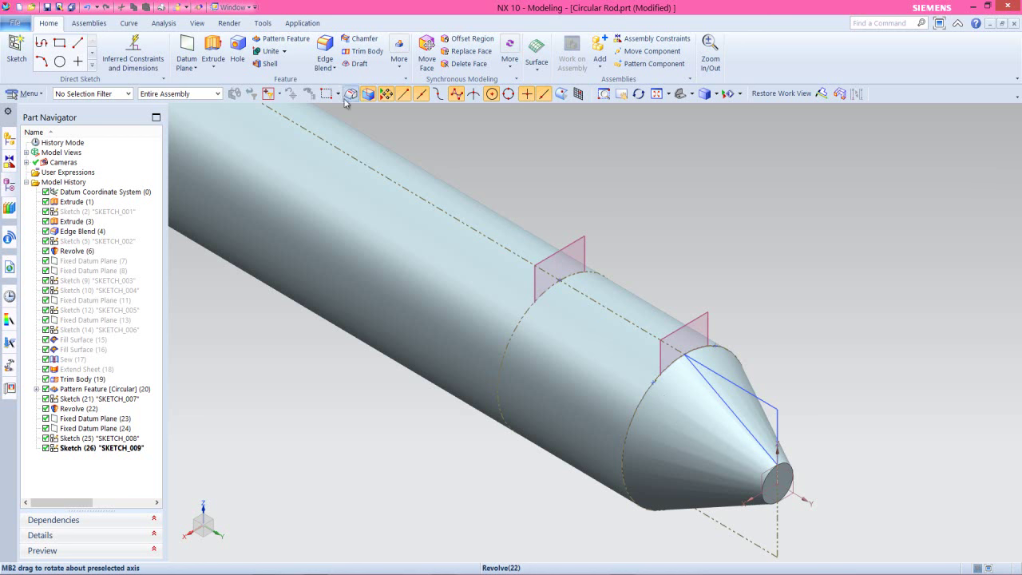
pyautogui.click(189, 44)
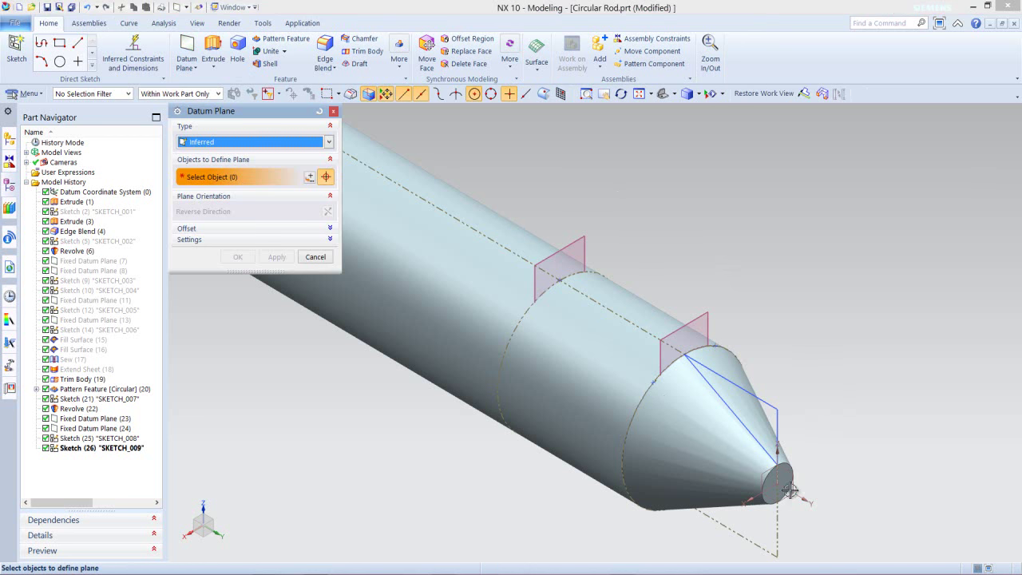
pyautogui.scroll(2, 789, 490)
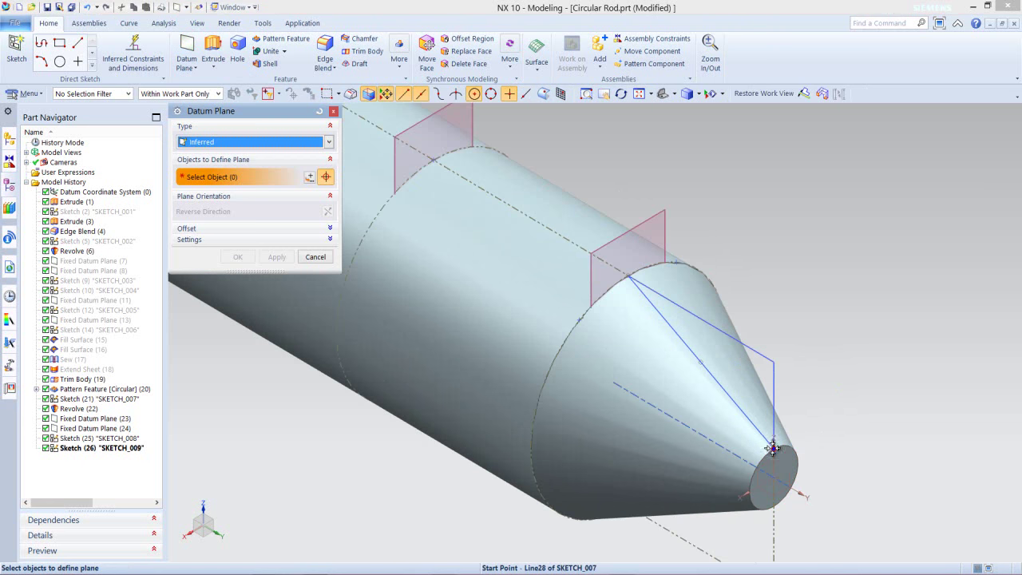
pyautogui.click(773, 448)
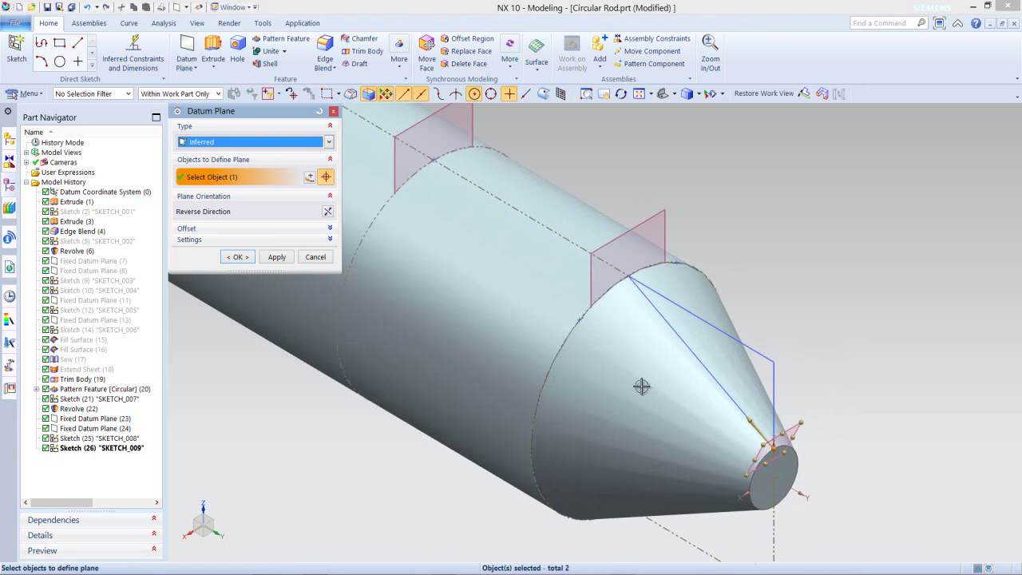
pyautogui.click(584, 320)
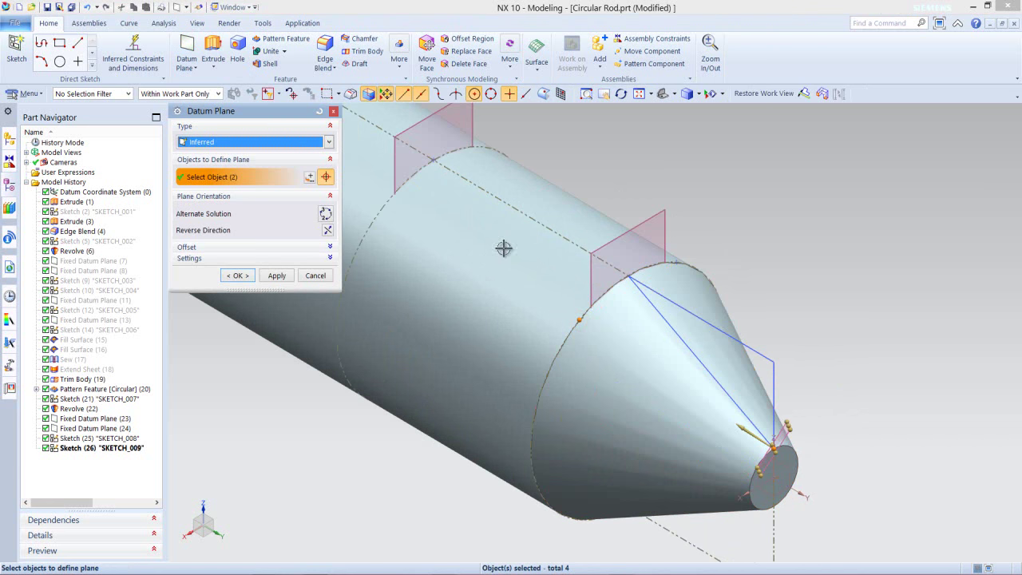
pyautogui.click(433, 159)
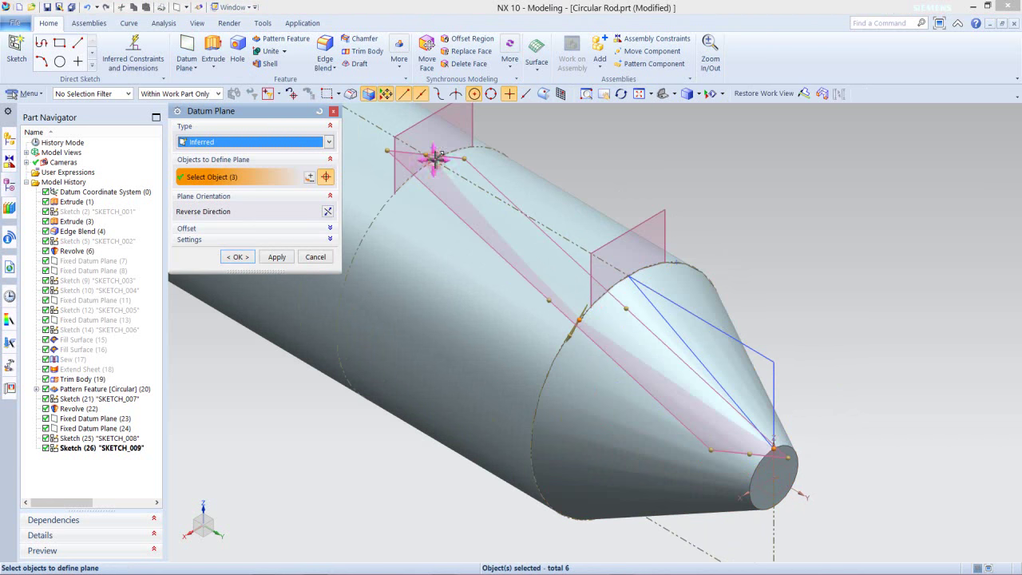
pyautogui.click(238, 257)
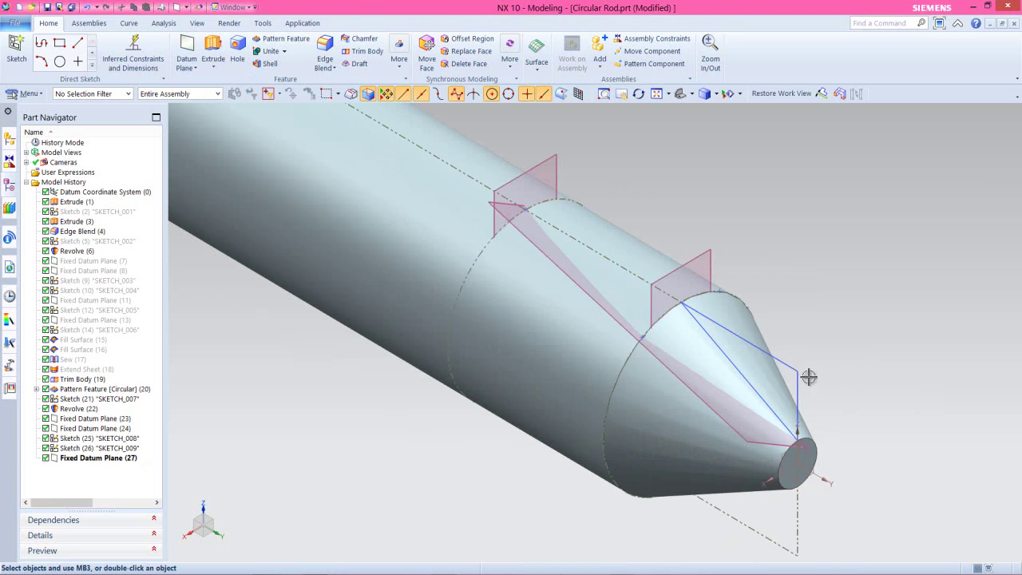
# - Edit the cone's profile sketch to place a point at the line's endpoint on the cone's small edge, and finish the sketch
pyautogui.click(801, 374)
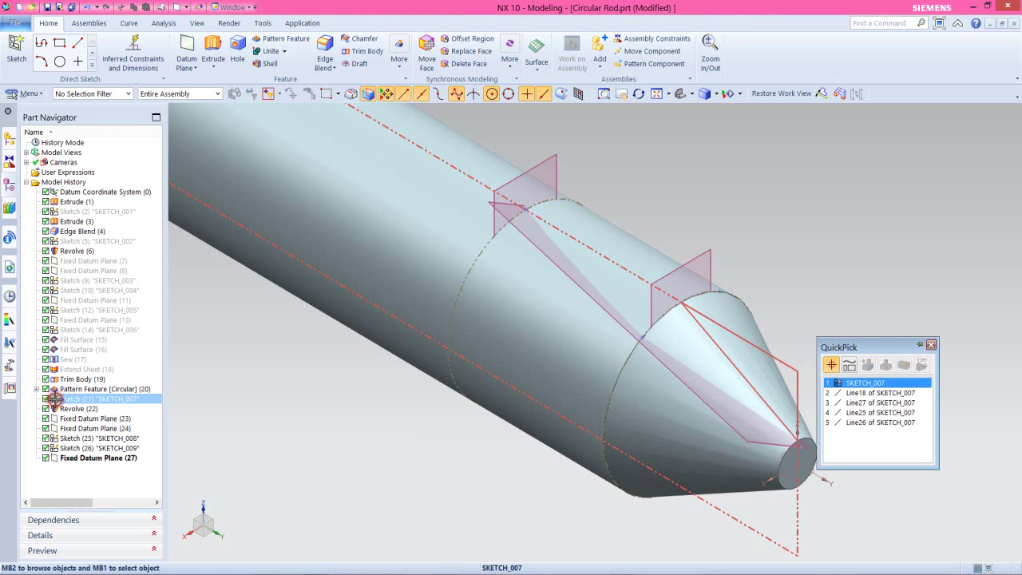
pyautogui.click(930, 344)
pyautogui.click(799, 381)
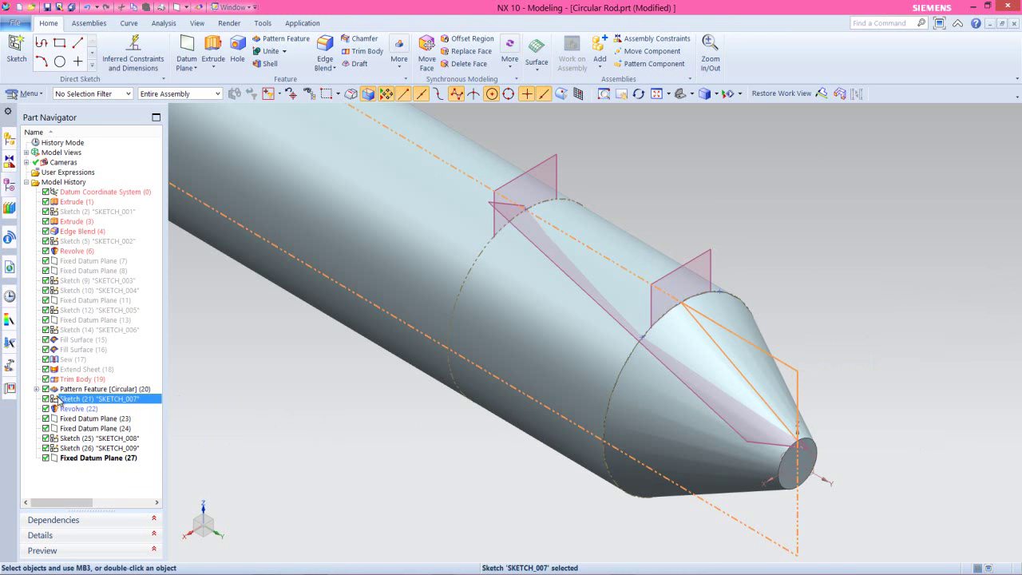
pyautogui.doubleClick(56, 399)
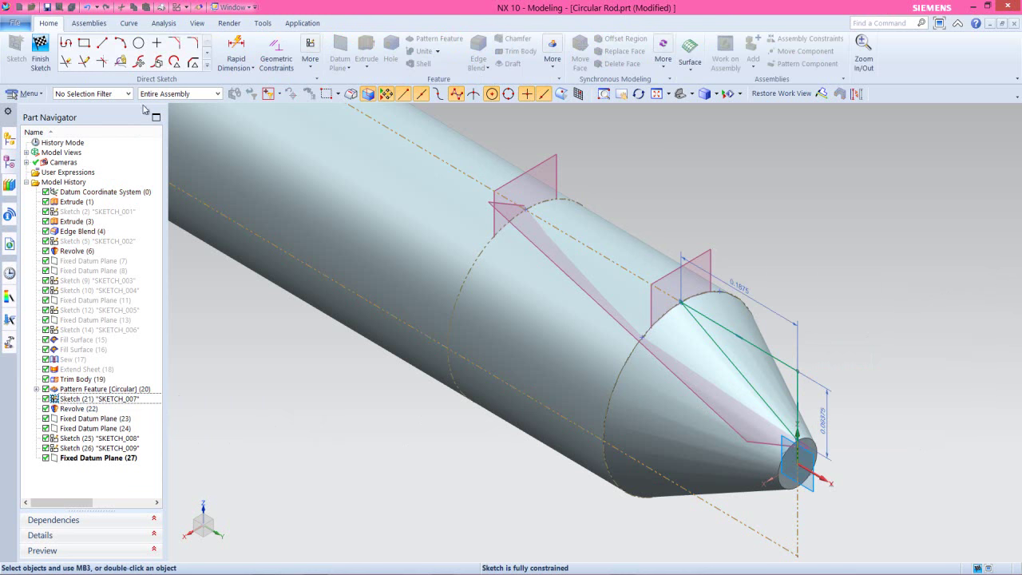
pyautogui.click(158, 43)
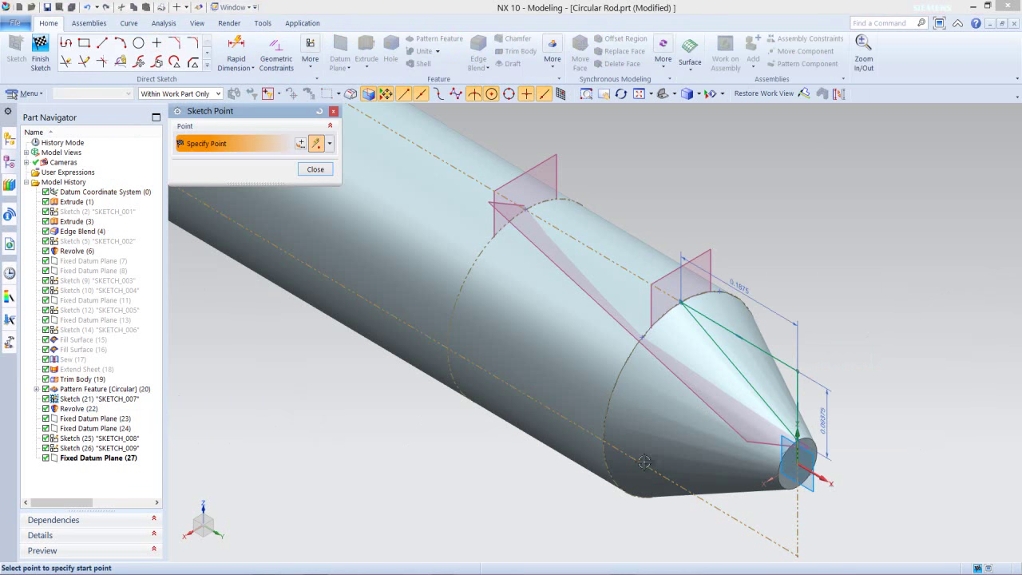
pyautogui.scroll(5, 809, 455)
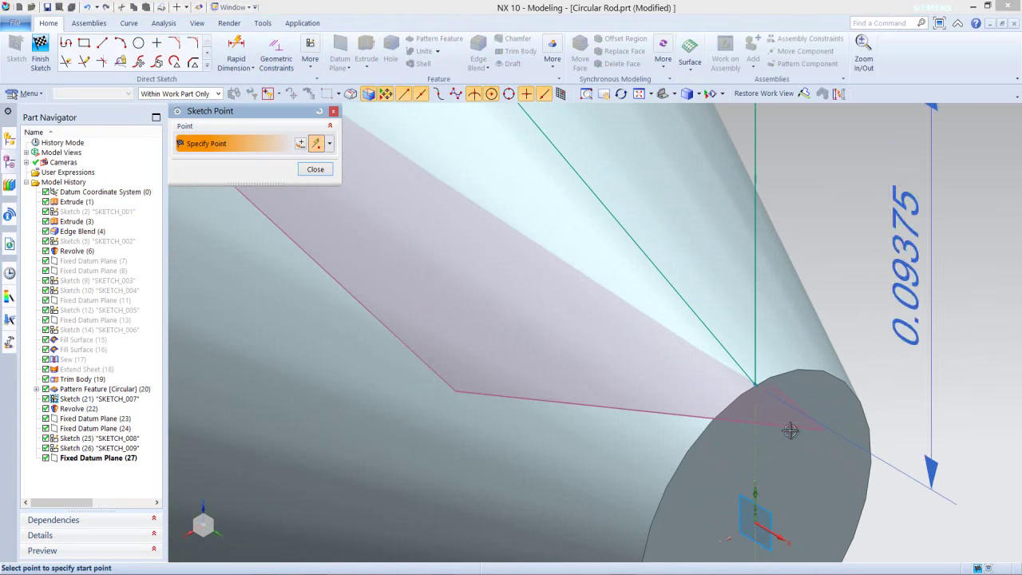
pyautogui.click(754, 387)
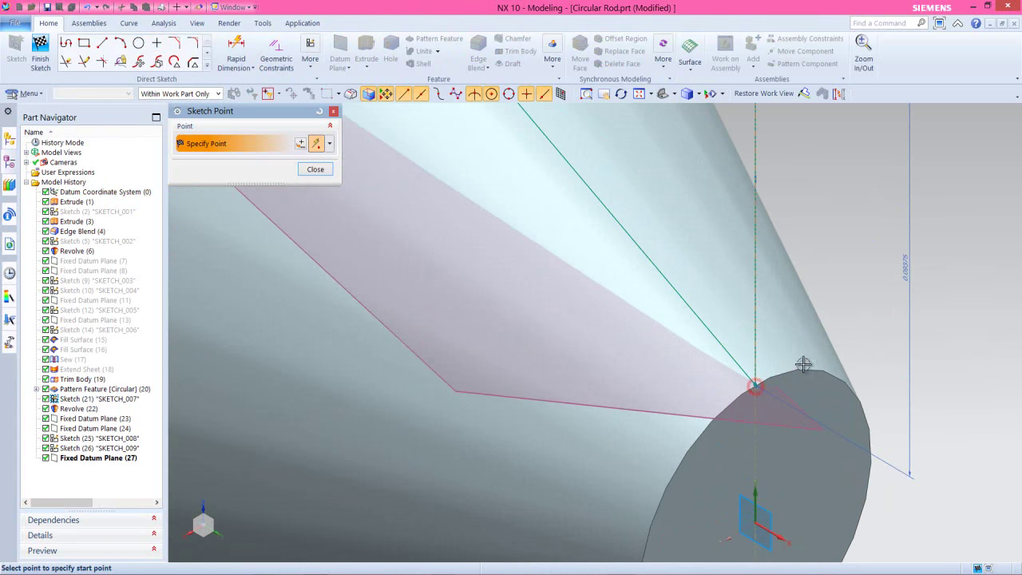
pyautogui.middleClick(840, 313)
pyautogui.rightClick(845, 278)
pyautogui.click(859, 285)
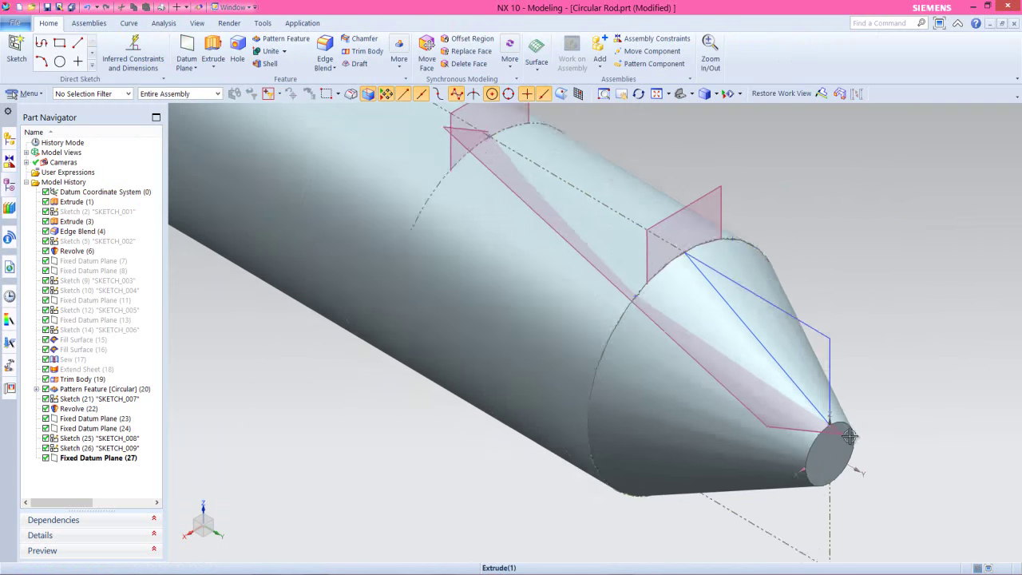
# - Hide the two upright datum planes at the rear circle and at the cone's large edge
pyautogui.scroll(-2, 729, 398)
pyautogui.scroll(1, 815, 333)
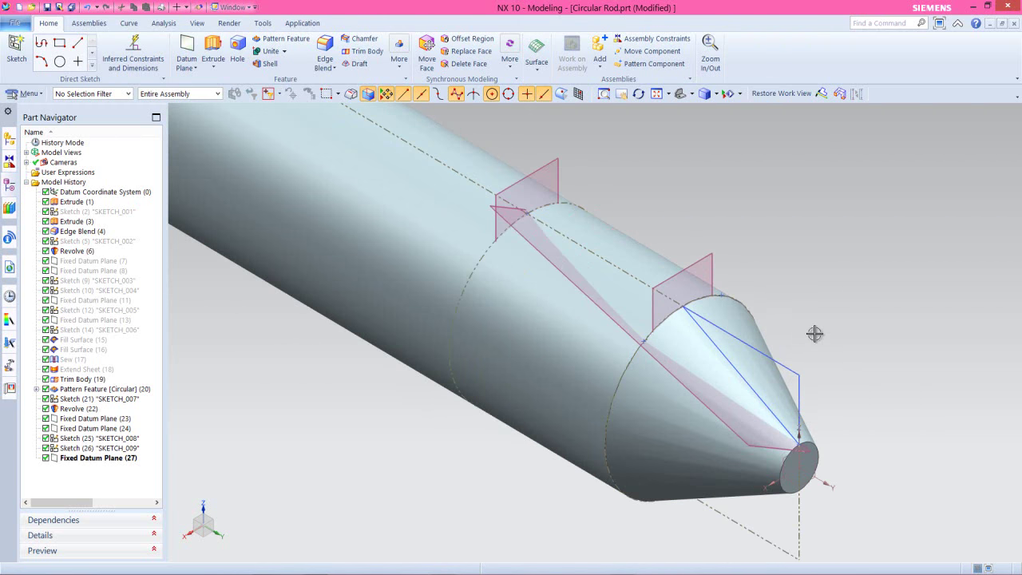
pyautogui.click(565, 162)
pyautogui.click(625, 142)
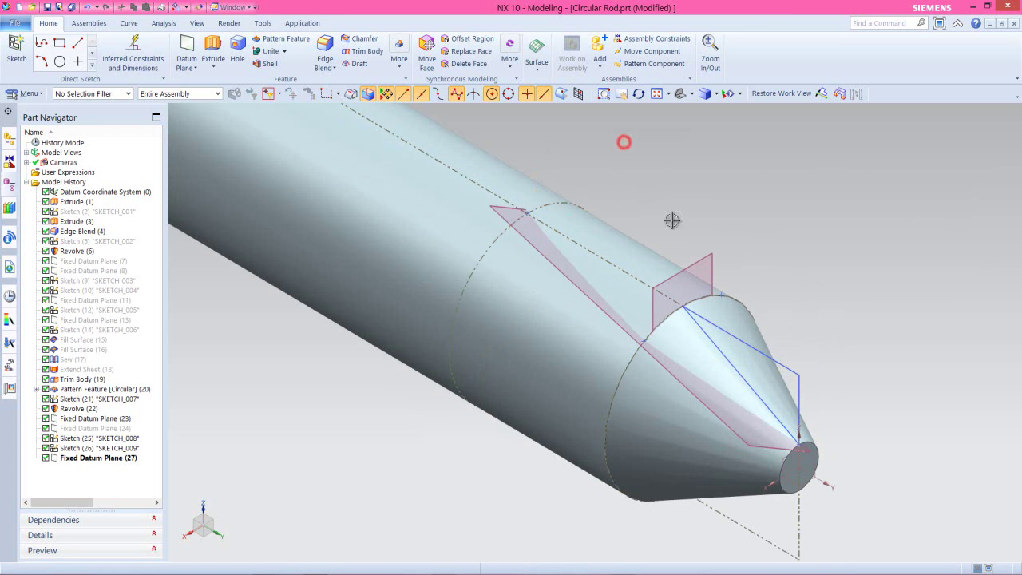
pyautogui.click(699, 260)
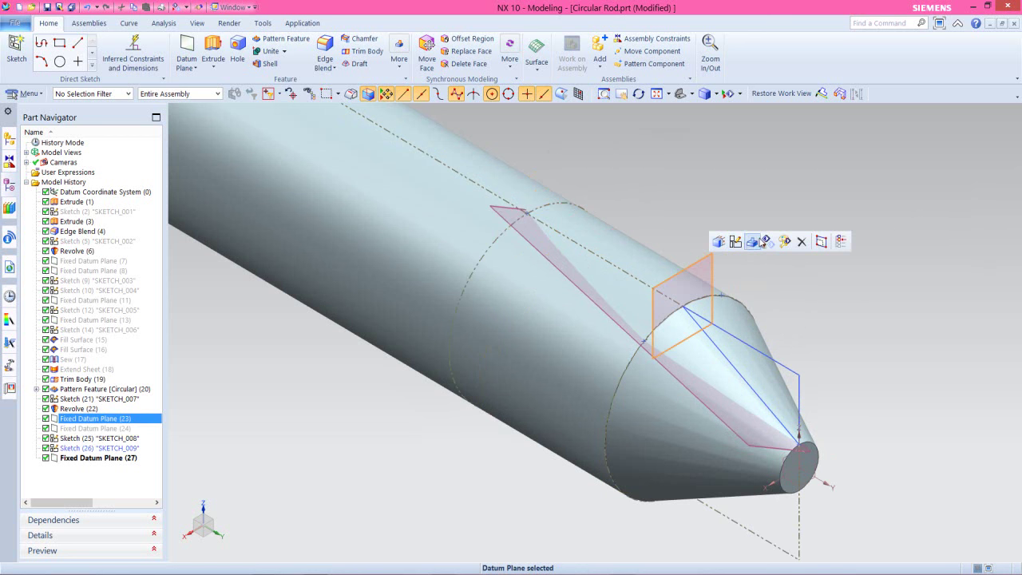
pyautogui.click(763, 242)
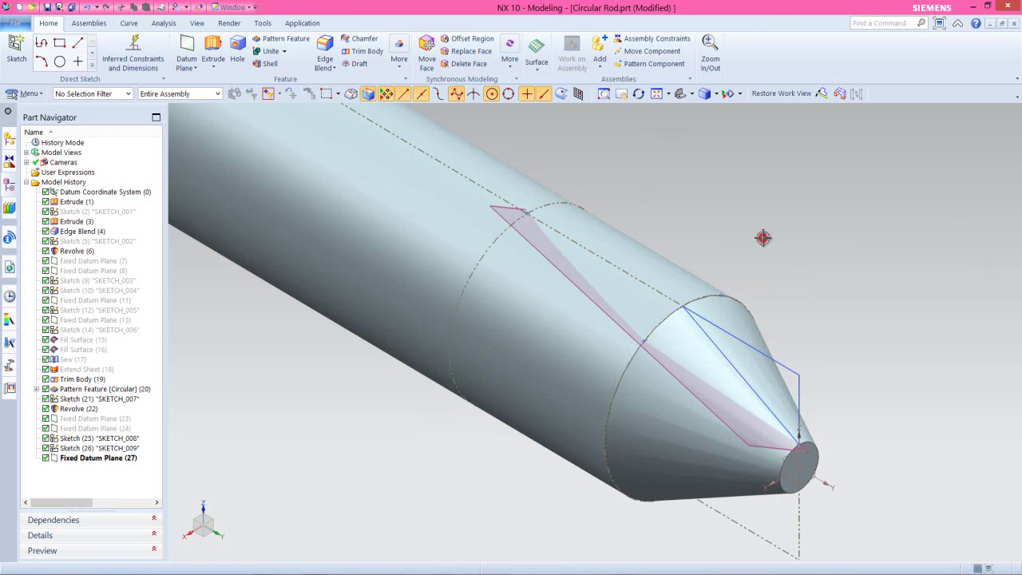
# - Start a new sketch on the angled datum plane with its default orientation, leaving the Profile command
pyautogui.click(499, 213)
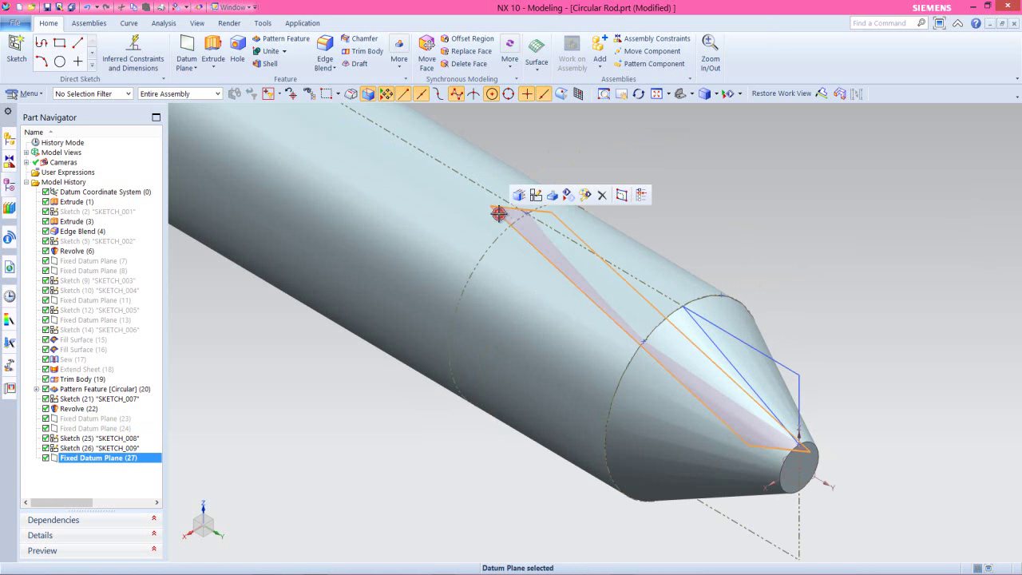
pyautogui.click(535, 195)
pyautogui.click(276, 265)
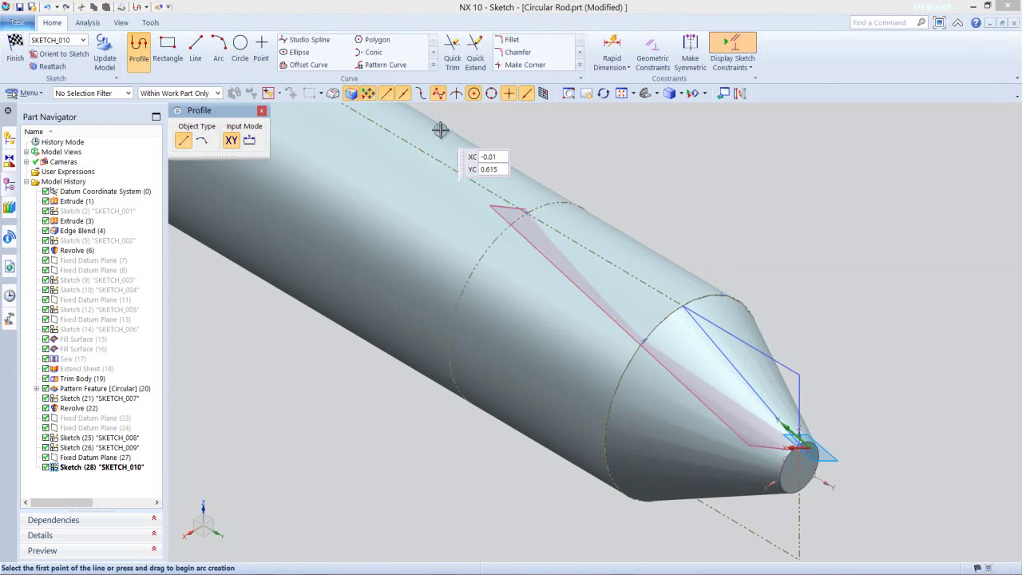
pyautogui.press('Escape')
# - Project the small-edge point, the front point on the cone's large edge, and the rear circle's point into the sketch
pyautogui.click(435, 70)
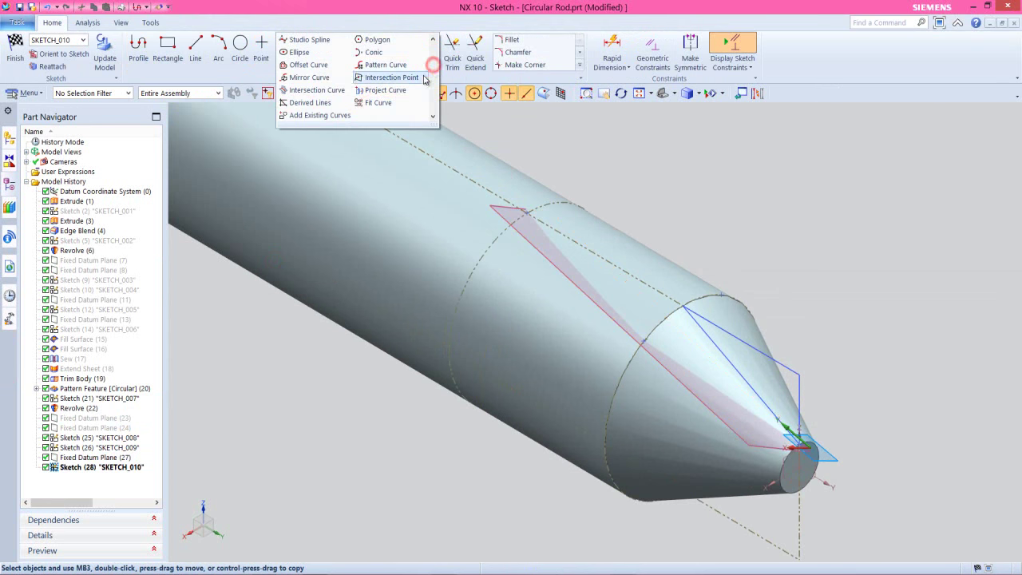
pyautogui.click(375, 89)
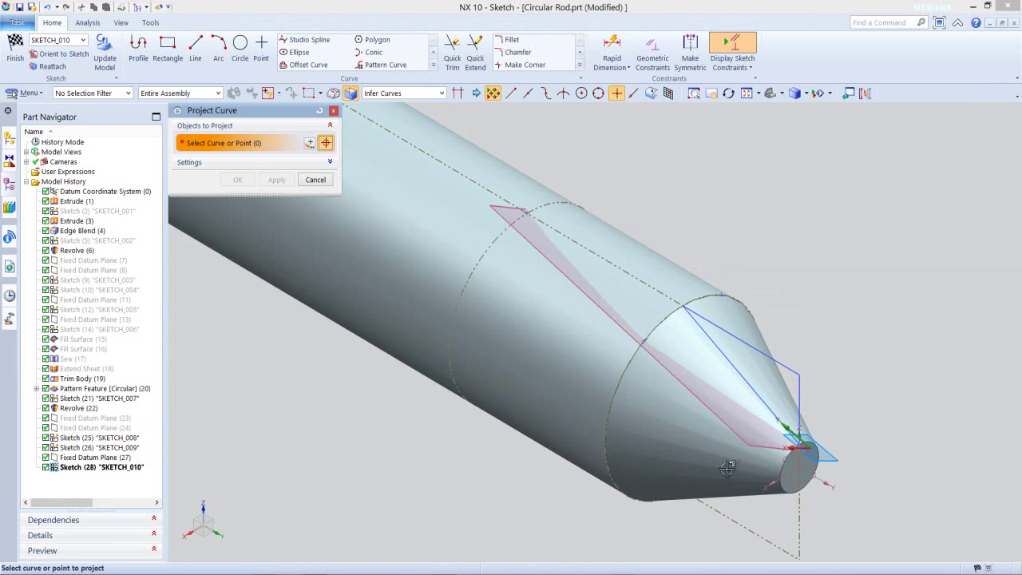
pyautogui.scroll(6, 795, 471)
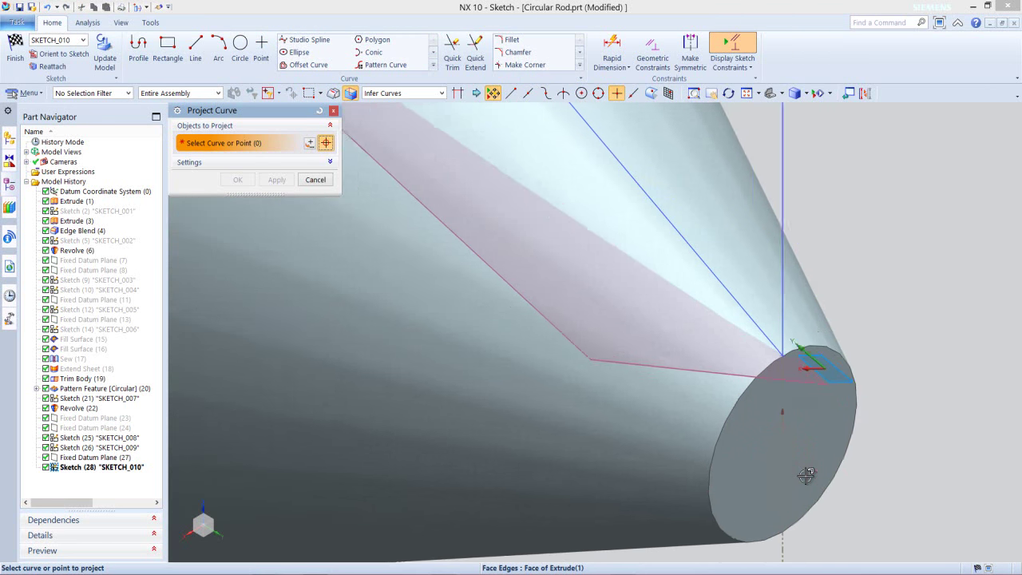
pyautogui.click(778, 328)
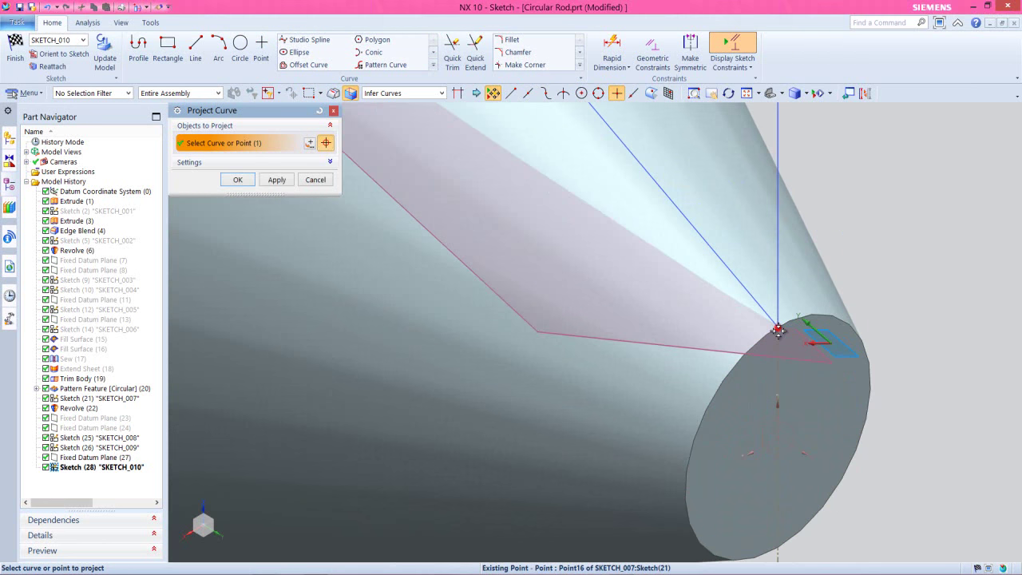
pyautogui.scroll(-5, 778, 329)
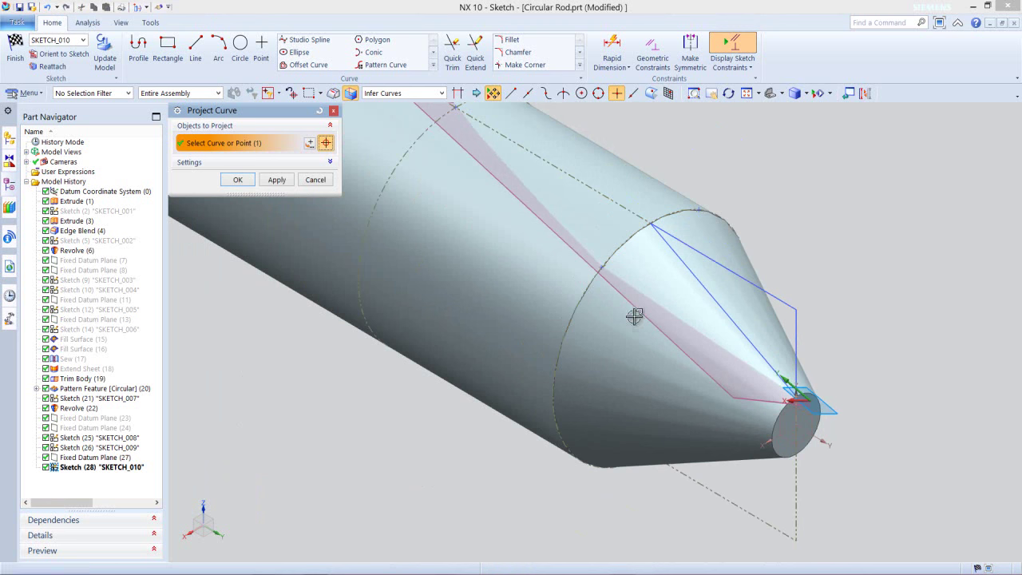
pyautogui.click(601, 267)
pyautogui.scroll(-2, 614, 335)
pyautogui.scroll(2, 497, 176)
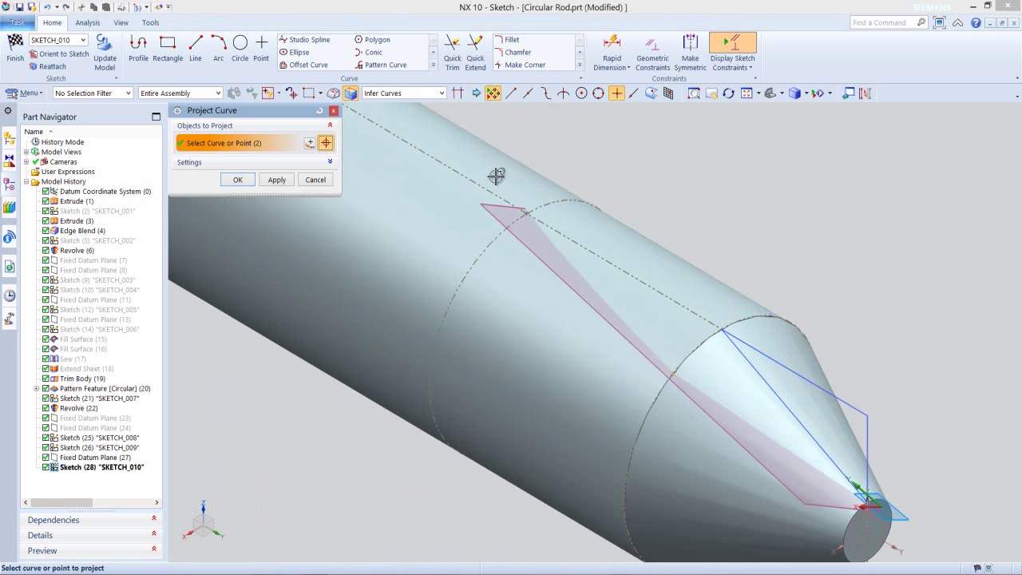
pyautogui.click(525, 214)
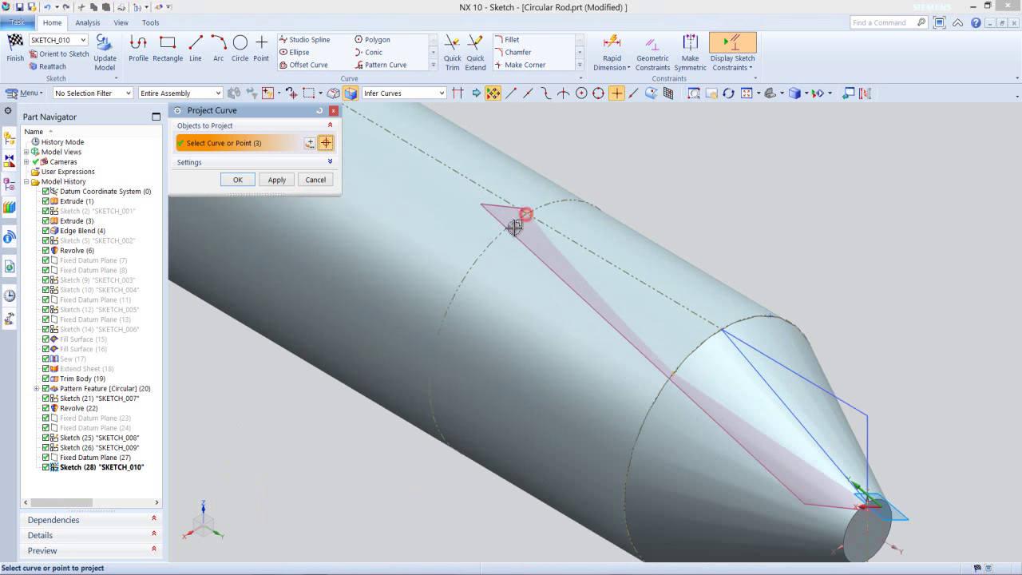
pyautogui.click(245, 180)
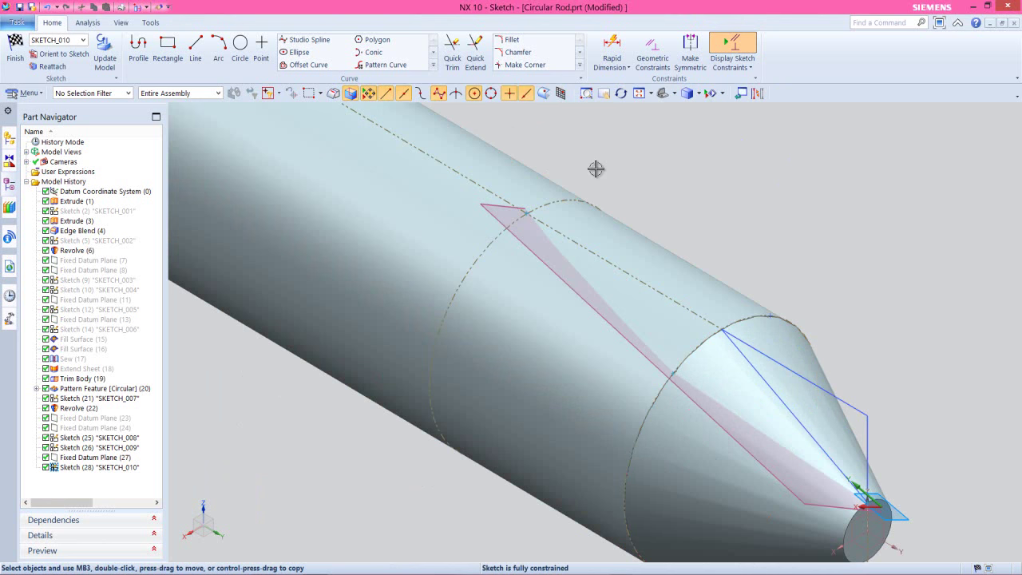
# - Draw a line from the projected point on the cone's small edge to the front point on its large edge
pyautogui.click(194, 46)
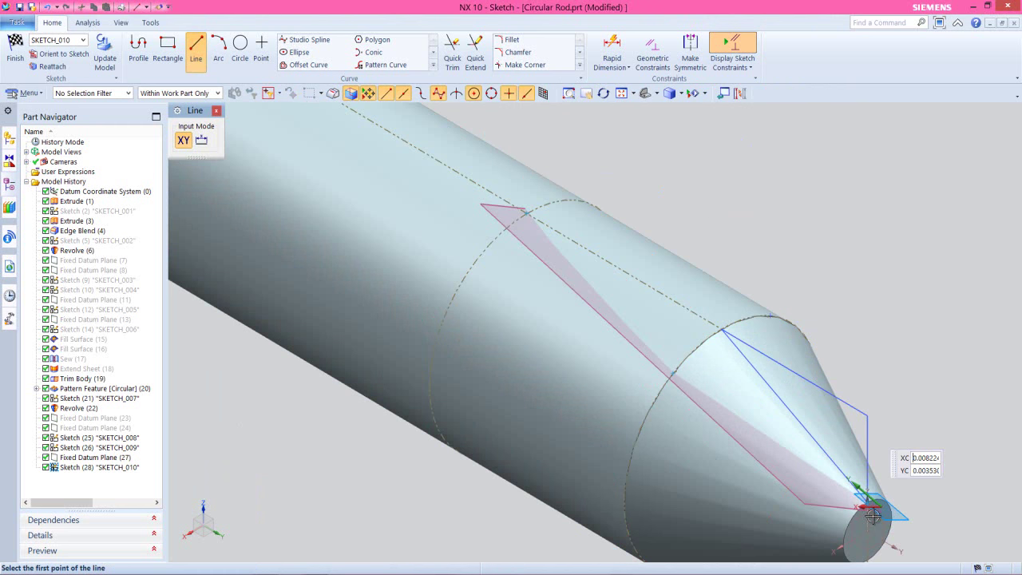
pyautogui.scroll(2, 871, 511)
pyautogui.scroll(2, 874, 517)
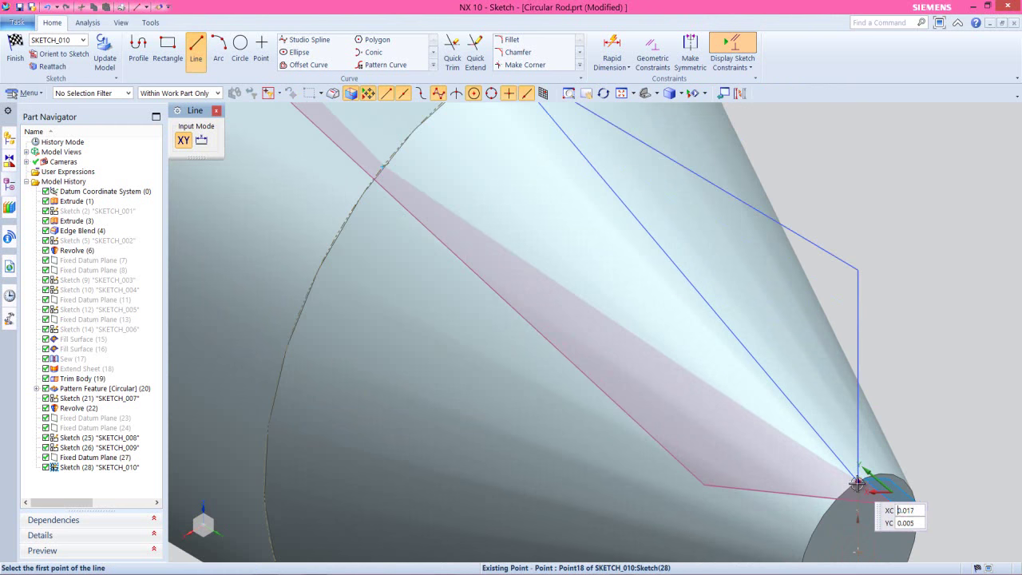
pyautogui.click(857, 484)
pyautogui.scroll(-2, 830, 495)
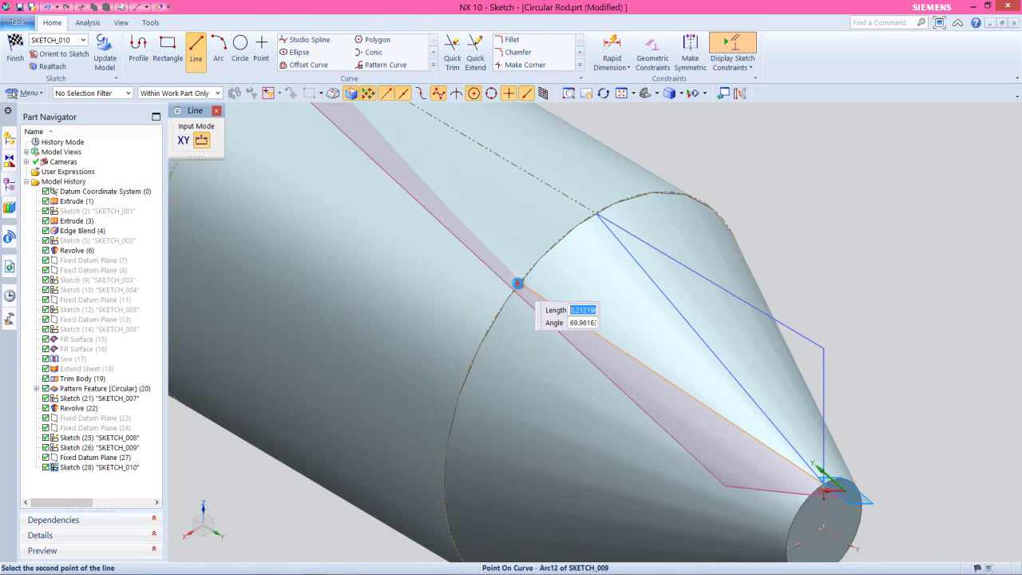
pyautogui.click(518, 283)
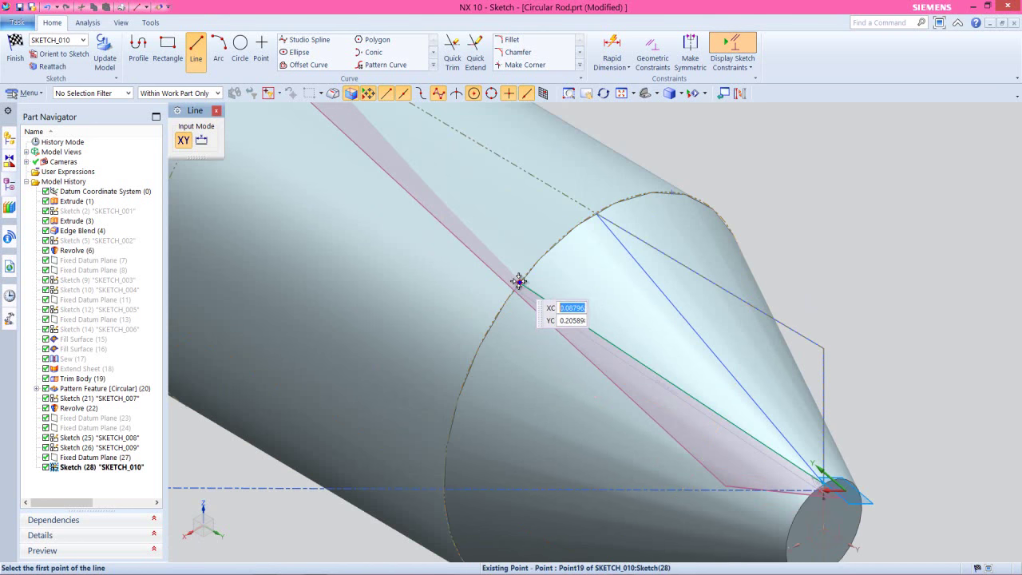
# - Draw a second line from the end of the first line to the projected point on the rear circle
pyautogui.click(517, 282)
pyautogui.scroll(-2, 536, 365)
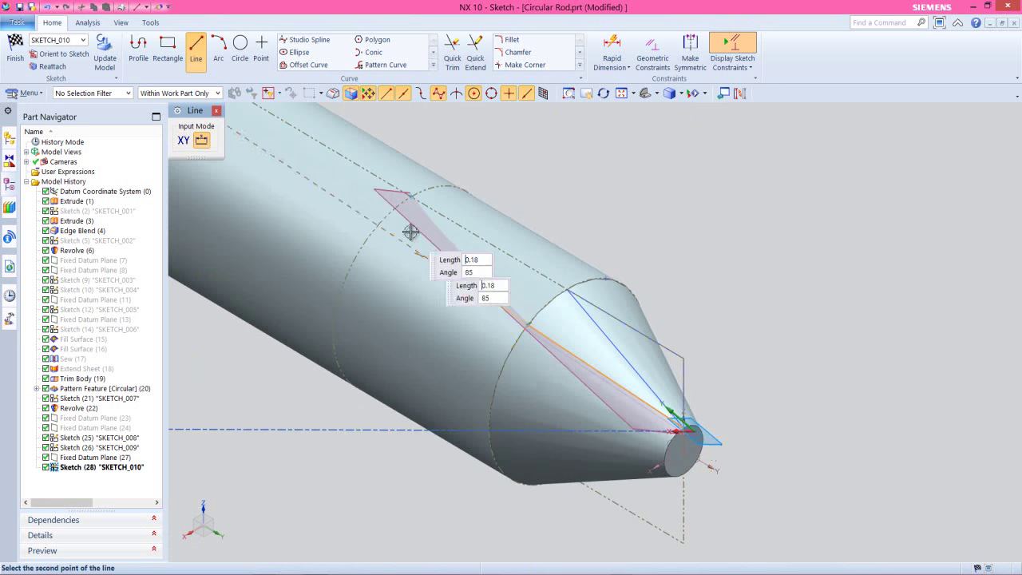
pyautogui.scroll(2, 411, 232)
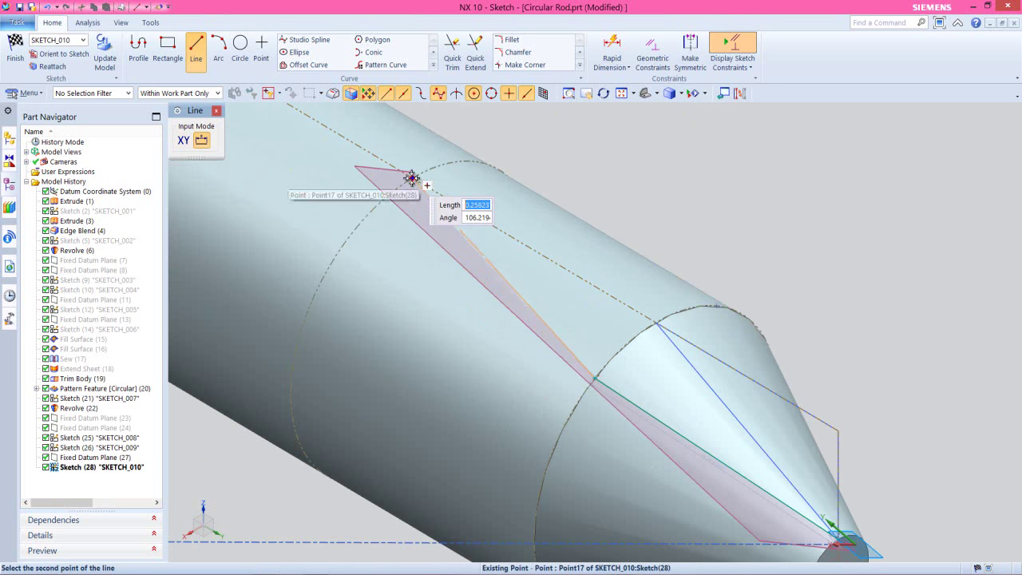
pyautogui.click(411, 177)
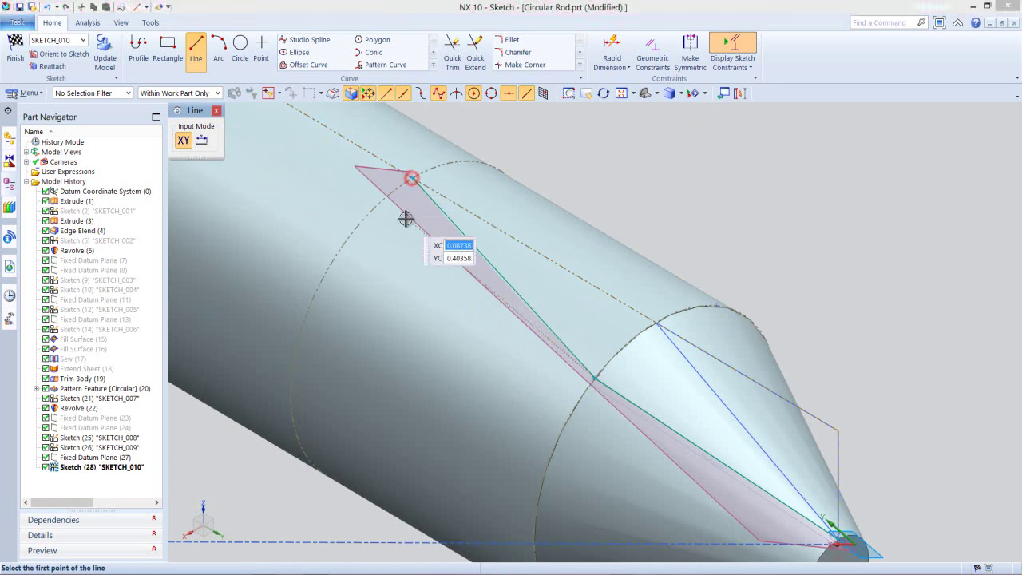
# - Close the triangle with a line from the rear circle's point back to the small-edge point, and end the Line command
pyautogui.click(411, 177)
pyautogui.scroll(-2, 545, 244)
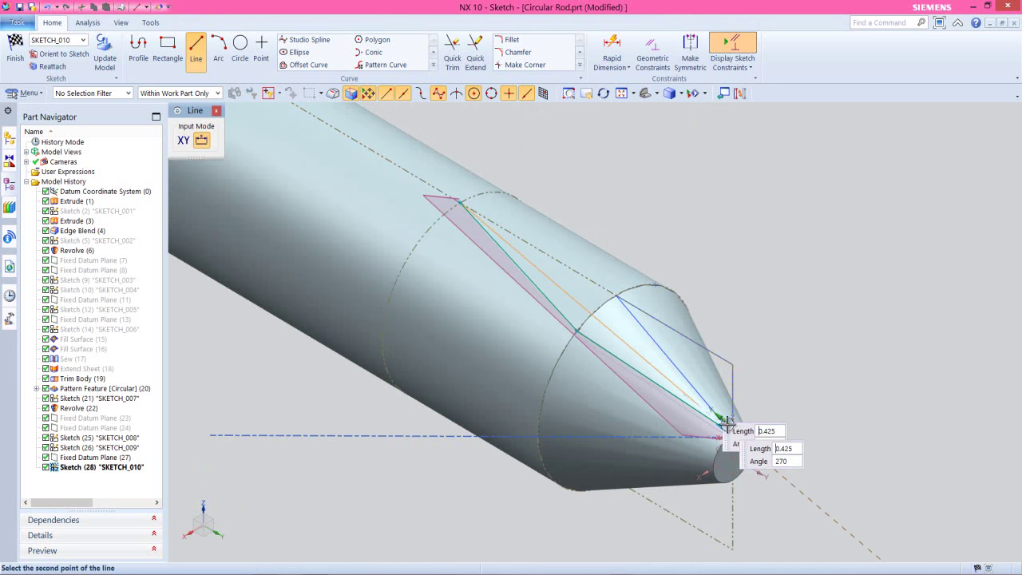
pyautogui.scroll(4, 723, 420)
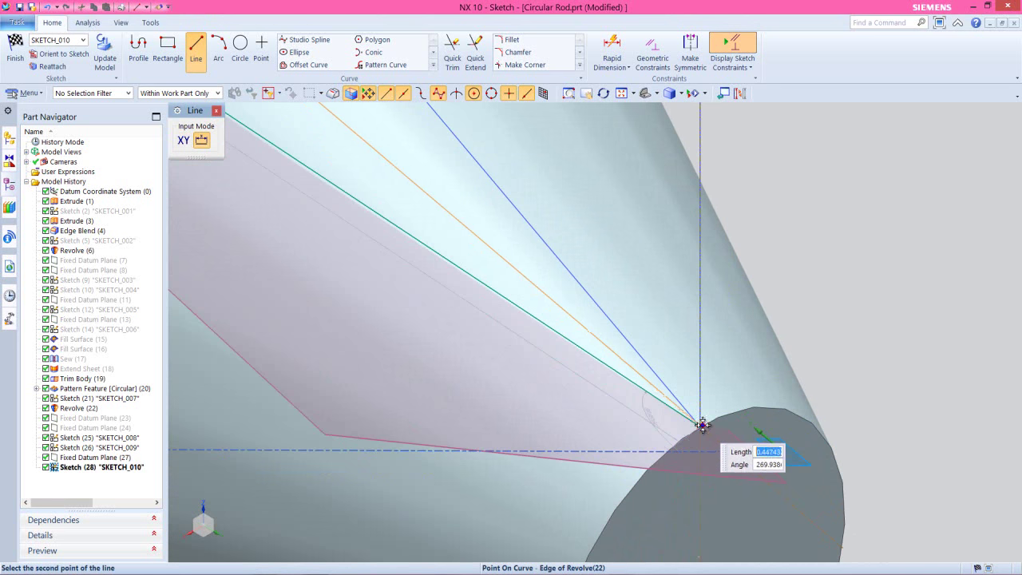
pyautogui.click(701, 424)
pyautogui.press('Escape')
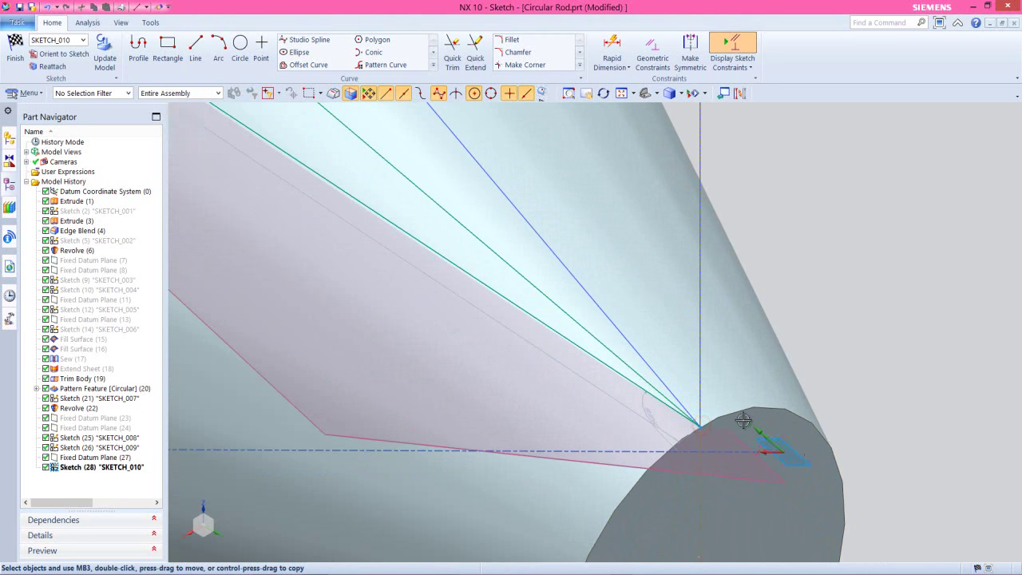
# - Constrain the triangle's corner at the cone's large edge to be coincident with the projected point there
pyautogui.scroll(-3, 743, 421)
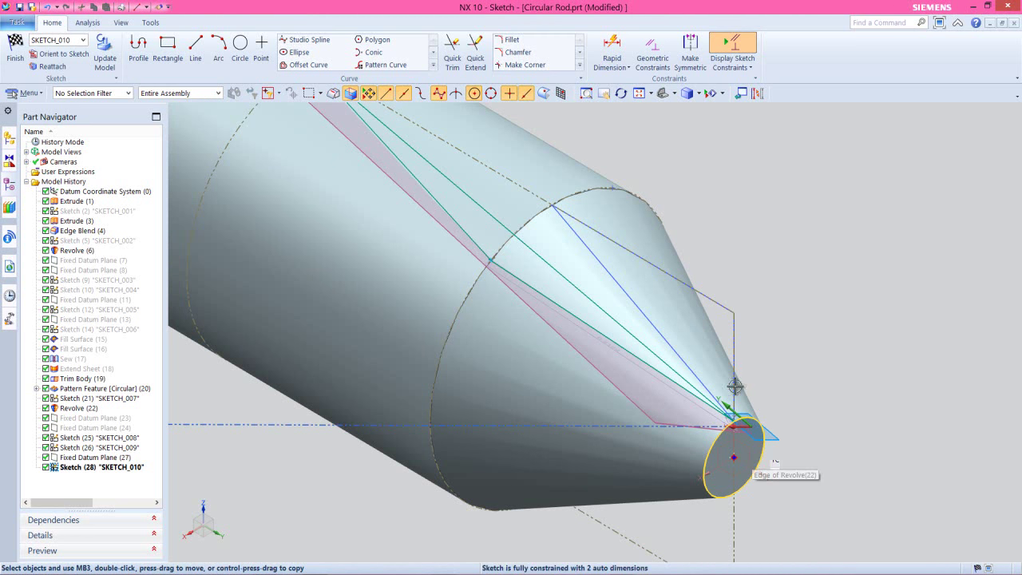
pyautogui.scroll(10, 496, 246)
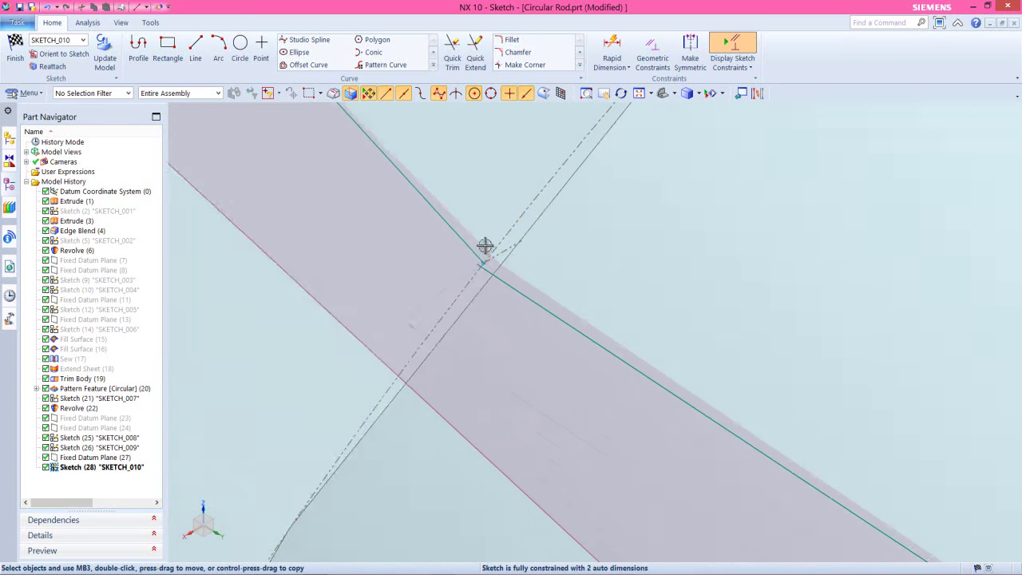
pyautogui.scroll(2, 489, 256)
pyautogui.click(466, 285)
pyautogui.click(445, 290)
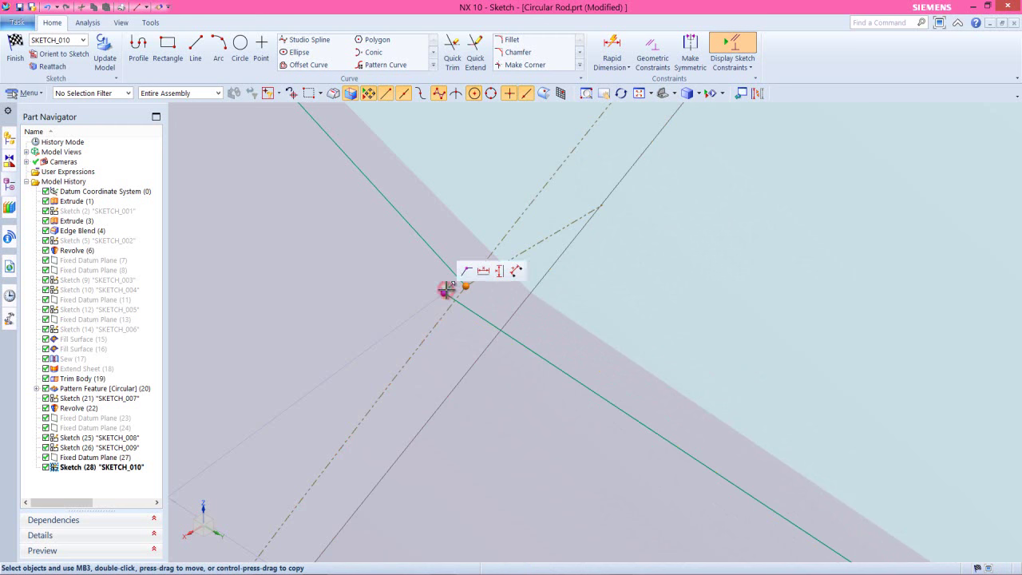
pyautogui.click(468, 274)
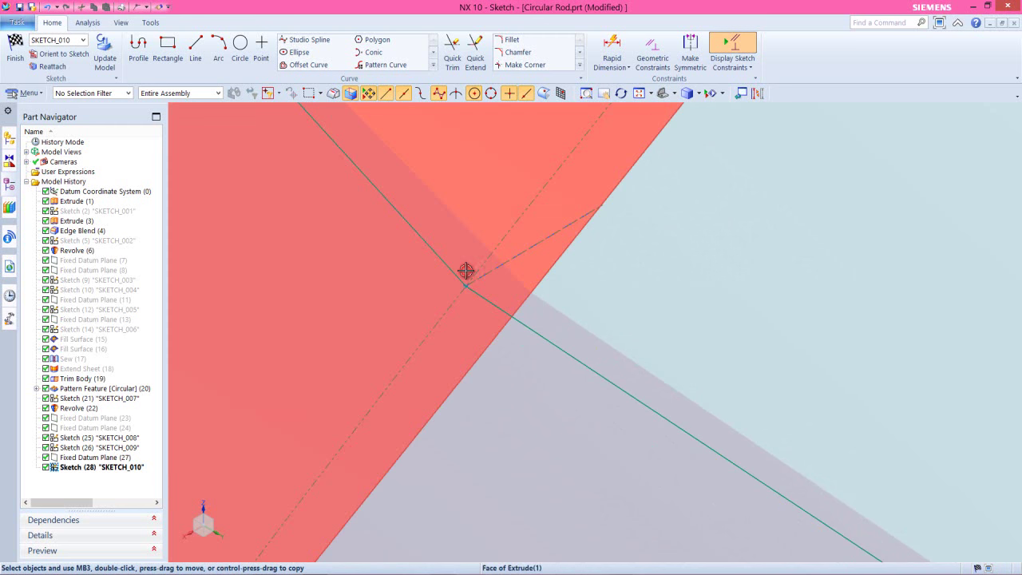
# - Finish the triangular profile sketch and save the part
pyautogui.scroll(3, 471, 265)
pyautogui.scroll(-5, 557, 303)
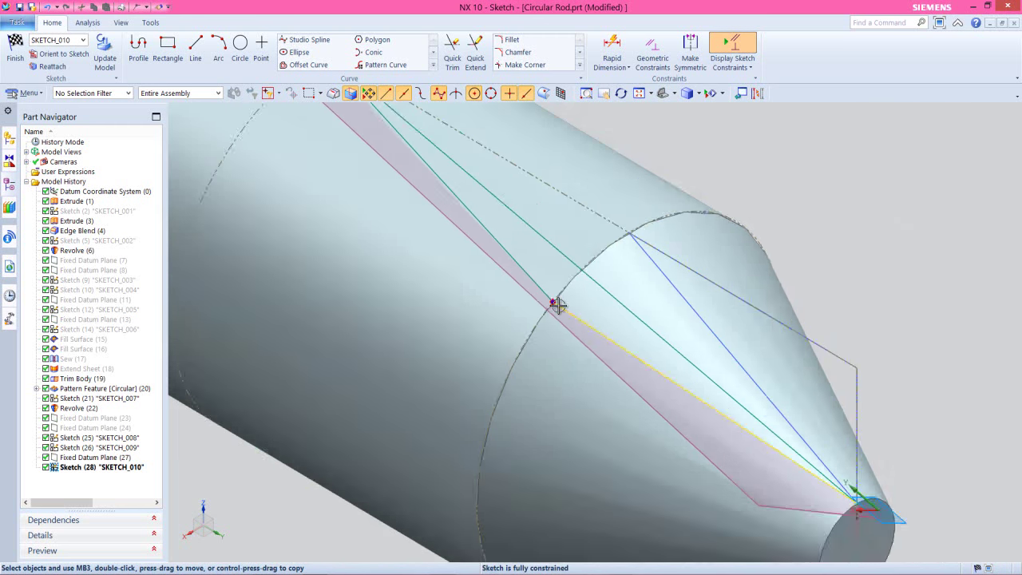
pyautogui.rightClick(807, 268)
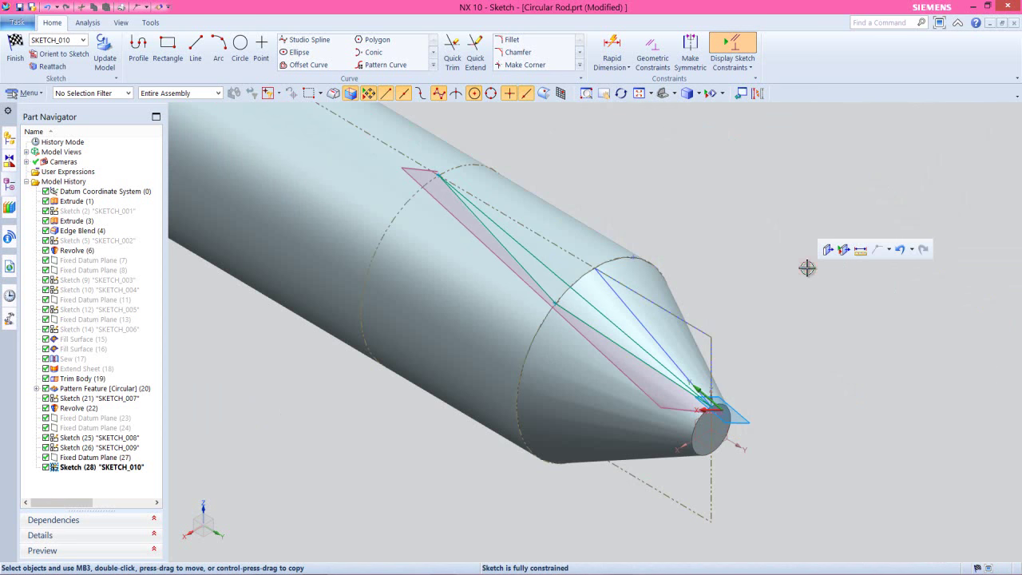
pyautogui.rightClick(794, 208)
pyautogui.click(806, 219)
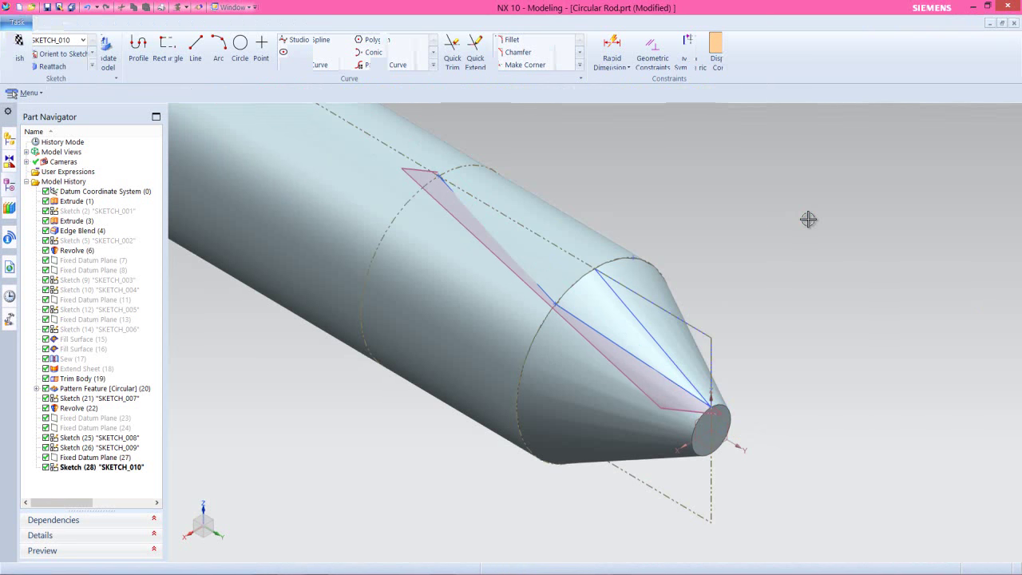
pyautogui.click(72, 7)
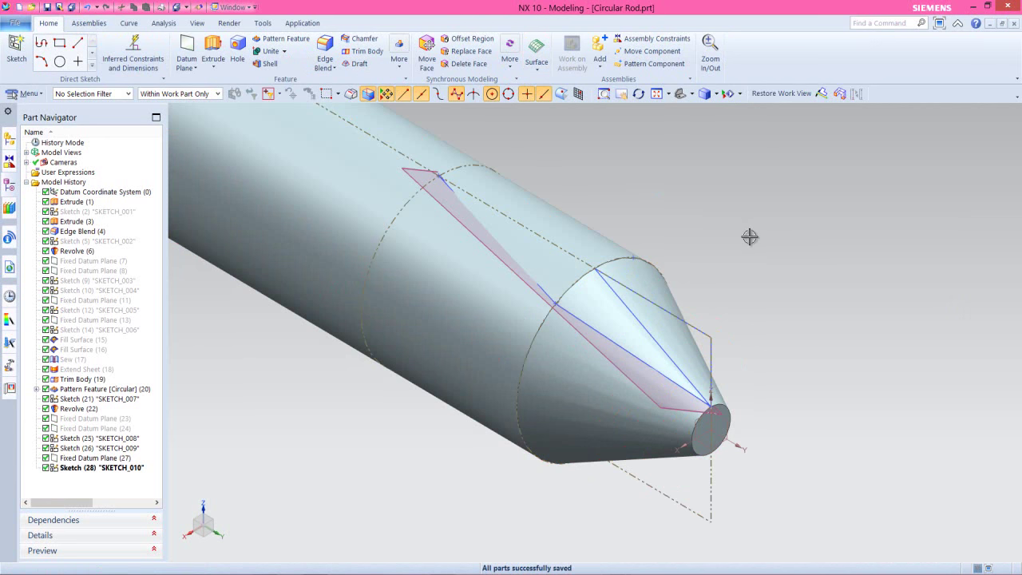
# - Hide the angled datum plane that carries the finished triangle sketch
pyautogui.click(691, 213)
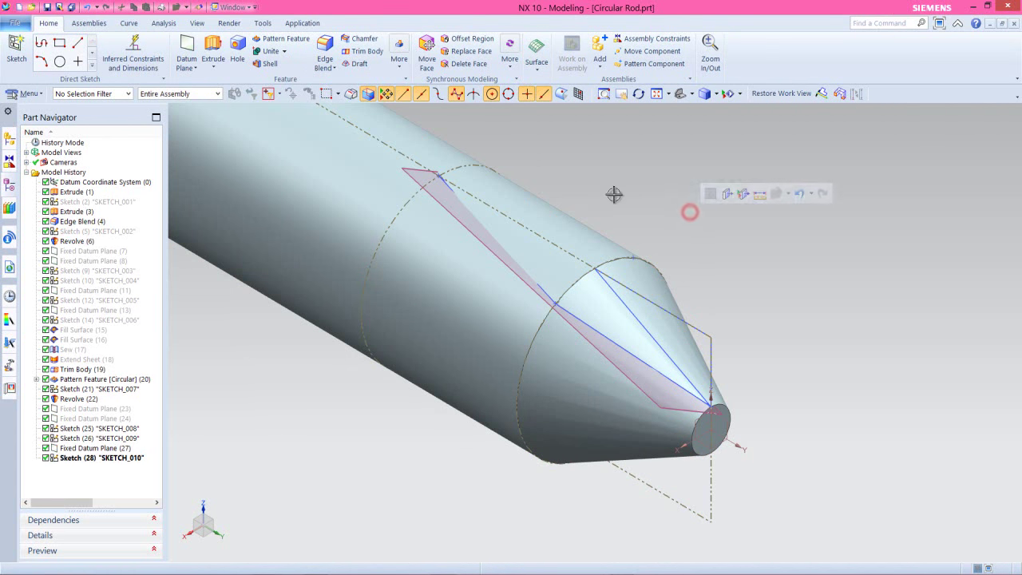
pyautogui.click(410, 168)
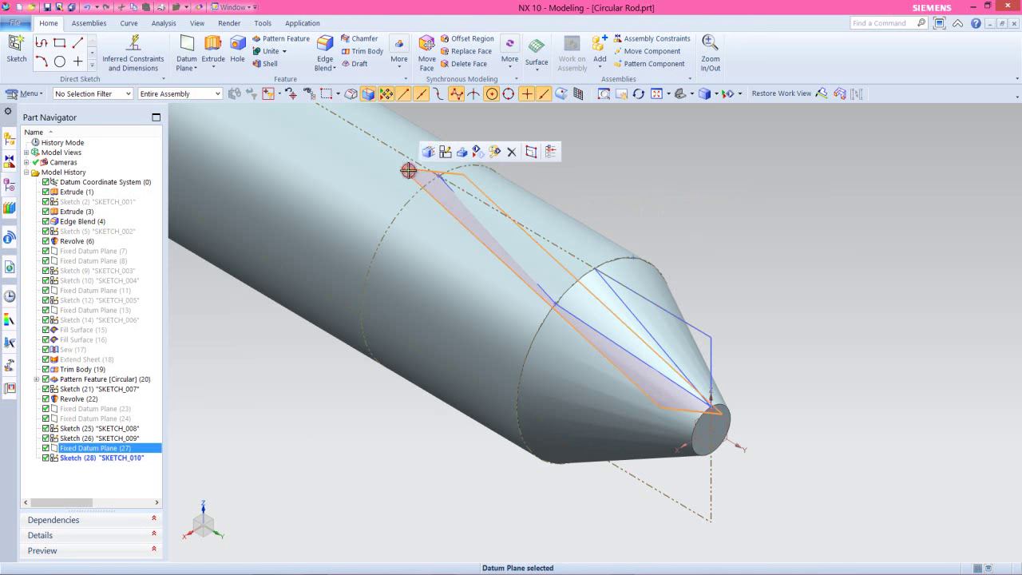
pyautogui.click(478, 152)
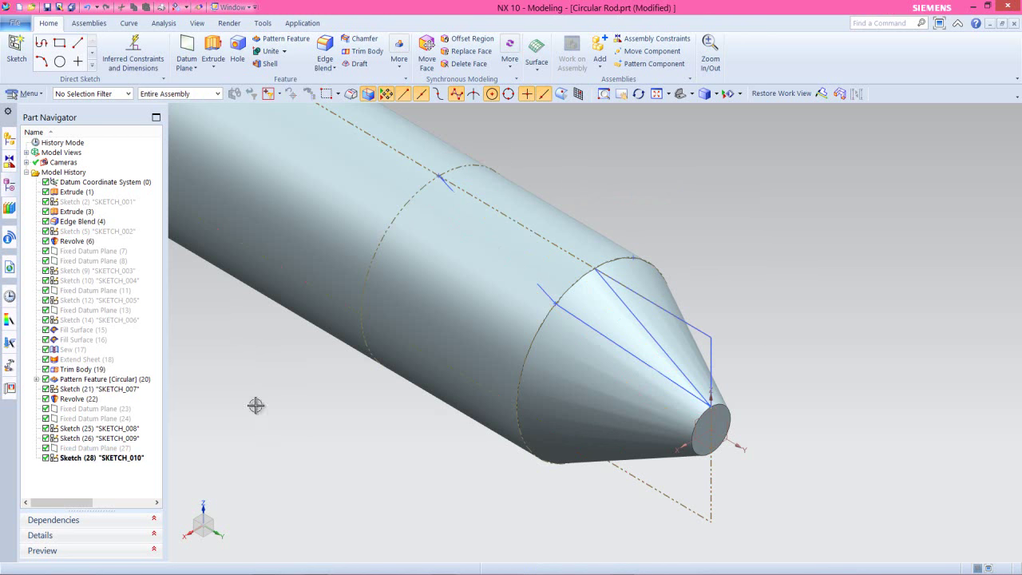
# - Create an inferred datum plane through the cone tip point, the second point on the cone's large edge and the rear circle's point
pyautogui.click(207, 498)
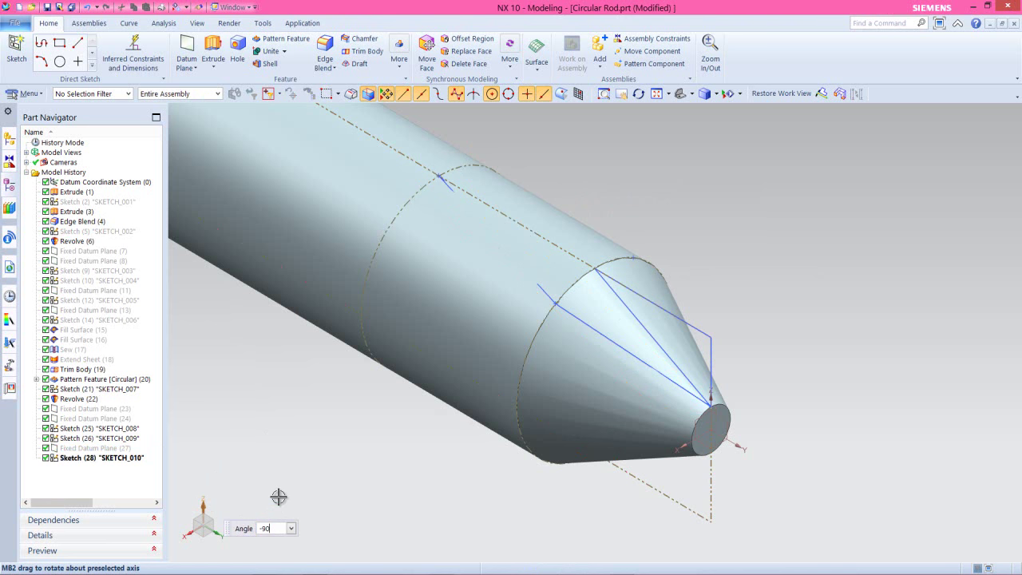
pyautogui.press('Return')
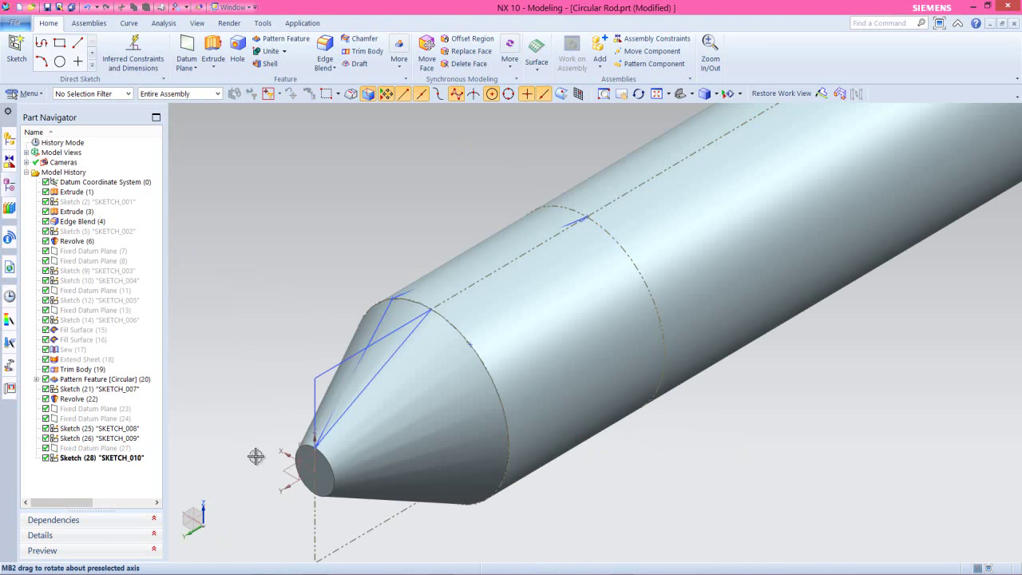
pyautogui.click(185, 48)
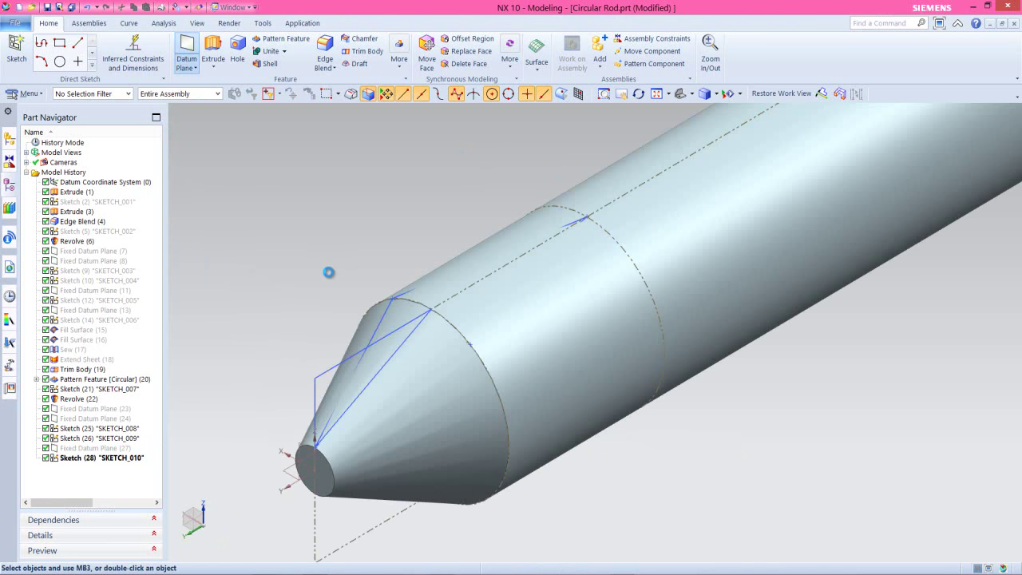
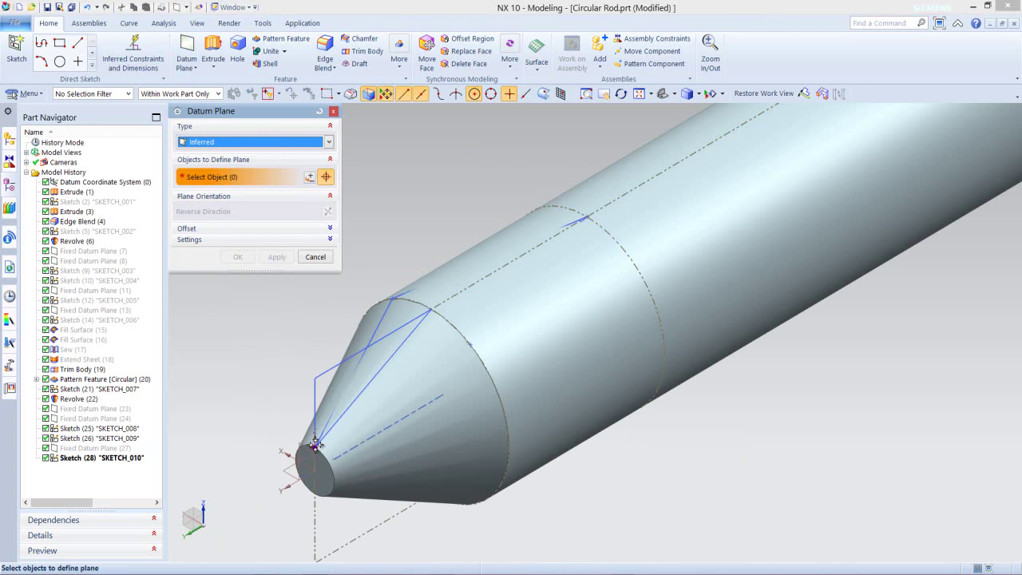
pyautogui.click(315, 439)
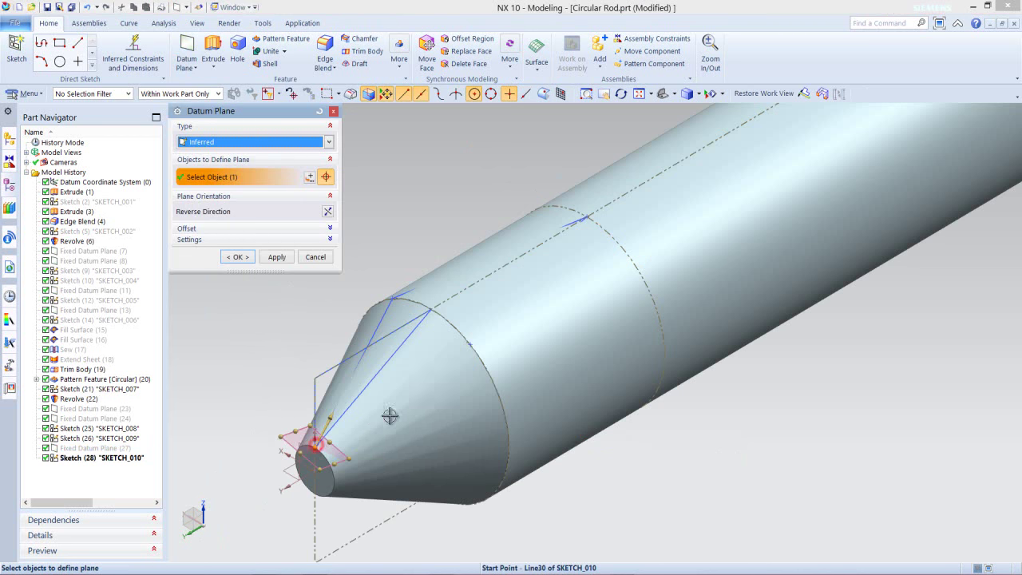
pyautogui.click(470, 345)
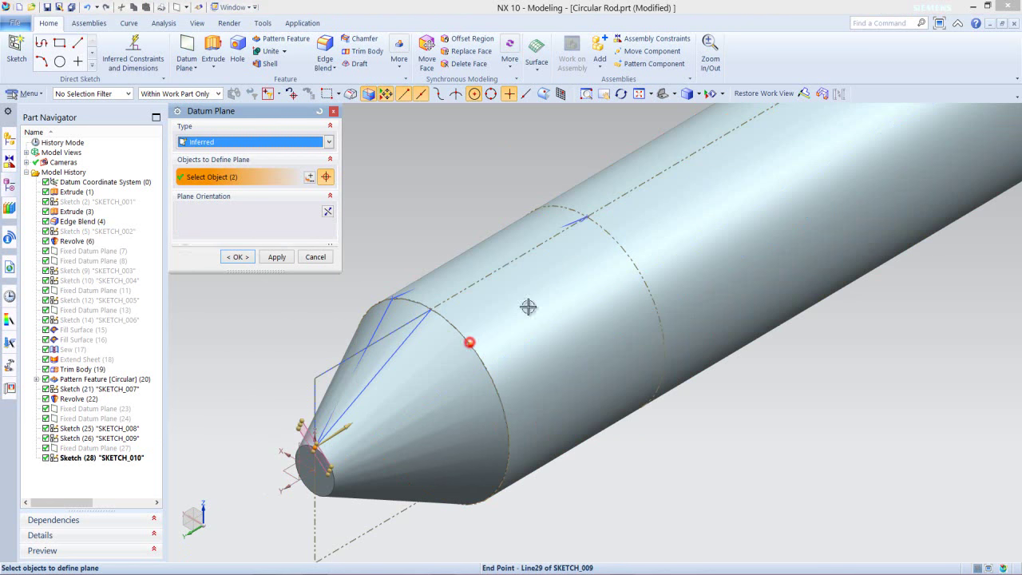
pyautogui.click(586, 214)
pyautogui.click(239, 257)
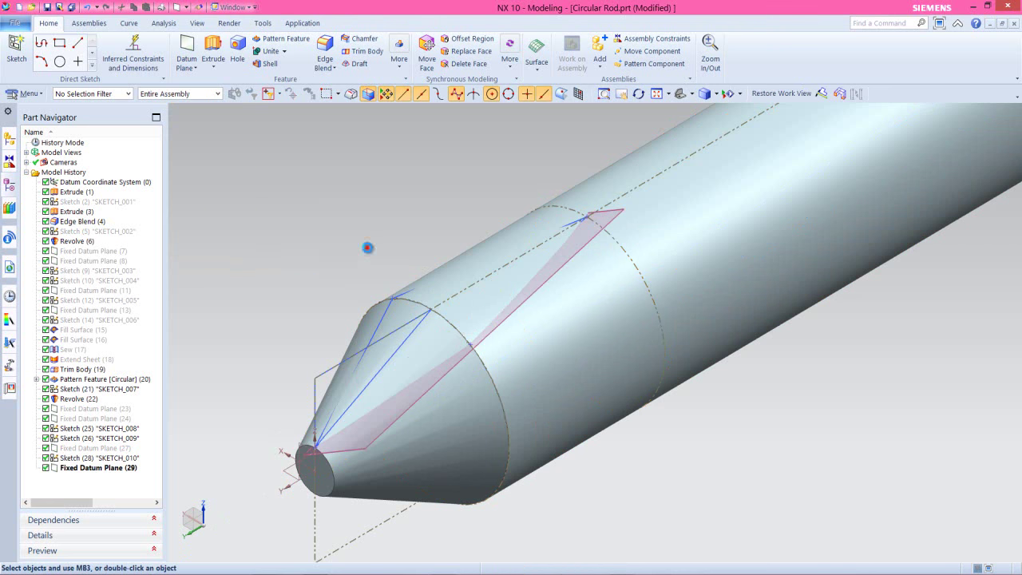
# - Create a sketch on the new angled datum plane, using it as the existing plane
pyautogui.click(16, 51)
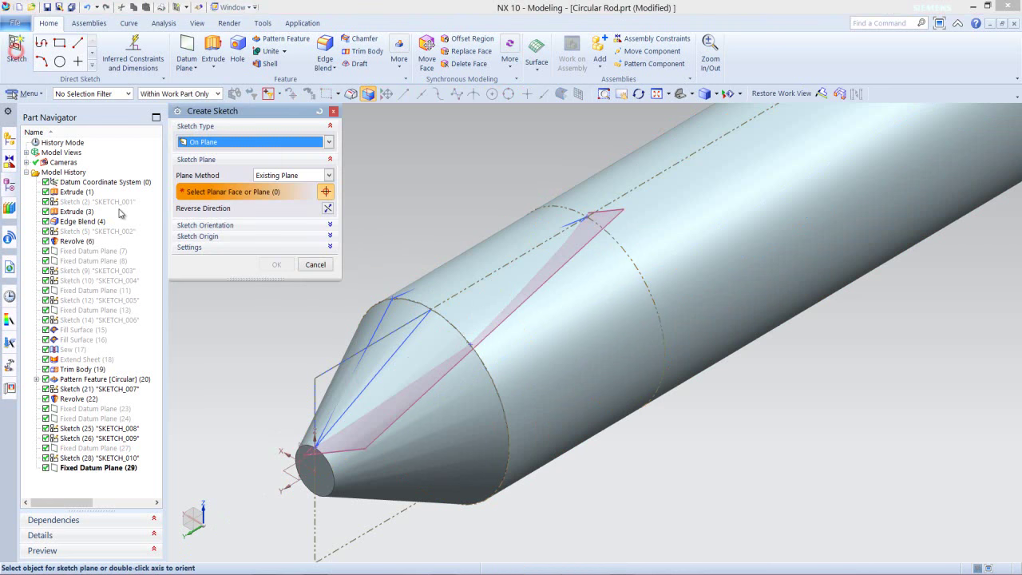
pyautogui.click(380, 437)
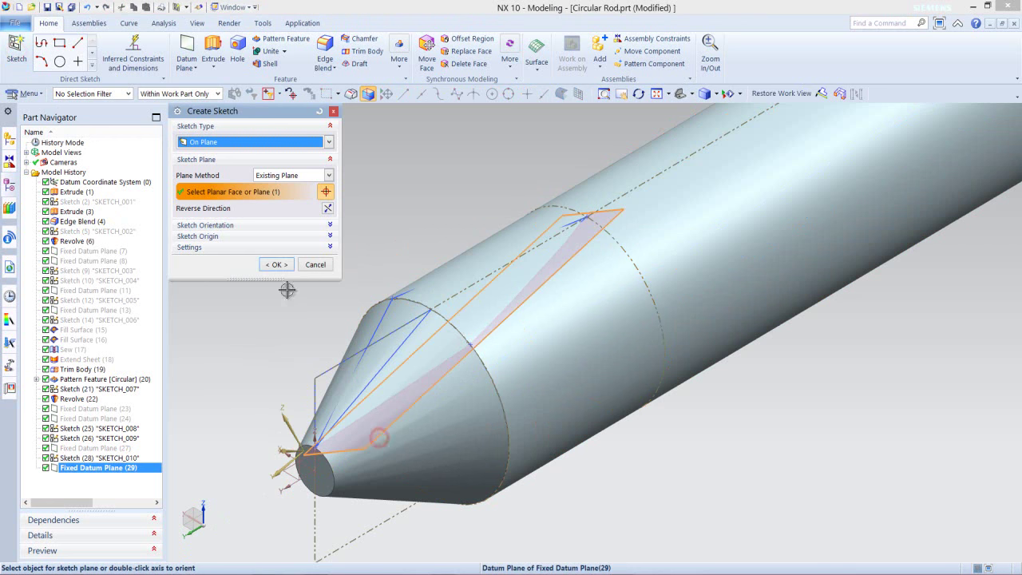
pyautogui.click(277, 265)
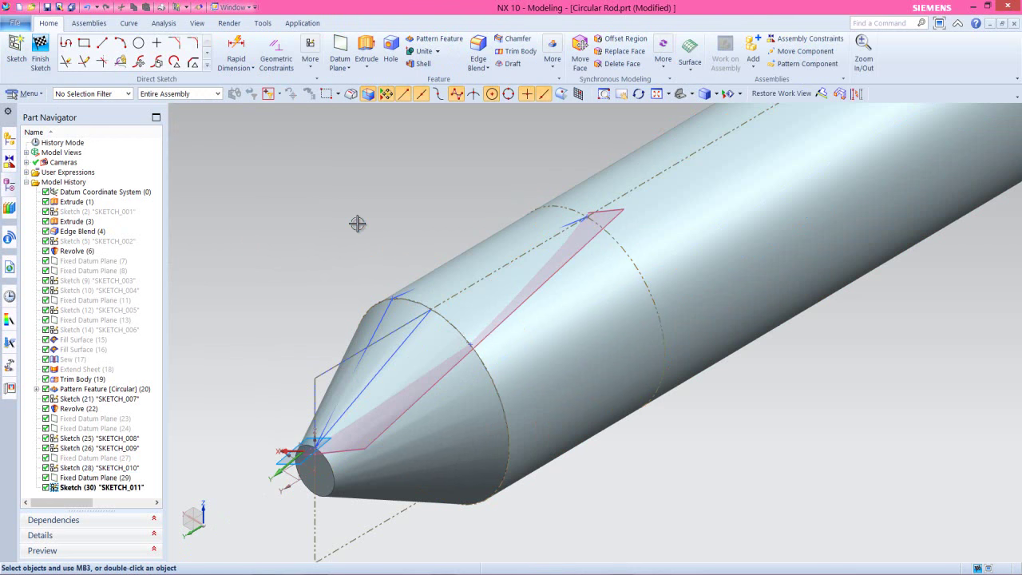
# - Project the rear circle's point, the cone's large-edge point and the tip point into the sketch
pyautogui.click(207, 67)
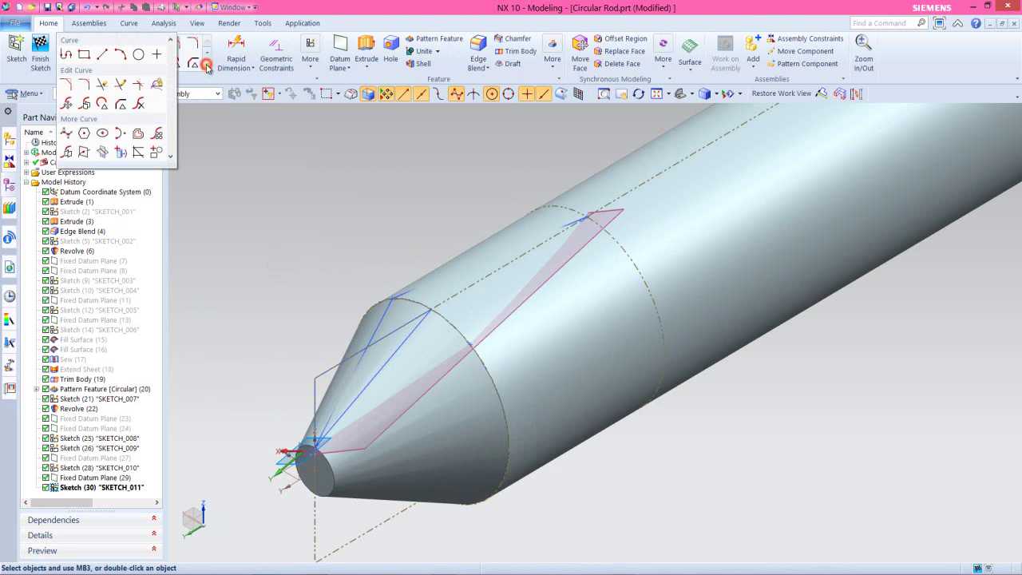
pyautogui.click(121, 152)
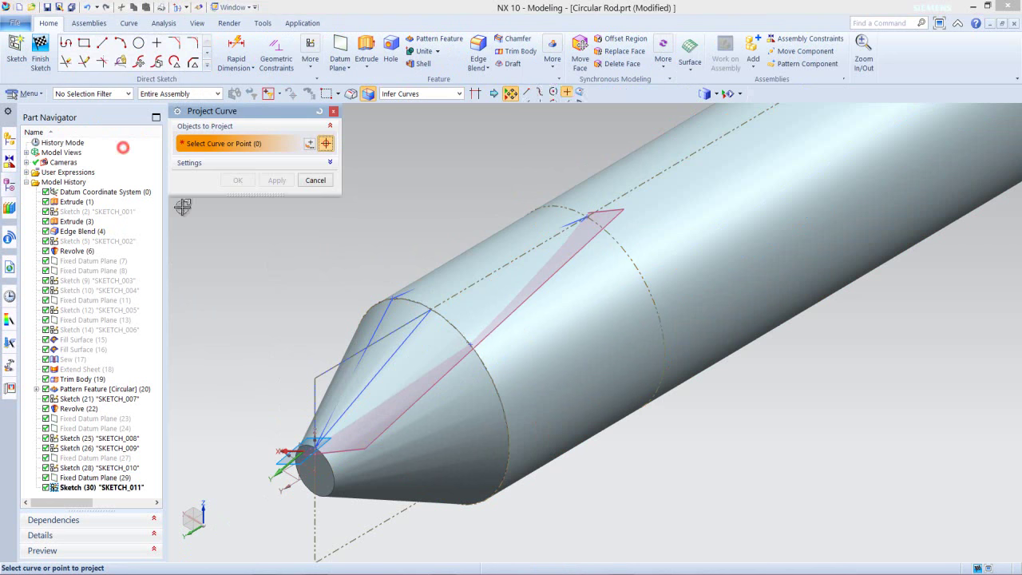
pyautogui.click(586, 217)
pyautogui.click(468, 349)
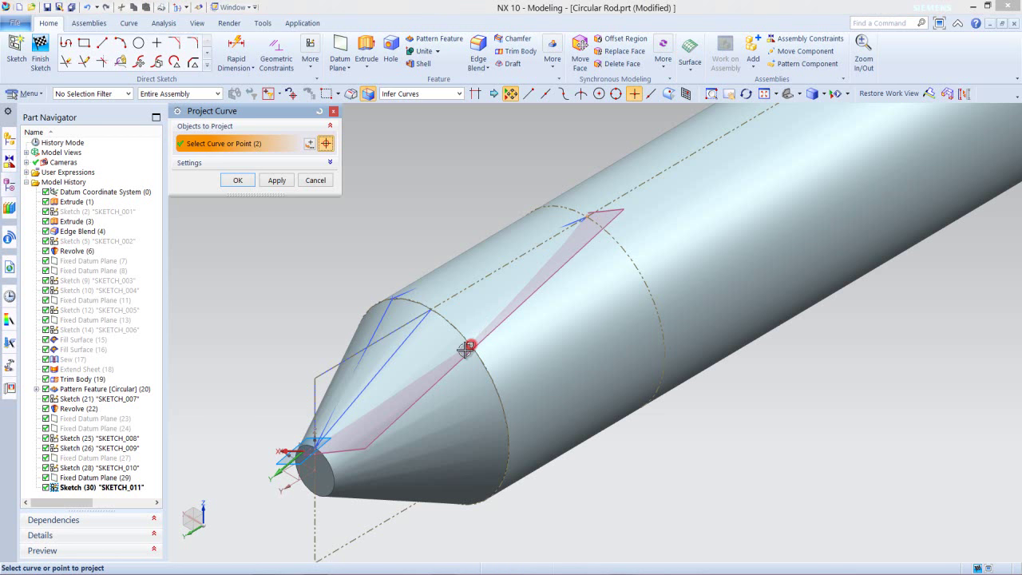
pyautogui.click(317, 449)
pyautogui.click(255, 181)
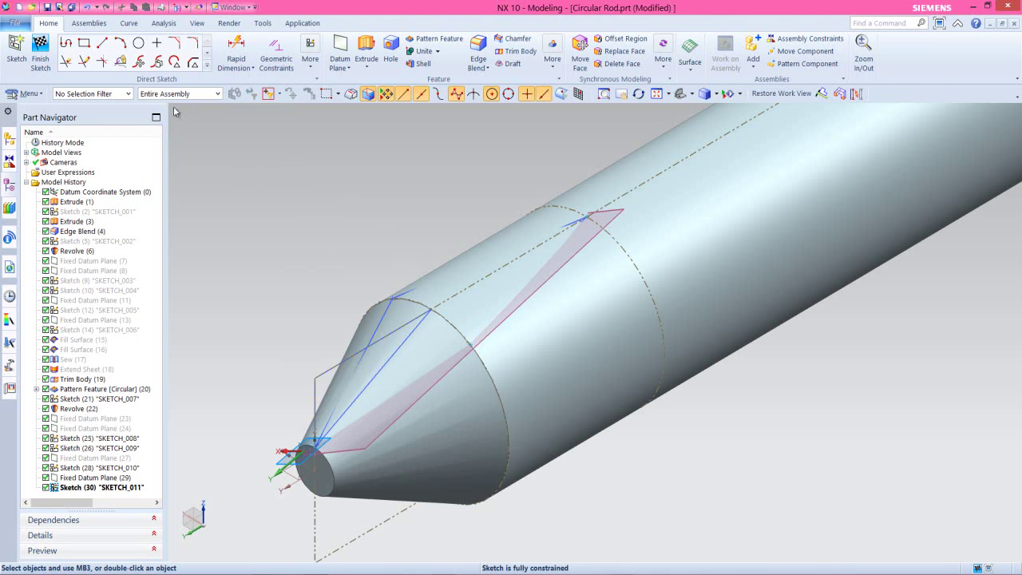
# - Draw two connected lines from the rear circle's point through the large-edge point to the tip point, and finish the sketch
pyautogui.click(102, 43)
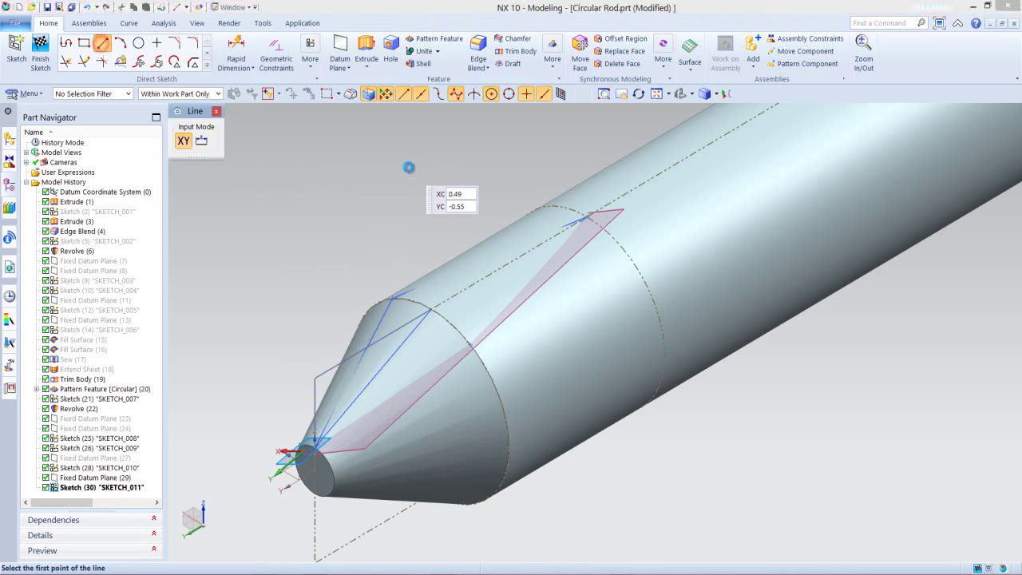
pyautogui.click(587, 217)
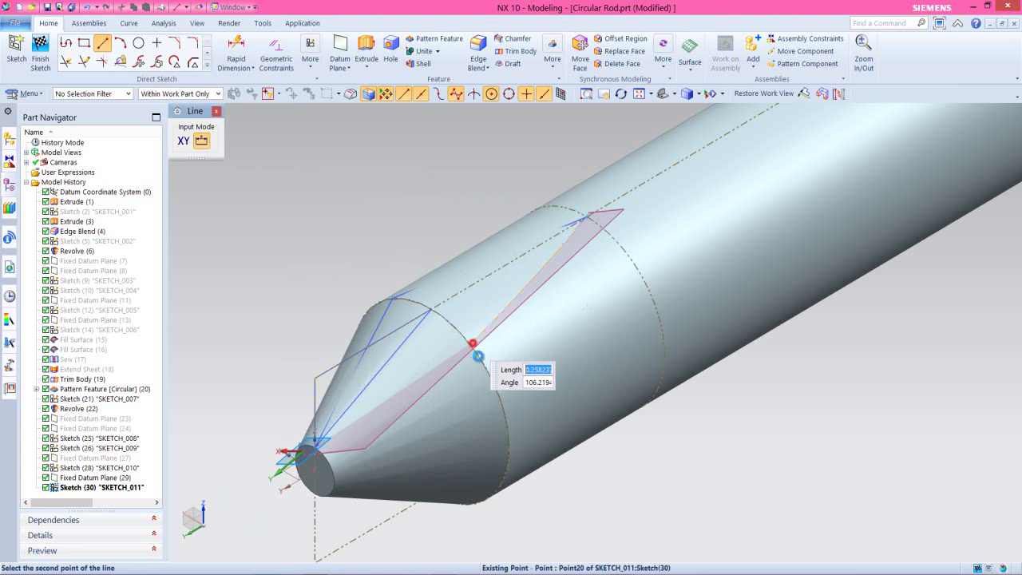
pyautogui.click(472, 343)
pyautogui.click(472, 343)
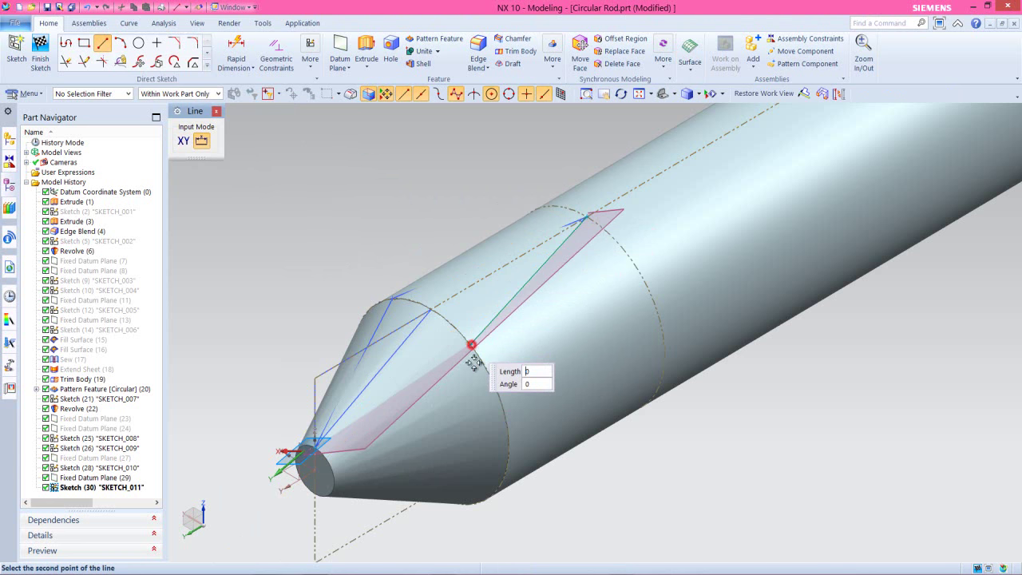
pyautogui.click(316, 447)
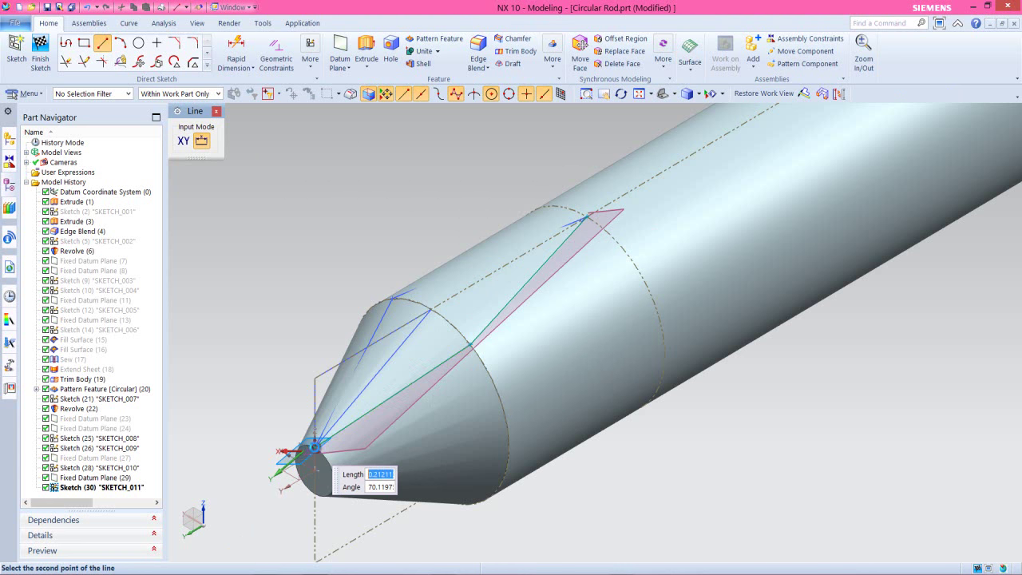
pyautogui.press('Escape')
pyautogui.rightClick(362, 249)
pyautogui.click(390, 262)
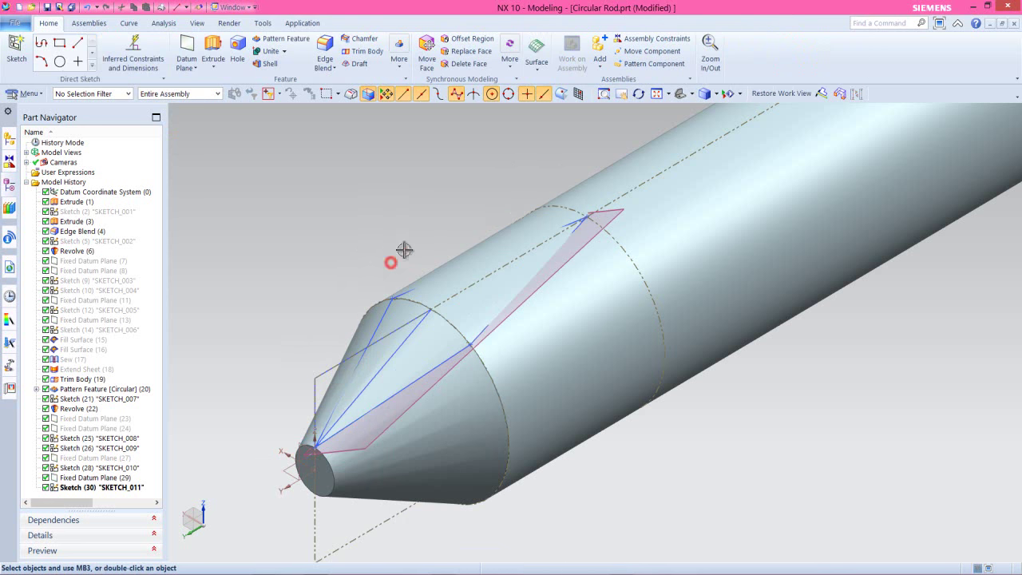
# - Hide the second angled datum plane and the revolve profile sketch SKETCH_007
pyautogui.click(616, 212)
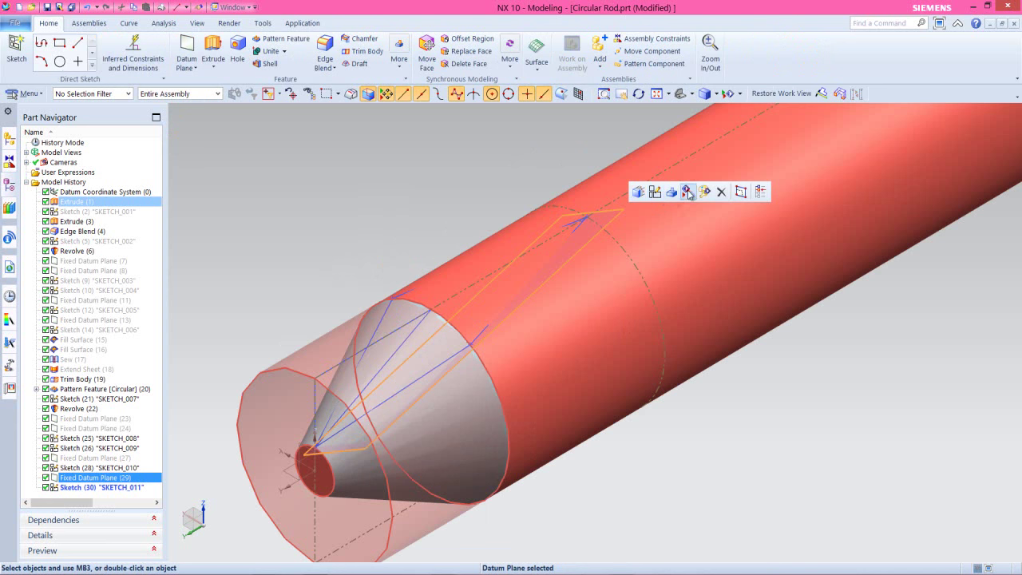
pyautogui.click(687, 192)
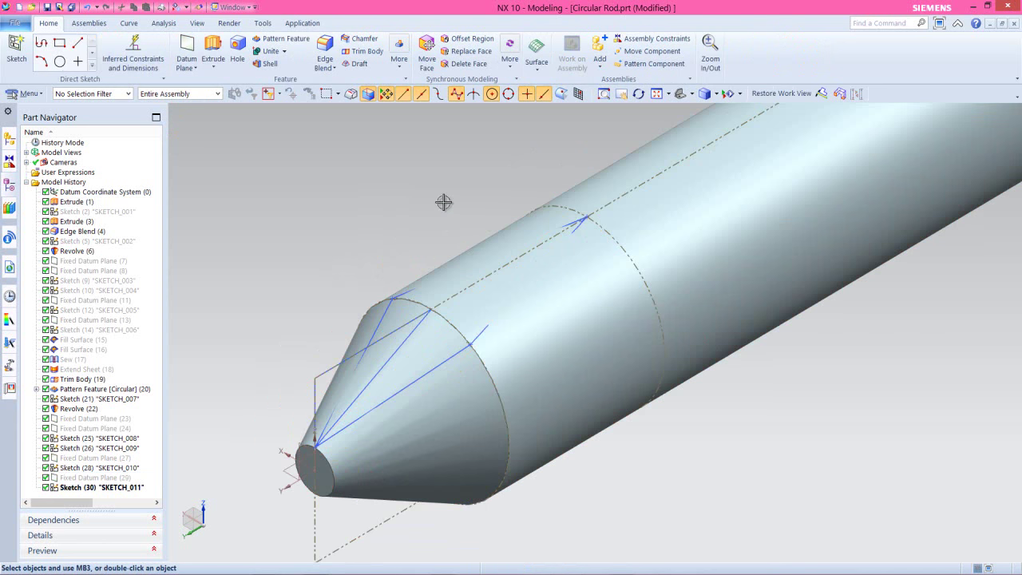
pyautogui.click(317, 373)
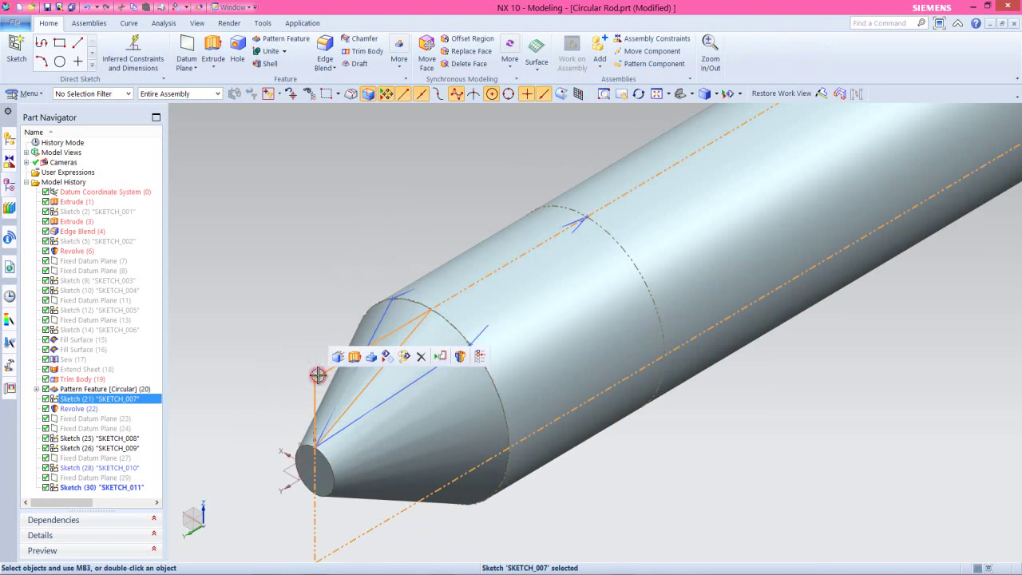
pyautogui.click(387, 356)
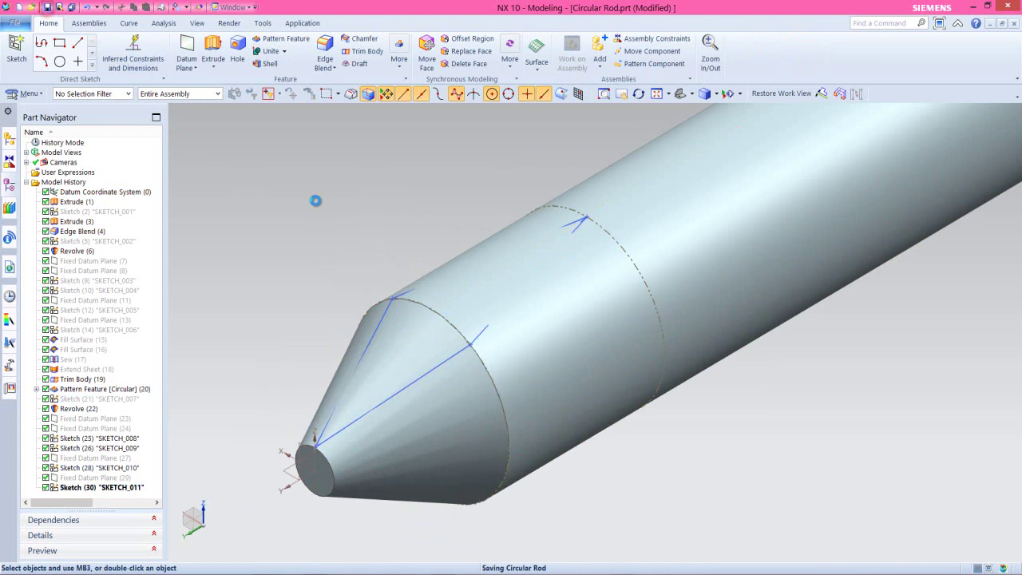
# - Hide all solid bodies so only the tip sketches stay displayed
pyautogui.click(197, 22)
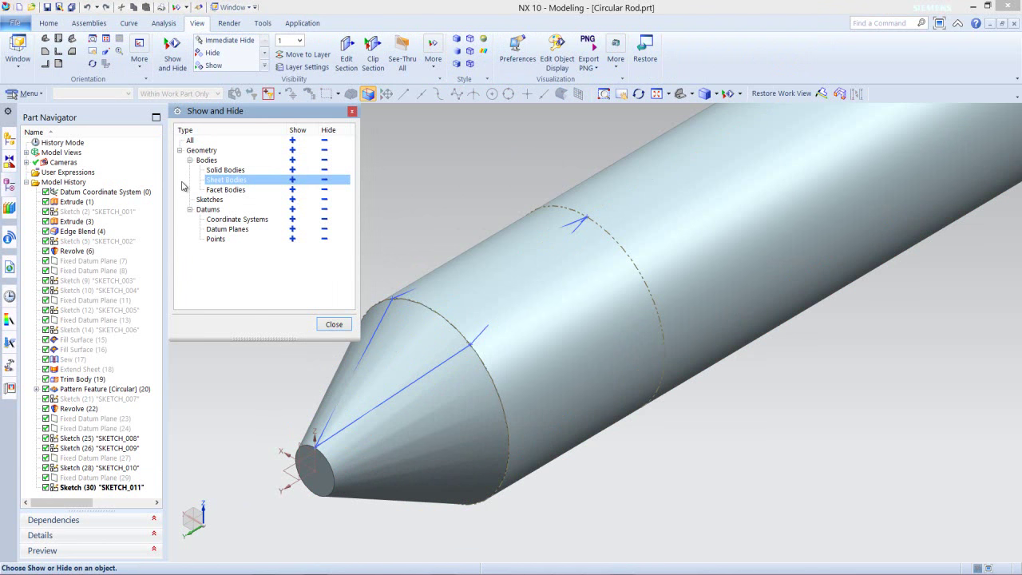
pyautogui.click(325, 171)
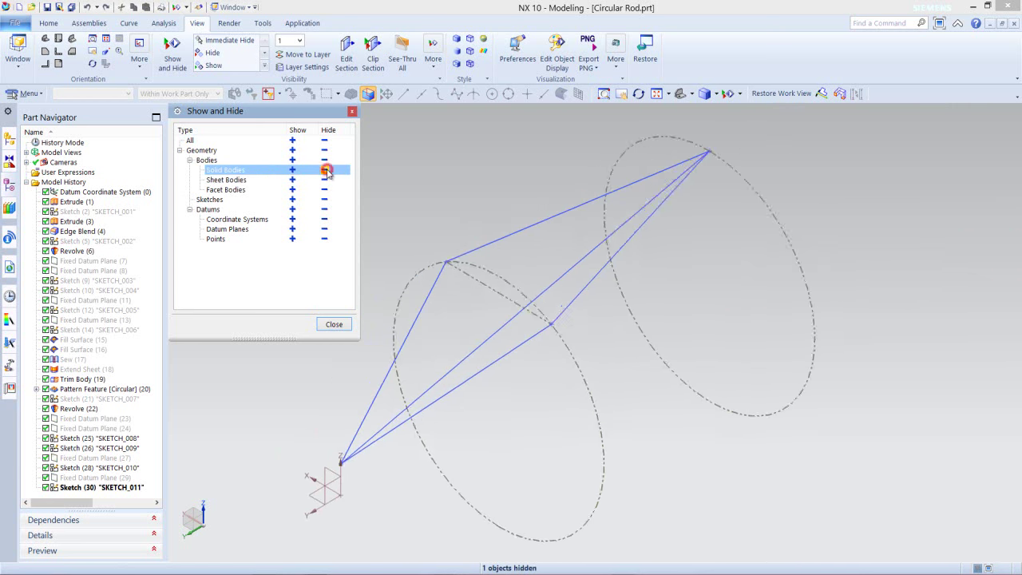
pyautogui.click(332, 324)
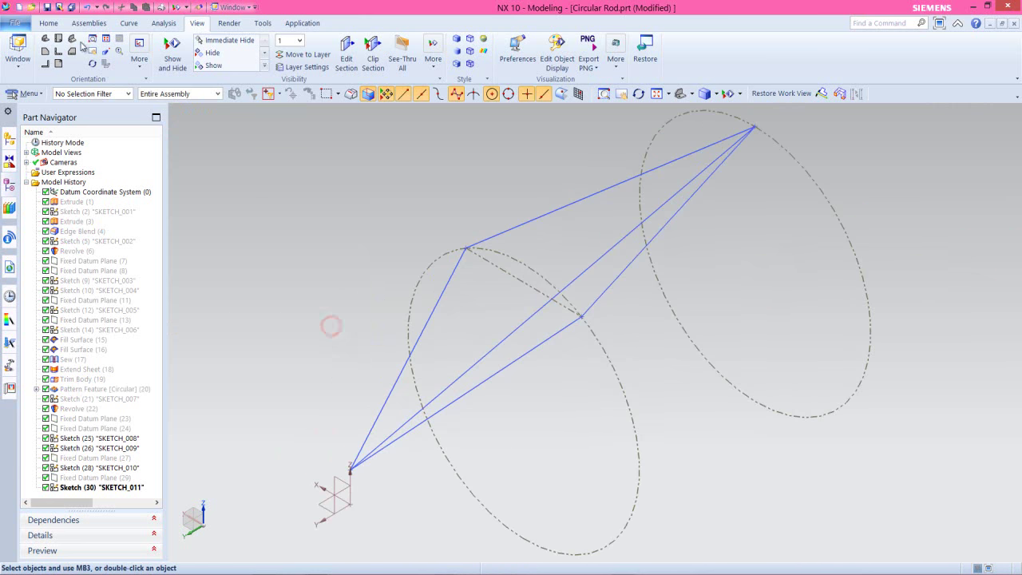
# - Create a fill surface over the triangle bounded by the upper two sketch lines and the shared middle line
pyautogui.click(50, 23)
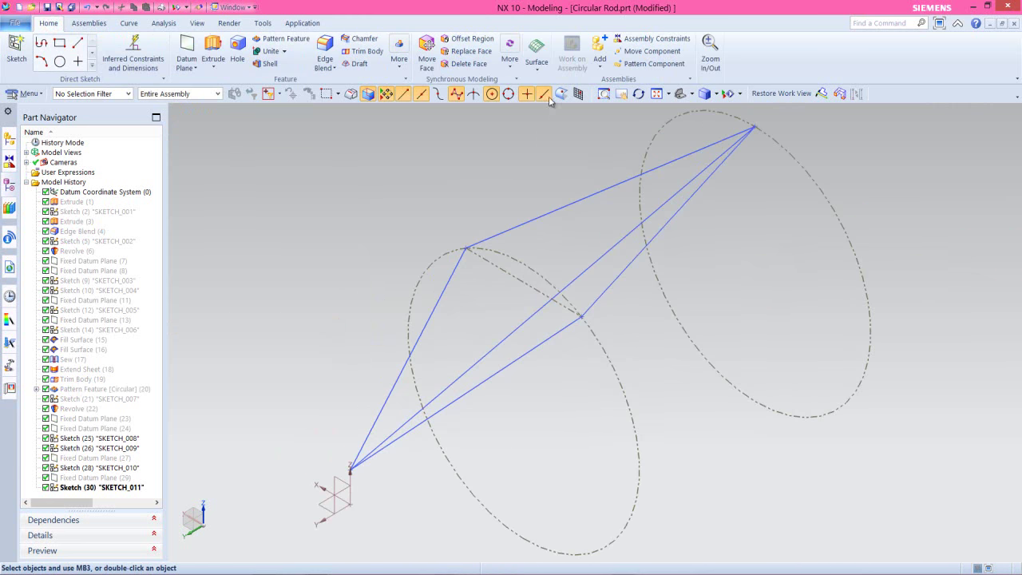
pyautogui.click(537, 56)
pyautogui.click(581, 115)
pyautogui.click(552, 212)
pyautogui.click(580, 271)
pyautogui.click(445, 284)
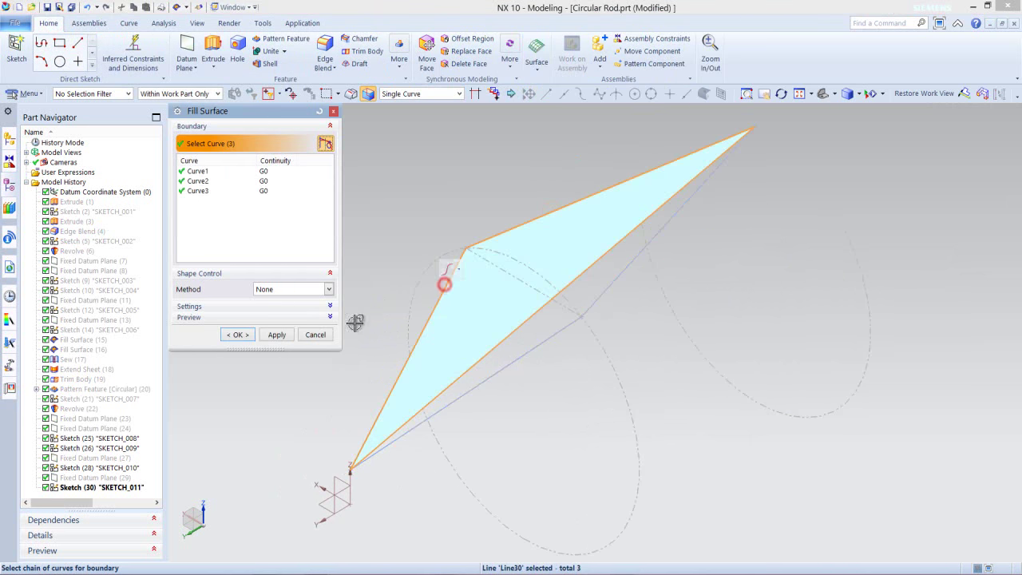
pyautogui.click(278, 335)
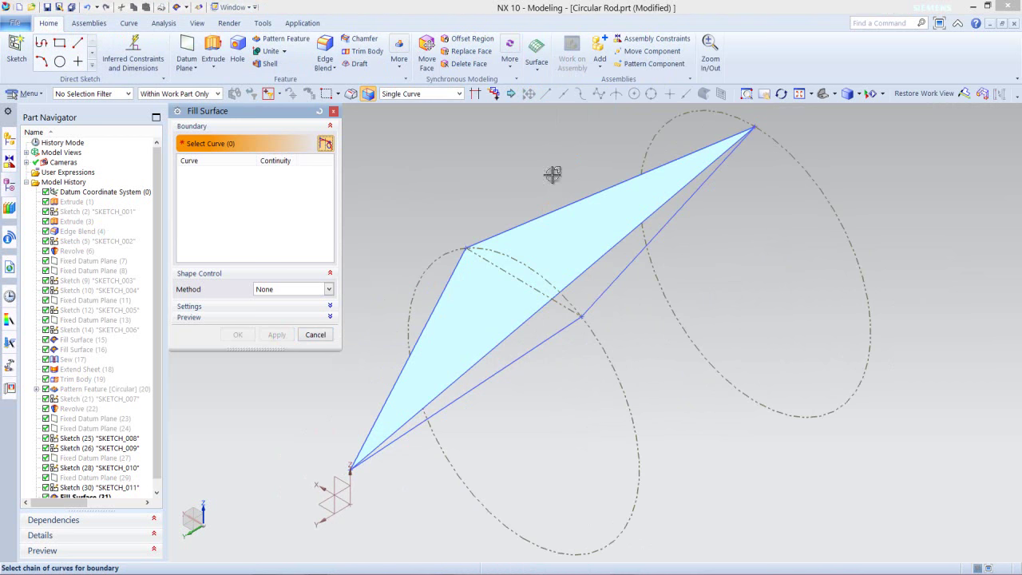
# - Create a second fill surface over the lower triangle, bounded by its two outer lines and the shared middle line
pyautogui.click(685, 202)
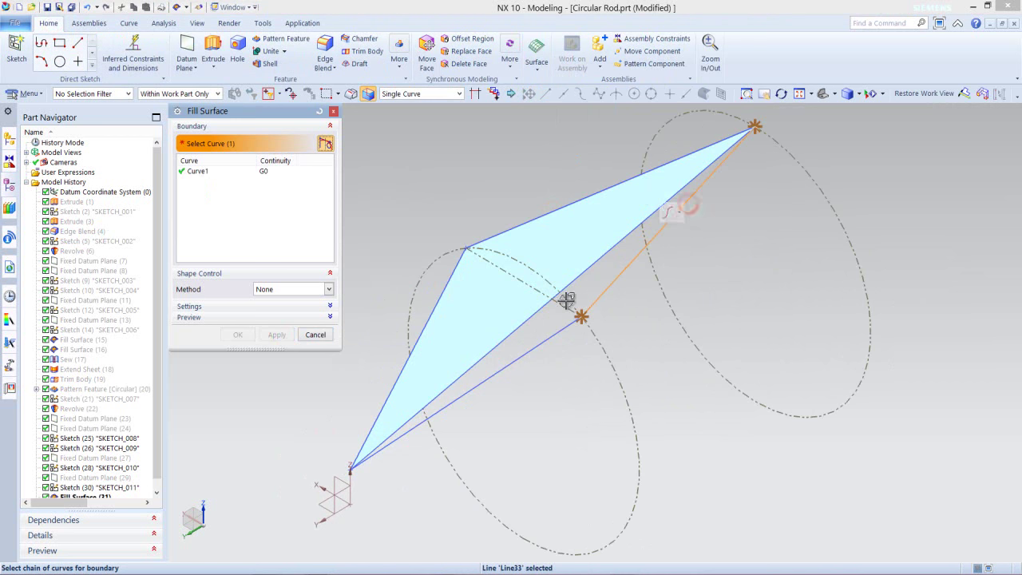
pyautogui.click(538, 332)
pyautogui.click(528, 319)
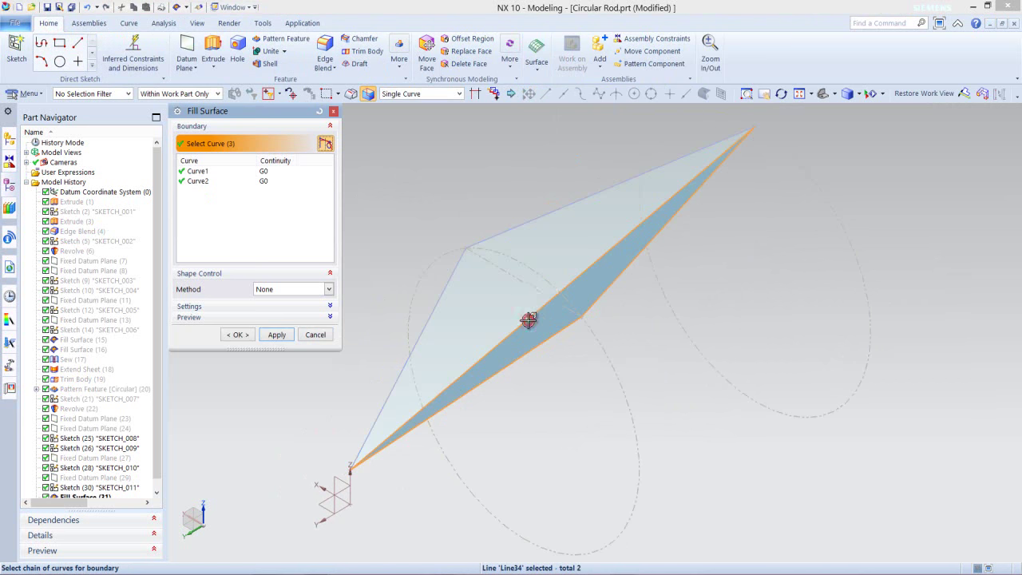
pyautogui.click(235, 335)
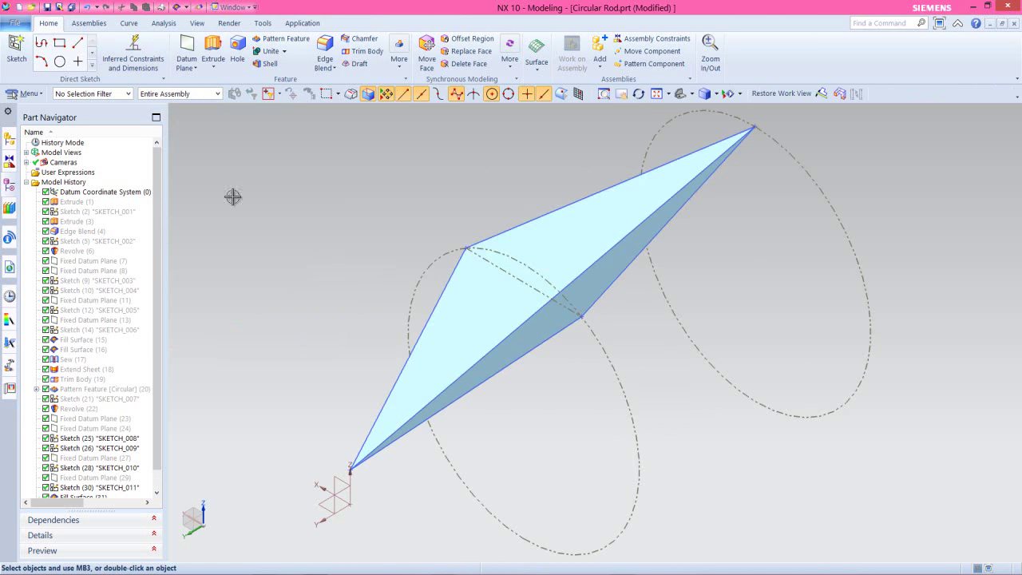
# - Sew the two triangular fill surfaces together, with the upper sheet as target and the lower as tool
pyautogui.click(36, 93)
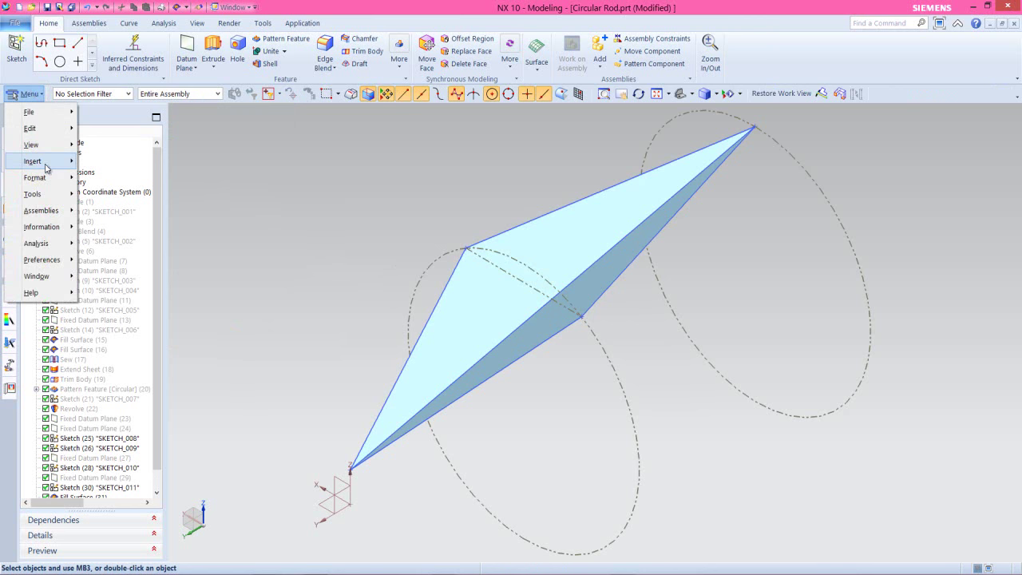
pyautogui.moveTo(48, 162)
pyautogui.moveTo(176, 263)
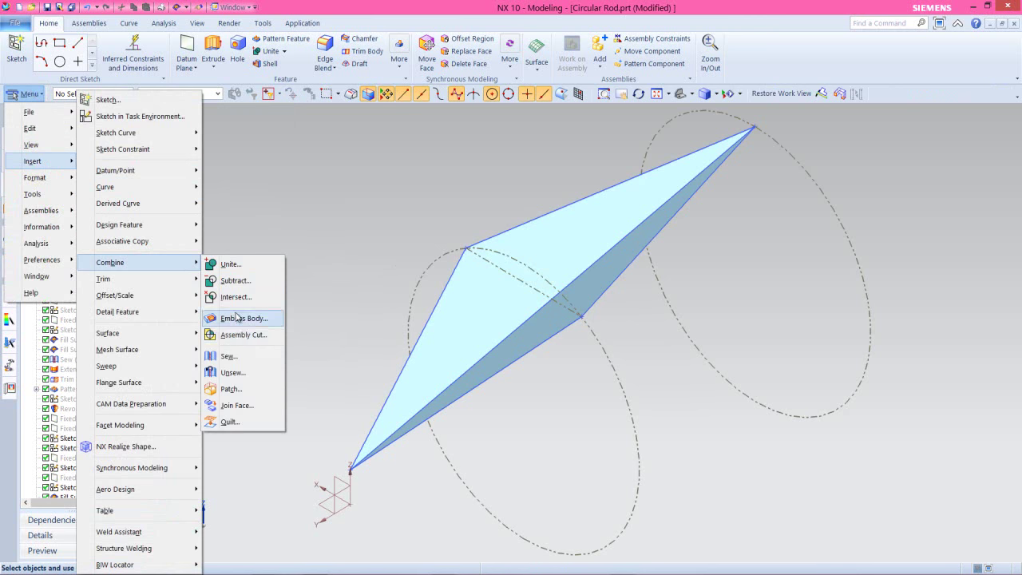
pyautogui.click(245, 358)
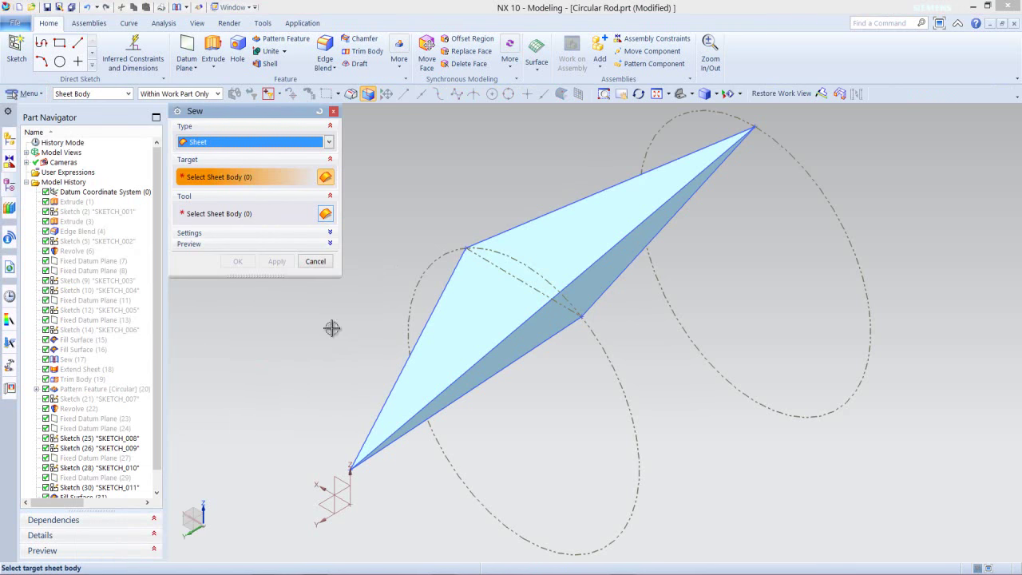
pyautogui.click(465, 294)
pyautogui.click(542, 322)
pyautogui.click(239, 261)
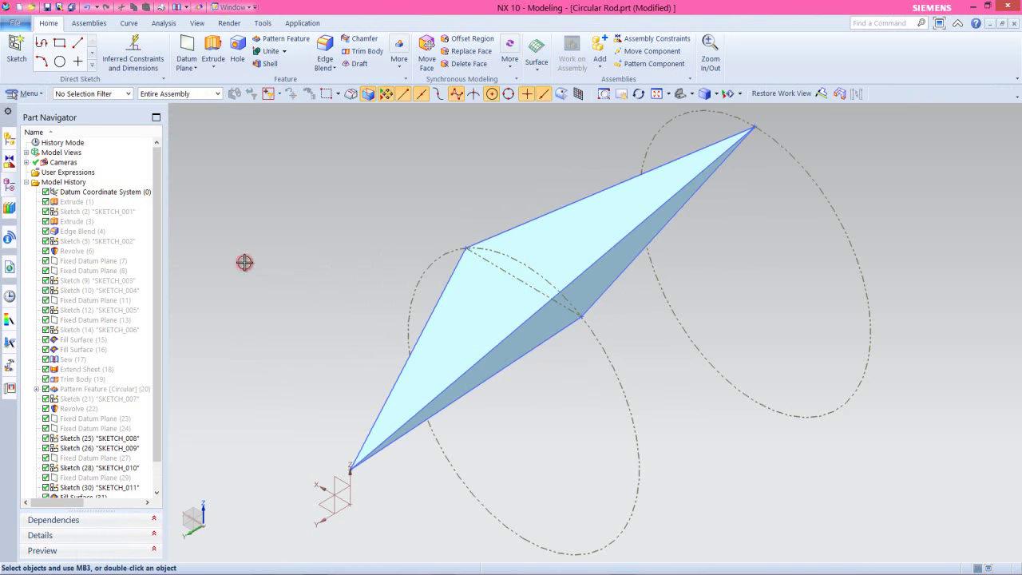
# - Hide all sketches and show the solid bodies again
pyautogui.click(196, 22)
pyautogui.click(172, 49)
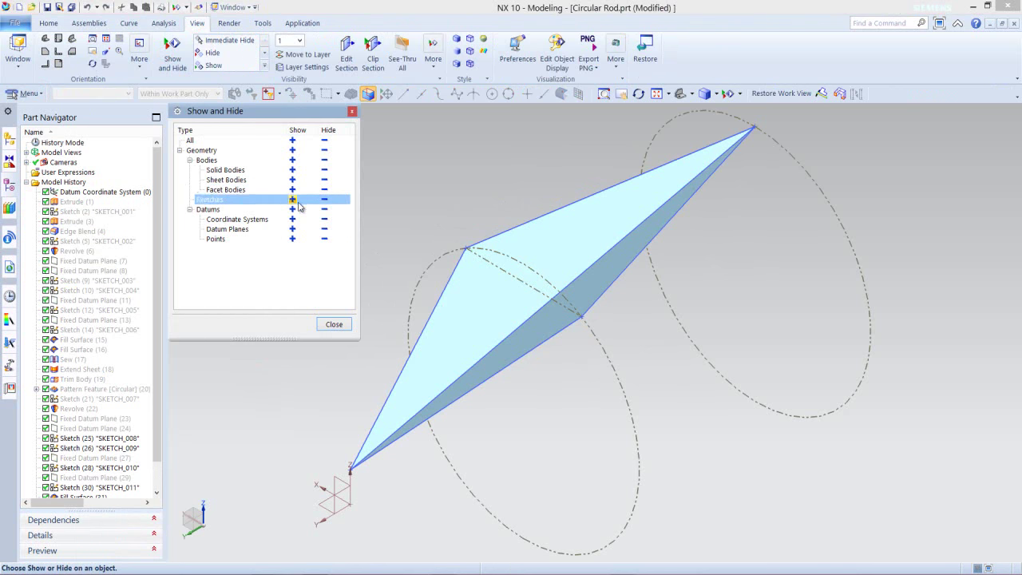
pyautogui.click(324, 200)
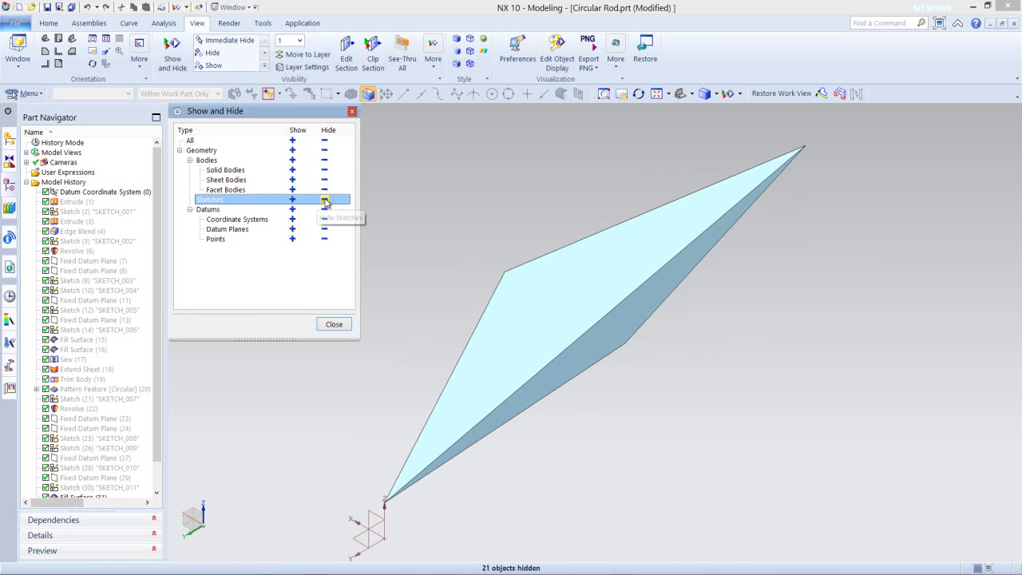
pyautogui.click(292, 169)
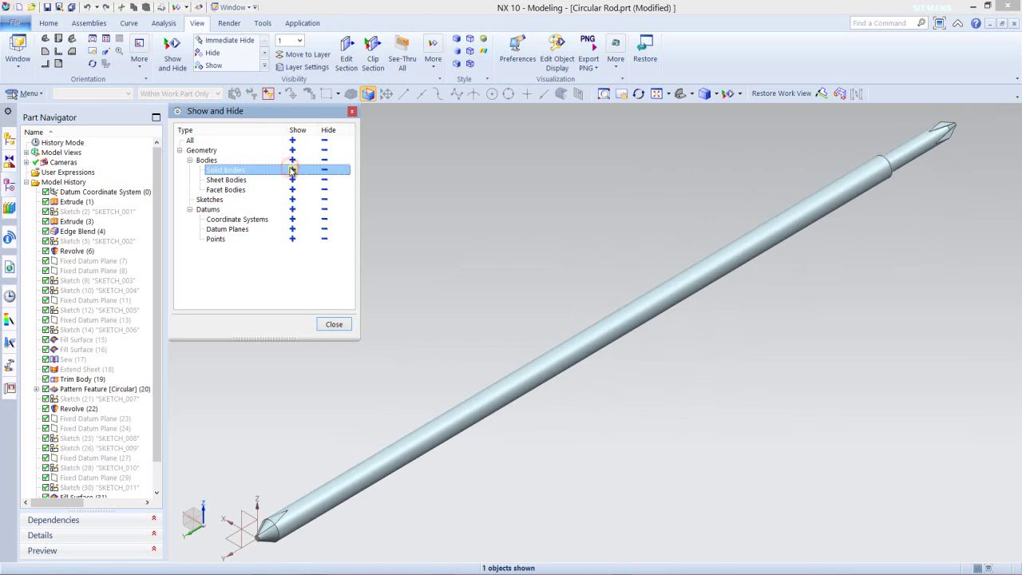
pyautogui.click(329, 324)
pyautogui.scroll(3, 397, 415)
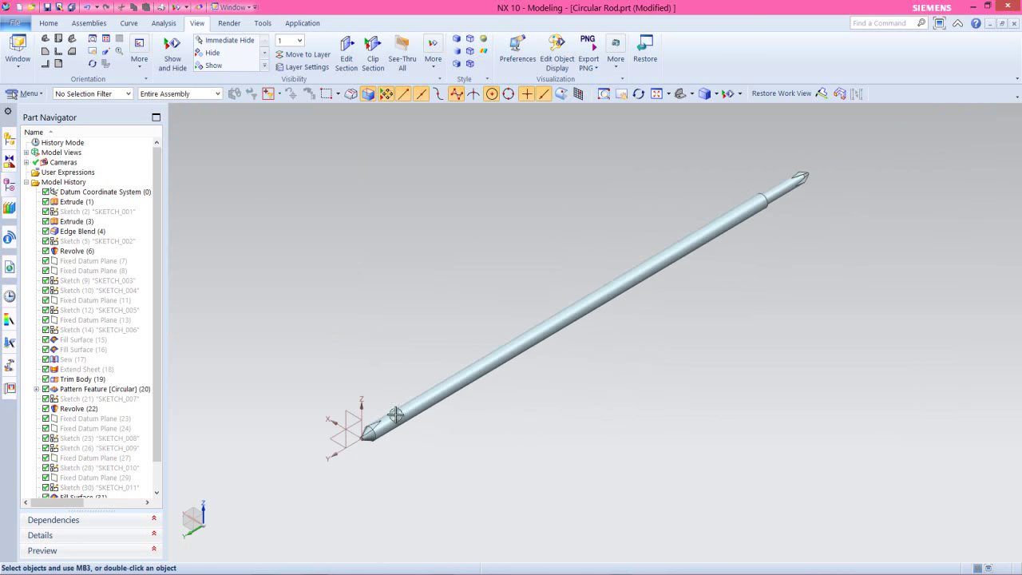
pyautogui.scroll(4, 364, 437)
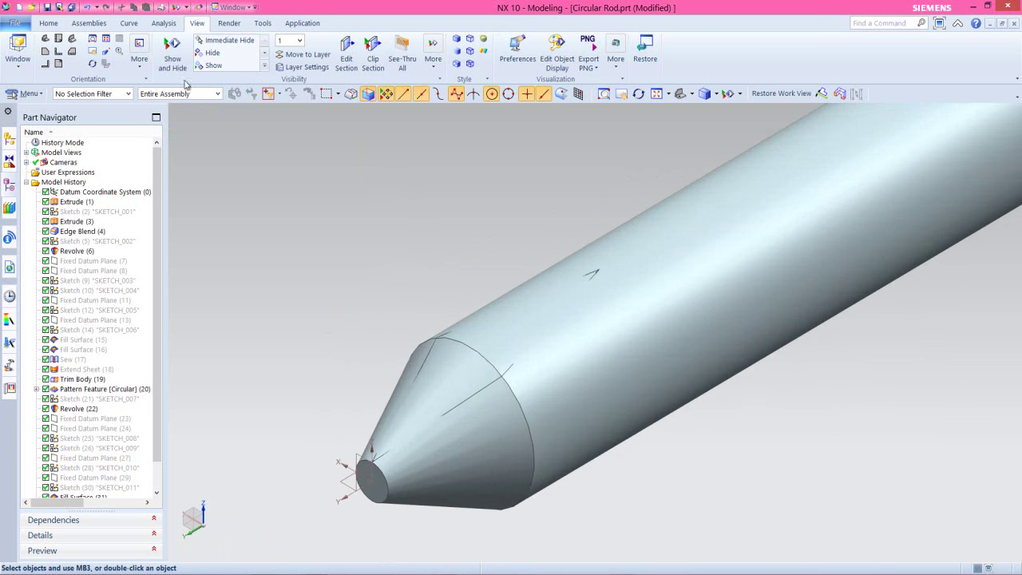
# - Extend the four outer edges of the sewn sheet by an offset of .002 in
pyautogui.click(49, 23)
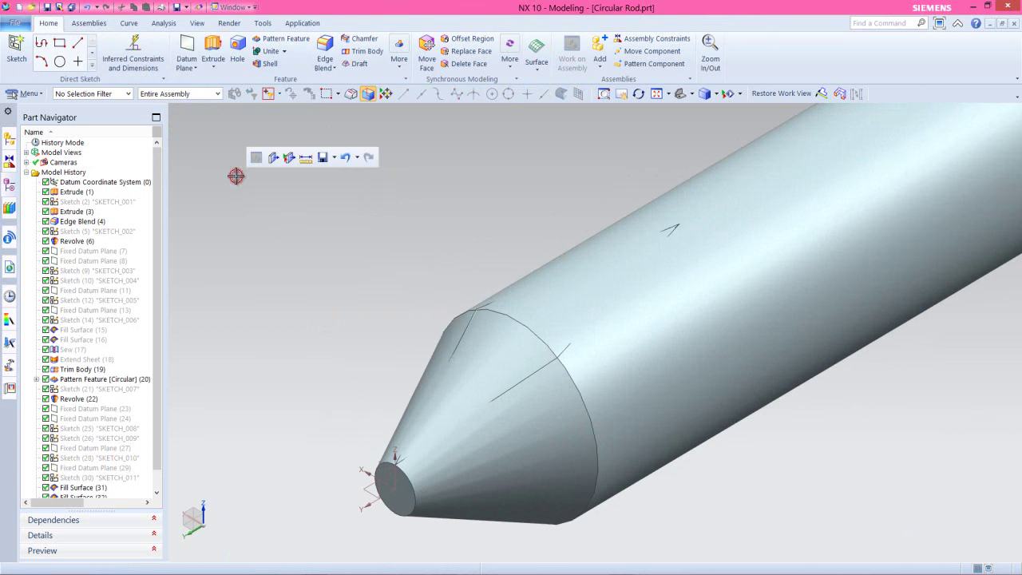
pyautogui.click(536, 57)
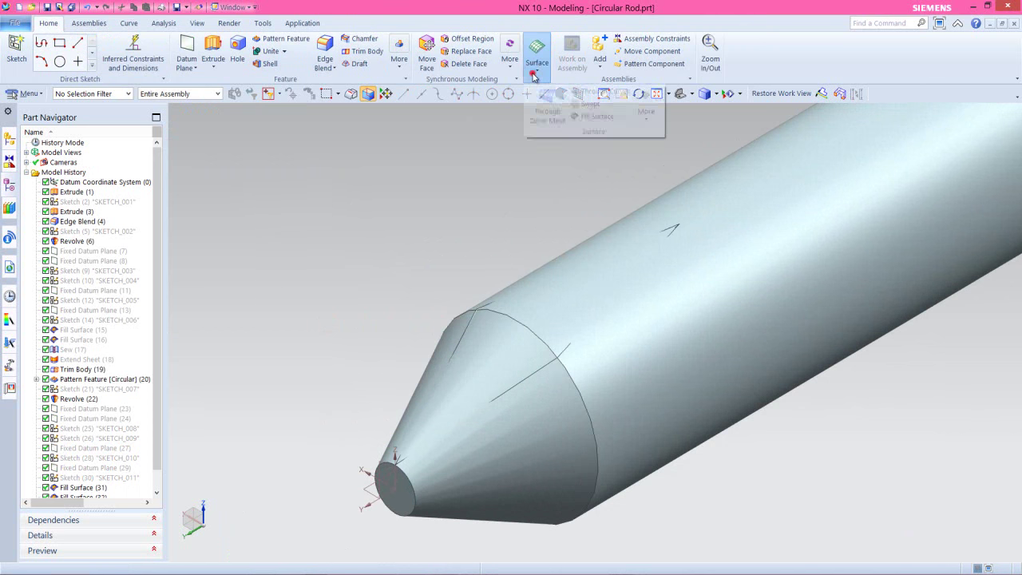
pyautogui.click(644, 119)
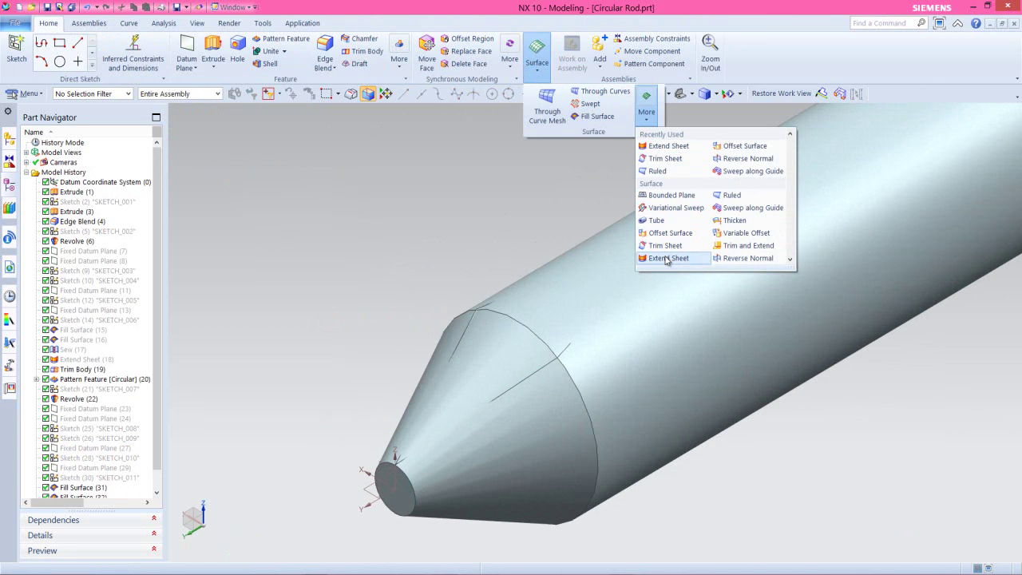
pyautogui.click(667, 258)
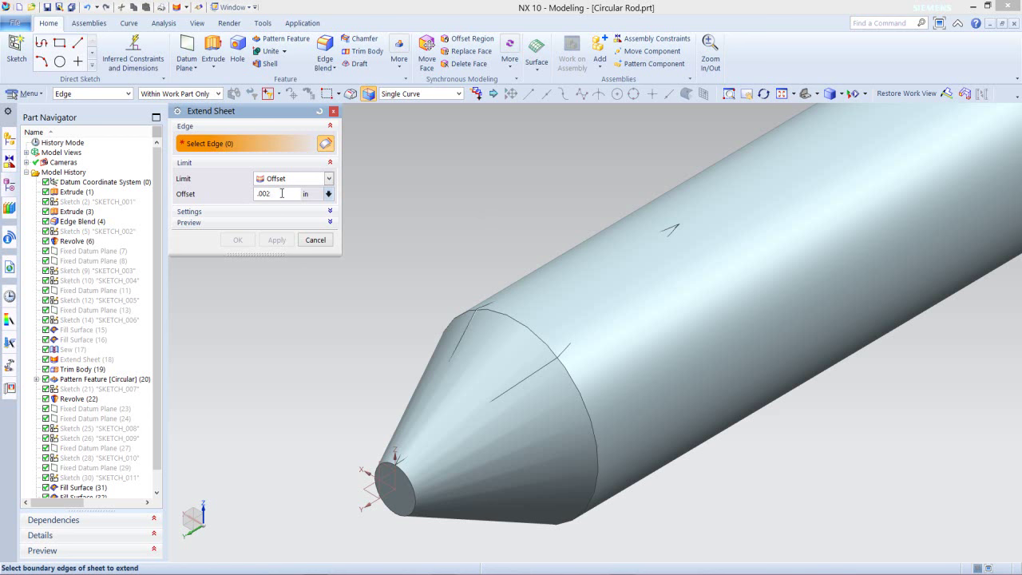
pyautogui.press('Return')
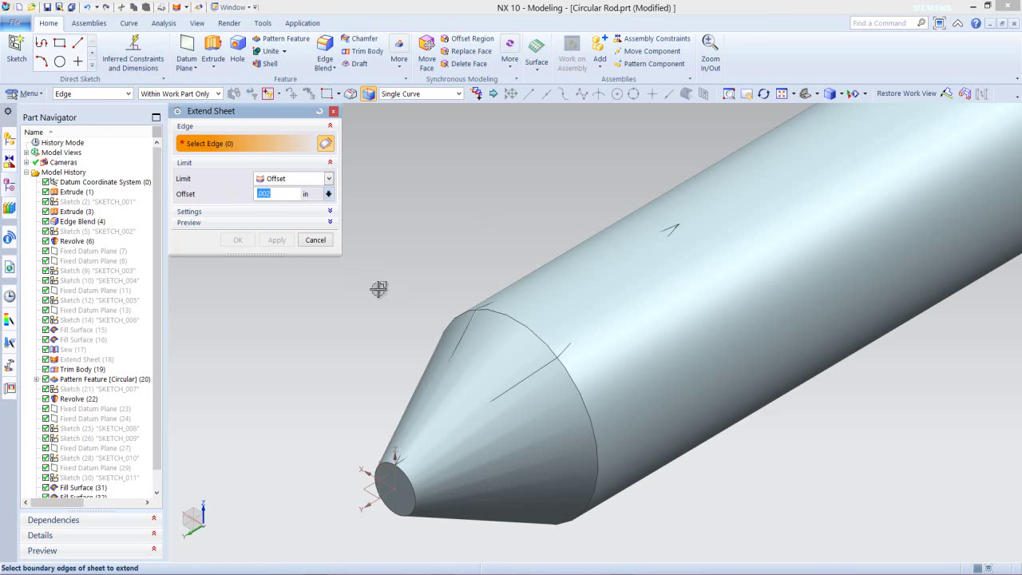
pyautogui.click(469, 326)
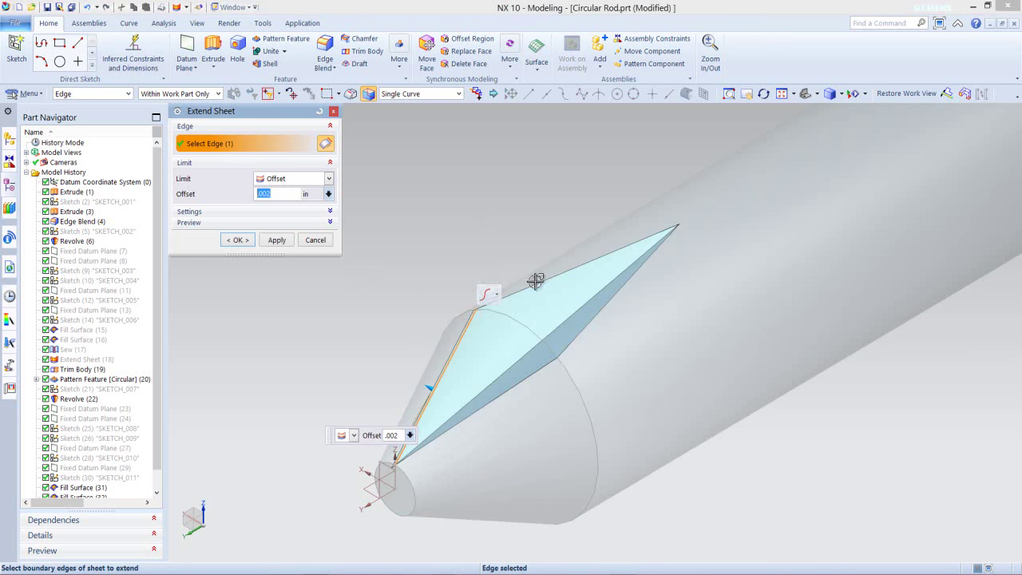
pyautogui.click(535, 281)
pyautogui.click(583, 327)
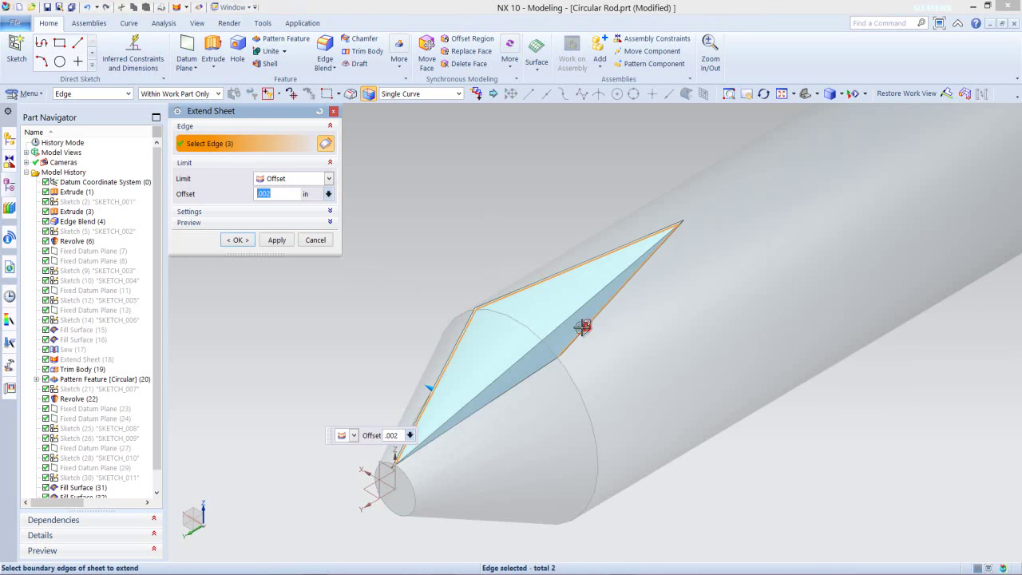
pyautogui.click(541, 368)
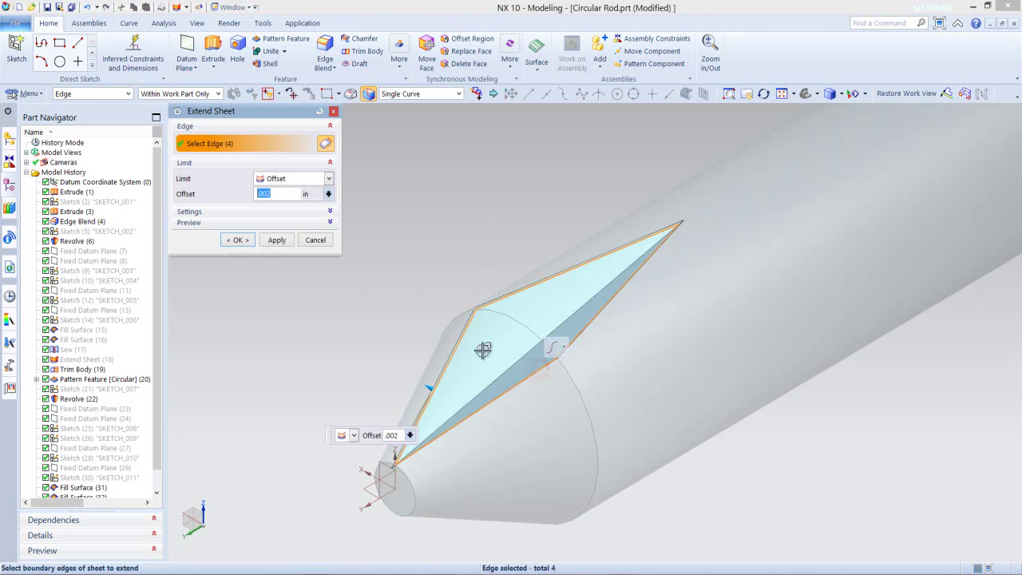
pyautogui.click(238, 240)
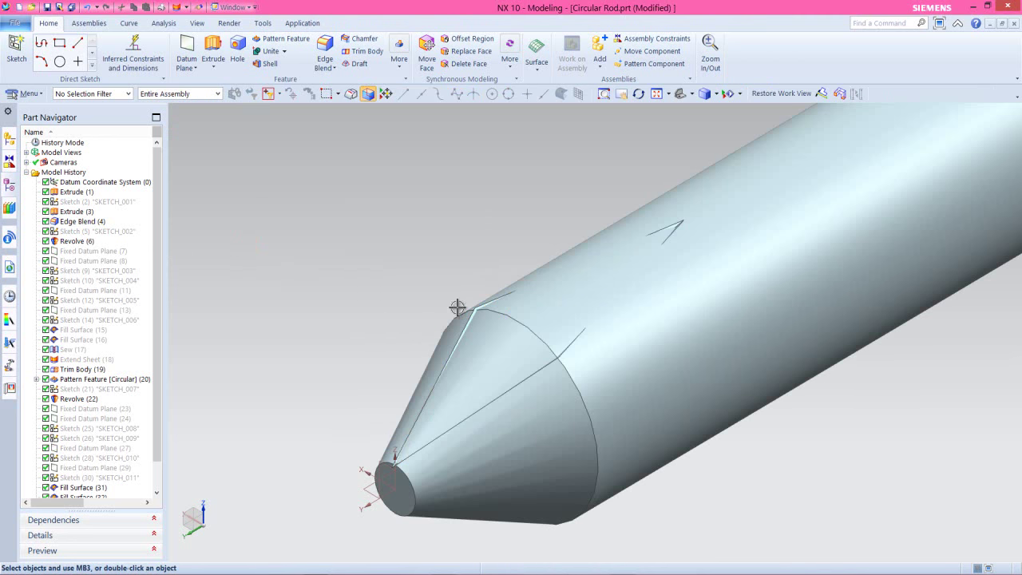
# - Trim the rod's solid body with the two faces of the extended sheet to cut the notch in the conical tip
pyautogui.scroll(6, 479, 315)
pyautogui.scroll(-6, 490, 285)
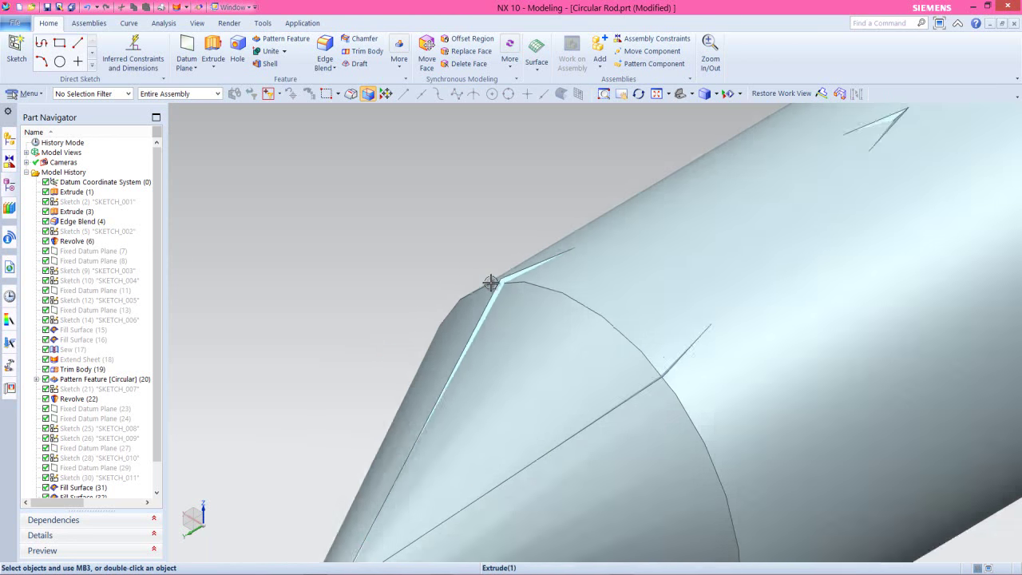
pyautogui.scroll(4, 403, 487)
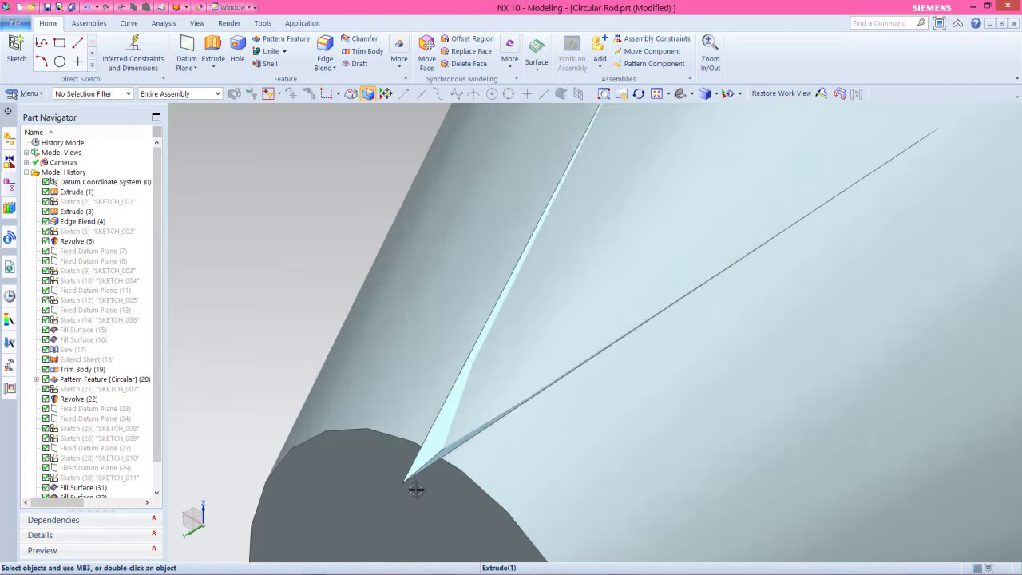
pyautogui.scroll(-4, 417, 483)
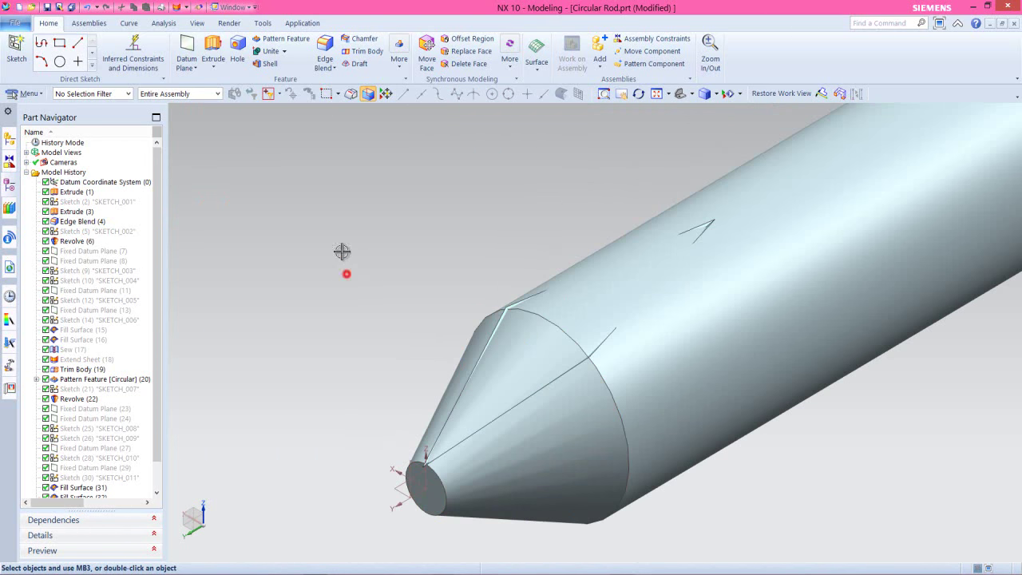
pyautogui.click(352, 54)
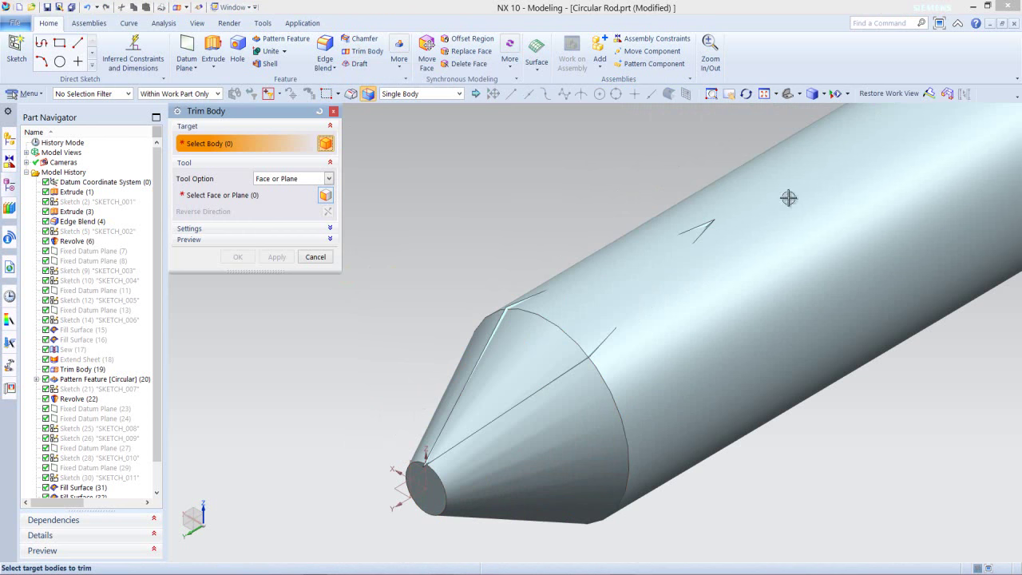
pyautogui.click(792, 200)
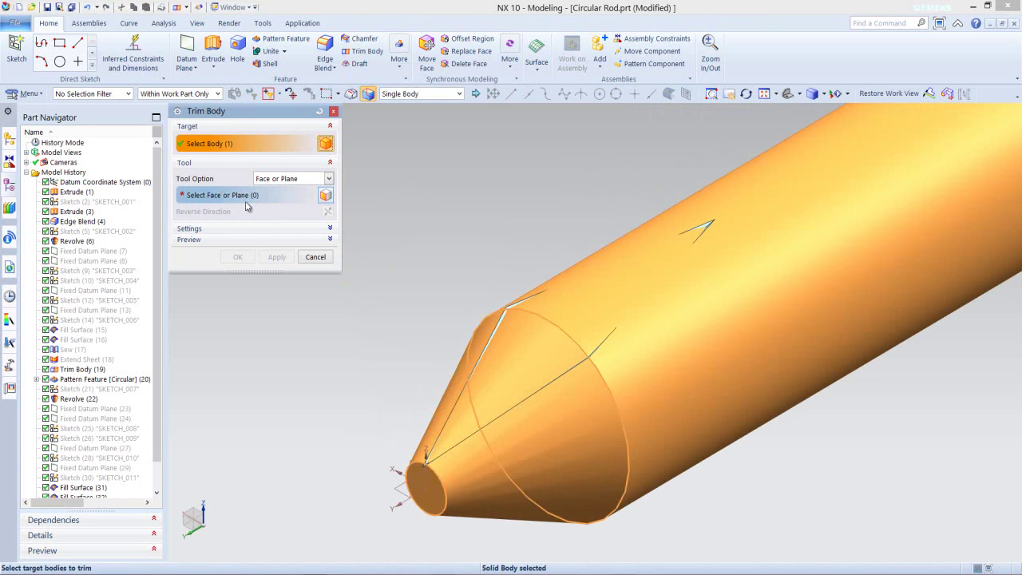
pyautogui.click(220, 199)
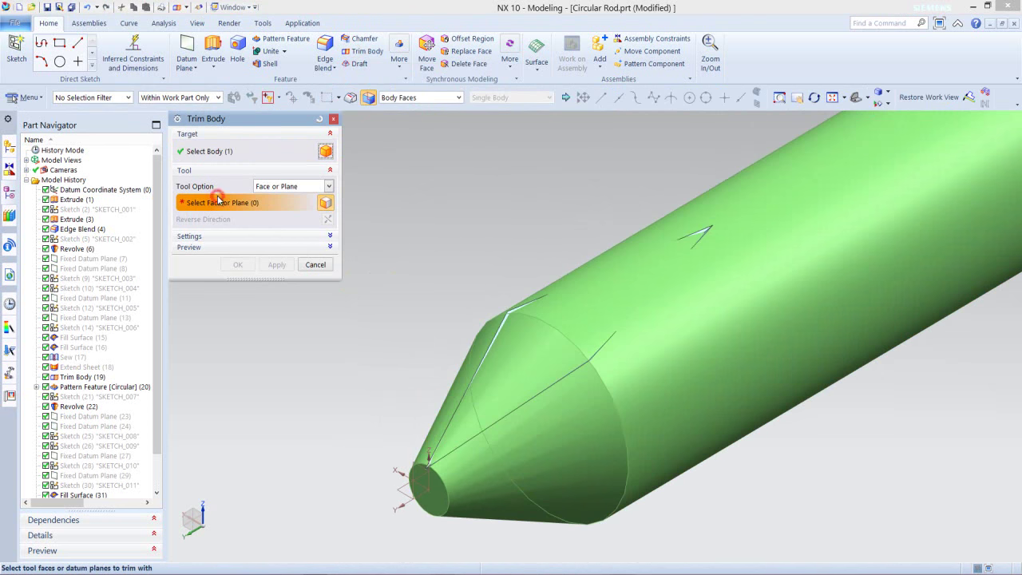
pyautogui.click(510, 340)
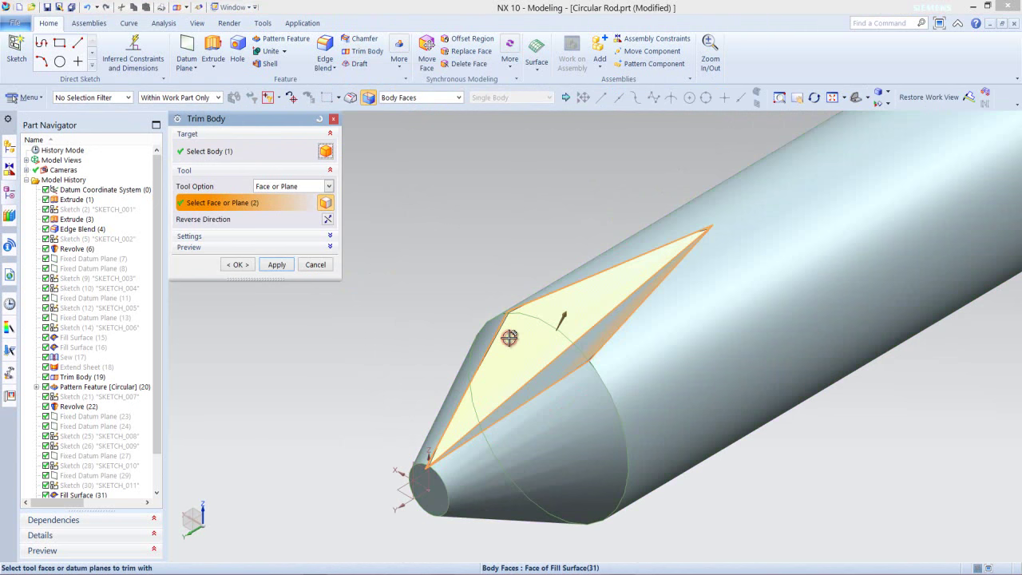
pyautogui.click(238, 264)
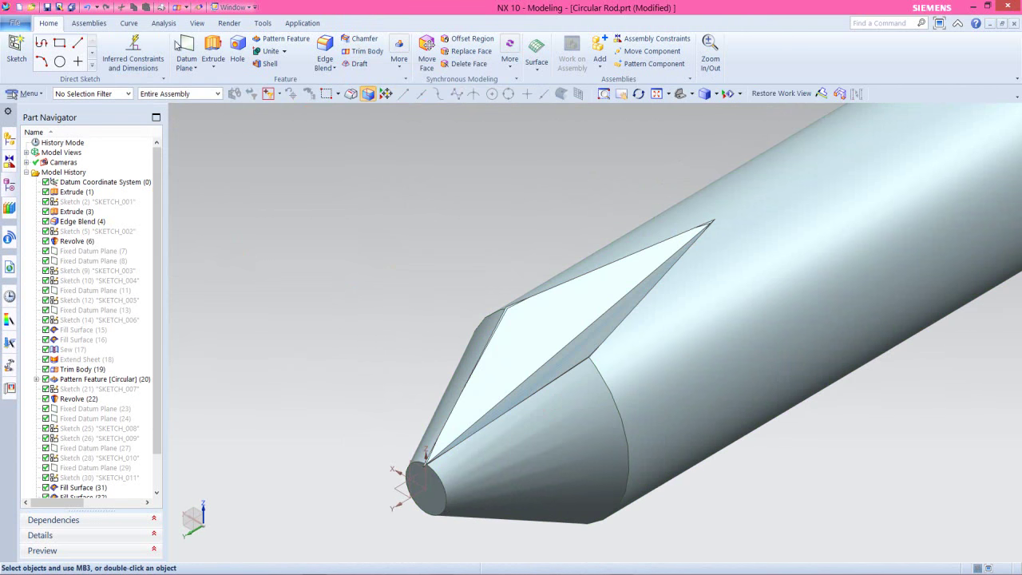
# - Hide all sheet bodies so only the trimmed rod stays displayed
pyautogui.click(196, 23)
pyautogui.click(172, 50)
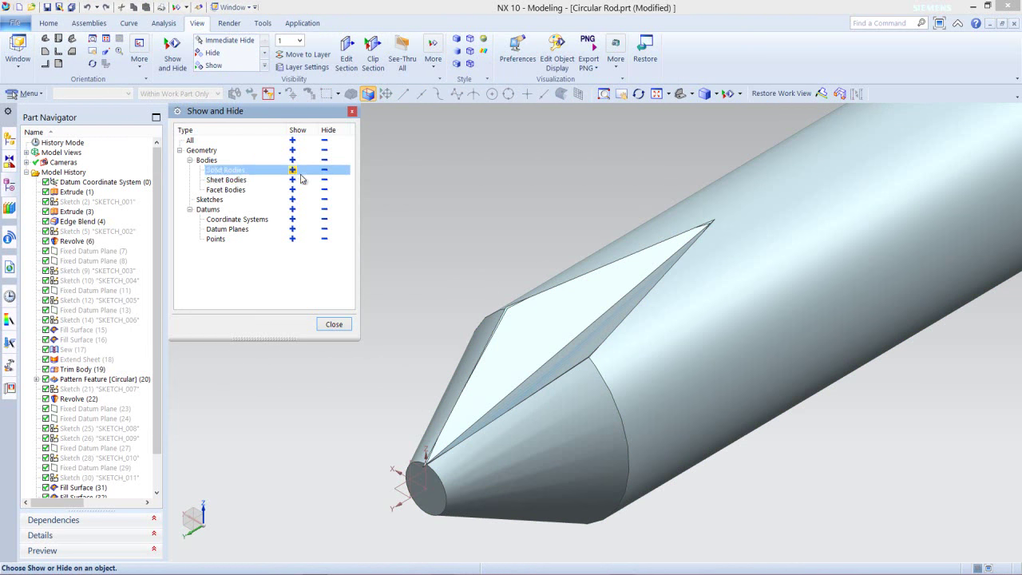
pyautogui.click(324, 180)
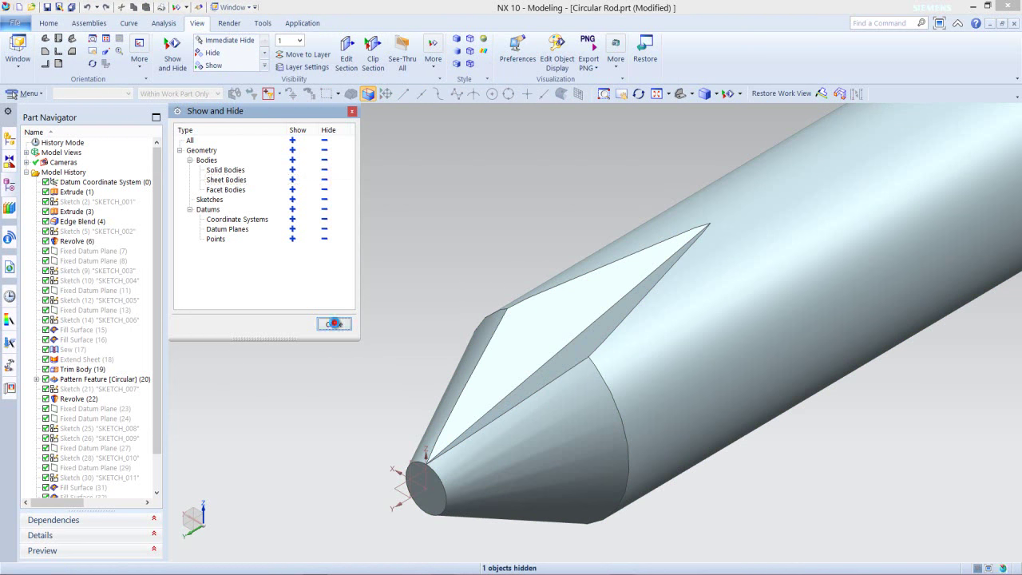
pyautogui.click(333, 323)
pyautogui.click(53, 24)
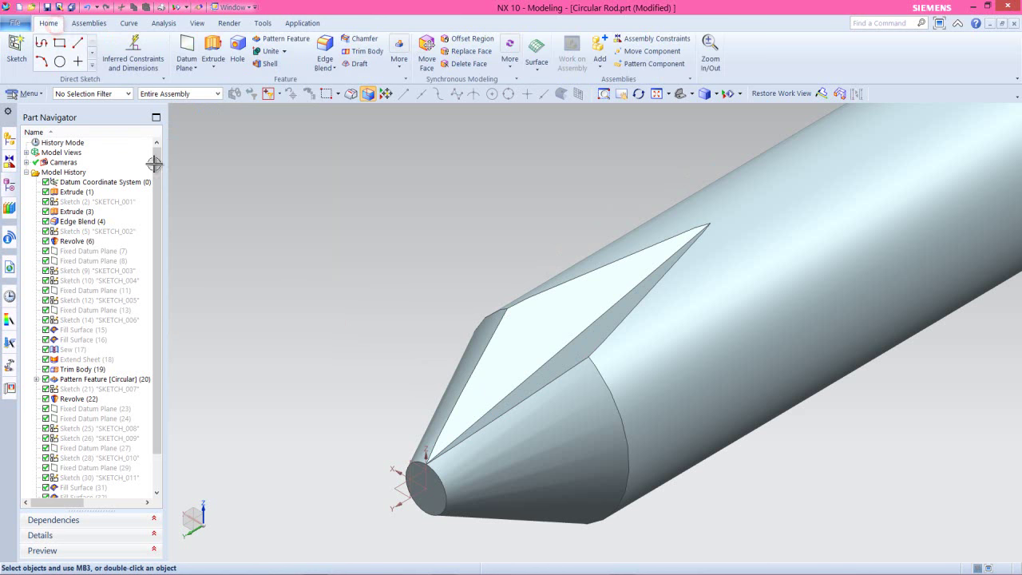
# - Pattern the notch trim feature circularly about the datum axis along the rod, with a count of 4 and a 360° span
pyautogui.click(292, 40)
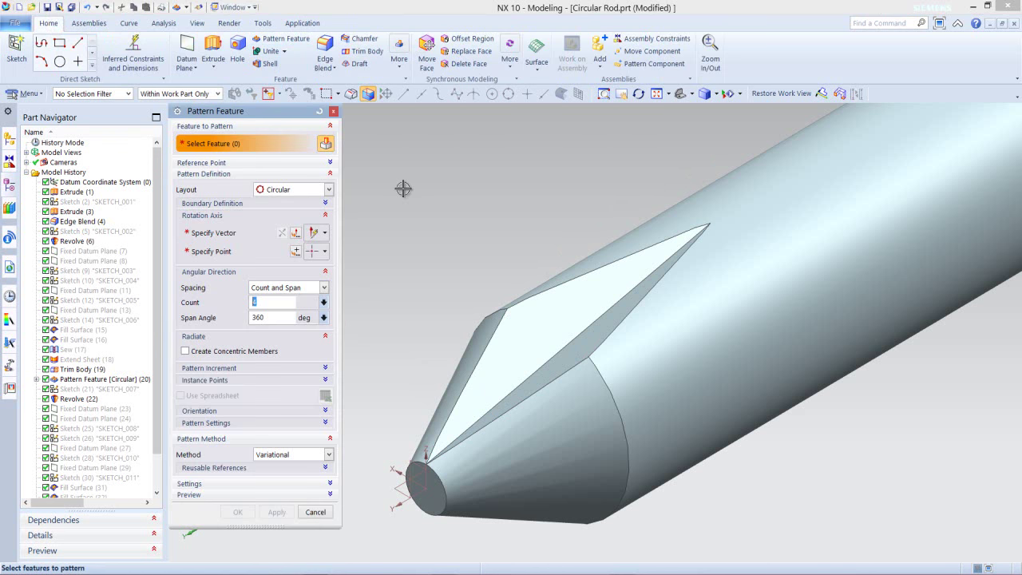
pyautogui.click(524, 336)
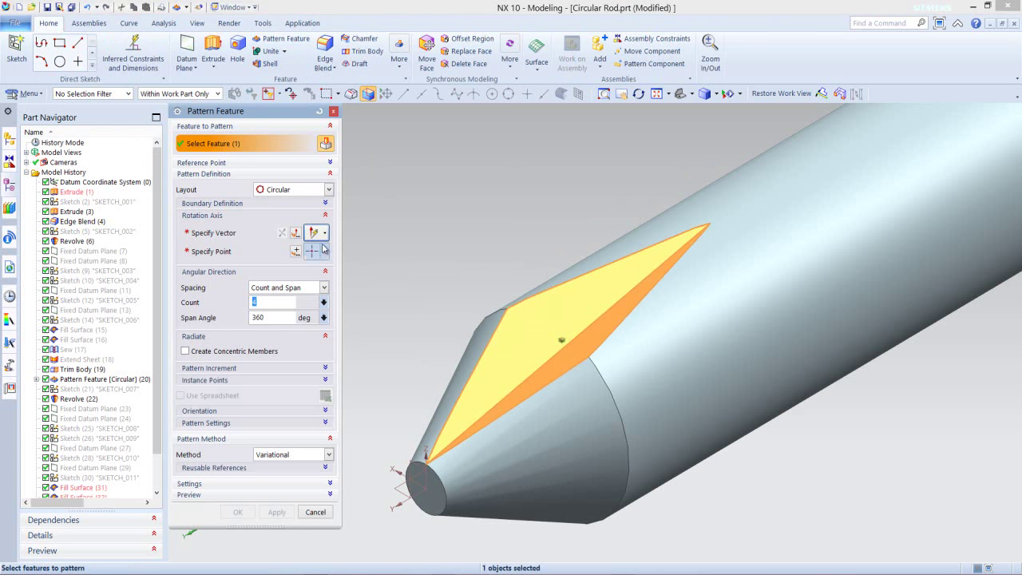
pyautogui.click(233, 232)
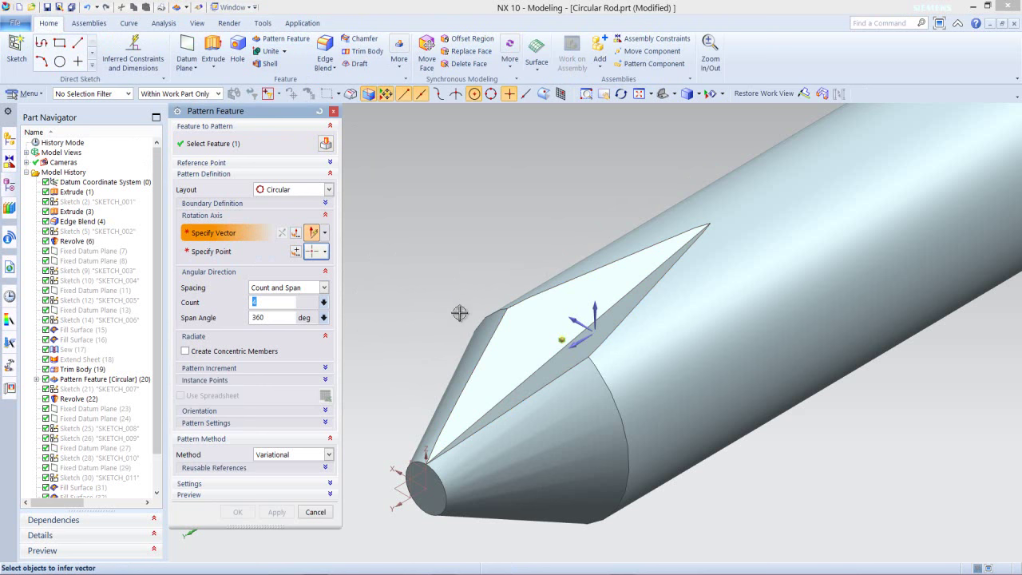
pyautogui.scroll(-3, 447, 335)
pyautogui.scroll(1, 440, 356)
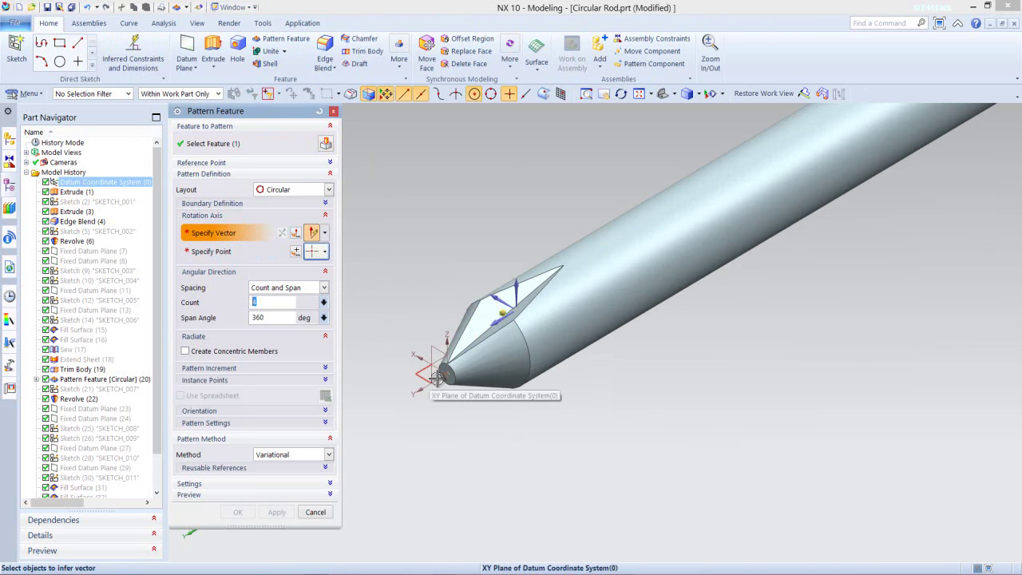
pyautogui.click(425, 388)
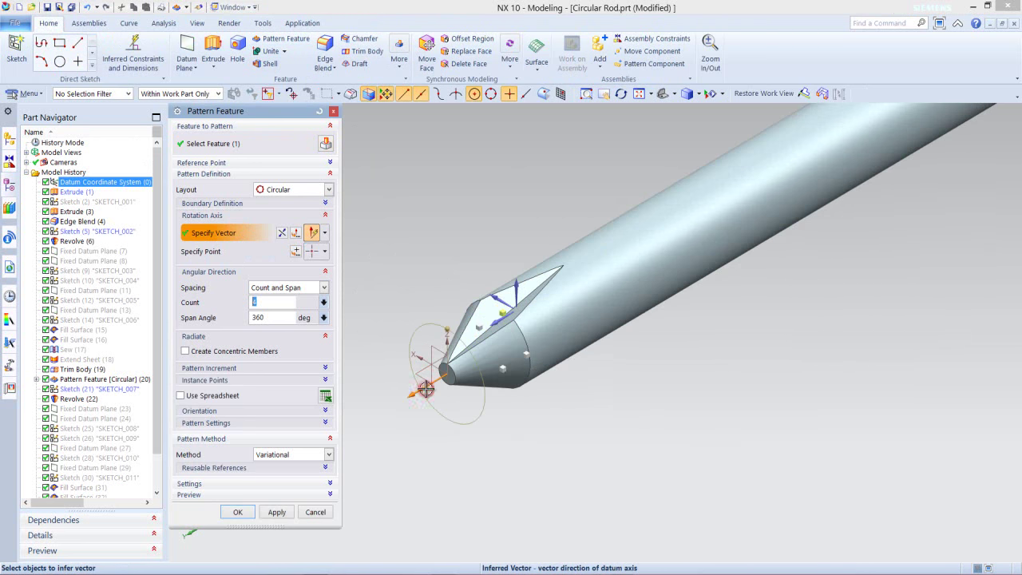
pyautogui.scroll(1, 420, 346)
pyautogui.scroll(1, 420, 346)
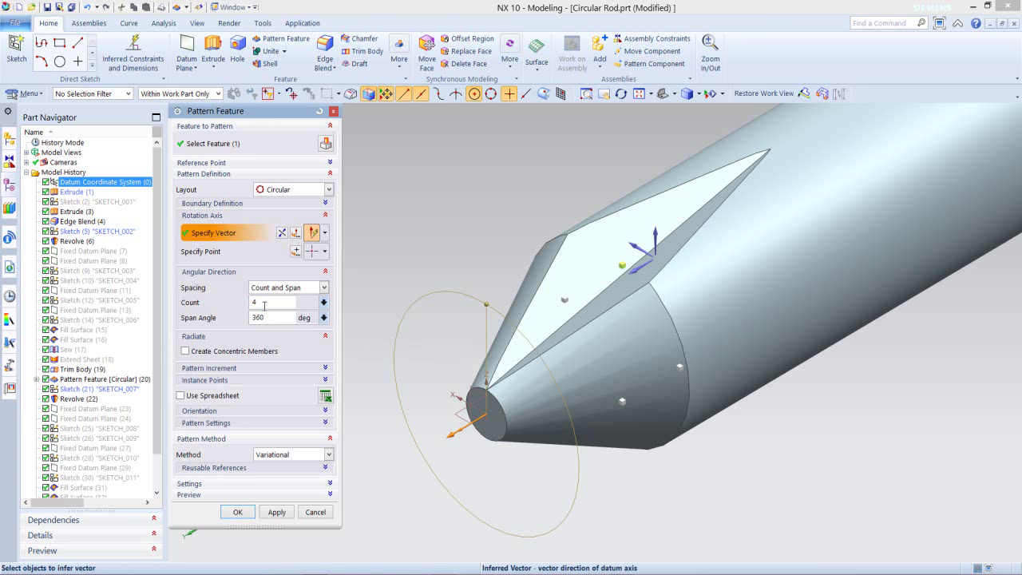
pyautogui.click(238, 512)
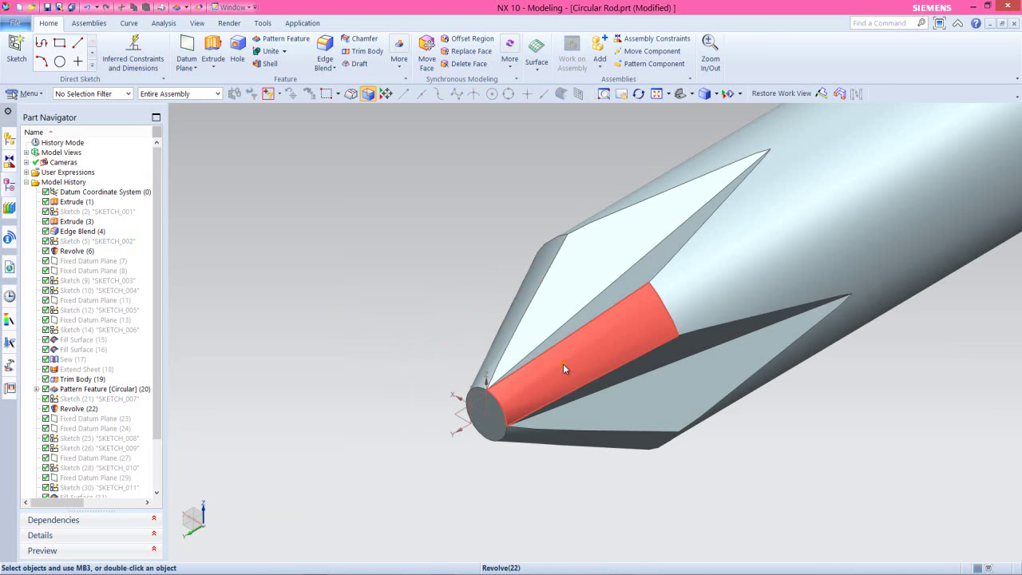
# - Check the patterned notches on the tip and save the part file
pyautogui.moveTo(563, 363); pyautogui.dragTo(624, 331, button='middle')
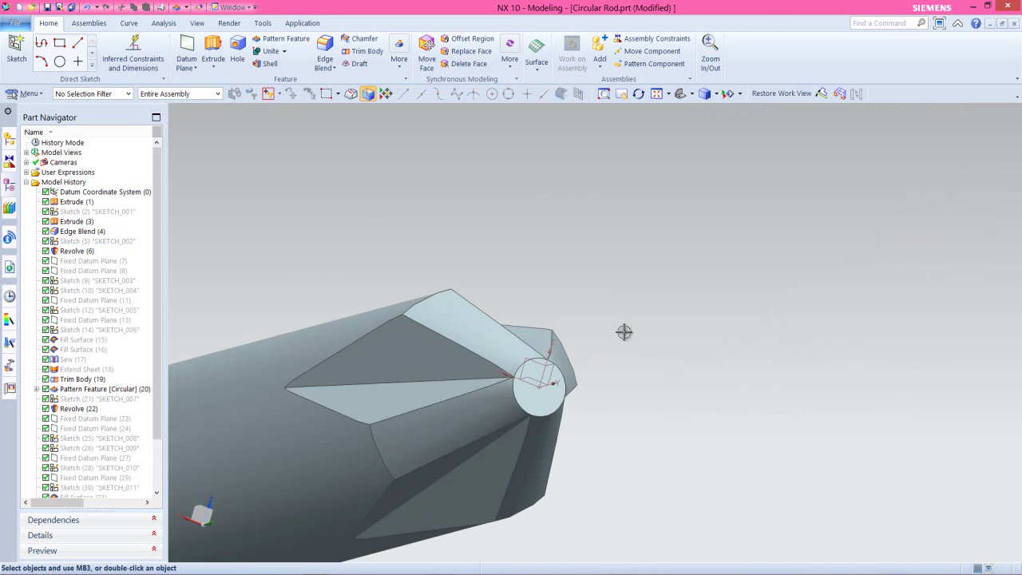
pyautogui.click(693, 94)
pyautogui.click(715, 110)
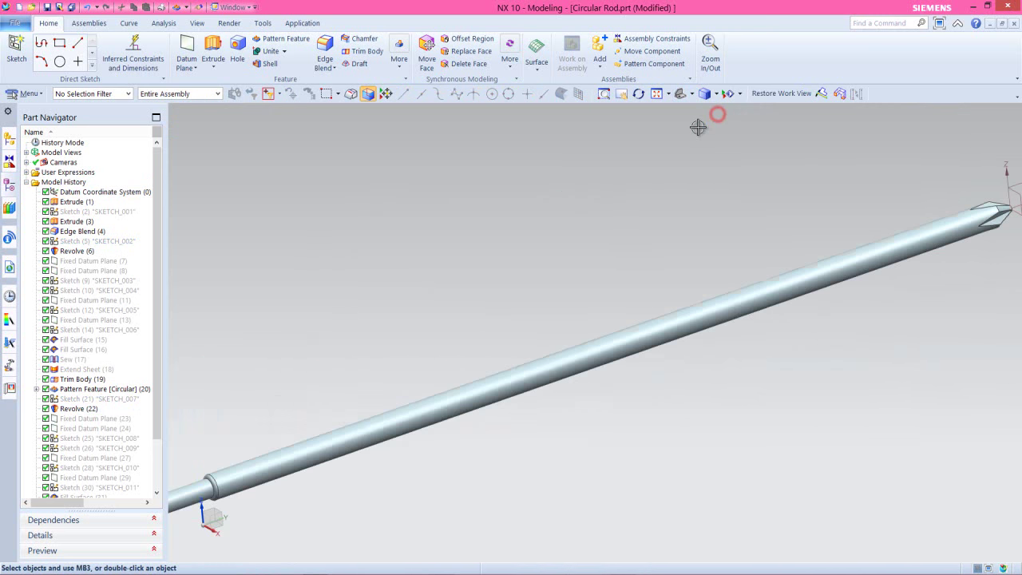
pyautogui.click(48, 7)
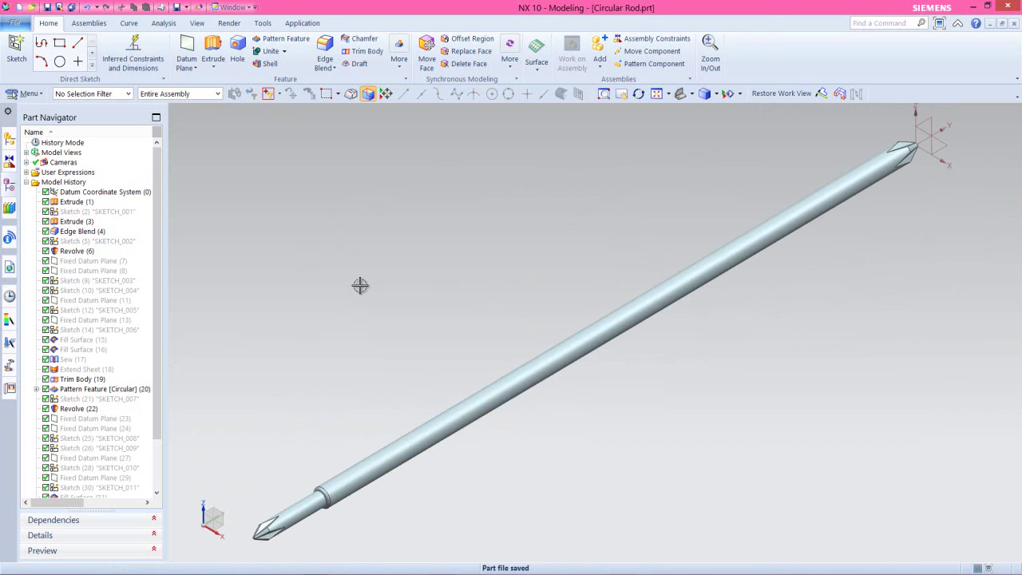
pyautogui.rightClick(364, 287)
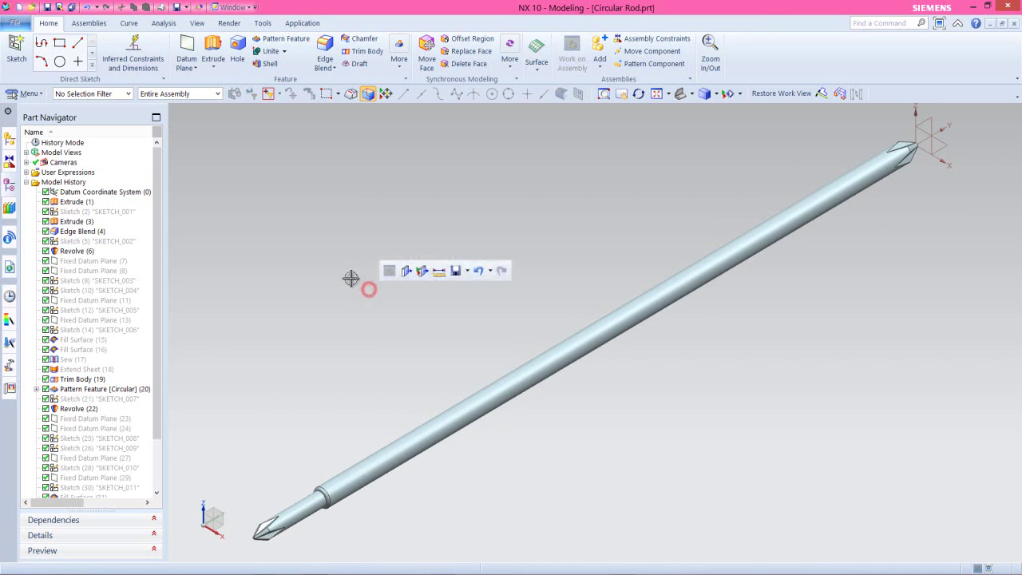
# - Create a datum plane offset 1.5 in from the flat end face of the notched tip, in the reversed direction into the rod
pyautogui.click(186, 49)
pyautogui.scroll(-2, 491, 292)
pyautogui.scroll(5, 387, 413)
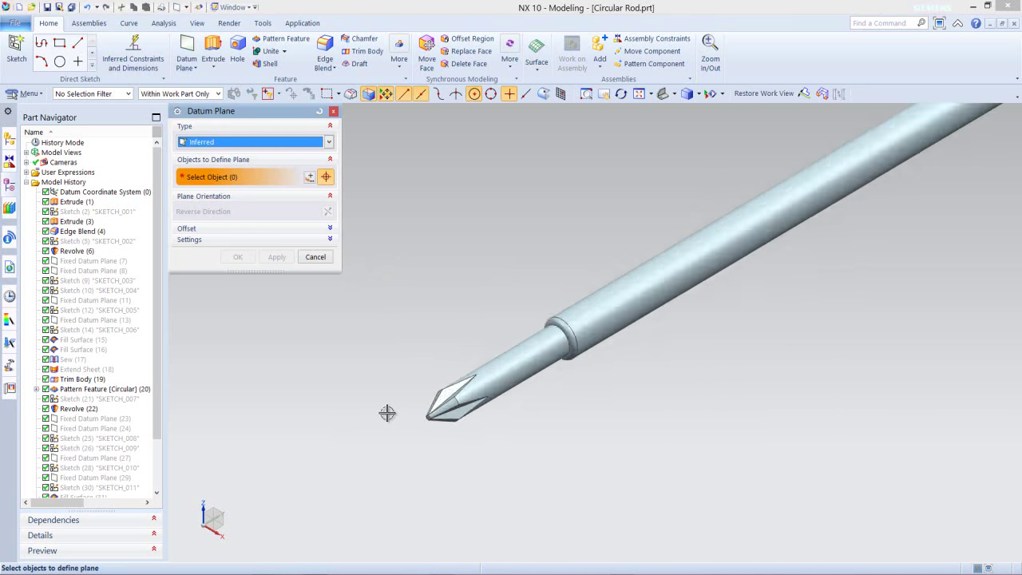
pyautogui.scroll(3, 399, 416)
pyautogui.click(507, 419)
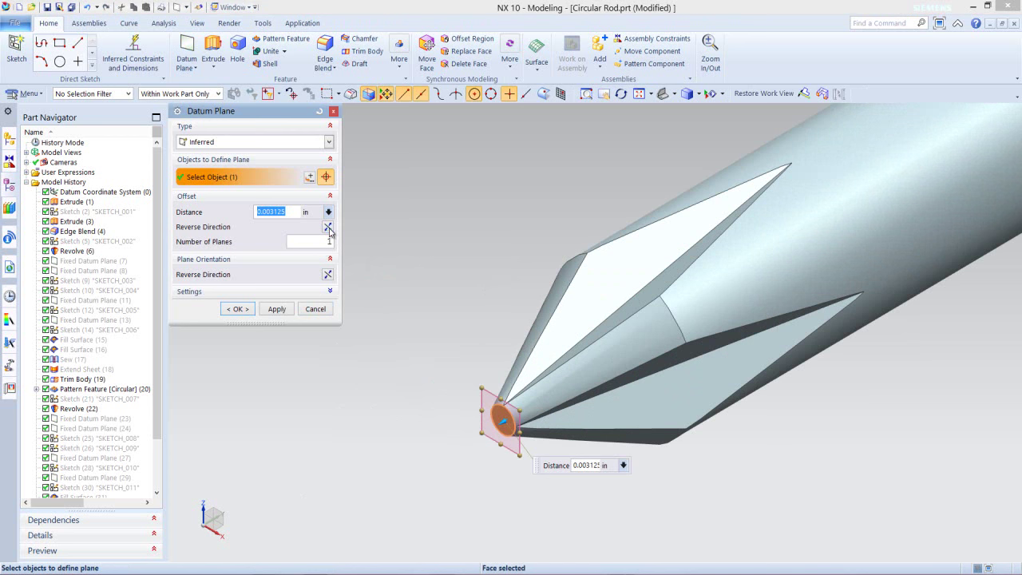
pyautogui.click(327, 227)
pyautogui.click(282, 212)
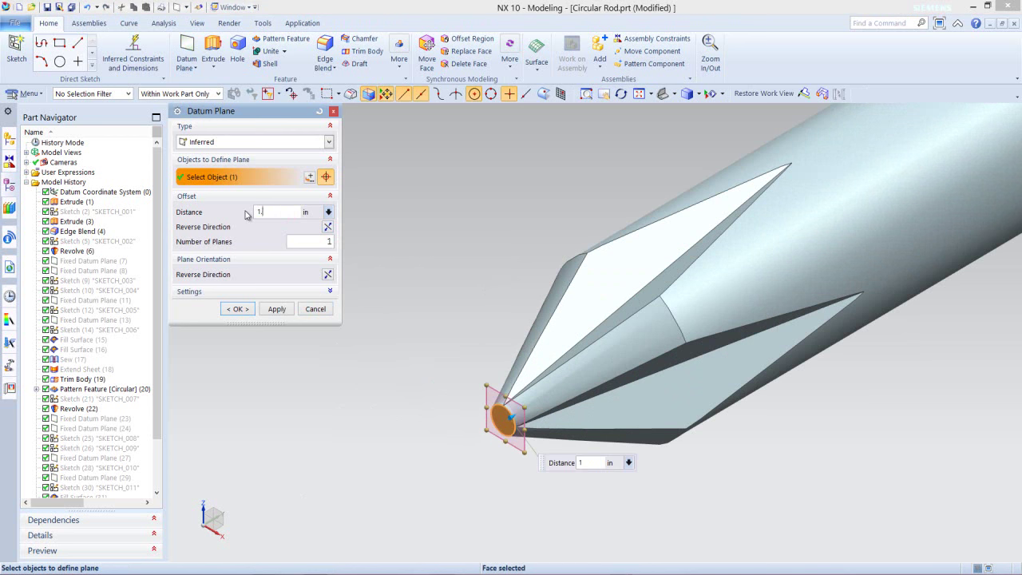
pyautogui.scroll(-5, 407, 424)
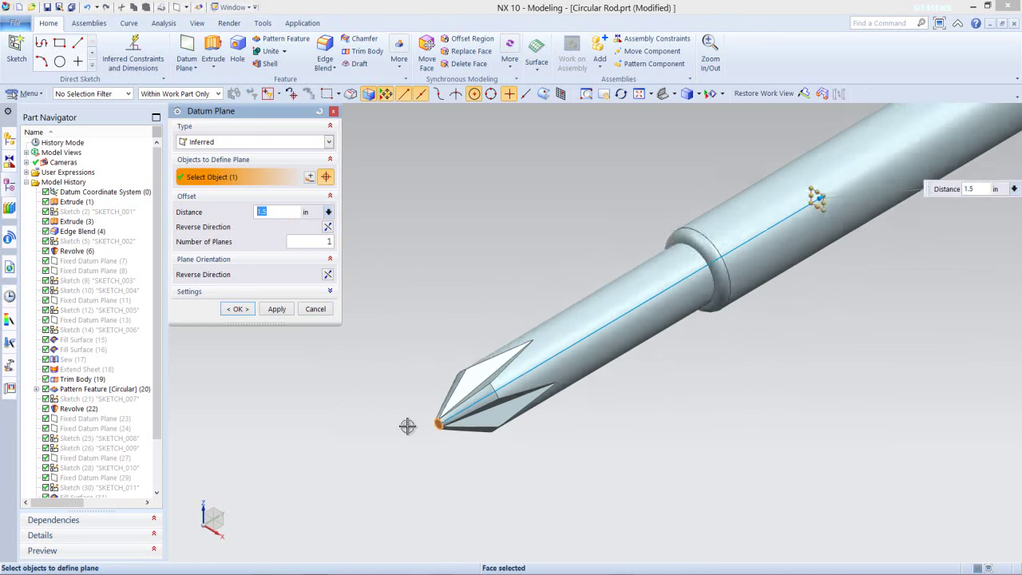
pyautogui.click(238, 309)
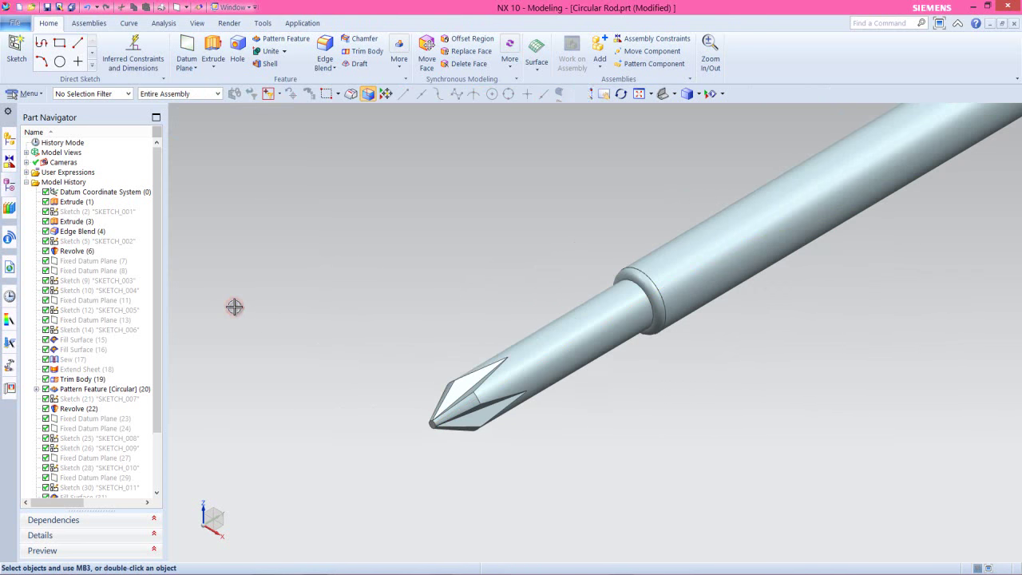
# - Select the new 1.5 in offset datum plane in the model history and open its list of available commands
pyautogui.scroll(-3, 159, 413)
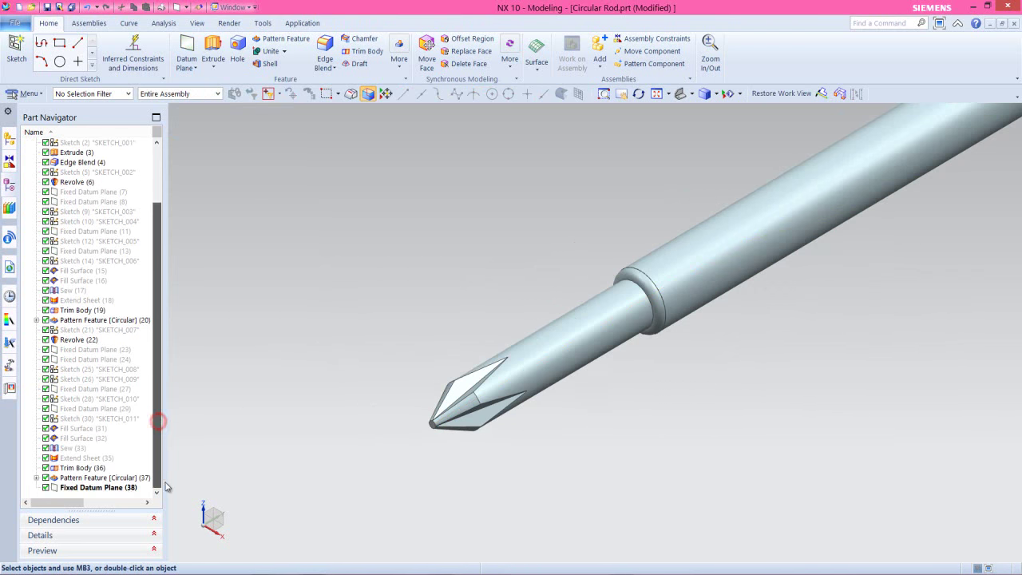
pyautogui.click(116, 487)
pyautogui.rightClick(116, 489)
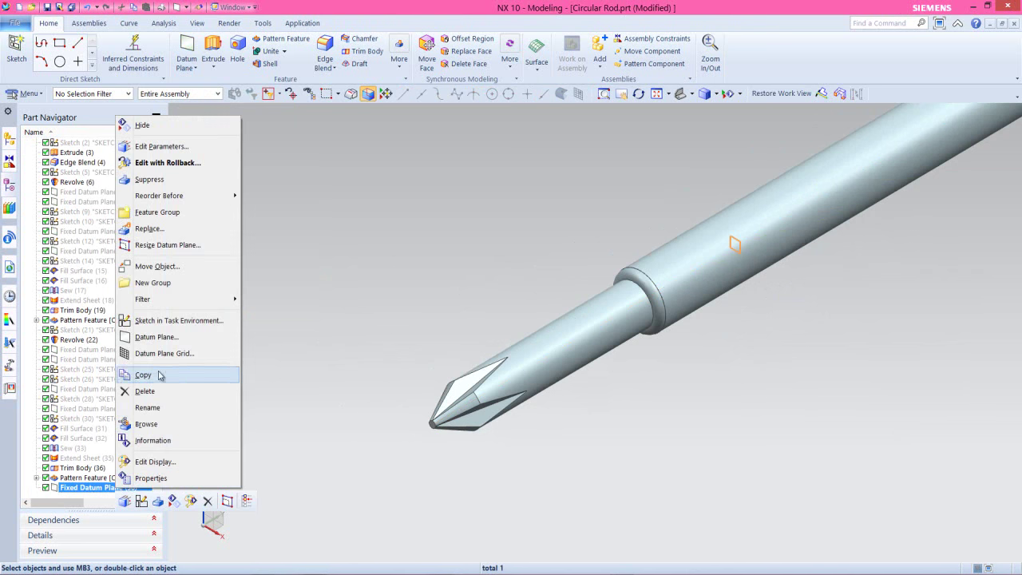
# - Resize the last fixed datum plane so it extends beyond the rod's circumference on all sides
pyautogui.click(167, 244)
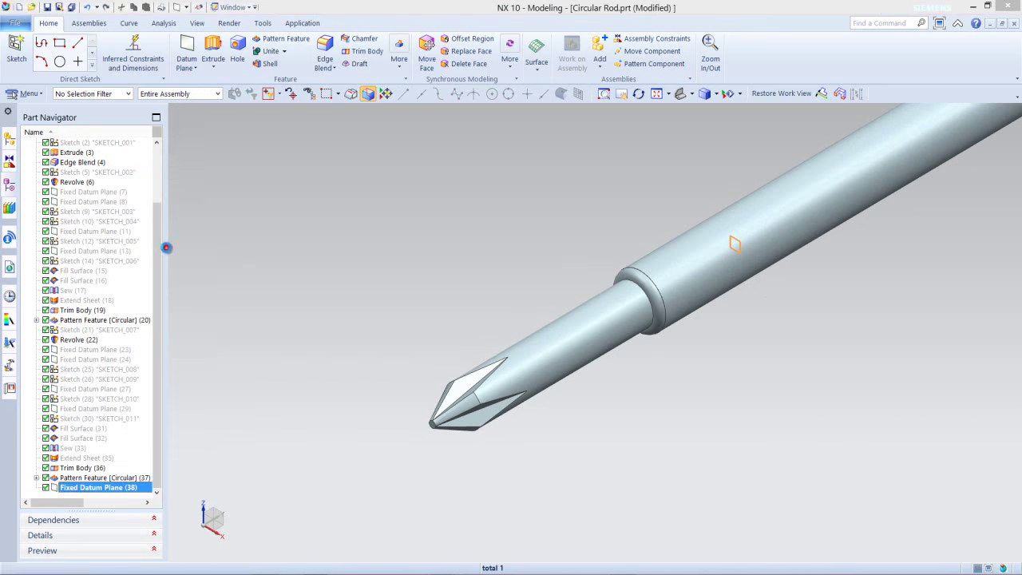
pyautogui.moveTo(719, 233); pyautogui.dragTo(680, 194)
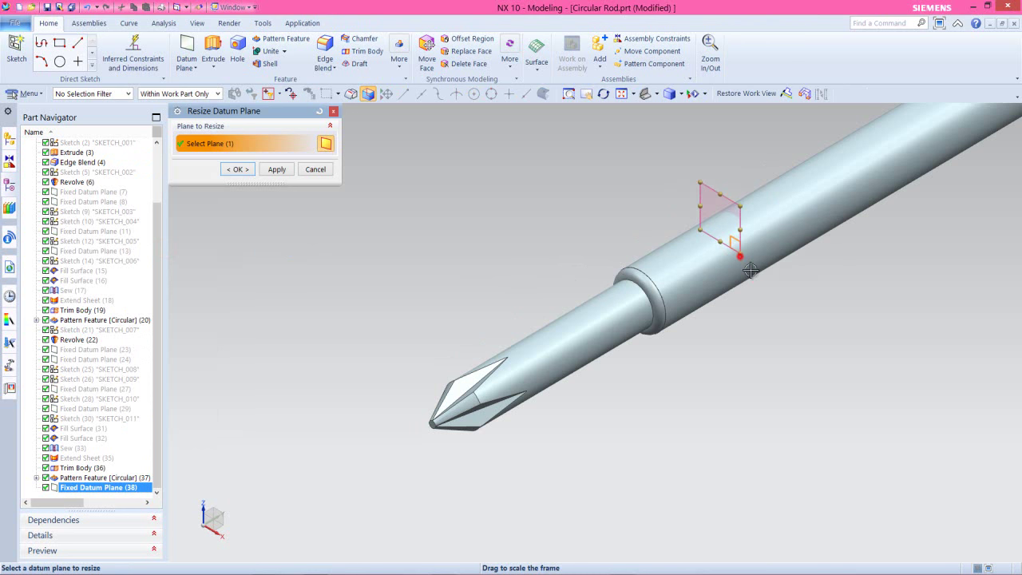
pyautogui.moveTo(750, 271); pyautogui.dragTo(783, 330)
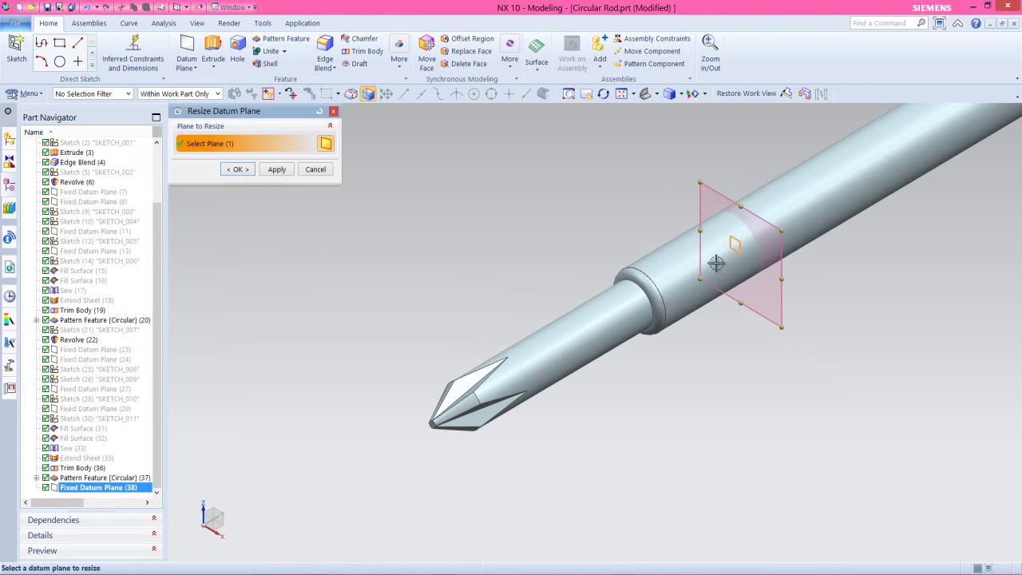
pyautogui.moveTo(677, 223); pyautogui.dragTo(651, 225)
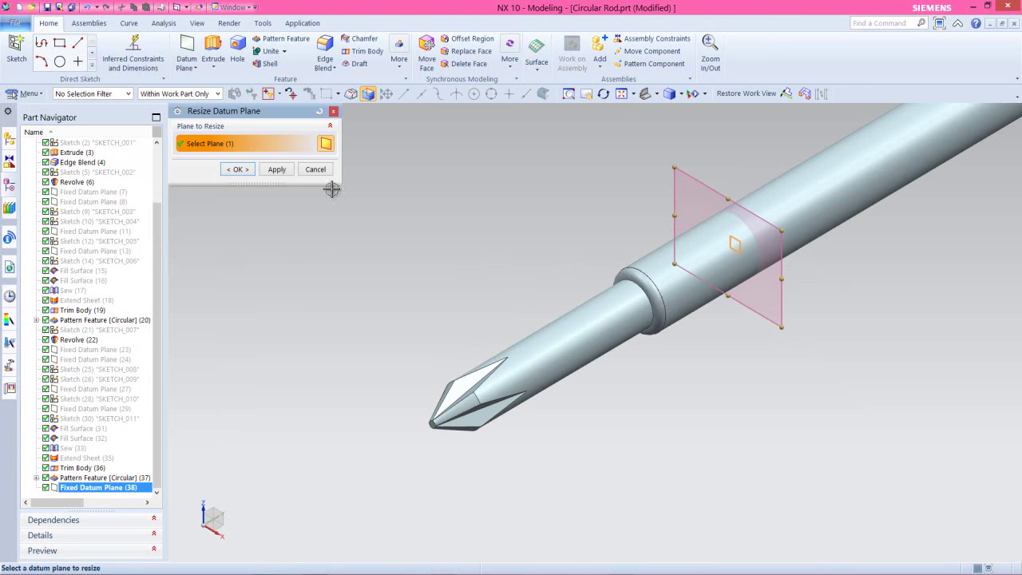
pyautogui.click(239, 170)
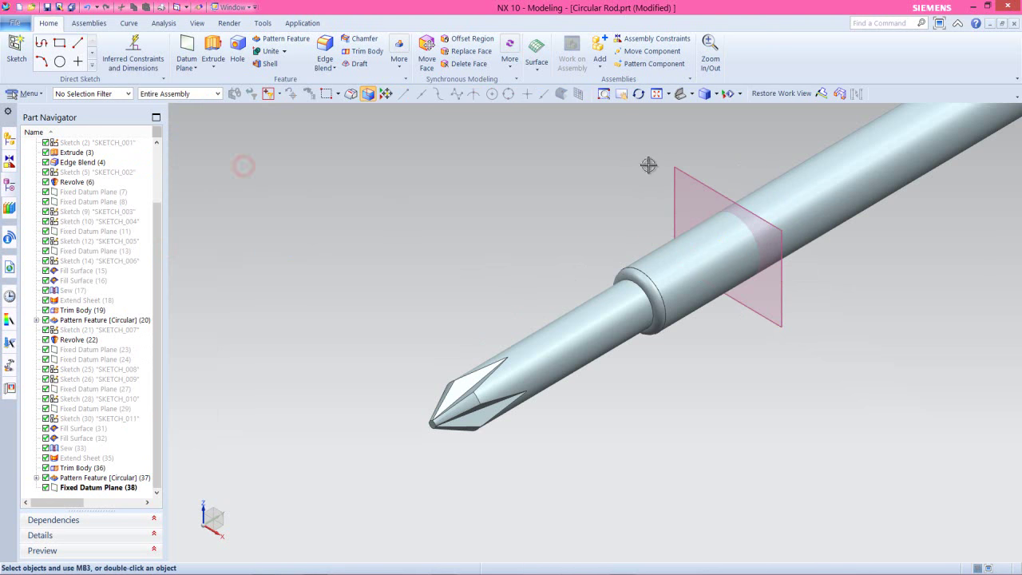
# - Create a new sketch on the resized datum plane across the rod
pyautogui.click(676, 166)
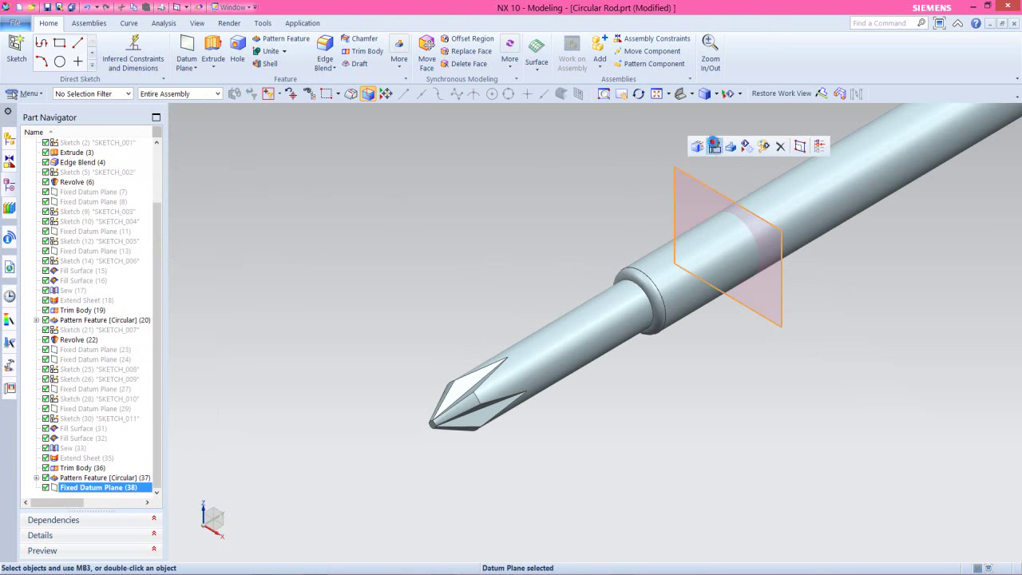
pyautogui.click(712, 143)
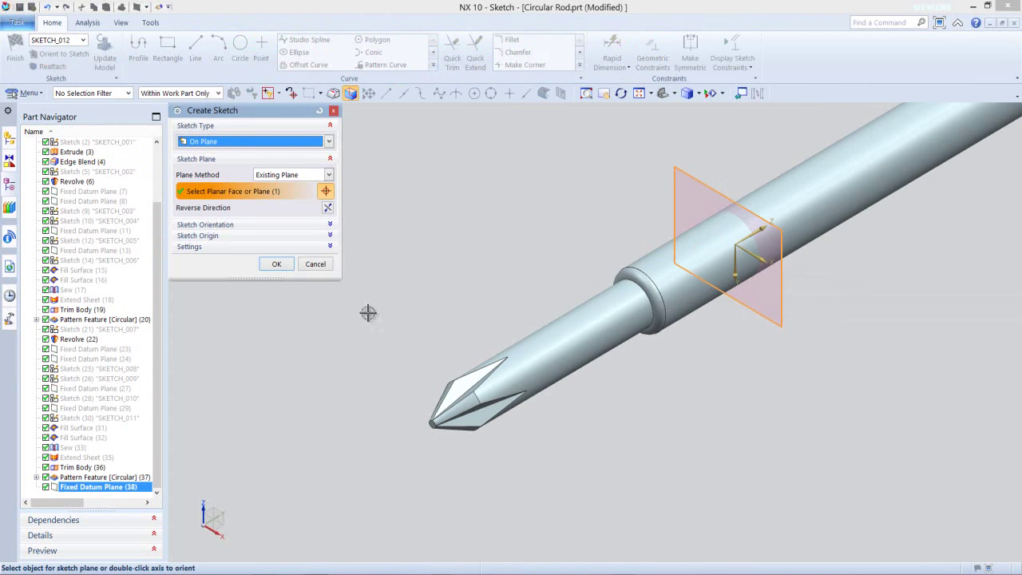
pyautogui.click(276, 265)
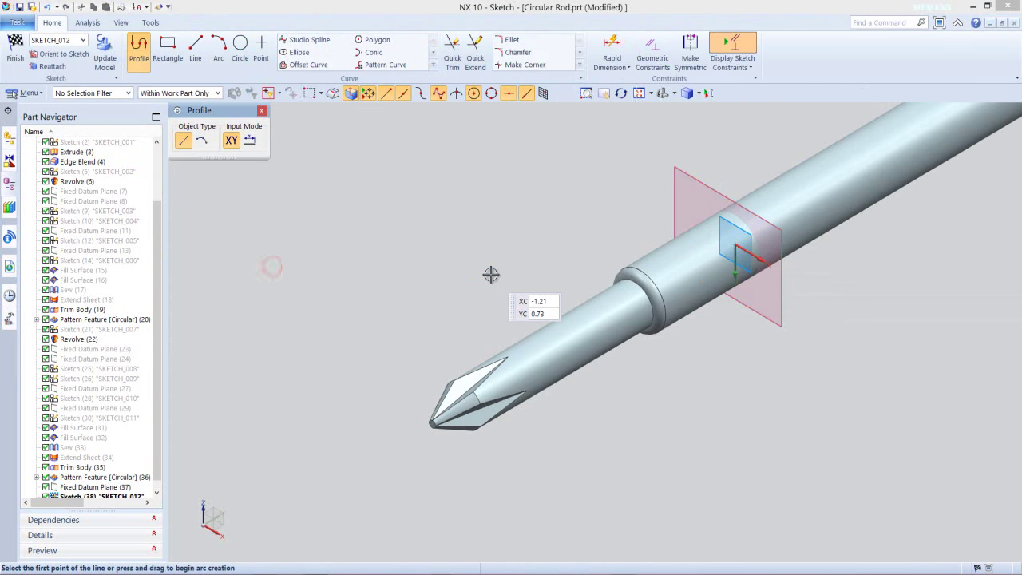
# - Add an intersection curve where the rod's body faces cross the sketch plane
pyautogui.click(433, 65)
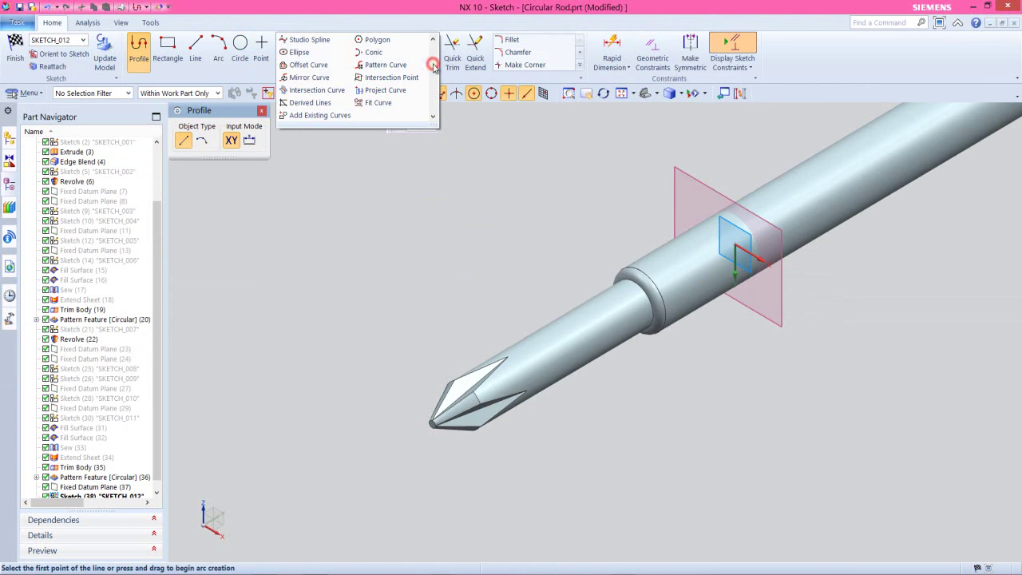
pyautogui.click(317, 89)
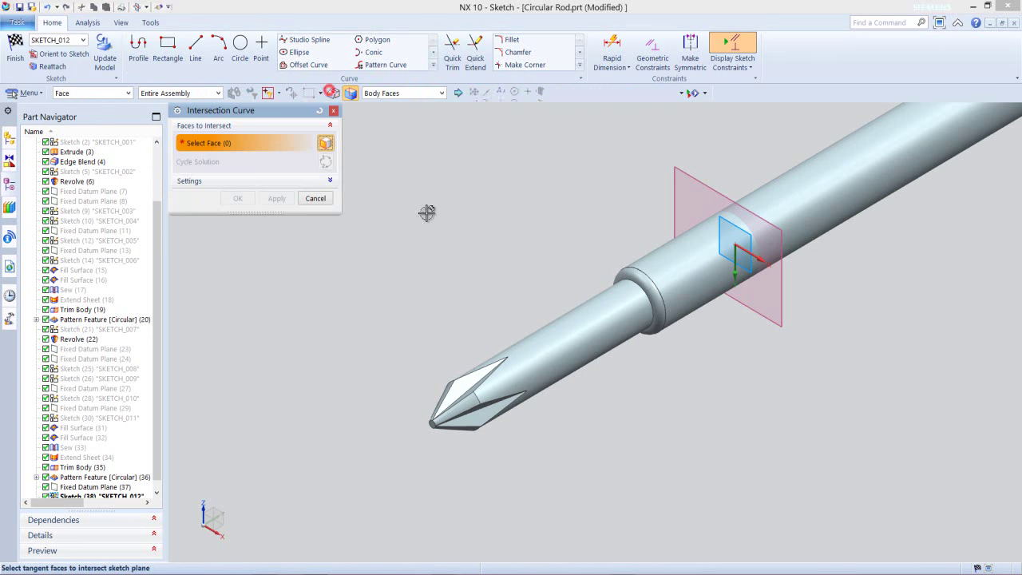
pyautogui.click(691, 285)
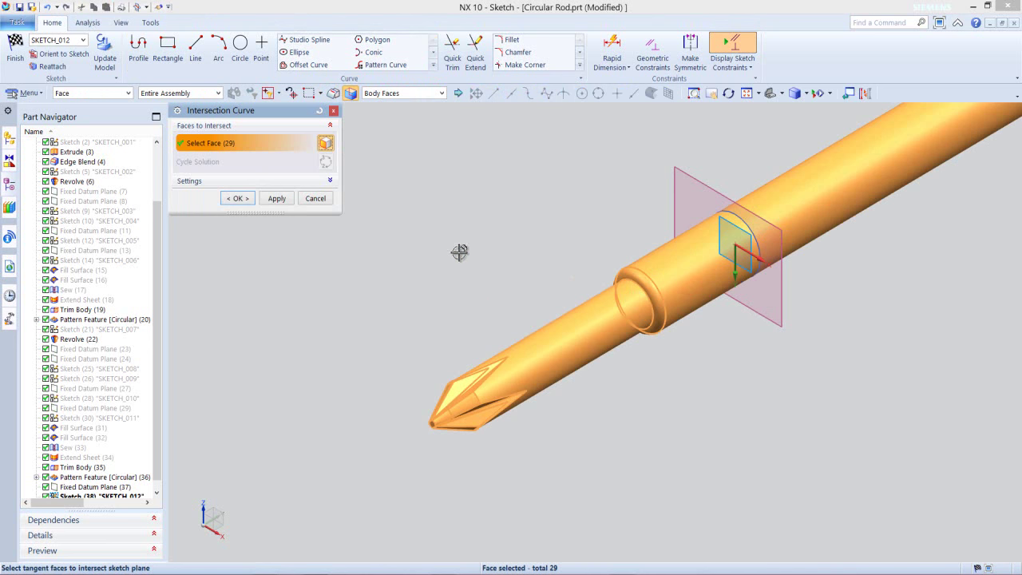
pyautogui.click(237, 199)
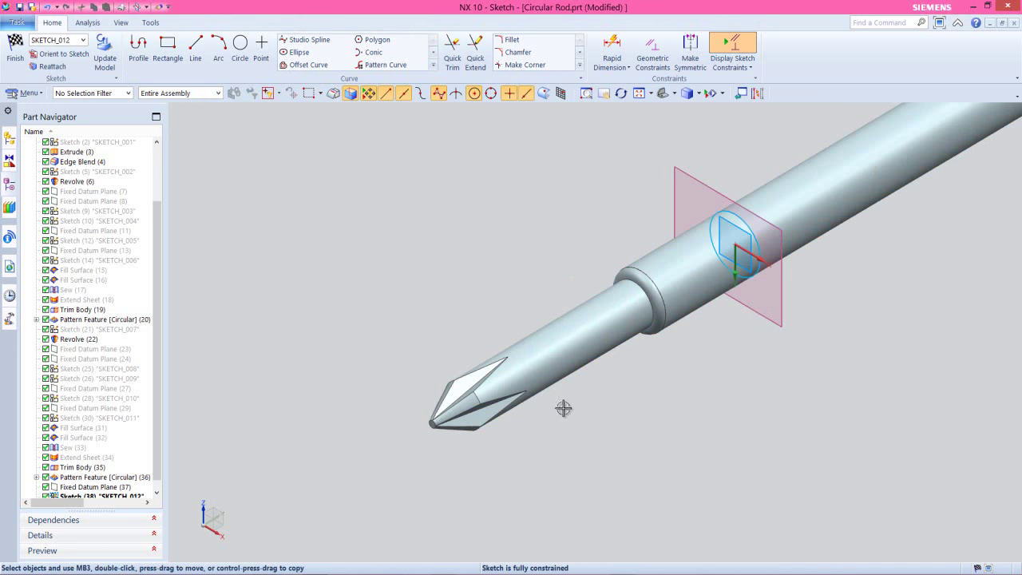
# - View the sketch plane straight on and convert the circular intersection curve to a reference curve
pyautogui.moveTo(564, 408); pyautogui.dragTo(600, 392, button='middle')
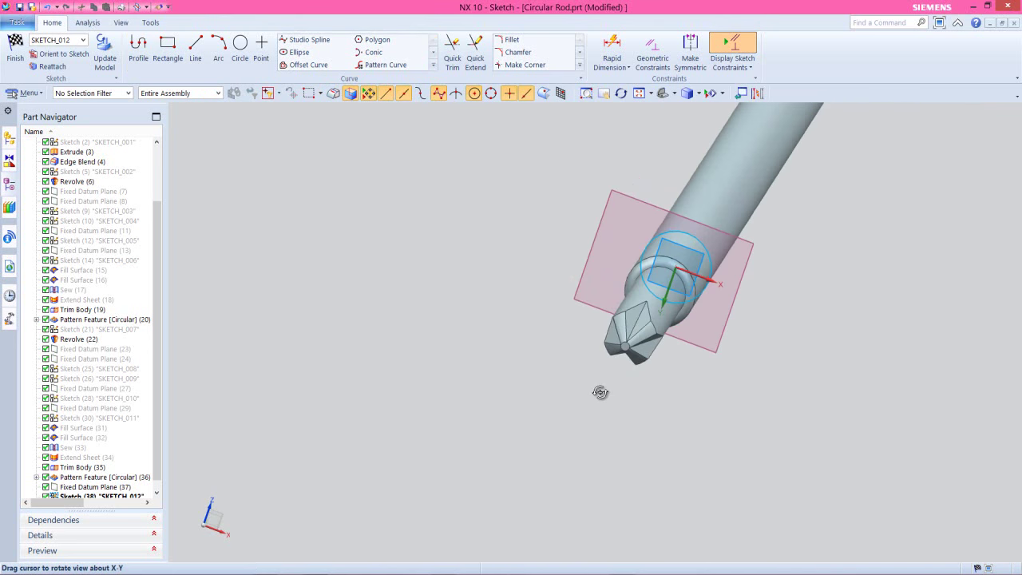
pyautogui.rightClick(478, 274)
pyautogui.click(477, 274)
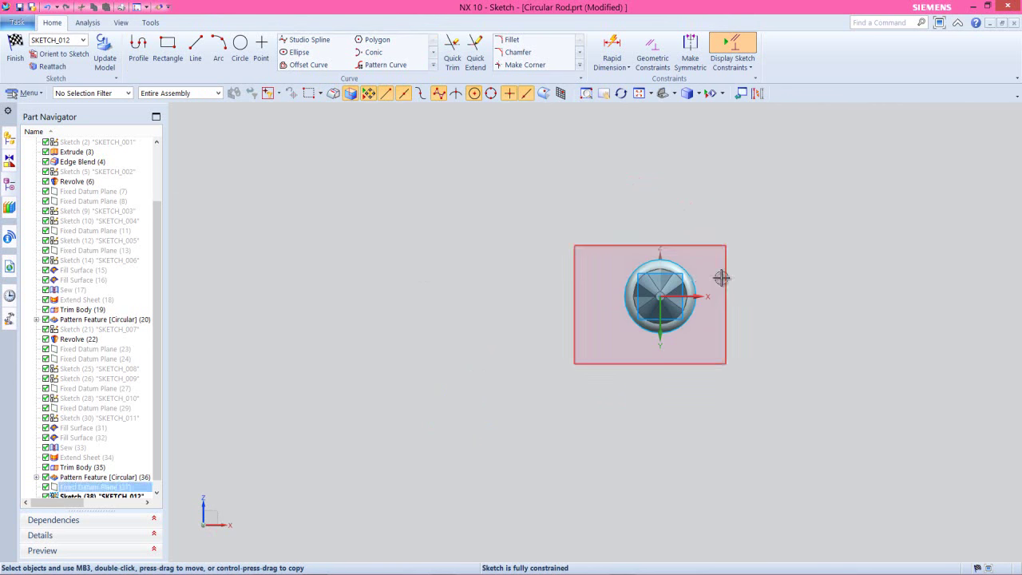
pyautogui.scroll(2, 711, 279)
pyautogui.scroll(2, 704, 285)
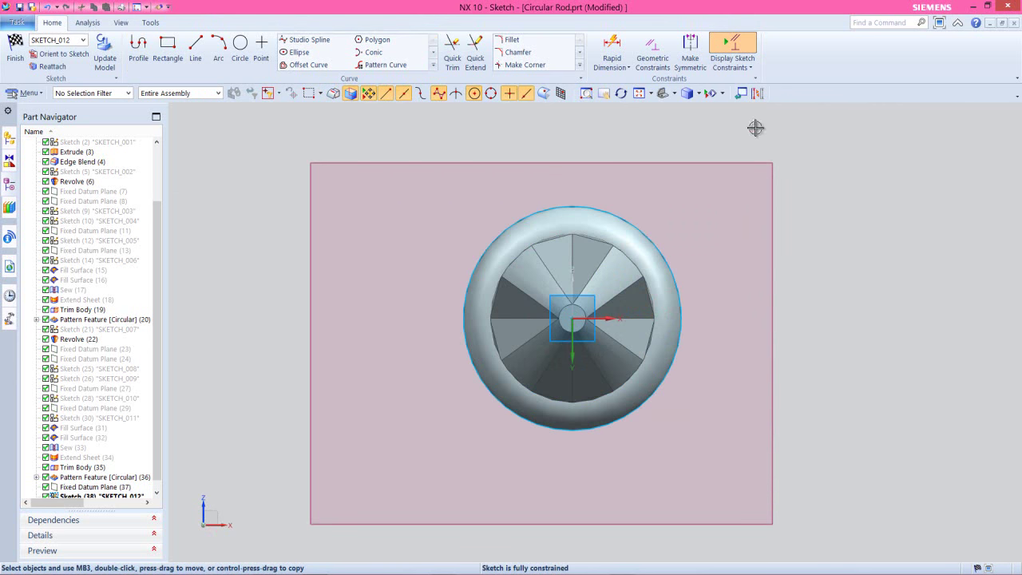
pyautogui.click(757, 93)
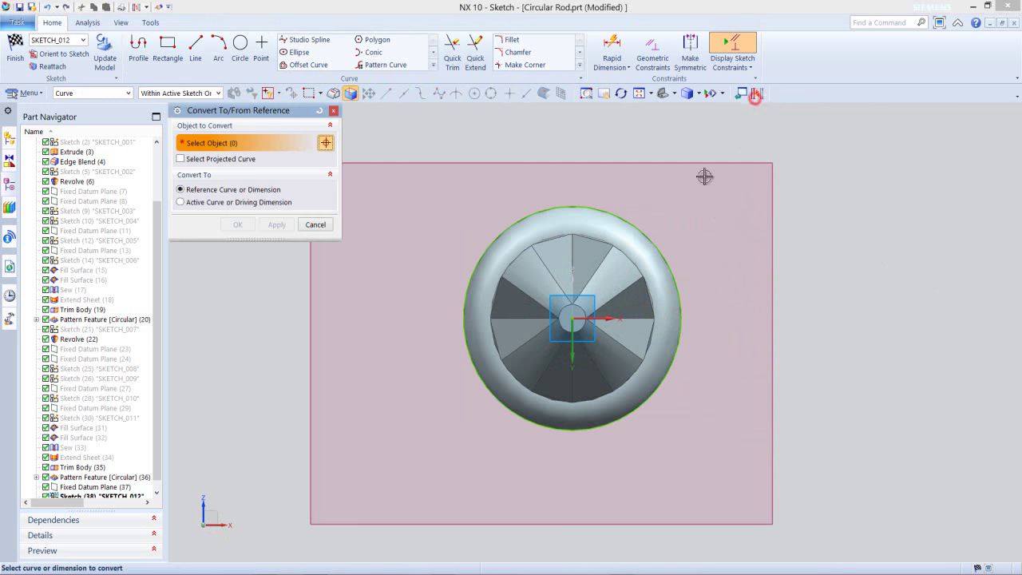
pyautogui.click(646, 231)
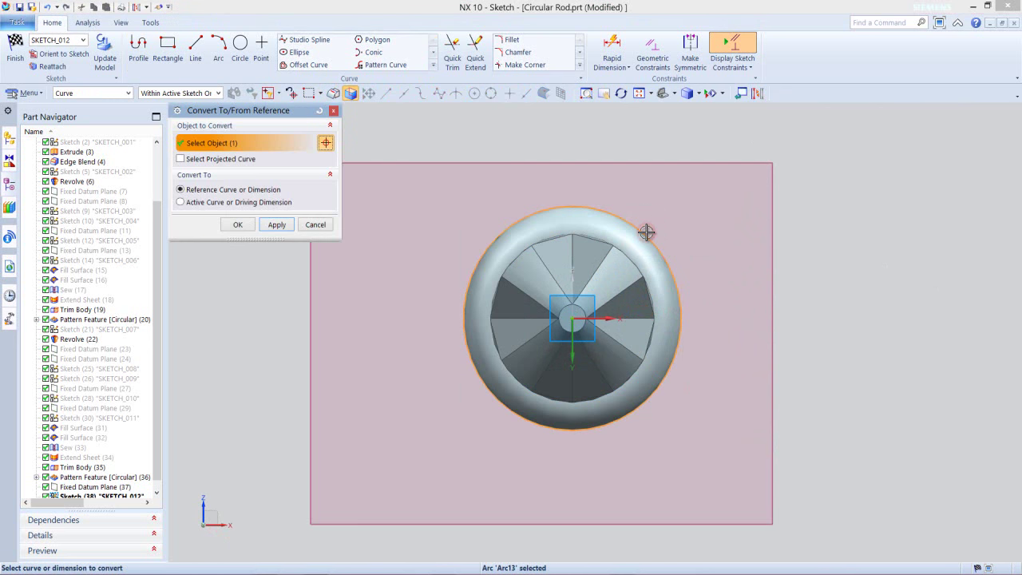
pyautogui.click(239, 224)
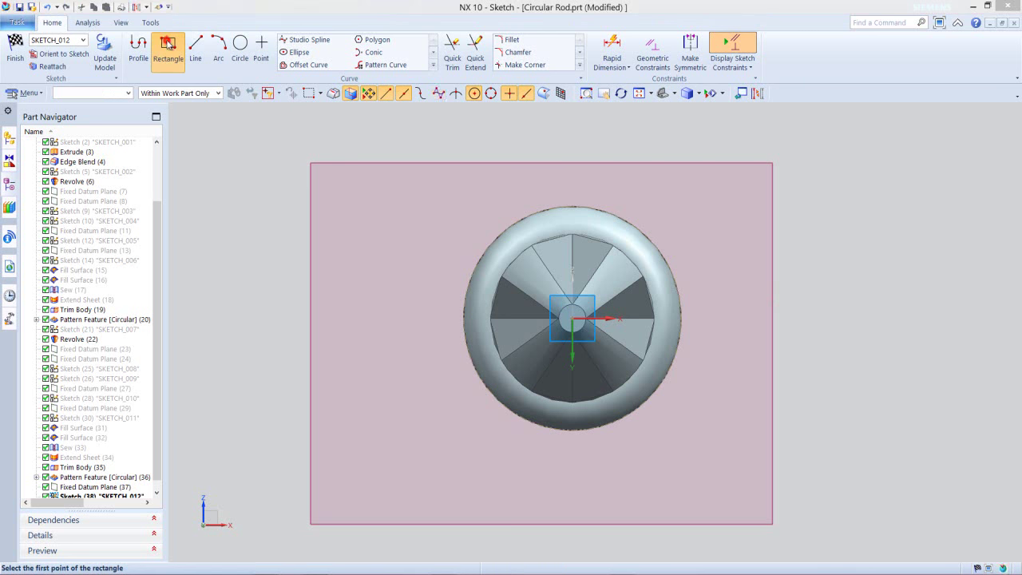
# - Sketch a small rectangle about 0.05 by 0.04 in just outside the reference circle, across the horizontal axis on its positive X side
pyautogui.click(167, 46)
pyautogui.click(697, 297)
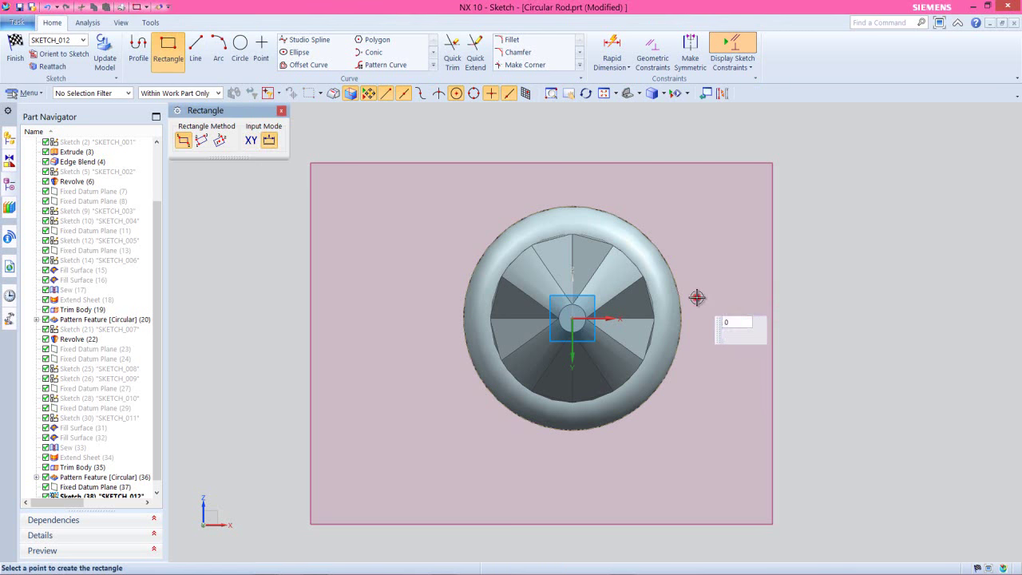
pyautogui.click(741, 331)
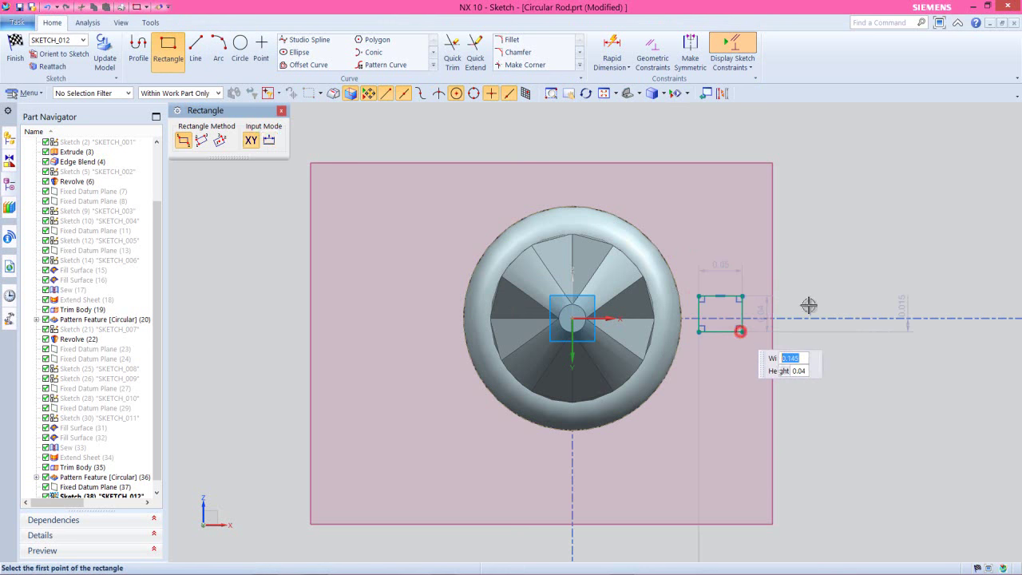
pyautogui.press('Escape')
# - Set the rectangle's height to 0.03125 in and its width to 0.03223 in
pyautogui.scroll(3, 725, 319)
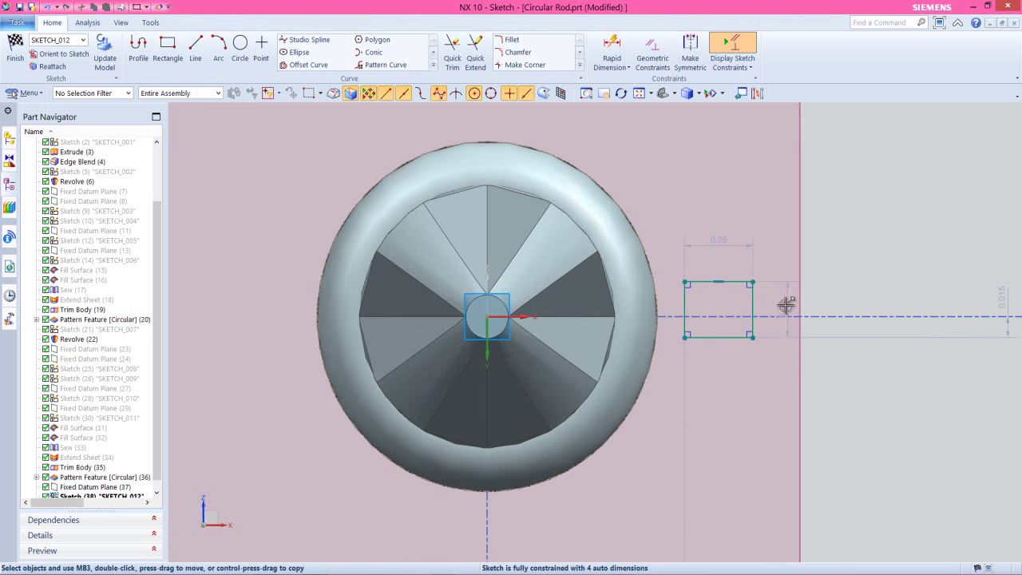
pyautogui.doubleClick(784, 304)
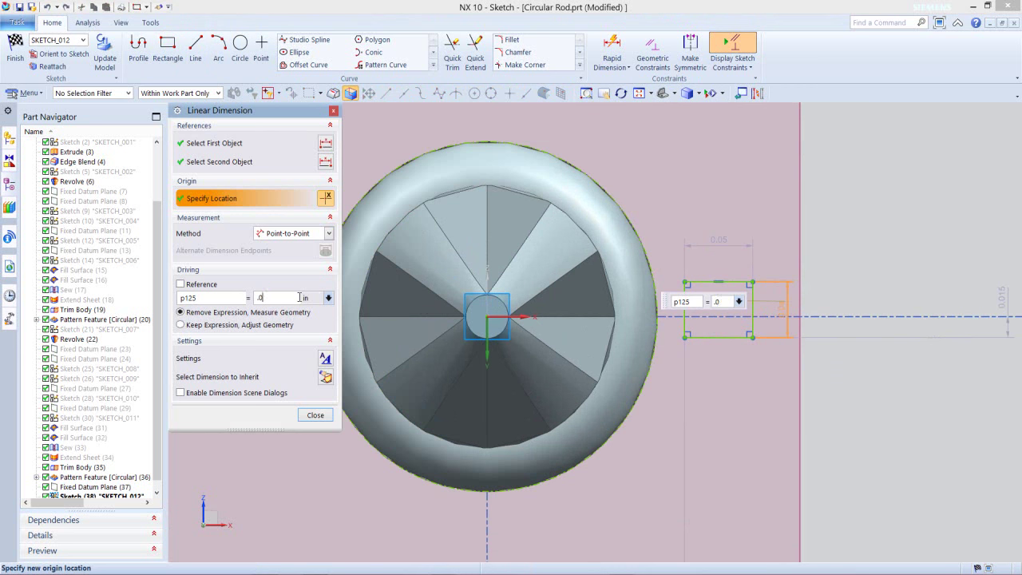
pyautogui.press('Return')
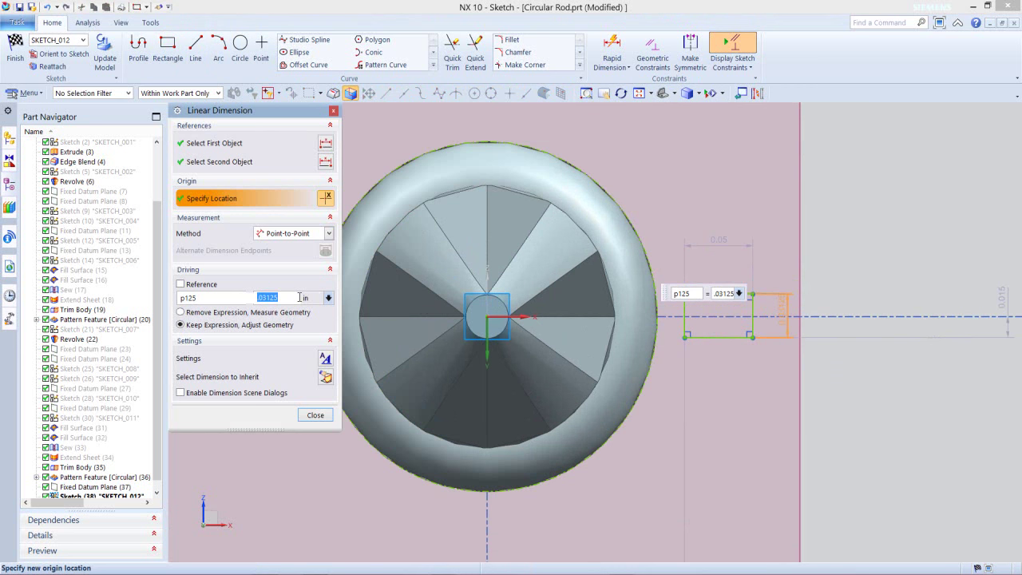
pyautogui.click(316, 415)
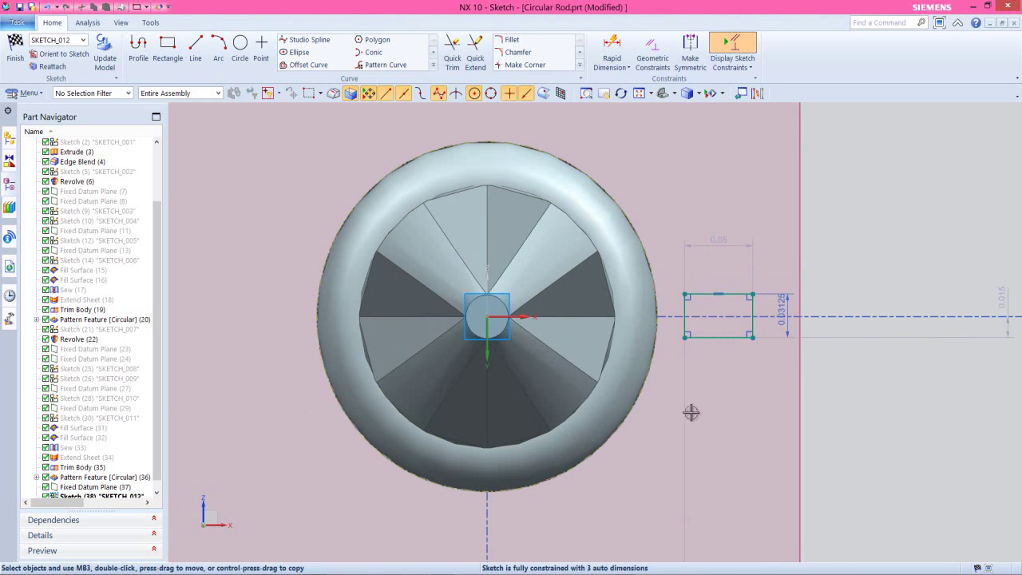
pyautogui.click(718, 238)
pyautogui.doubleClick(718, 241)
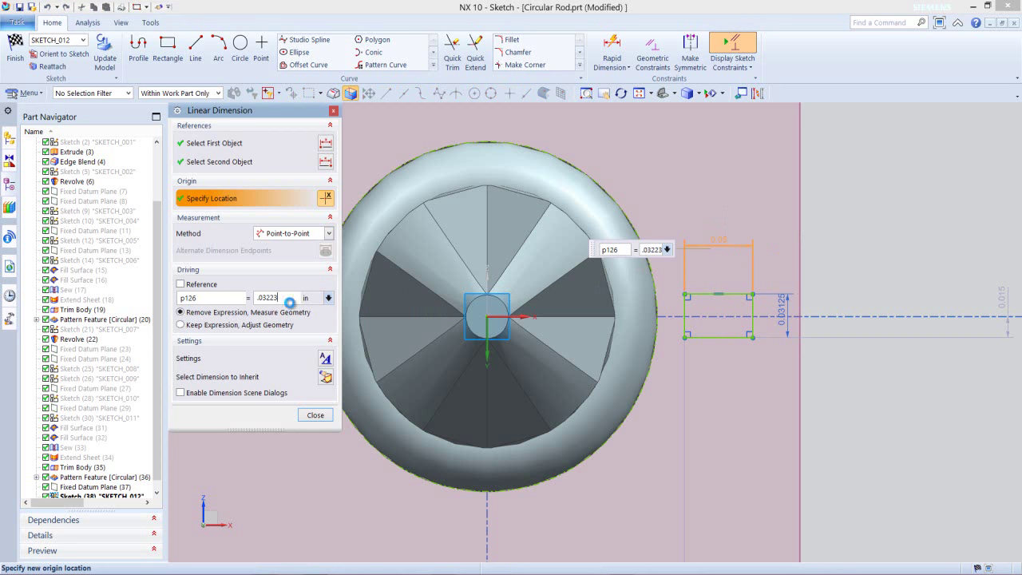
pyautogui.click(315, 415)
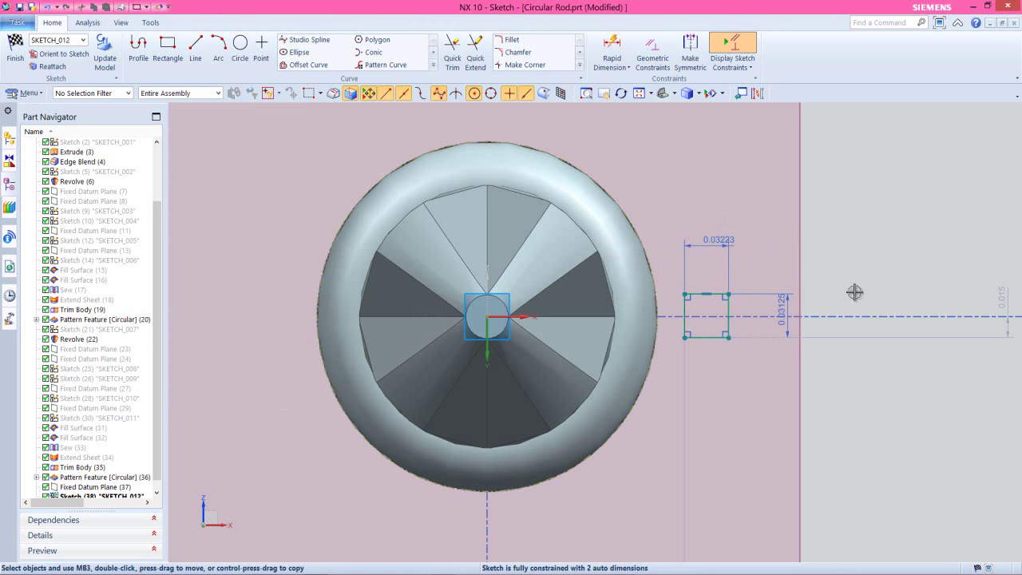
# - Constrain the midpoint of the rectangle's outer vertical side to align with the sketch origin
pyautogui.click(728, 315)
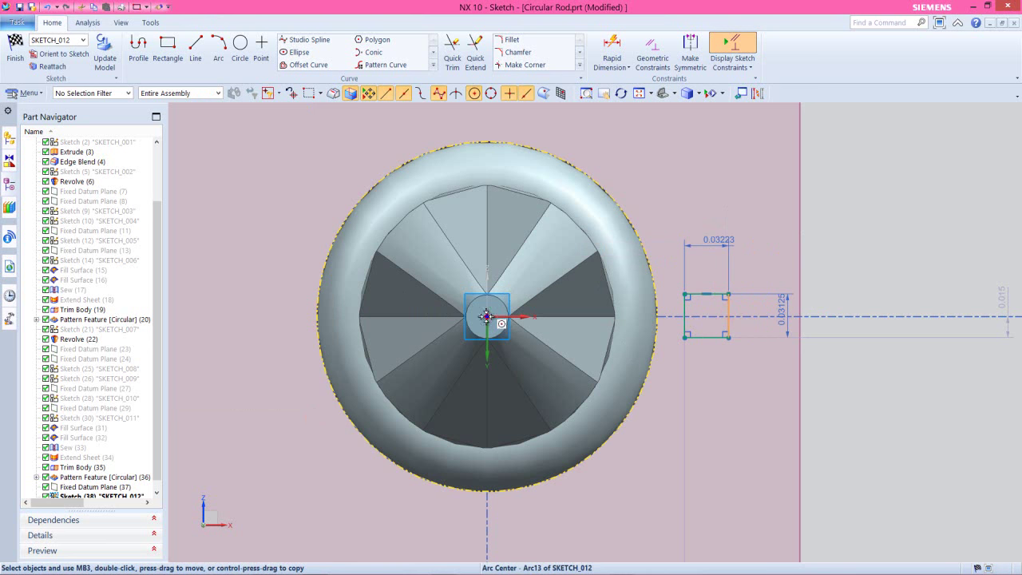
pyautogui.click(487, 317)
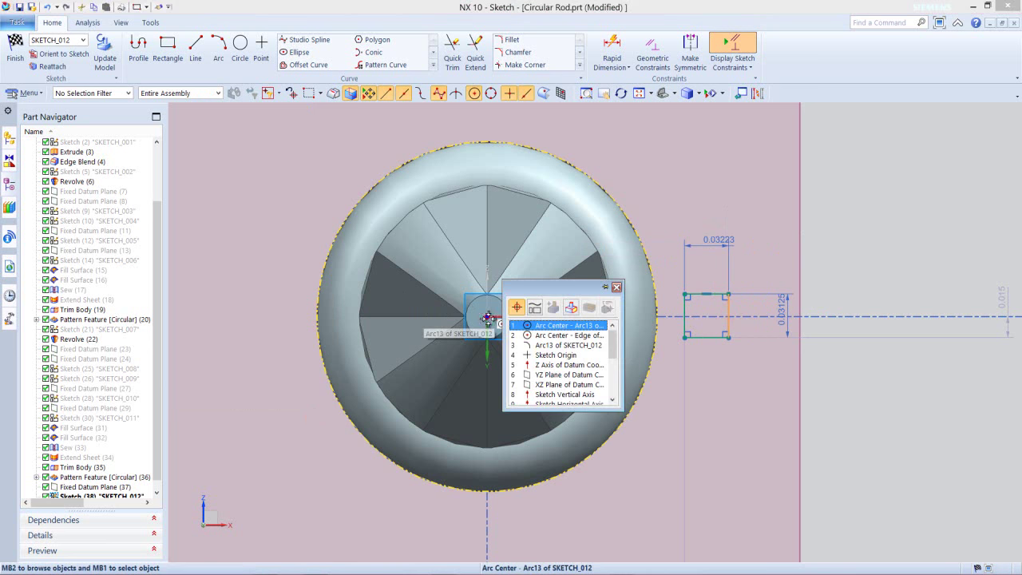
pyautogui.click(539, 356)
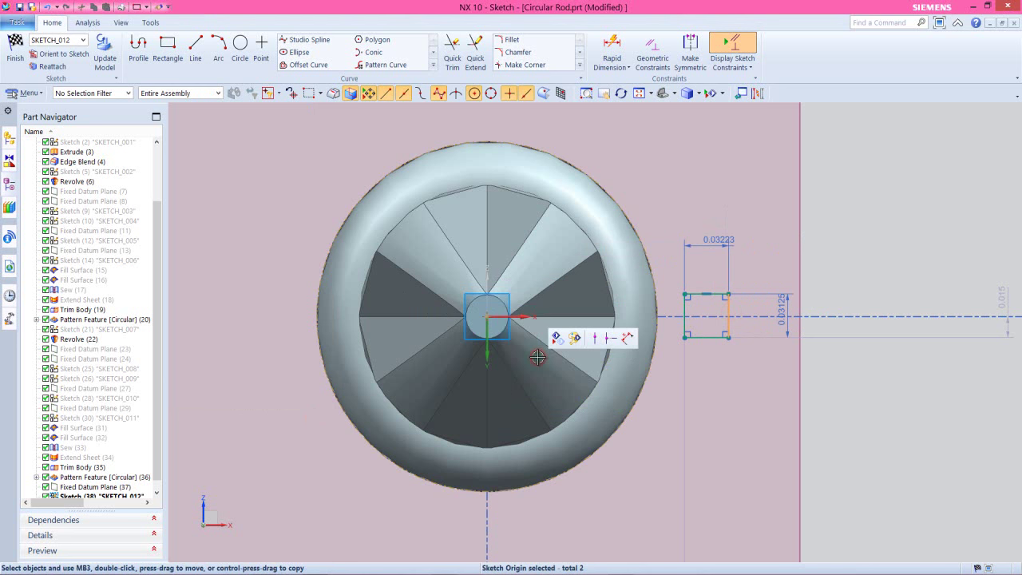
pyautogui.click(610, 339)
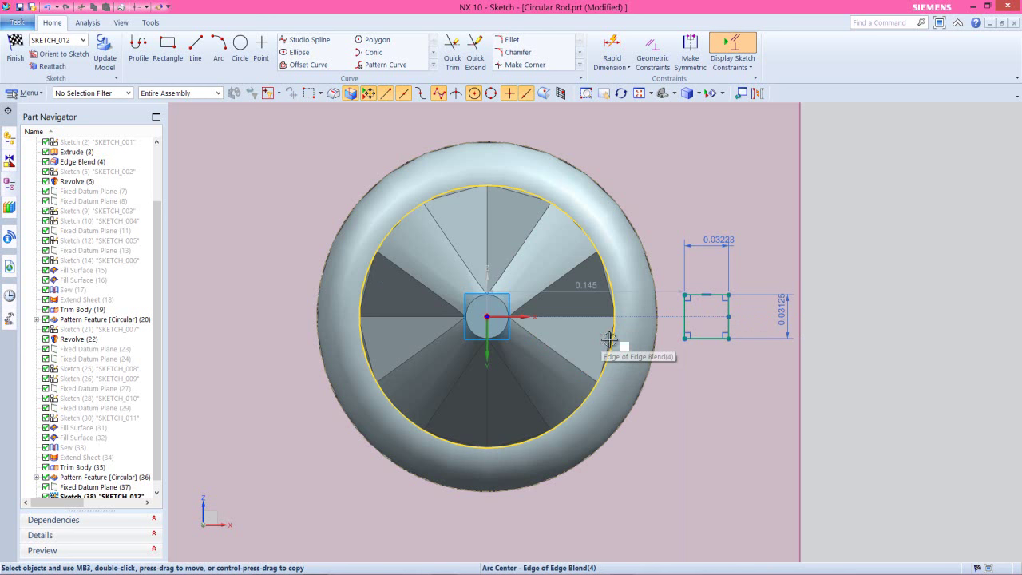
# - Constrain the rectangle's upper inner corner to lie on the reference circle with a Point On Curve constraint
pyautogui.click(685, 296)
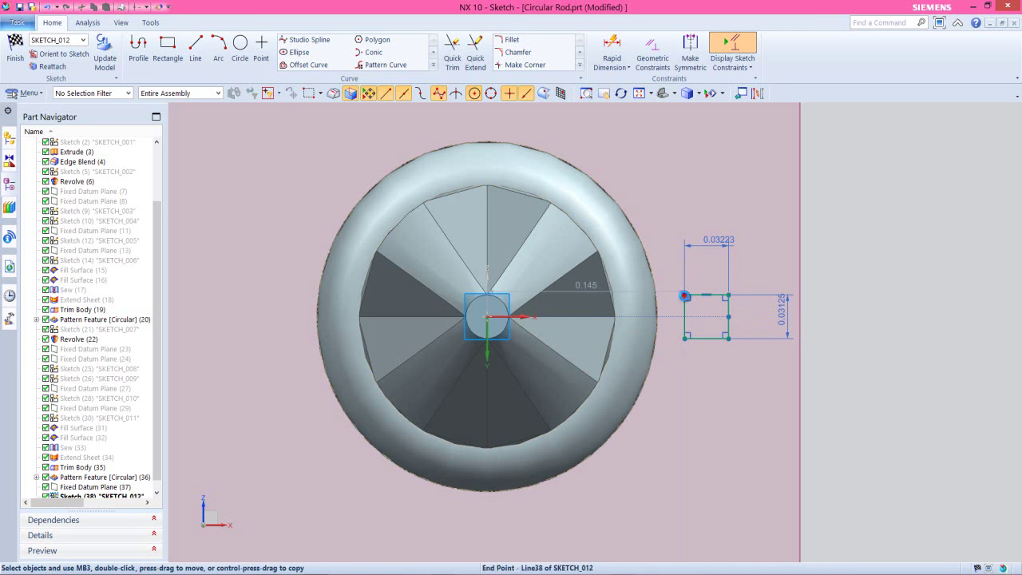
pyautogui.click(655, 283)
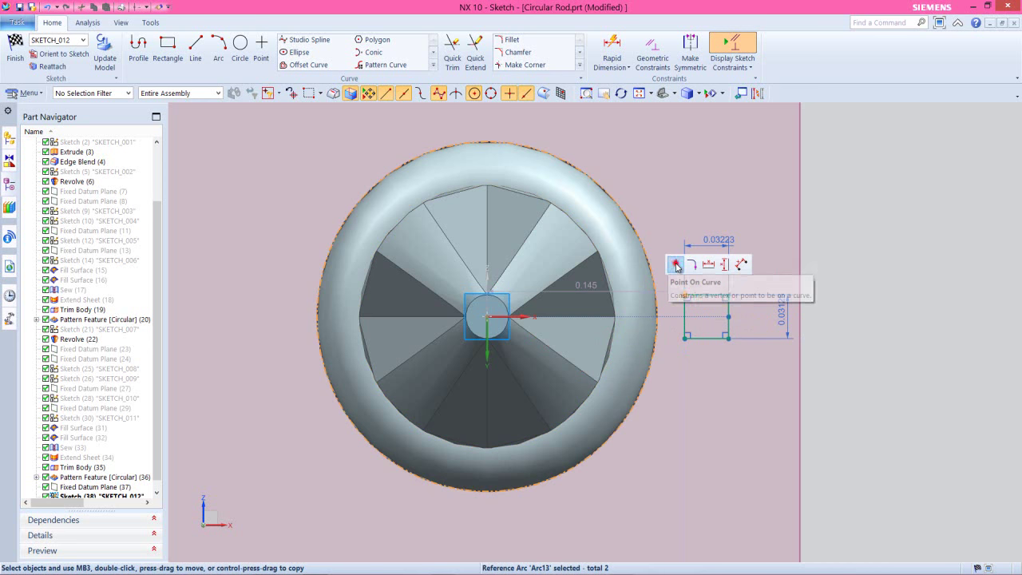
pyautogui.click(678, 265)
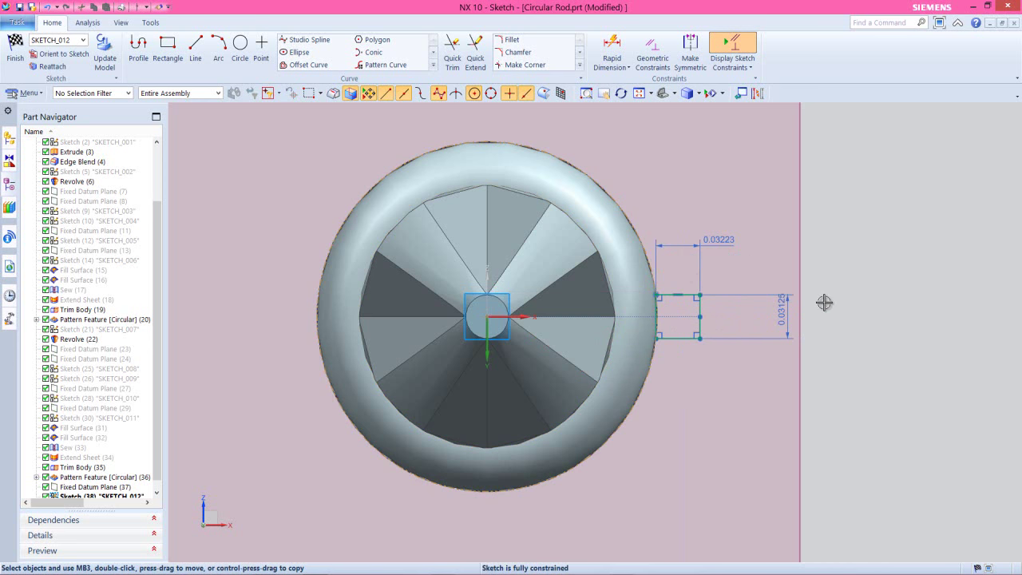
# - Convert the rectangle's inner vertical side, next to the rod's circumference, to a reference line
pyautogui.scroll(6, 721, 325)
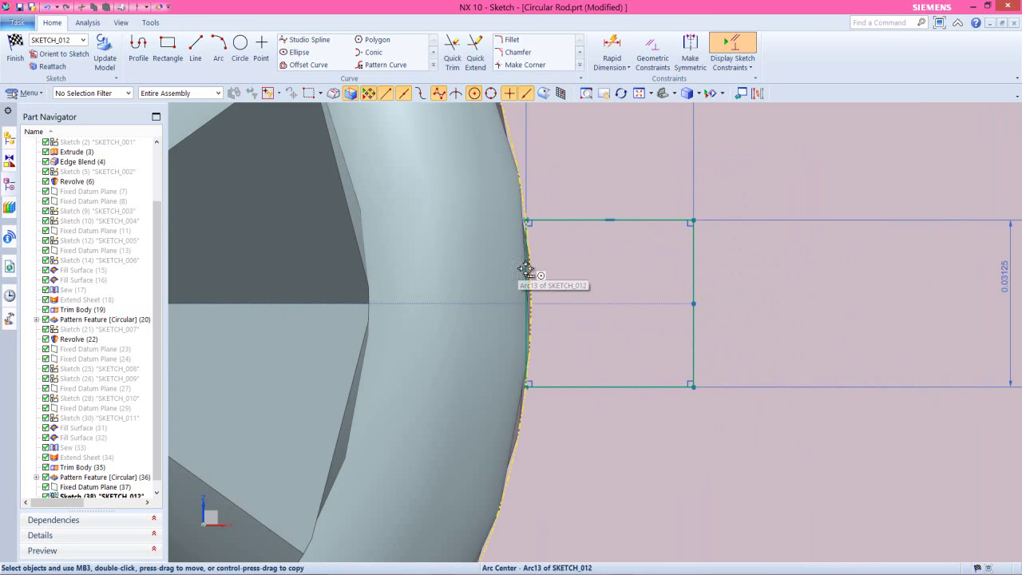
pyautogui.click(527, 269)
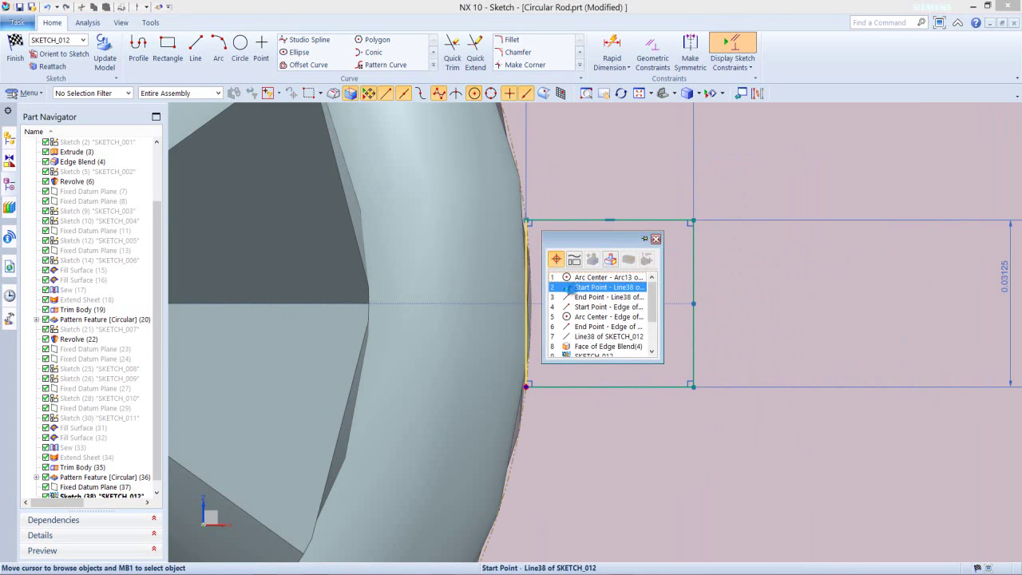
pyautogui.click(568, 287)
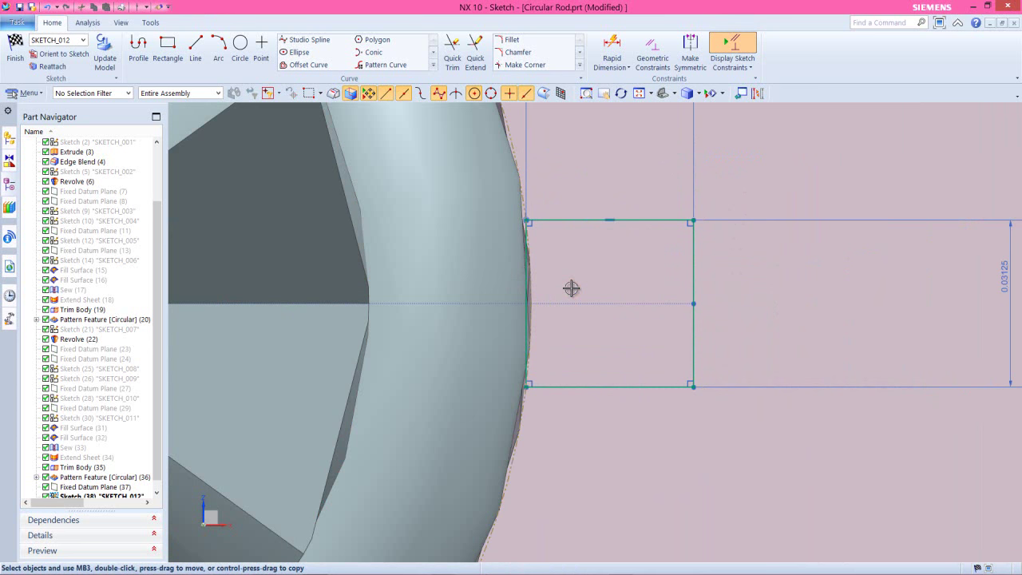
pyautogui.scroll(5, 543, 253)
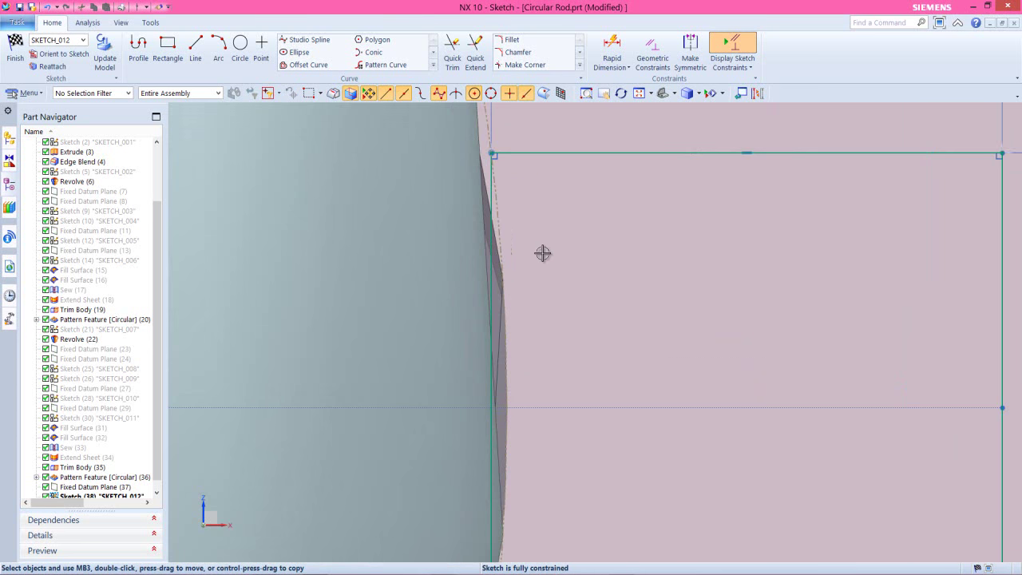
pyautogui.scroll(3, 491, 196)
pyautogui.click(493, 194)
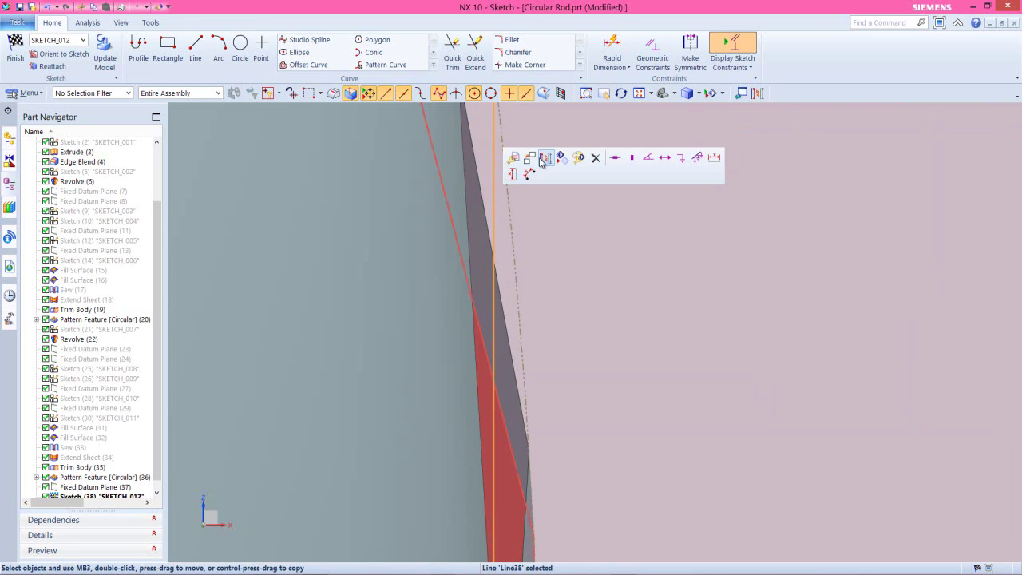
pyautogui.press('Escape')
pyautogui.scroll(-5, 554, 173)
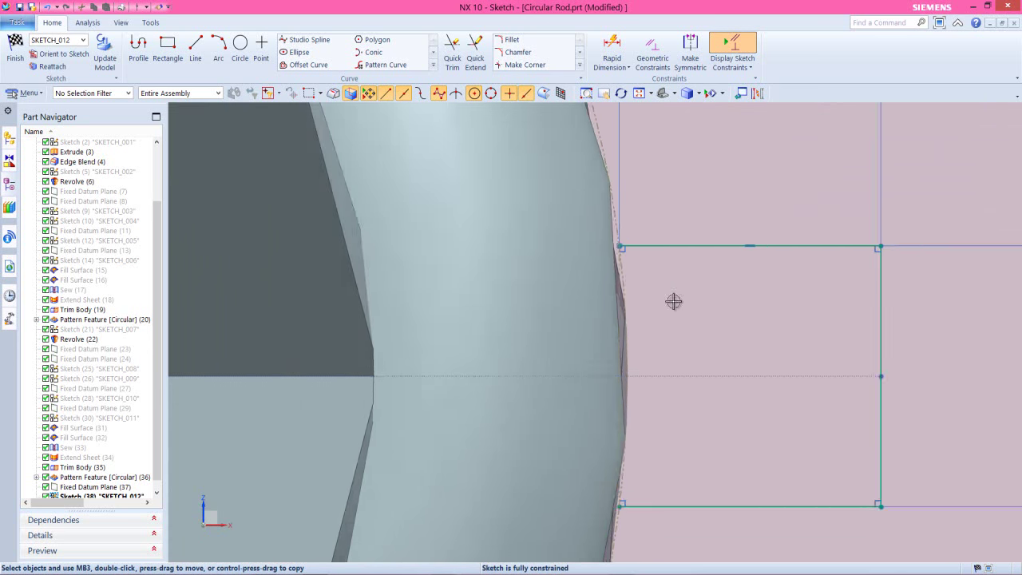
pyautogui.scroll(-5, 674, 301)
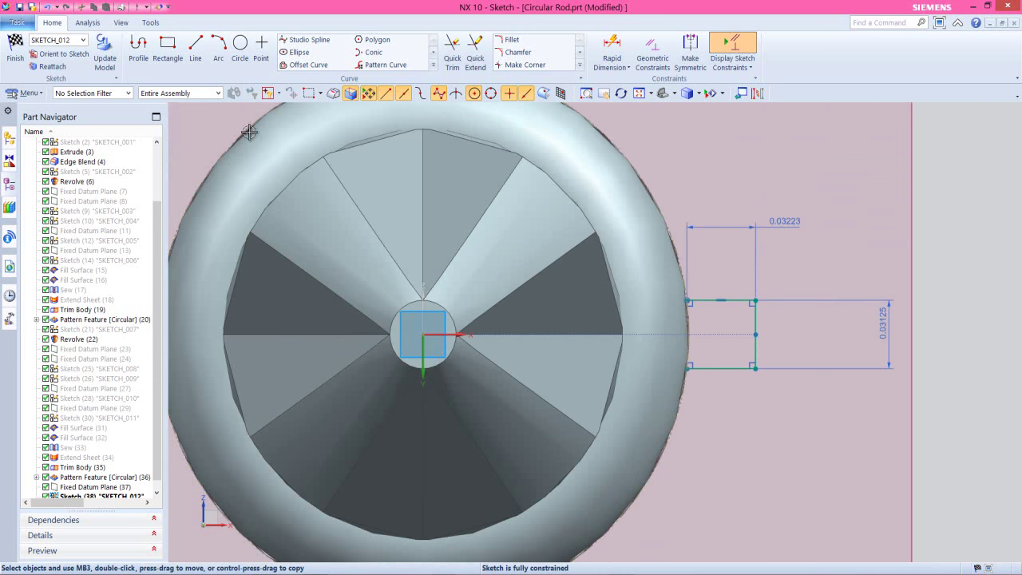
# - Draw a 0.125 in radius arc centred on the sketch origin between the rectangle's two inner corners, and finish the sketch
pyautogui.click(219, 49)
pyautogui.click(200, 143)
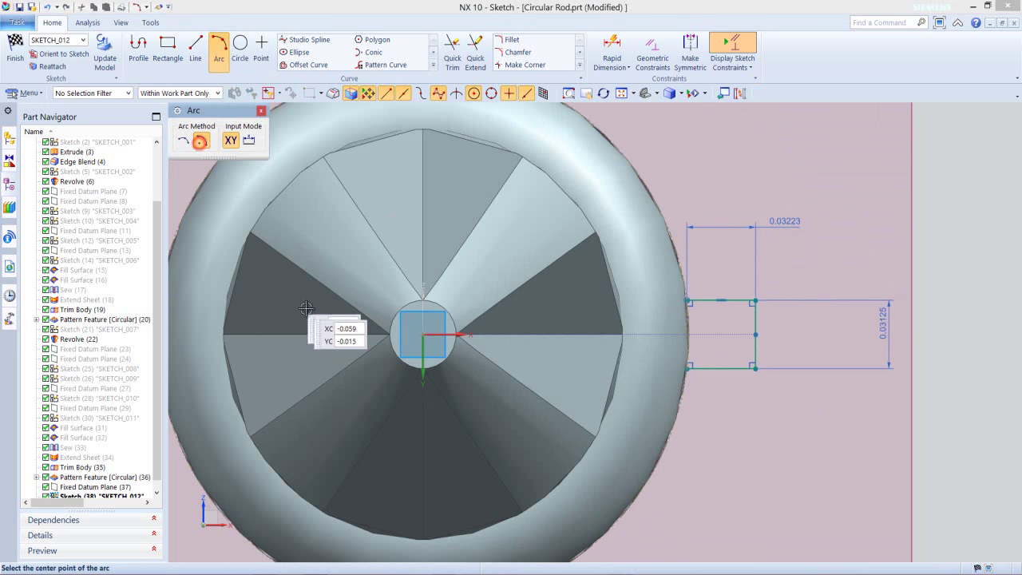
pyautogui.click(421, 334)
pyautogui.scroll(5, 694, 306)
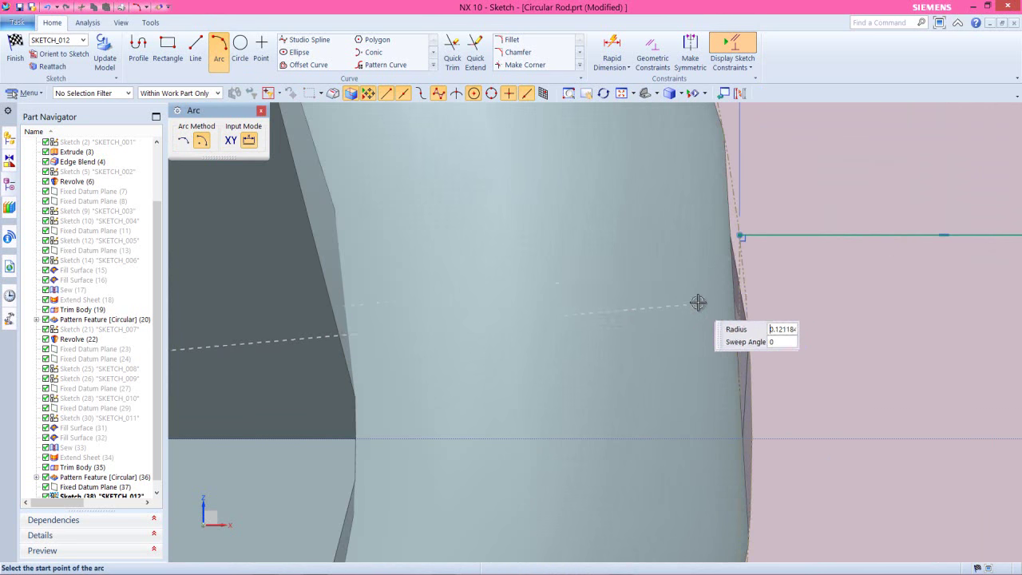
pyautogui.click(740, 235)
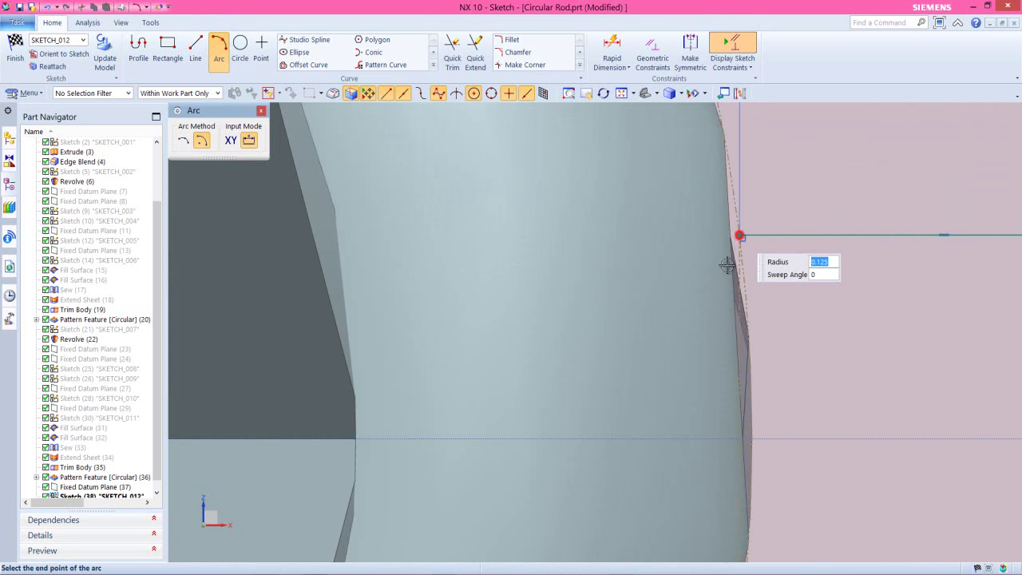
pyautogui.scroll(-3, 723, 268)
pyautogui.scroll(3, 715, 458)
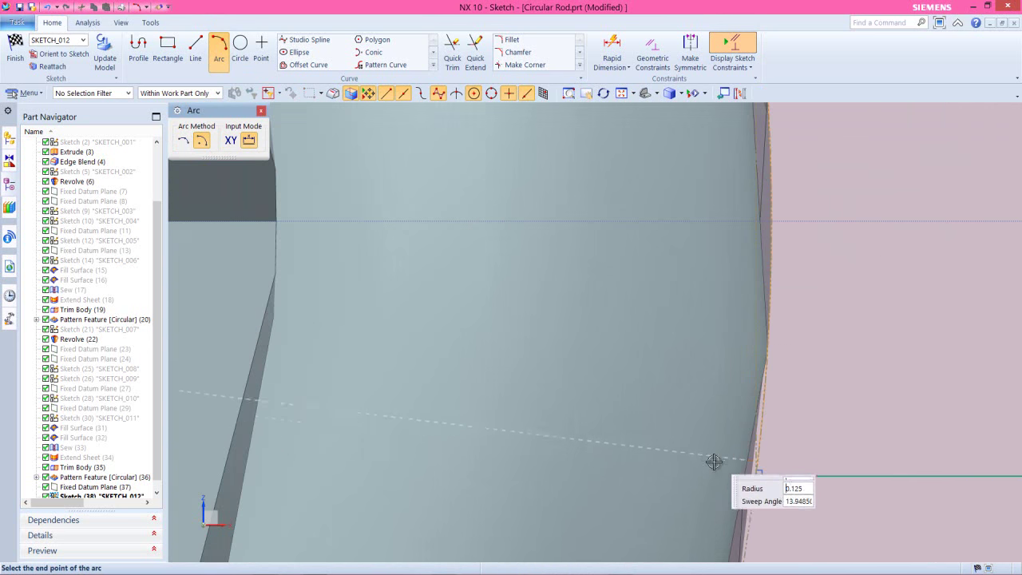
pyautogui.scroll(2, 723, 475)
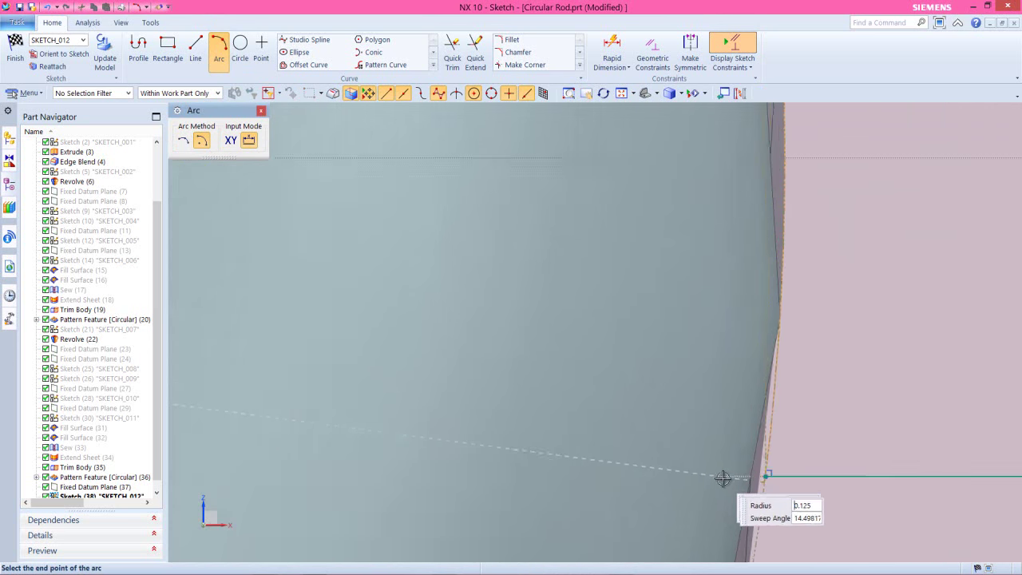
pyautogui.click(776, 476)
pyautogui.press('Escape')
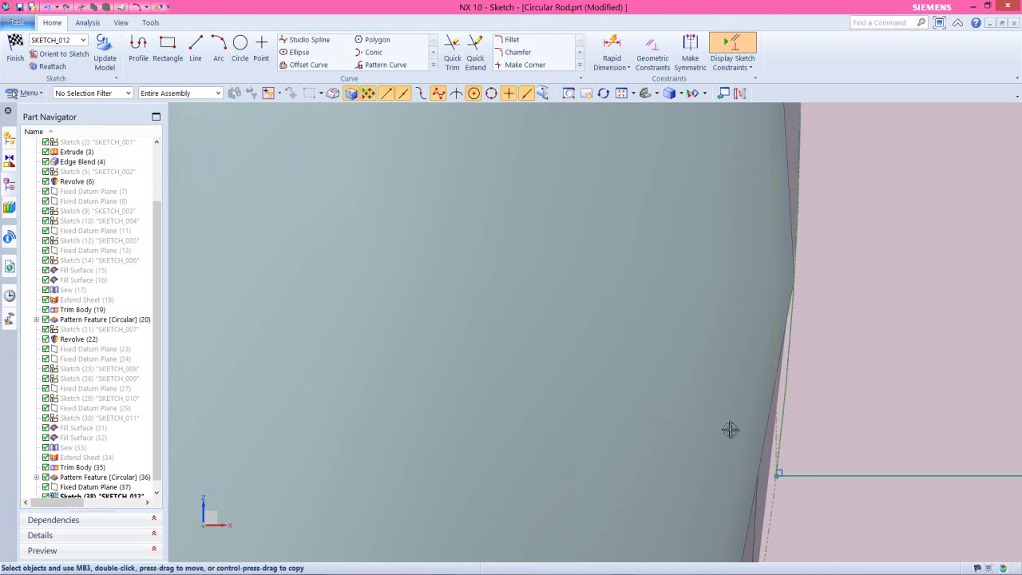
pyautogui.scroll(-8, 730, 429)
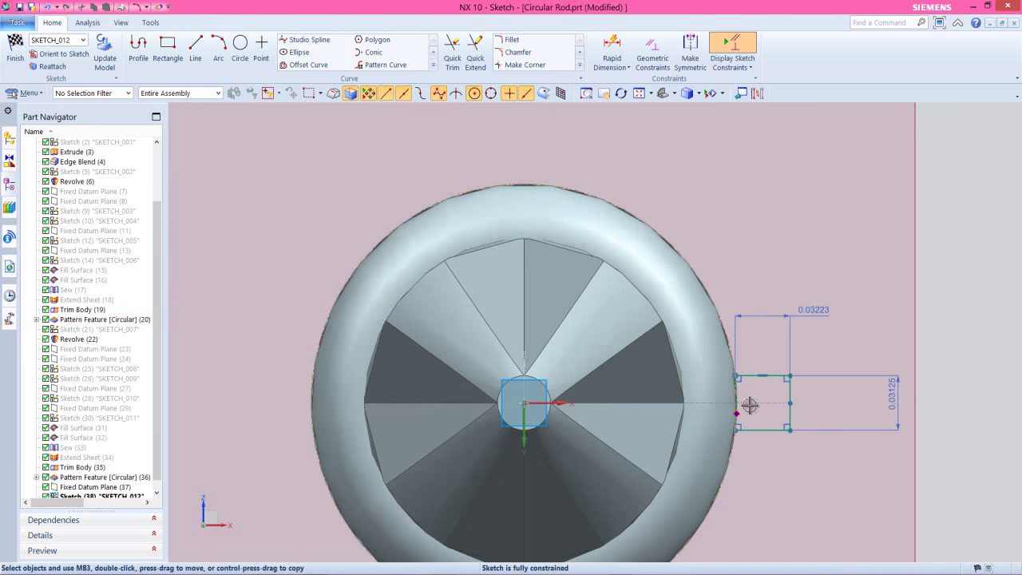
pyautogui.rightClick(942, 280)
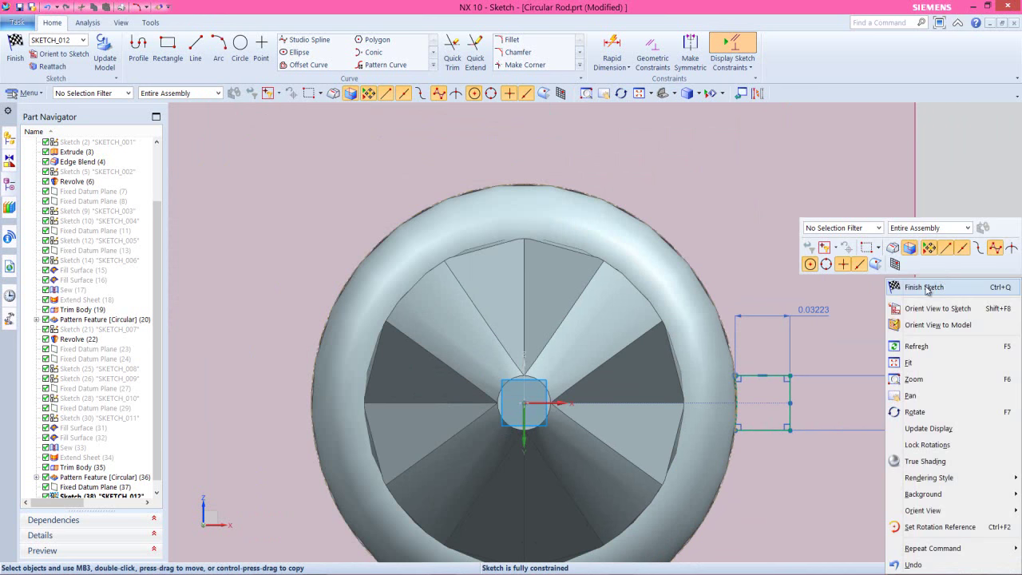
pyautogui.click(925, 287)
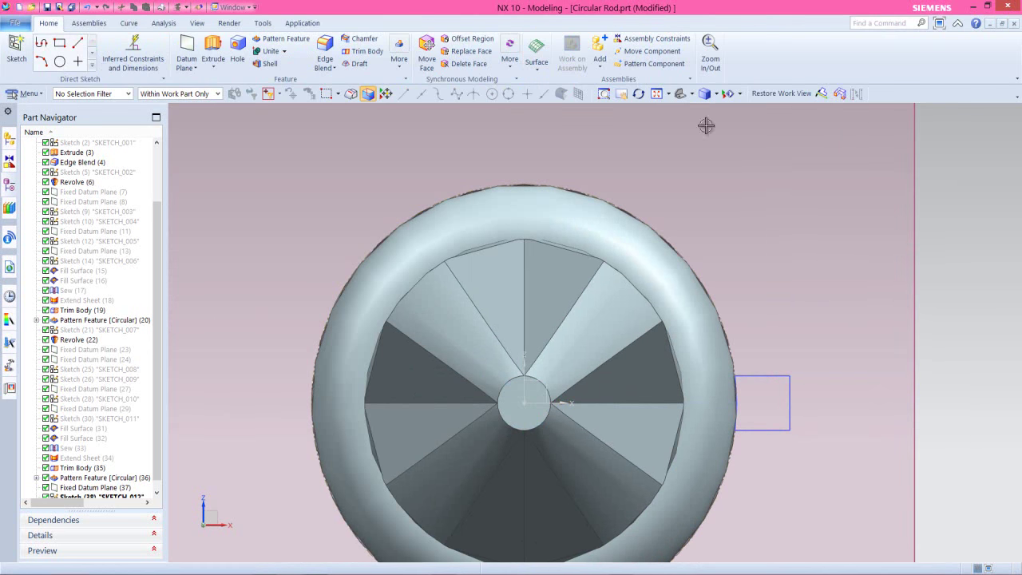
# - Extrude the connected profile curves 0.5 in along the rod, uniting the bar with the rod body
pyautogui.click(692, 94)
pyautogui.click(713, 112)
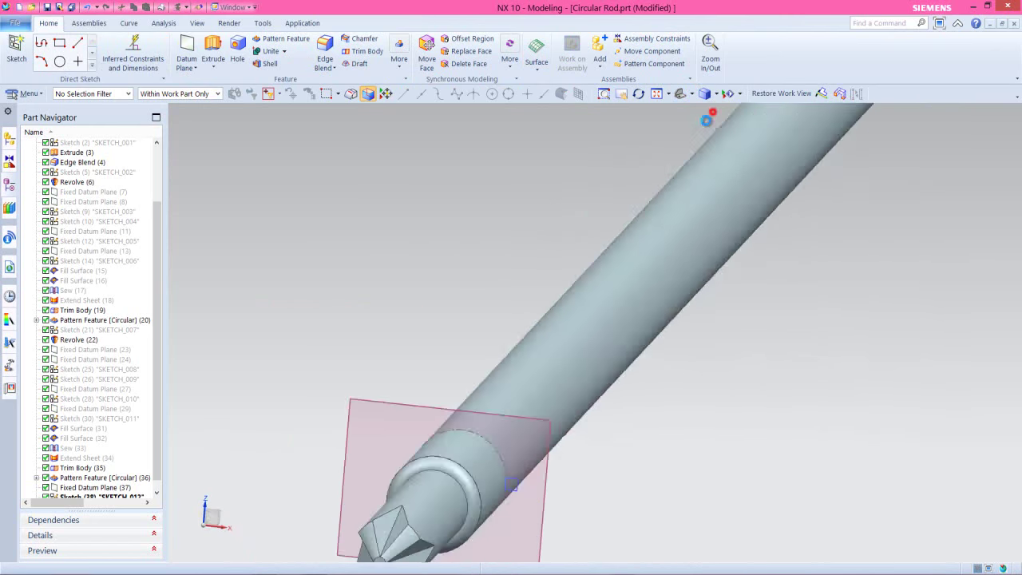
pyautogui.scroll(-6, 384, 477)
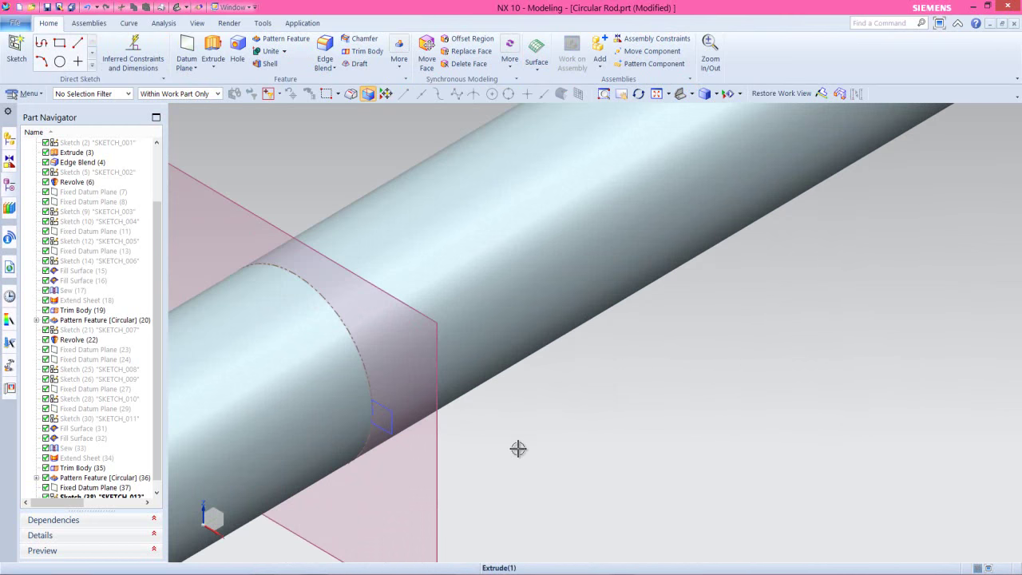
pyautogui.click(604, 375)
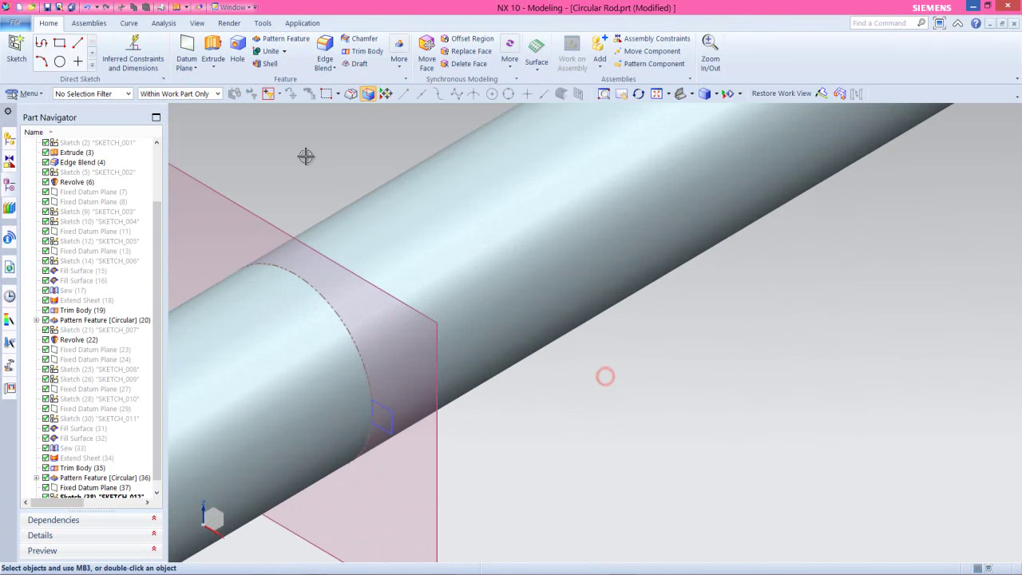
pyautogui.click(212, 52)
pyautogui.click(421, 93)
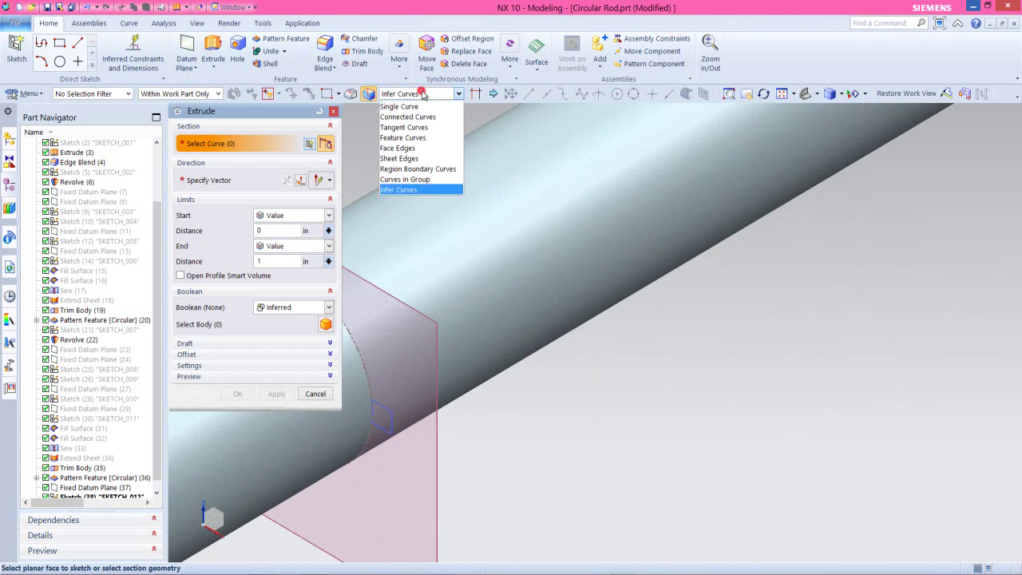
pyautogui.click(409, 117)
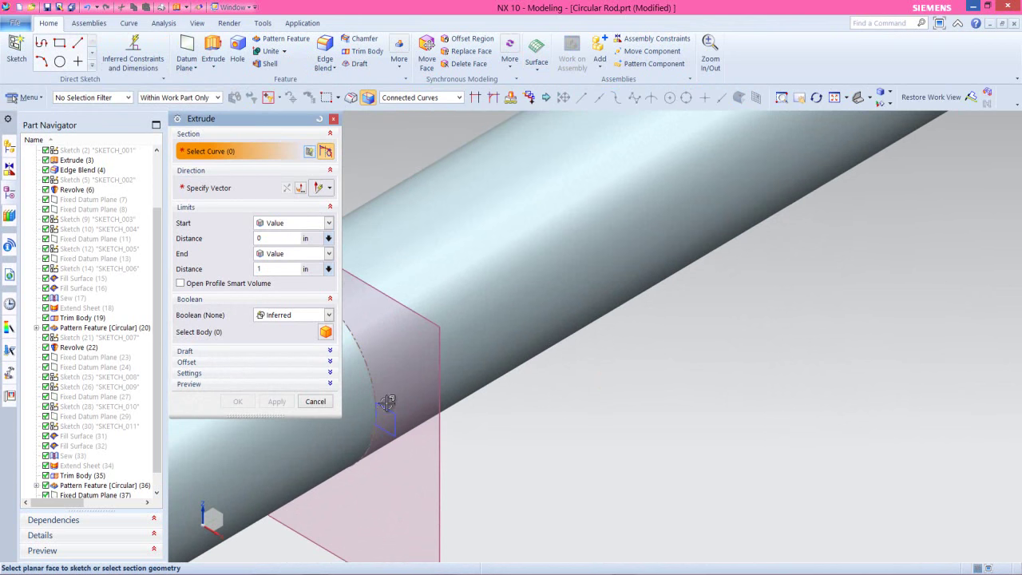
pyautogui.click(392, 423)
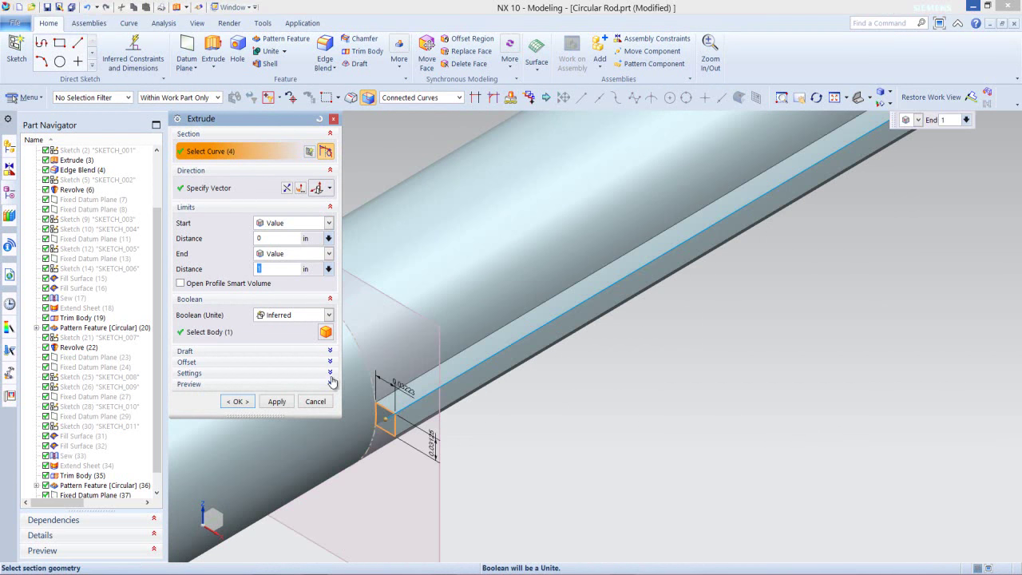
pyautogui.press('Return')
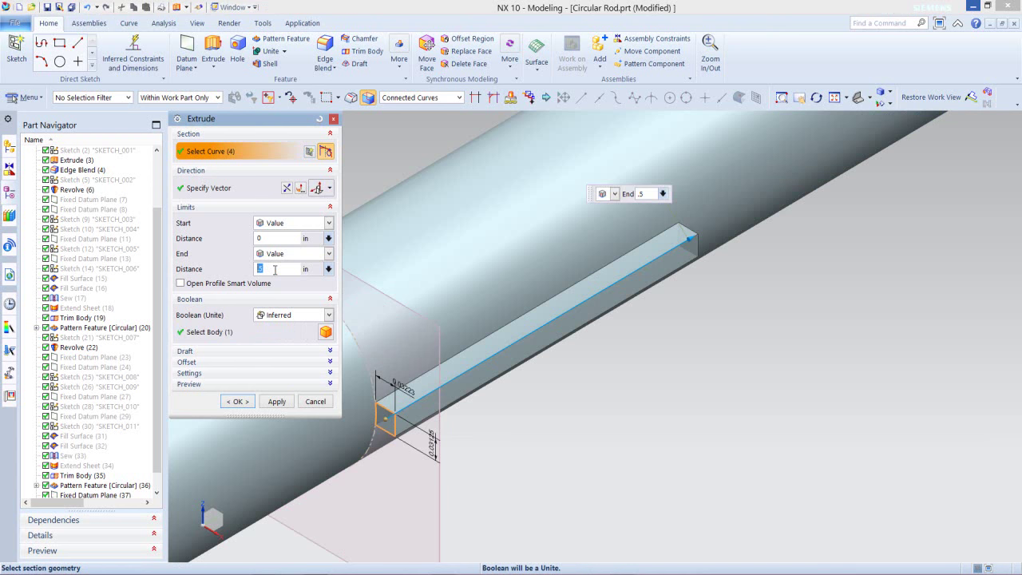
pyautogui.click(244, 404)
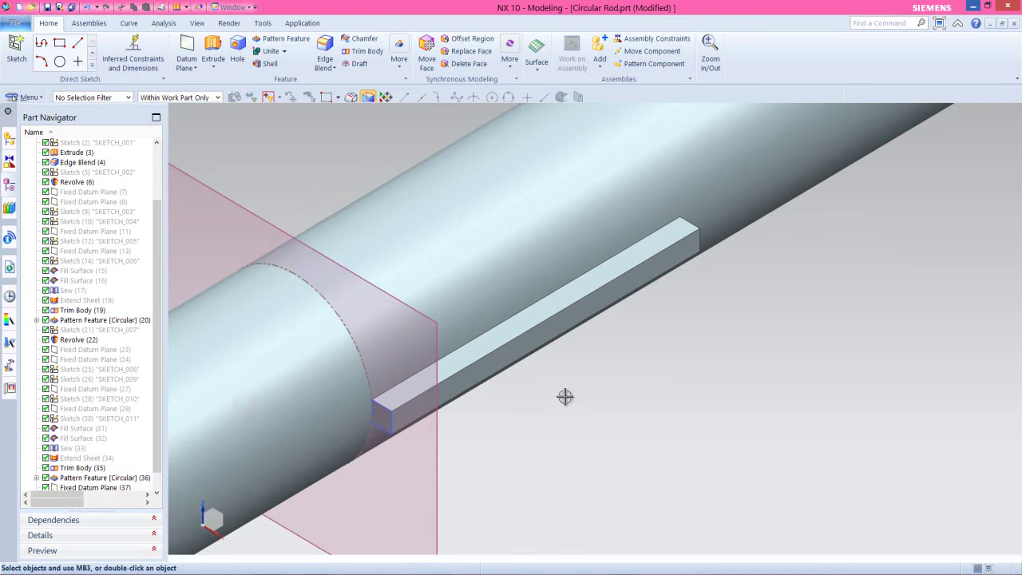
# - Hide the datum plane crossing the rod and the sketch at the end of the extruded bar
pyautogui.click(244, 207)
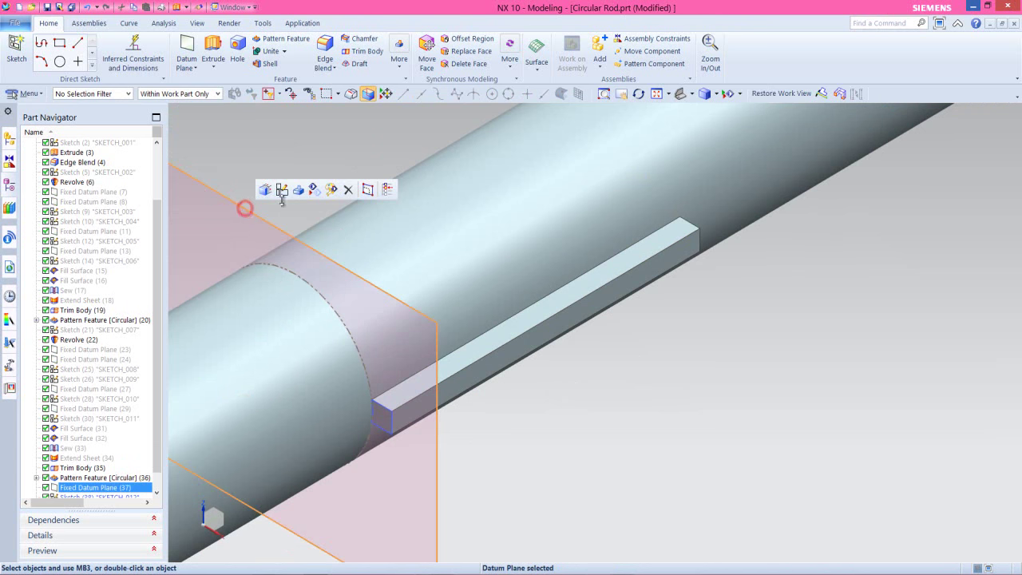
pyautogui.click(314, 192)
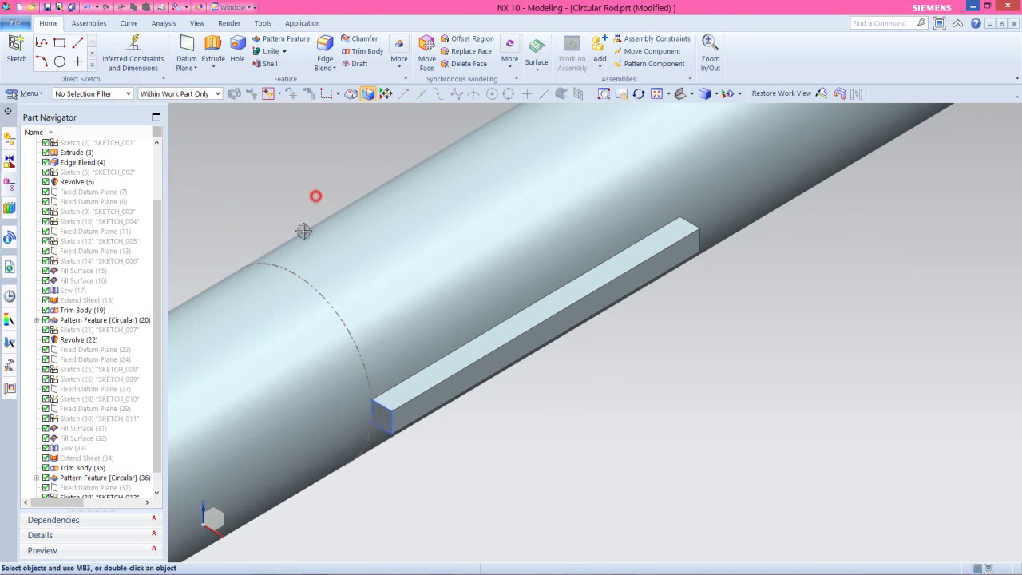
pyautogui.click(380, 403)
pyautogui.click(449, 386)
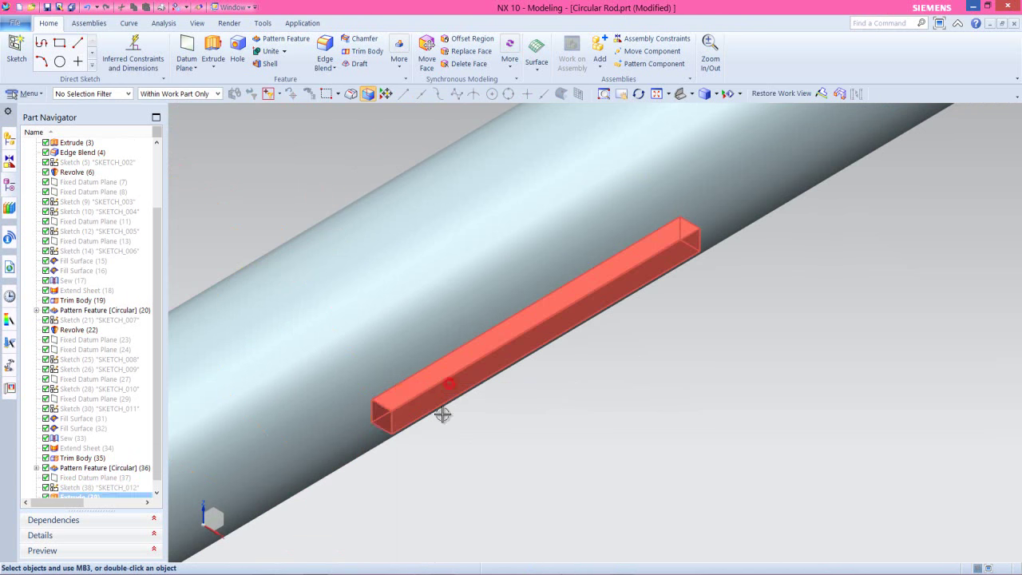
pyautogui.scroll(-2, 703, 341)
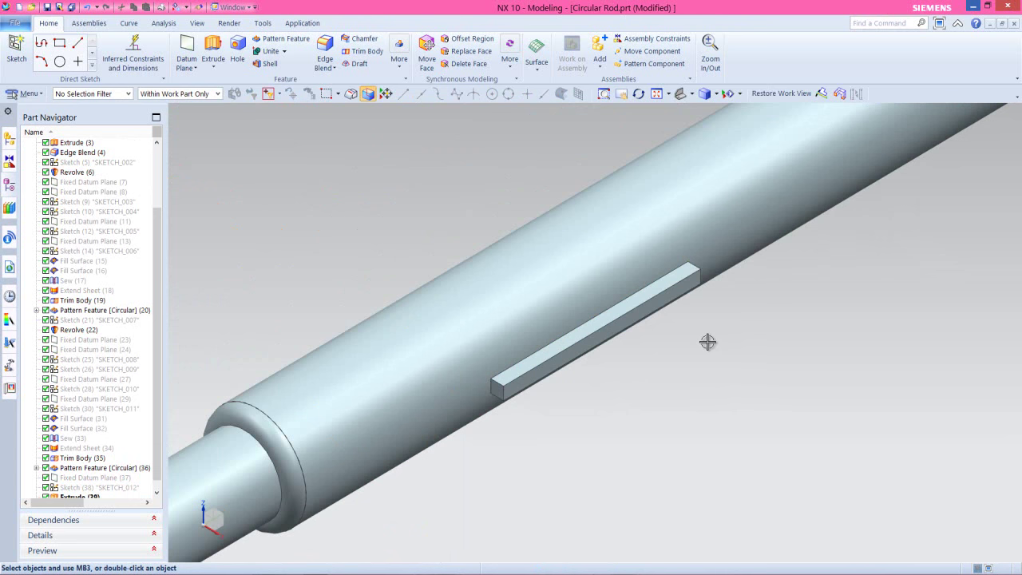
# - Apply a 1/64 in edge blend to the outer corner edge at each end of the extruded bar
pyautogui.click(325, 48)
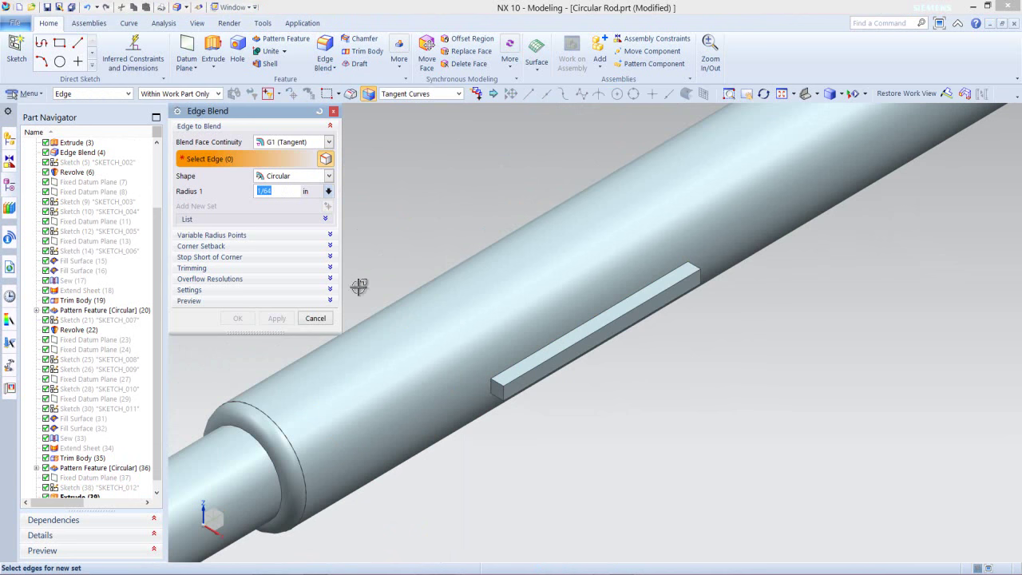
pyautogui.click(494, 391)
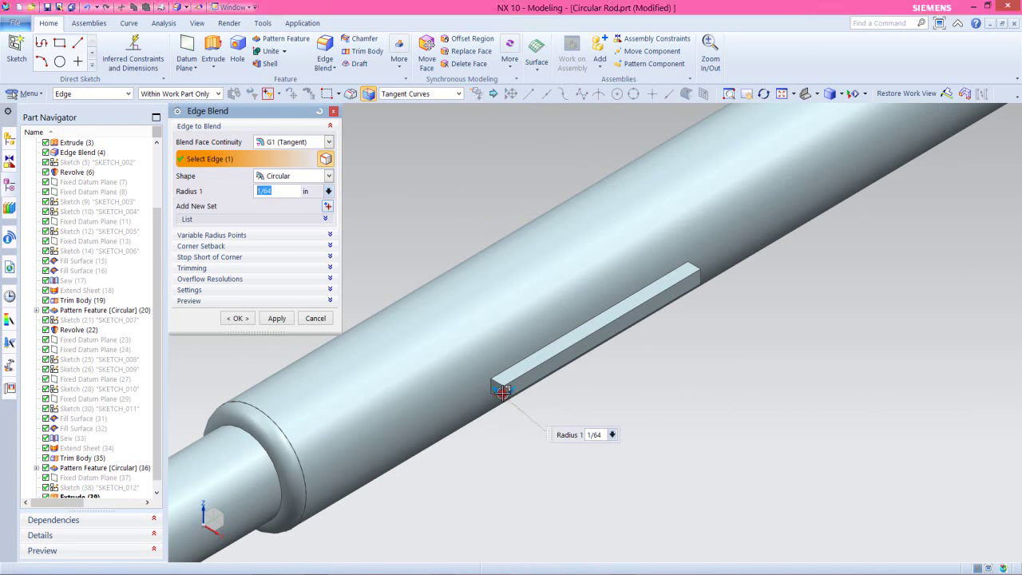
pyautogui.scroll(3, 683, 282)
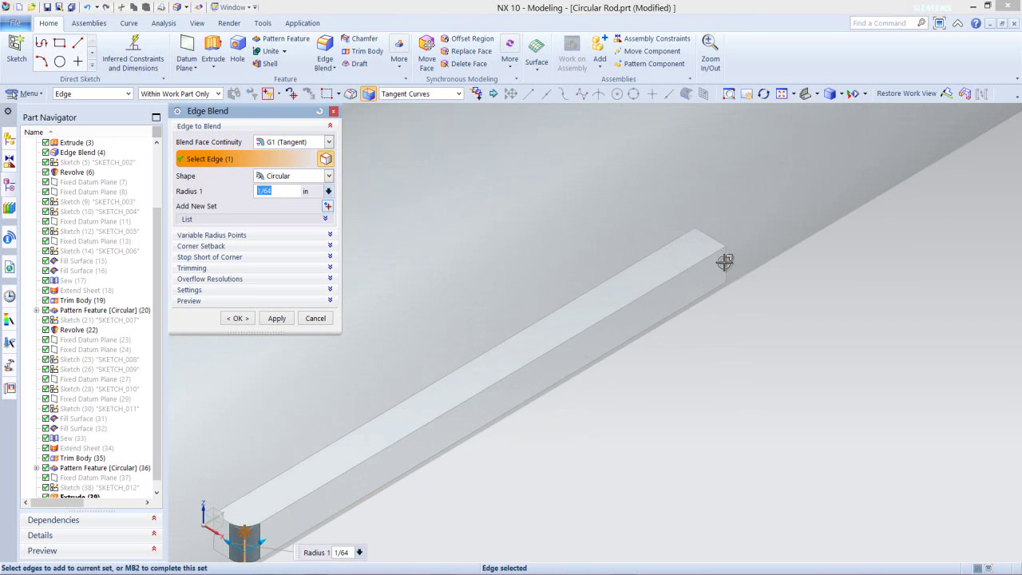
pyautogui.click(725, 264)
pyautogui.click(237, 318)
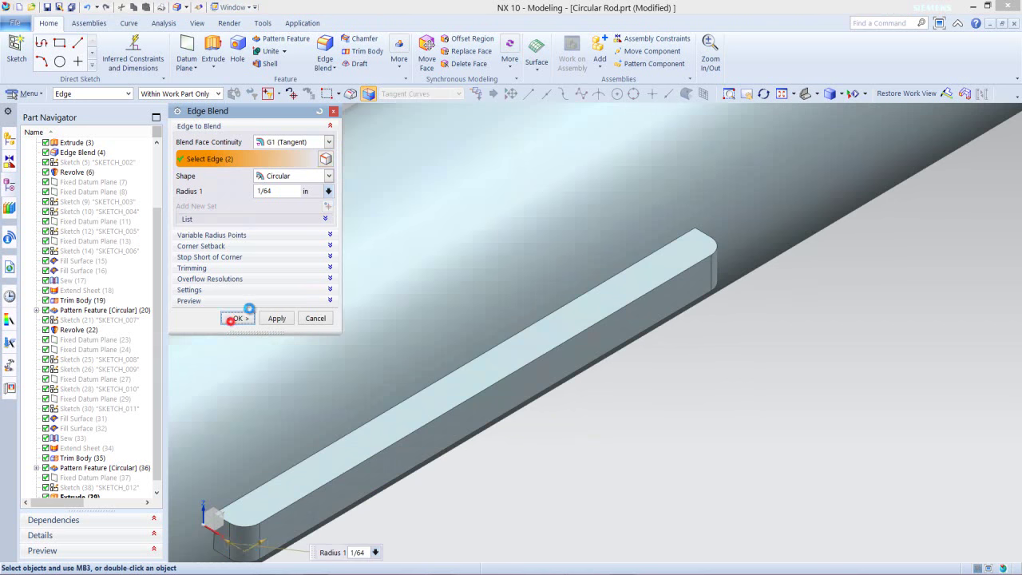
pyautogui.scroll(-5, 769, 303)
pyautogui.scroll(-2, 563, 261)
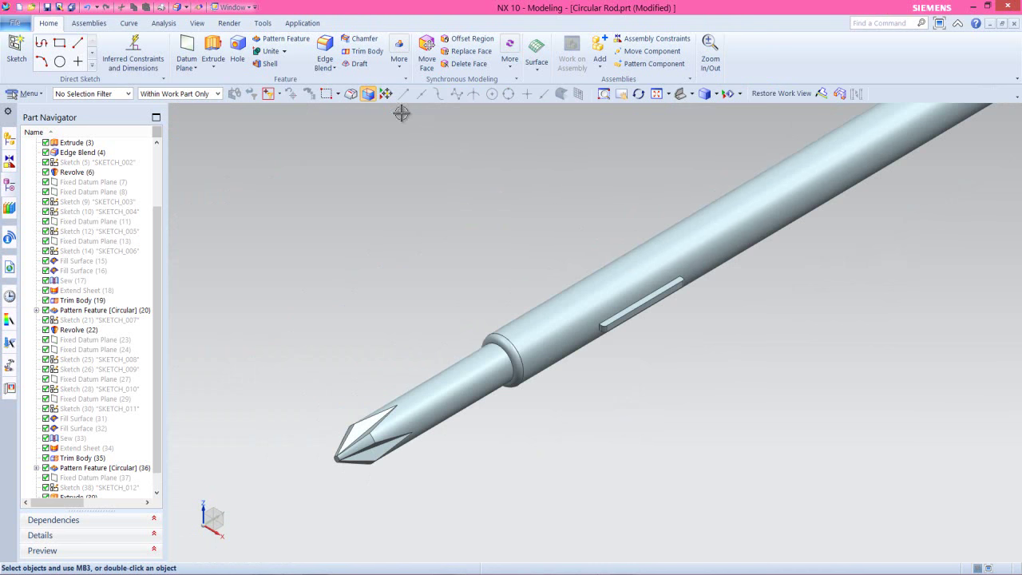
# - Mirror the bar's extrude and its edge blend across the YZ plane of the datum coordinate system
pyautogui.click(399, 63)
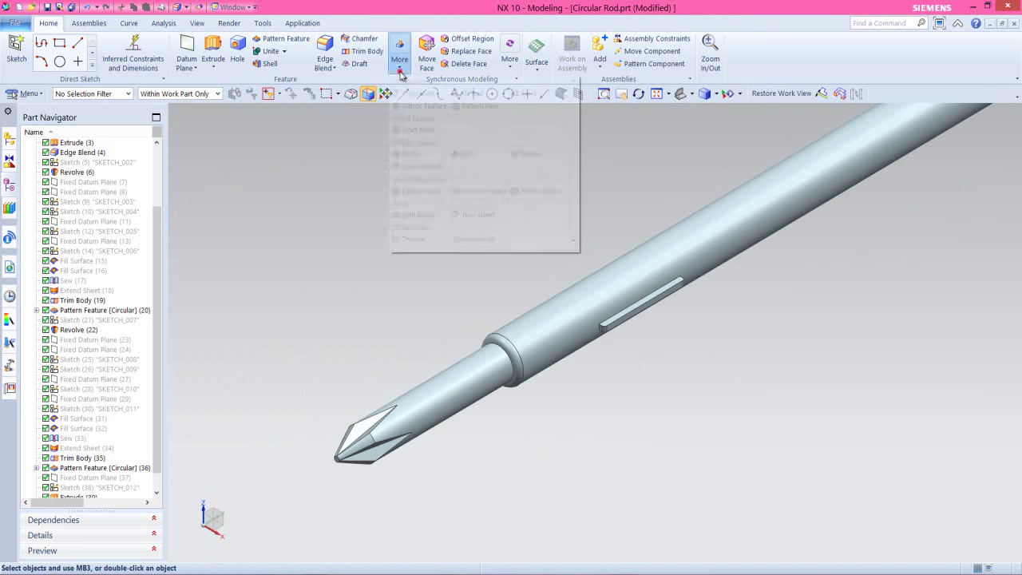
pyautogui.click(418, 107)
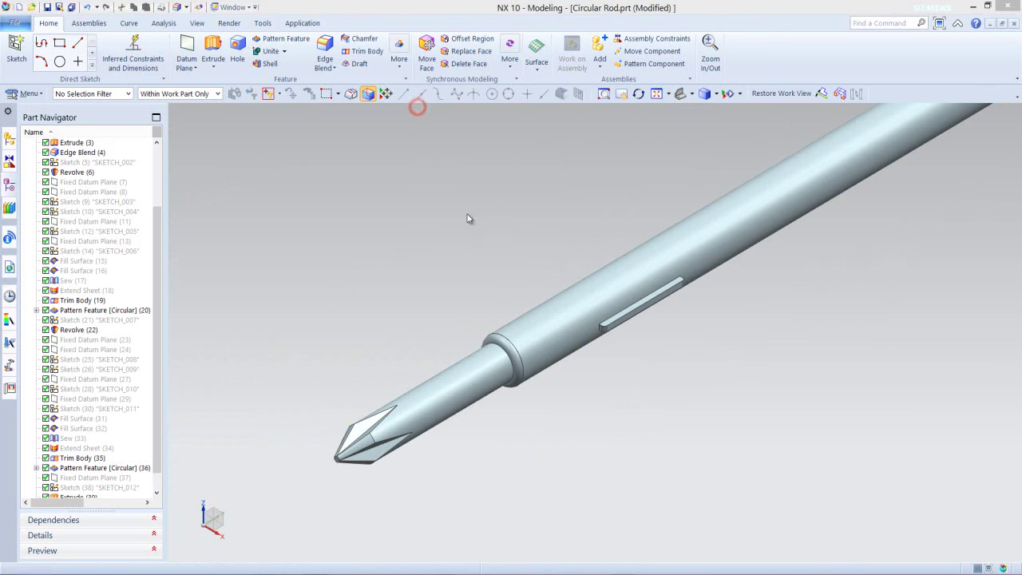
pyautogui.scroll(-1, 159, 367)
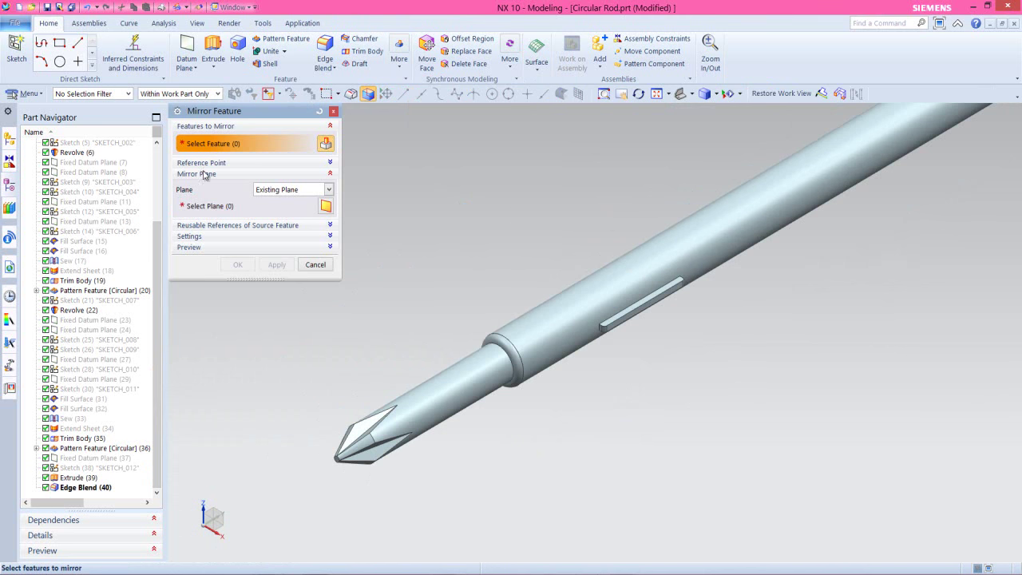
pyautogui.click(77, 477)
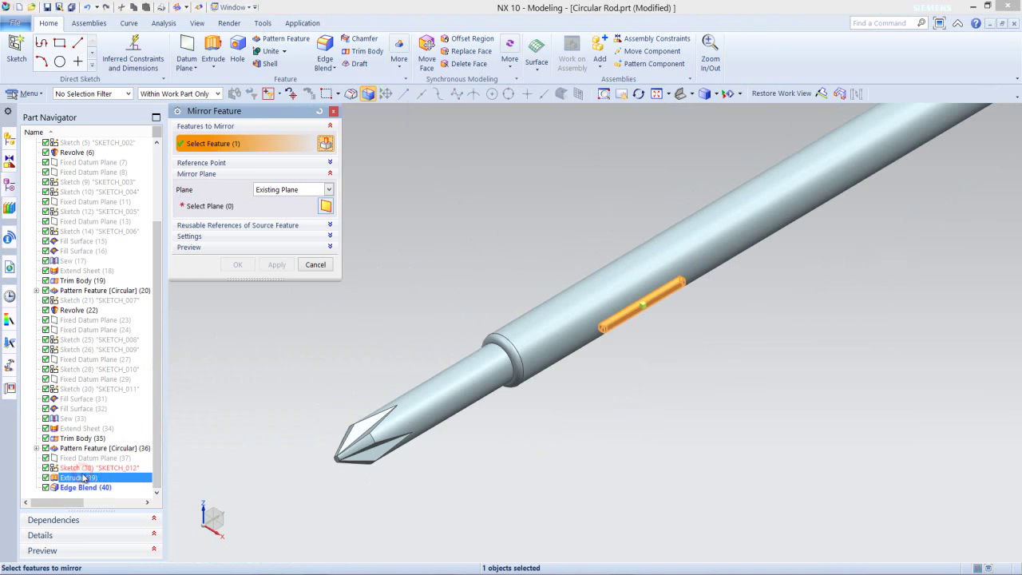
pyautogui.click(88, 487)
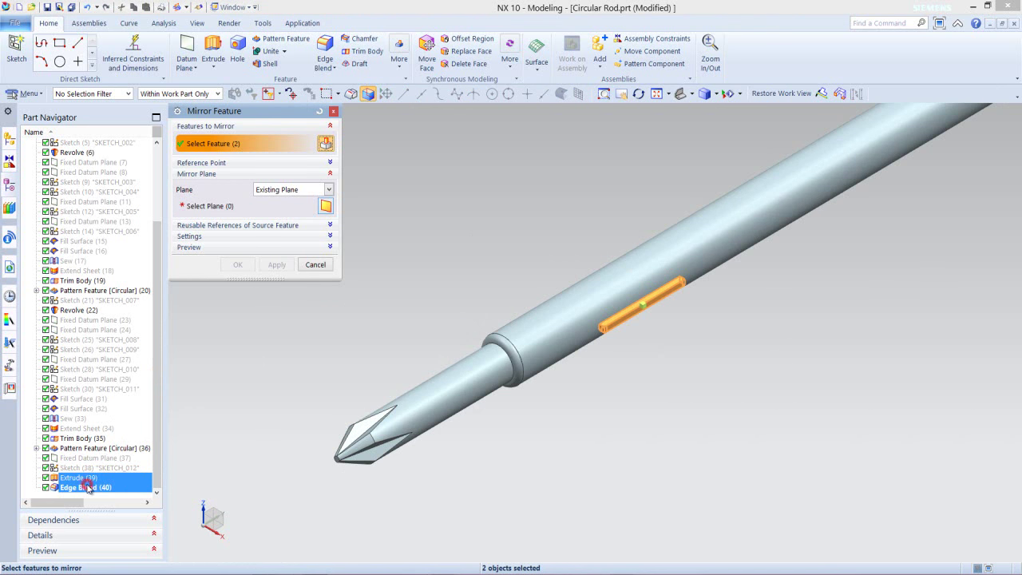
pyautogui.click(200, 205)
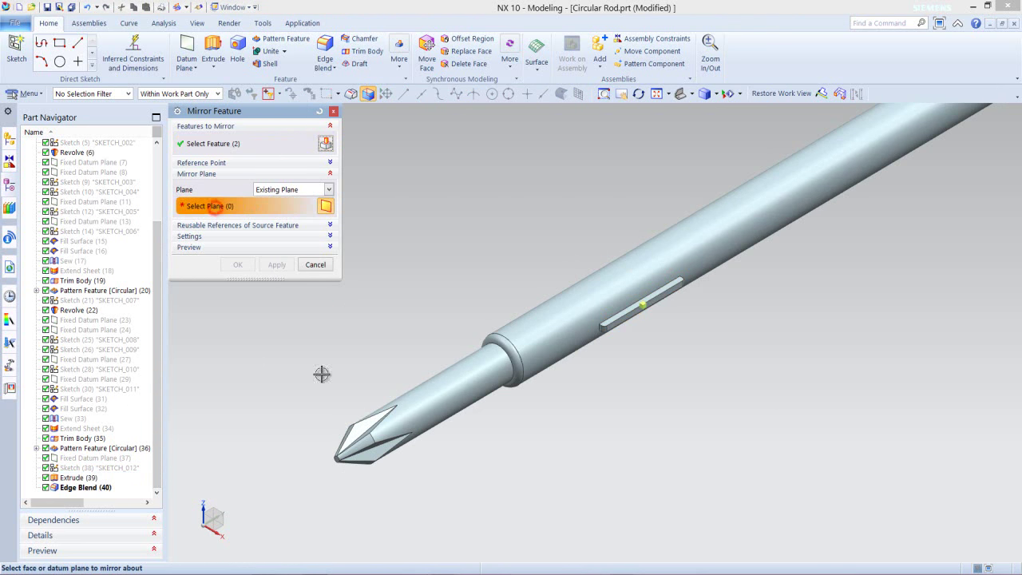
pyautogui.scroll(-5, 372, 489)
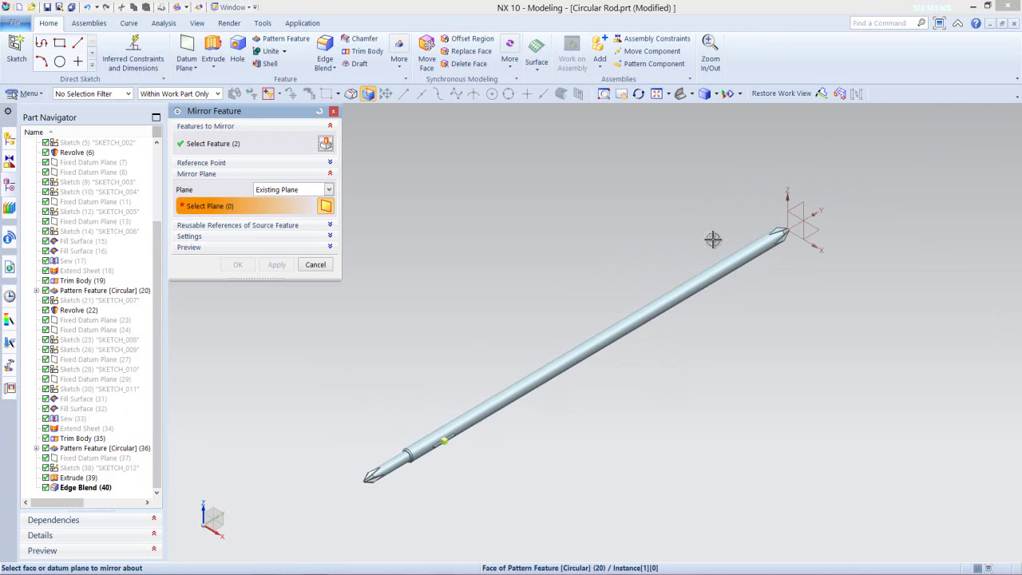
pyautogui.click(803, 201)
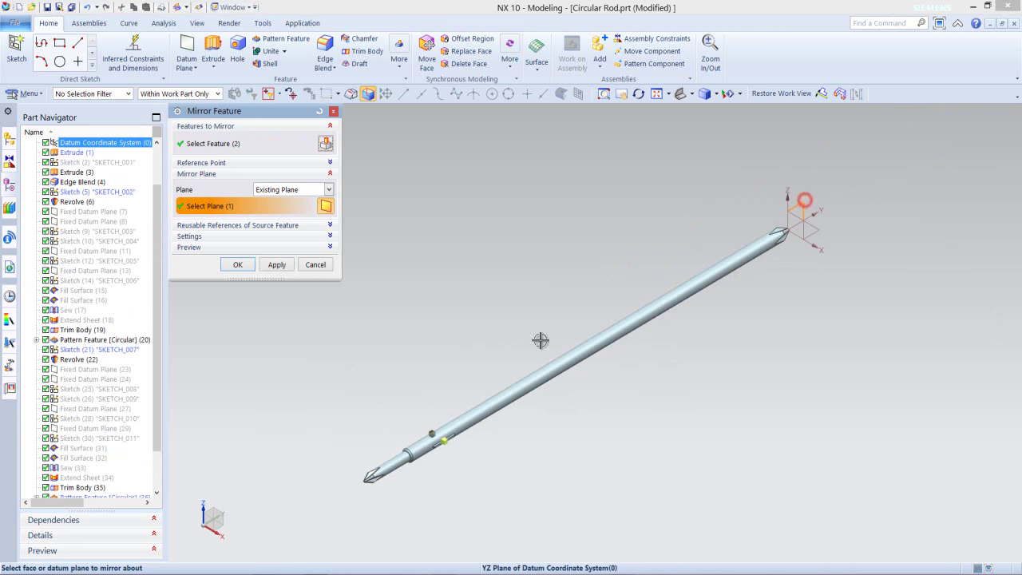
pyautogui.click(238, 265)
# - Inspect the mirrored bar on the rod's opposite side and save the part
pyautogui.scroll(6, 351, 478)
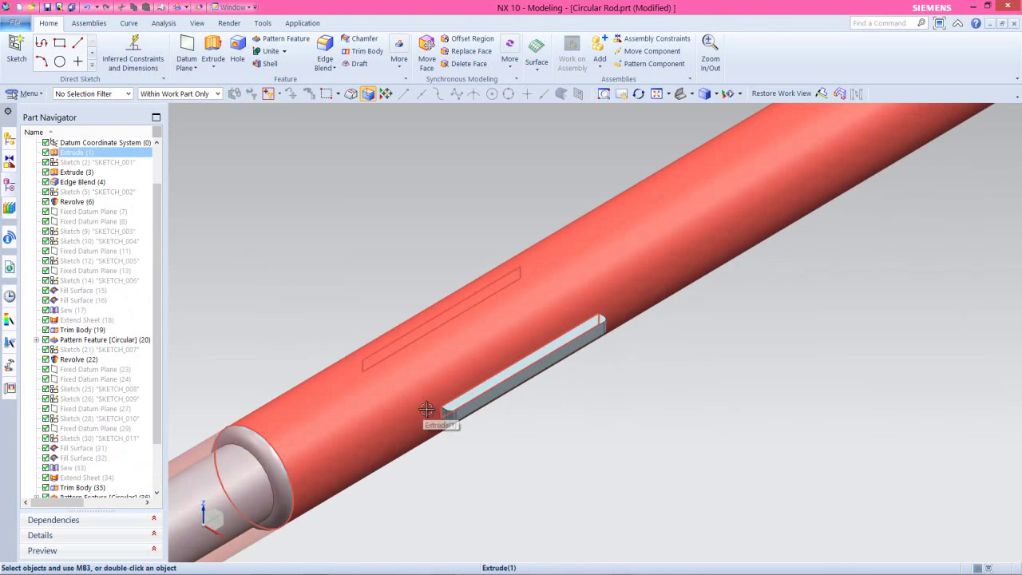
pyautogui.moveTo(427, 408); pyautogui.dragTo(530, 376, button='middle')
pyautogui.press('Home')
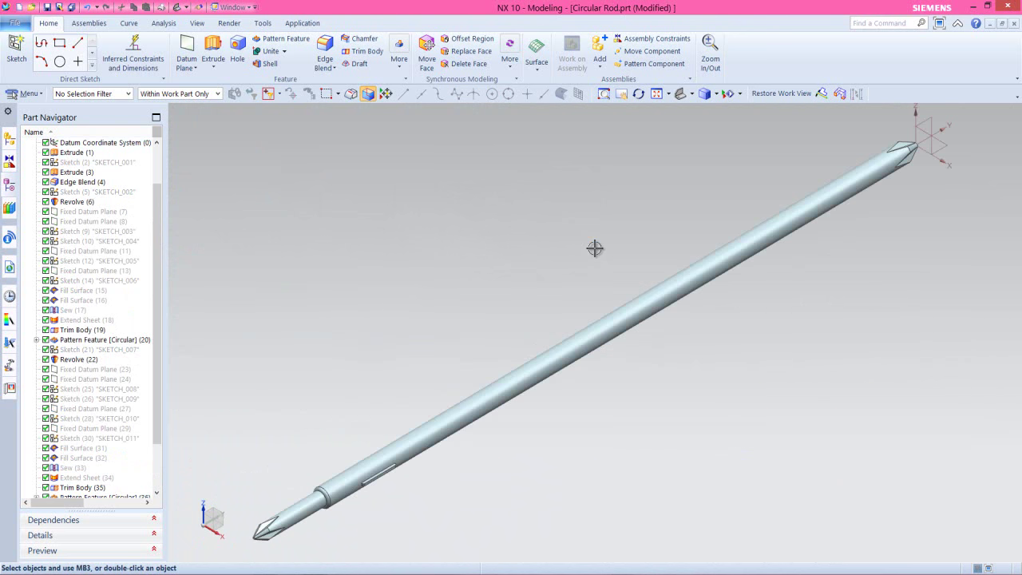
pyautogui.click(423, 290)
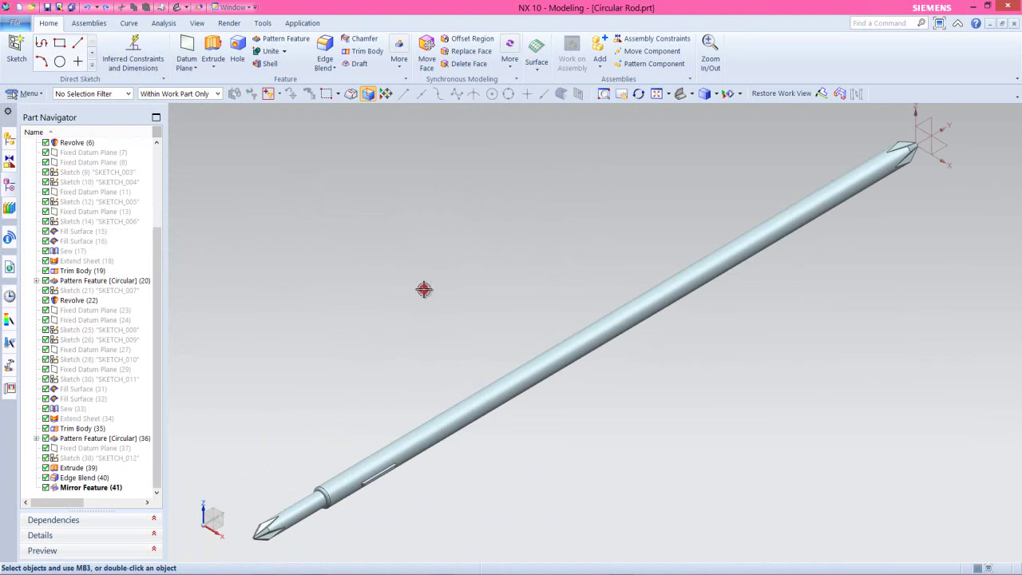
# - Create an inferred datum plane midway between the flat tip faces at the two ends of the rod
pyautogui.click(187, 53)
pyautogui.scroll(-2, 379, 319)
pyautogui.scroll(4, 289, 475)
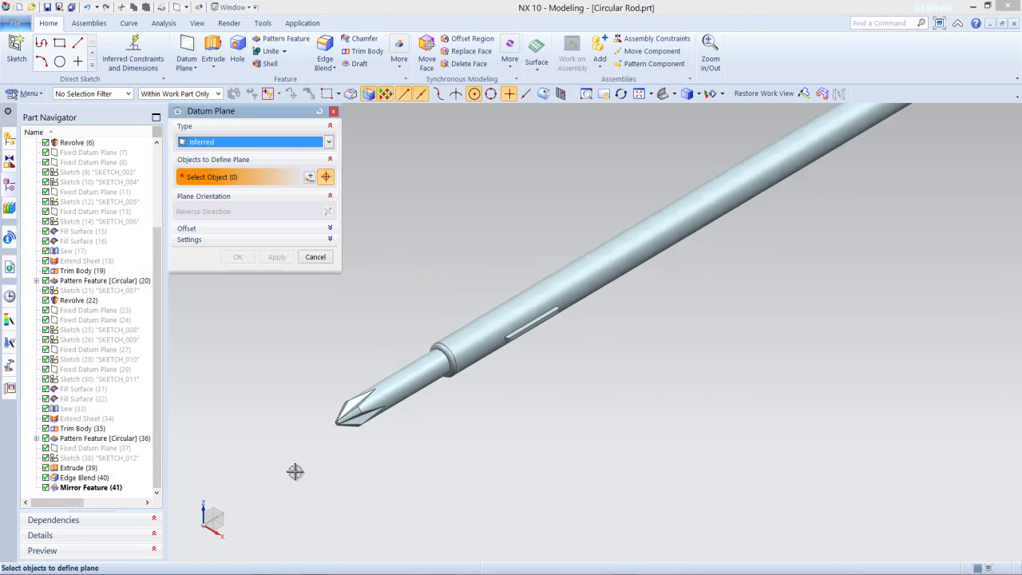
pyautogui.scroll(3, 296, 447)
pyautogui.scroll(2, 402, 401)
pyautogui.scroll(2, 487, 372)
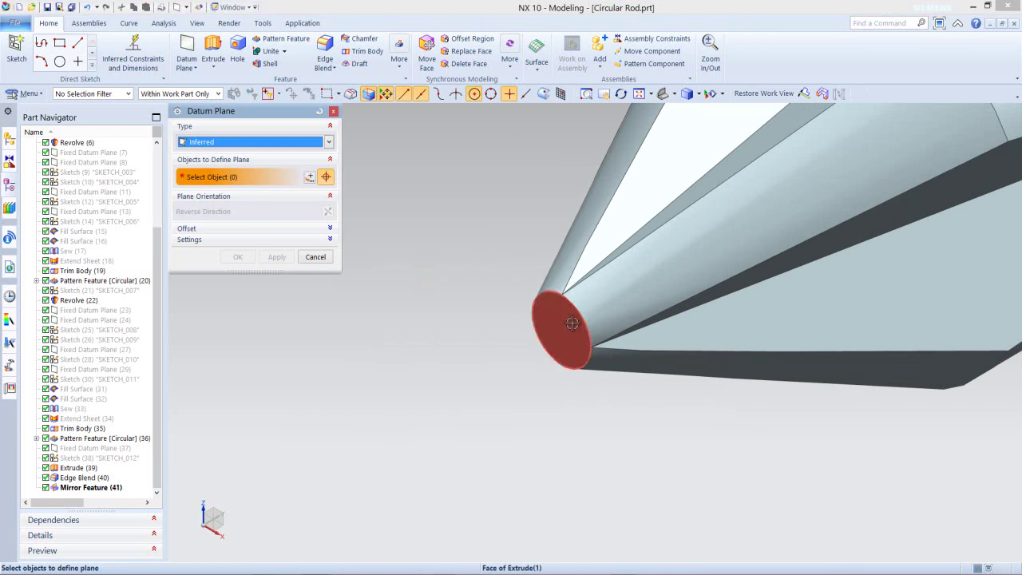
pyautogui.click(572, 322)
pyautogui.scroll(-6, 392, 429)
pyautogui.moveTo(656, 338); pyautogui.dragTo(523, 380, button='middle')
pyautogui.scroll(5, 530, 376)
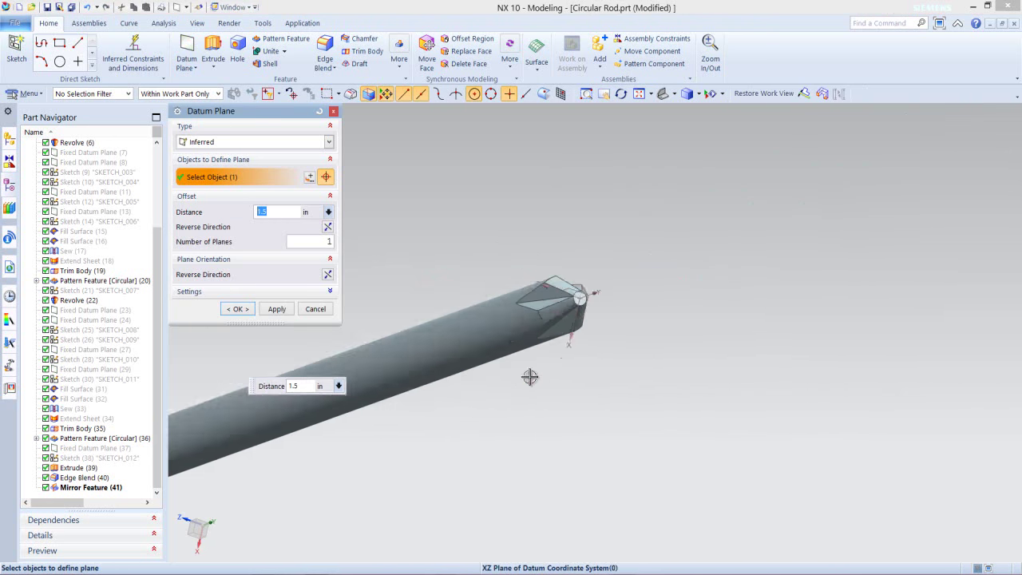
pyautogui.scroll(4, 530, 377)
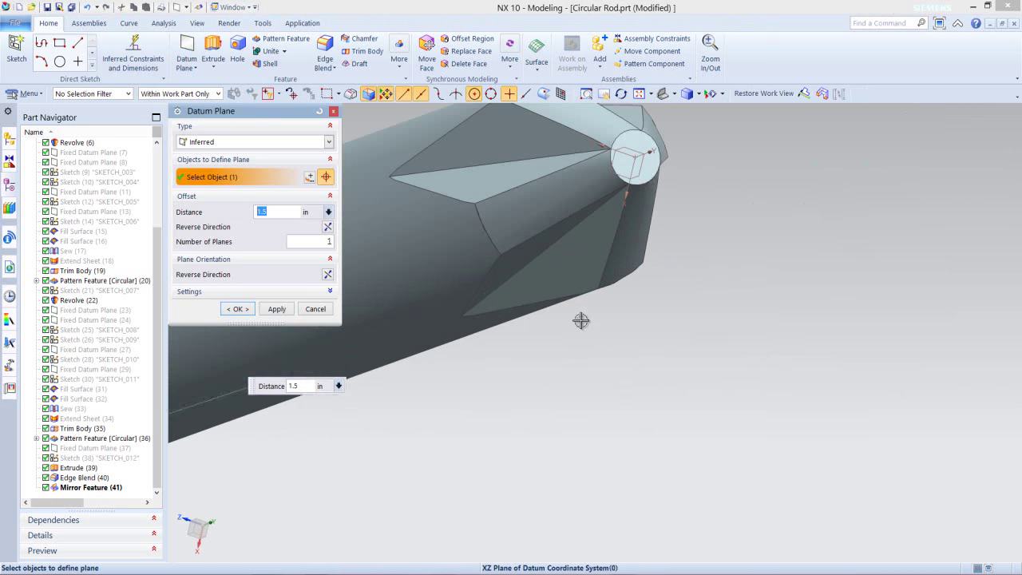
pyautogui.click(637, 144)
pyautogui.scroll(-5, 721, 324)
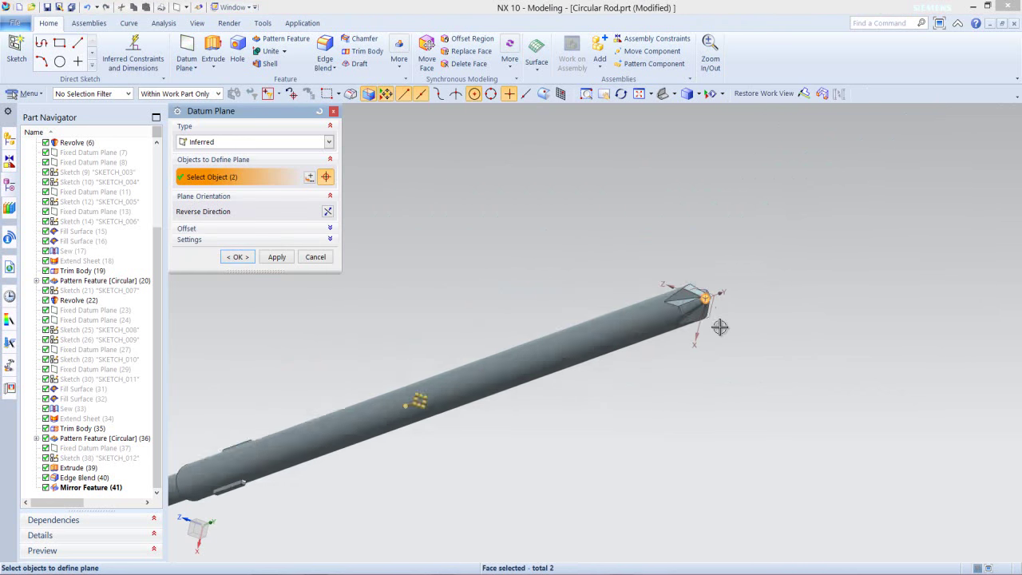
pyautogui.click(238, 256)
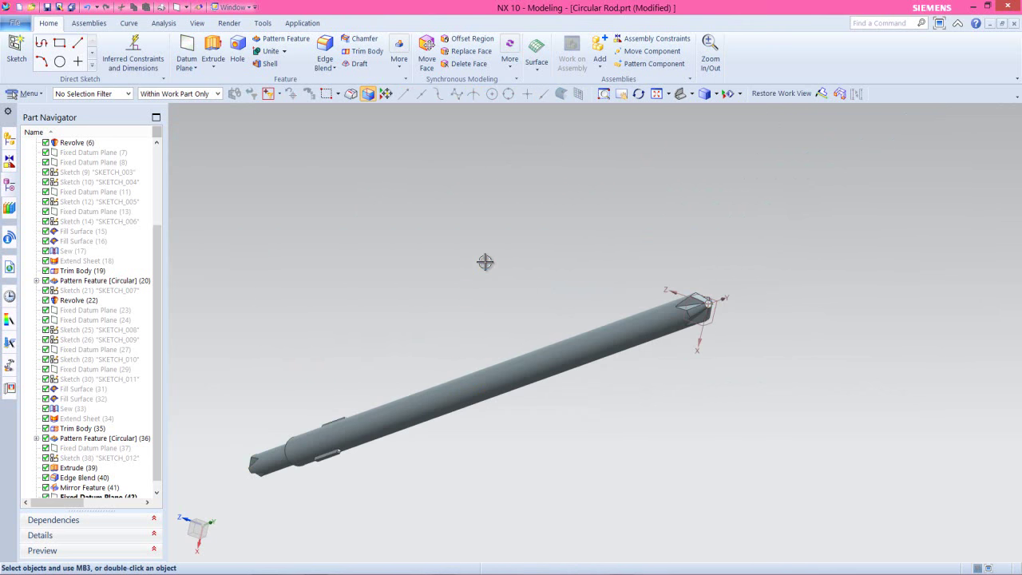
# - Resize the new mid-rod datum plane so its frame extends well beyond the rod on both sides
pyautogui.press('Home')
pyautogui.moveTo(153, 417); pyautogui.dragTo(162, 477)
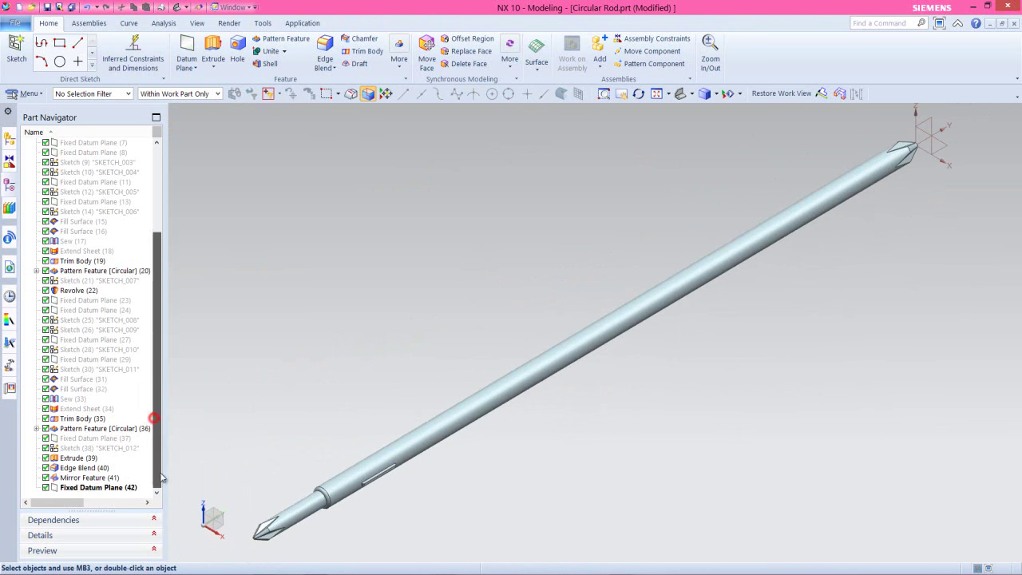
pyautogui.rightClick(80, 487)
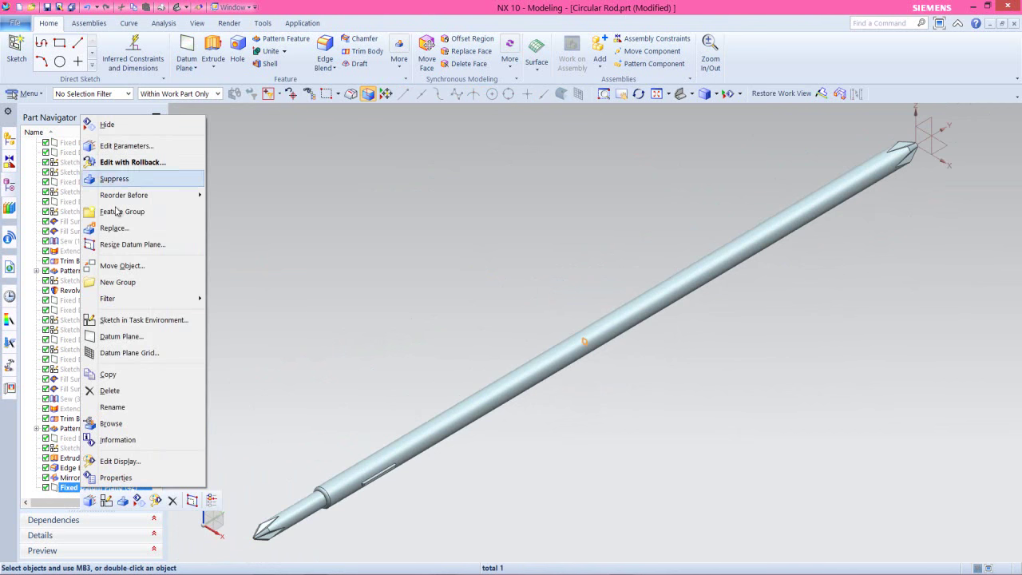
pyautogui.click(127, 244)
pyautogui.moveTo(578, 339); pyautogui.dragTo(548, 315)
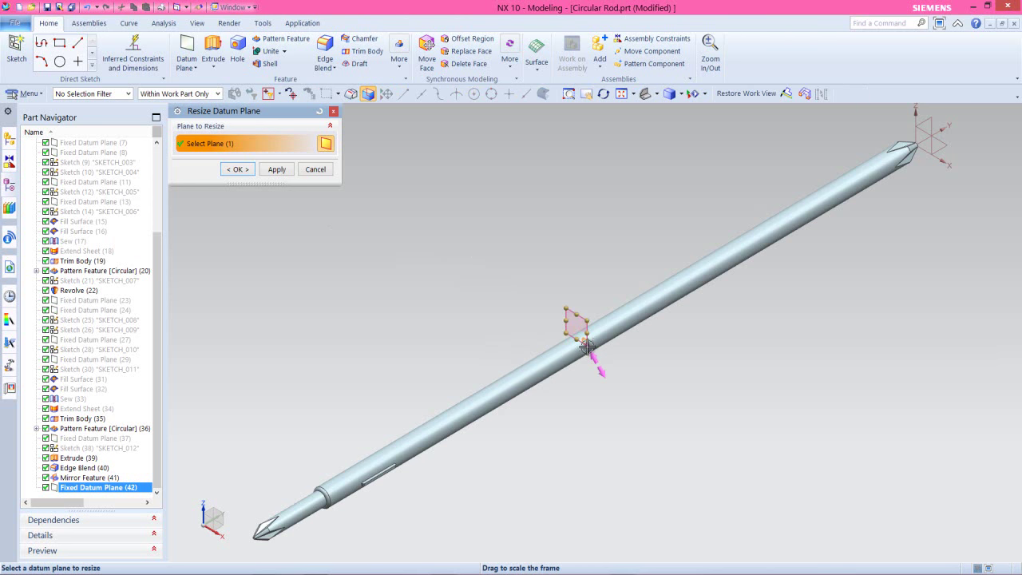
pyautogui.moveTo(587, 345); pyautogui.dragTo(615, 385)
pyautogui.click(240, 168)
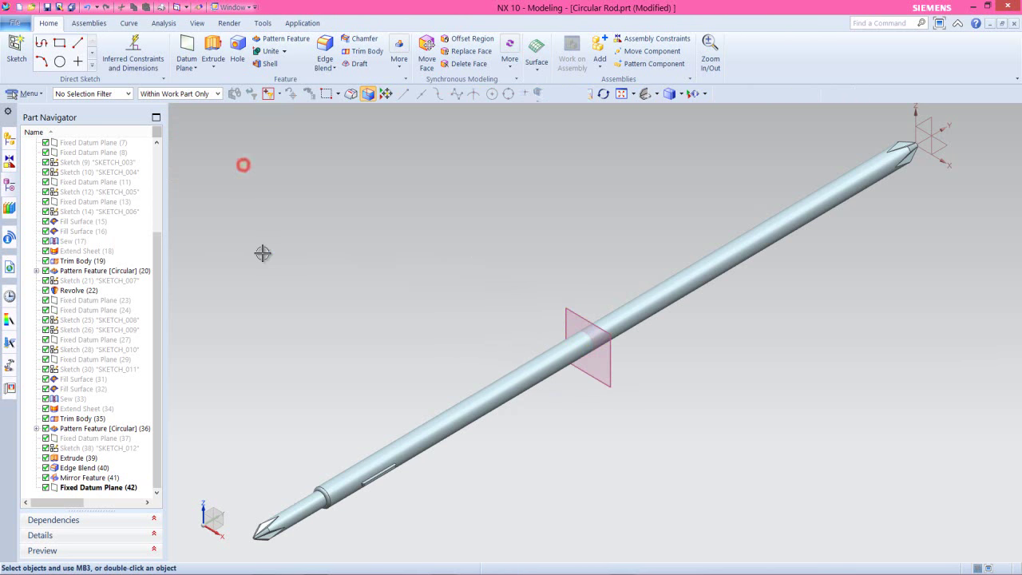
# - Mirror the bar's extrude, its edge blend and the first mirror feature across the mid-rod datum plane
pyautogui.click(263, 253)
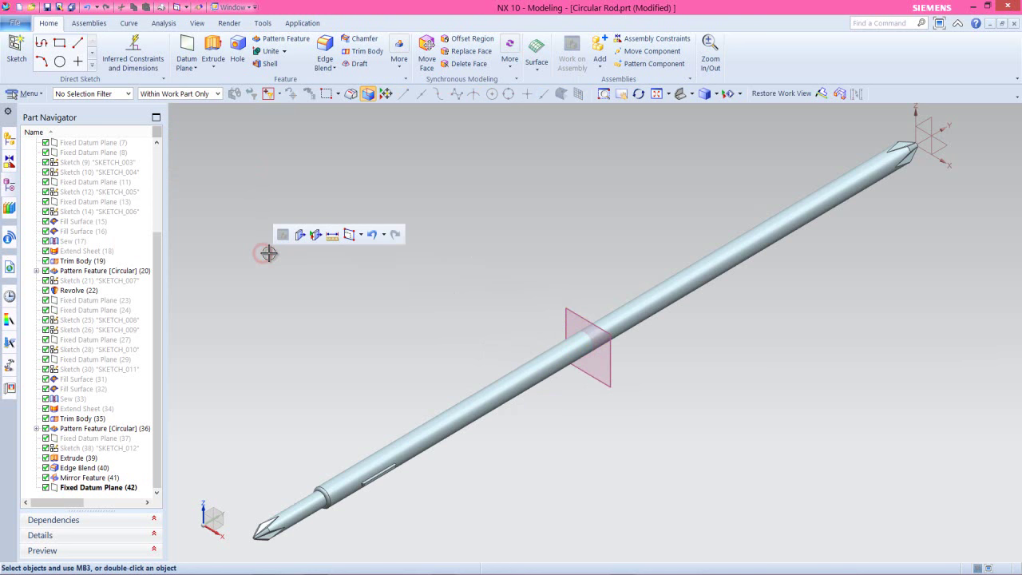
pyautogui.click(355, 239)
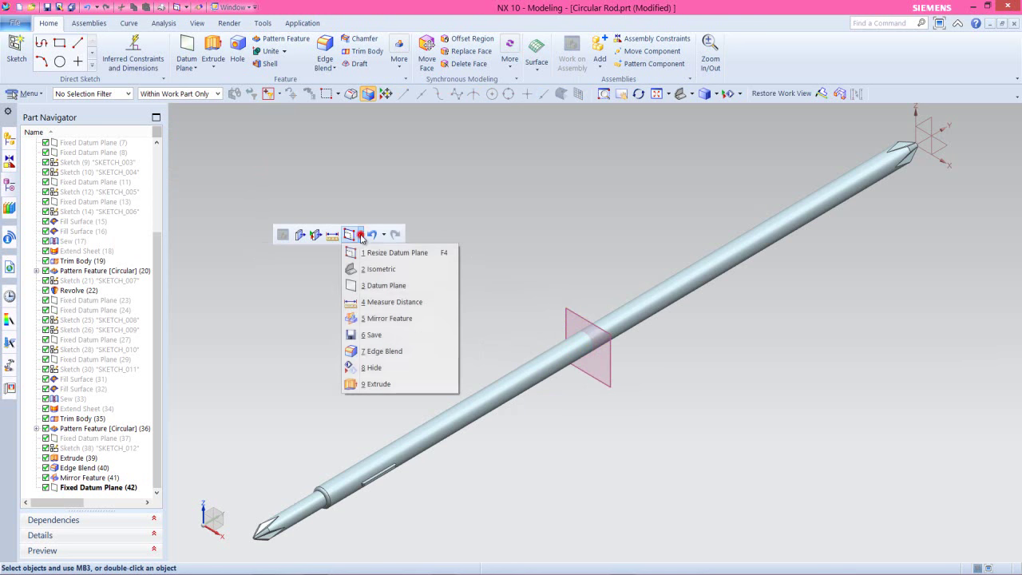
pyautogui.click(381, 321)
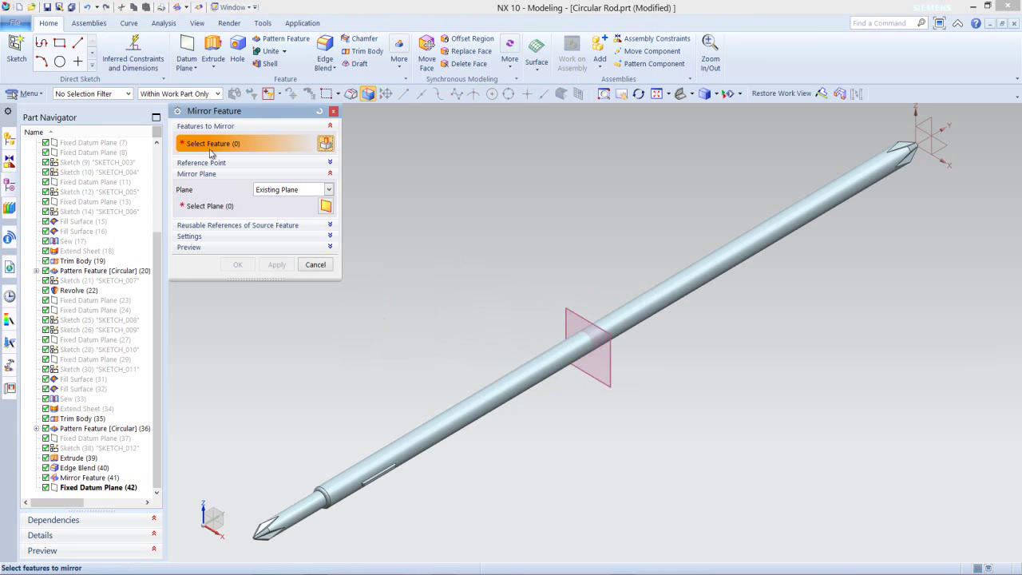
pyautogui.click(80, 459)
pyautogui.click(88, 468)
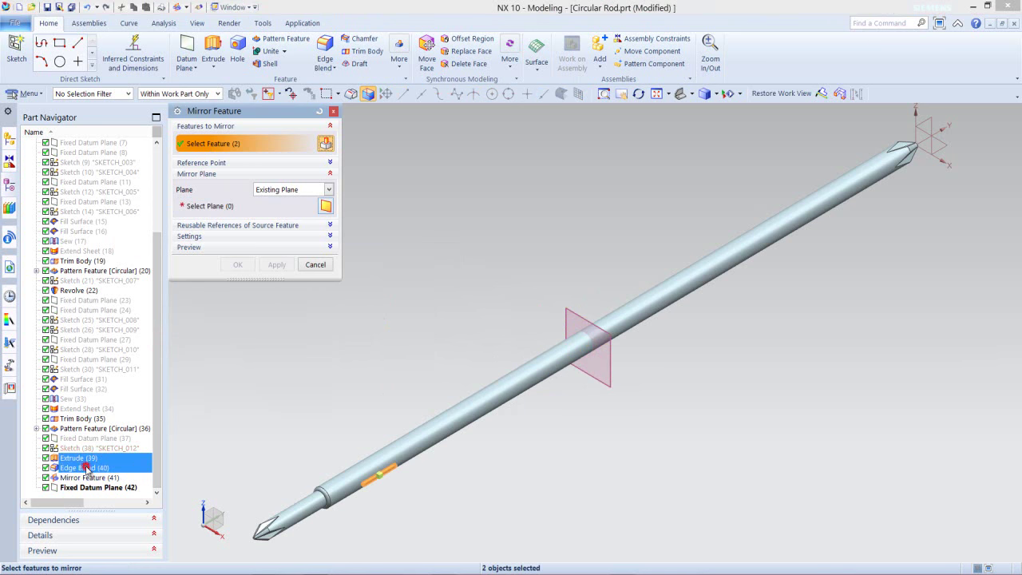
pyautogui.click(92, 478)
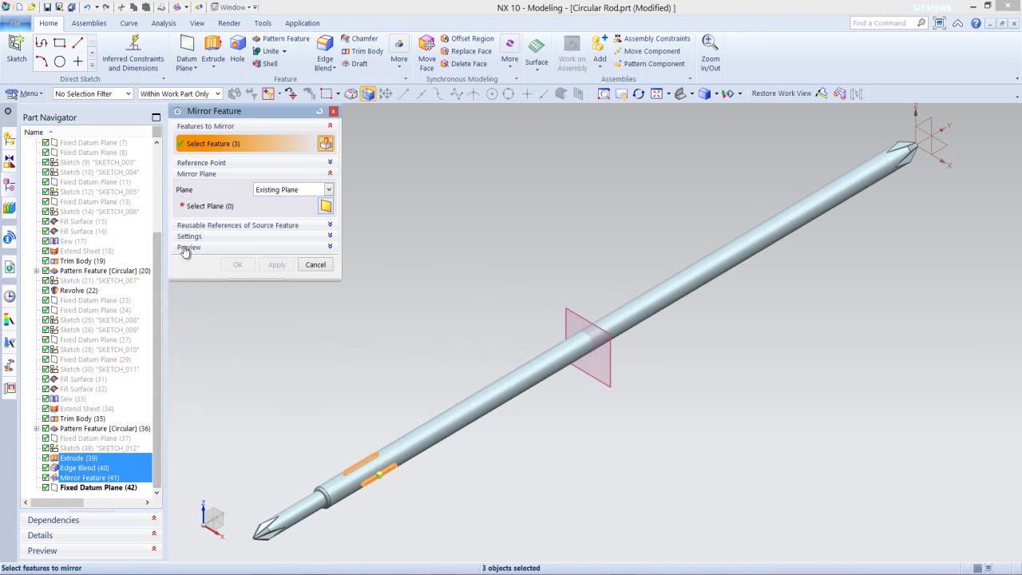
pyautogui.click(194, 210)
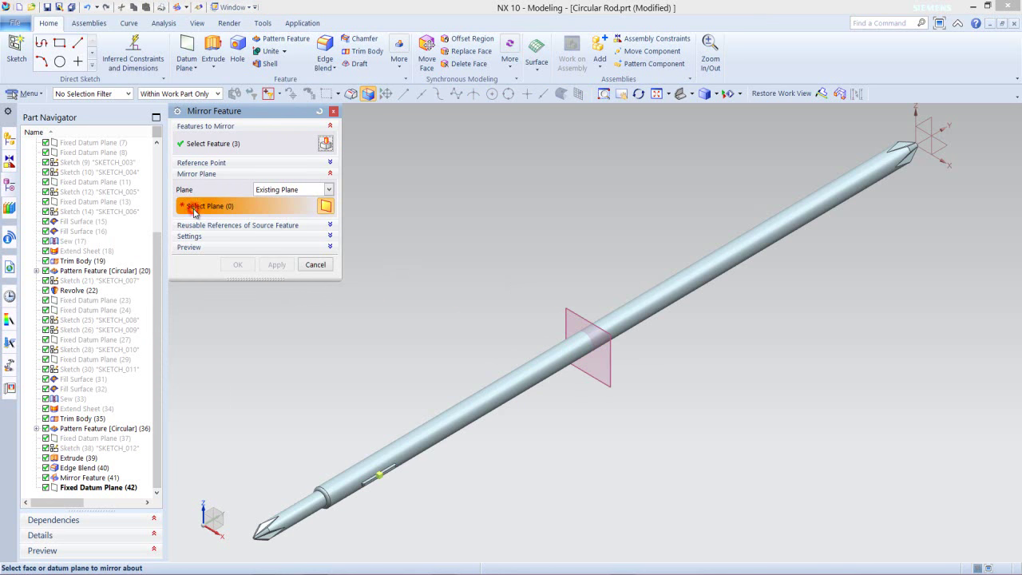
pyautogui.click(570, 312)
pyautogui.click(243, 264)
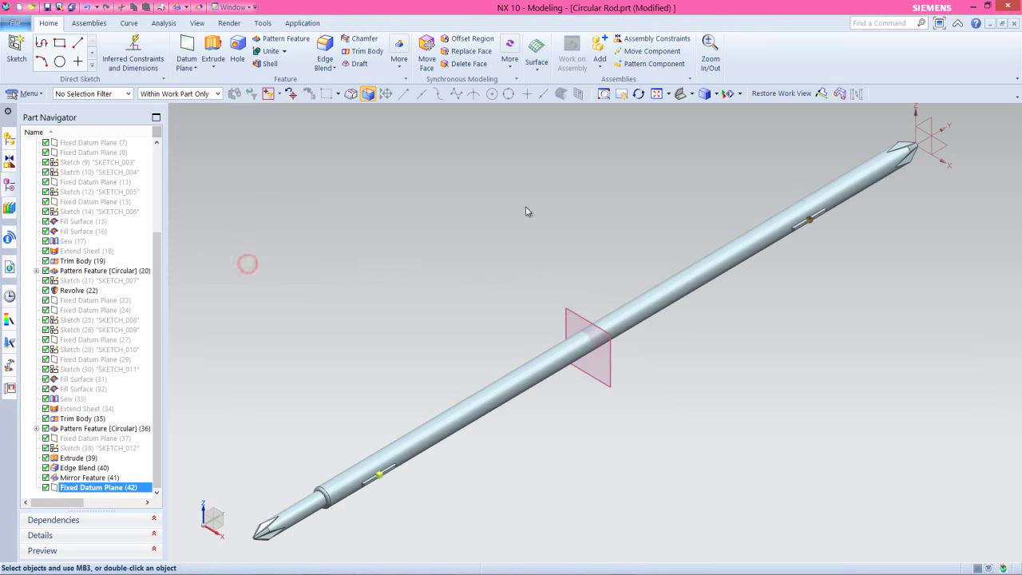
# - Hide the mid-rod datum plane and inspect the mirrored bars near the other end of the rod
pyautogui.click(570, 310)
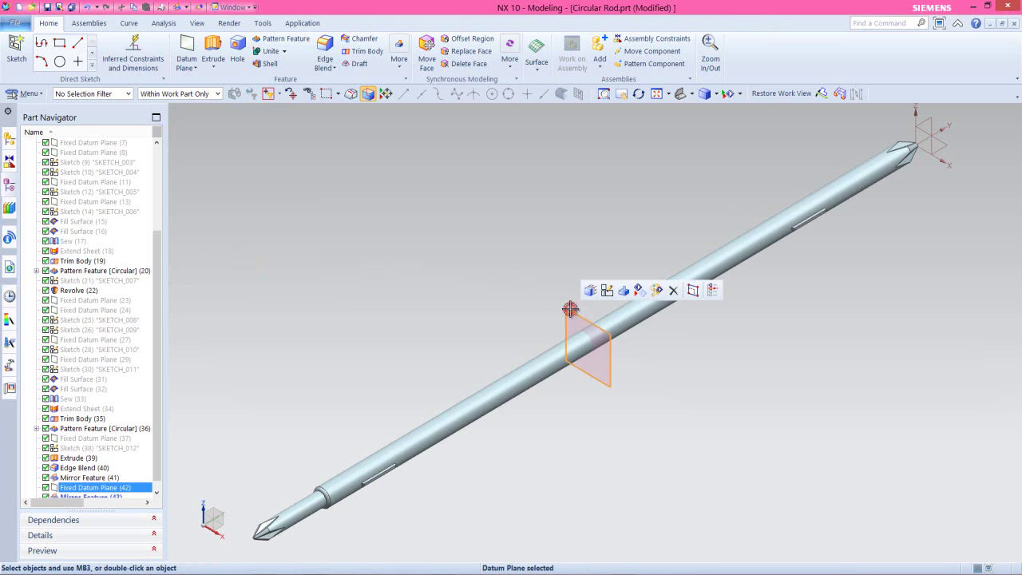
pyautogui.click(639, 291)
pyautogui.moveTo(753, 223); pyautogui.dragTo(625, 122, button='middle')
pyautogui.scroll(-3, 625, 123)
pyautogui.scroll(8, 612, 119)
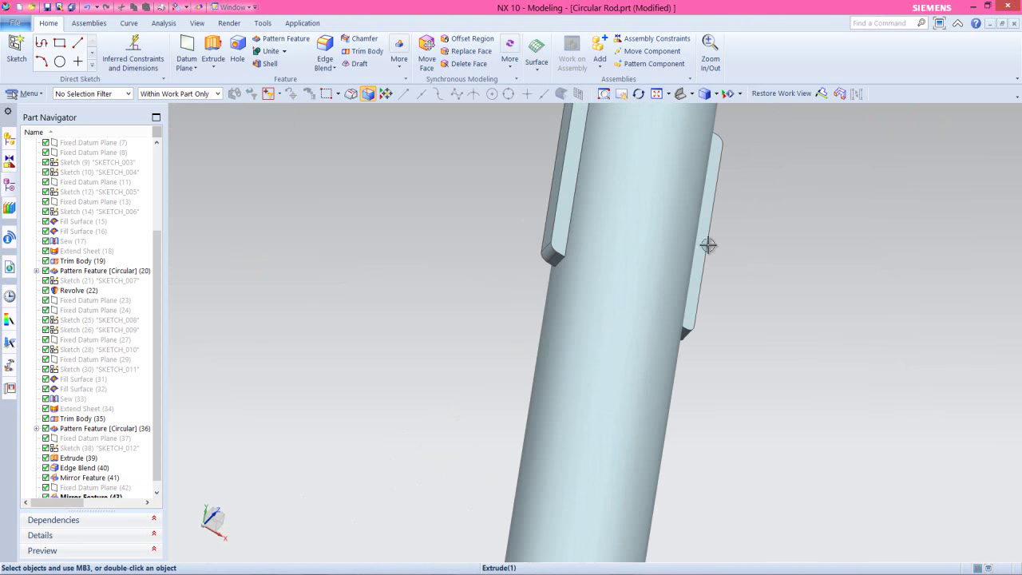
pyautogui.scroll(-5, 797, 315)
# - Save the finished rod part and close it
pyautogui.press('Home')
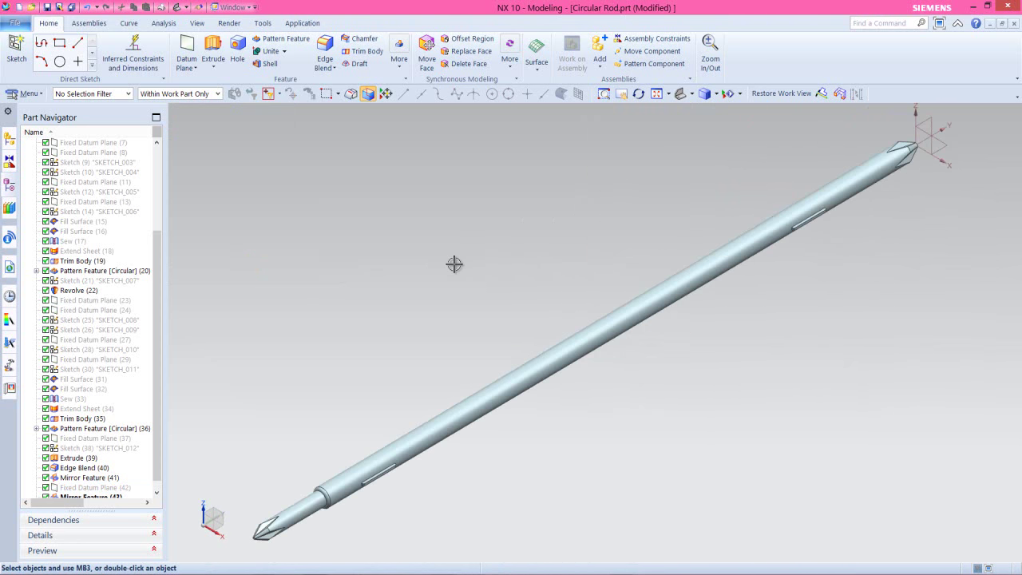
pyautogui.hotkey('ctrl', 's')
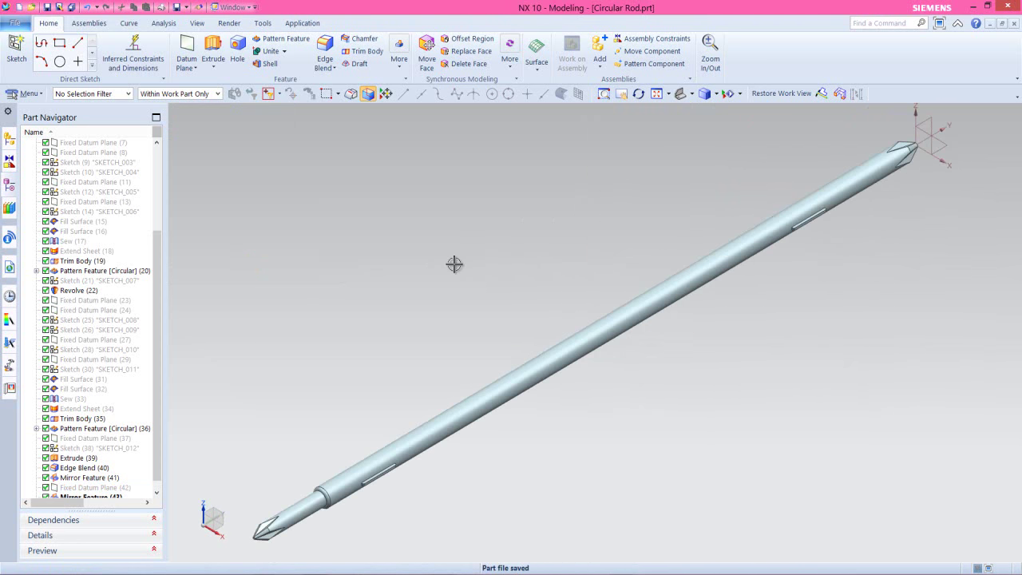
pyautogui.click(1012, 25)
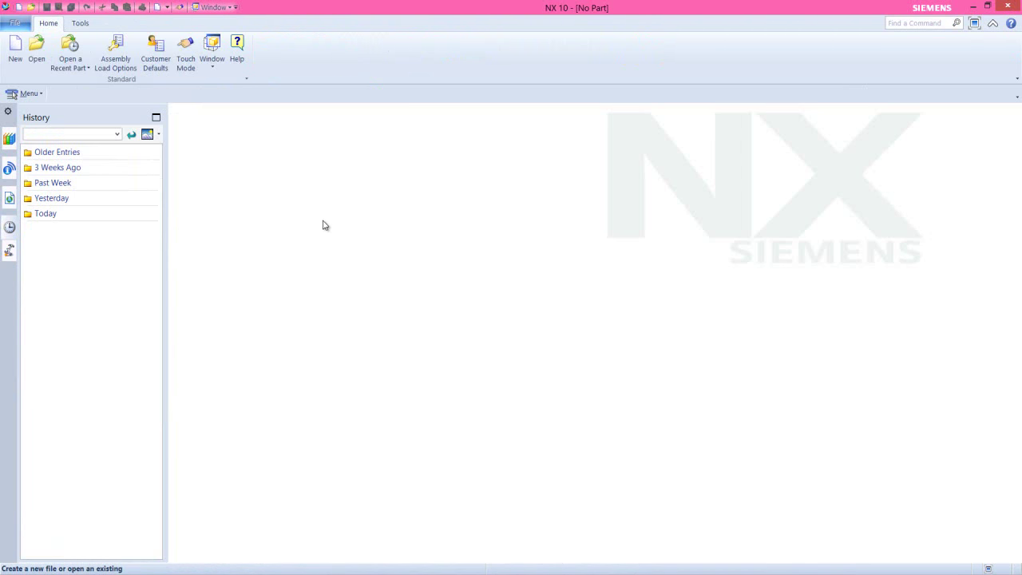
# - Create a new assembly file in inches named "Allen Screwdriver (Double Ended)"
pyautogui.click(14, 54)
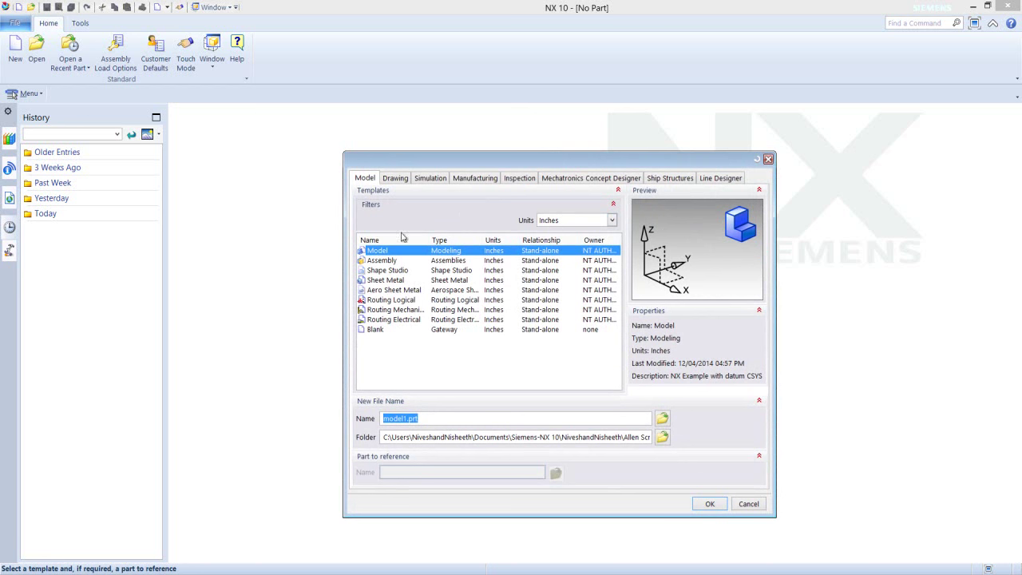
pyautogui.click(381, 262)
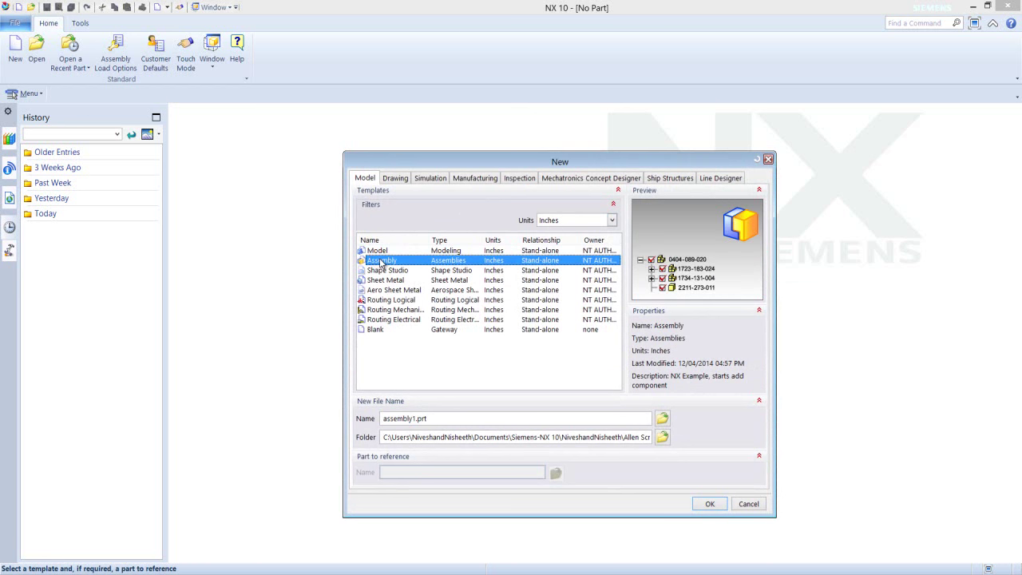
pyautogui.click(381, 419)
pyautogui.press('Delete')
pyautogui.press('Delete')
pyautogui.press('Delete')
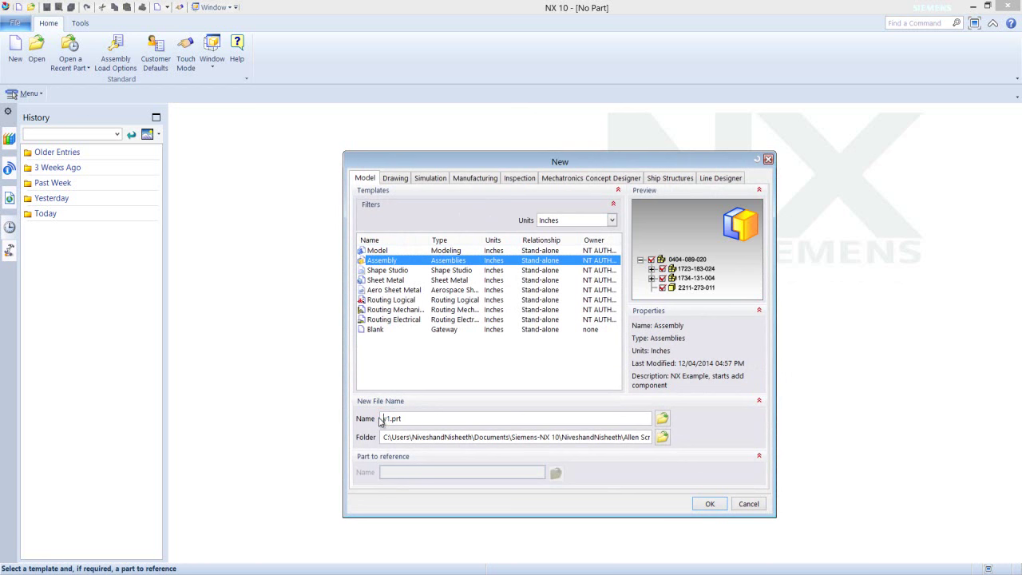
pyautogui.write('Allen Screwdriver (Double Ended)')
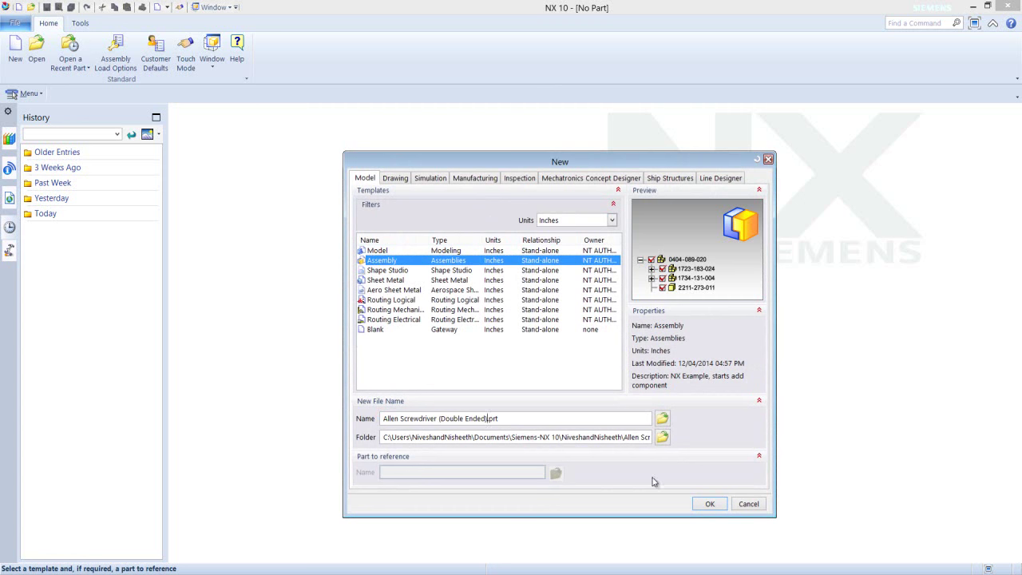
pyautogui.click(709, 503)
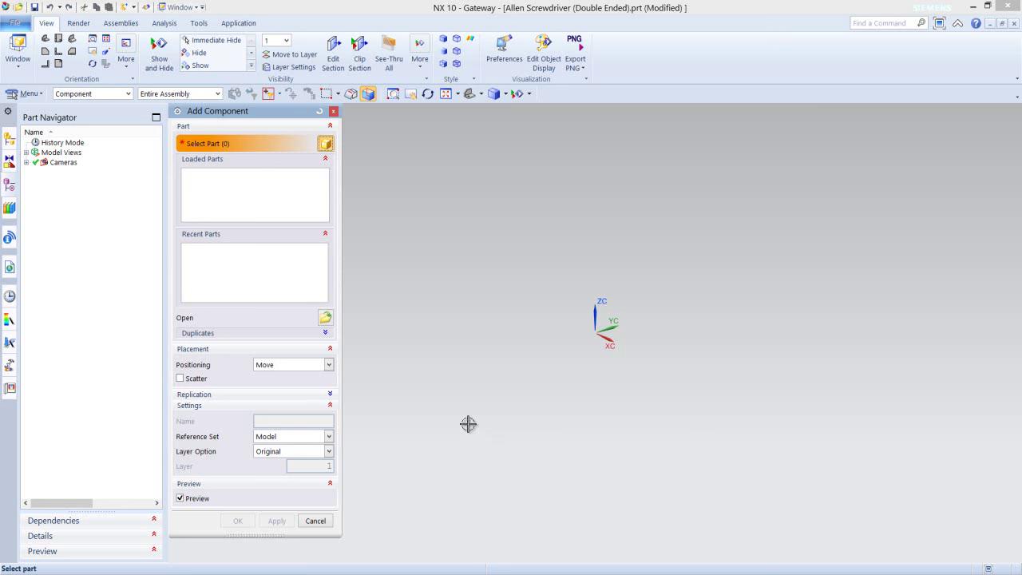
# - Add the Handle part at the absolute origin with the Entire Part reference set, and switch to the Modeling application
pyautogui.click(325, 317)
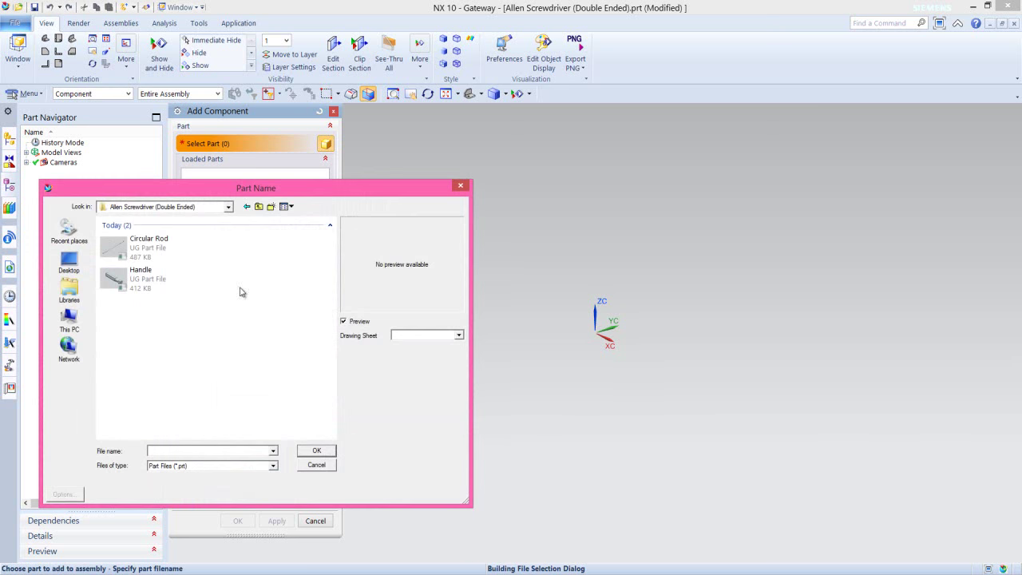
pyautogui.click(142, 274)
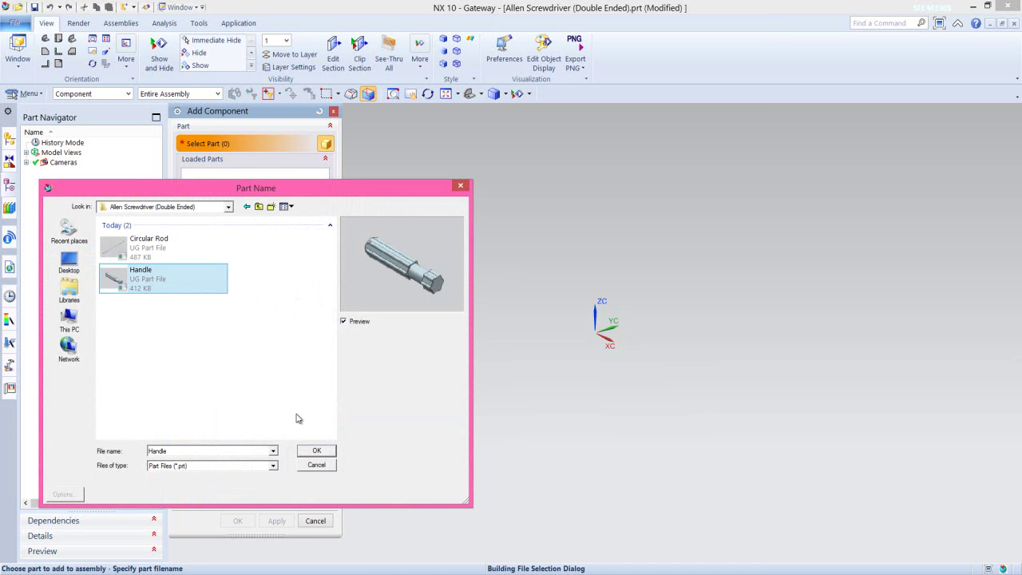
pyautogui.click(317, 452)
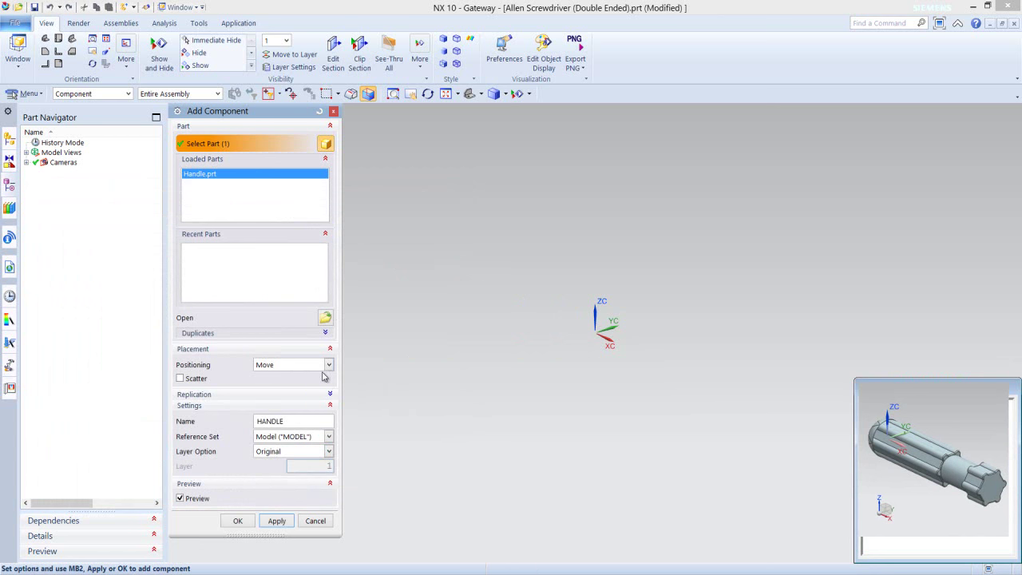
pyautogui.click(328, 365)
pyautogui.click(316, 376)
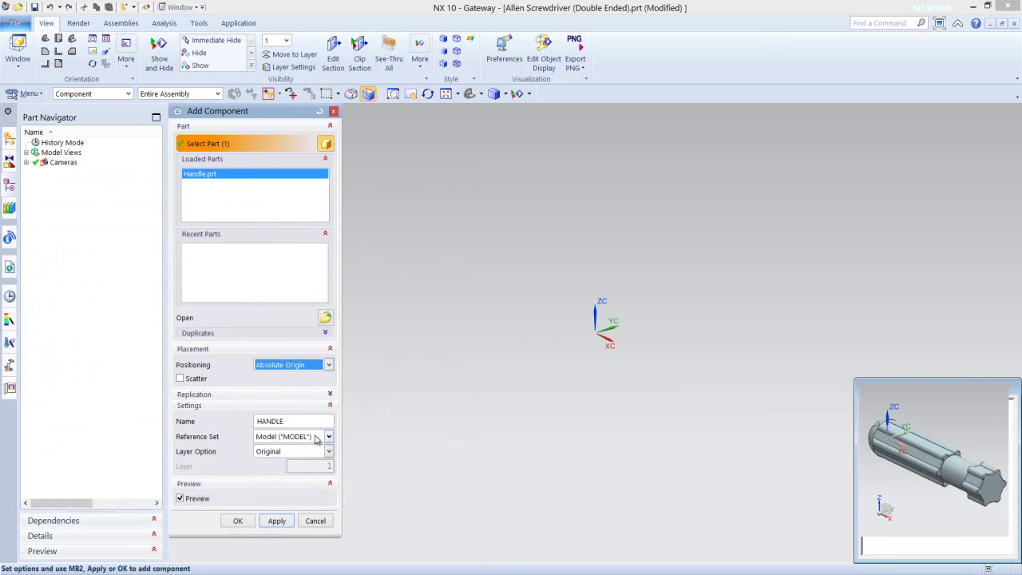
pyautogui.click(326, 436)
pyautogui.click(310, 455)
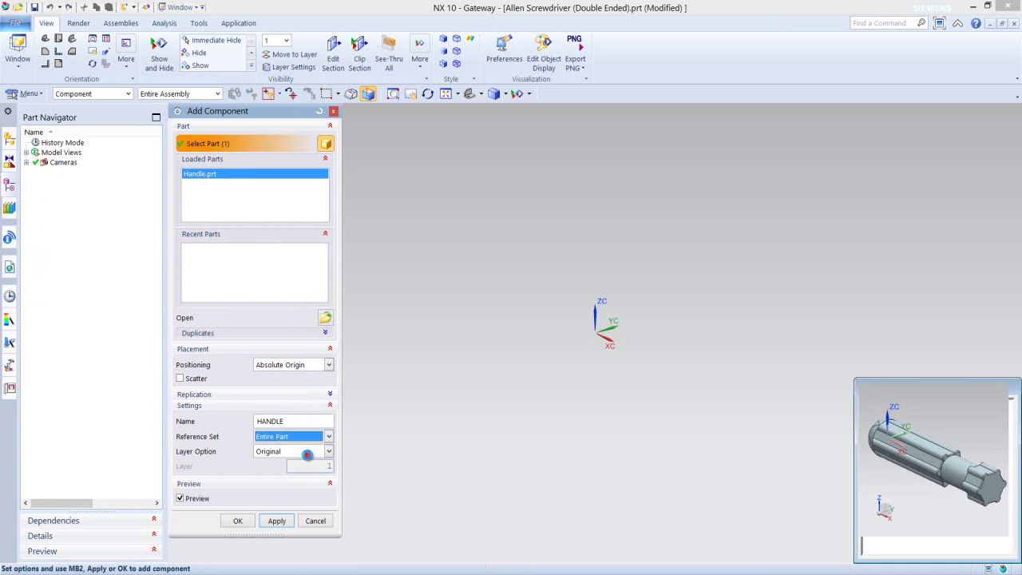
pyautogui.click(240, 521)
pyautogui.hotkey('ctrl', 'm')
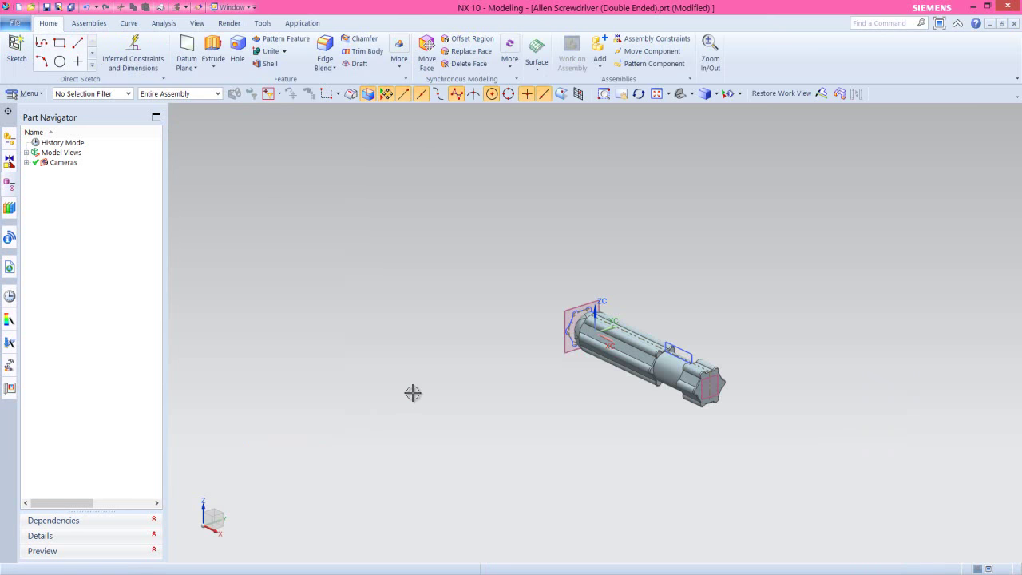
pyautogui.click(690, 93)
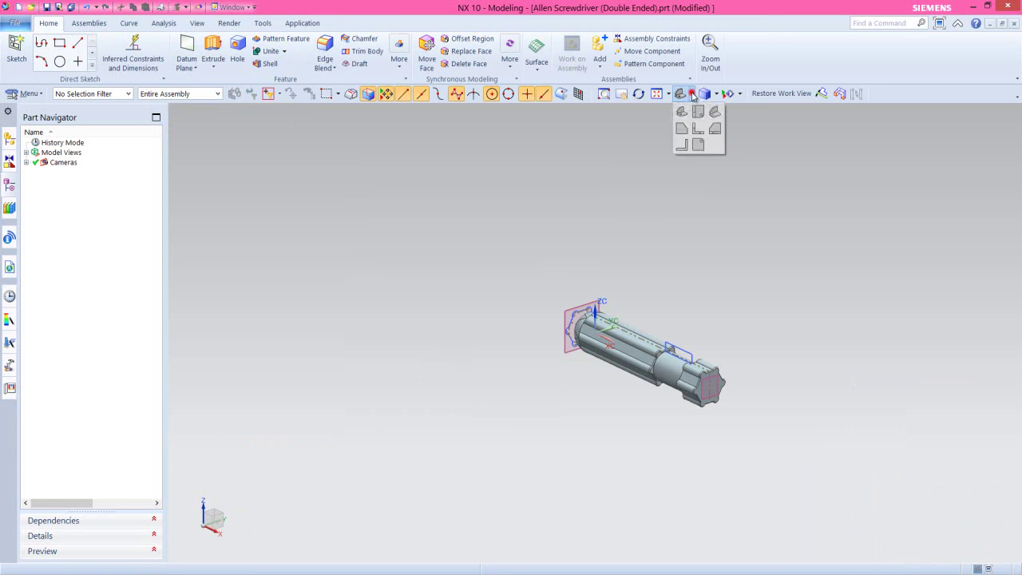
pyautogui.click(715, 112)
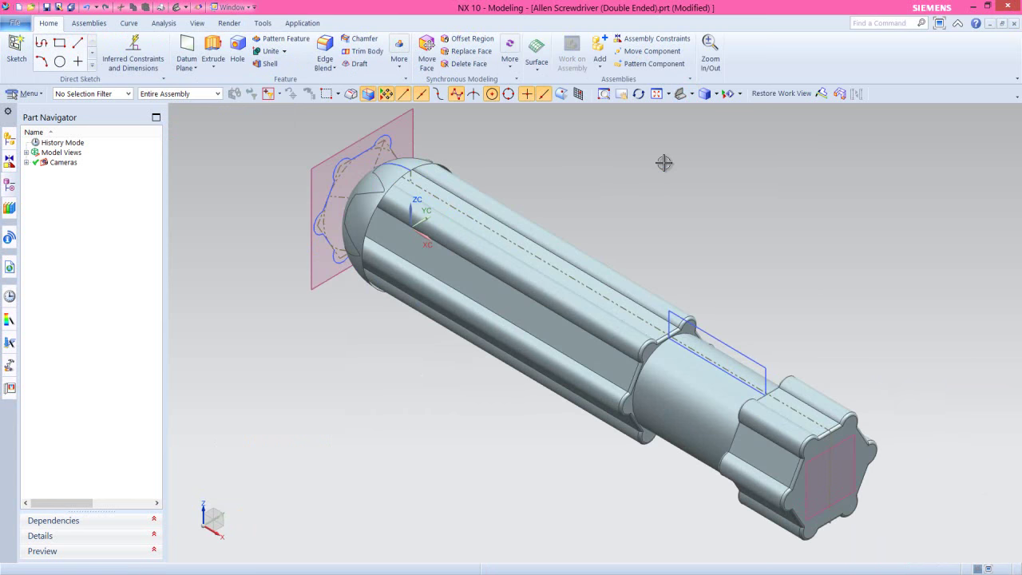
# - Hide all sheet bodies, sketches and datum planes in the assembly, and save it
pyautogui.click(8, 144)
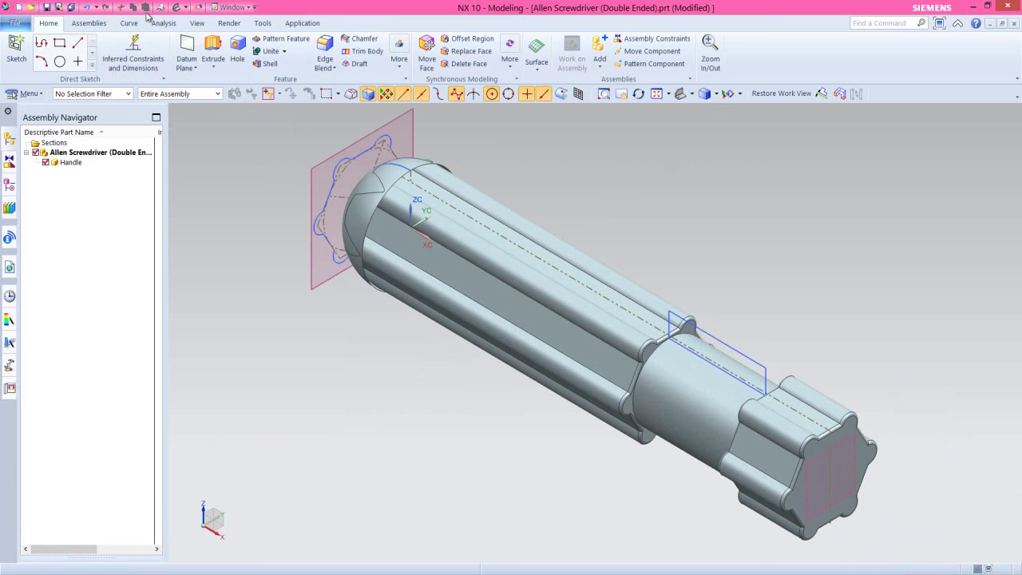
pyautogui.click(196, 24)
pyautogui.click(173, 52)
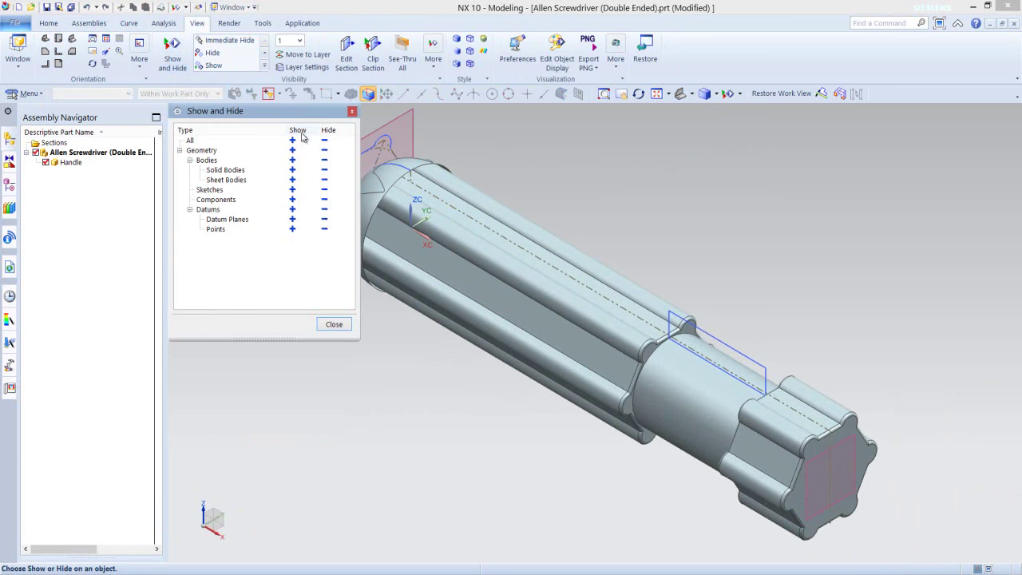
pyautogui.click(324, 179)
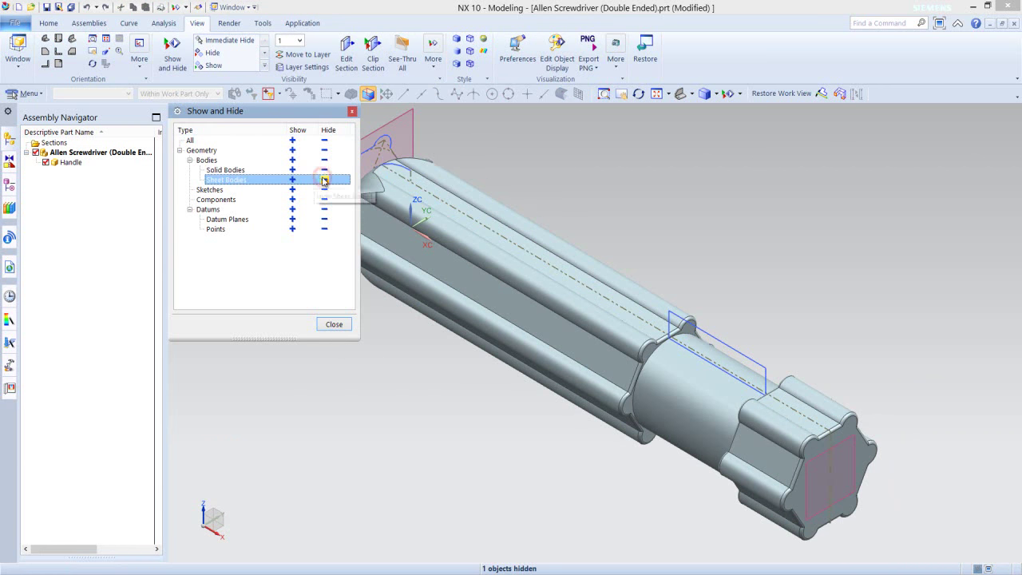
pyautogui.click(324, 190)
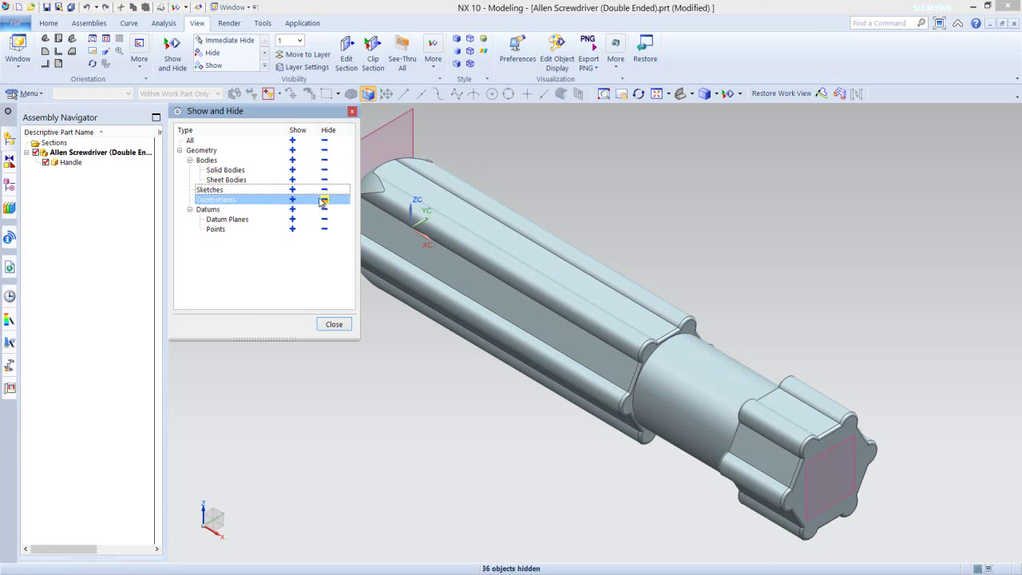
pyautogui.click(324, 218)
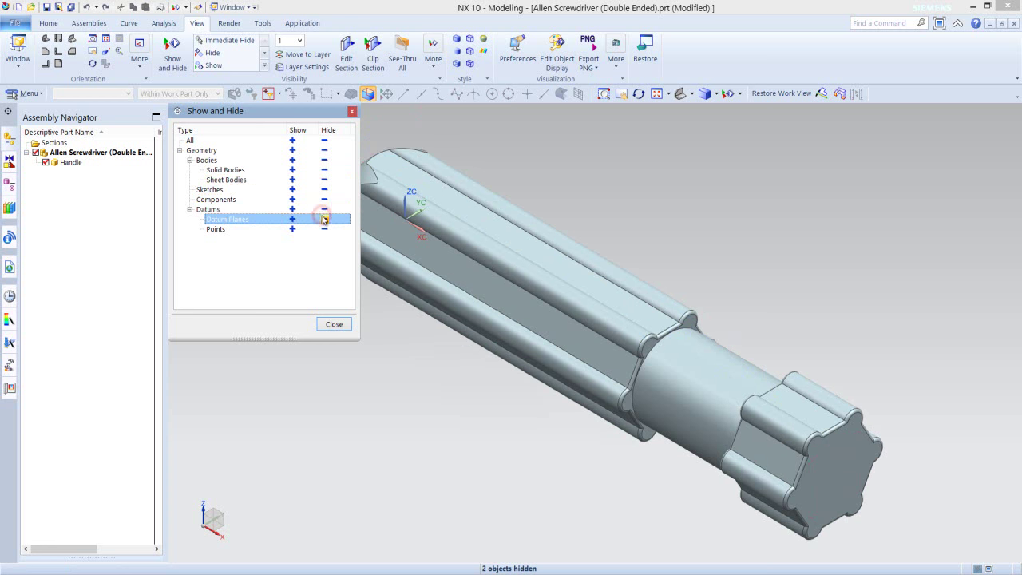
pyautogui.click(333, 325)
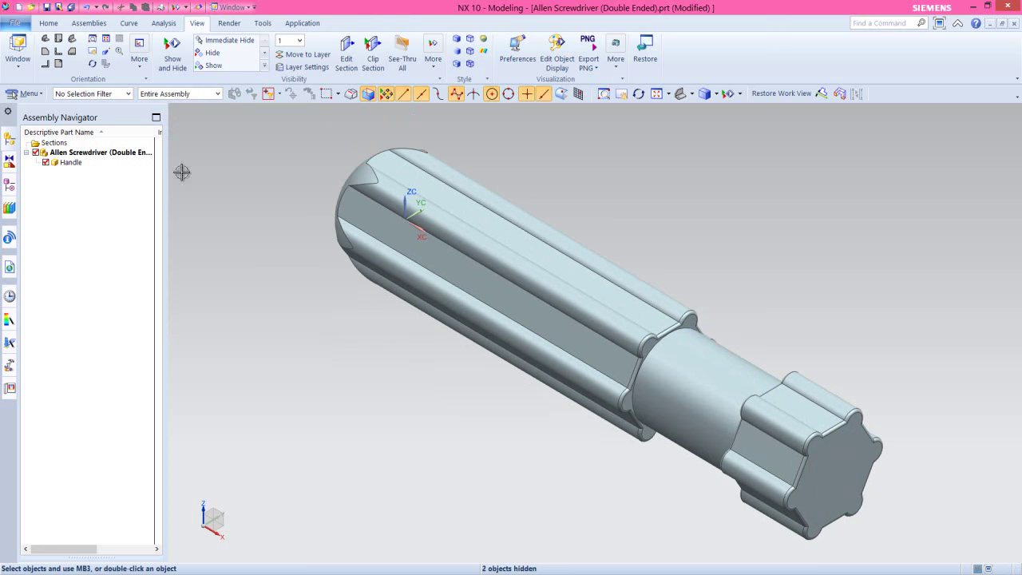
pyautogui.click(52, 24)
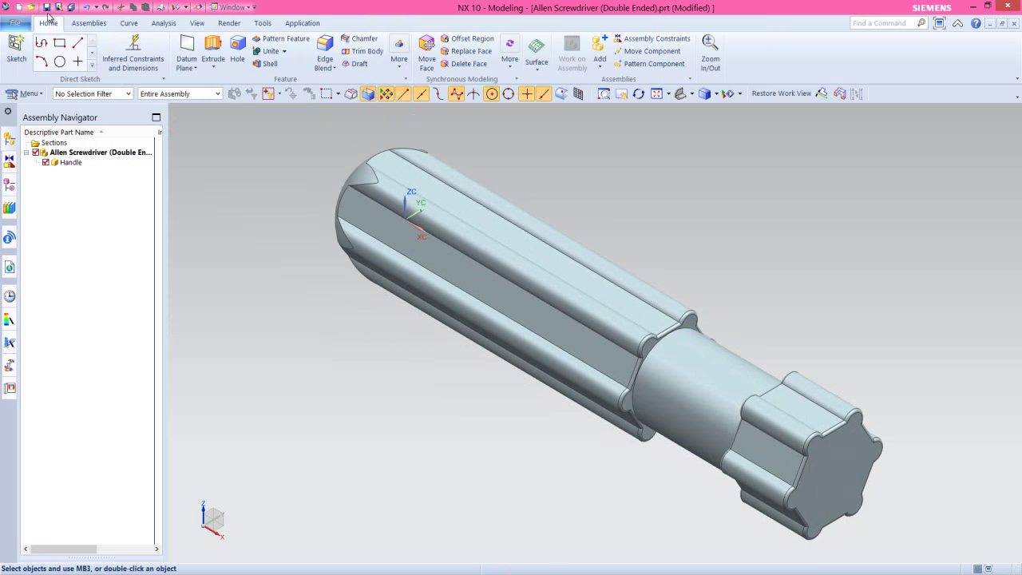
pyautogui.click(46, 8)
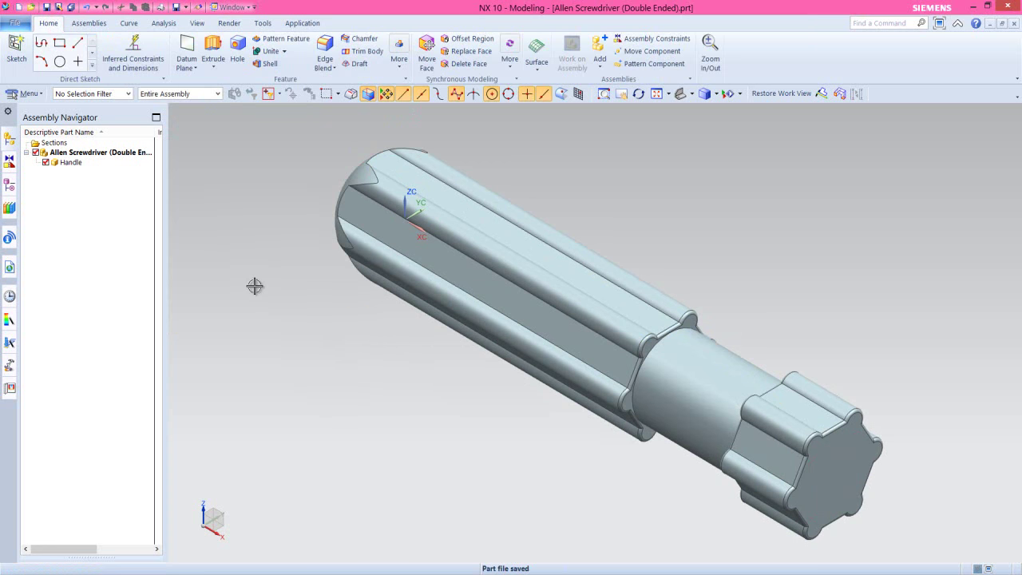
# - Apply a Fix assembly constraint to the handle
pyautogui.click(90, 24)
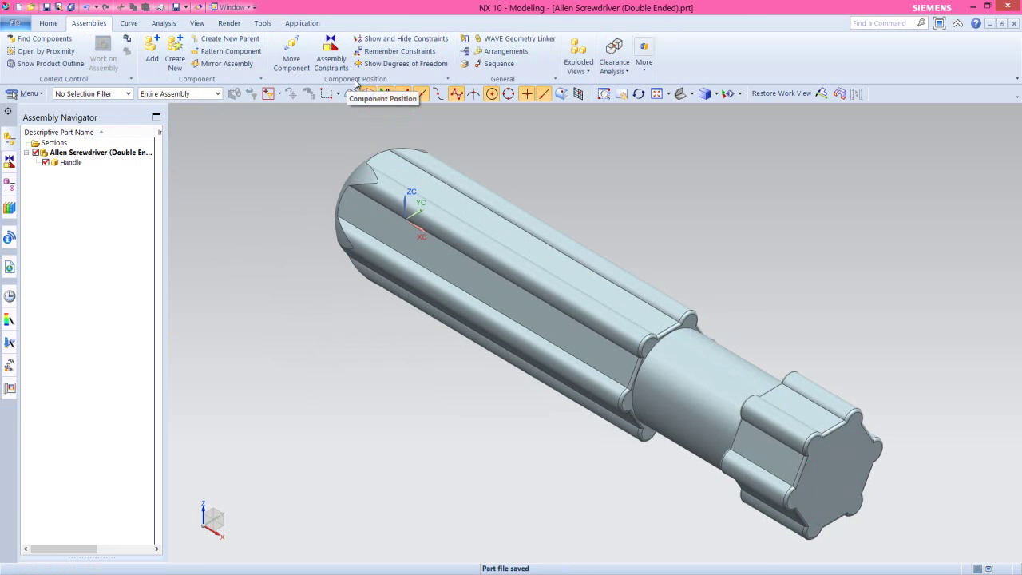
pyautogui.click(329, 51)
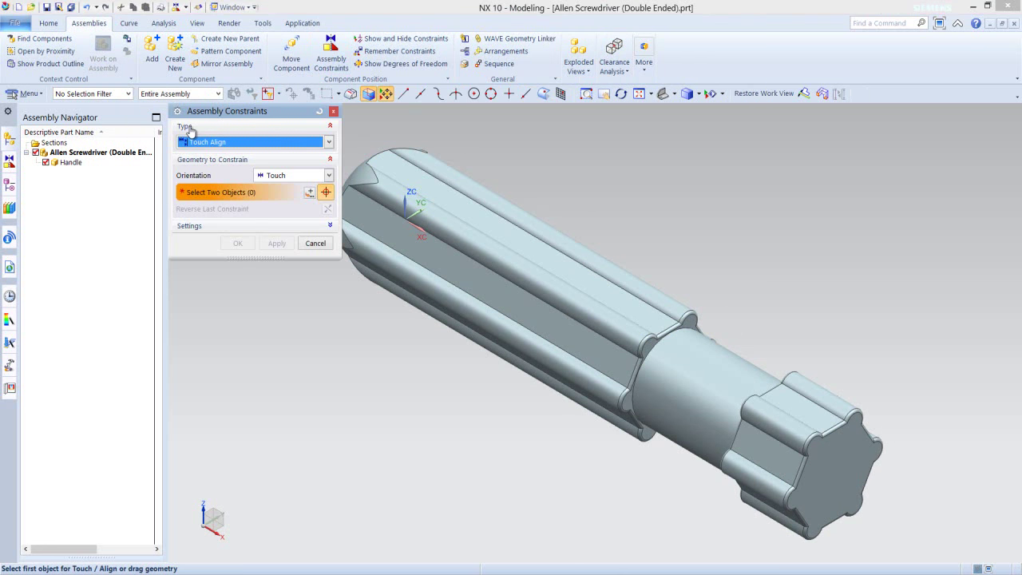
pyautogui.click(324, 142)
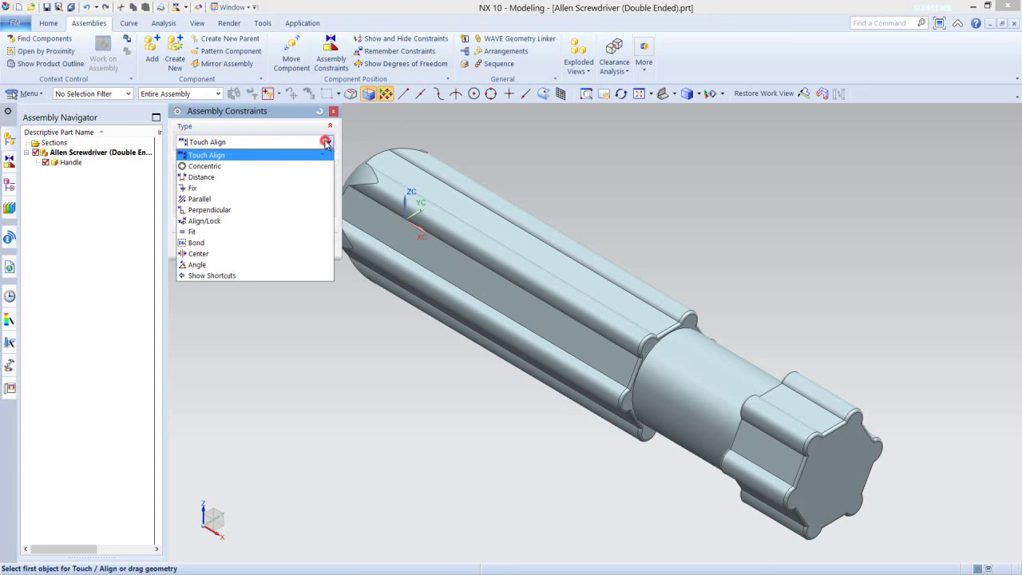
pyautogui.click(209, 189)
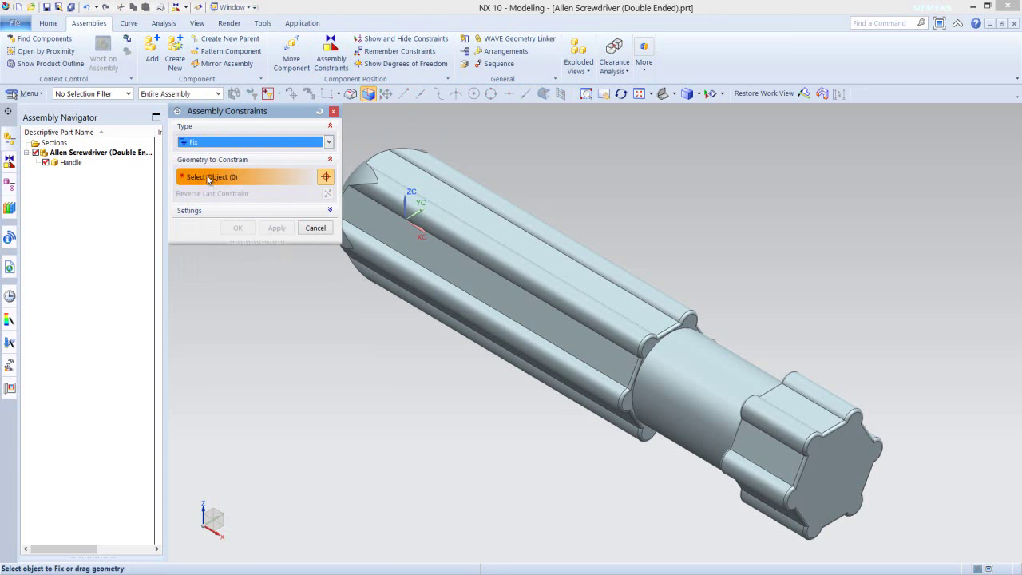
pyautogui.click(404, 233)
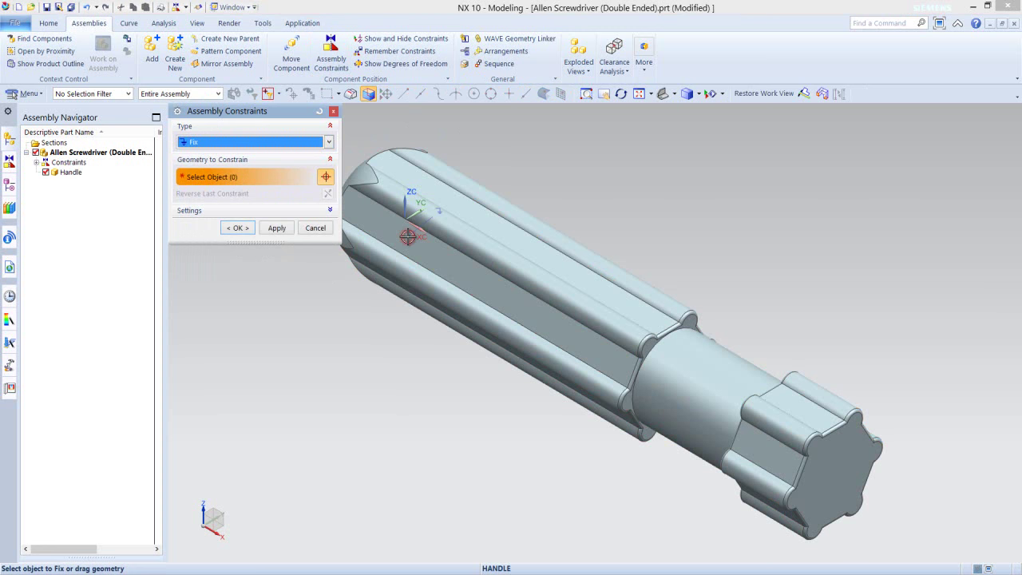
pyautogui.click(238, 227)
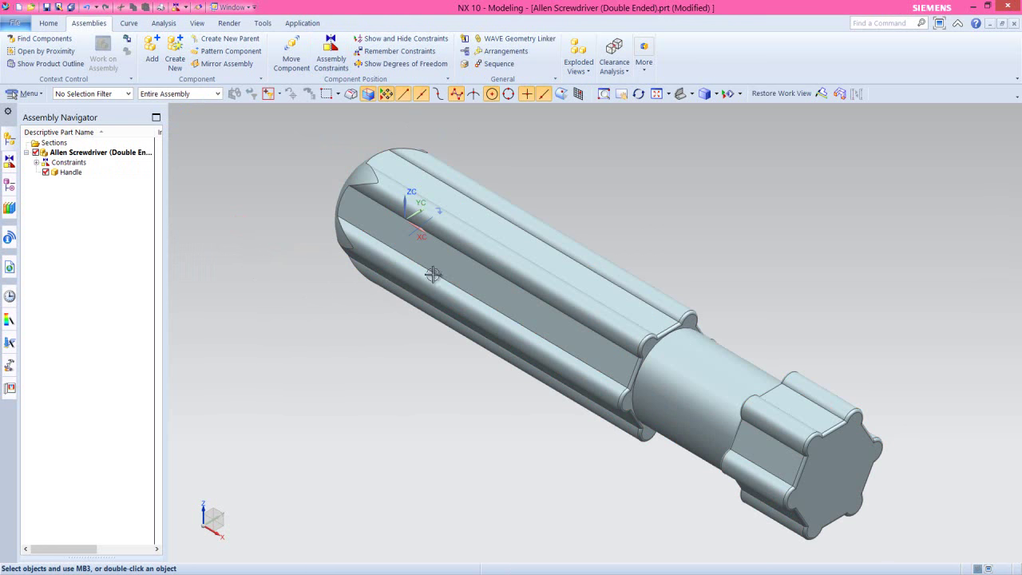
# - Make the handle the work part and scale its solid body uniformly by a factor of 1.5 about the origin
pyautogui.doubleClick(449, 257)
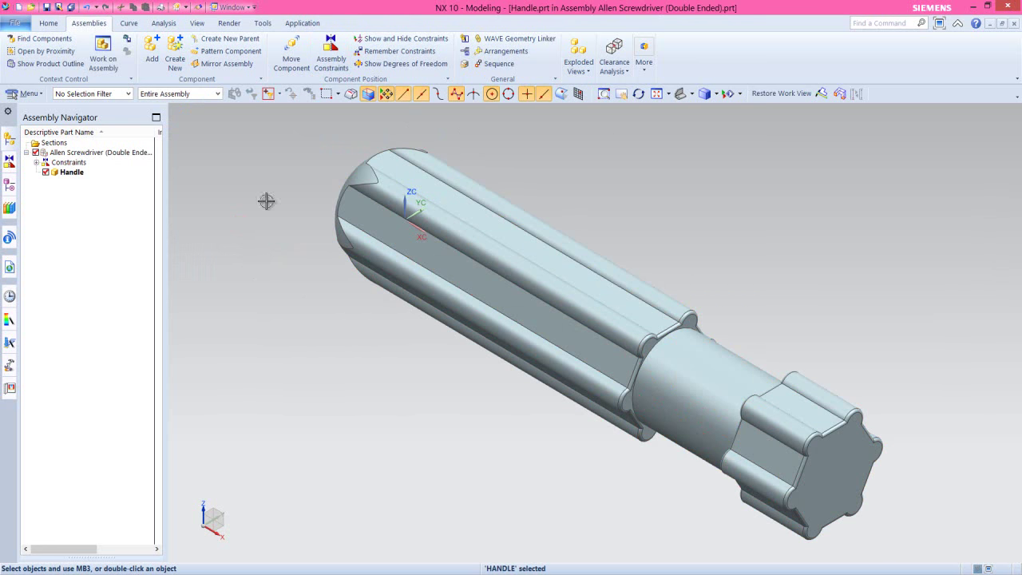
pyautogui.click(10, 188)
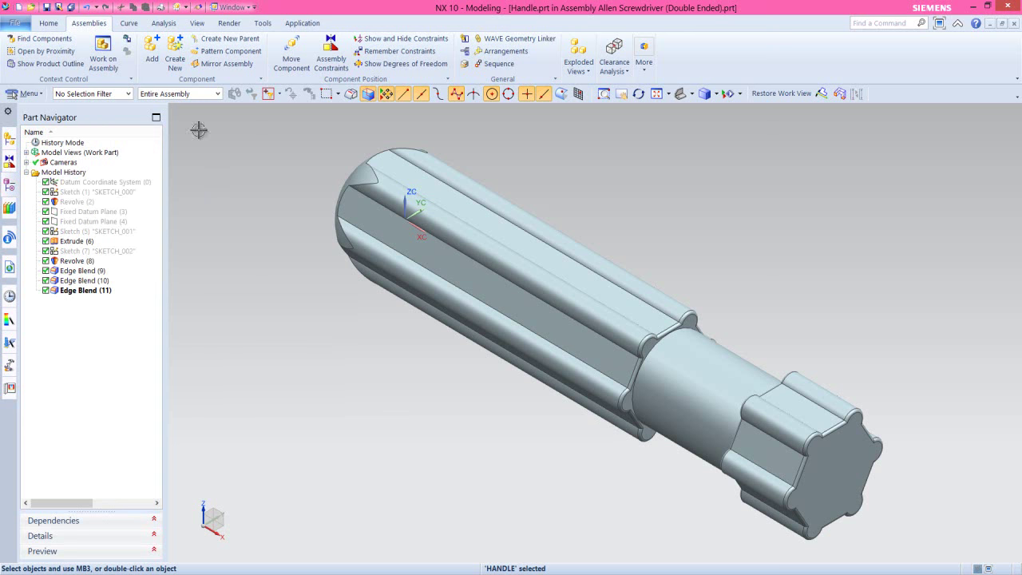
pyautogui.click(52, 24)
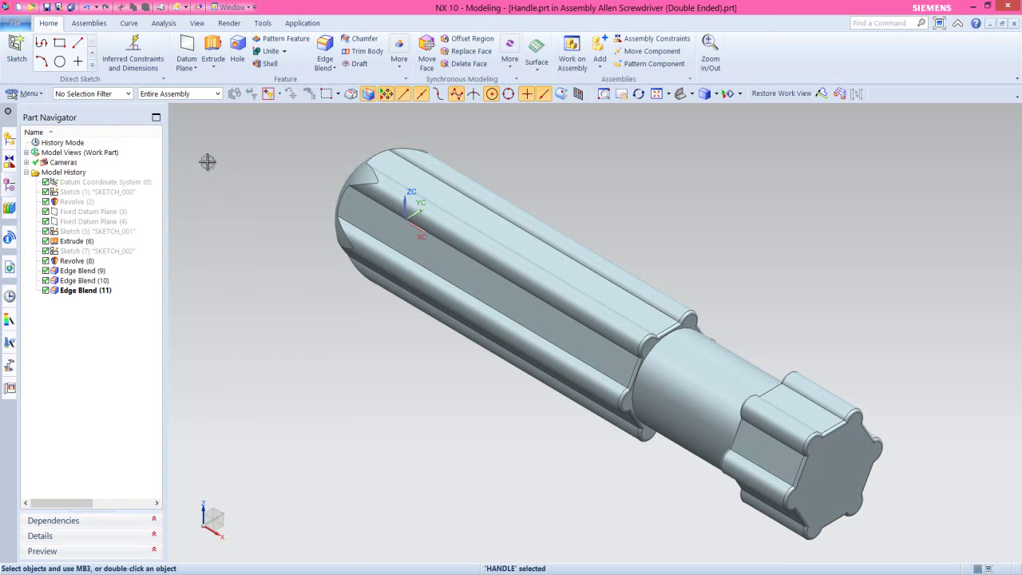
pyautogui.click(398, 67)
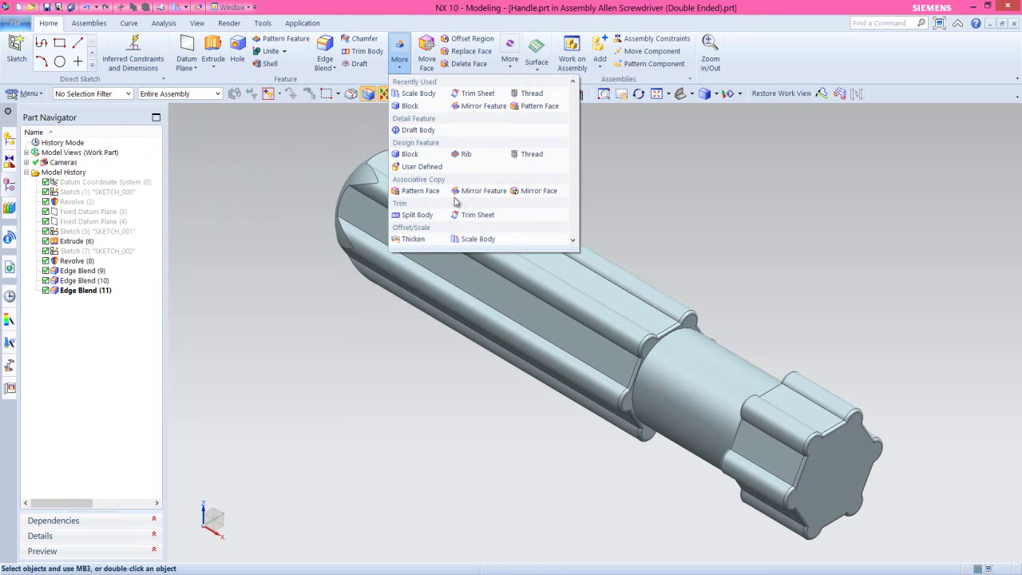
pyautogui.click(484, 239)
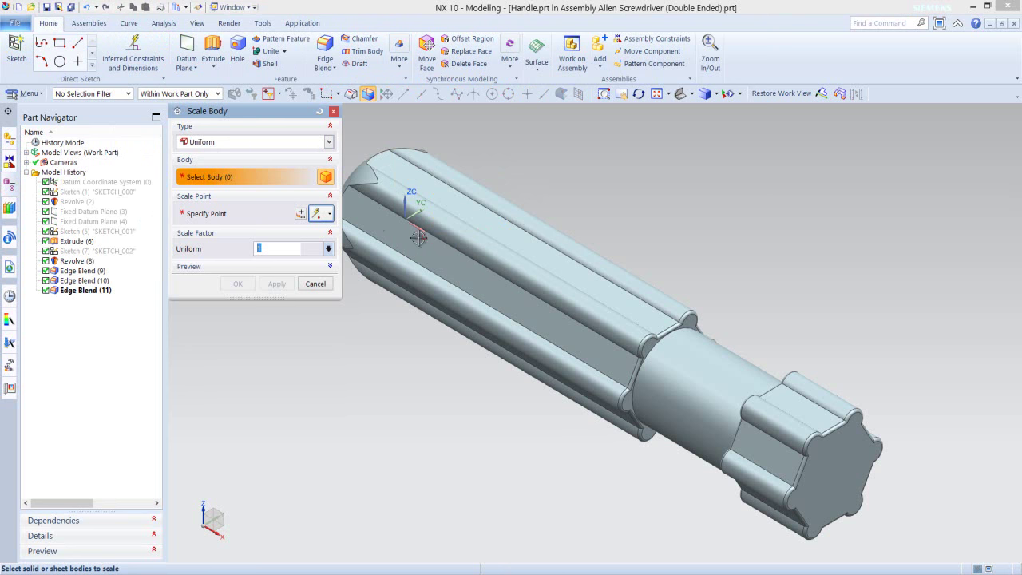
pyautogui.click(443, 253)
pyautogui.click(443, 252)
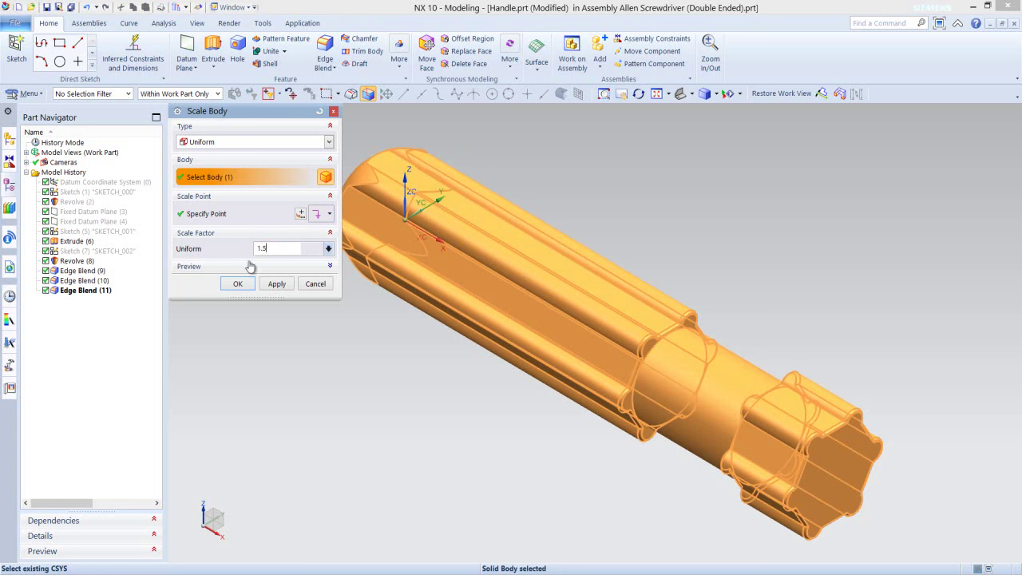
pyautogui.click(238, 284)
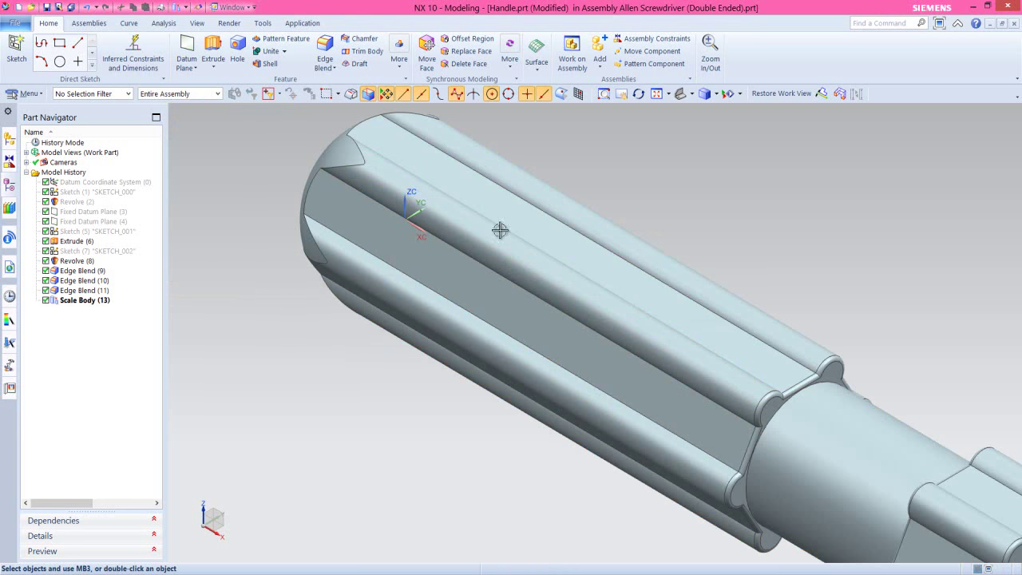
pyautogui.click(656, 93)
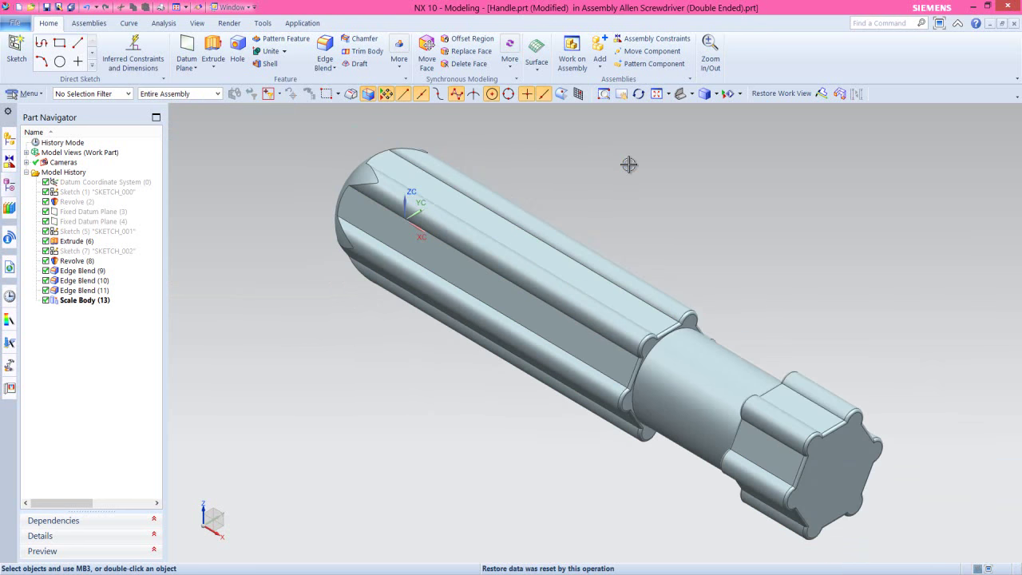
# - Create a datum plane offset 2.125 in from the handle's hexagonal end face, reversed toward the handle body
pyautogui.click(629, 164)
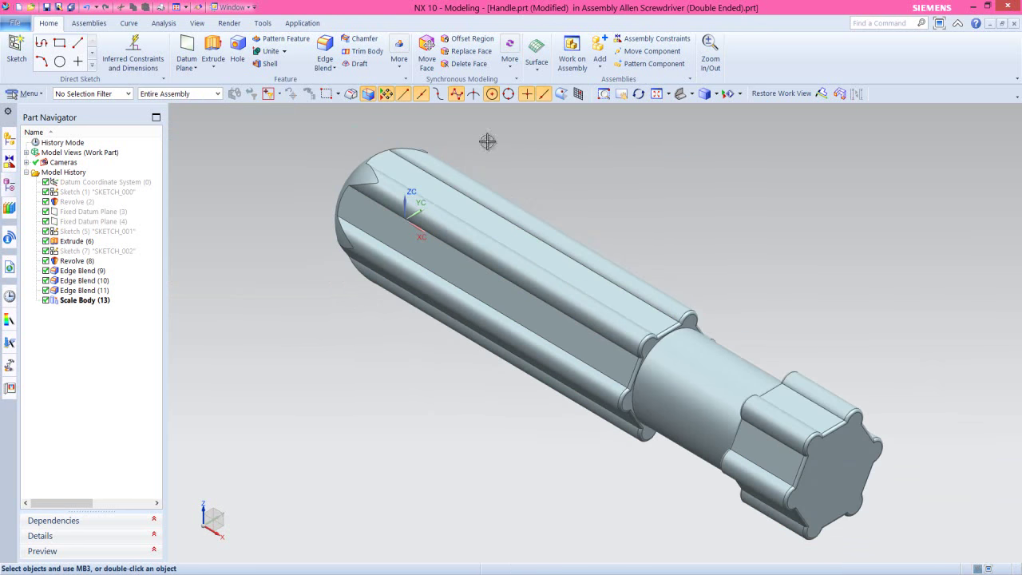
pyautogui.click(186, 53)
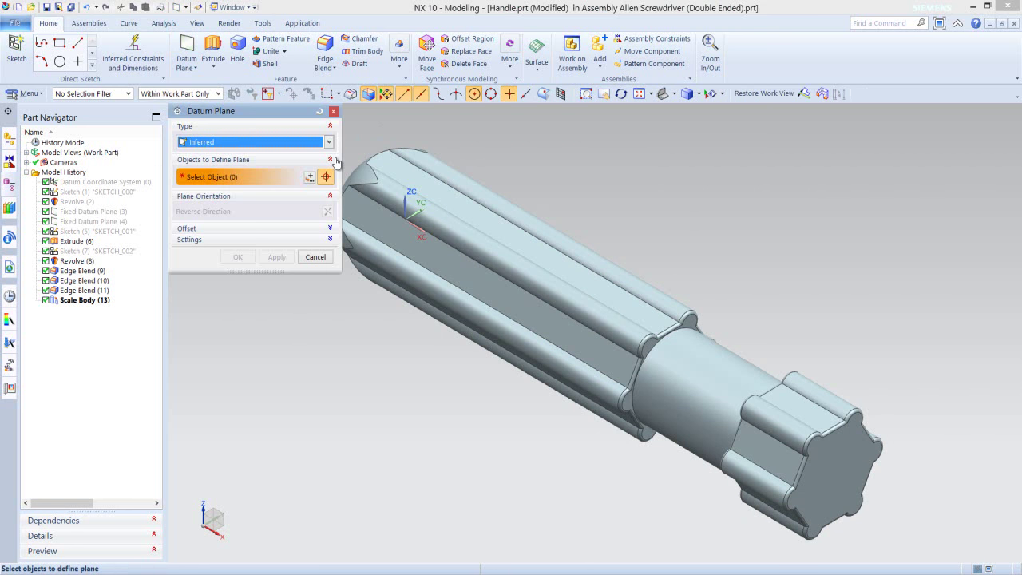
pyautogui.click(836, 470)
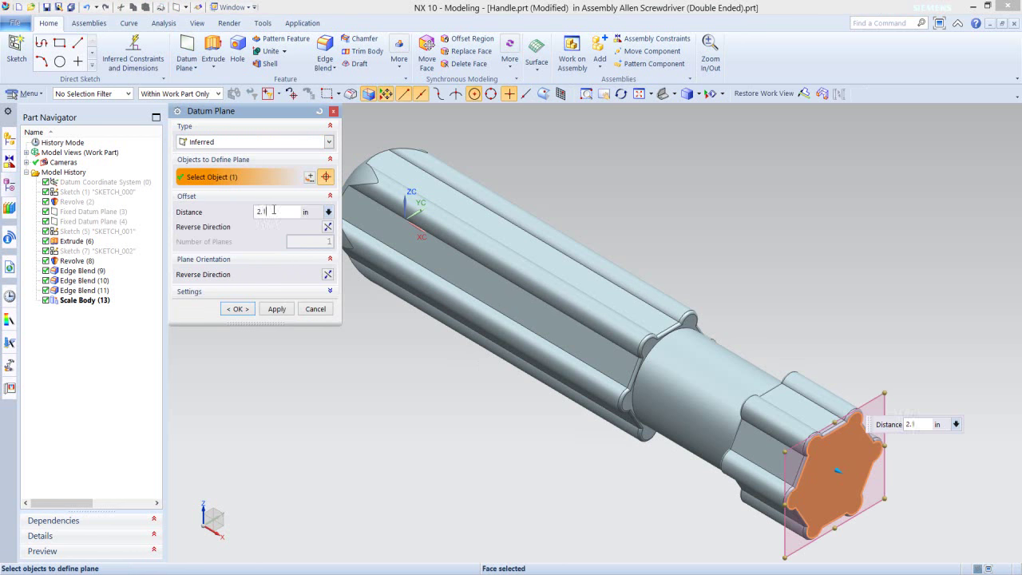
pyautogui.click(274, 211)
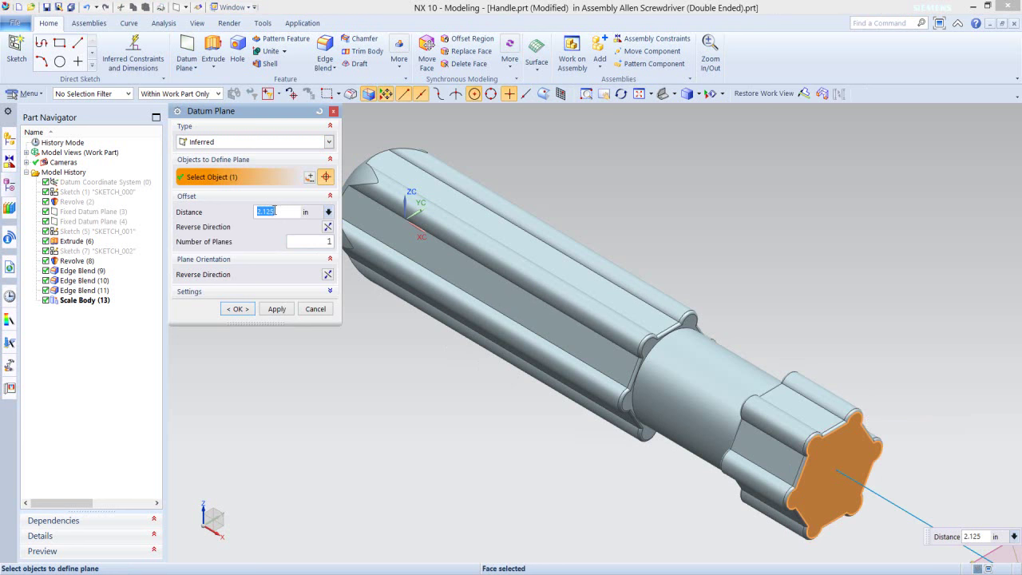
pyautogui.click(327, 227)
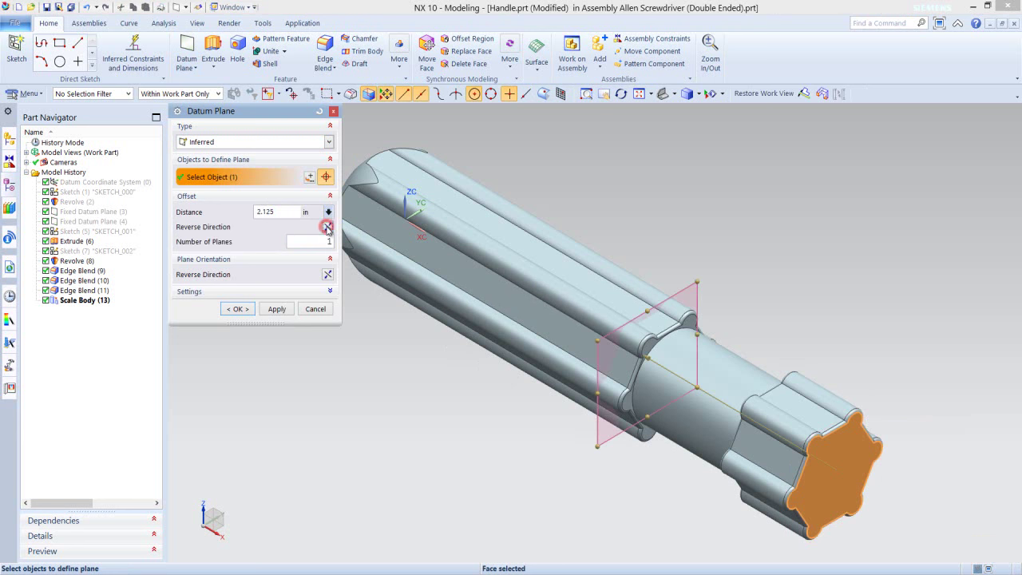
pyautogui.click(239, 309)
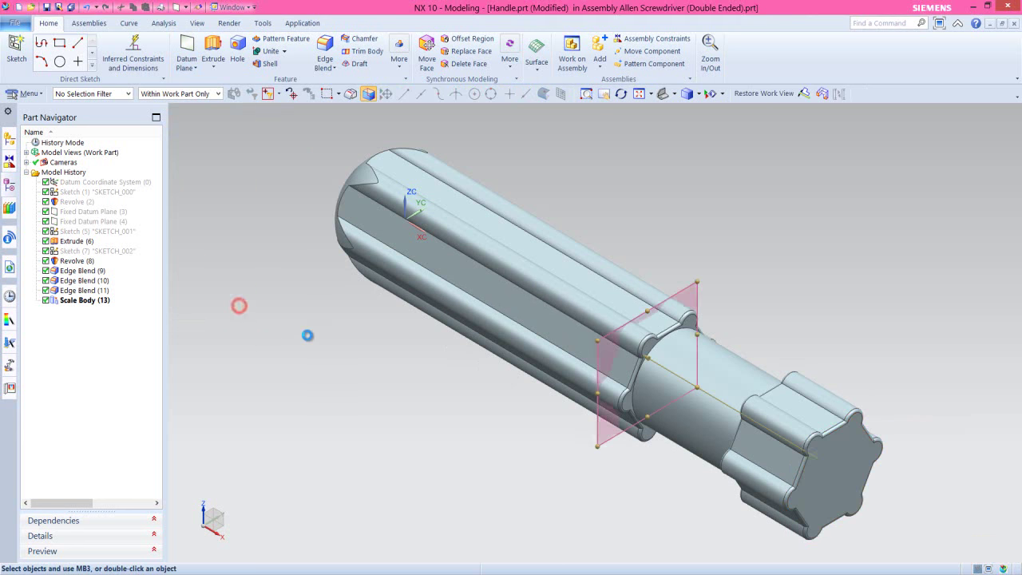
# - Make the Allen Screwdriver (Double Ended) assembly the work part again and display its component tree
pyautogui.click(592, 207)
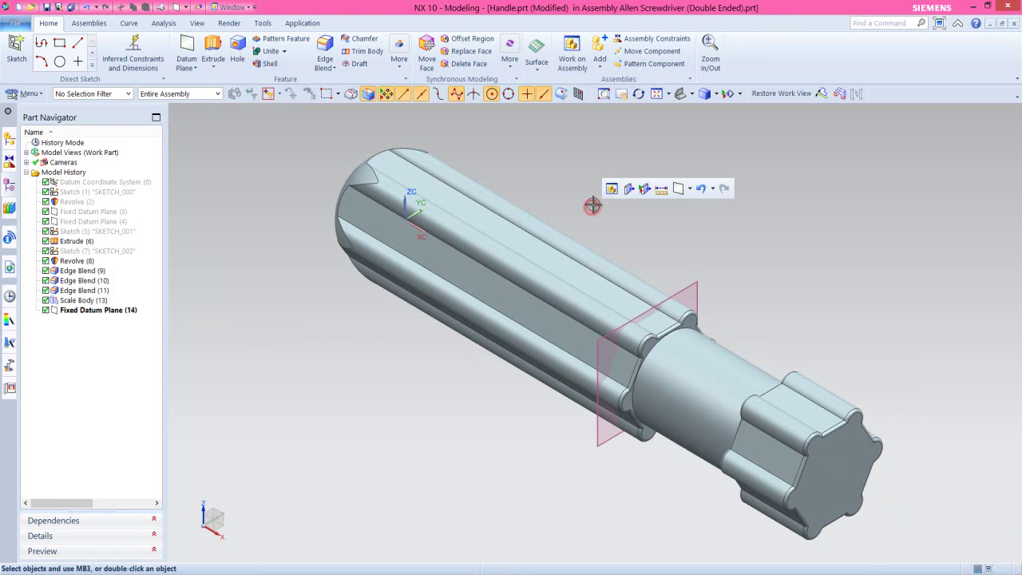
pyautogui.click(613, 190)
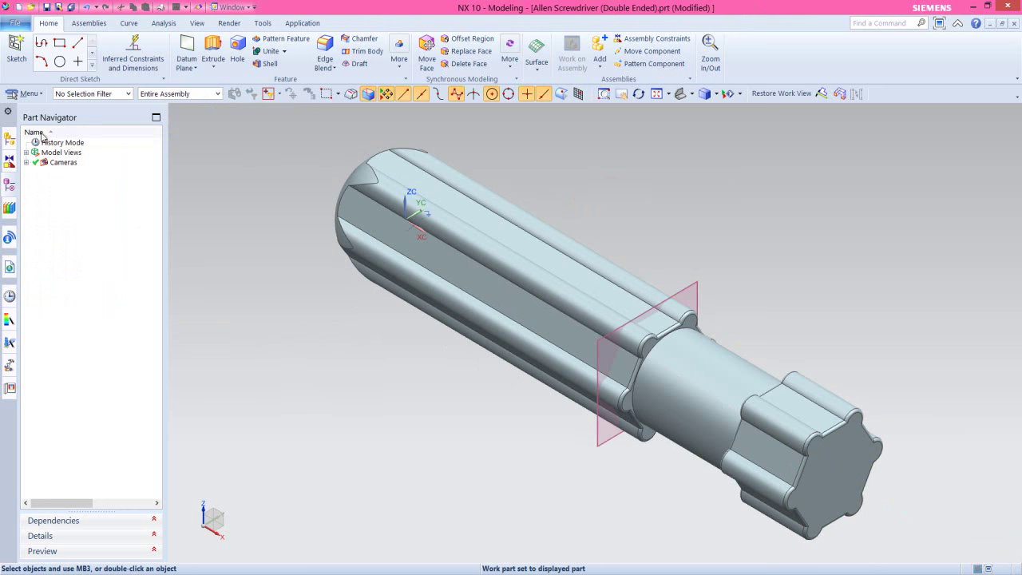
pyautogui.click(10, 140)
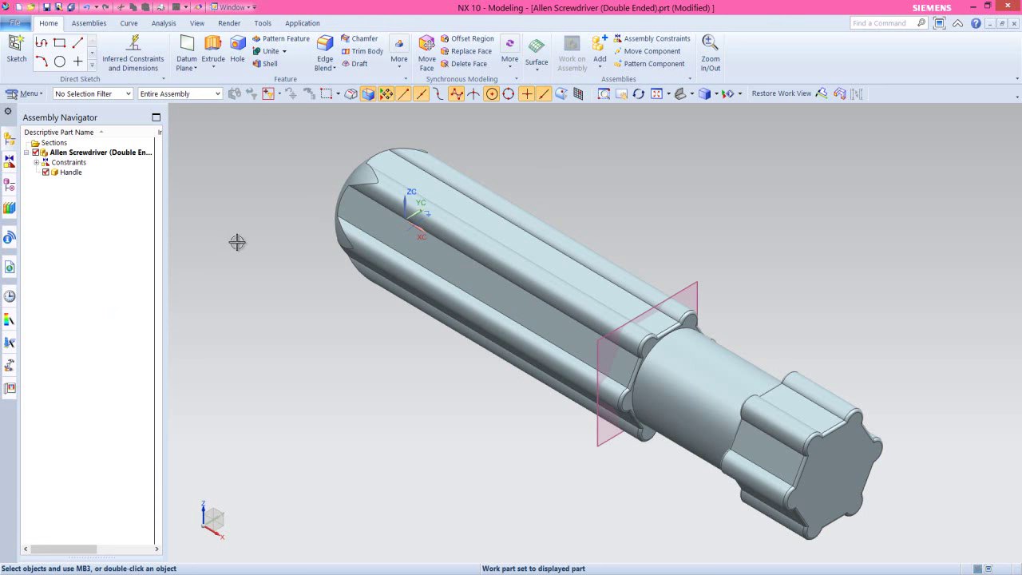
pyautogui.click(319, 226)
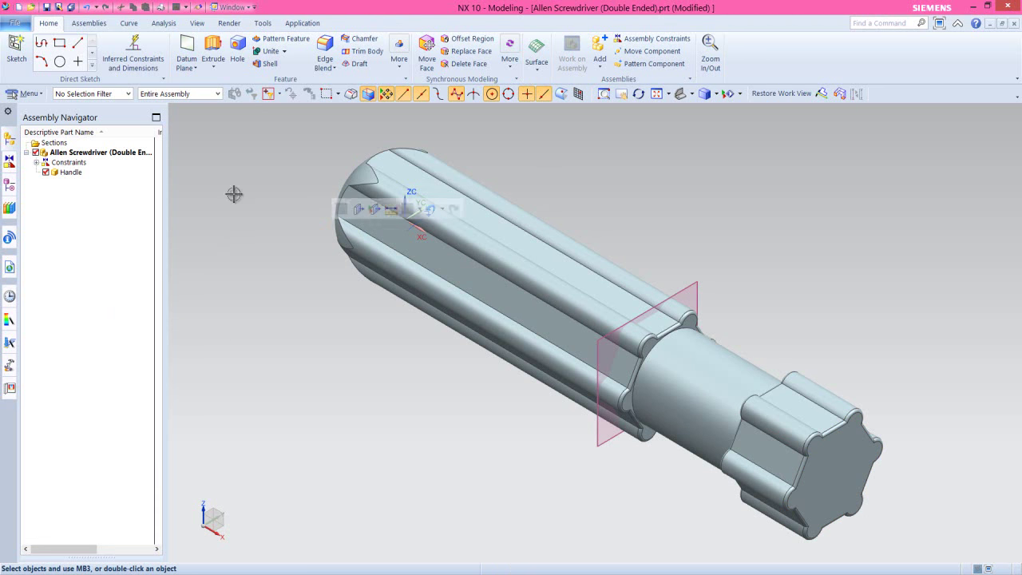
# - Add the Circular Rod part with Move positioning and the Entire Part reference set, placing it at the origin point 0, 0, 0
pyautogui.click(89, 24)
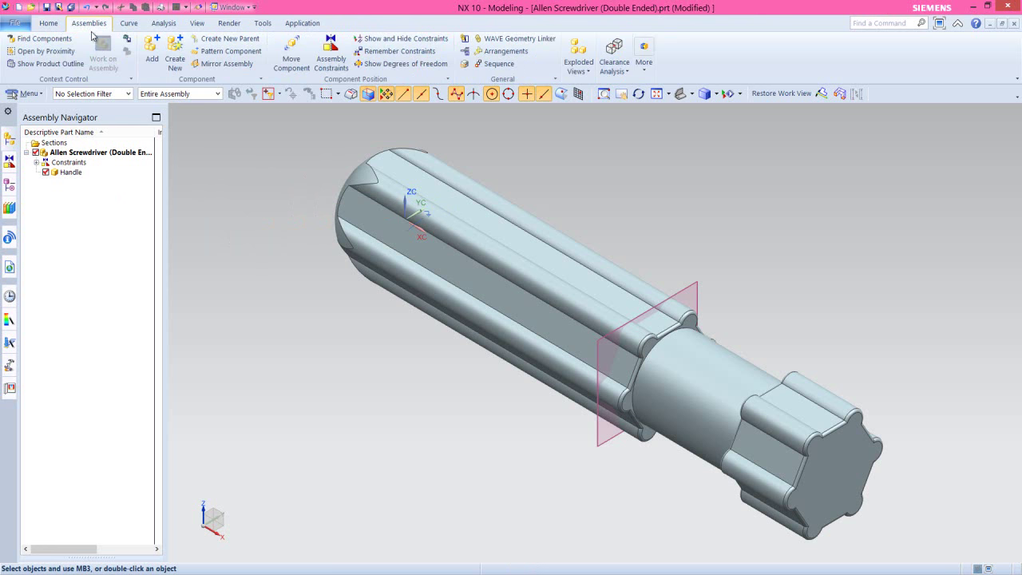
pyautogui.click(151, 56)
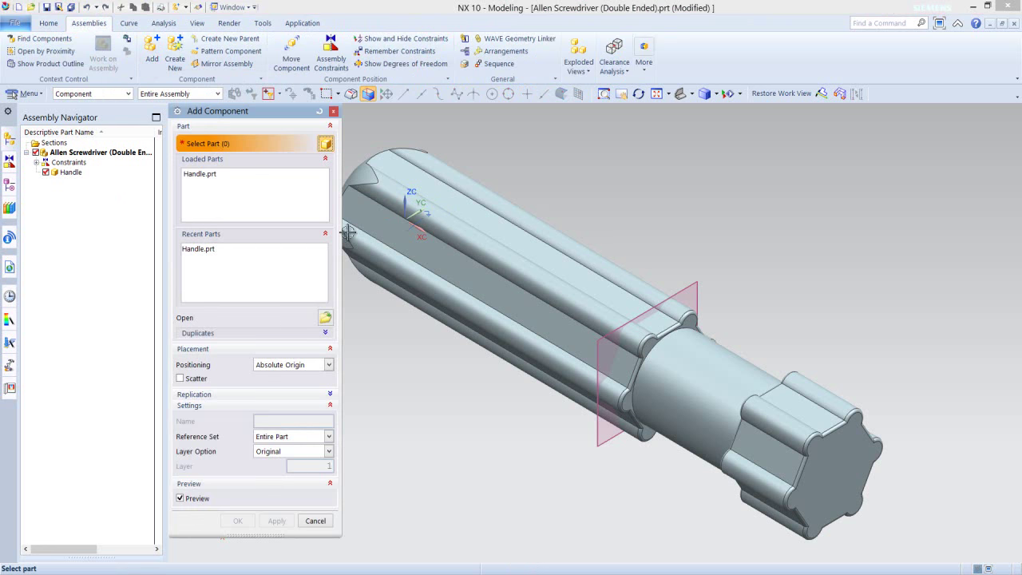
pyautogui.click(323, 318)
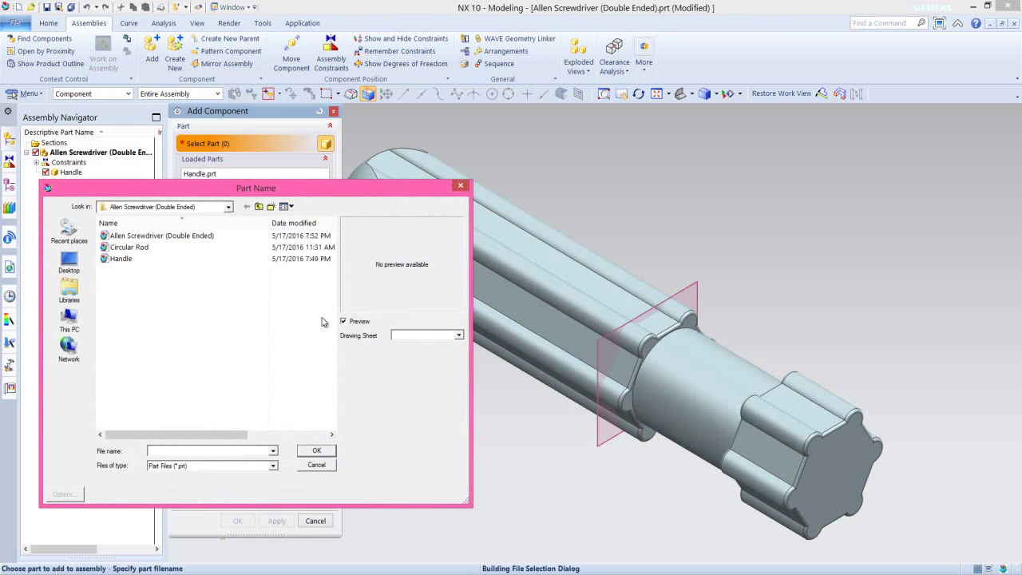
pyautogui.click(138, 247)
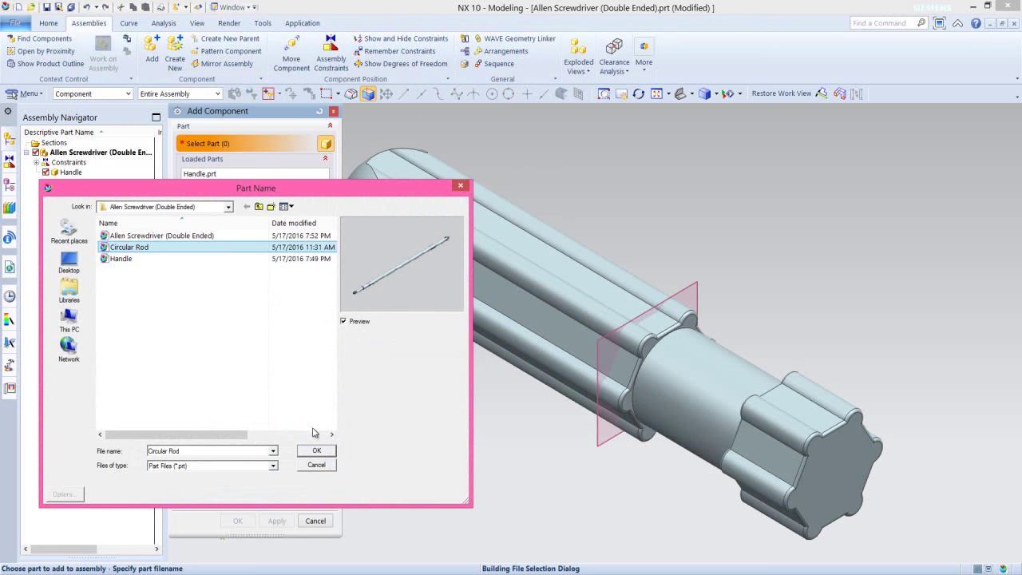
pyautogui.click(319, 451)
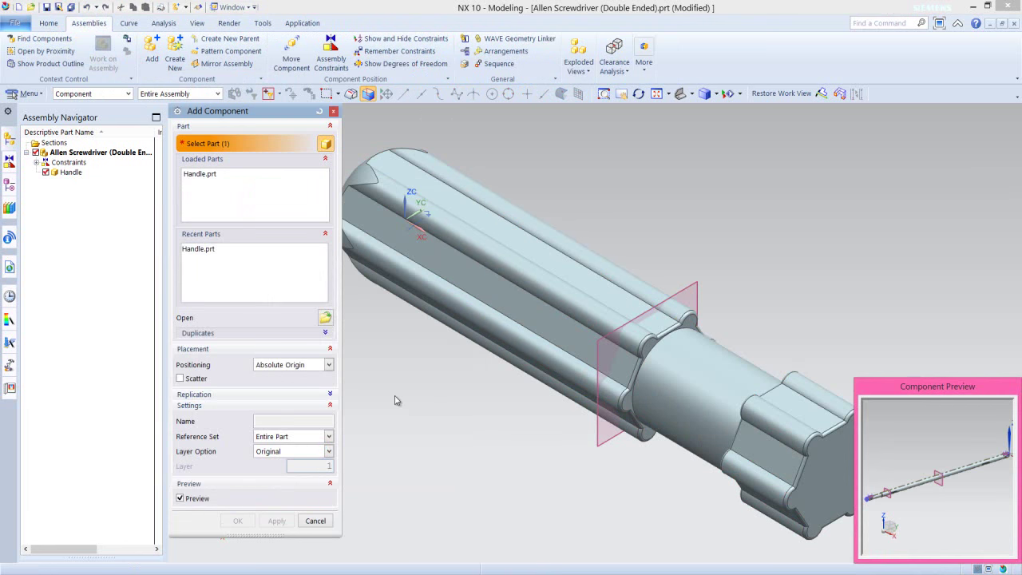
pyautogui.click(291, 365)
pyautogui.click(281, 408)
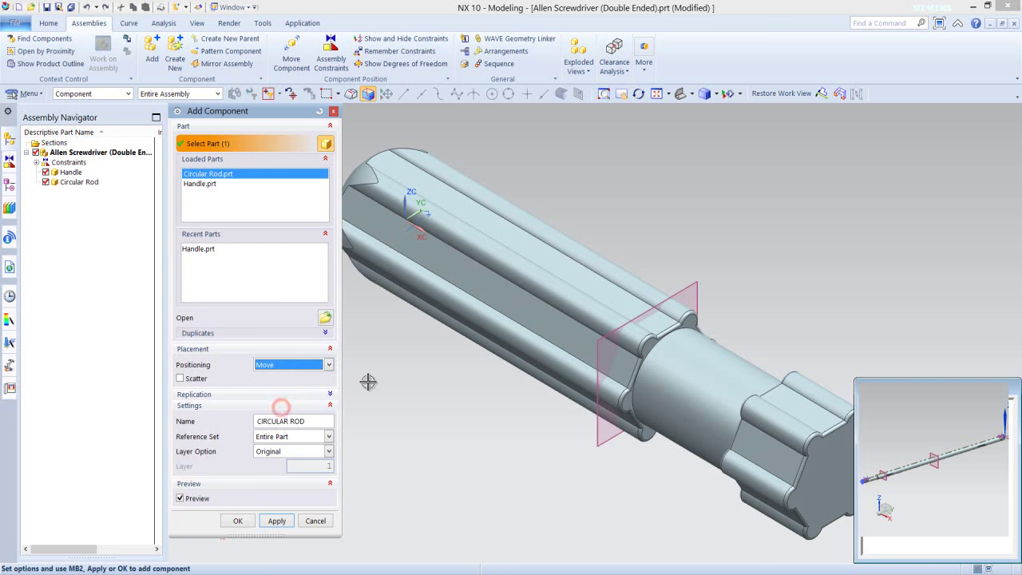
pyautogui.click(237, 521)
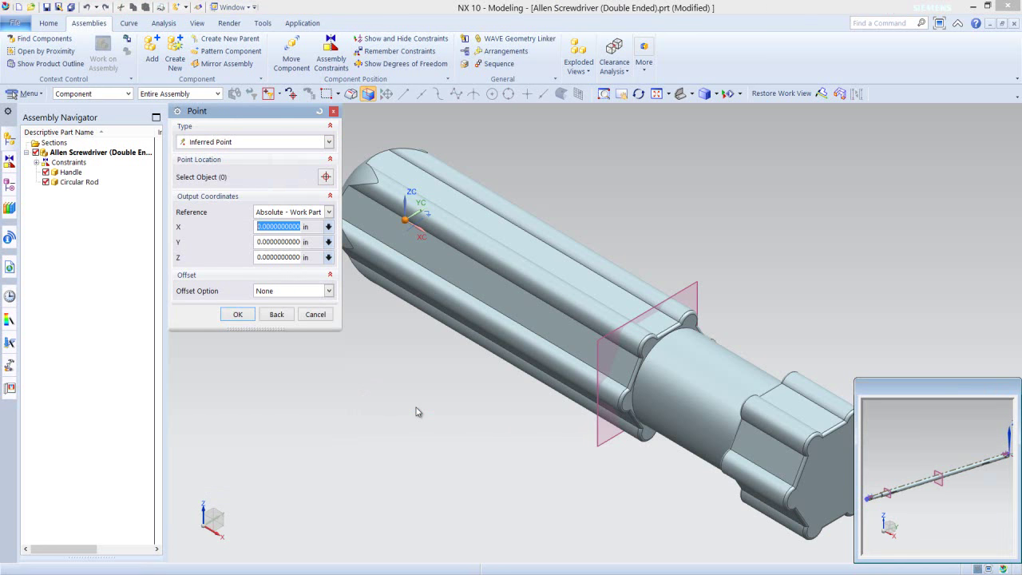
pyautogui.middleClick(399, 369)
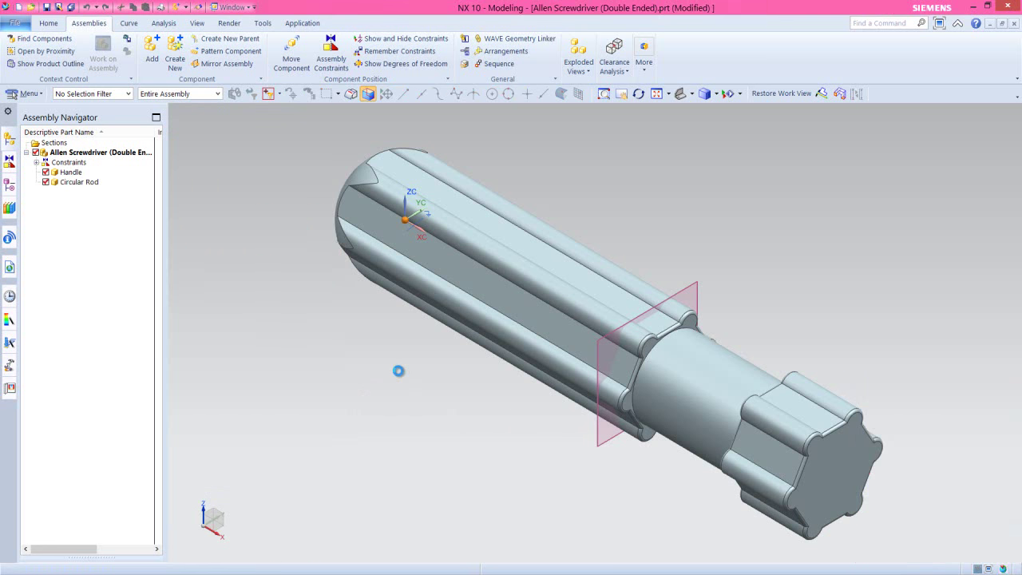
# - Rotate the circular rod 90° about the ZC axis and move it alongside the handle's end, to about X 7.5 and Y 0.70 in
pyautogui.scroll(-5, 539, 338)
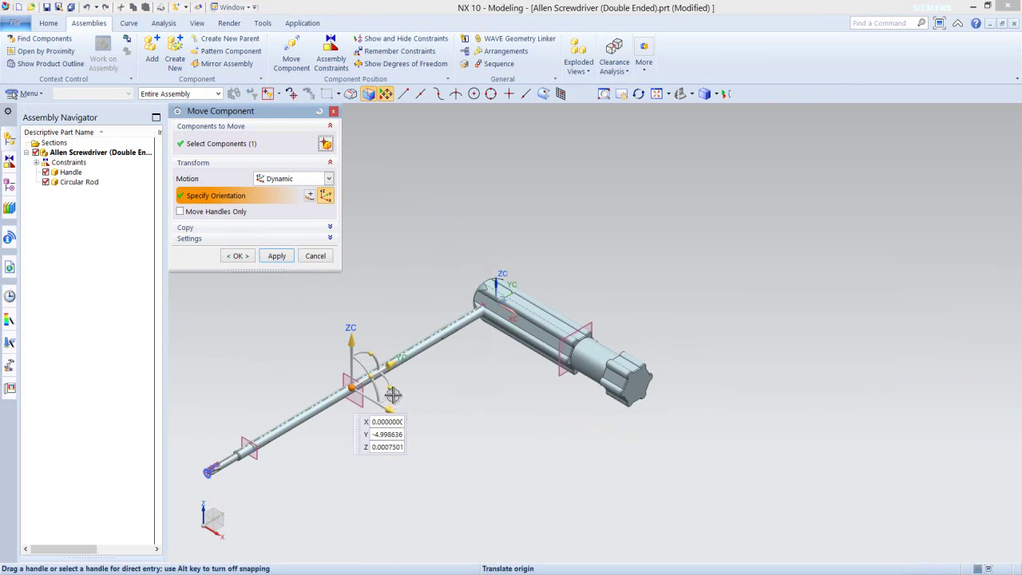
pyautogui.click(390, 389)
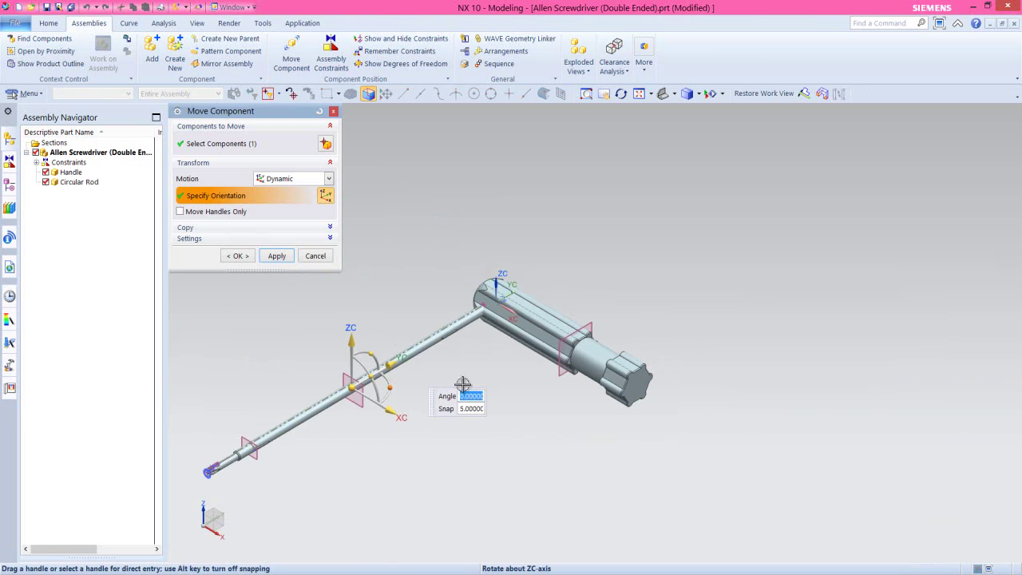
pyautogui.write('90')
pyautogui.press('Return')
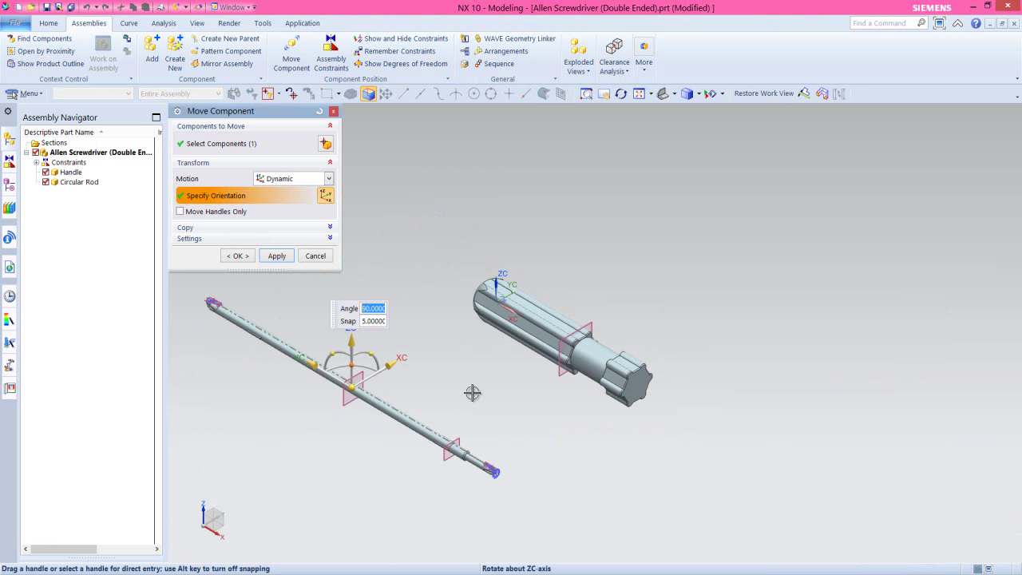
pyautogui.moveTo(397, 359); pyautogui.dragTo(557, 266)
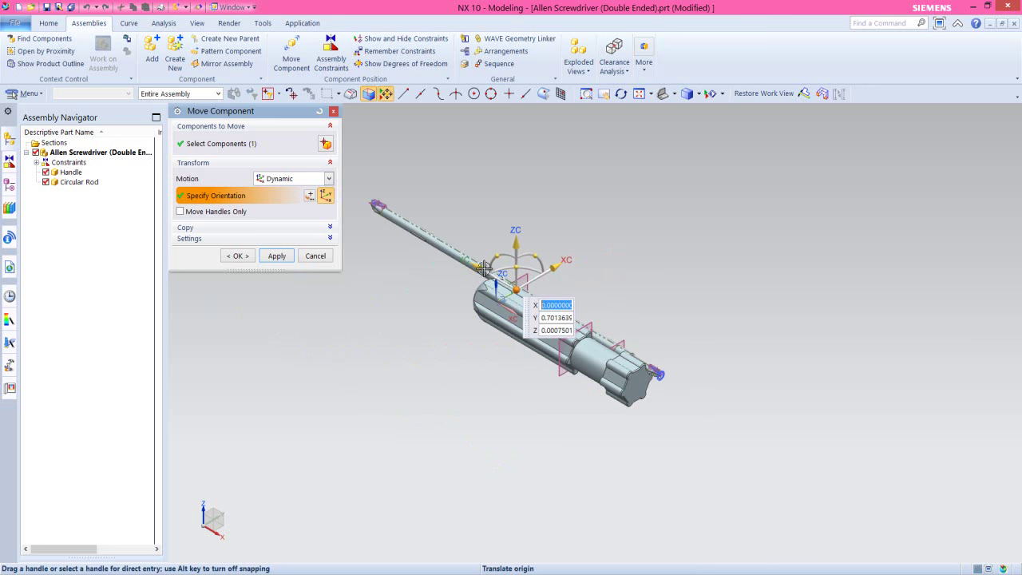
pyautogui.moveTo(476, 266); pyautogui.dragTo(679, 412)
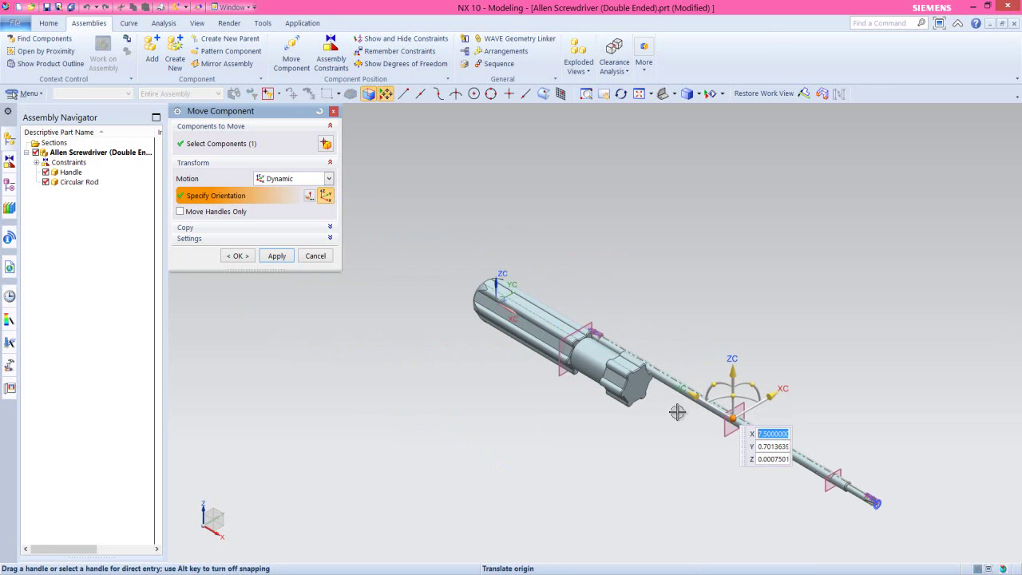
pyautogui.click(238, 255)
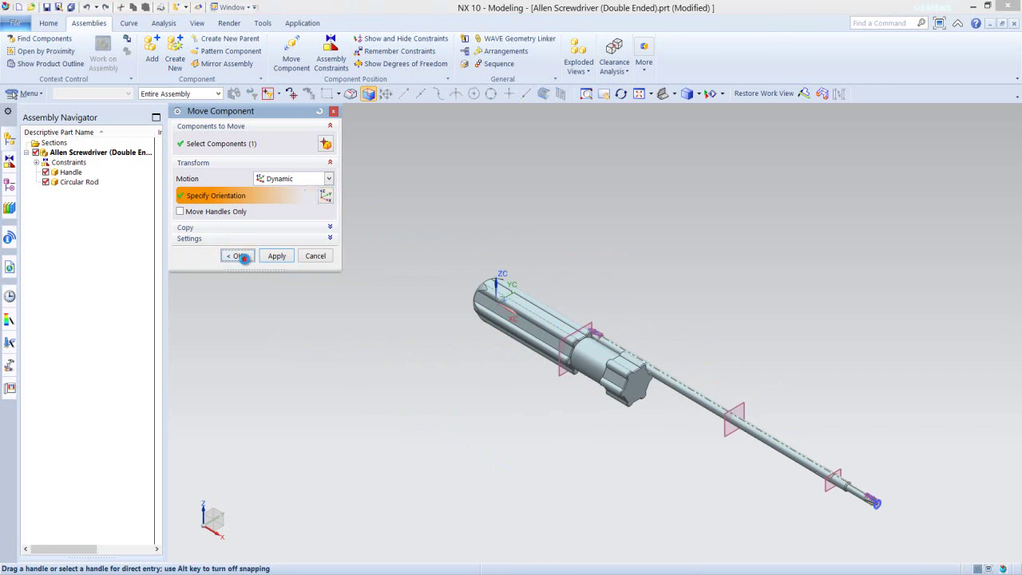
# - Align the circular rod's centerline with the handle's cylindrical neck using a Touch Align constraint with Infer Center/Axis orientation
pyautogui.scroll(-1, 678, 428)
pyautogui.scroll(5, 678, 428)
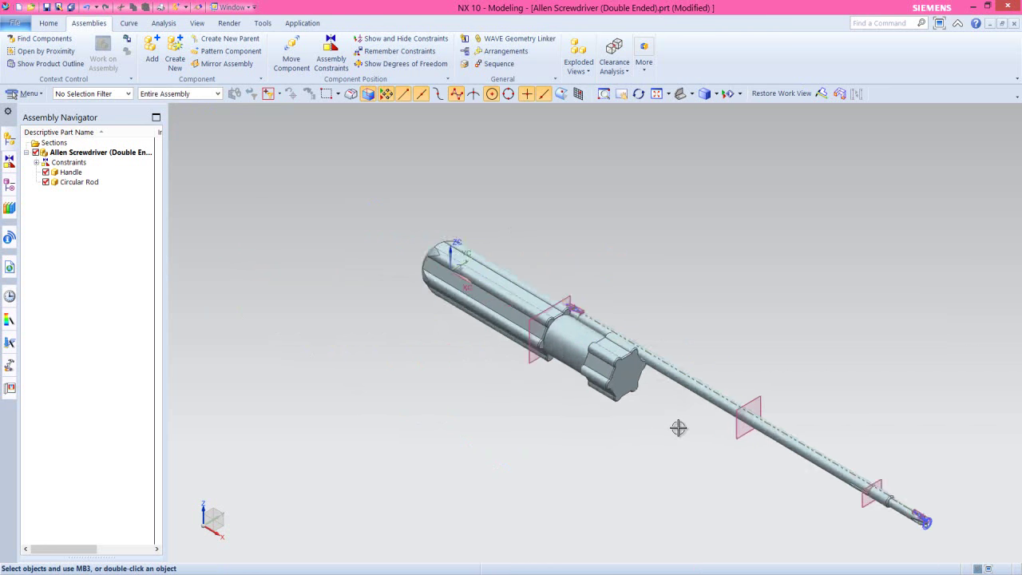
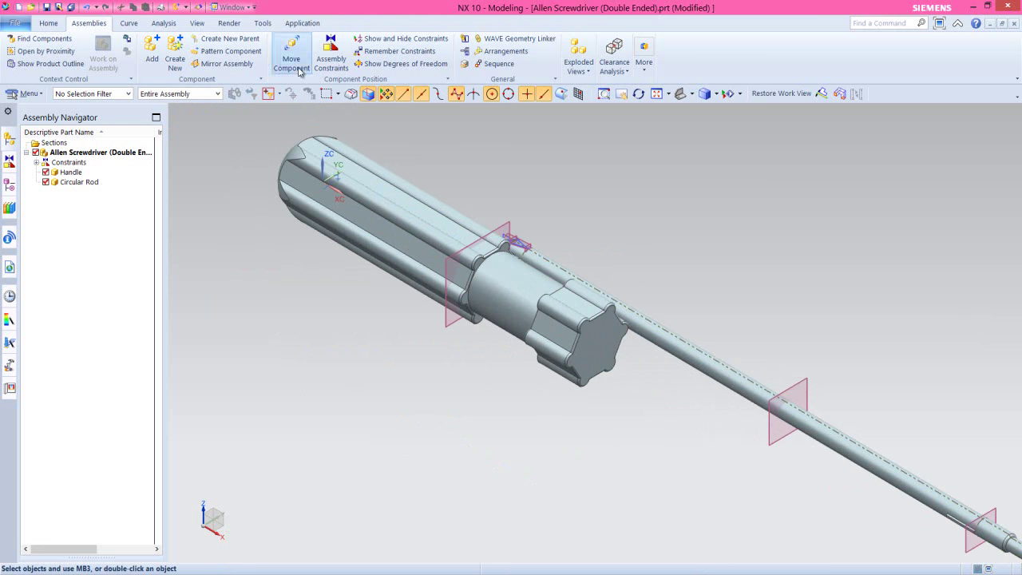
pyautogui.click(324, 62)
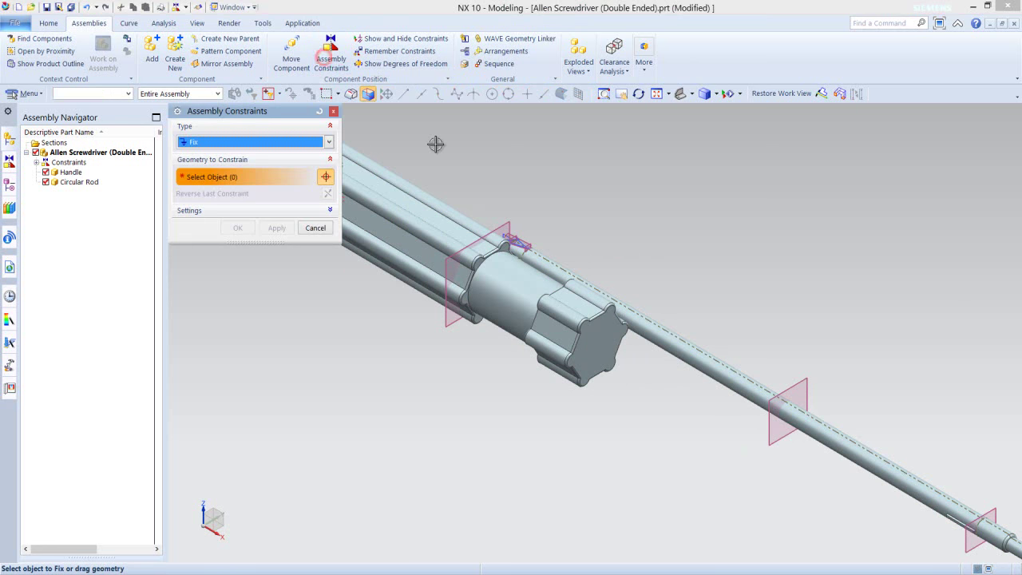
pyautogui.click(328, 142)
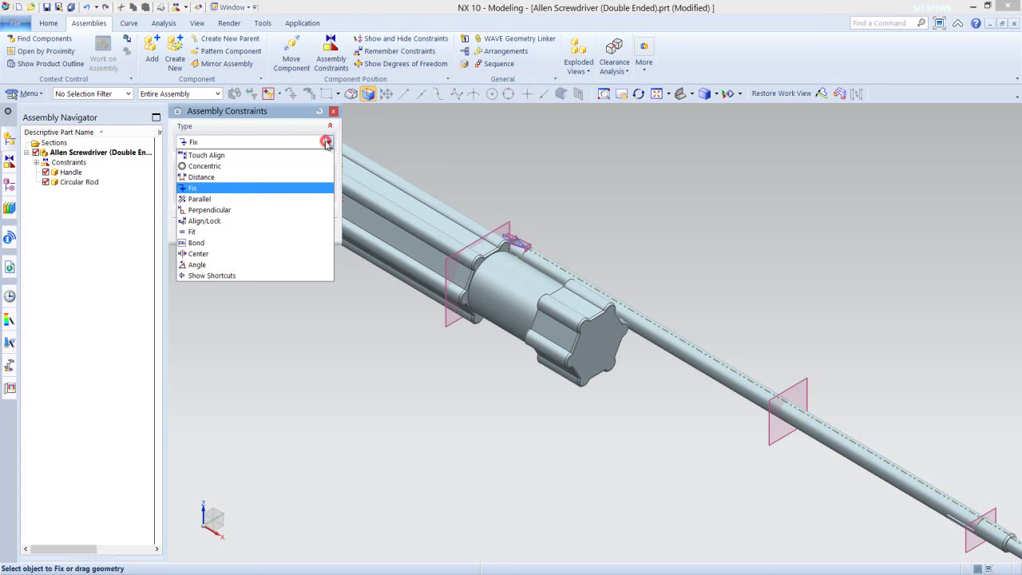
pyautogui.click(262, 157)
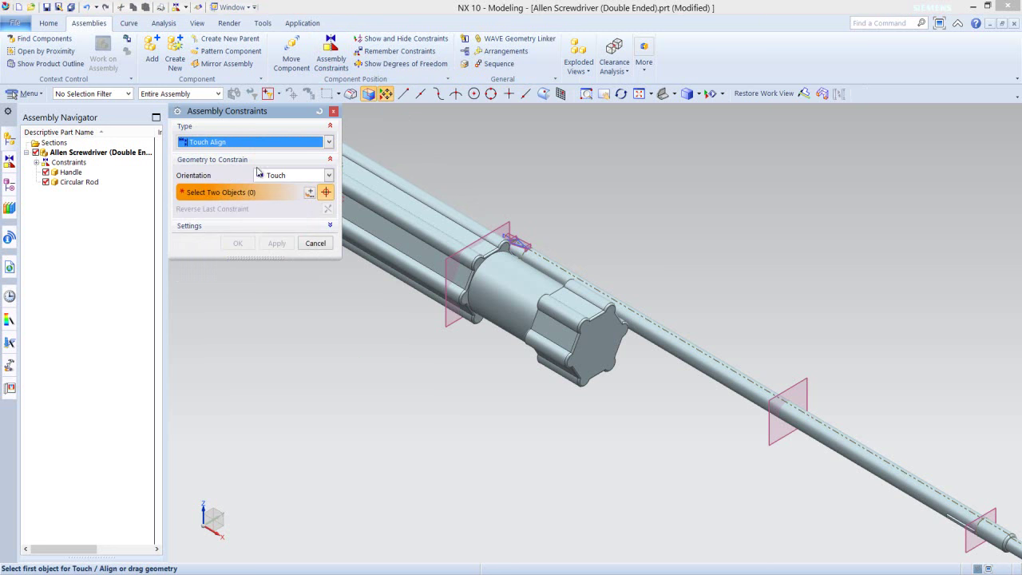
pyautogui.click(328, 176)
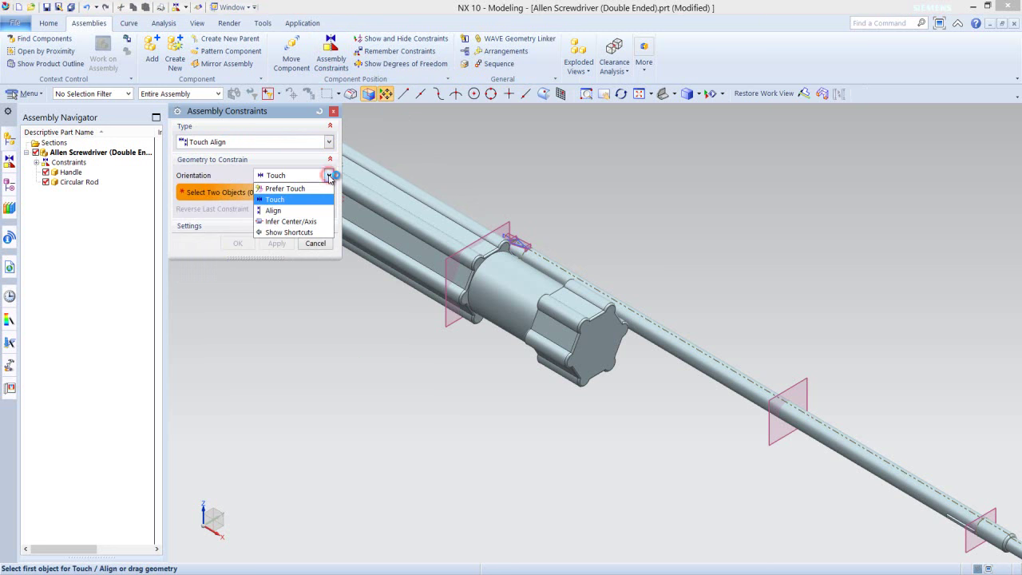
pyautogui.click(295, 224)
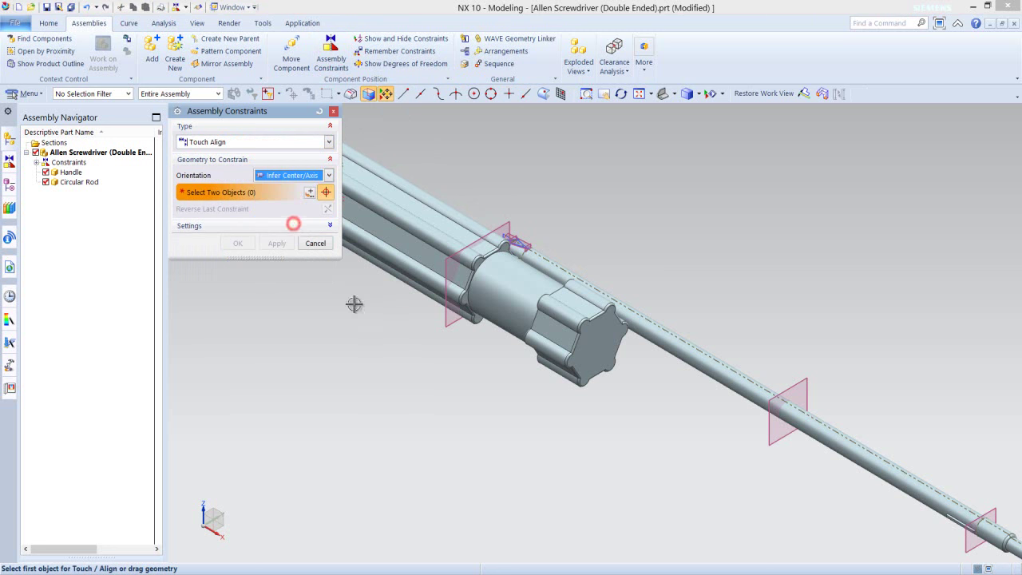
pyautogui.click(728, 372)
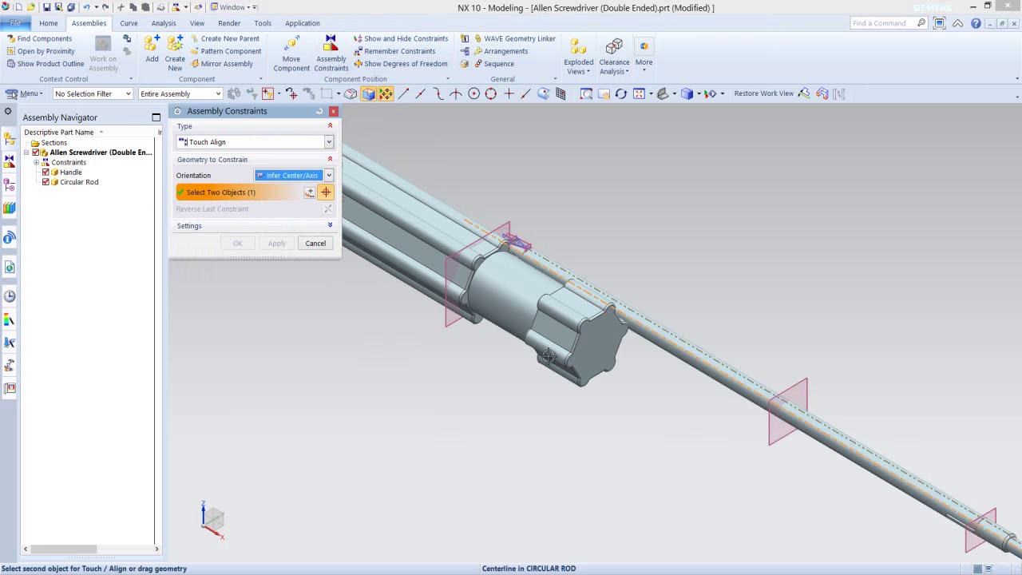
pyautogui.click(512, 293)
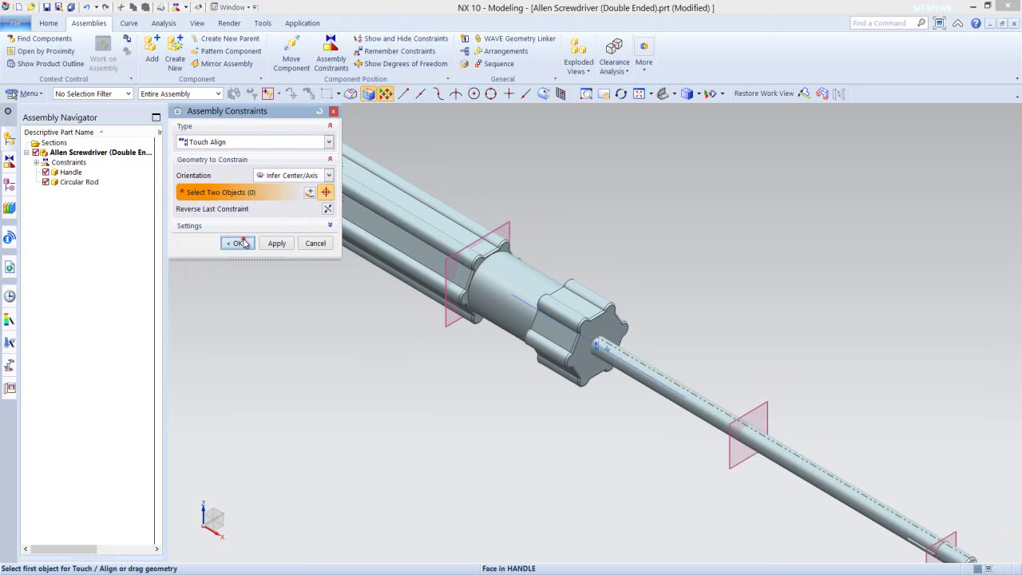
pyautogui.click(237, 243)
pyautogui.scroll(-2, 305, 300)
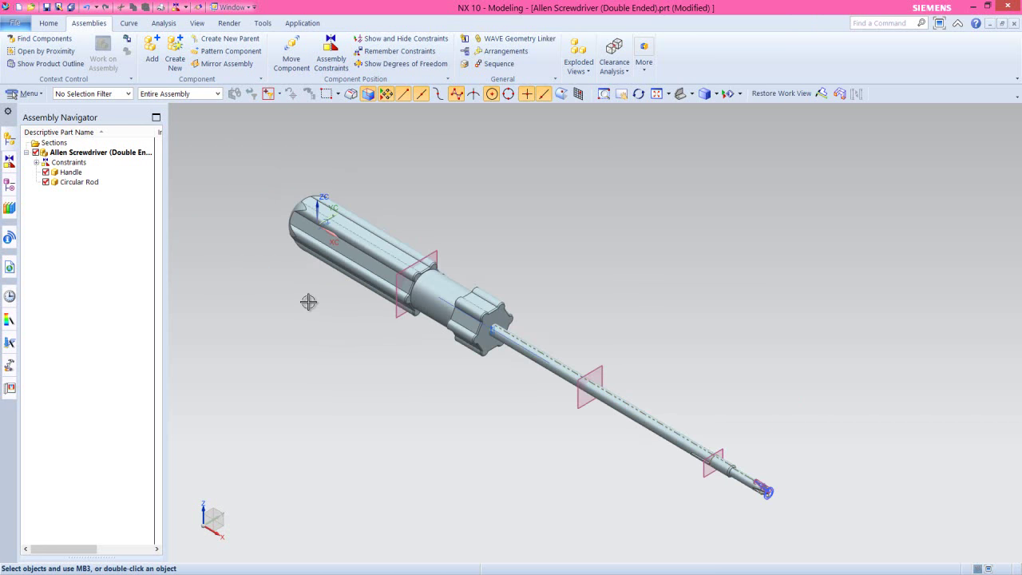
# - Move the circular rod along its axis away from the handle to X 11.5, clear of the handle's end
pyautogui.click(291, 52)
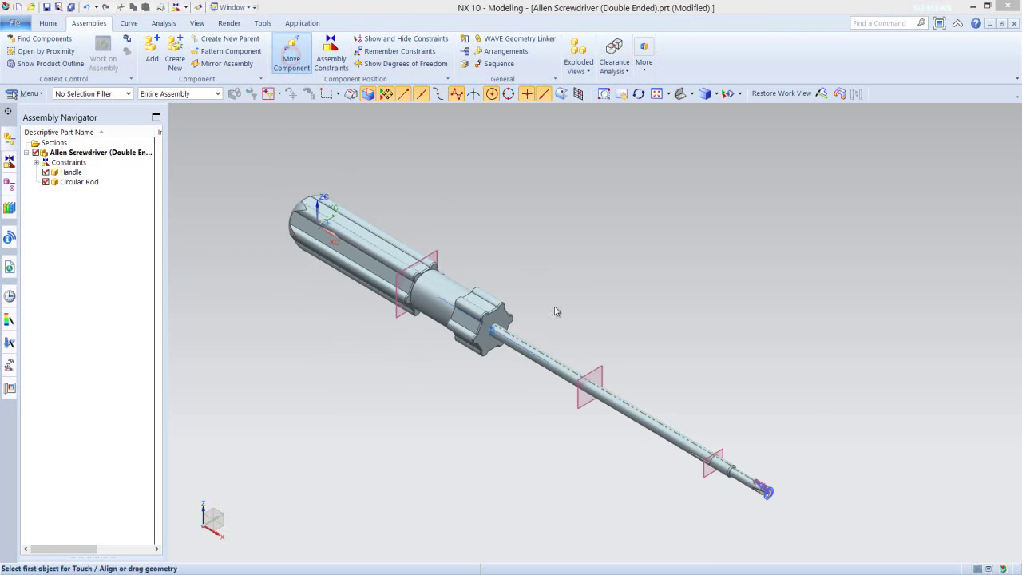
pyautogui.click(607, 397)
pyautogui.middleClick(625, 337)
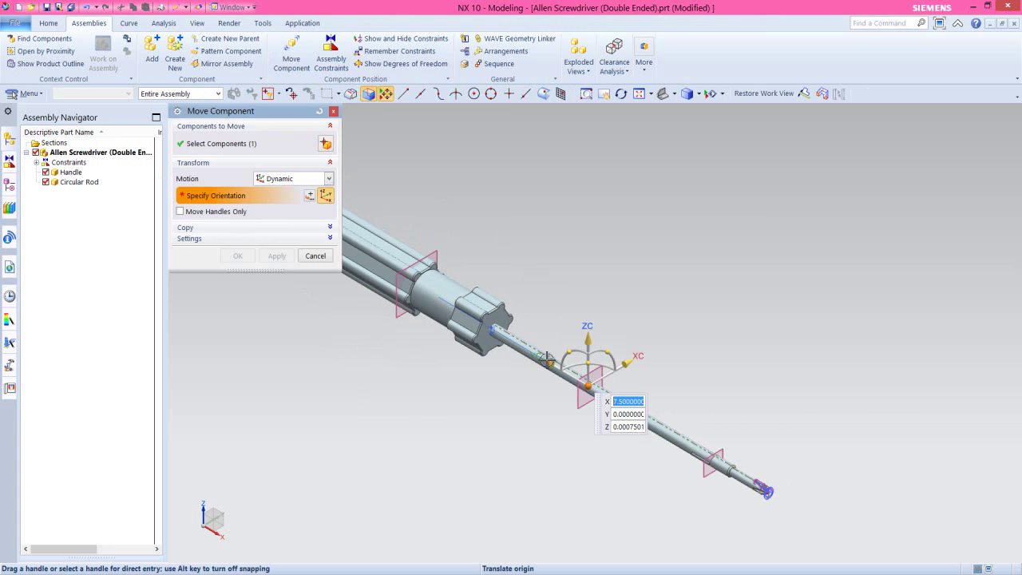
pyautogui.moveTo(547, 360); pyautogui.dragTo(693, 452)
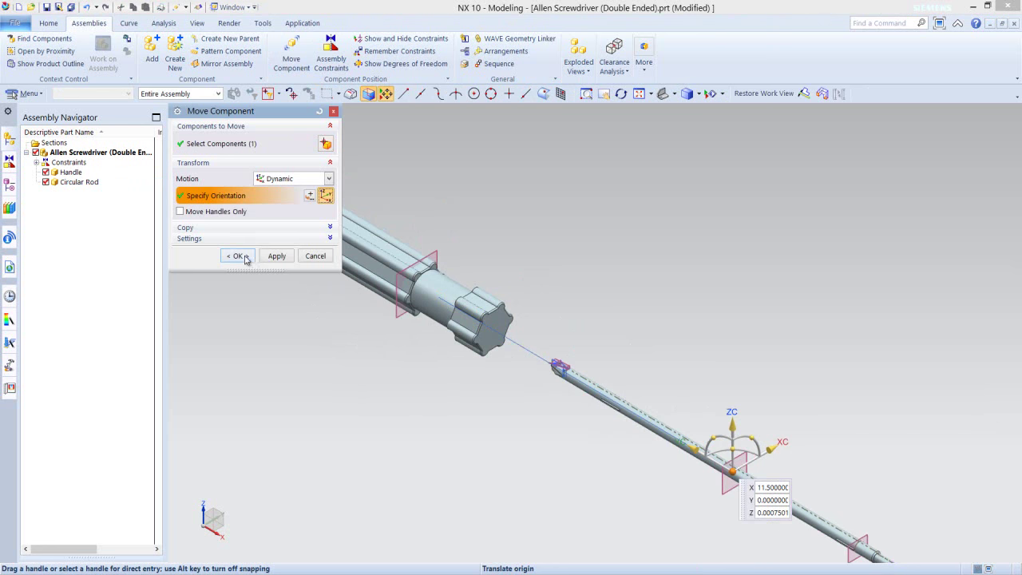
pyautogui.click(238, 257)
pyautogui.moveTo(244, 253); pyautogui.dragTo(354, 297, button='middle')
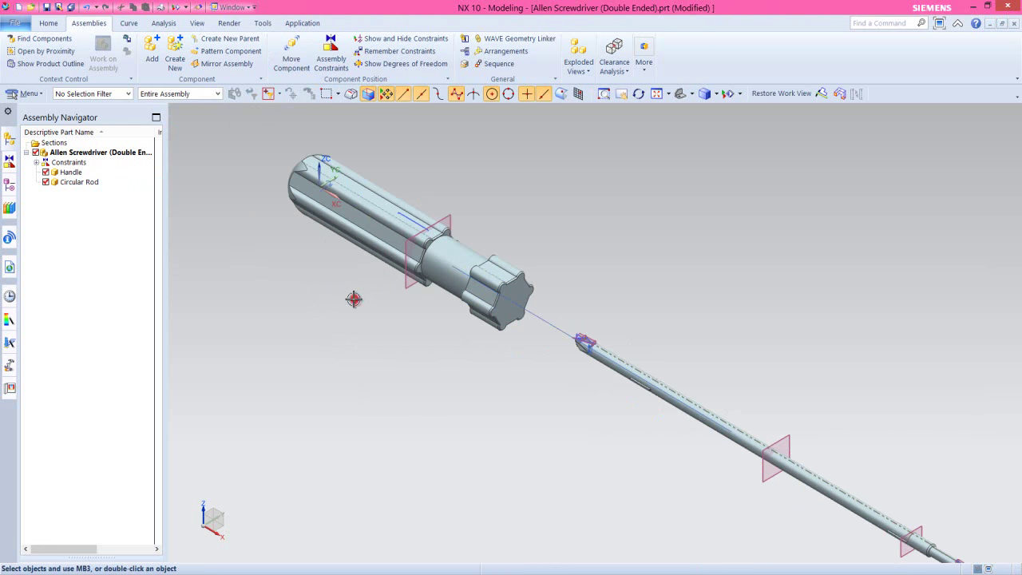
# - Hide all sketches in the assembly
pyautogui.click(197, 22)
pyautogui.click(172, 52)
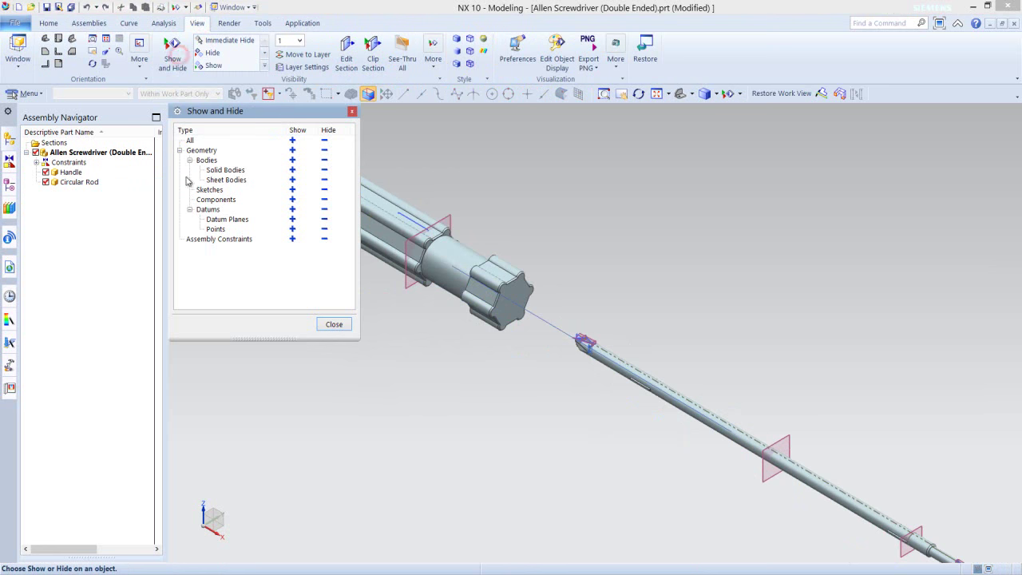
pyautogui.click(325, 189)
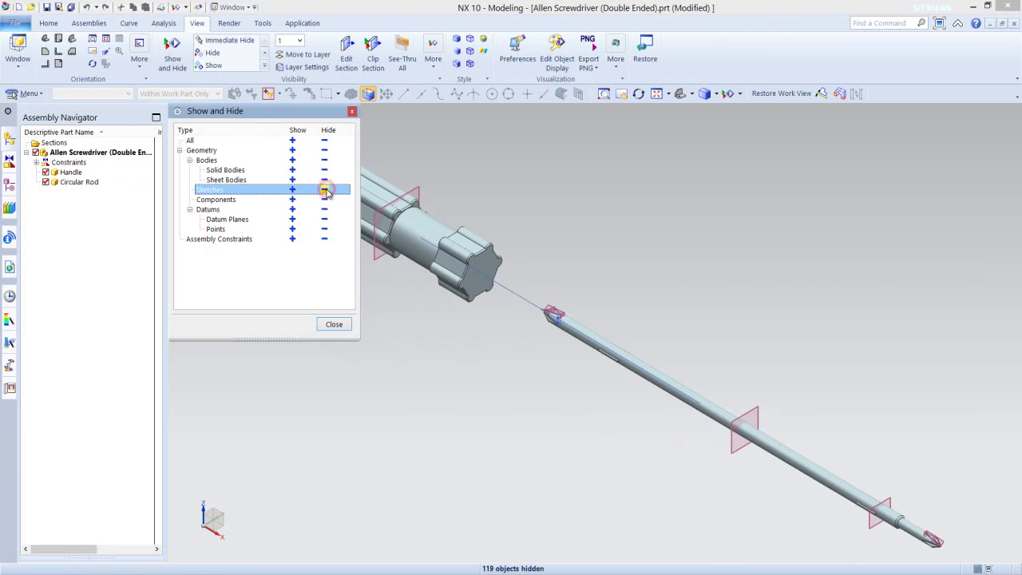
pyautogui.click(333, 324)
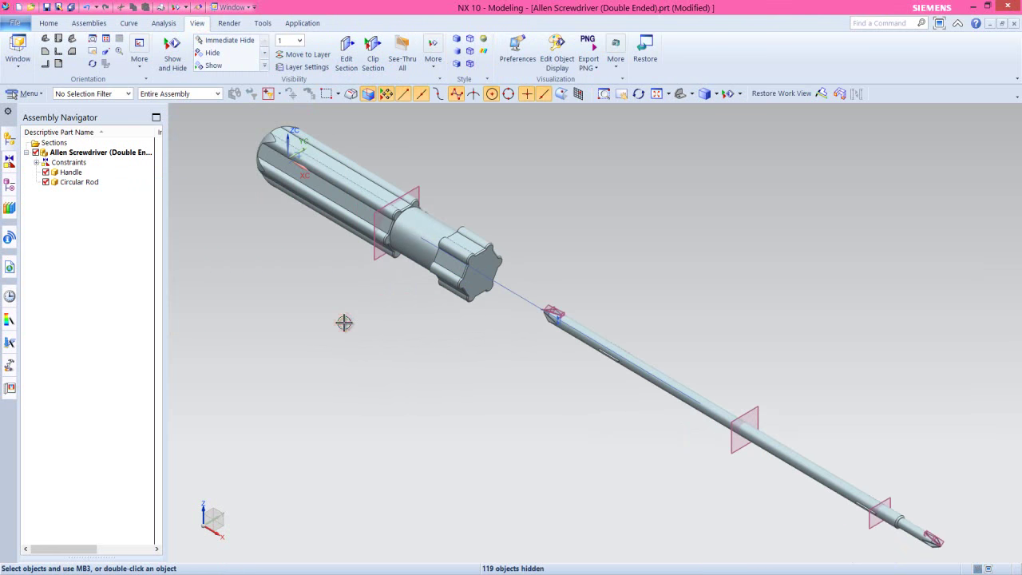
# - Show the Handle part's datum coordinate system, working inside that part, and make the whole assembly the work part again
pyautogui.doubleClick(333, 194)
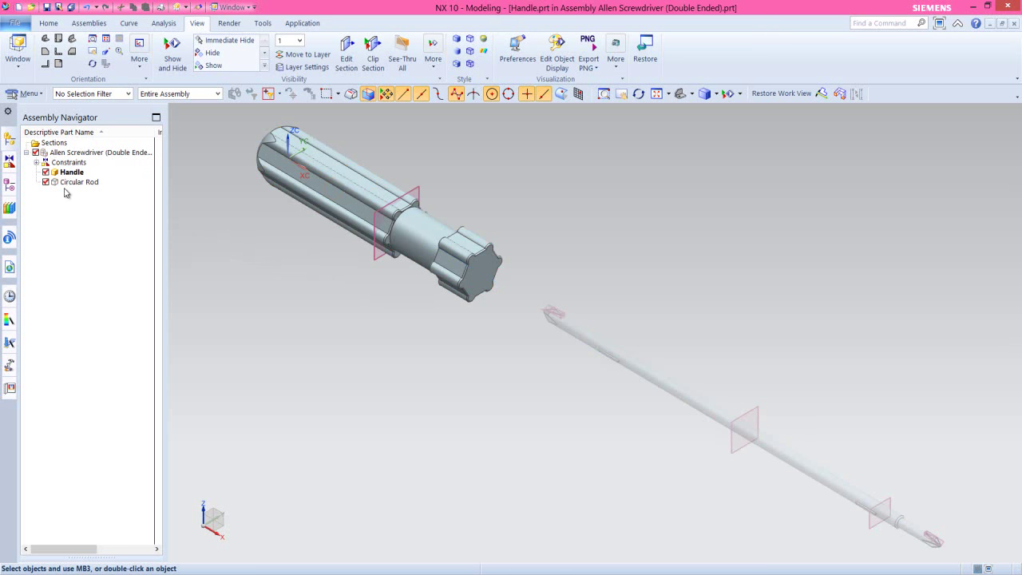
pyautogui.click(10, 185)
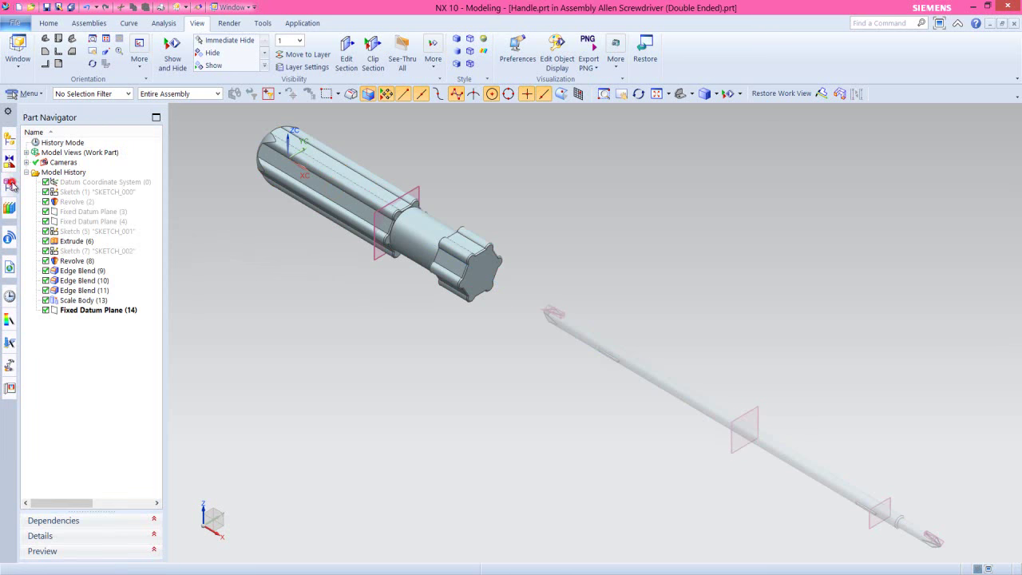
pyautogui.click(82, 183)
pyautogui.rightClick(81, 183)
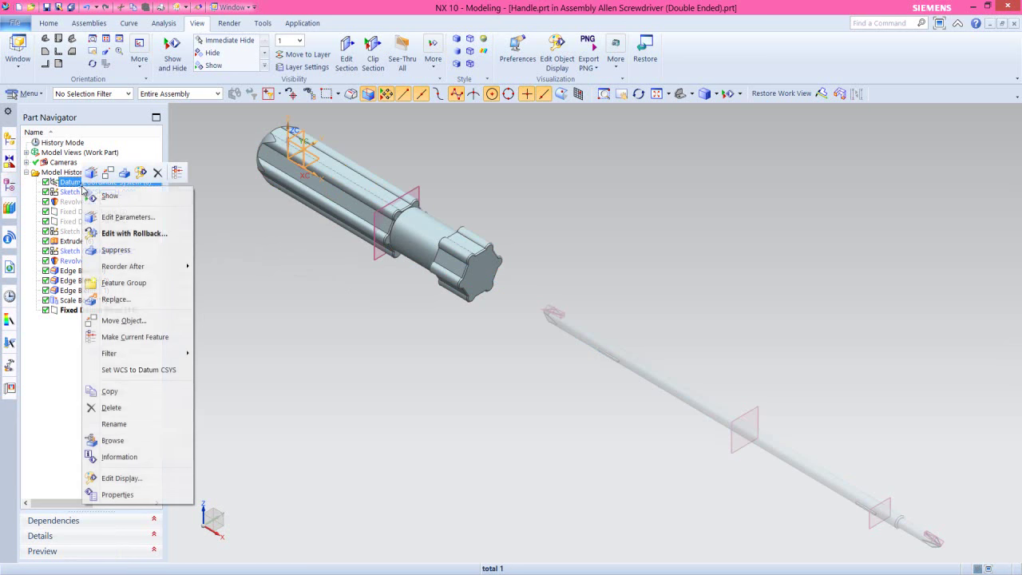
pyautogui.click(101, 198)
pyautogui.click(258, 240)
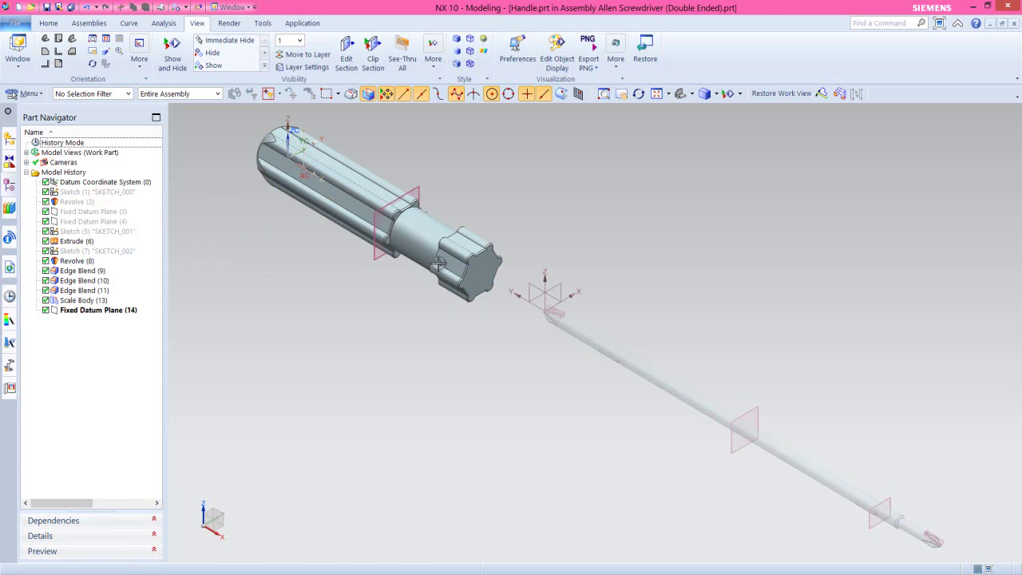
pyautogui.rightClick(691, 237)
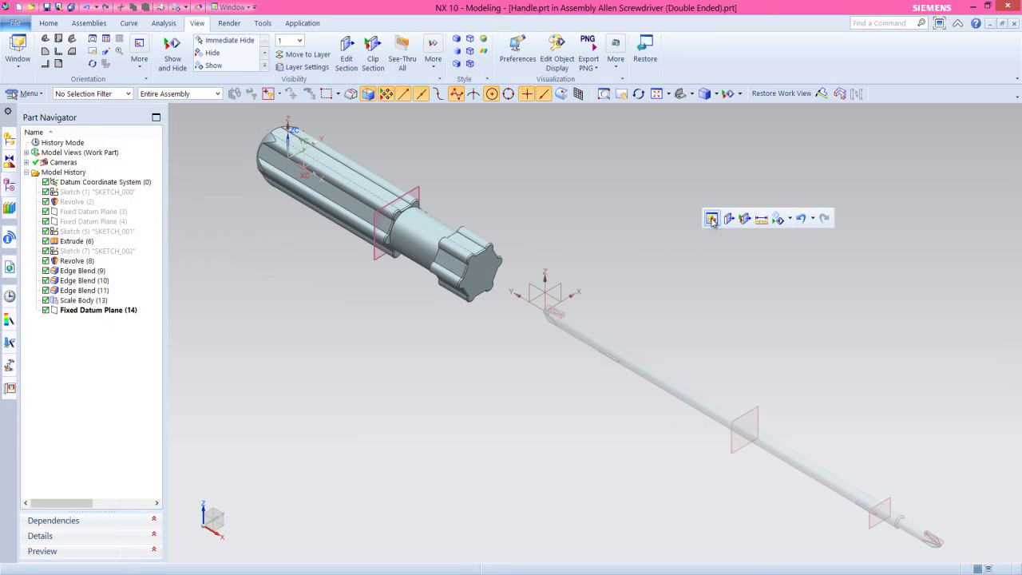
pyautogui.click(712, 221)
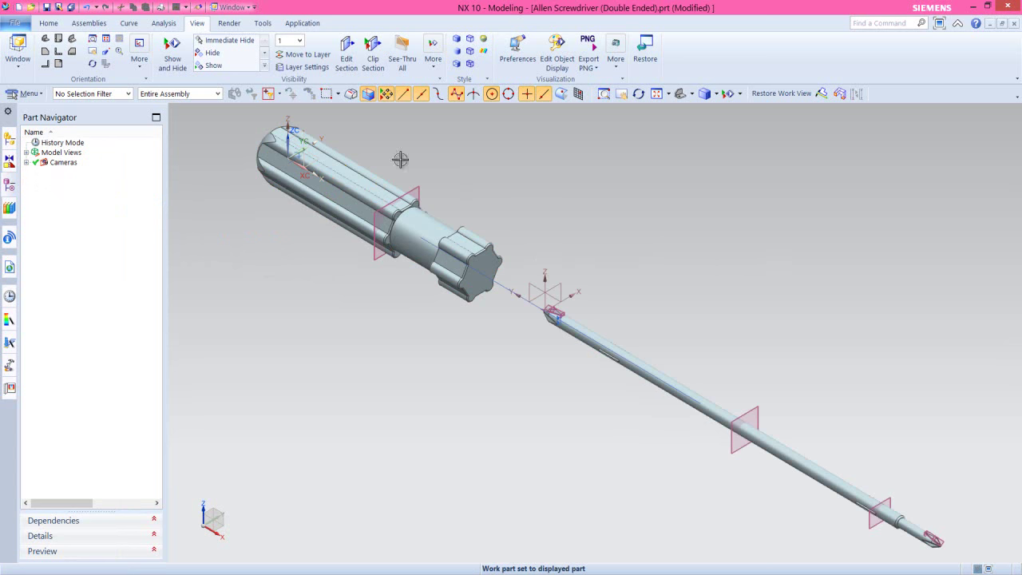
# - Constrain the circular rod's coordinate plane through its axis to the handle's XZ plane using Touch Align with Prefer Touch orientation
pyautogui.click(86, 24)
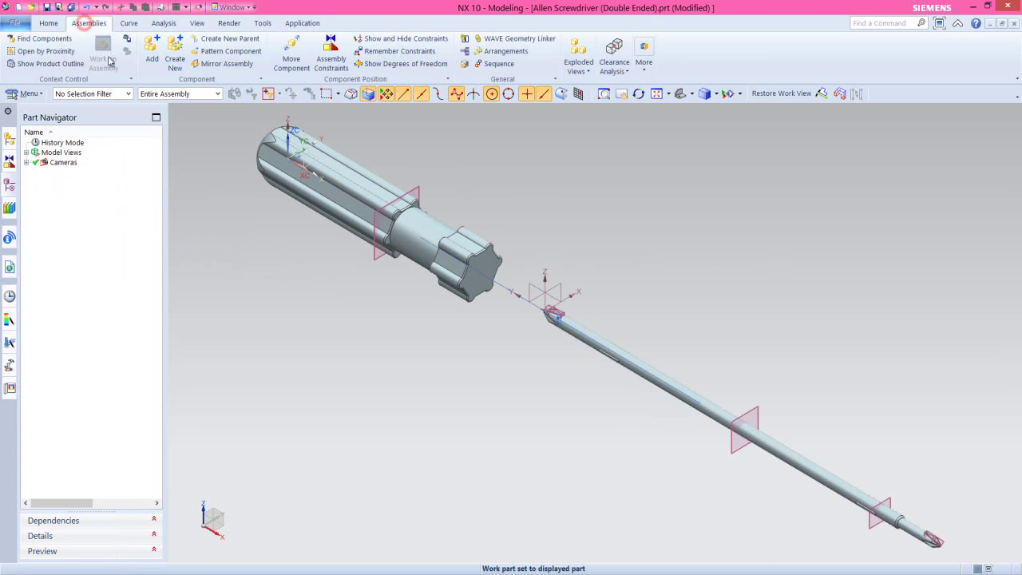
pyautogui.click(330, 56)
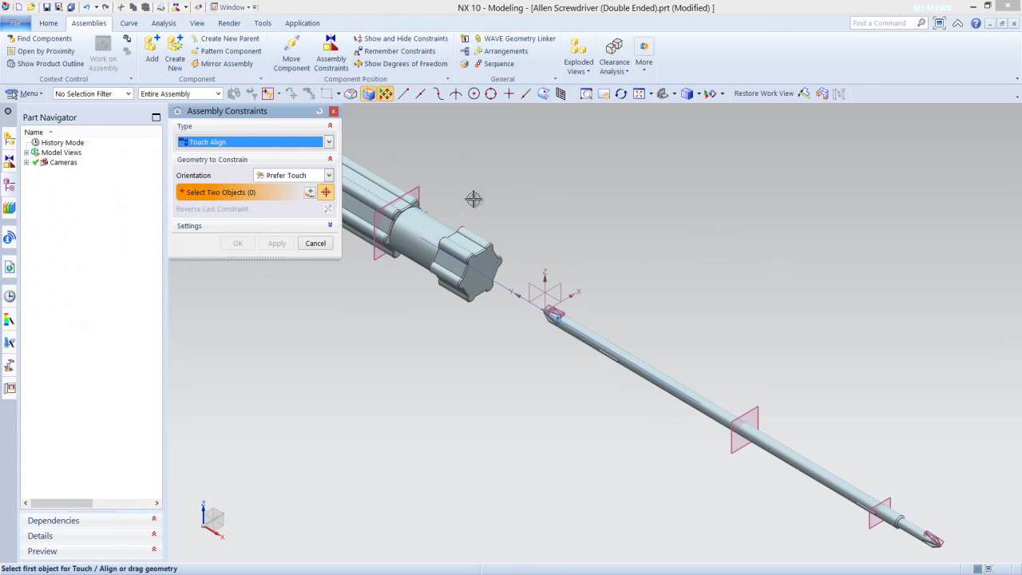
pyautogui.click(529, 286)
pyautogui.scroll(-2, 609, 268)
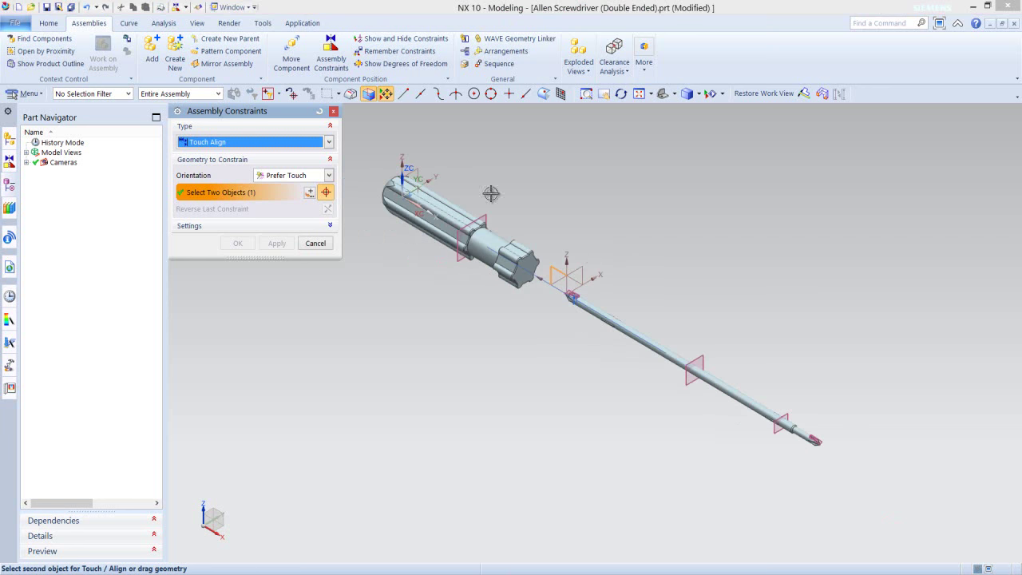
pyautogui.scroll(2, 426, 180)
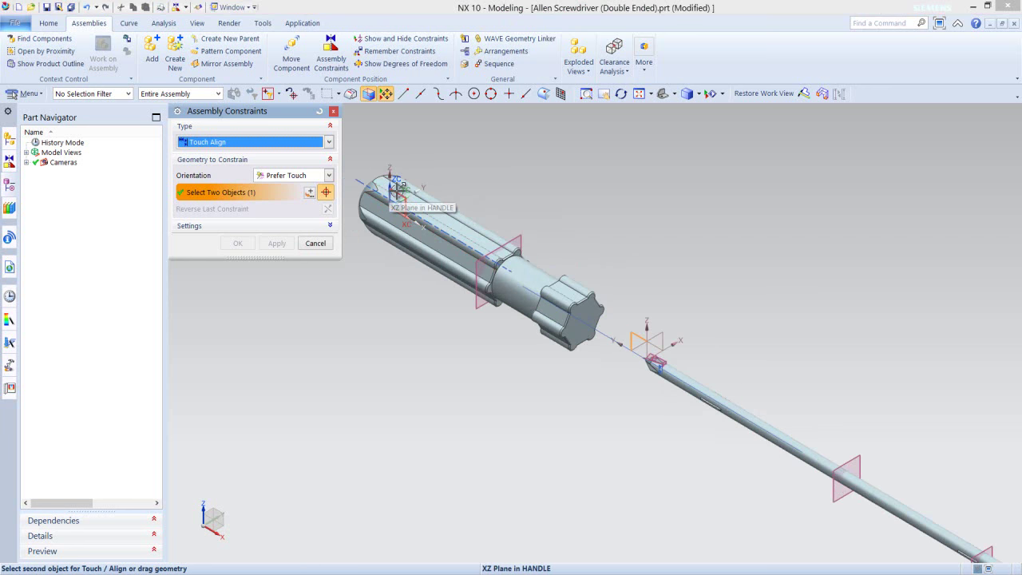
pyautogui.click(400, 195)
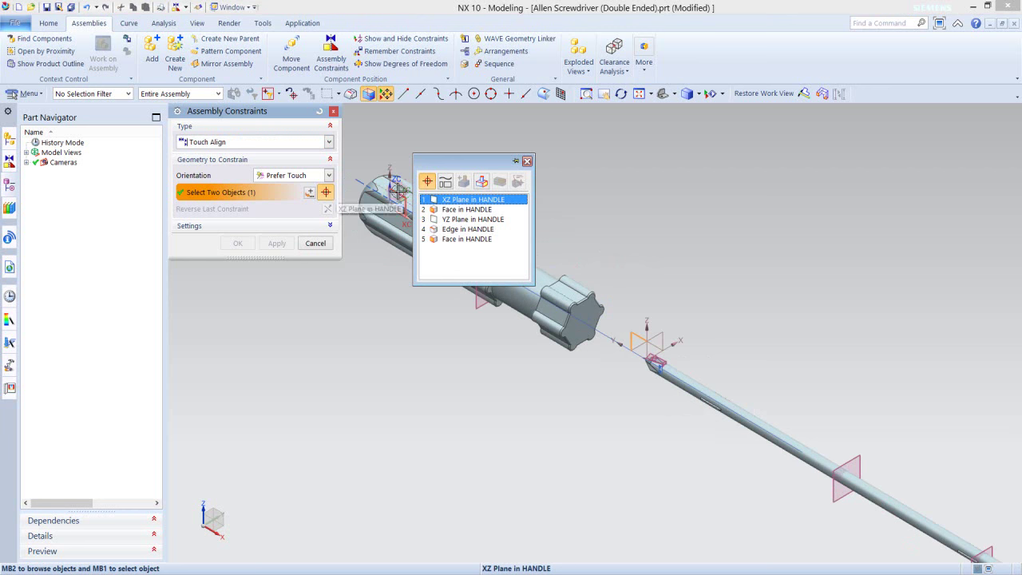
pyautogui.click(466, 201)
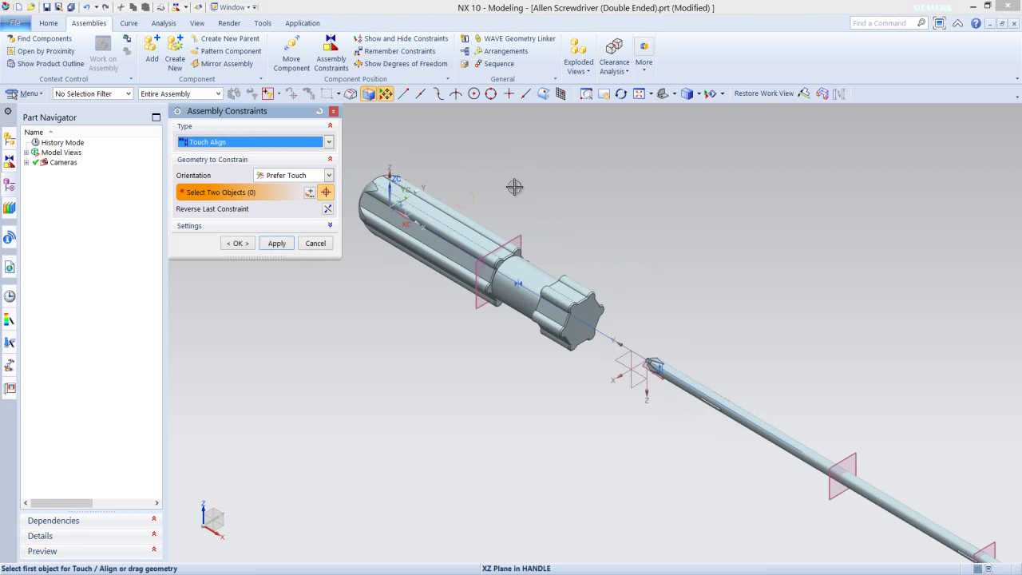
pyautogui.click(277, 243)
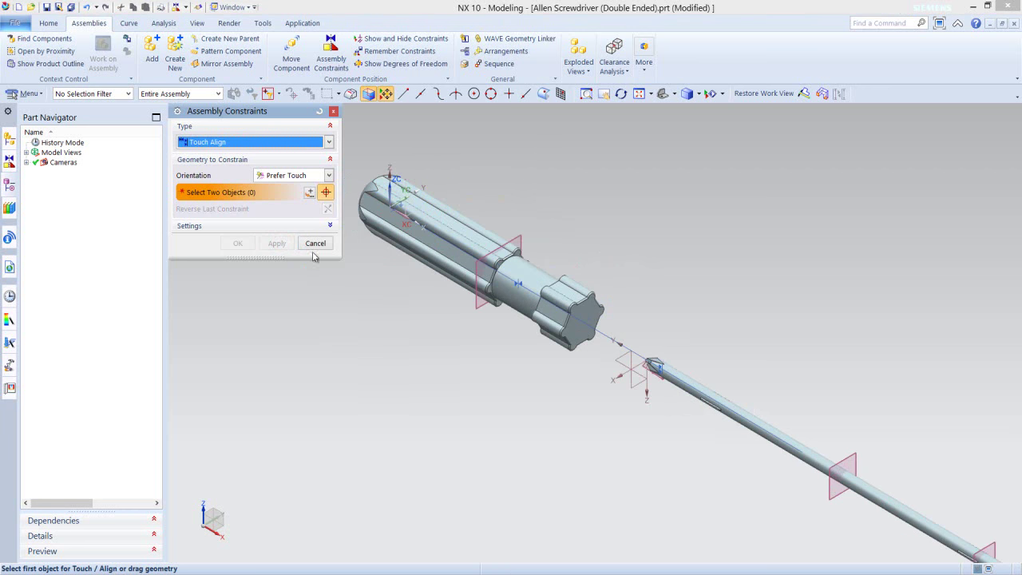
# - Align the end face of the circular rod's near tip with the handle's datum plane using Touch Align with Align orientation
pyautogui.click(328, 175)
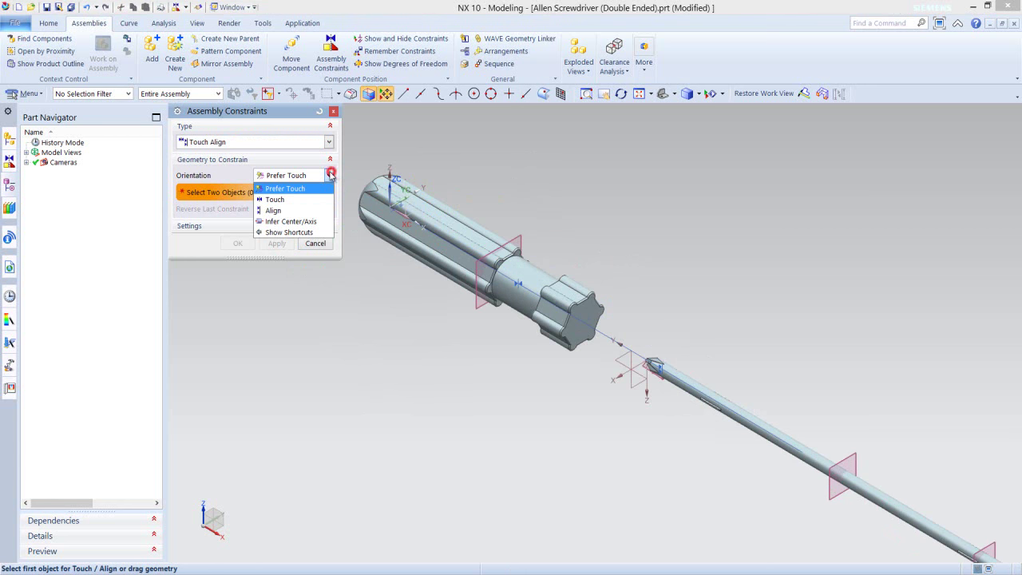
pyautogui.click(297, 210)
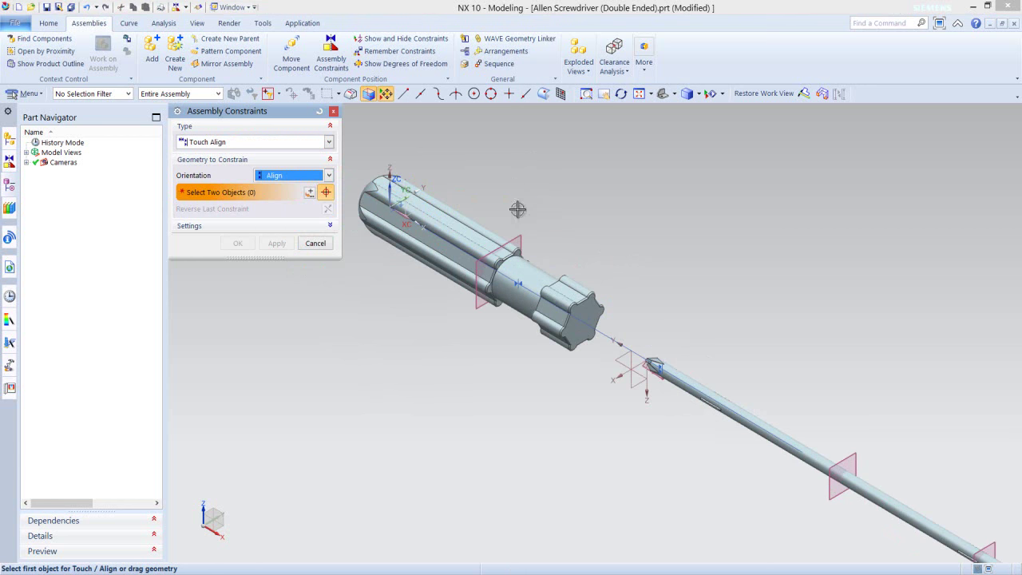
pyautogui.click(518, 235)
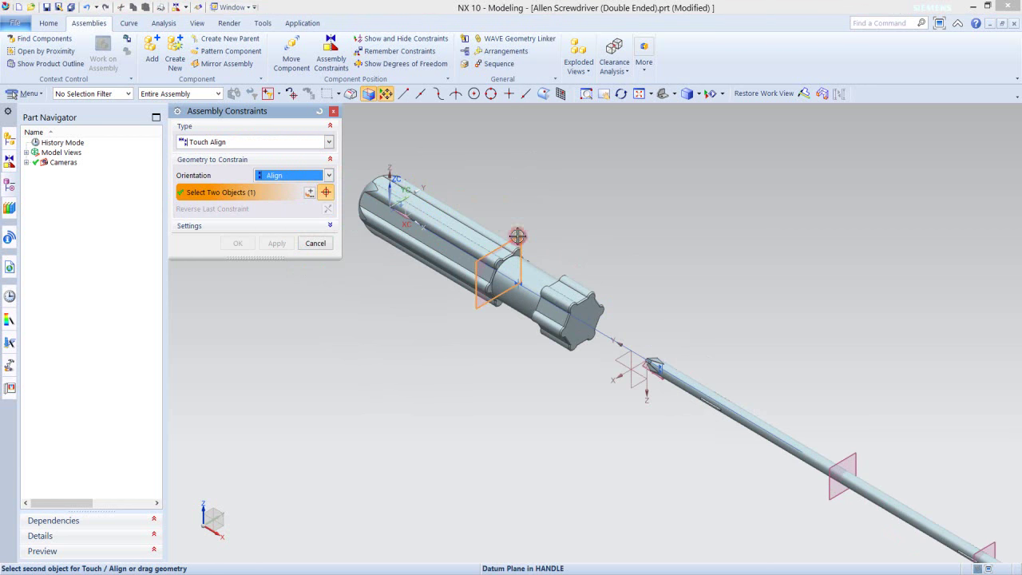
pyautogui.scroll(3, 622, 400)
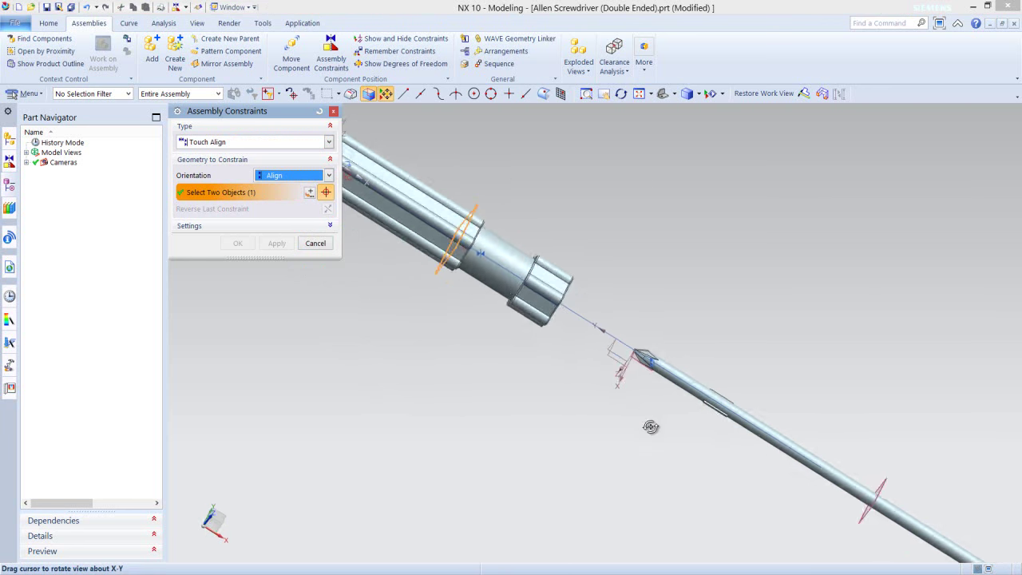
pyautogui.scroll(-2, 655, 424)
pyautogui.scroll(5, 663, 440)
pyautogui.scroll(2, 639, 340)
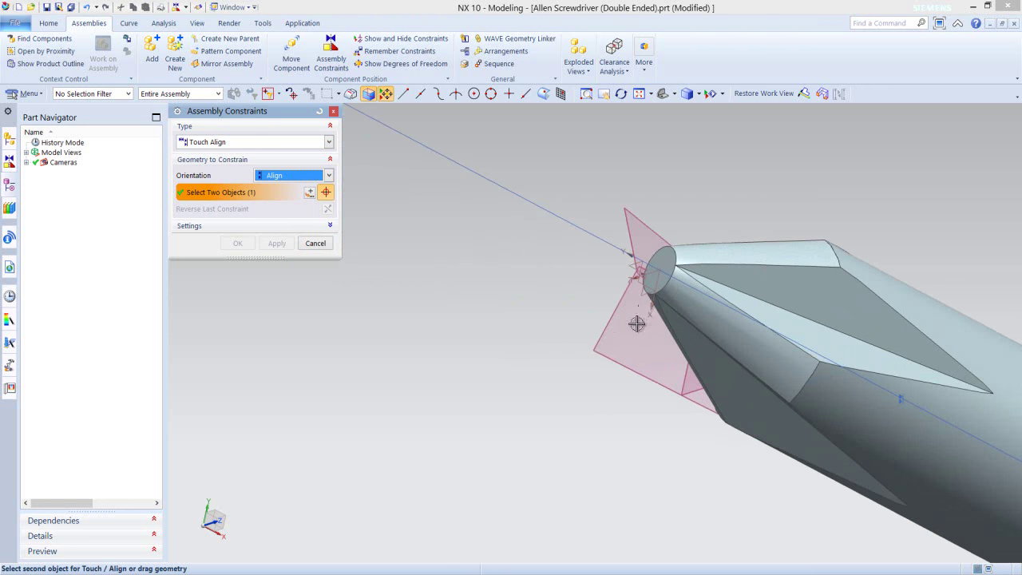
pyautogui.click(671, 263)
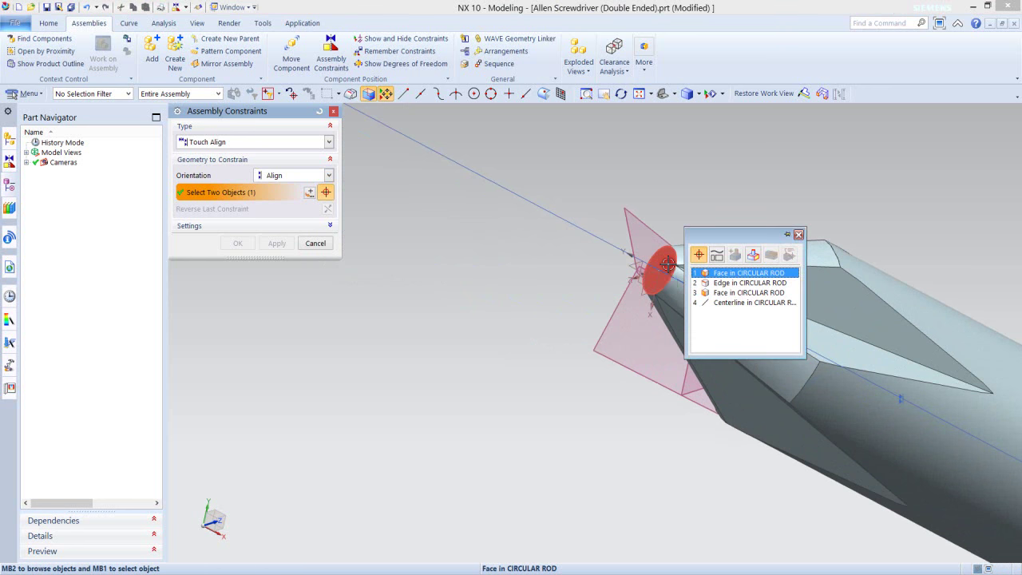
pyautogui.click(719, 275)
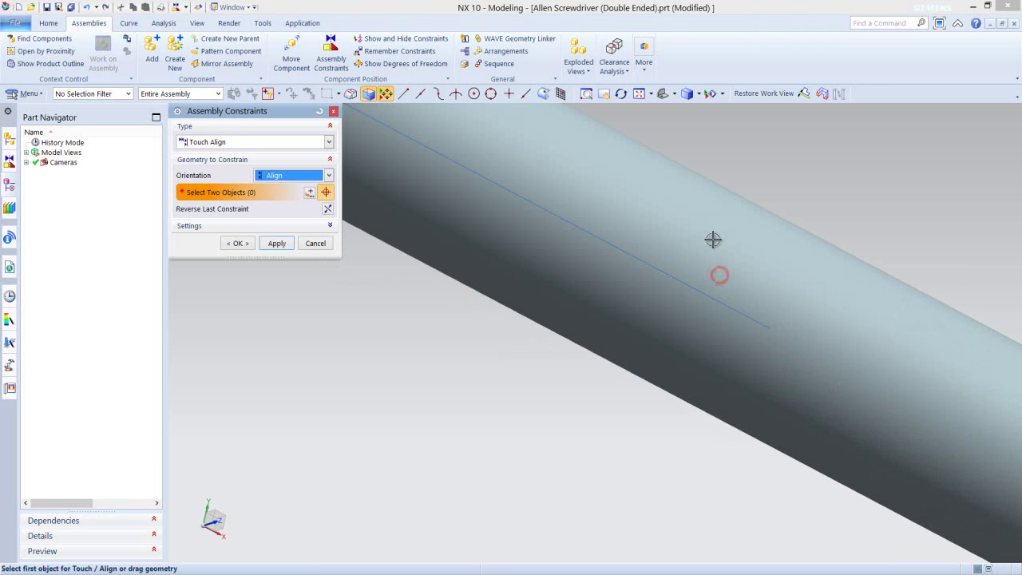
pyautogui.click(243, 243)
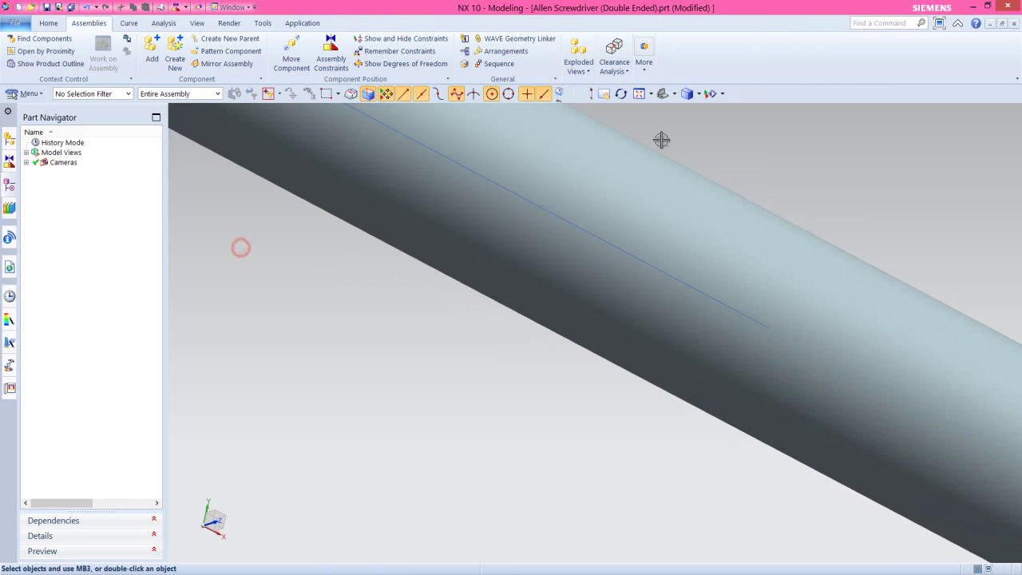
# - Hide all datum planes and datum coordinate systems in the assembly
pyautogui.click(691, 94)
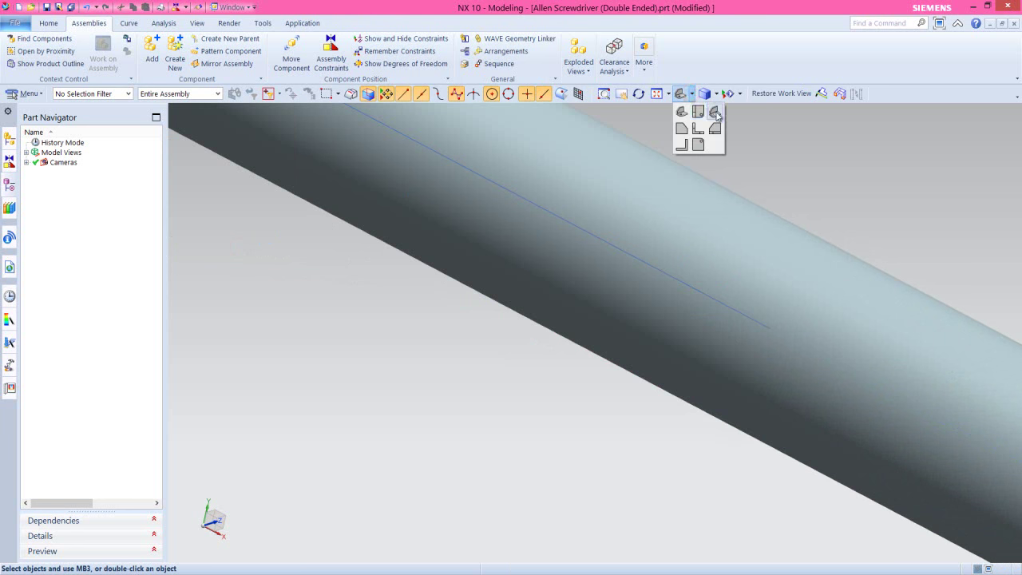
pyautogui.click(715, 109)
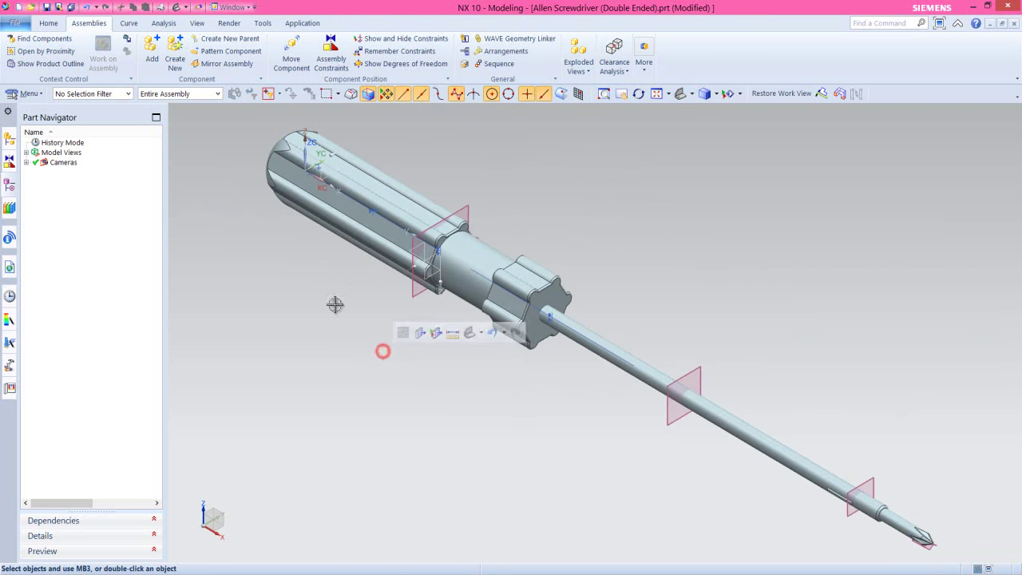
pyautogui.click(196, 23)
pyautogui.click(172, 52)
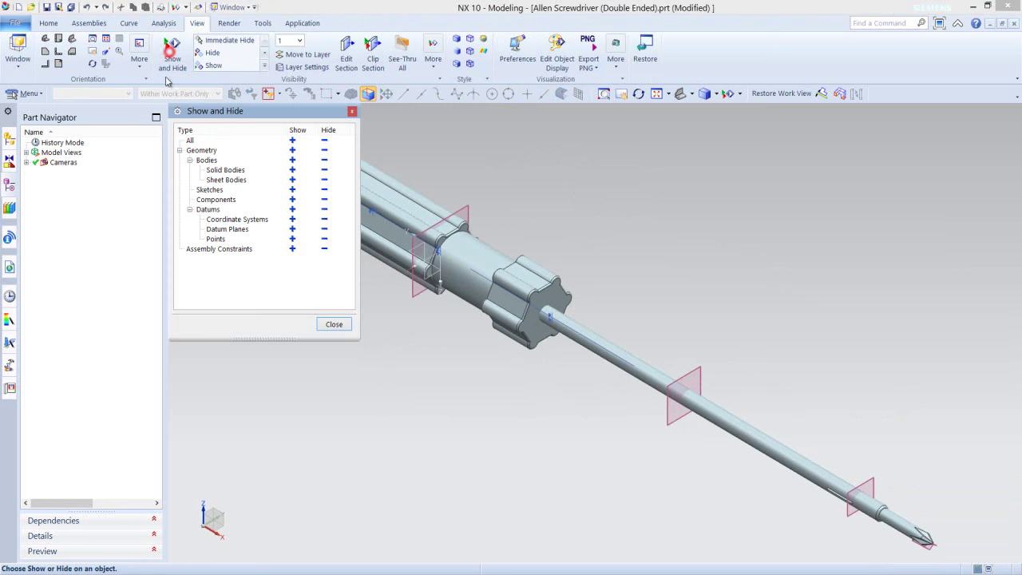
pyautogui.click(229, 230)
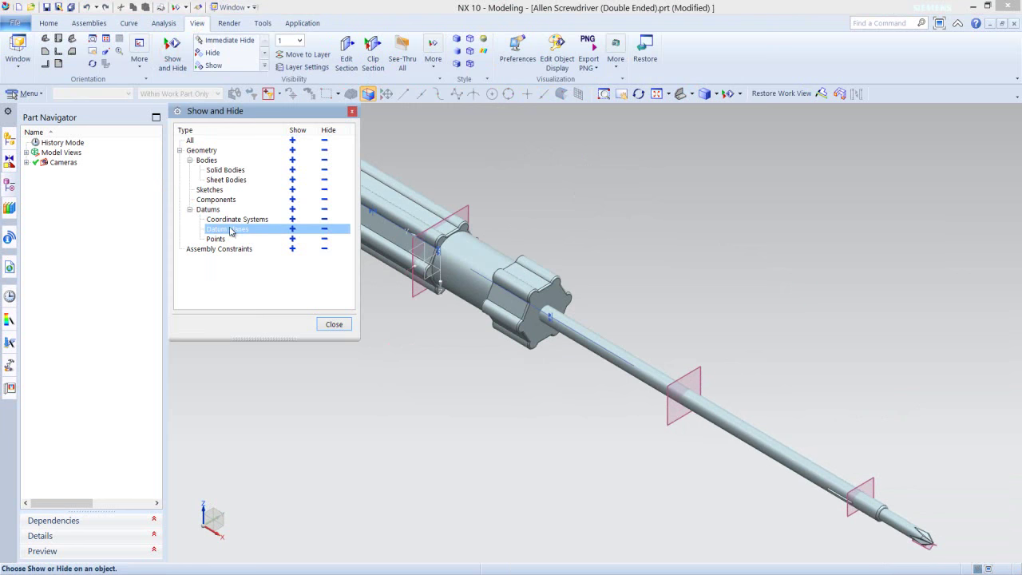
pyautogui.click(323, 231)
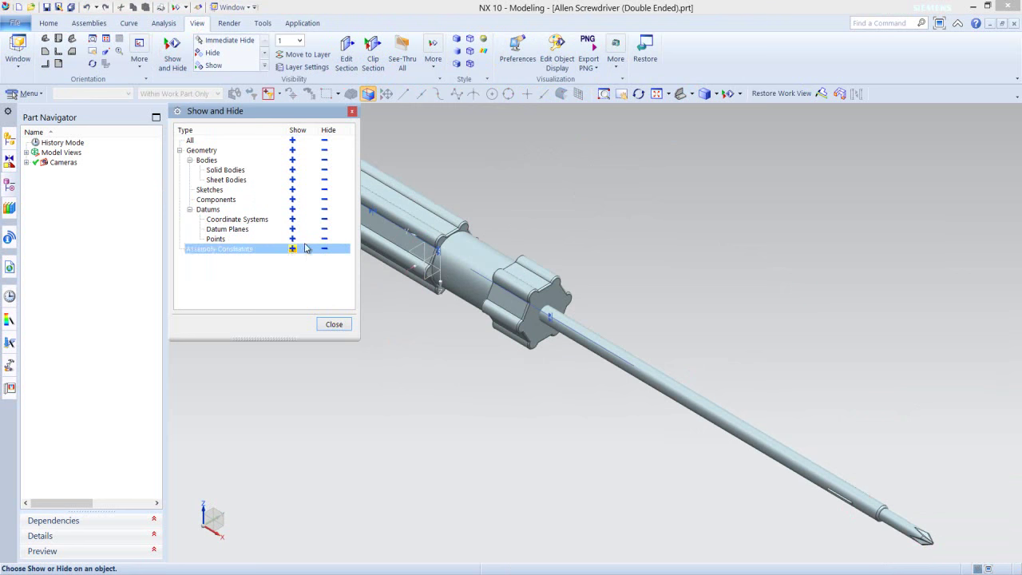
pyautogui.click(324, 219)
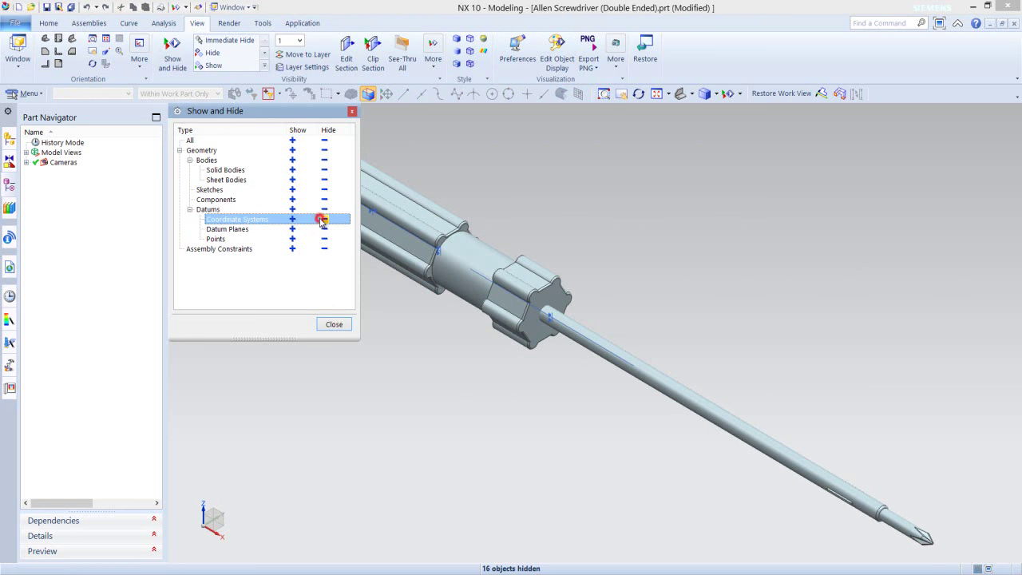
pyautogui.click(334, 325)
pyautogui.click(50, 23)
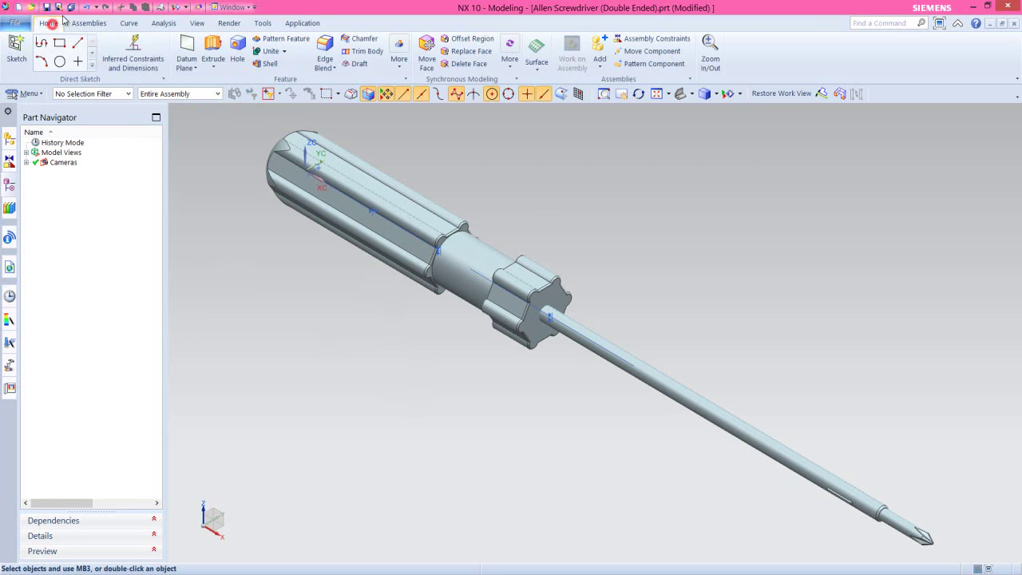
# - Save the assembly and make the Handle component the work part
pyautogui.click(70, 7)
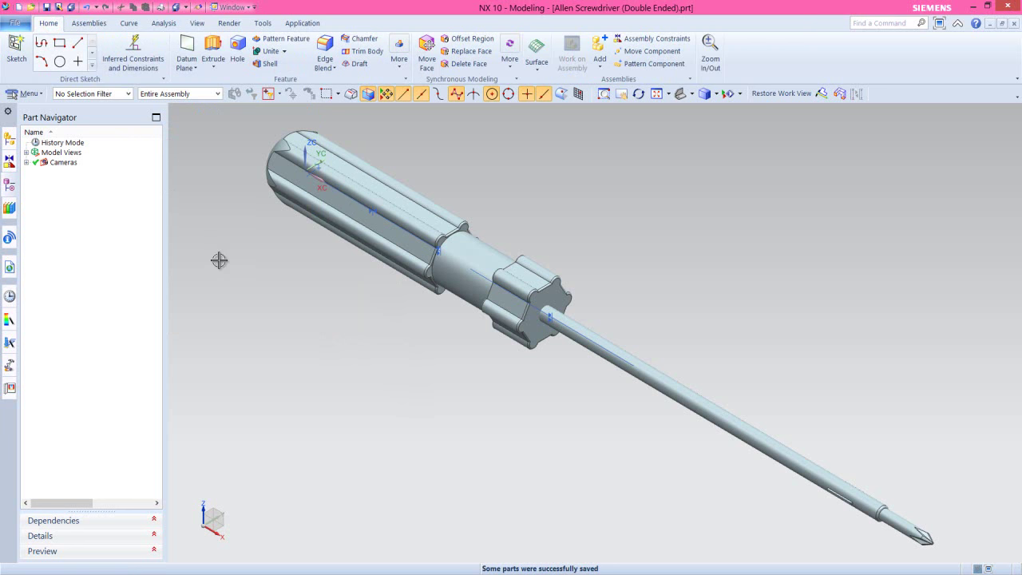
pyautogui.click(287, 302)
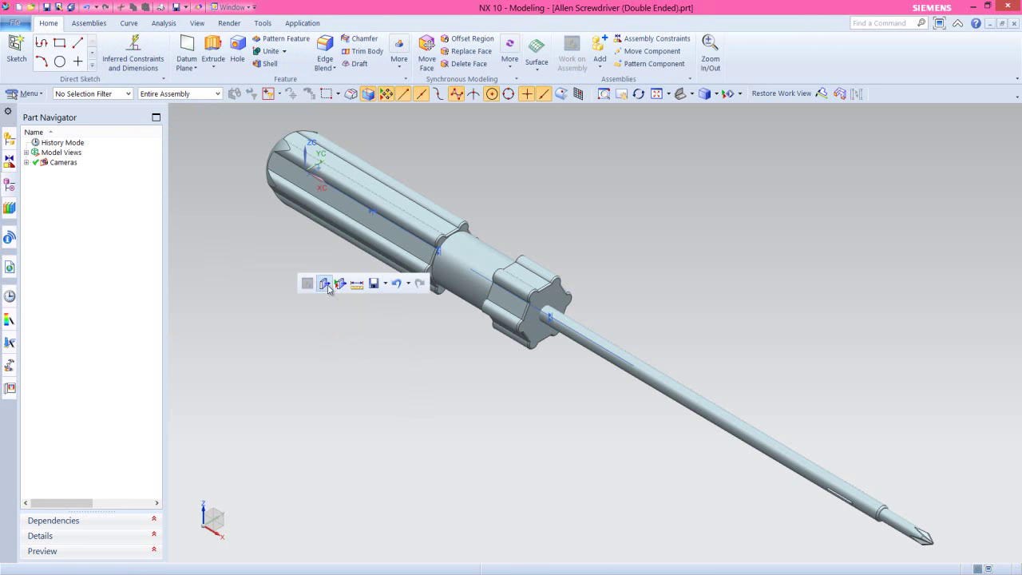
pyautogui.doubleClick(378, 230)
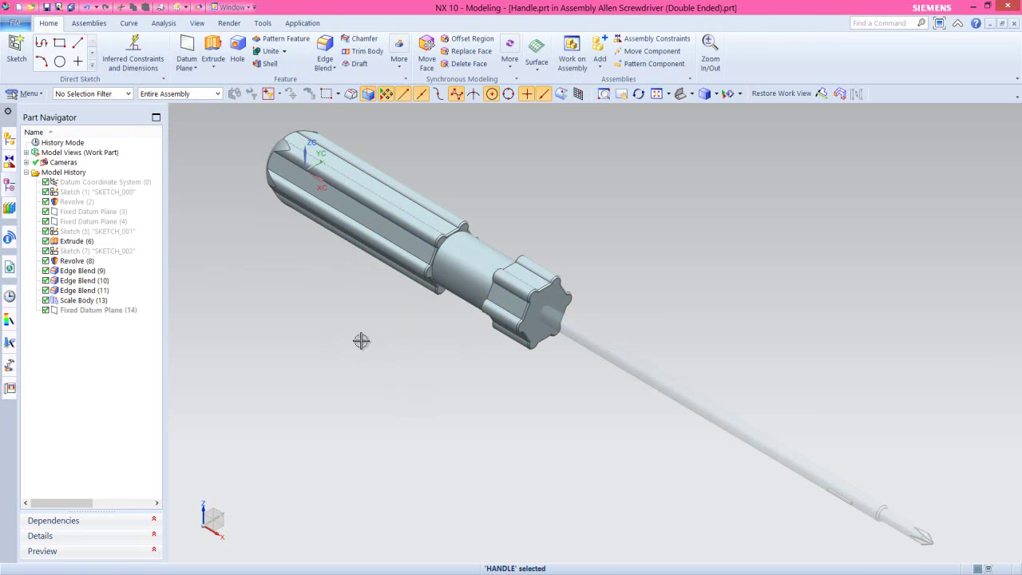
# - Create a sketch on the handle's flat hexagonal end face where the rod exits, using the existing plane method
pyautogui.click(16, 49)
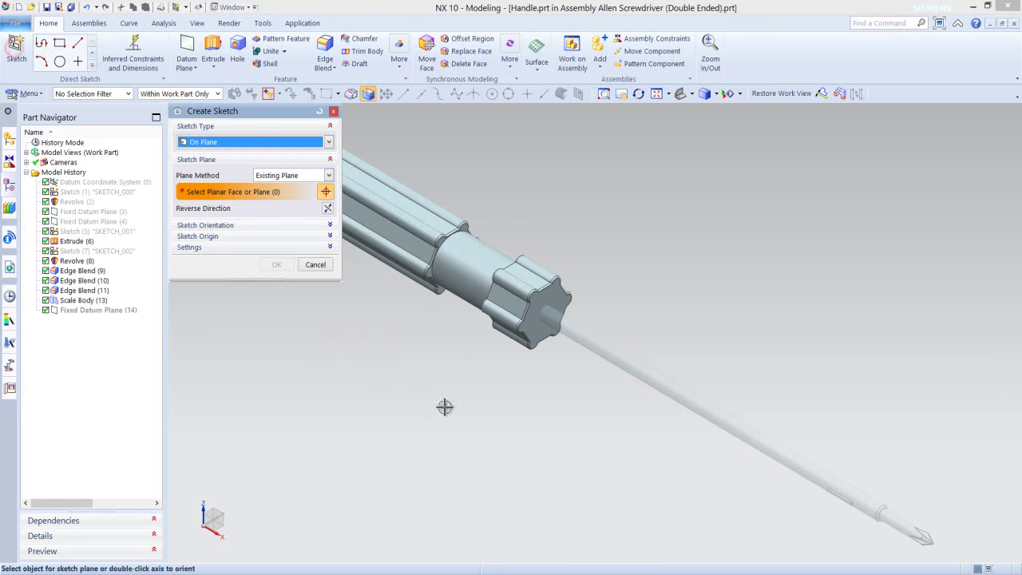
pyautogui.click(539, 325)
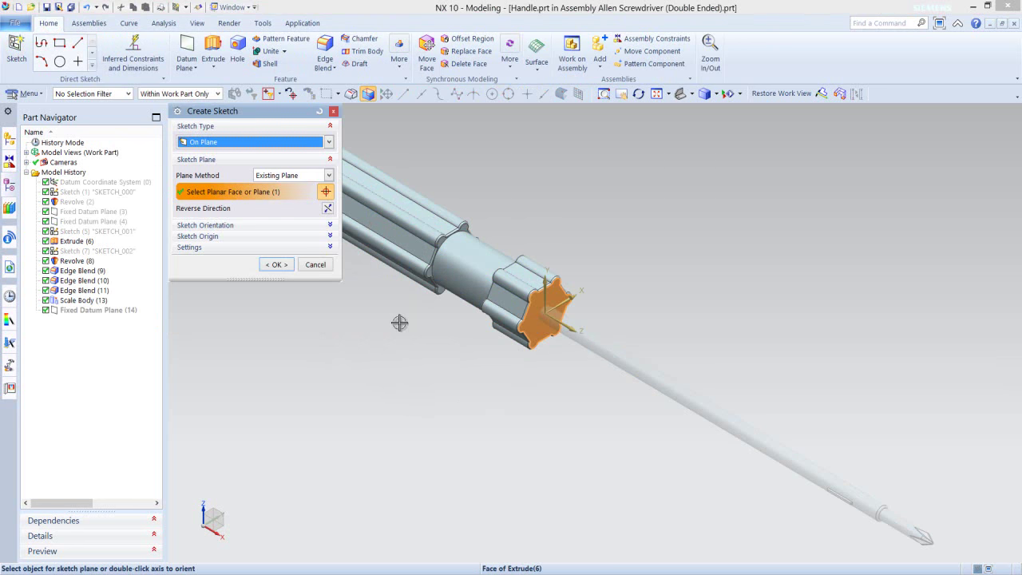
pyautogui.click(276, 264)
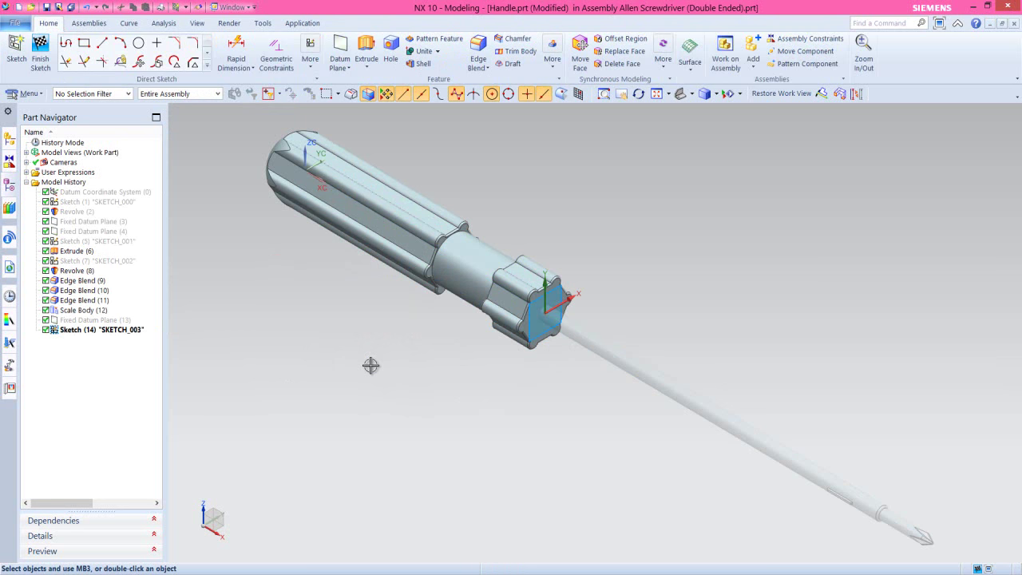
# - Start Project Curve with interpart linking enabled, select the circular rod's outer circular edge, and accept it as a WAVE link
pyautogui.moveTo(602, 438); pyautogui.dragTo(560, 409, button='middle')
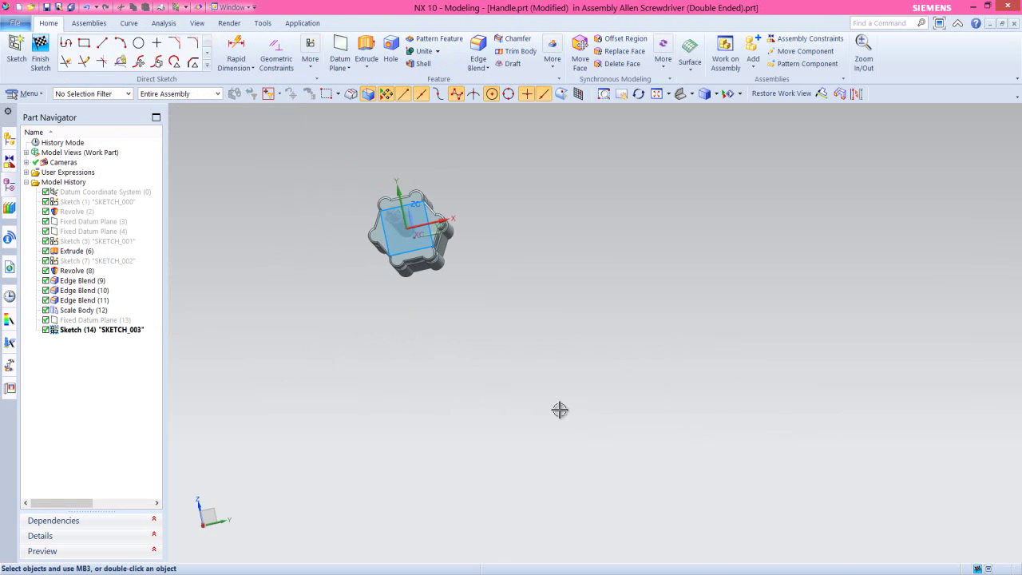
pyautogui.rightClick(513, 206)
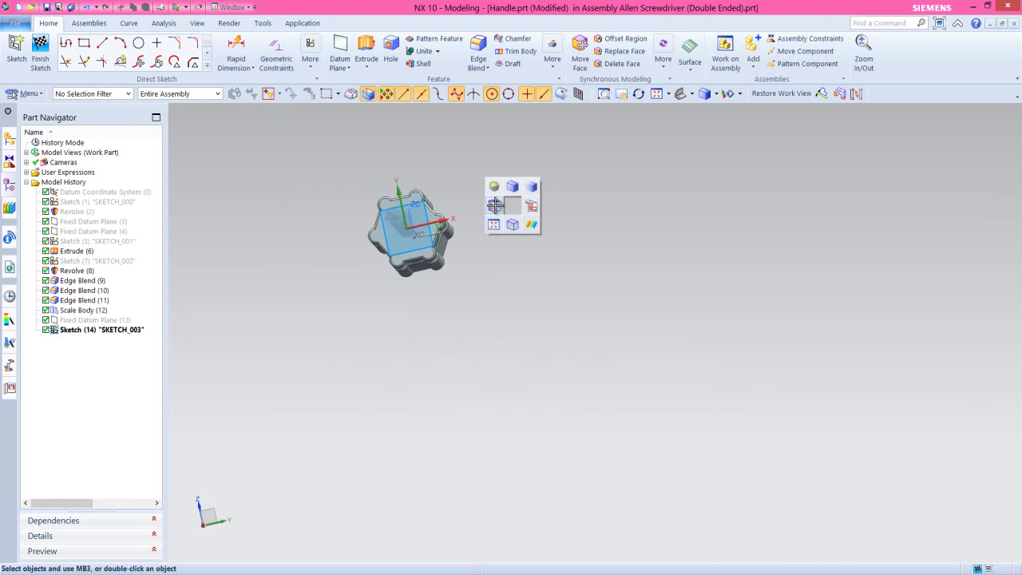
pyautogui.click(496, 206)
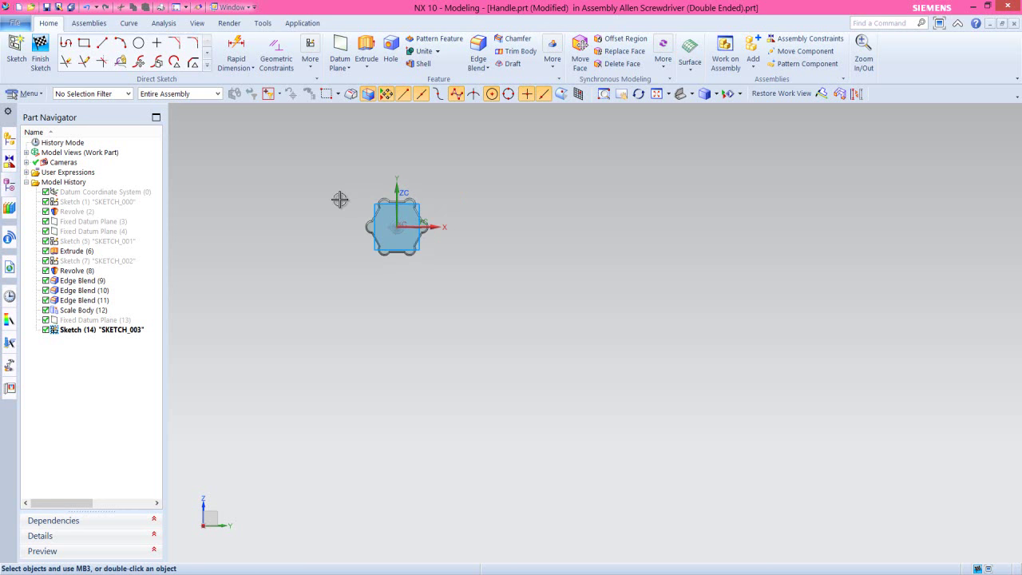
pyautogui.scroll(-10, 385, 225)
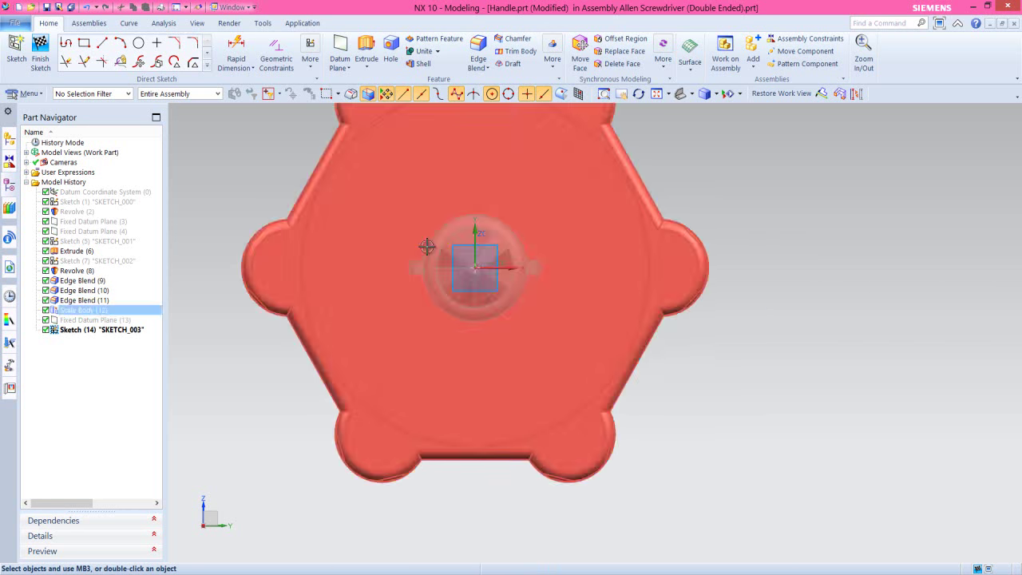
pyautogui.scroll(-5, 427, 246)
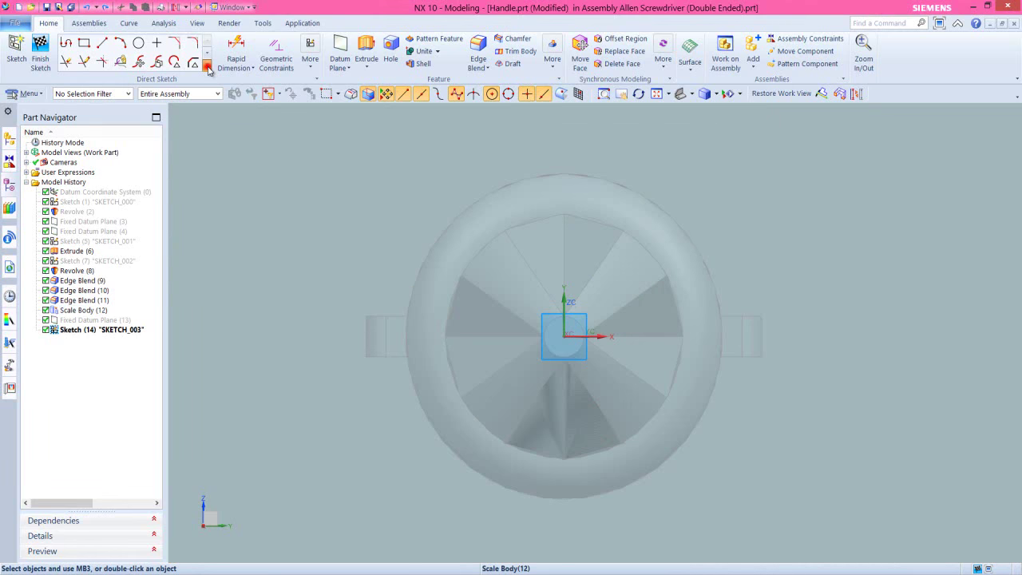
pyautogui.click(207, 66)
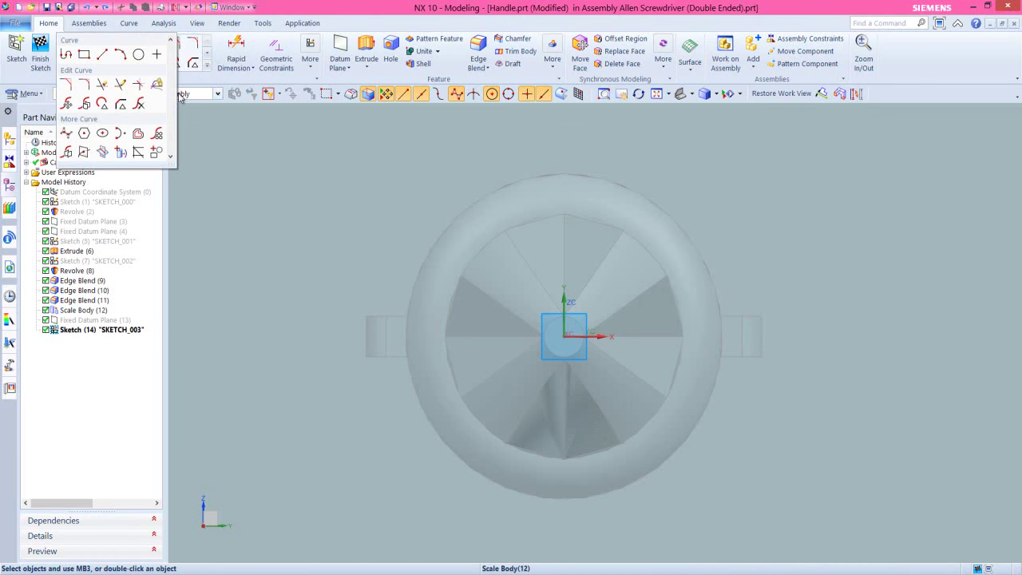
pyautogui.click(118, 154)
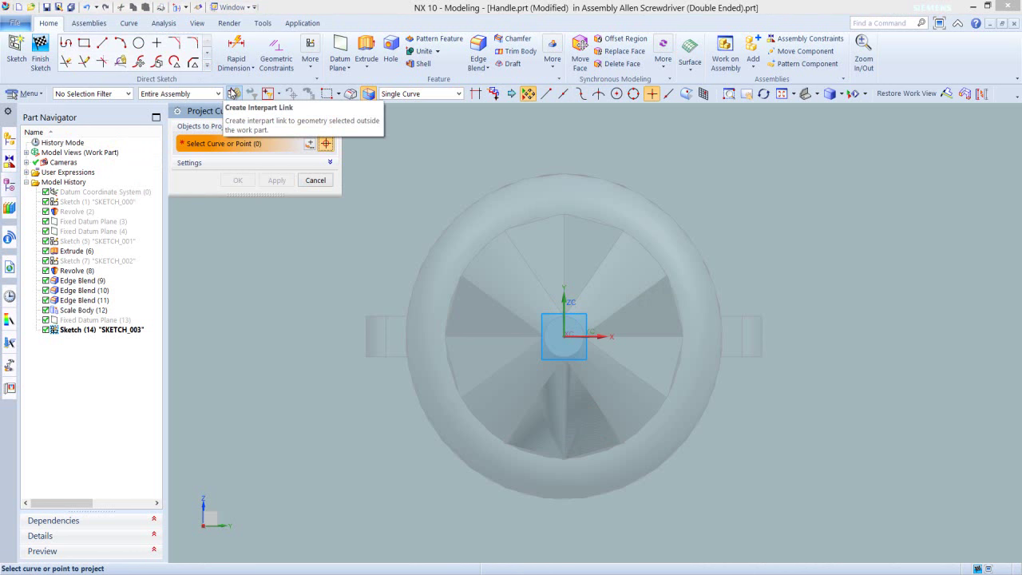
pyautogui.click(232, 93)
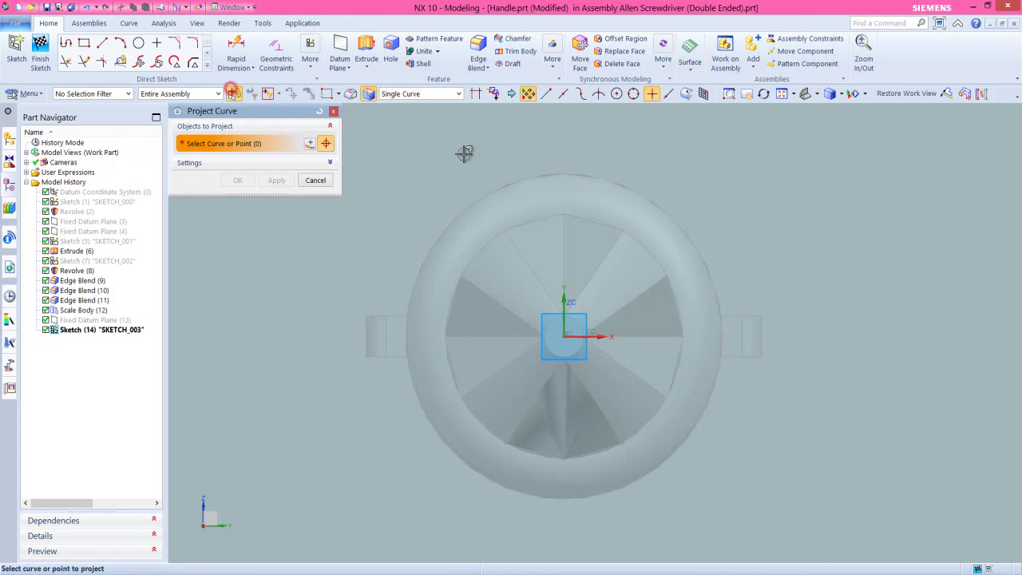
pyautogui.click(471, 201)
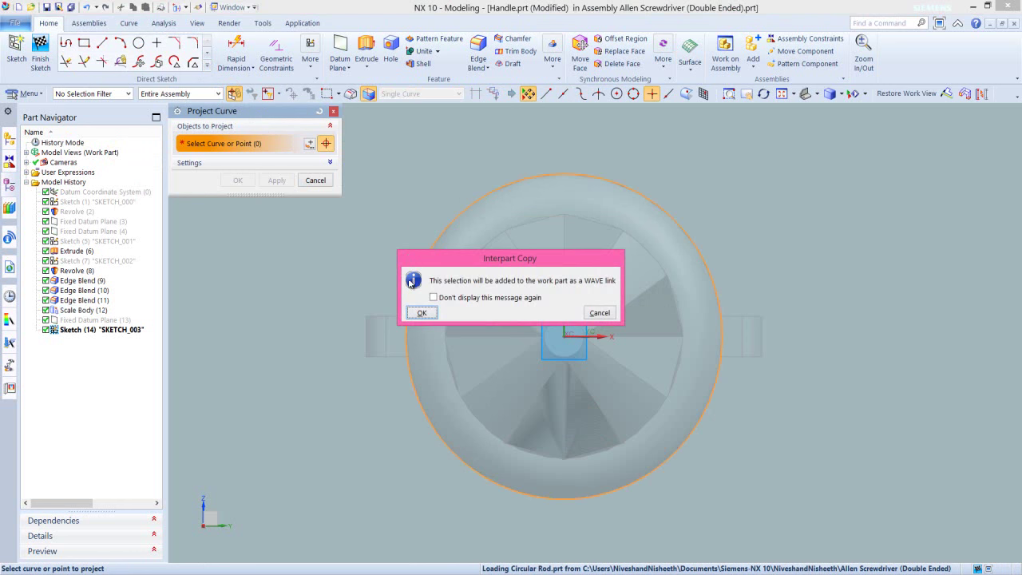
pyautogui.click(421, 314)
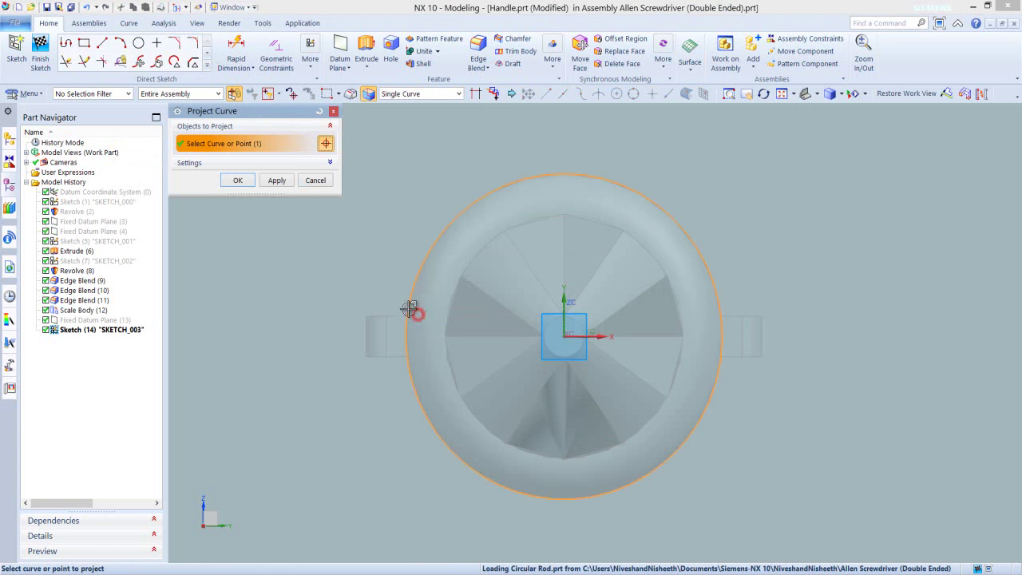
# - Add the outline edges of the rod's two opposite rectangular lugs to the selection and project all curves into the sketch
pyautogui.click(365, 332)
pyautogui.click(367, 352)
pyautogui.click(373, 360)
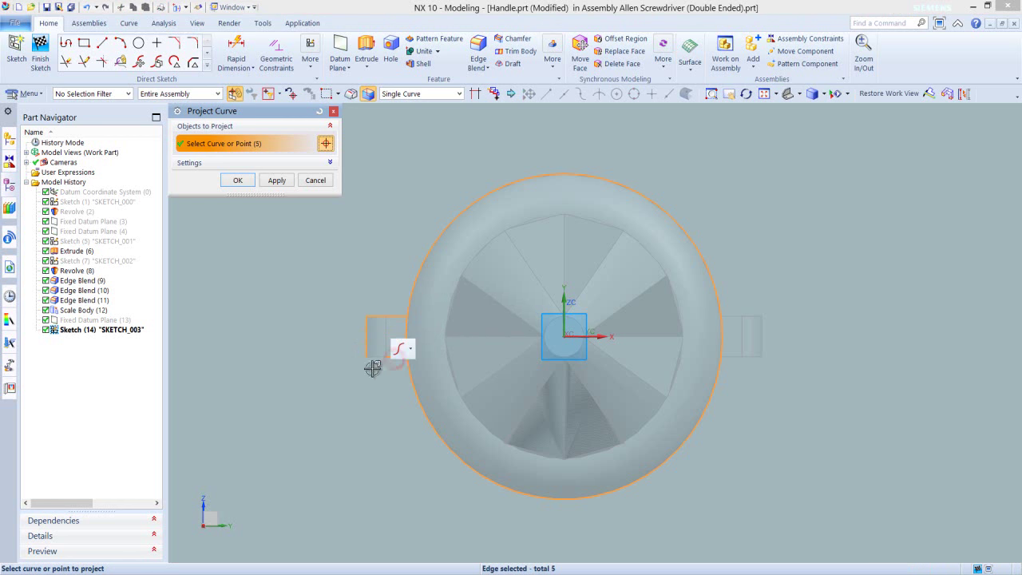
pyautogui.click(370, 357)
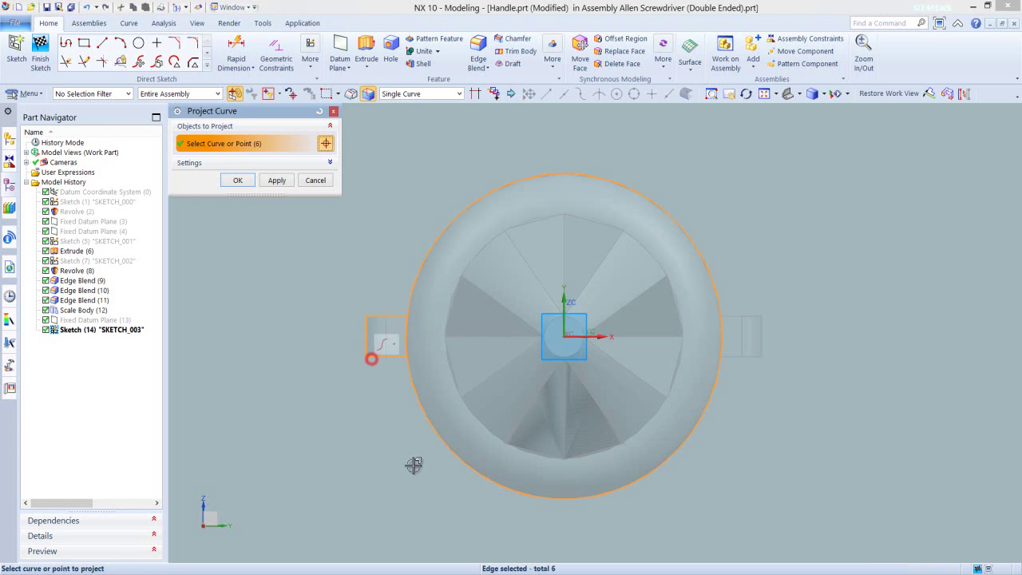
pyautogui.click(742, 315)
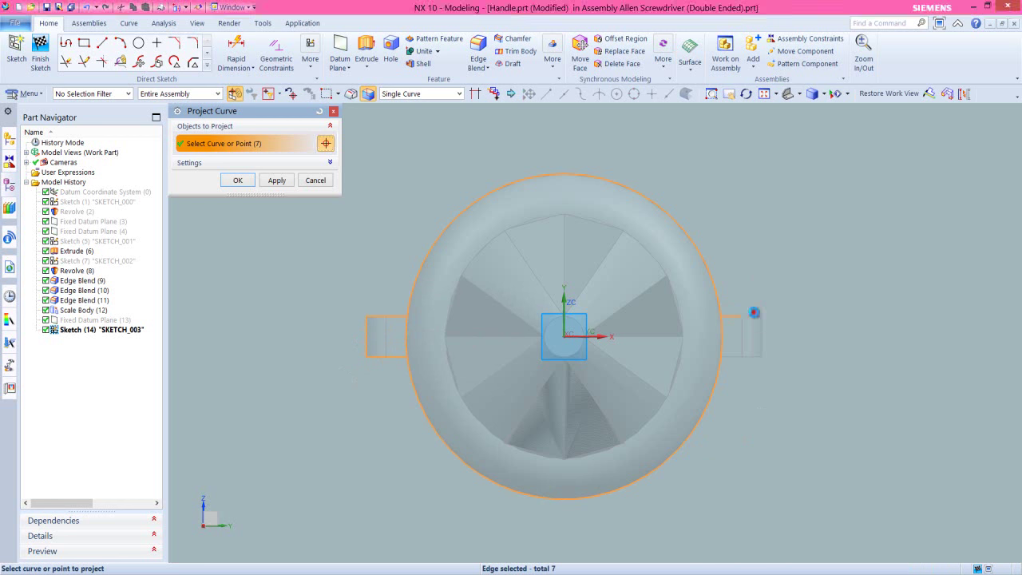
pyautogui.click(754, 314)
pyautogui.click(764, 331)
pyautogui.click(743, 356)
pyautogui.click(734, 356)
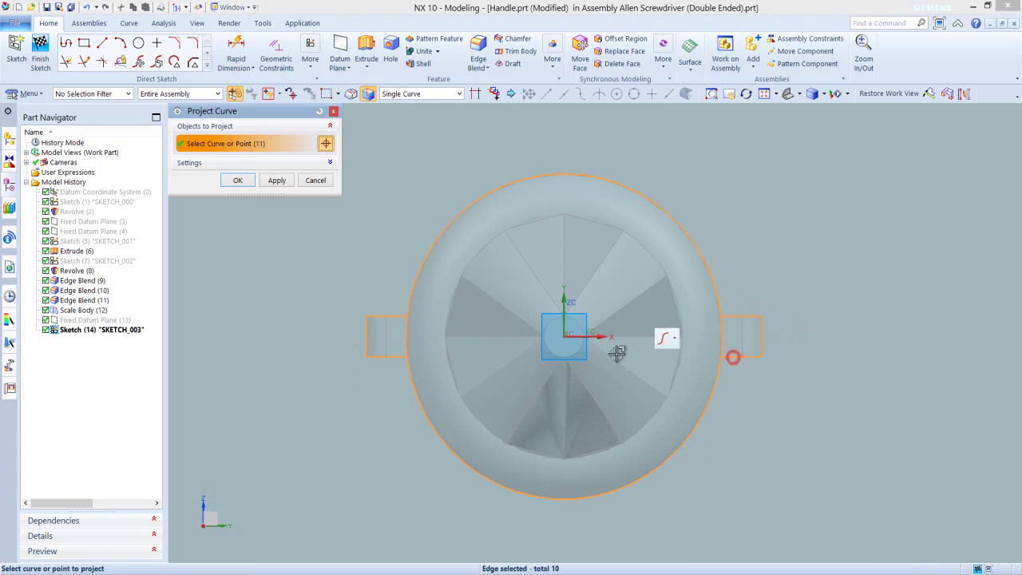
pyautogui.click(238, 180)
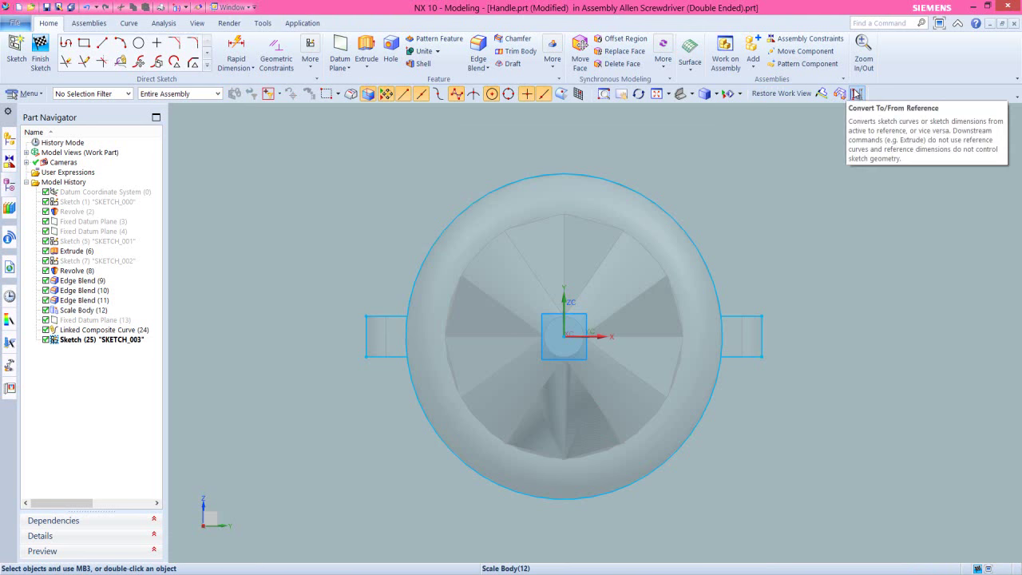
# - Convert all projected circle and lug curves in the sketch to reference curves
pyautogui.click(856, 94)
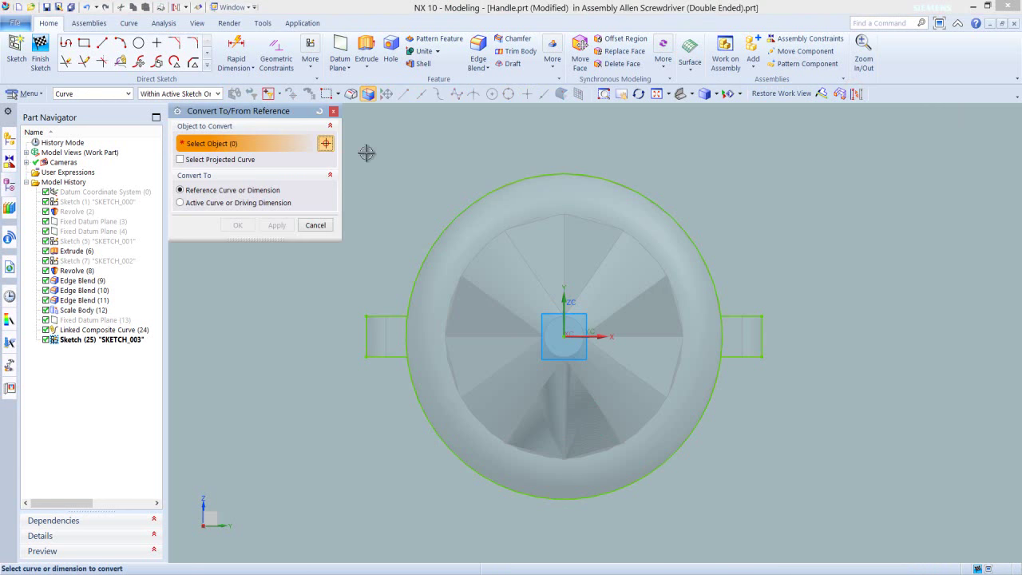
pyautogui.moveTo(351, 140); pyautogui.dragTo(607, 319)
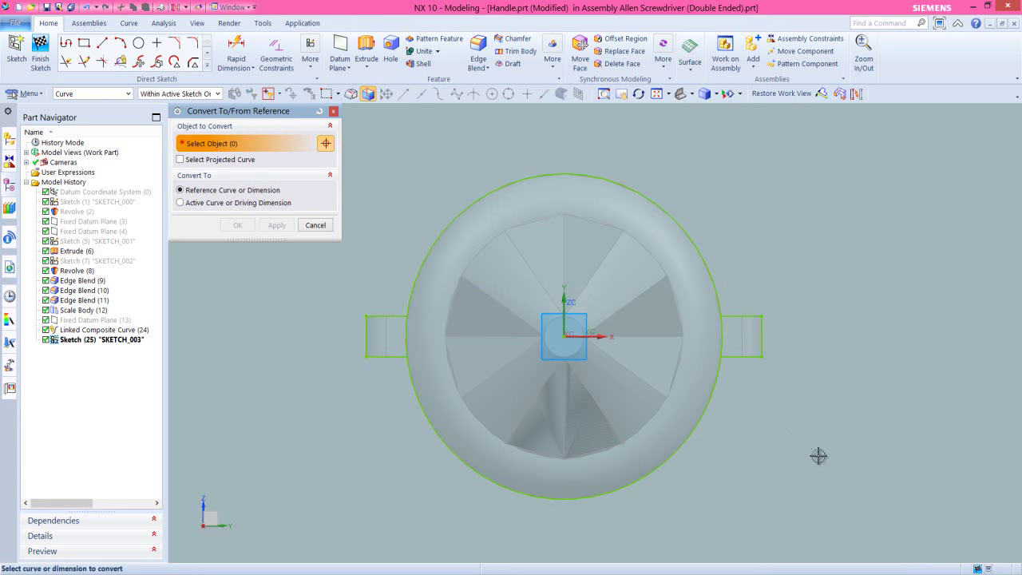
pyautogui.moveTo(847, 501); pyautogui.dragTo(850, 522)
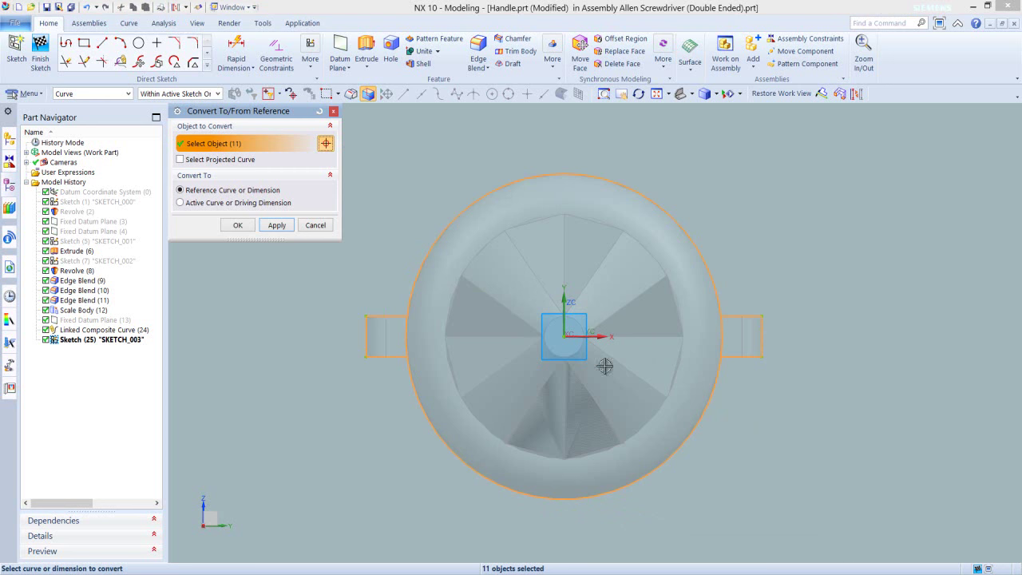
pyautogui.click(237, 226)
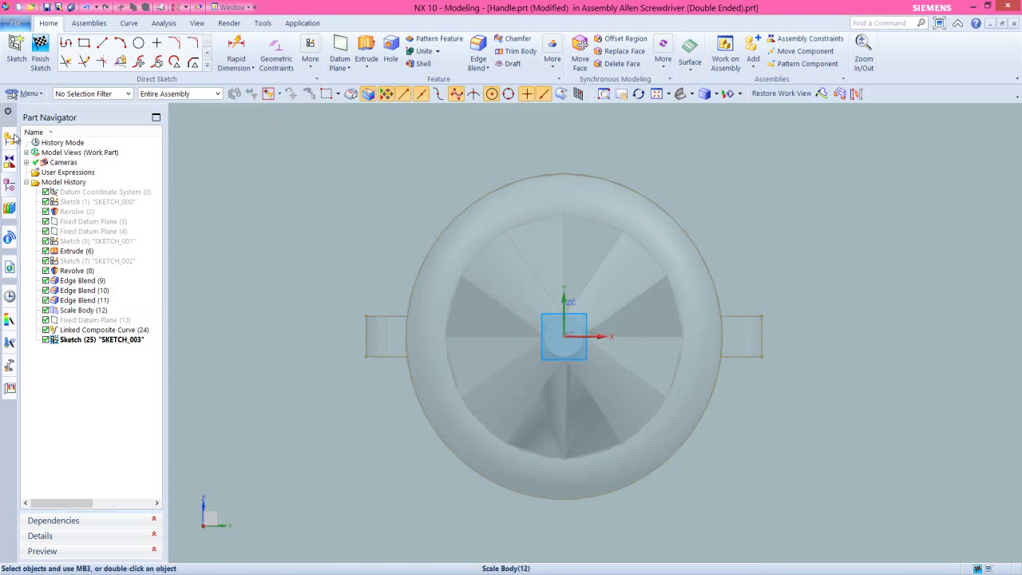
# - Hide the Circular Rod component so only the handle and its sketch remain displayed
pyautogui.click(9, 137)
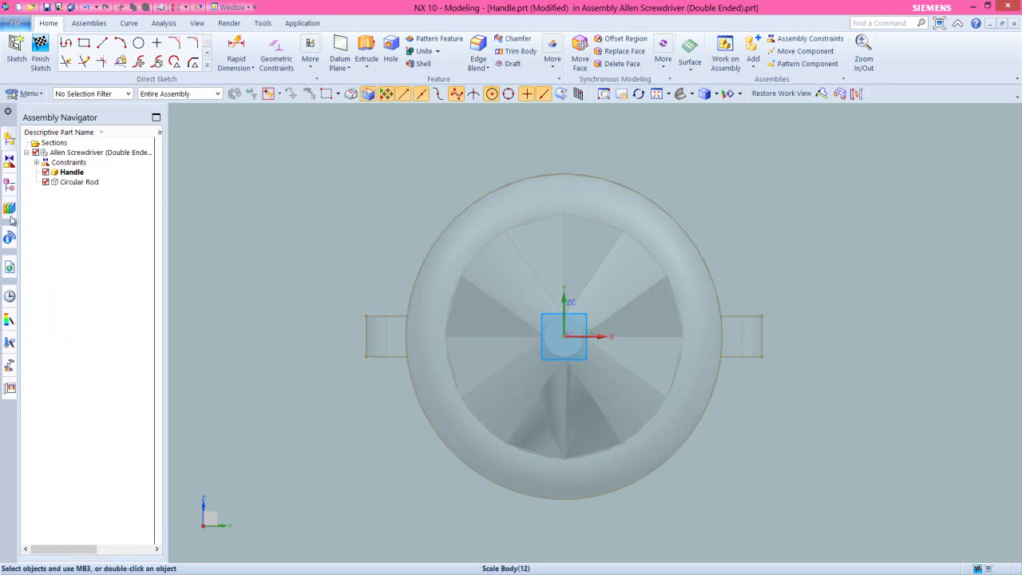
pyautogui.click(44, 182)
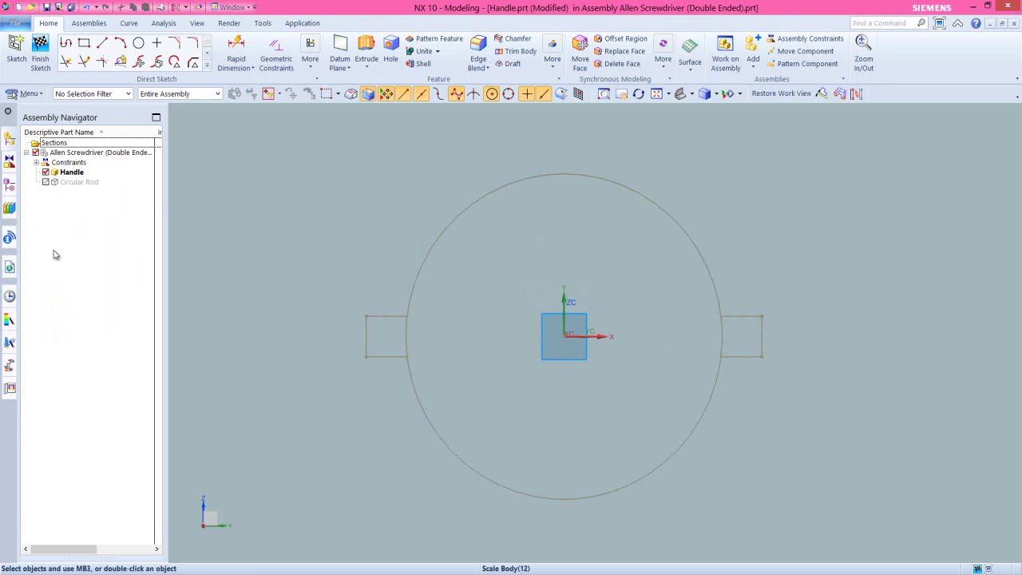
pyautogui.scroll(-3, 503, 290)
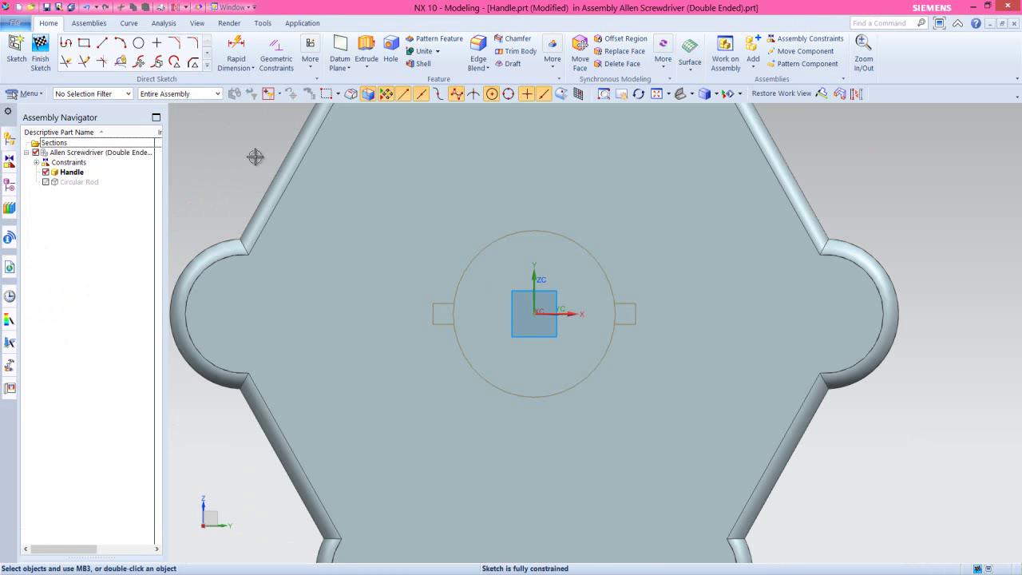
# - Trace the three outer edges of the left lug with lines snapped to the projected reference corners
pyautogui.click(101, 45)
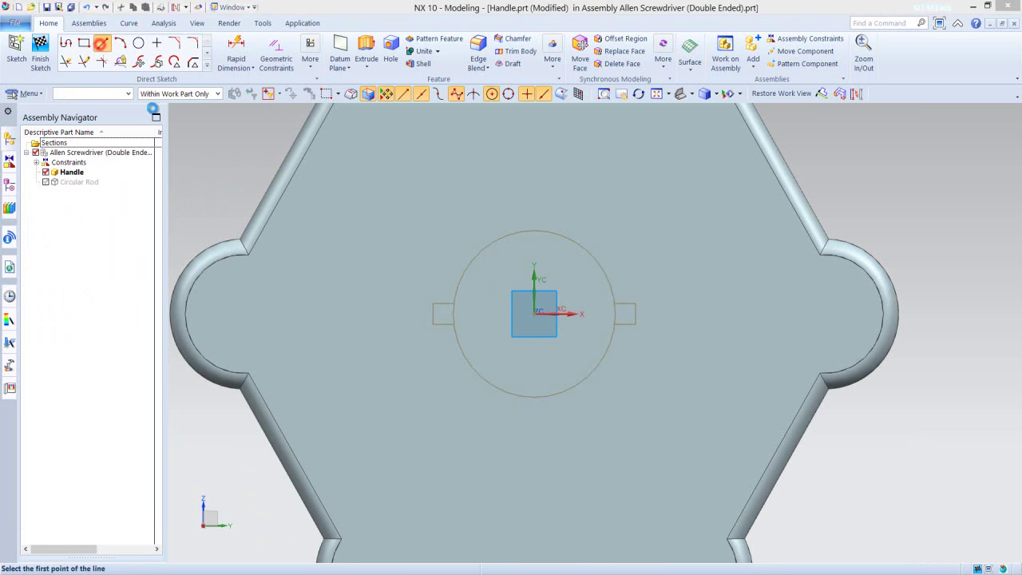
pyautogui.scroll(2, 437, 310)
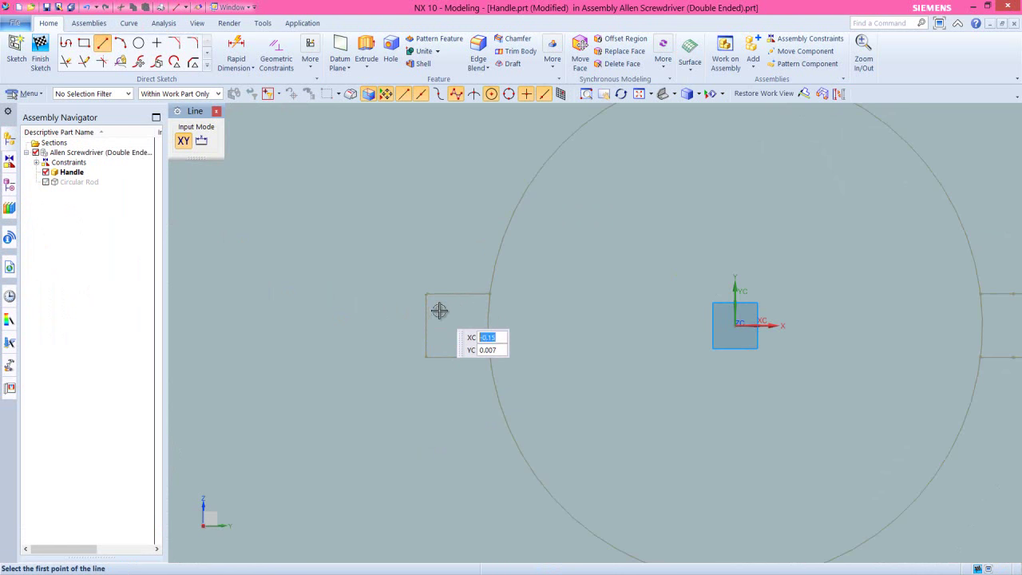
pyautogui.click(489, 293)
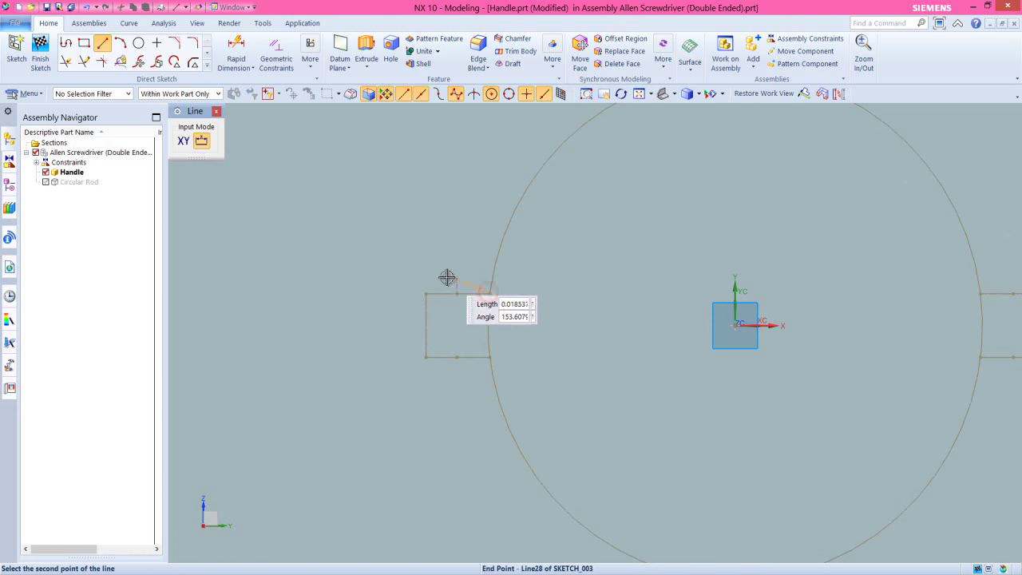
pyautogui.click(426, 292)
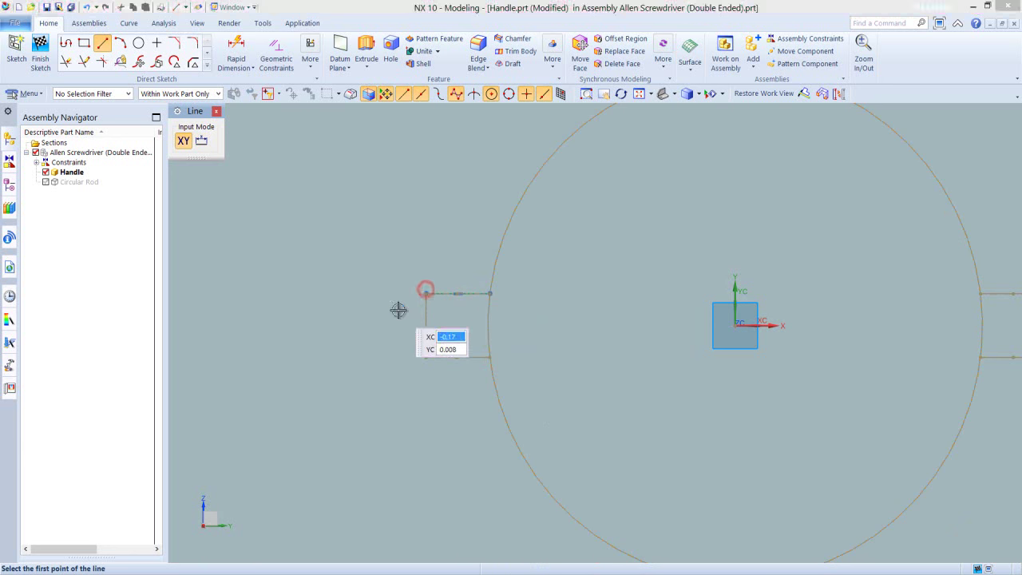
pyautogui.click(424, 292)
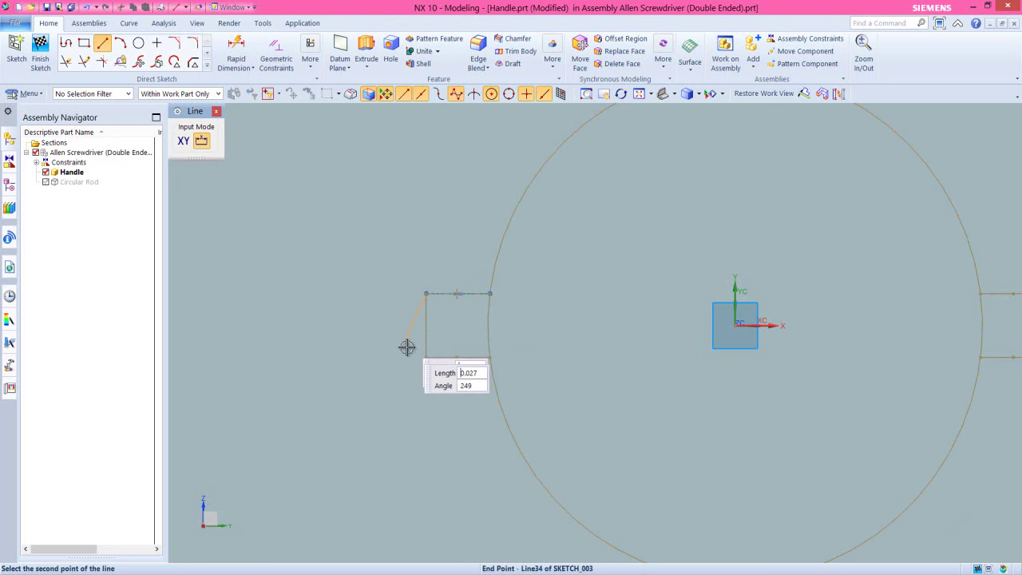
pyautogui.click(424, 357)
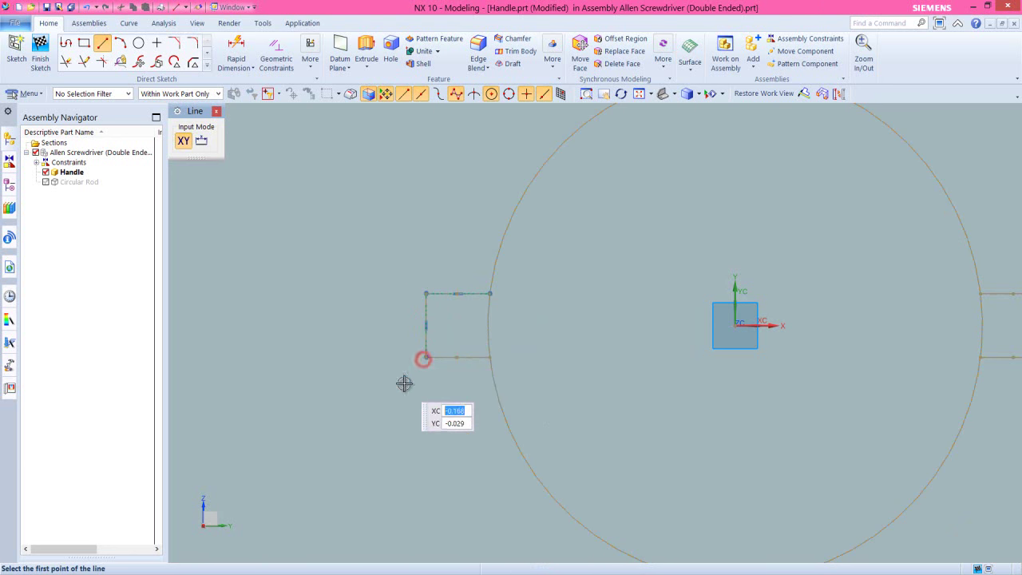
pyautogui.click(424, 357)
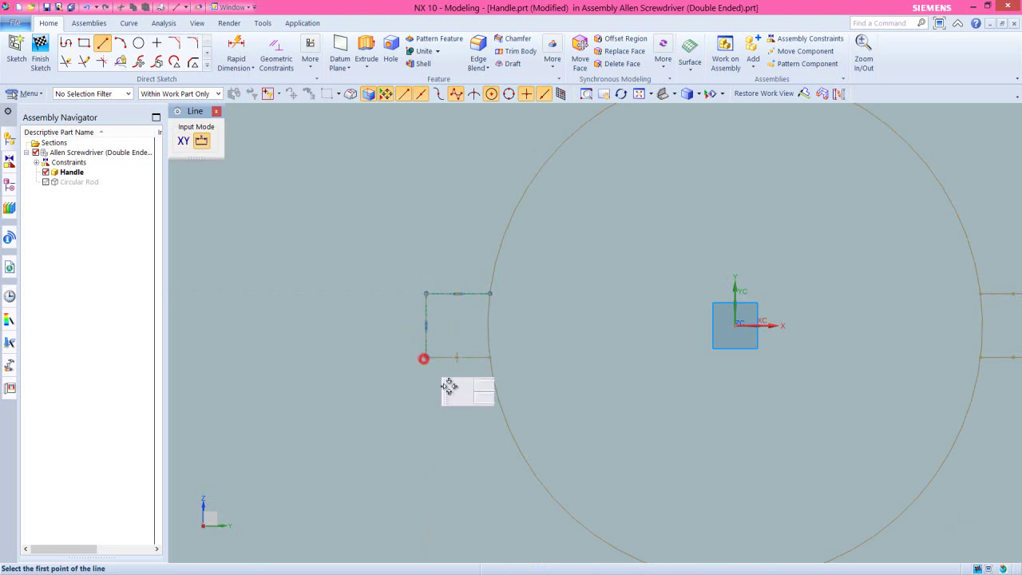
pyautogui.click(489, 357)
# - Trace the three outer edges of the right lug with lines between its projected reference corners
pyautogui.scroll(1, 448, 376)
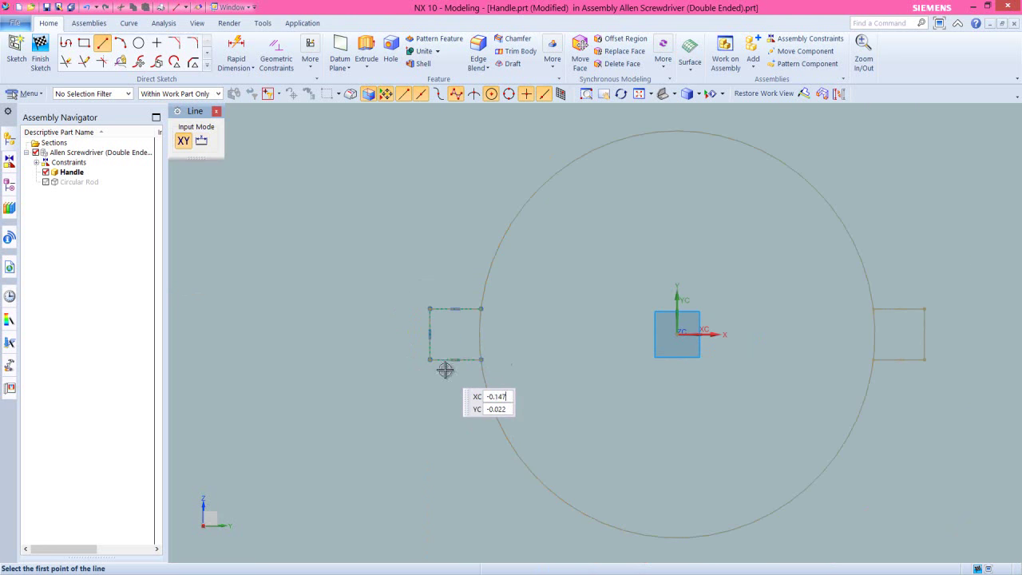
pyautogui.scroll(-1, 906, 343)
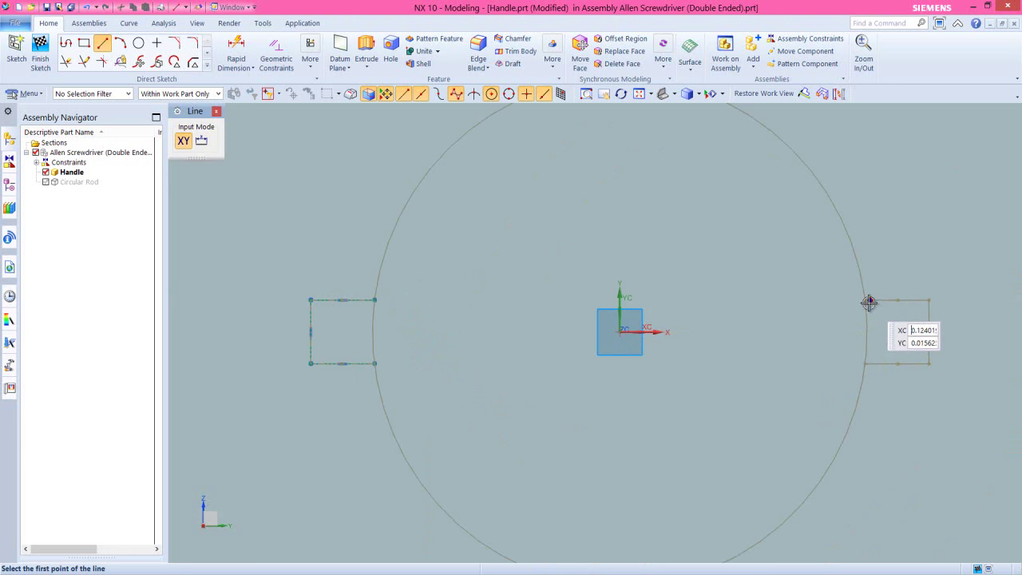
pyautogui.click(866, 300)
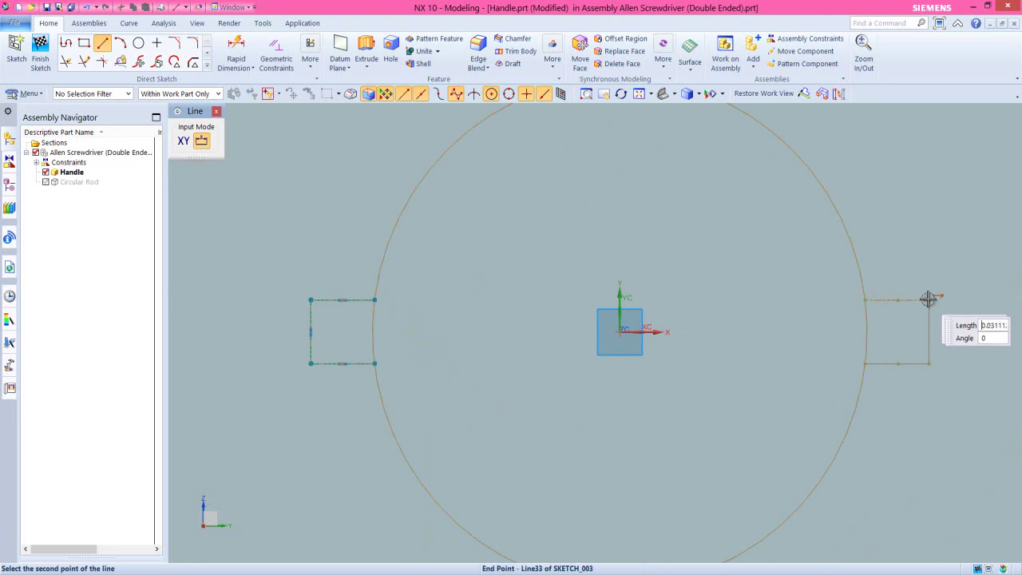
pyautogui.click(928, 301)
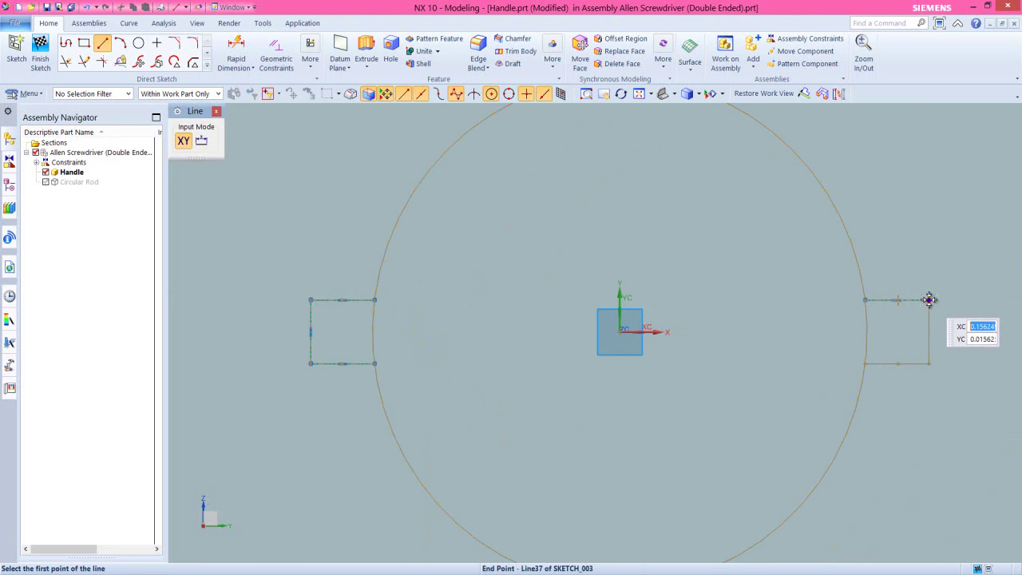
pyautogui.click(929, 300)
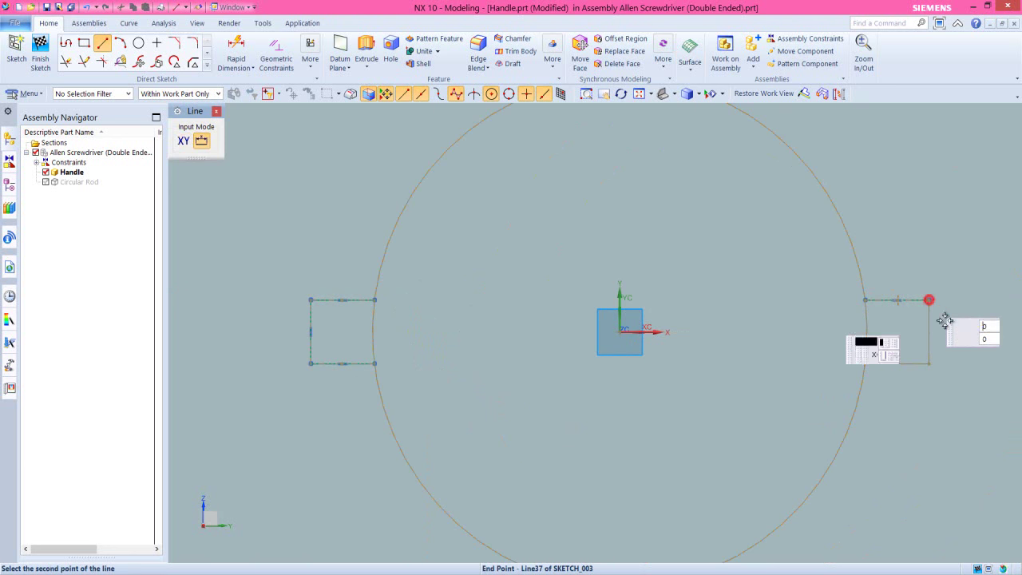
pyautogui.click(929, 364)
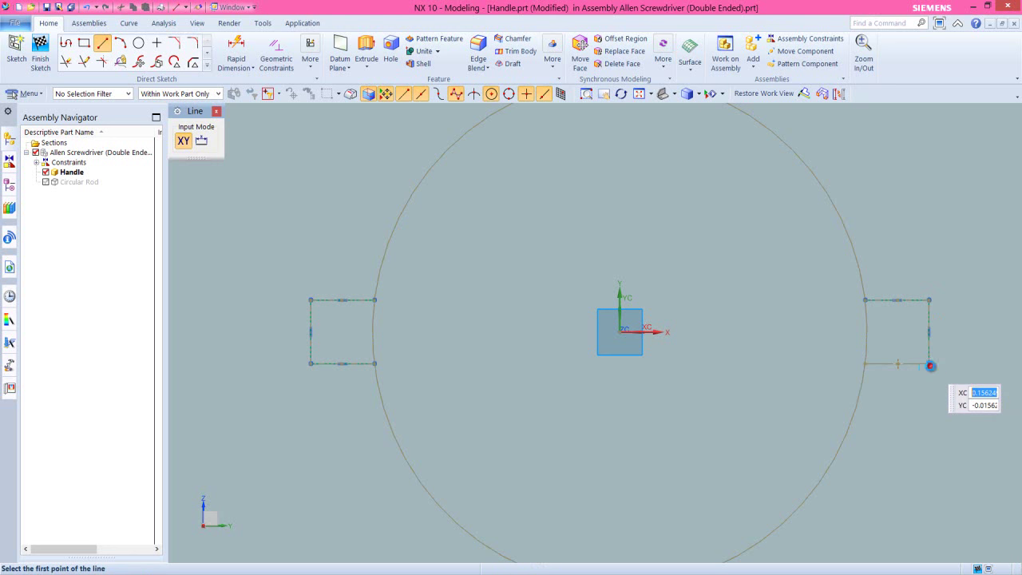
pyautogui.click(870, 365)
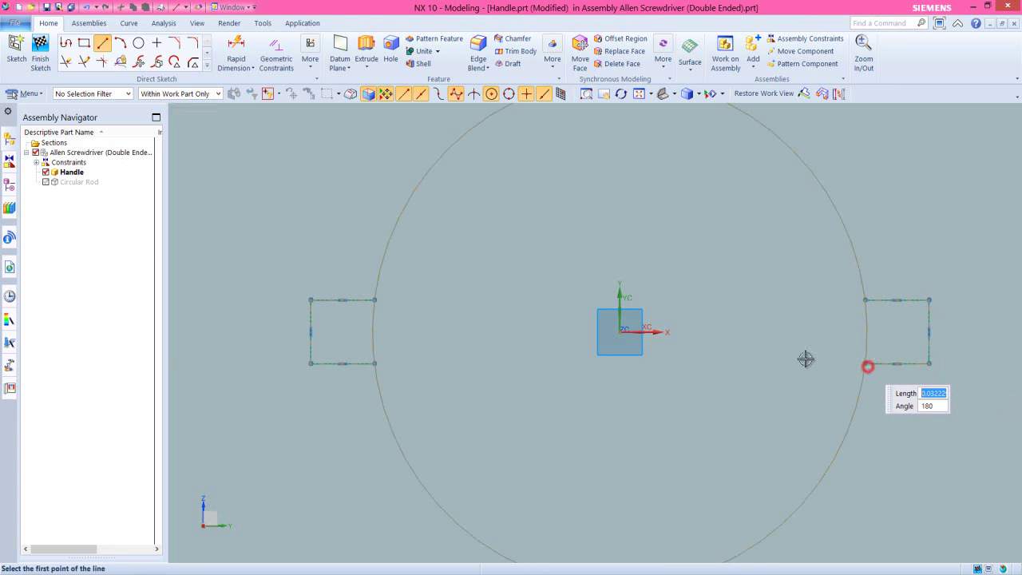
# - Draw the upper arc by center and endpoints, centered on the sketch origin and joining the lugs' upper inner corners along the reference circle
pyautogui.scroll(-1, 661, 301)
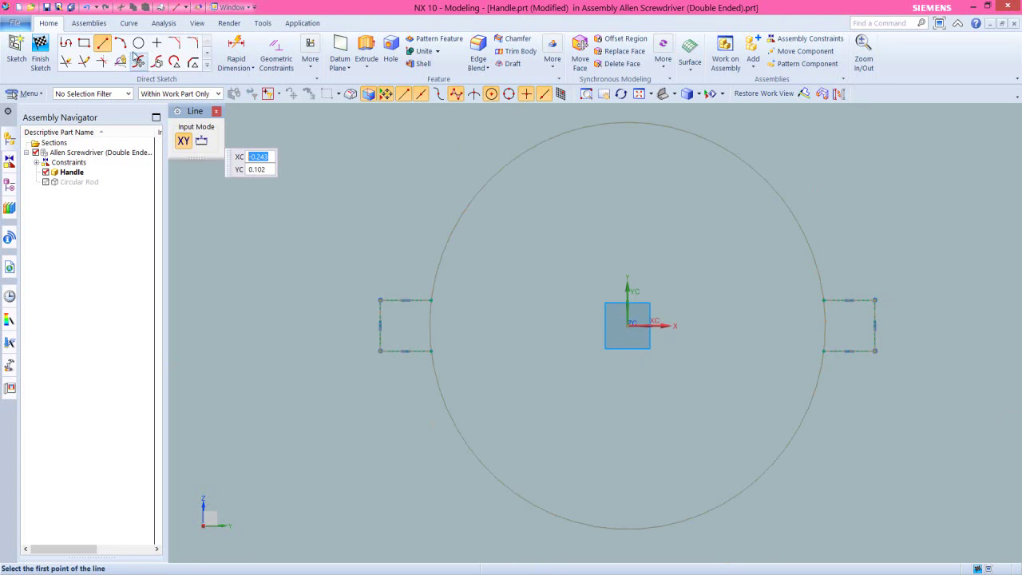
pyautogui.click(122, 43)
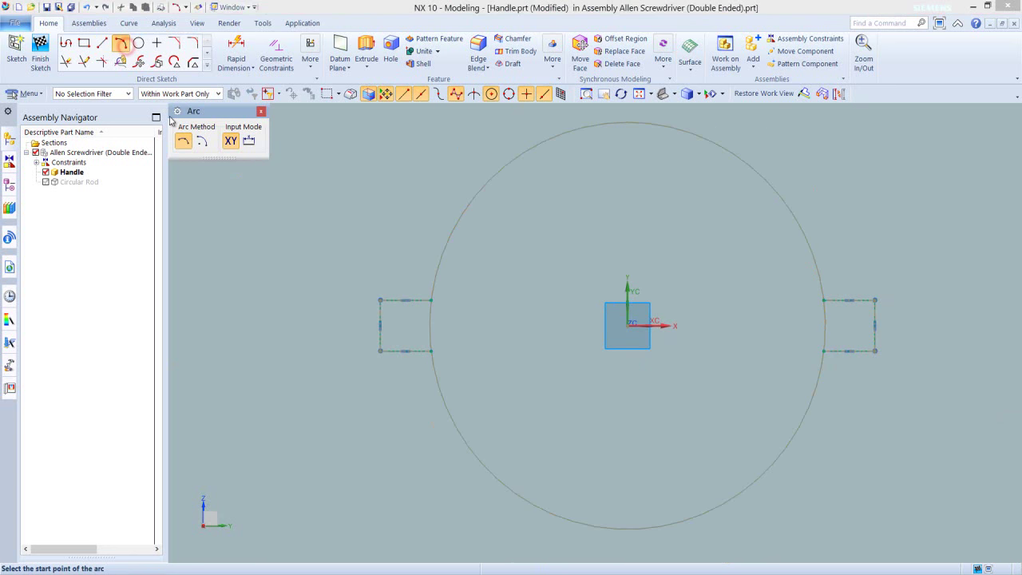
pyautogui.click(202, 142)
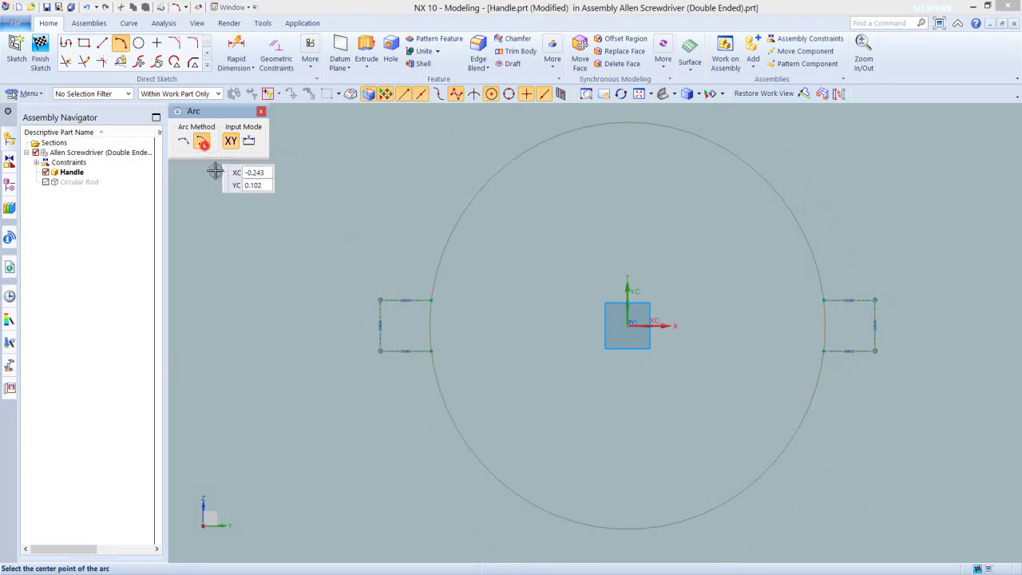
pyautogui.click(627, 326)
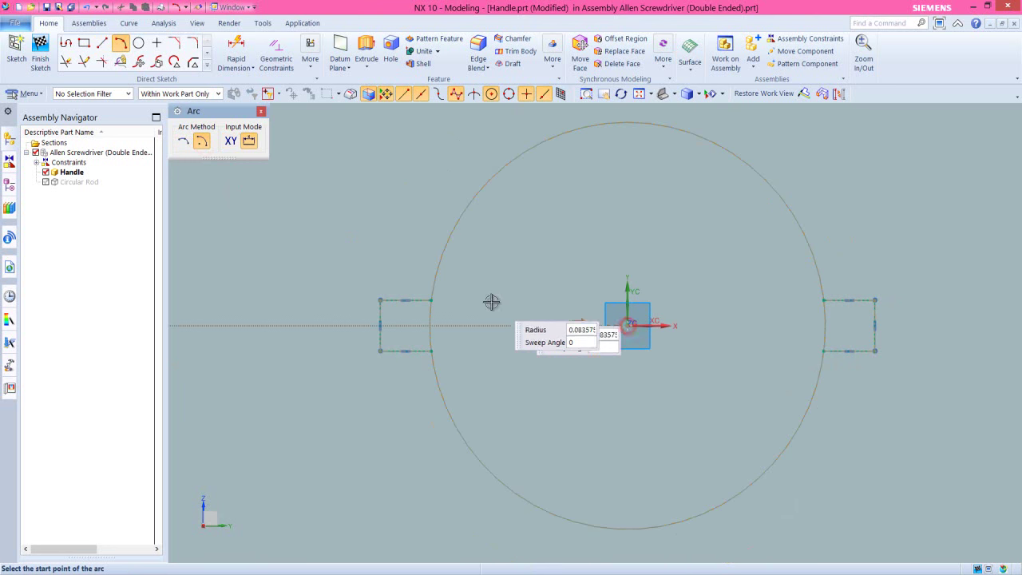
pyautogui.click(432, 300)
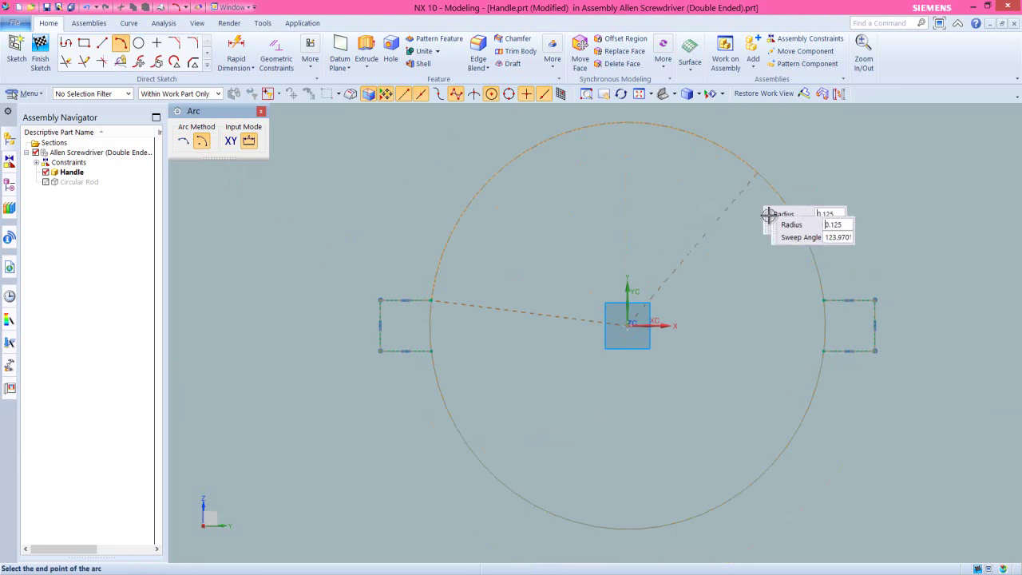
pyautogui.click(825, 302)
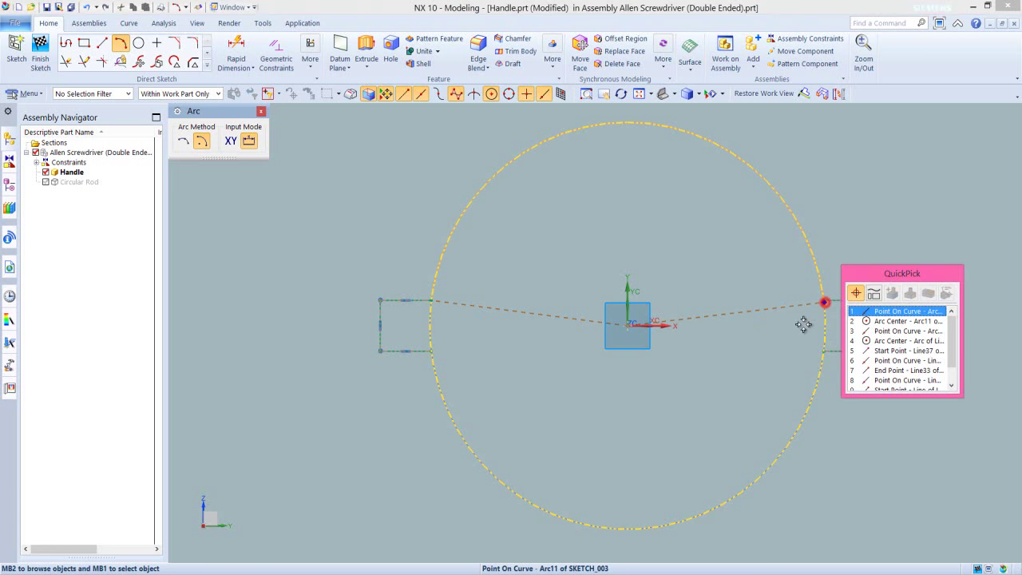
pyautogui.click(887, 311)
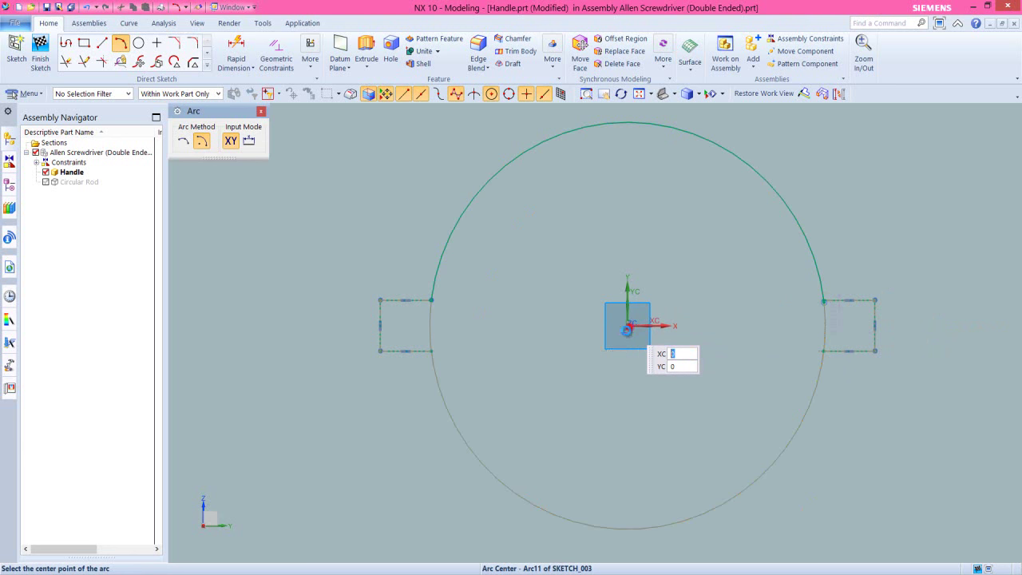
# - Draw the lower arc about the sketch origin between the two lugs' lower inner corners, completing the lugged outline
pyautogui.click(627, 325)
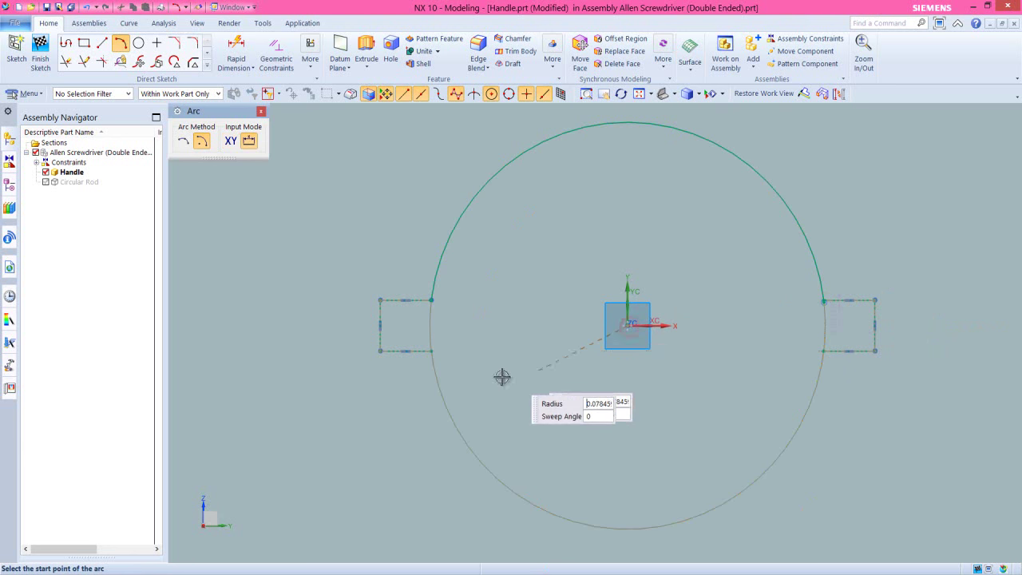
pyautogui.click(432, 351)
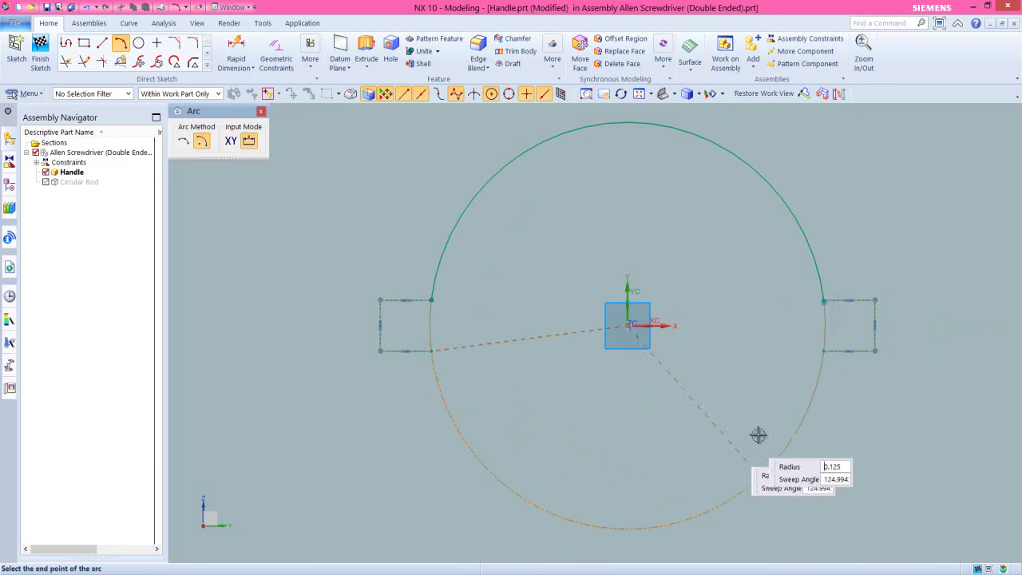
pyautogui.click(824, 351)
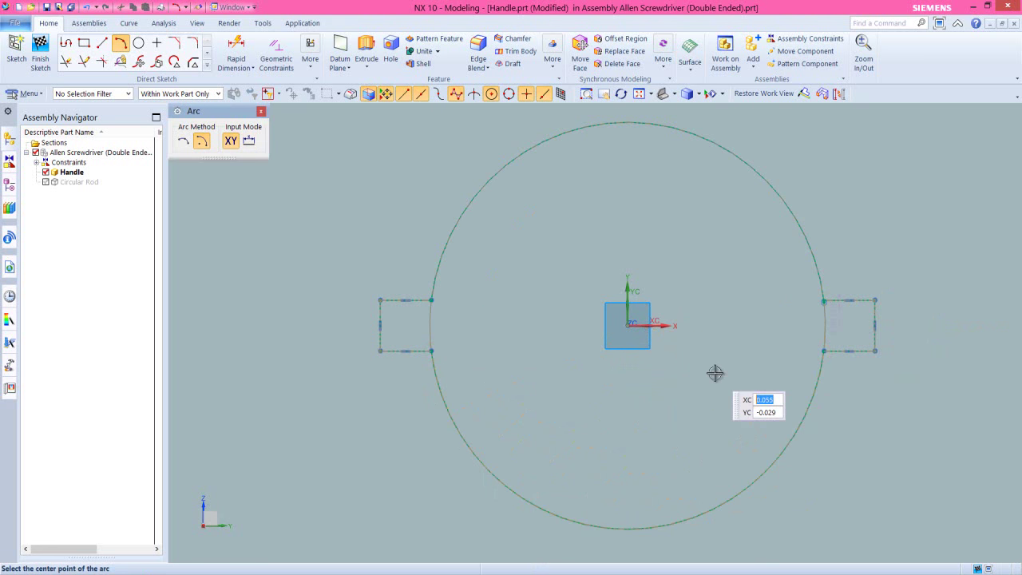
pyautogui.press('Escape')
# - Make the upper arc's loose right endpoint coincident with the upper inner corner of the right lug
pyautogui.scroll(8, 844, 308)
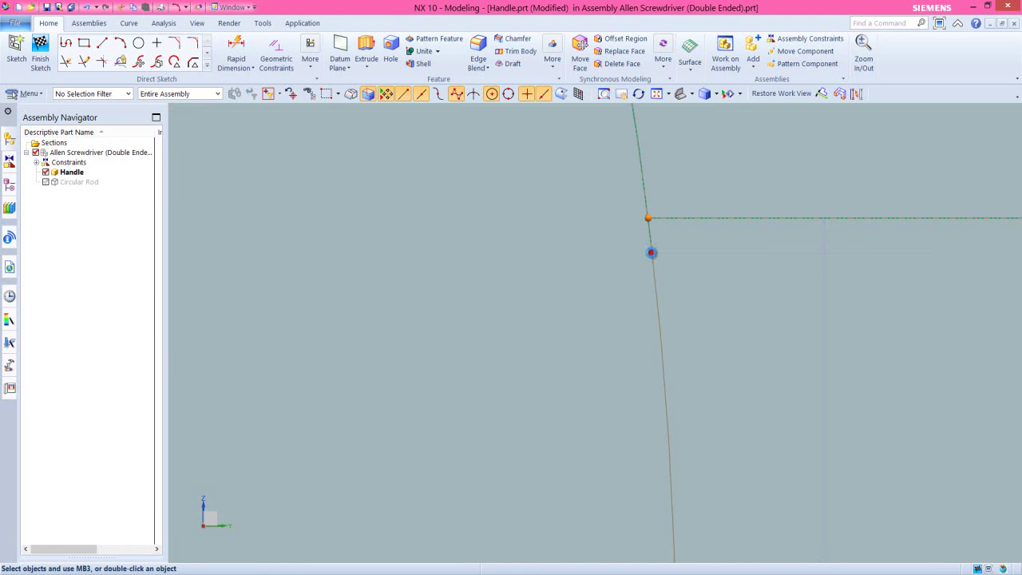
pyautogui.click(651, 253)
pyautogui.click(674, 234)
pyautogui.scroll(-10, 694, 251)
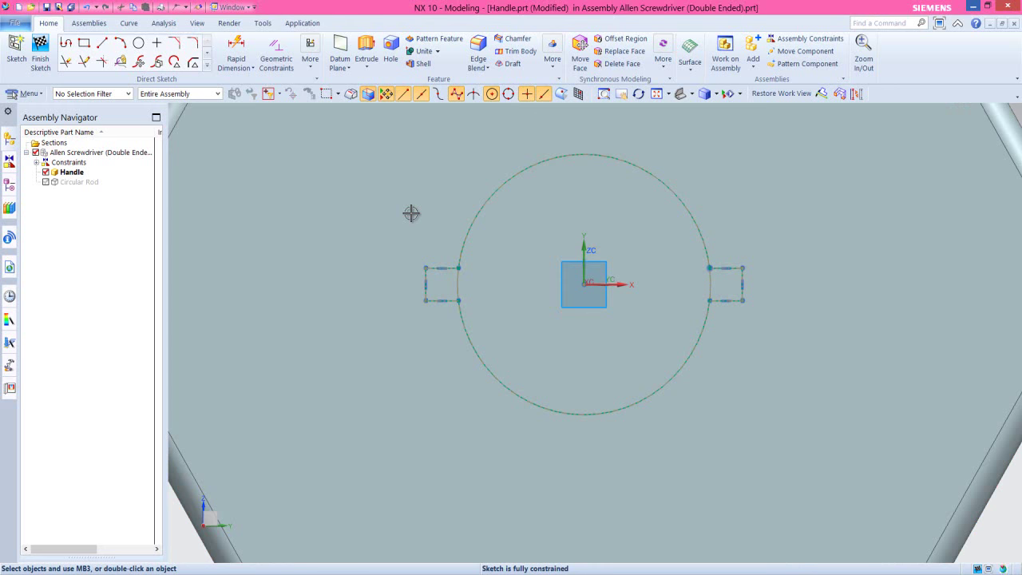
# - Finish the lugged profile sketch on the handle's end face
pyautogui.rightClick(410, 212)
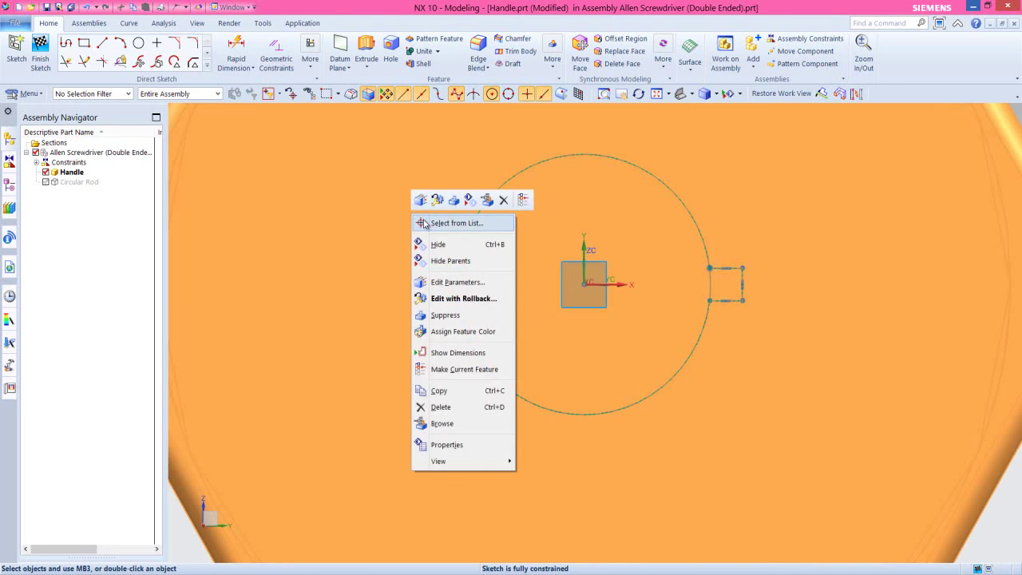
pyautogui.press('Escape')
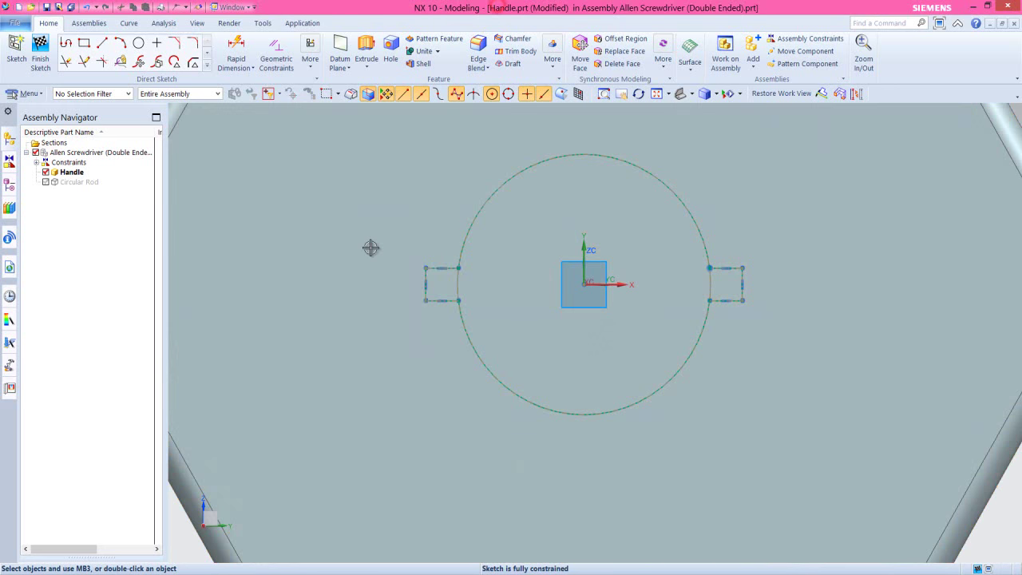
pyautogui.click(40, 52)
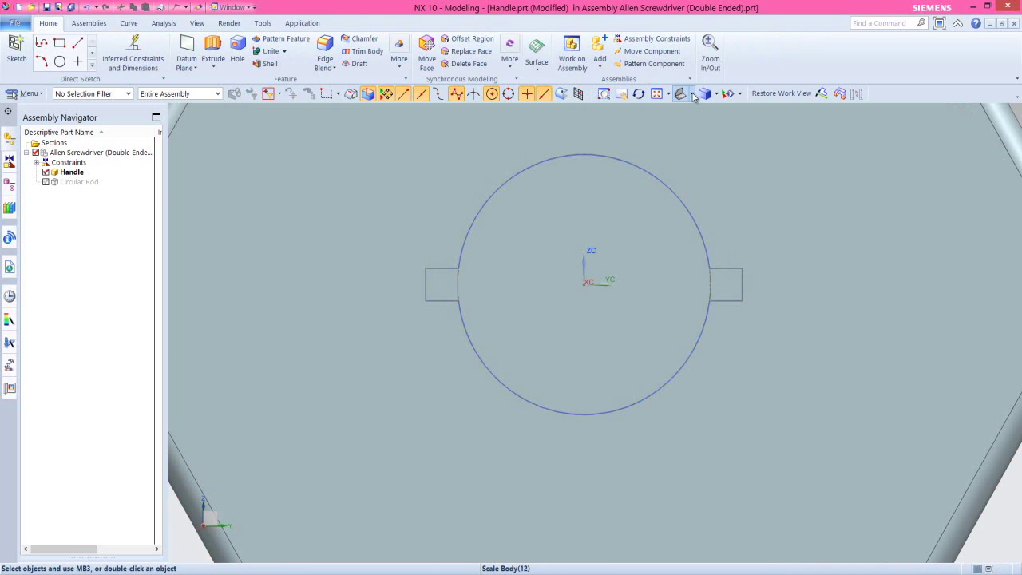
# - Extrude the lugged profile 2.125 in inward into the handle, reversing the direction and subtracting it from the handle body
pyautogui.click(691, 95)
pyautogui.click(713, 112)
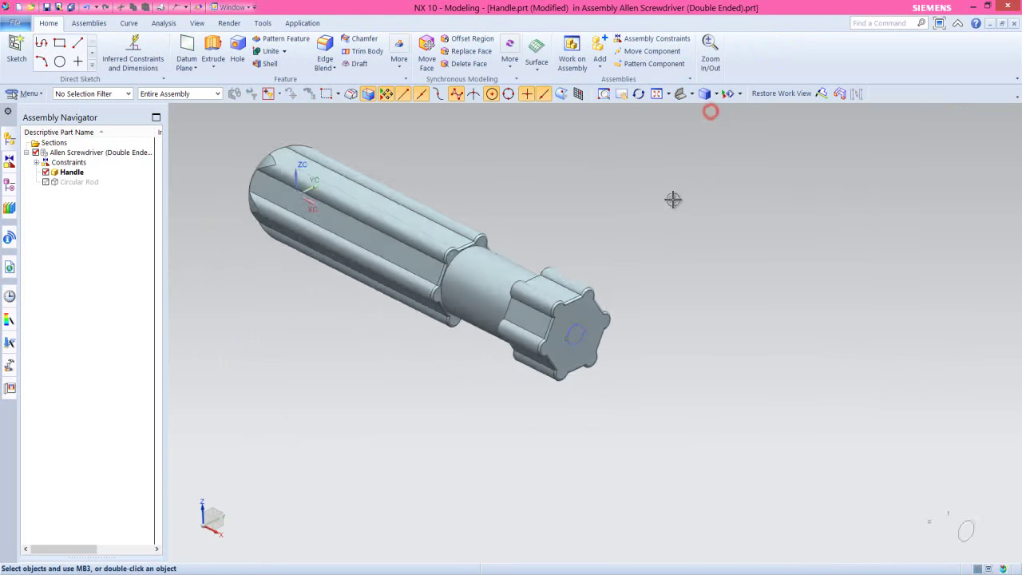
pyautogui.scroll(5, 554, 328)
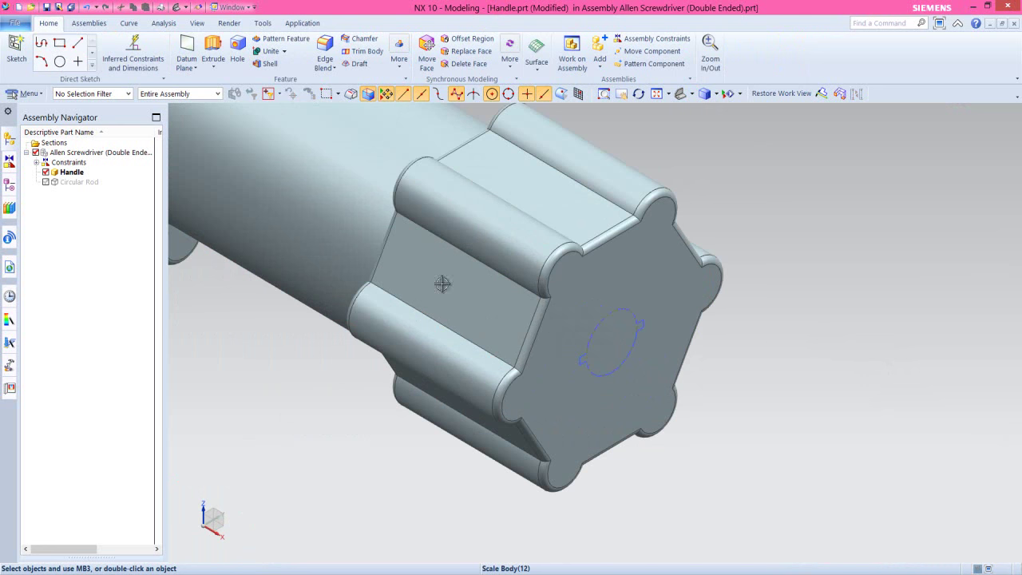
pyautogui.click(213, 49)
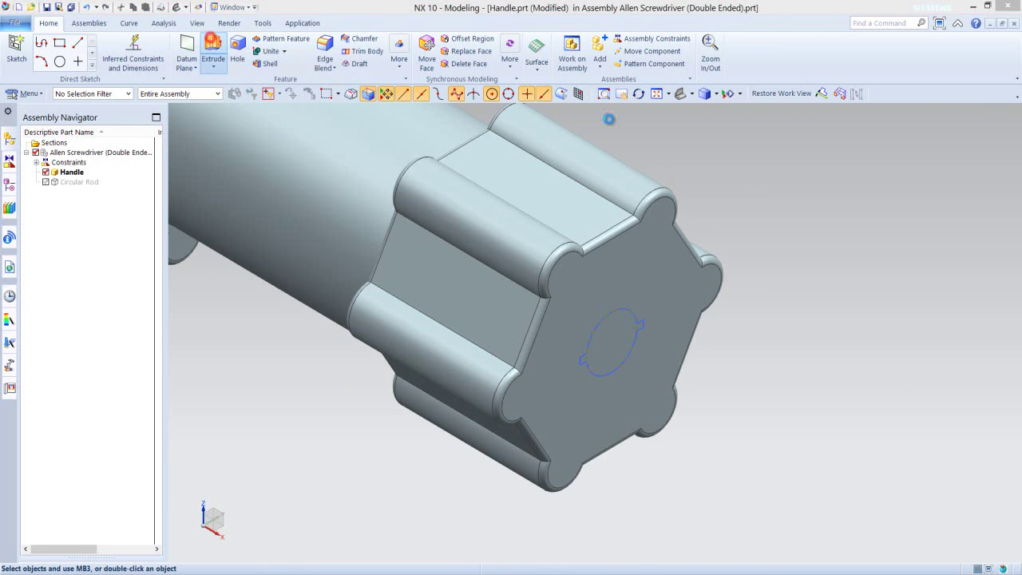
pyautogui.click(631, 316)
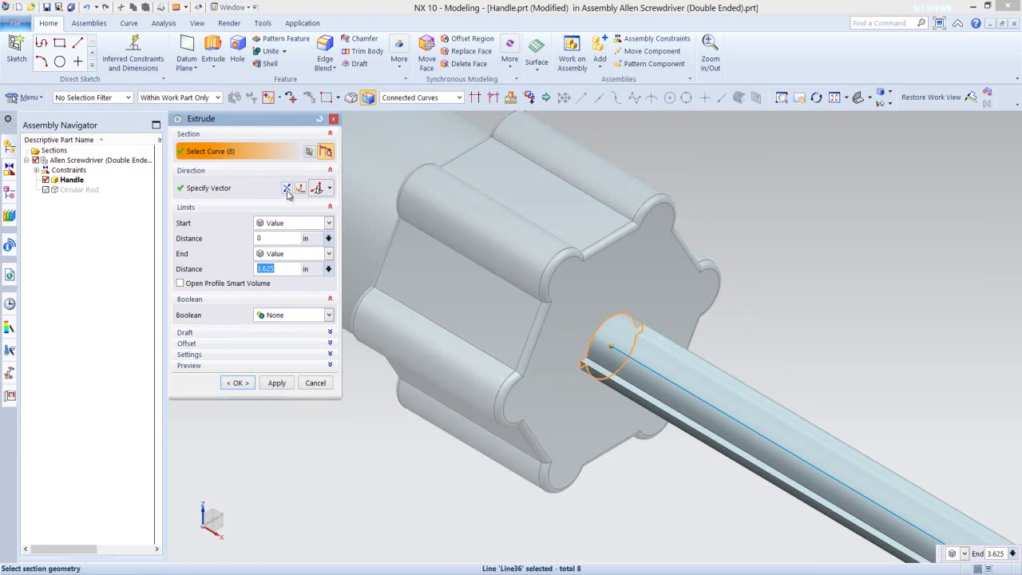
pyautogui.click(286, 188)
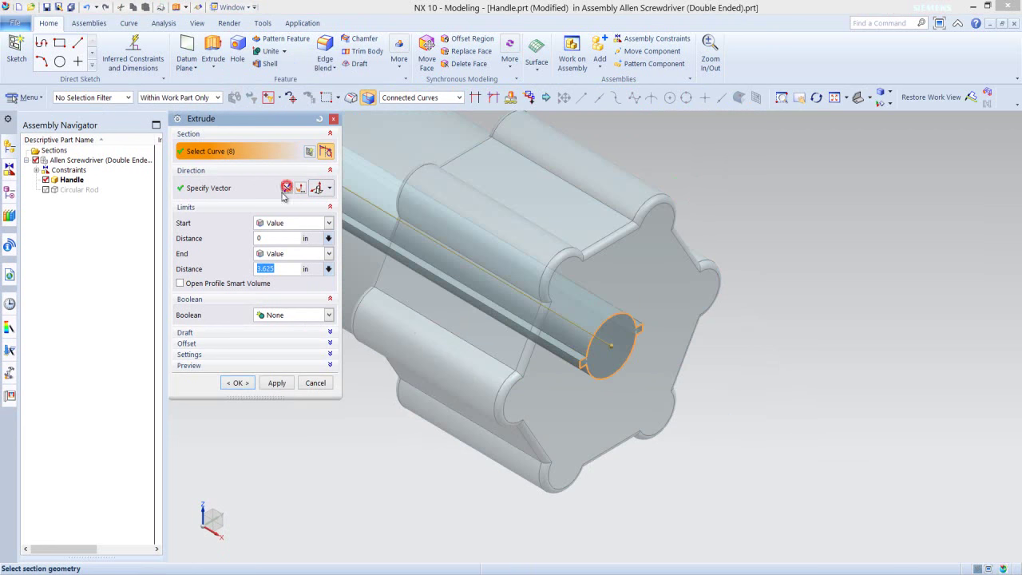
pyautogui.doubleClick(278, 268)
pyautogui.click(275, 316)
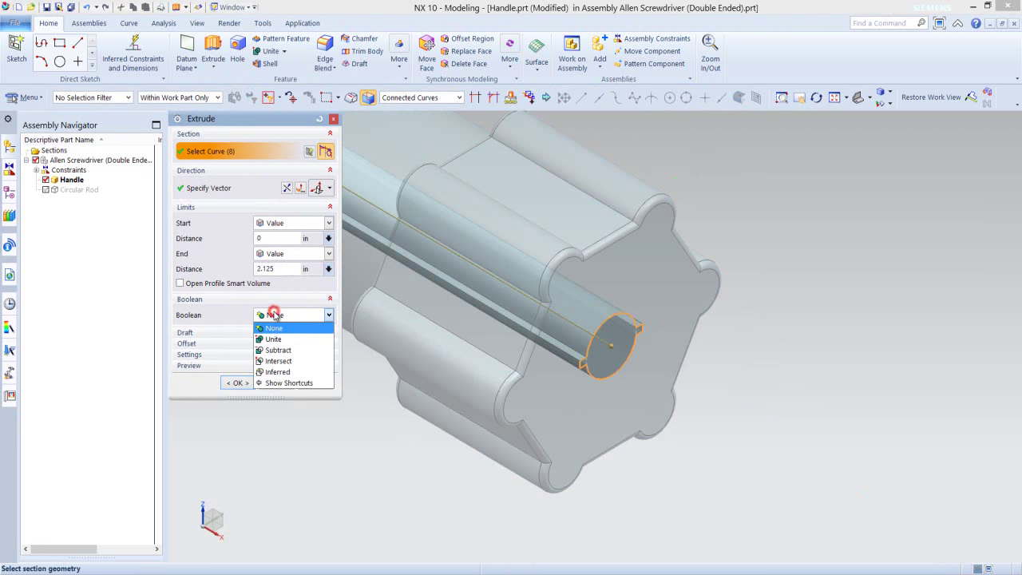
pyautogui.click(279, 348)
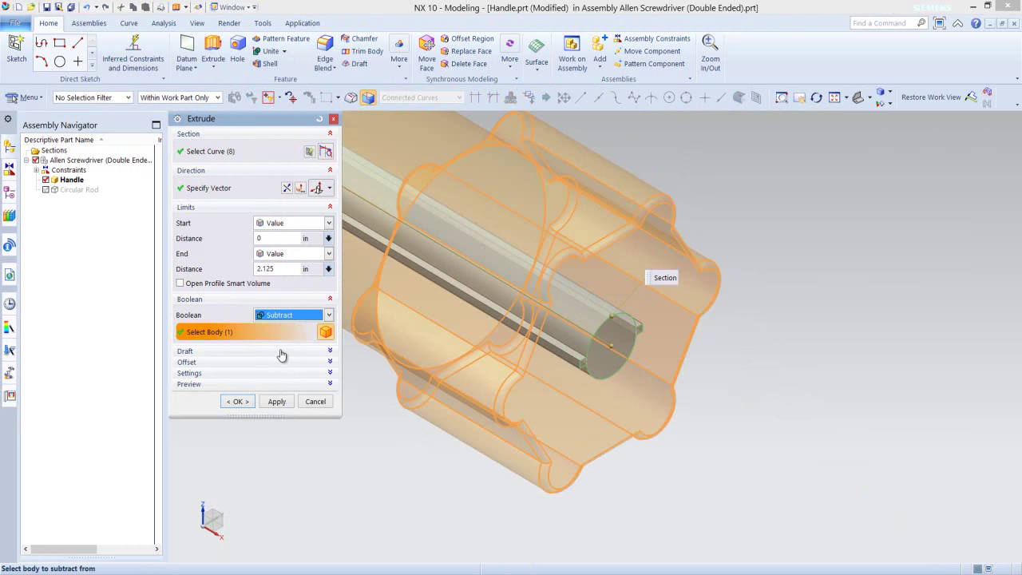
pyautogui.click(237, 402)
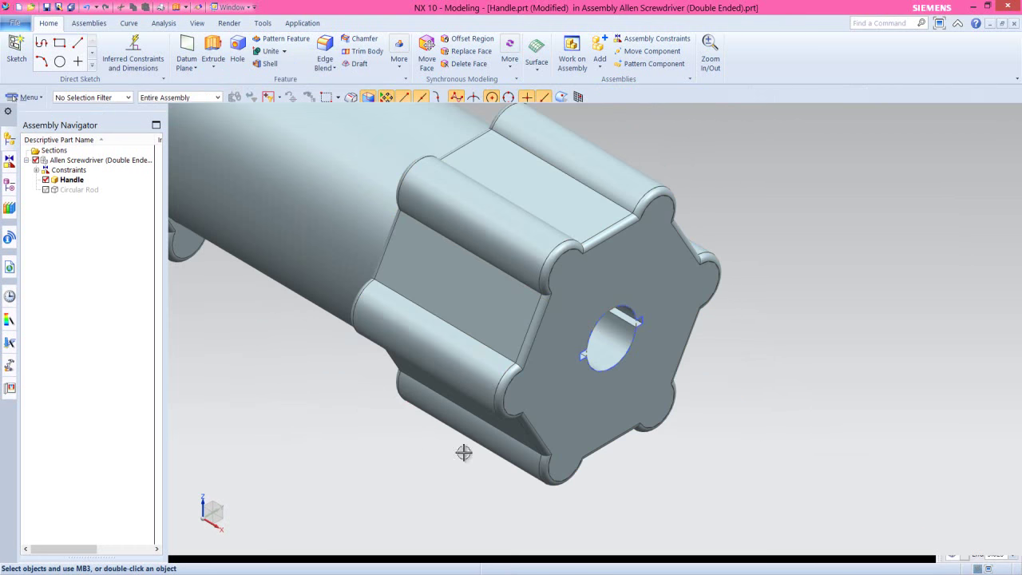
# - Hide the lugged profile sketch on the handle's end face and inspect the cut pocket
pyautogui.scroll(4, 640, 362)
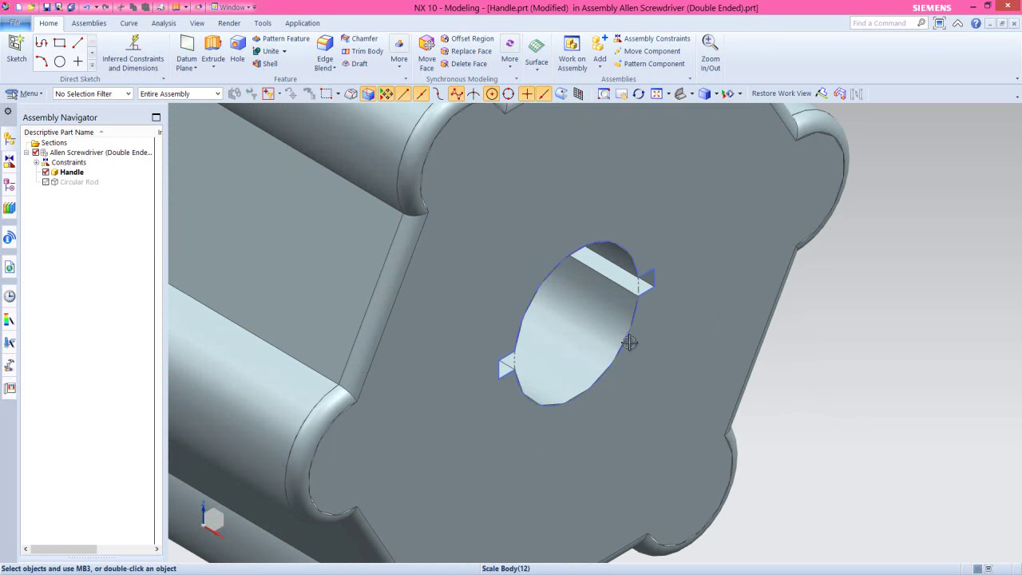
pyautogui.click(646, 275)
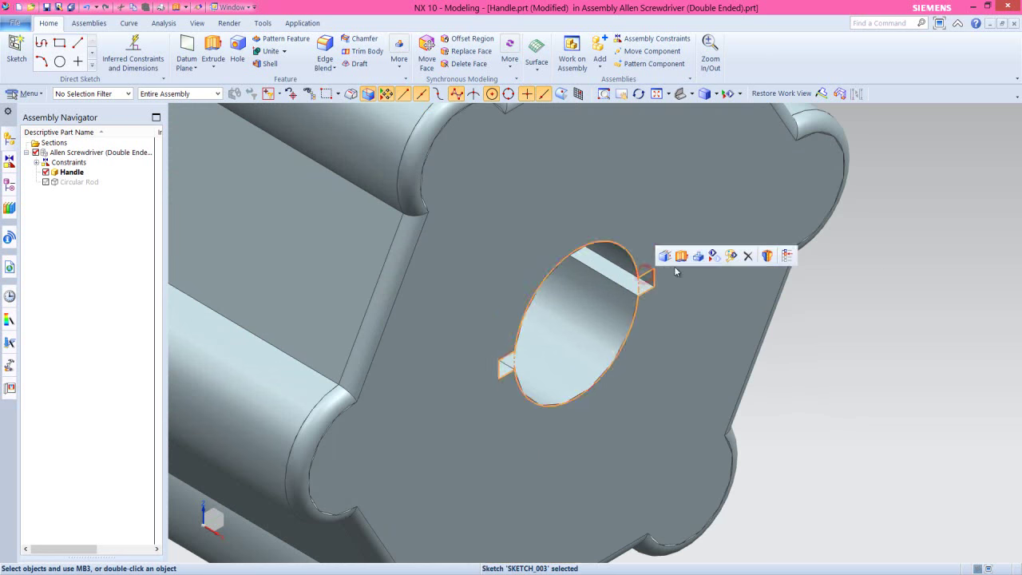
pyautogui.press('Escape')
pyautogui.scroll(-10, 771, 376)
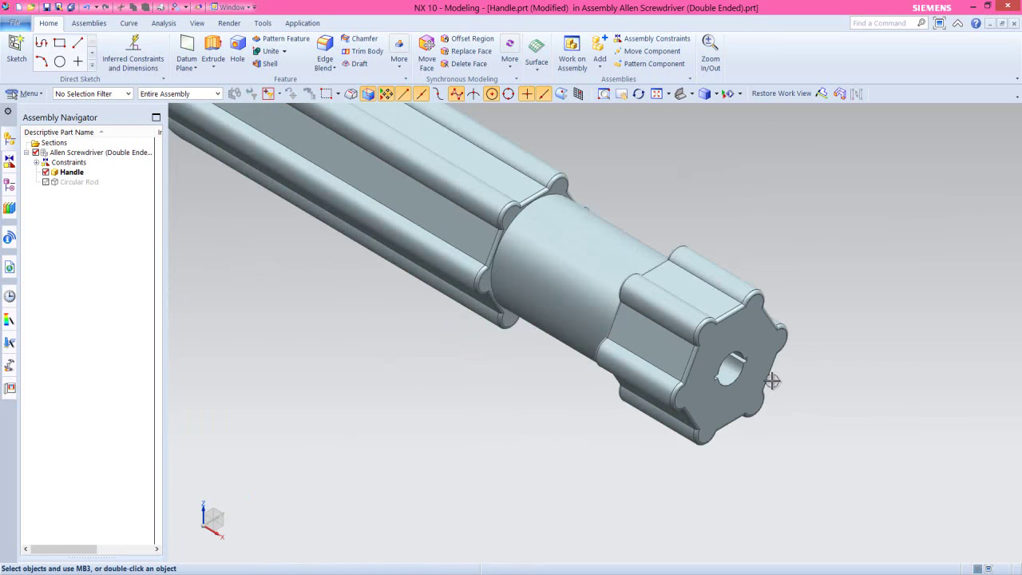
pyautogui.scroll(3, 754, 389)
pyautogui.moveTo(754, 389); pyautogui.dragTo(715, 349, button='middle')
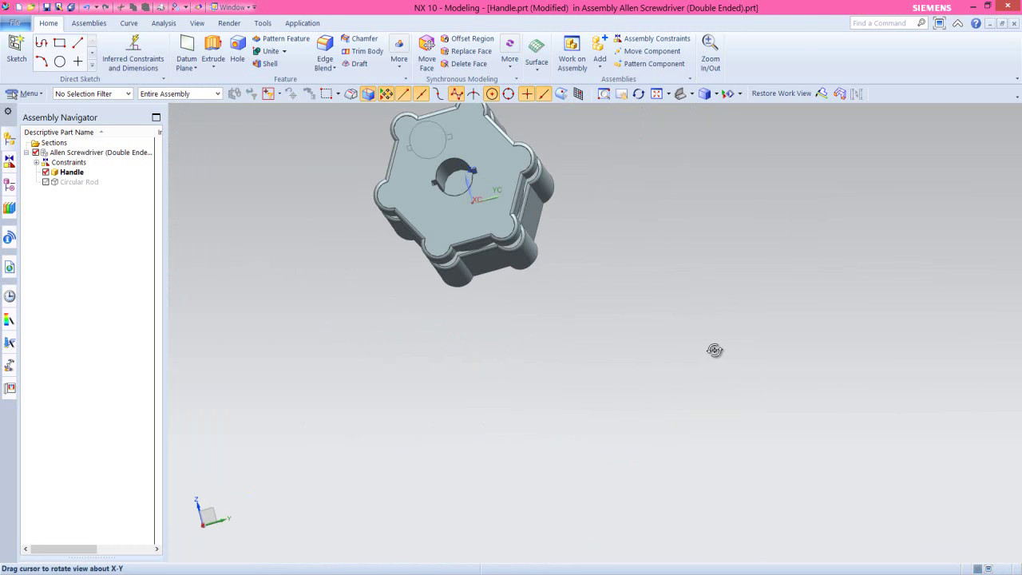
pyautogui.scroll(5, 468, 170)
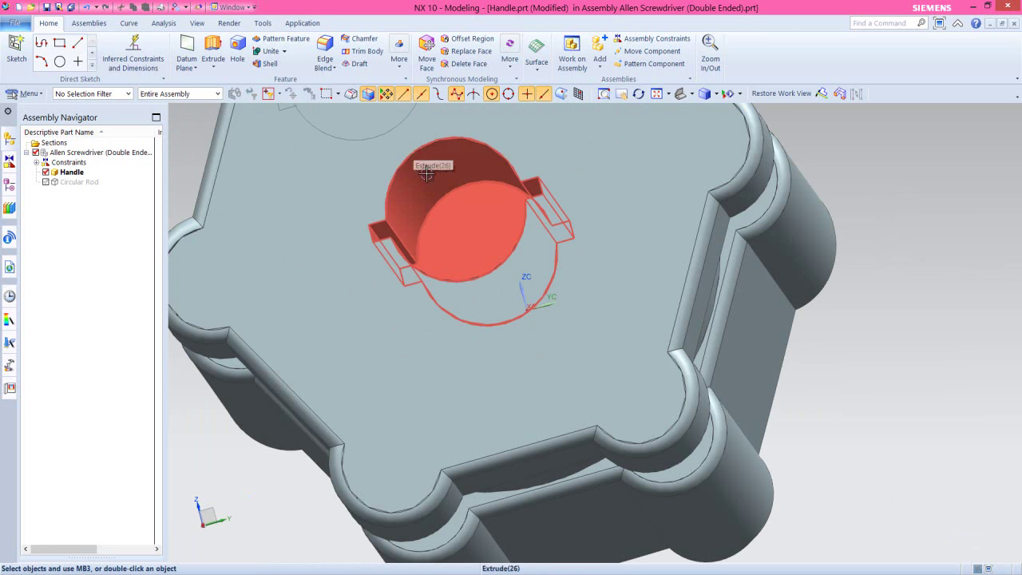
pyautogui.scroll(-5, 432, 175)
pyautogui.press('End')
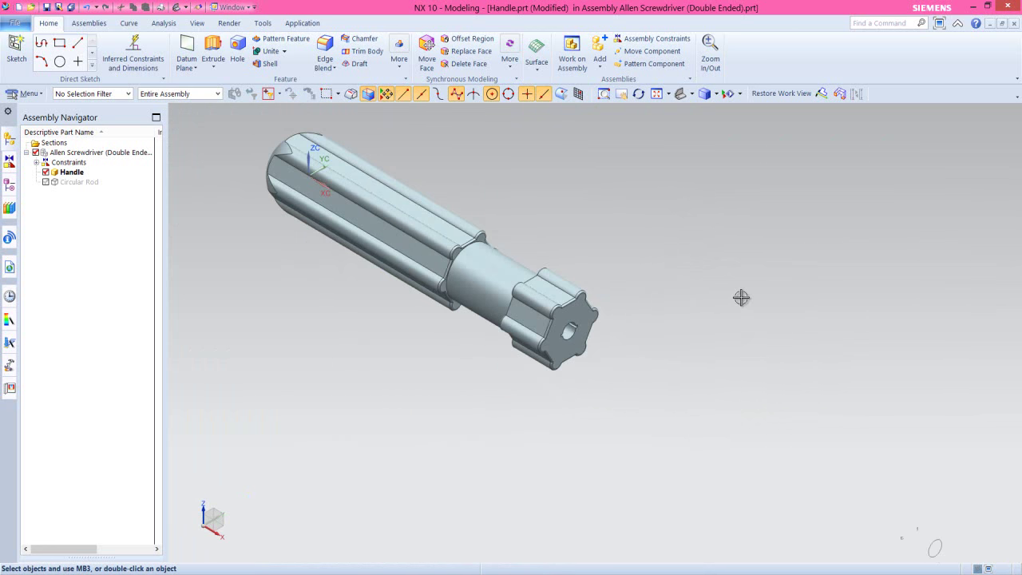
# - Save the handle part and show its feature history
pyautogui.click(494, 176)
pyautogui.click(10, 184)
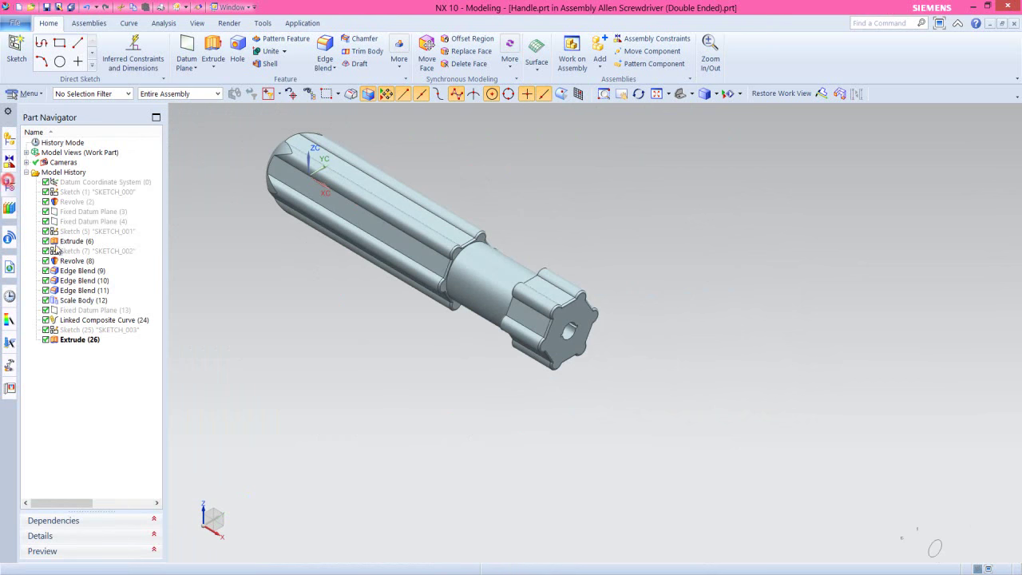
pyautogui.click(192, 233)
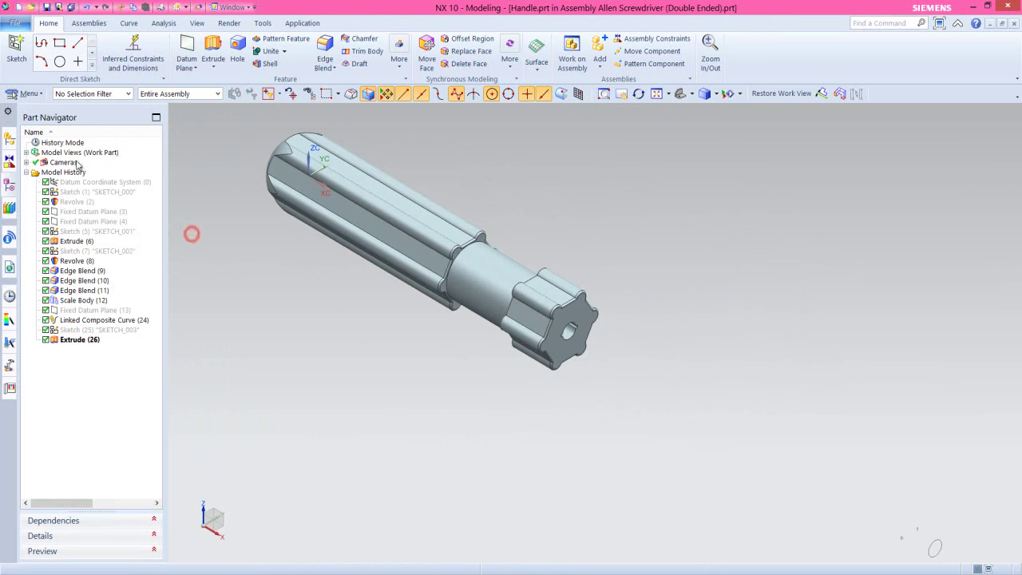
# - Start a new sketch on the handle's flat end face around the lugged pocket, with the view oriented to the sketch
pyautogui.click(16, 49)
pyautogui.scroll(5, 591, 330)
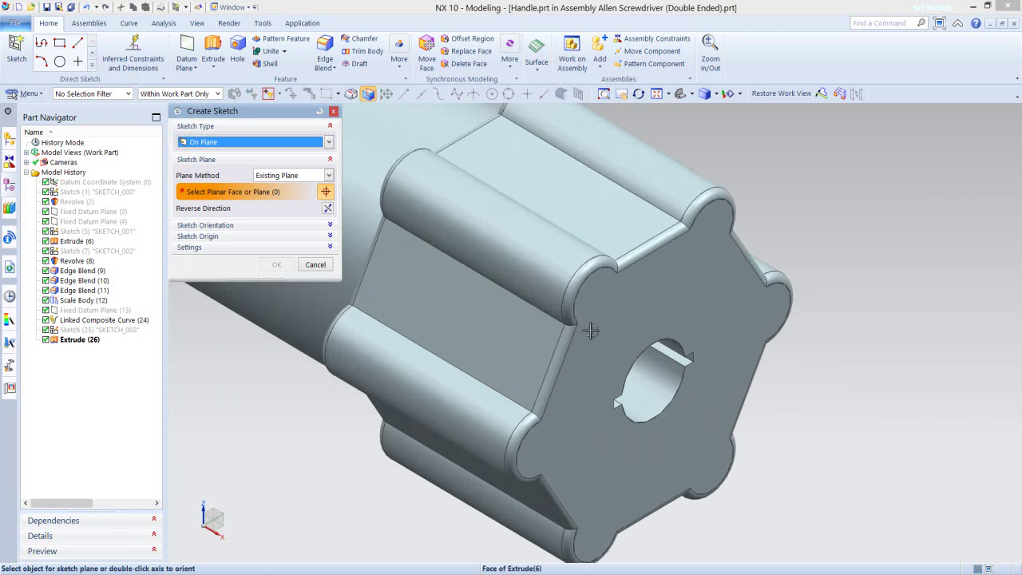
pyautogui.click(629, 315)
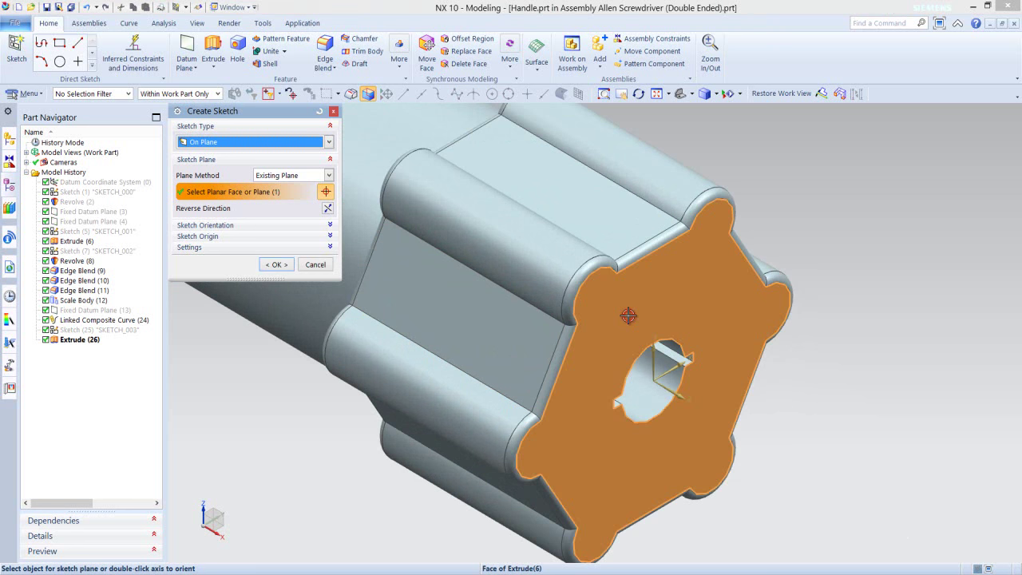
pyautogui.click(277, 264)
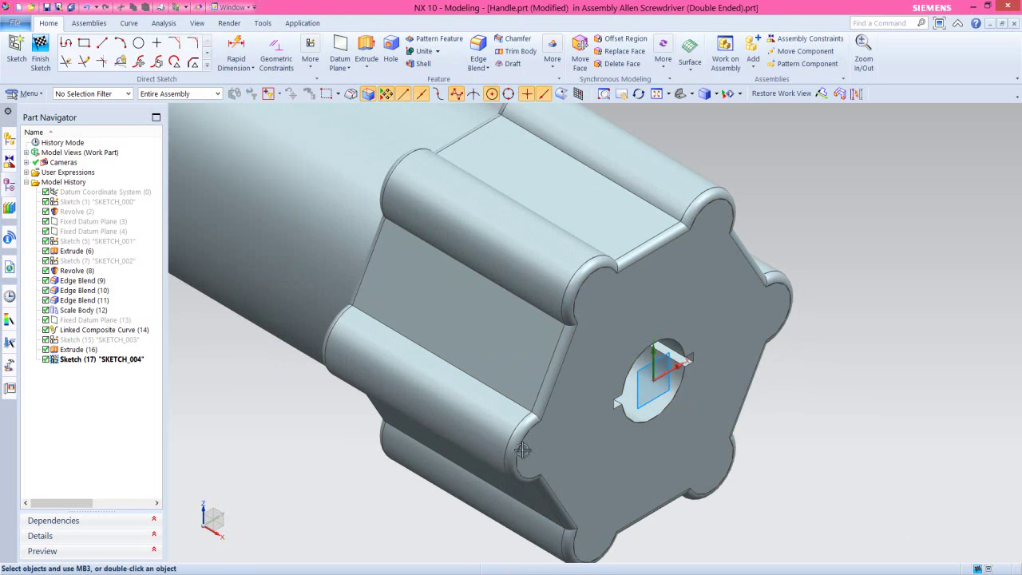
pyautogui.rightClick(805, 392)
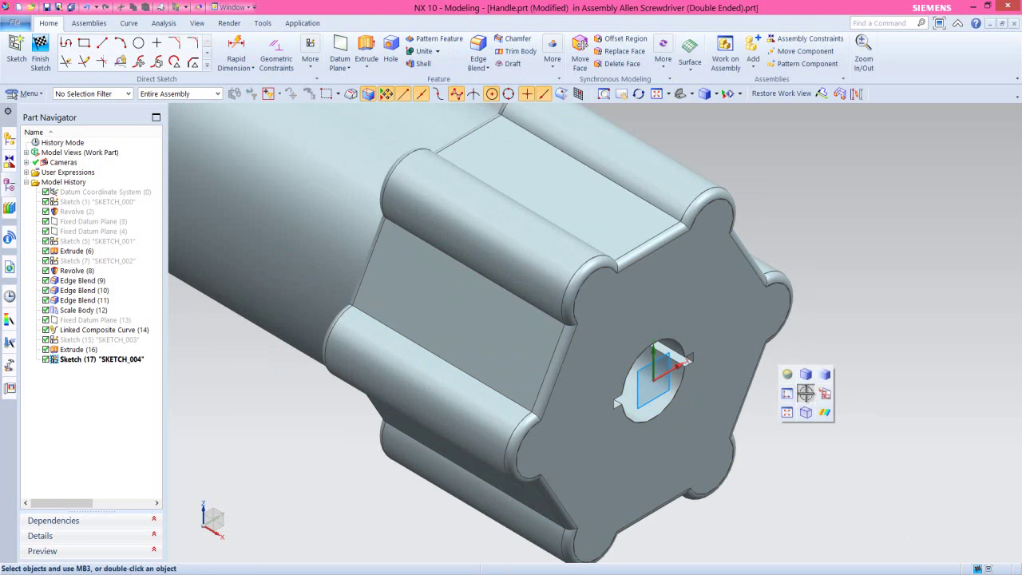
pyautogui.rightClick(803, 392)
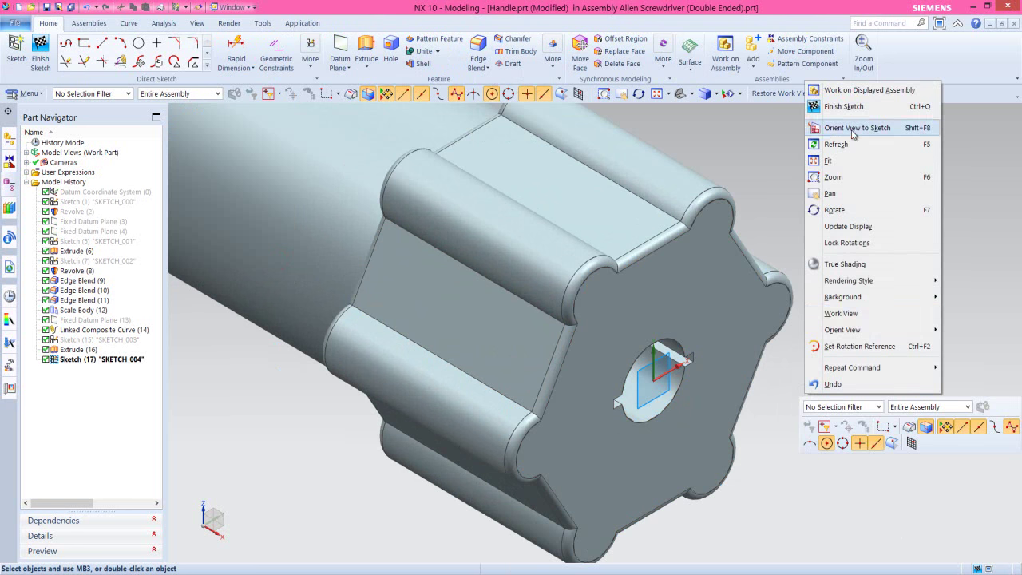
pyautogui.click(853, 129)
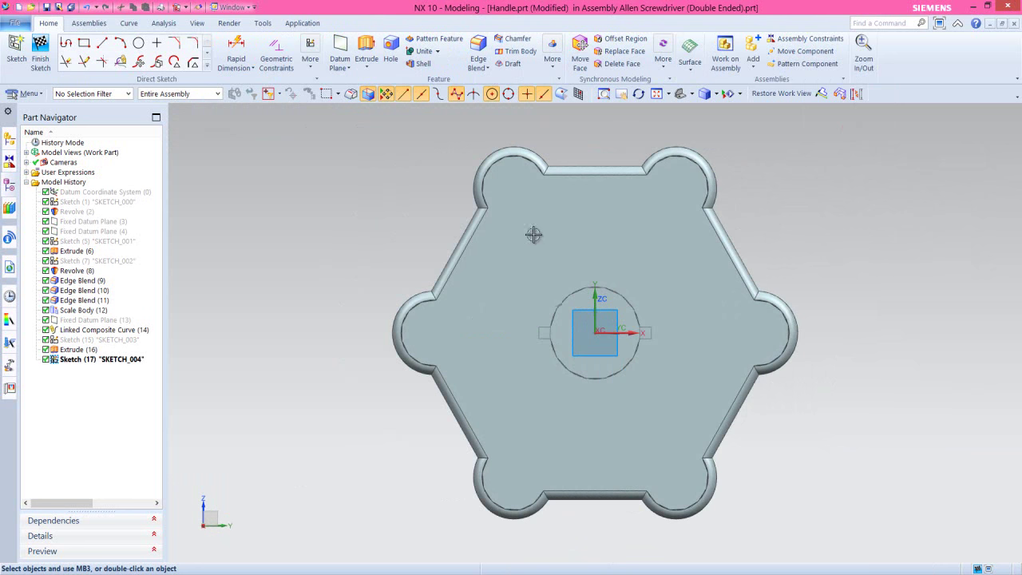
pyautogui.hotkey('ctrl', 'f')
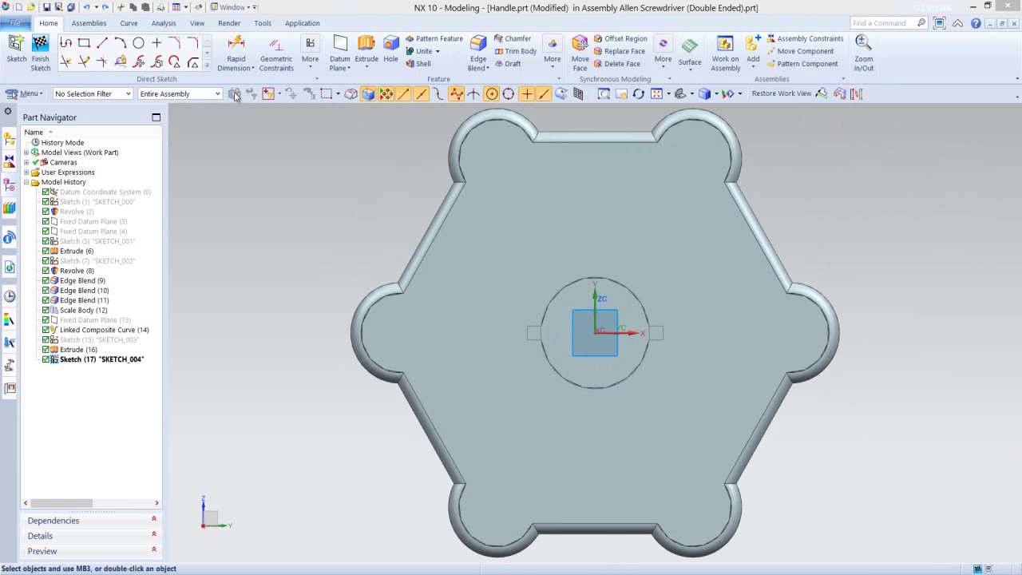
# - Create intersection curves between the handle's body faces and the sketch plane to capture the lugged pocket's outline
pyautogui.click(207, 65)
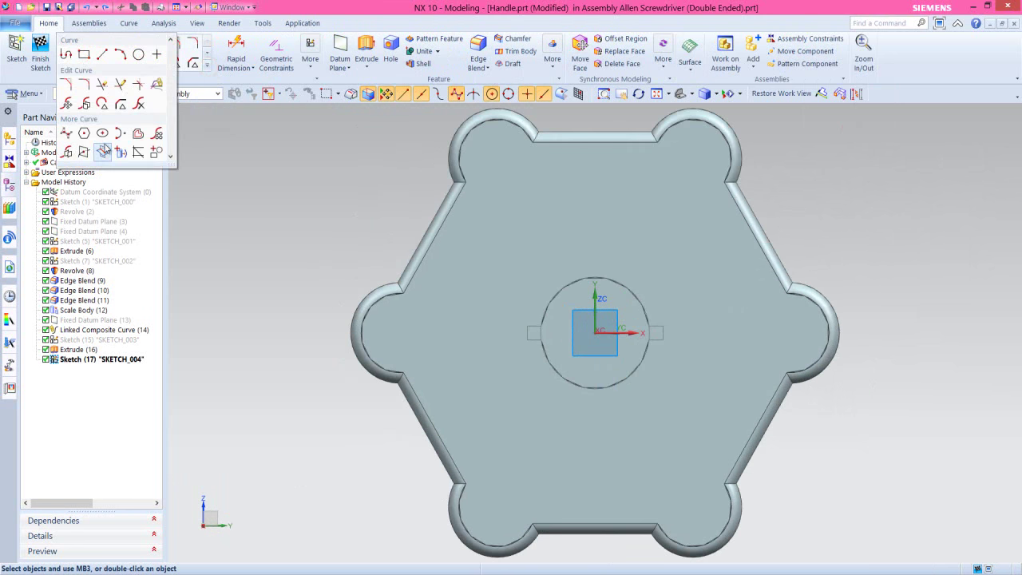
pyautogui.click(103, 152)
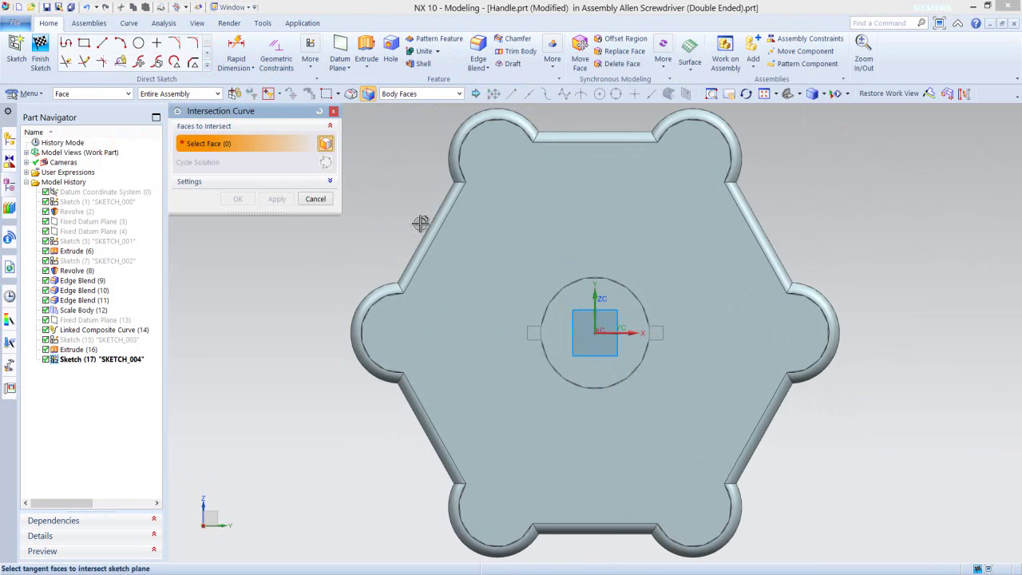
pyautogui.click(511, 248)
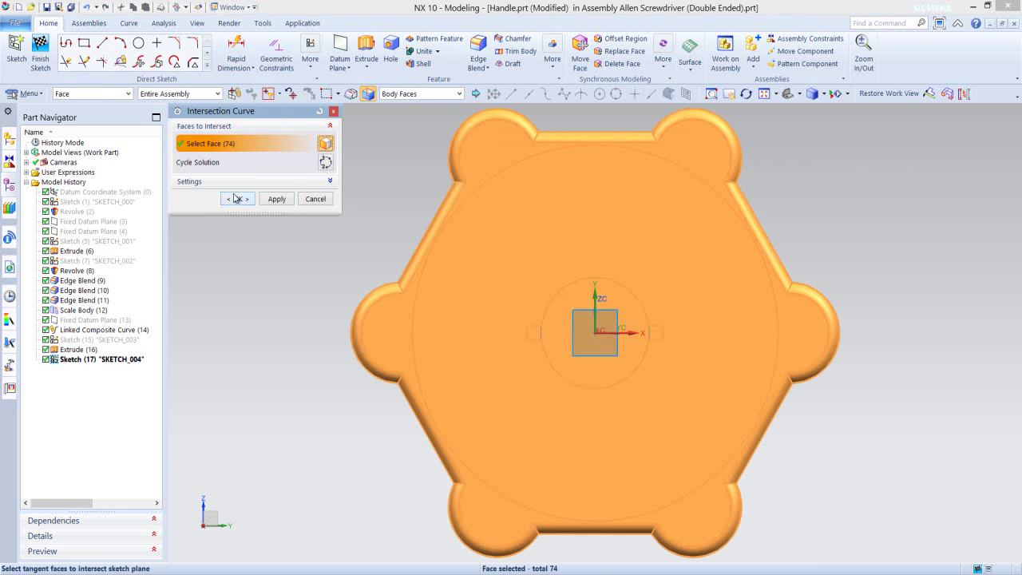
pyautogui.click(236, 199)
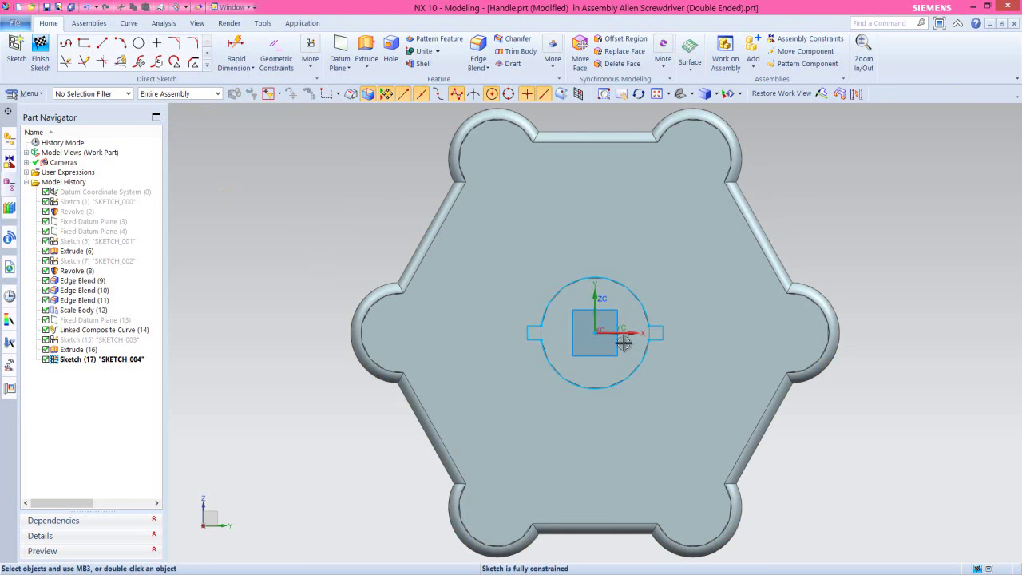
# - Offset the connected lugged outline outward by 0.03125 in, with one copy and a created dimension
pyautogui.scroll(3, 622, 342)
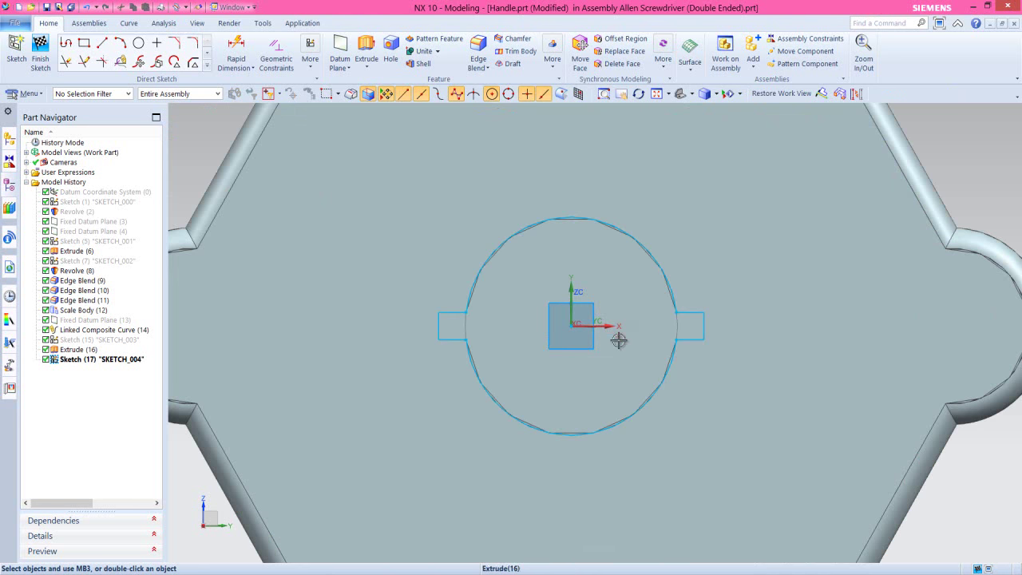
pyautogui.click(207, 69)
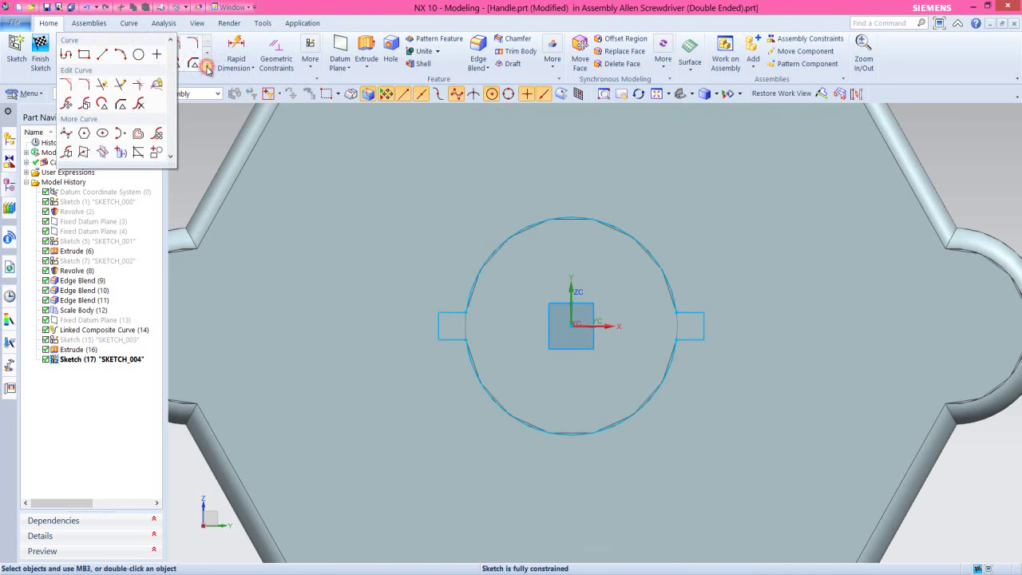
pyautogui.click(139, 135)
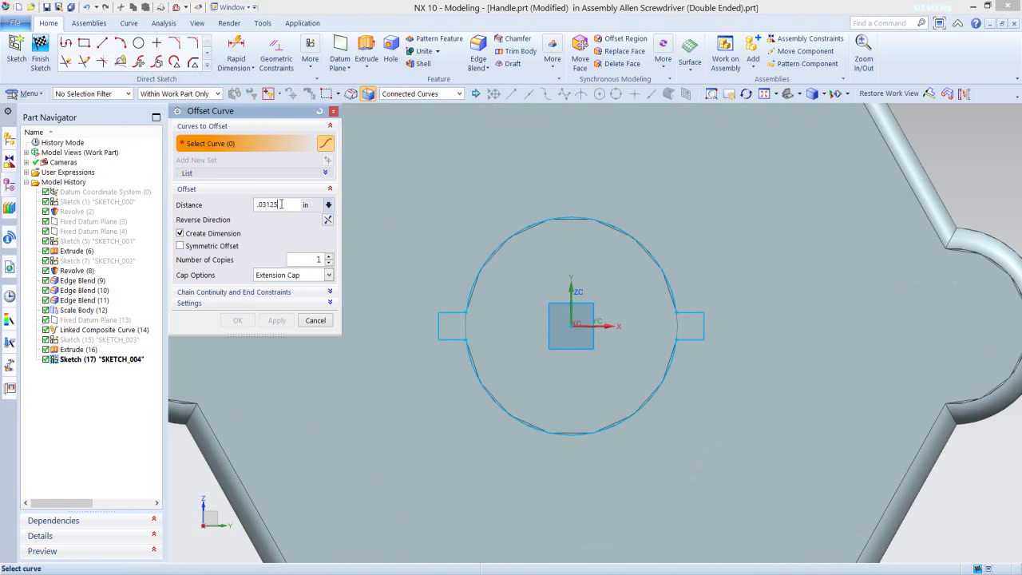
pyautogui.click(468, 286)
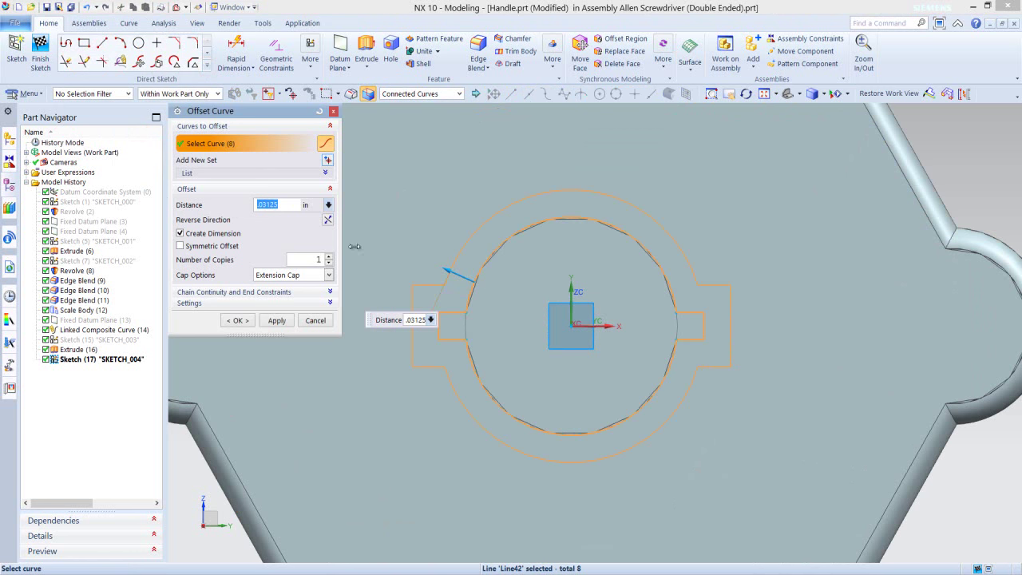
pyautogui.click(237, 320)
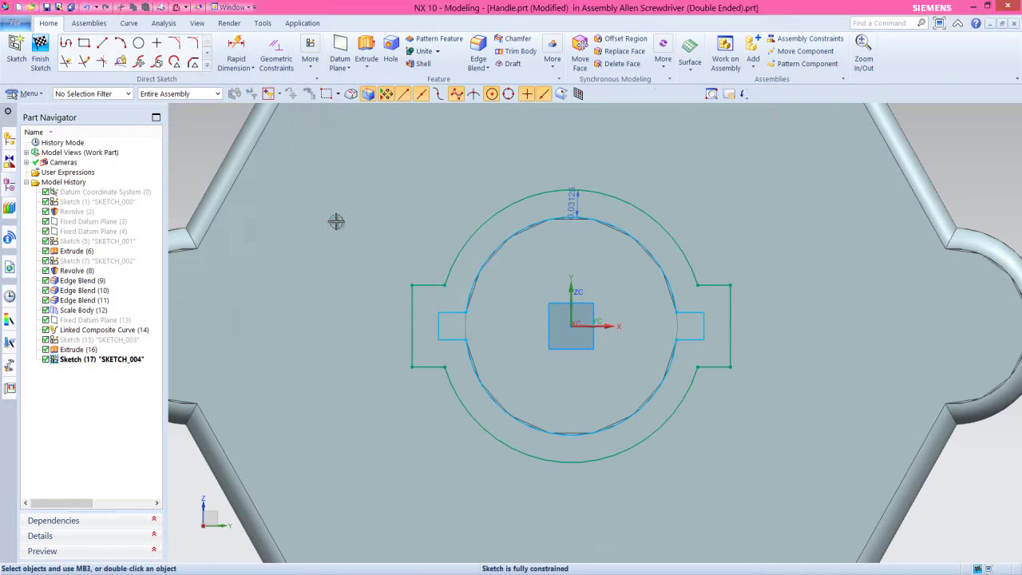